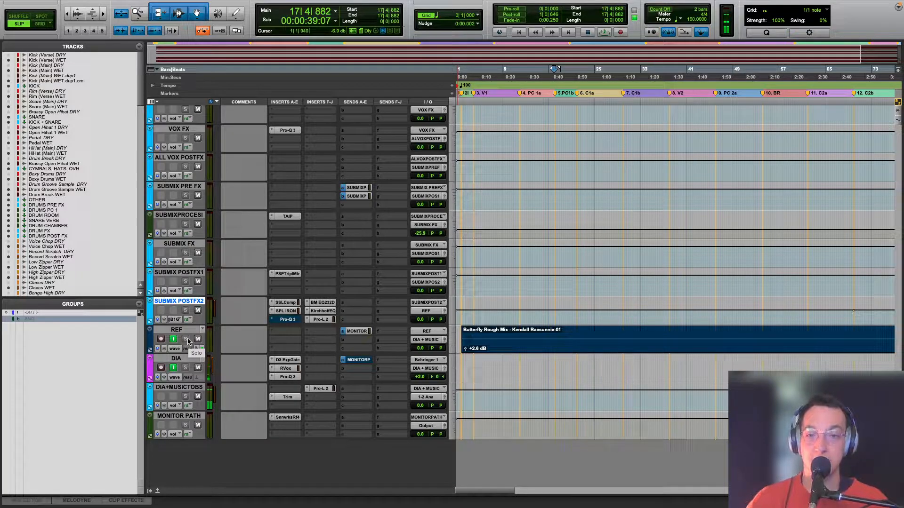
Step: Turn off input monitoring on the REF track and play the rough mix clip from the start of the song
{"action": "left_click", "coordinate": [460, 320]}
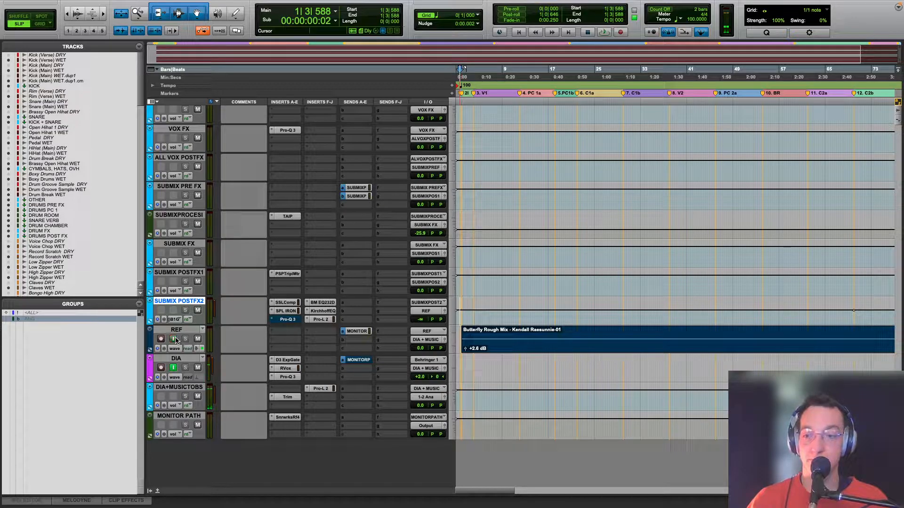
{"action": "key", "text": "space"}
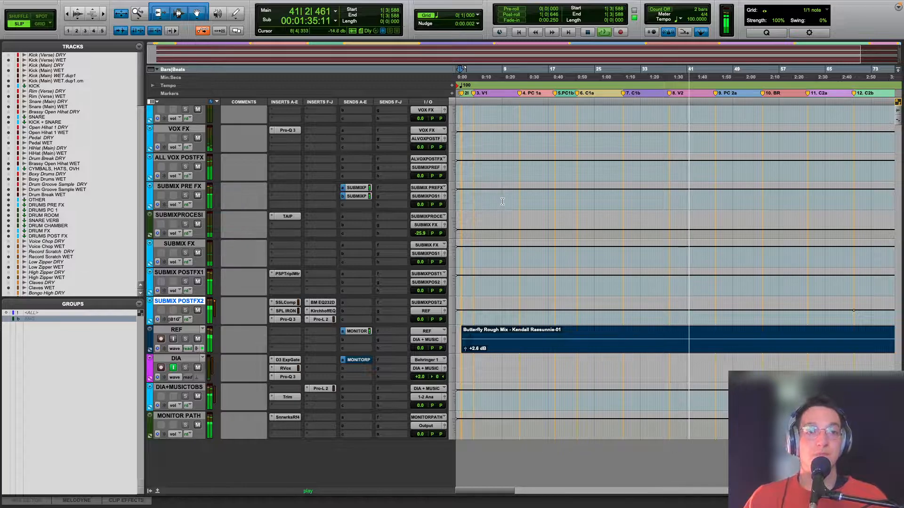
{"action": "key", "text": "space"}
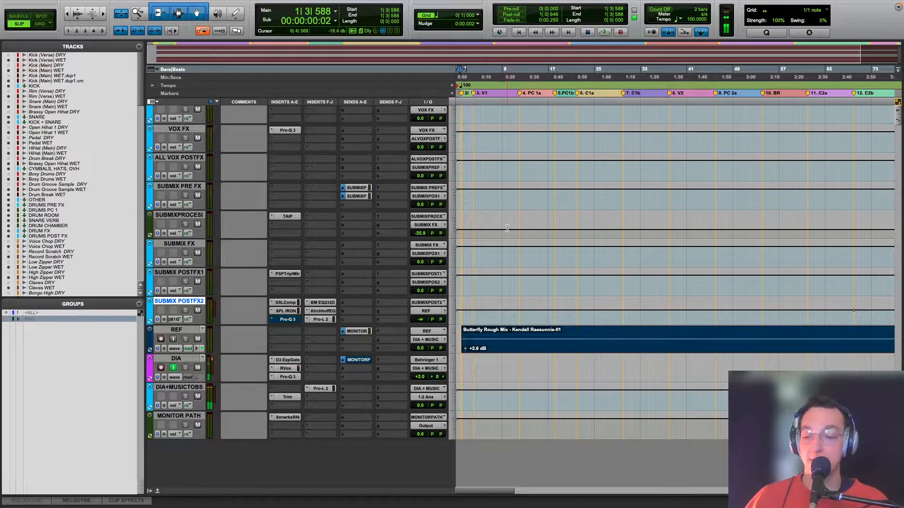
Step: Enable input monitoring on the REF track and play the current mix from bar 18, around the PC 1b marker
{"action": "left_click", "coordinate": [571, 319]}
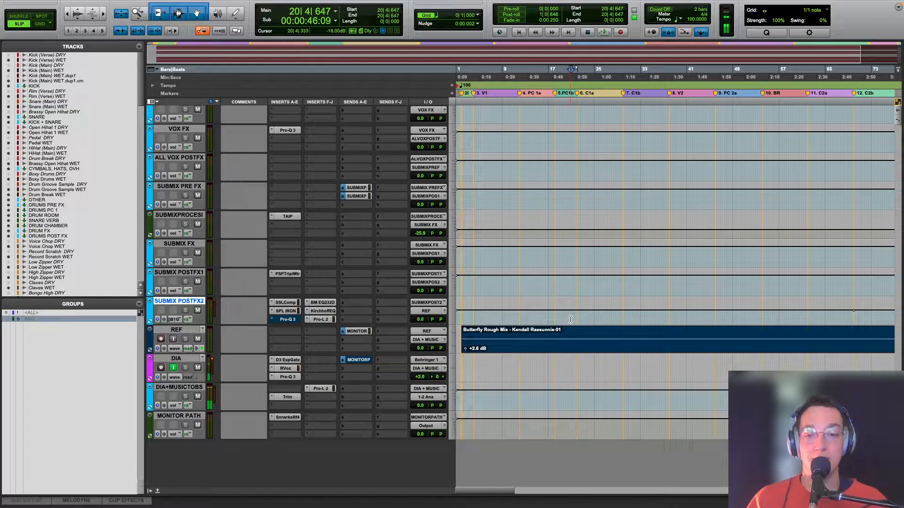
{"action": "left_click", "coordinate": [550, 318]}
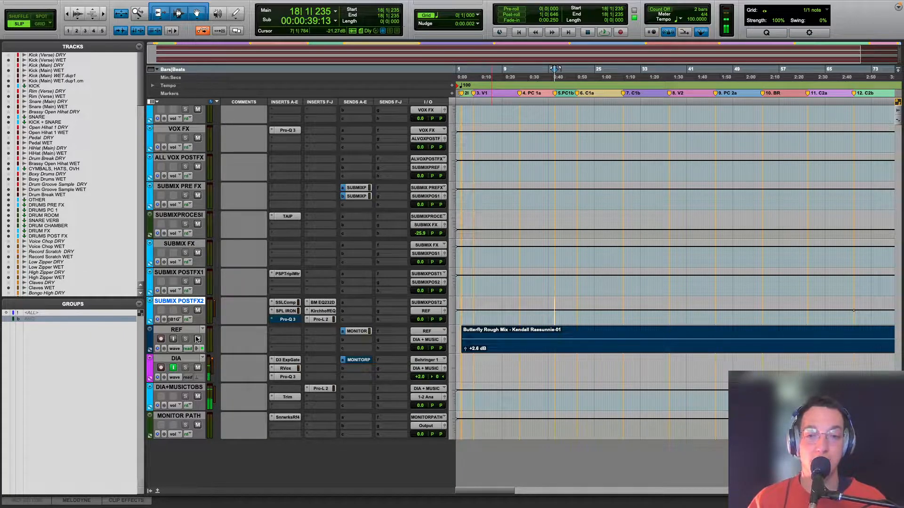
{"action": "left_click", "coordinate": [173, 340]}
{"action": "key", "text": "space"}
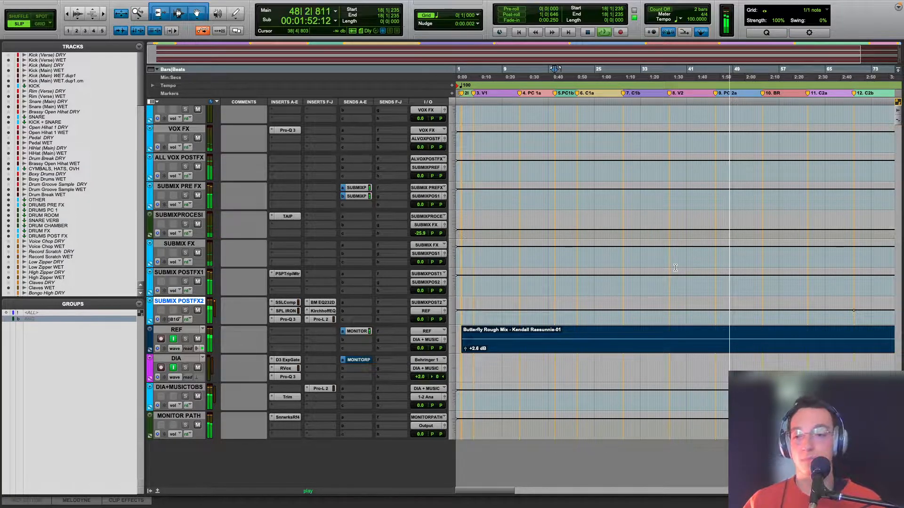
{"action": "key", "text": "space"}
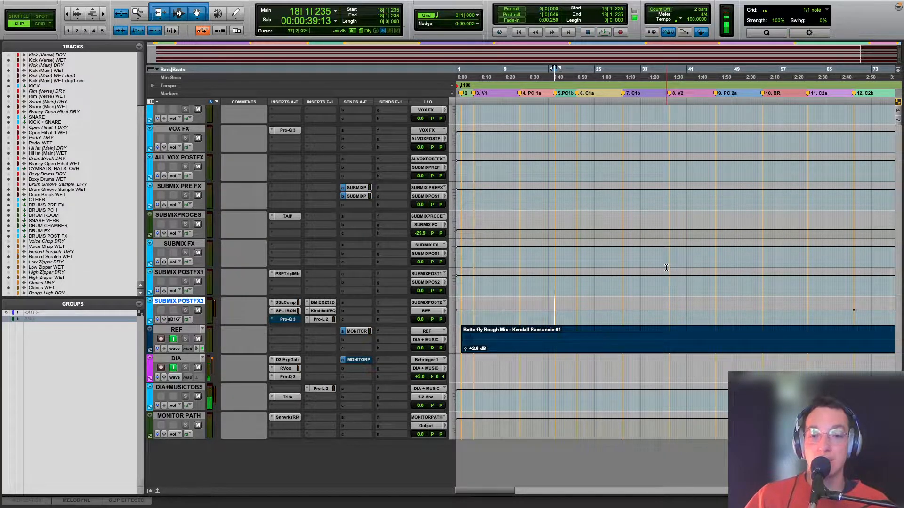
Step: Zoom out to show the full song length and examine the drum tracks with their inserts, sends and FX buses
{"action": "scroll", "coordinate": [666, 268], "scroll_direction": "up", "scroll_amount": 15}
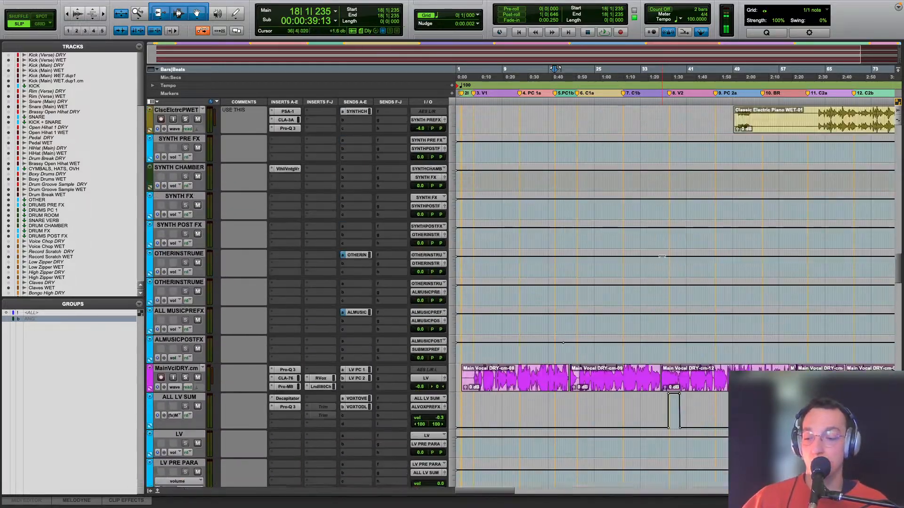
{"action": "scroll", "coordinate": [662, 257], "scroll_direction": "up", "scroll_amount": 15}
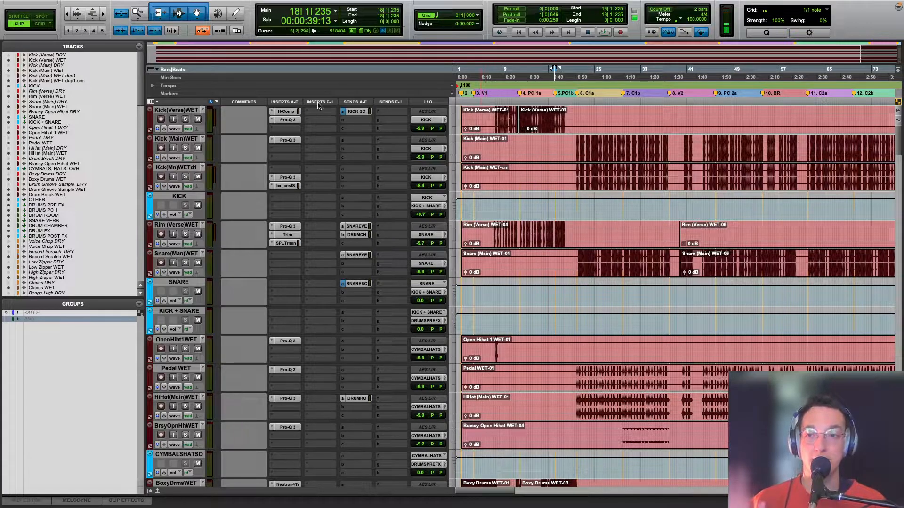
{"action": "key", "text": "r"}
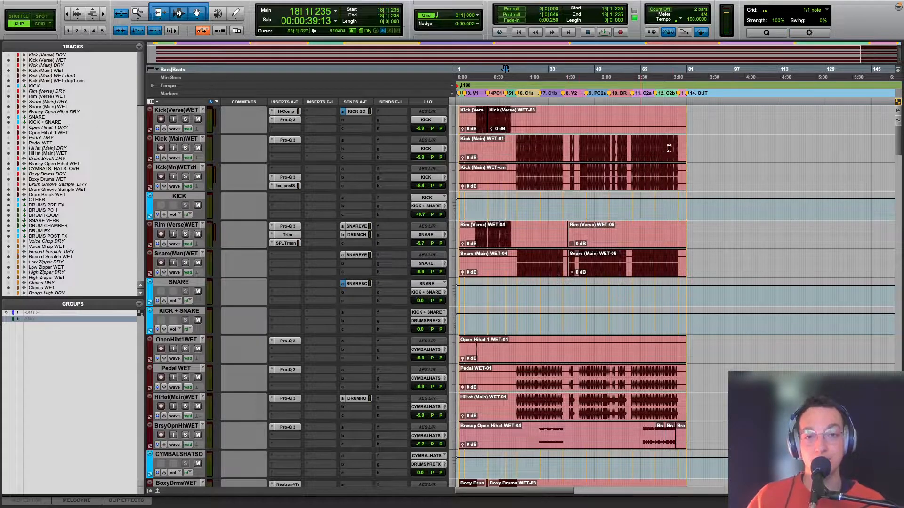
{"action": "scroll", "coordinate": [179, 321], "scroll_direction": "down", "scroll_amount": 10}
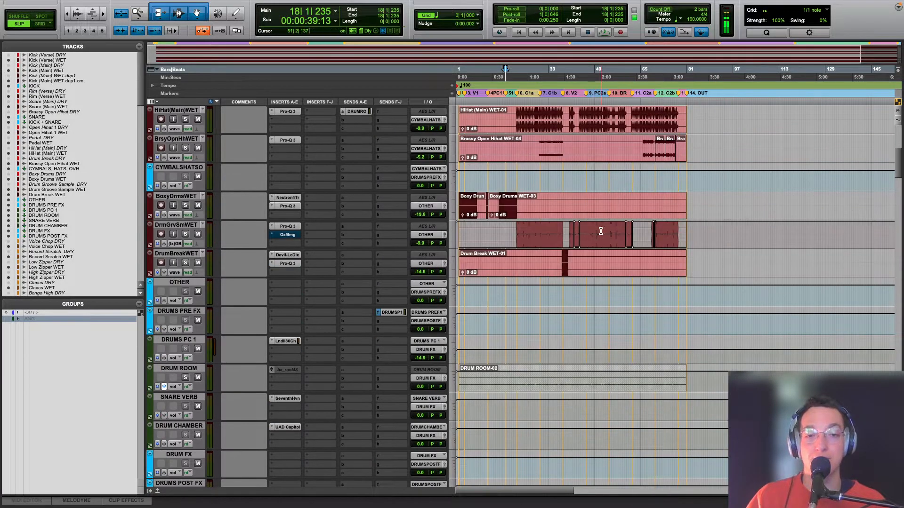
{"action": "scroll", "coordinate": [179, 321], "scroll_direction": "down", "scroll_amount": 1}
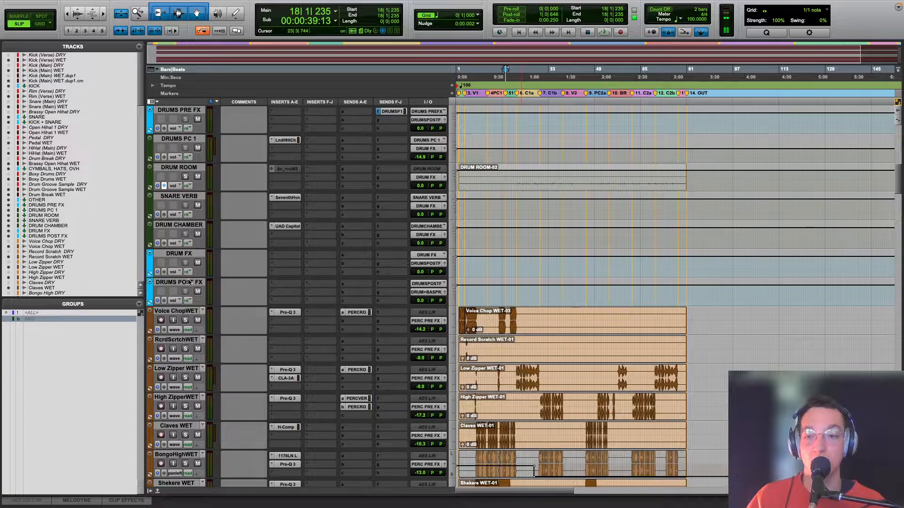
{"action": "scroll", "coordinate": [198, 278], "scroll_direction": "up", "scroll_amount": 5}
{"action": "scroll", "coordinate": [198, 277], "scroll_direction": "up", "scroll_amount": 6}
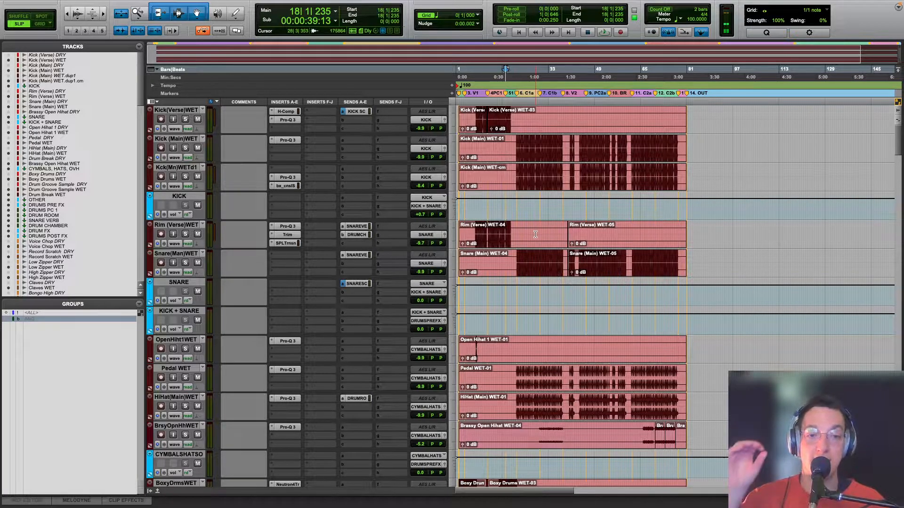
Step: Examine the percussion, bass, guitar and synth tracks along with their pre-FX, FX and post-FX bus routing
{"action": "scroll", "coordinate": [536, 238], "scroll_direction": "down", "scroll_amount": 14}
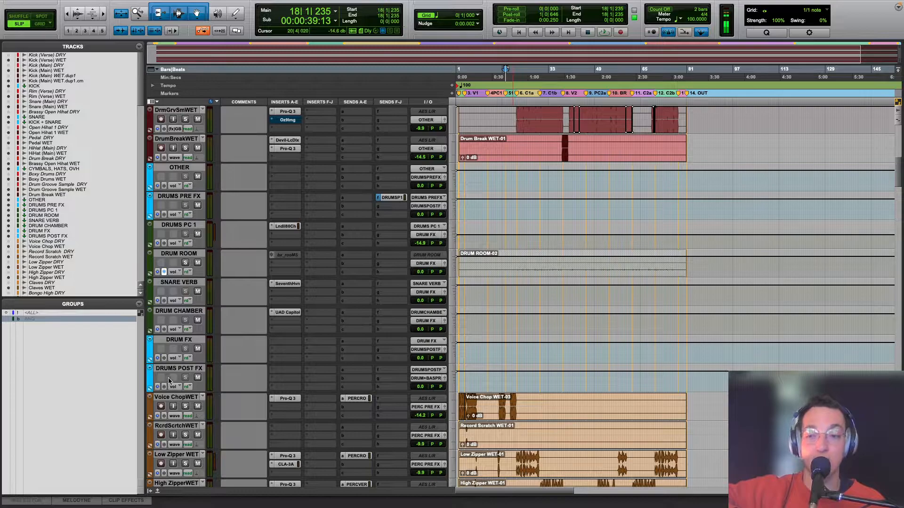
{"action": "scroll", "coordinate": [168, 382], "scroll_direction": "down", "scroll_amount": 18}
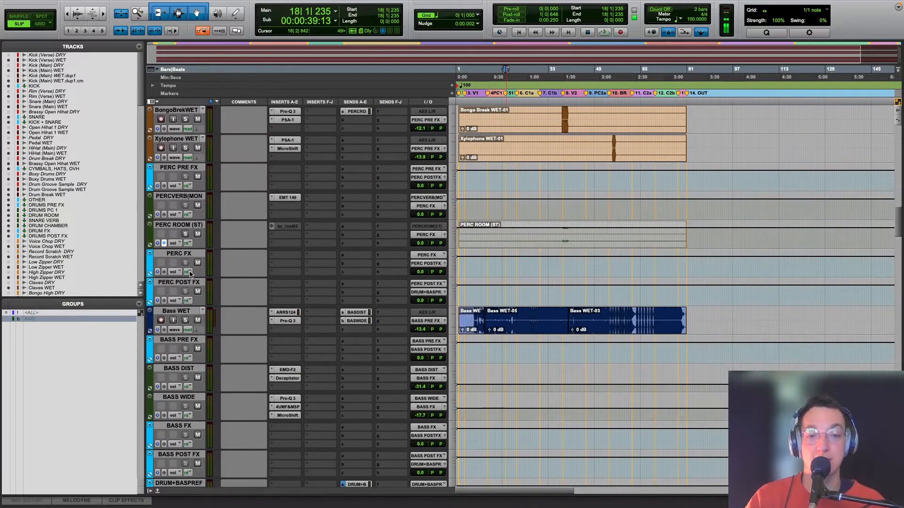
{"action": "scroll", "coordinate": [302, 371], "scroll_direction": "down", "scroll_amount": 11}
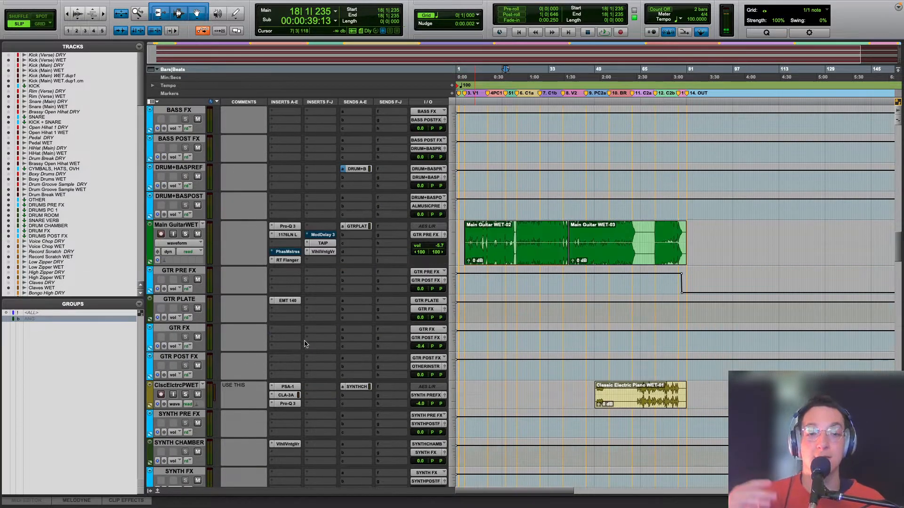
{"action": "scroll", "coordinate": [377, 189], "scroll_direction": "up", "scroll_amount": 20}
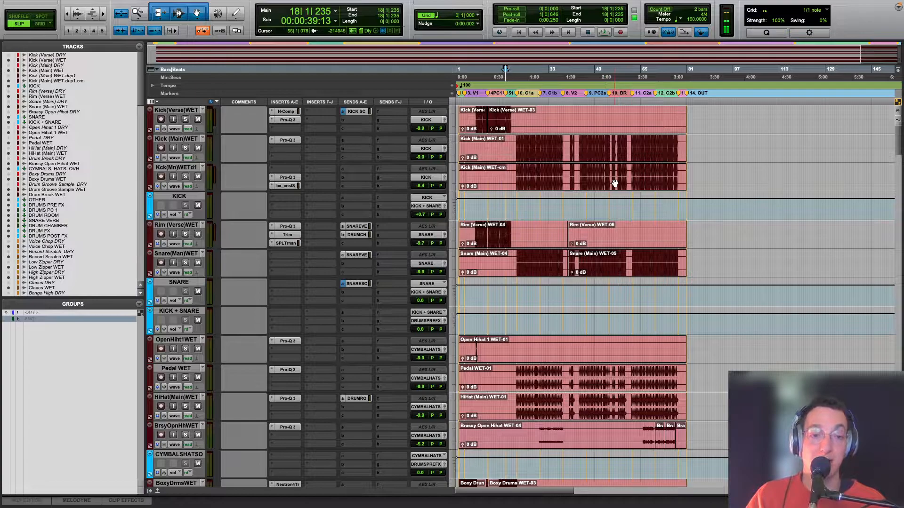
{"action": "scroll", "coordinate": [603, 195], "scroll_direction": "down", "scroll_amount": 20}
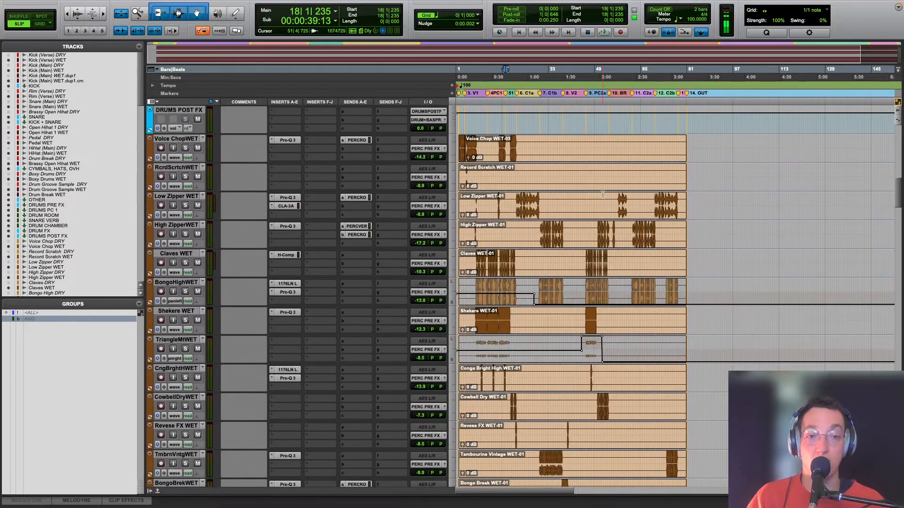
{"action": "scroll", "coordinate": [600, 200], "scroll_direction": "down", "scroll_amount": 1}
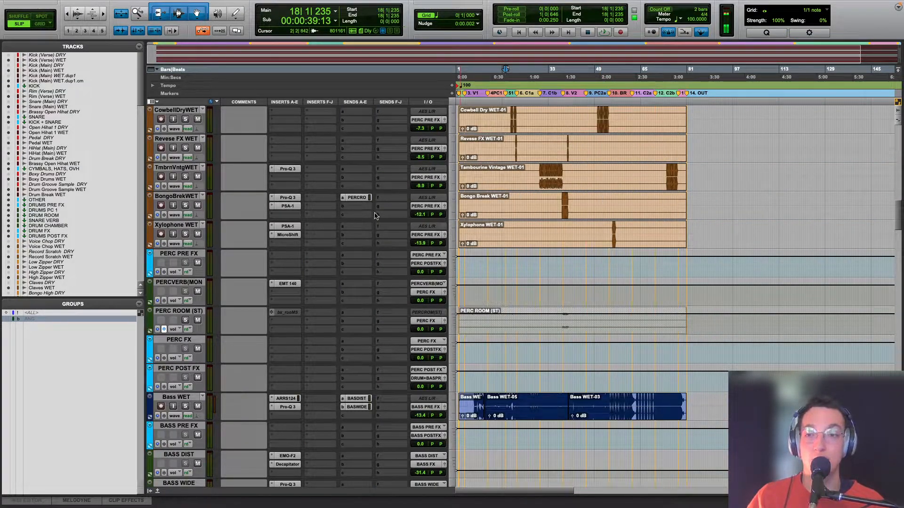
{"action": "scroll", "coordinate": [550, 370], "scroll_direction": "down", "scroll_amount": 8}
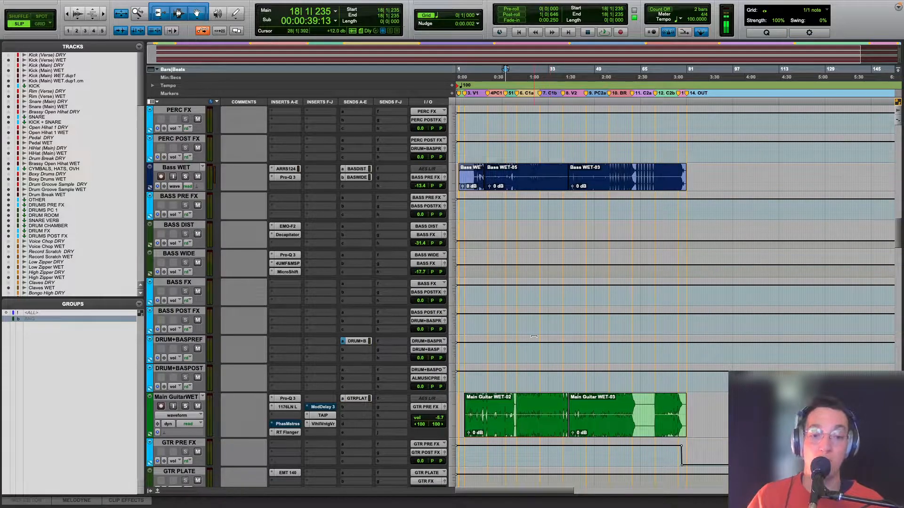
{"action": "scroll", "coordinate": [536, 345], "scroll_direction": "up", "scroll_amount": 20}
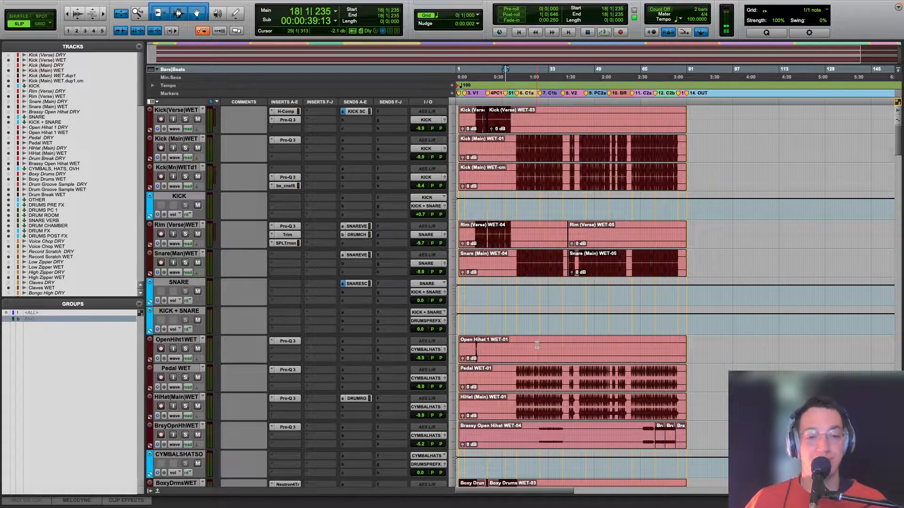
{"action": "scroll", "coordinate": [614, 304], "scroll_direction": "down", "scroll_amount": 10}
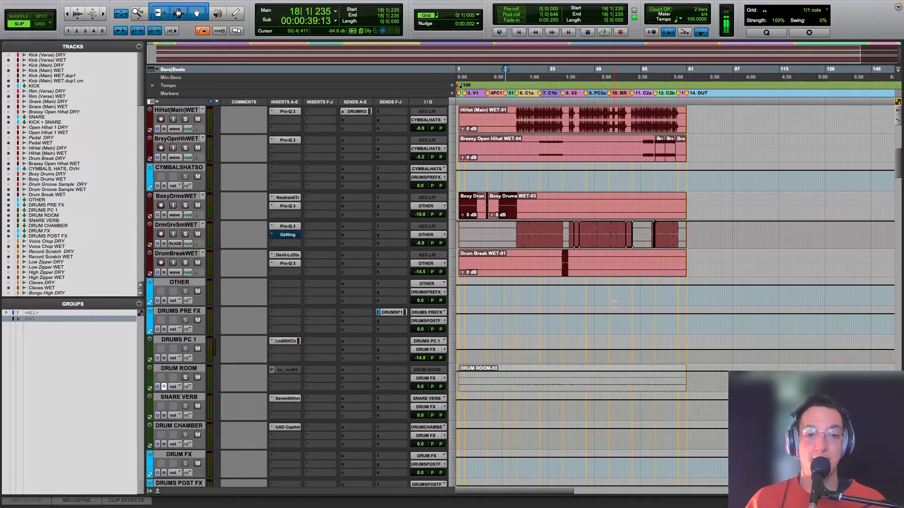
Step: Zoom in on the first verse, solo the Kick (Verse) WET track and play it from just before bar 8
{"action": "scroll", "coordinate": [613, 304], "scroll_direction": "up", "scroll_amount": 10}
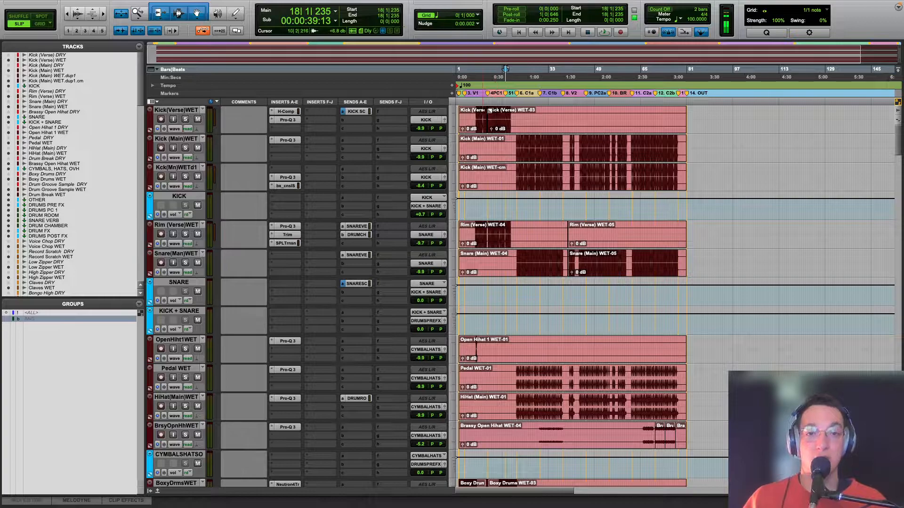
{"action": "left_click", "coordinate": [476, 141]}
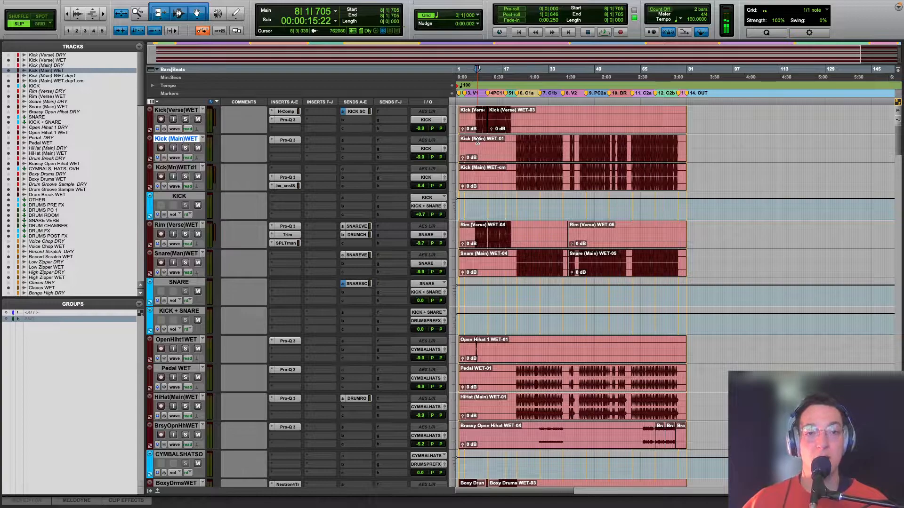
{"action": "left_click", "coordinate": [477, 140]}
{"action": "key", "text": "super+bracketright"}
{"action": "key", "text": "super+bracketright"}
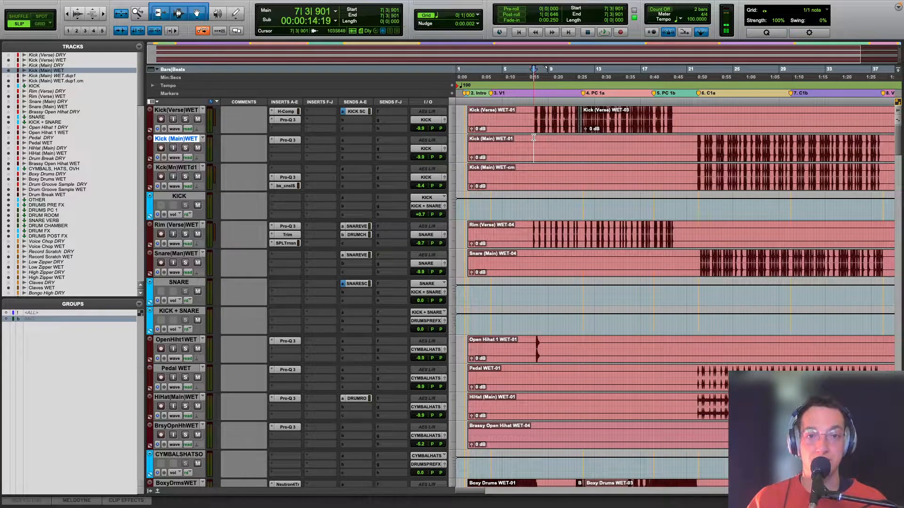
{"action": "left_click", "coordinate": [185, 119]}
{"action": "key", "text": "space"}
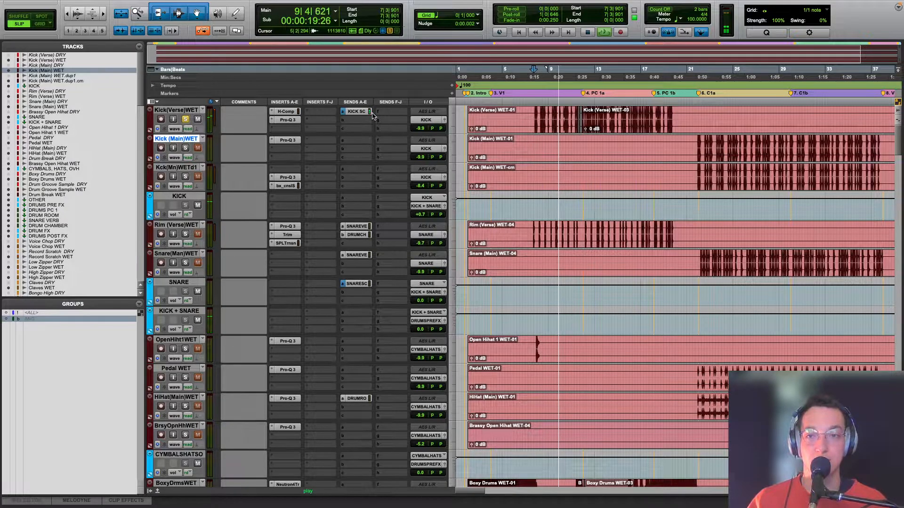
{"action": "key", "text": "space"}
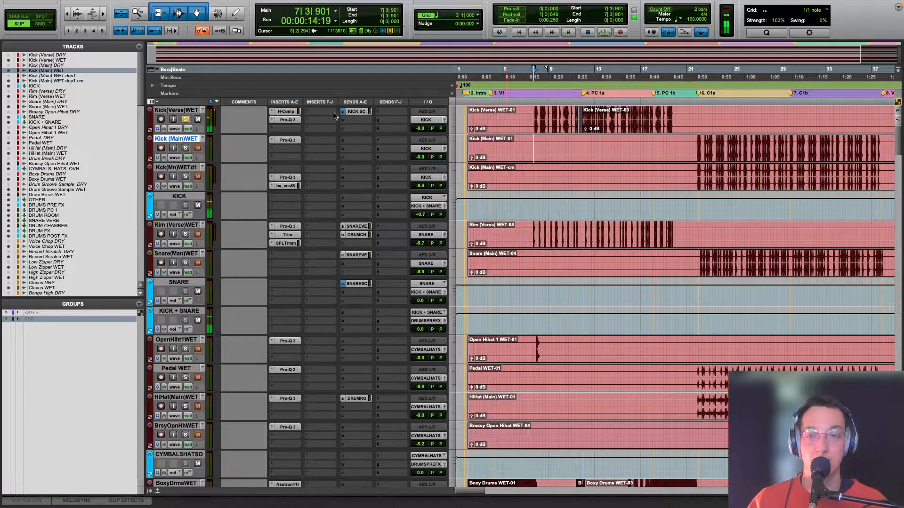
Step: Open the H-Comp insert on Kick (Verse) WET and compare the kick with the compressor bypassed and active during playback
{"action": "left_click", "coordinate": [286, 111]}
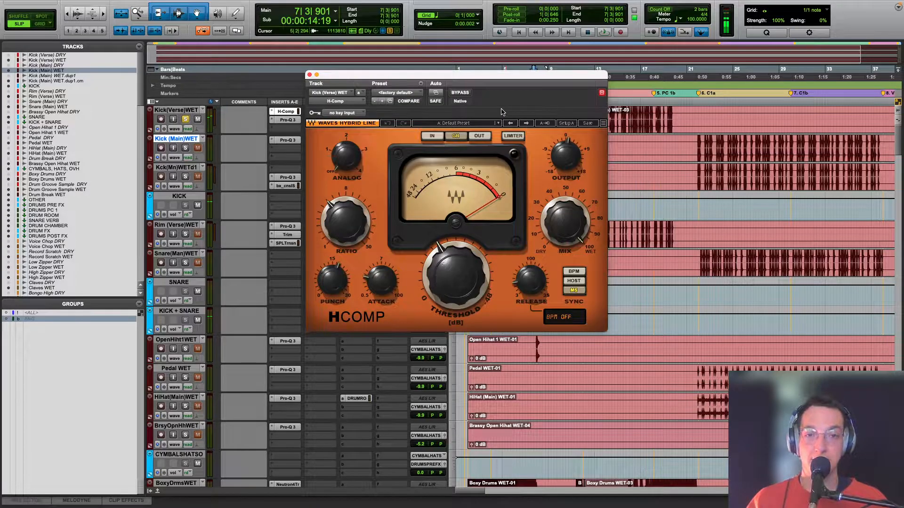
{"action": "left_click_drag", "start_coordinate": [412, 75], "coordinate": [487, 168]}
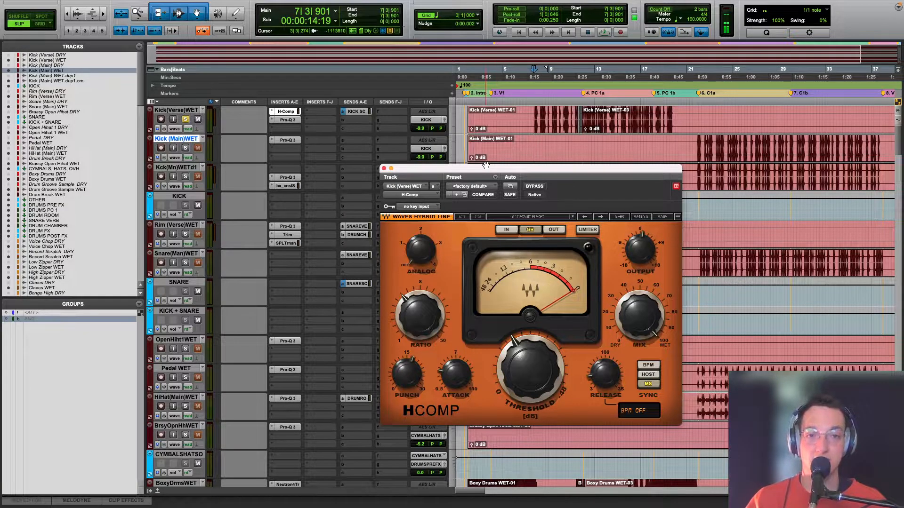
{"action": "left_click_drag", "start_coordinate": [485, 166], "coordinate": [557, 197]}
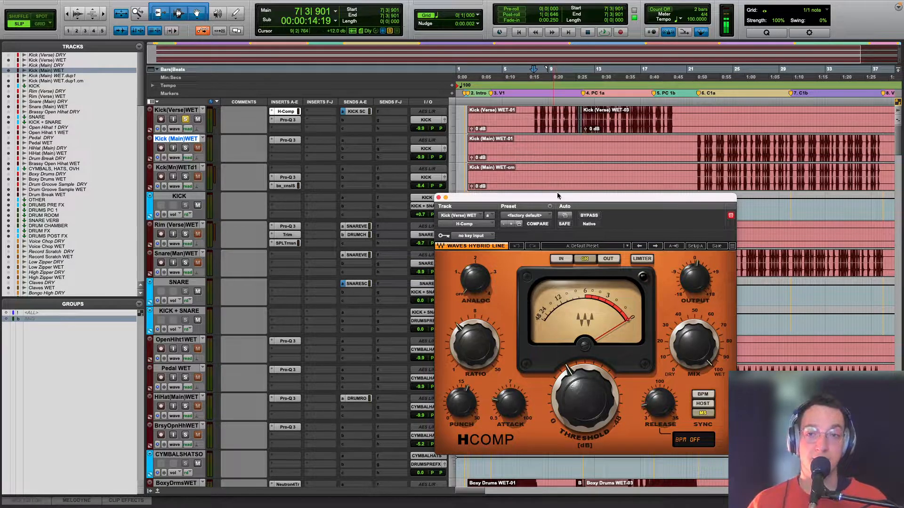
{"action": "key", "text": "space"}
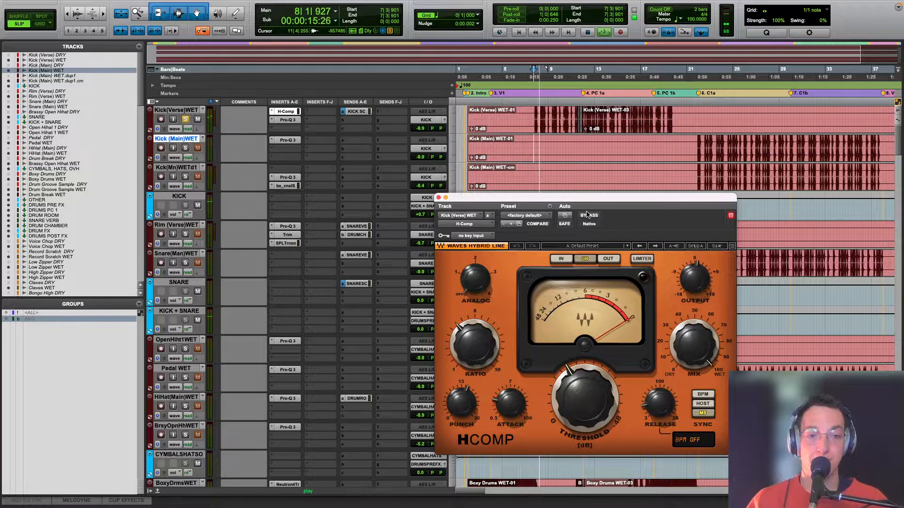
{"action": "left_click", "coordinate": [588, 215]}
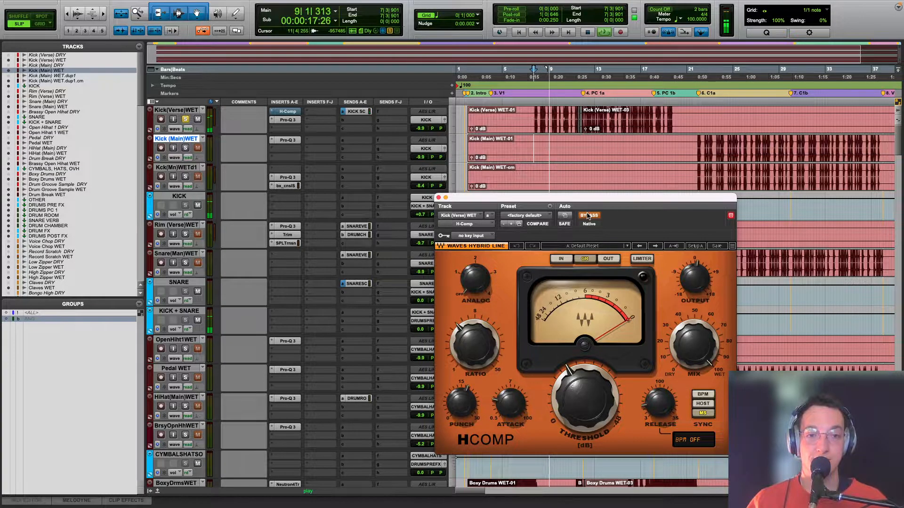
{"action": "left_click", "coordinate": [587, 215]}
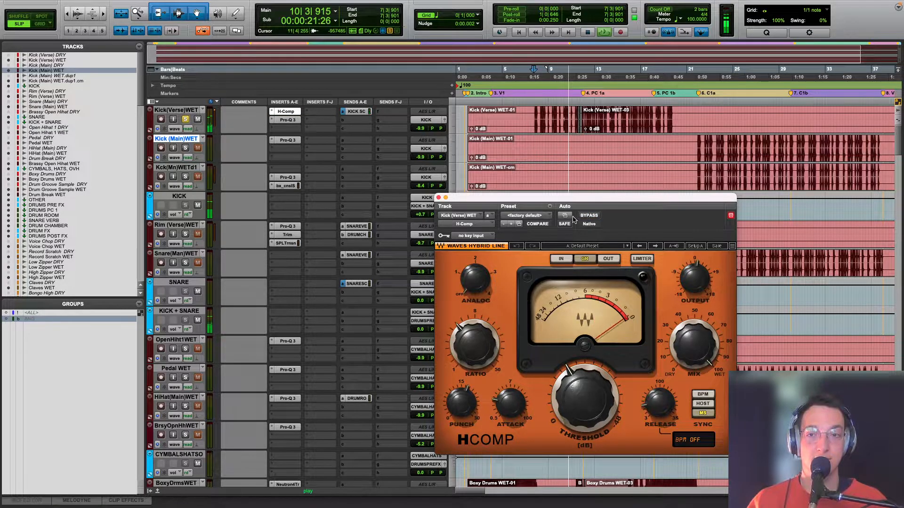
{"action": "key", "text": "space"}
Step: Open the Pro-Q 3 insert on Kick (Verse) WET, audition its low-mid cut in isolation during playback, and close the EQ
{"action": "left_click", "coordinate": [284, 120]}
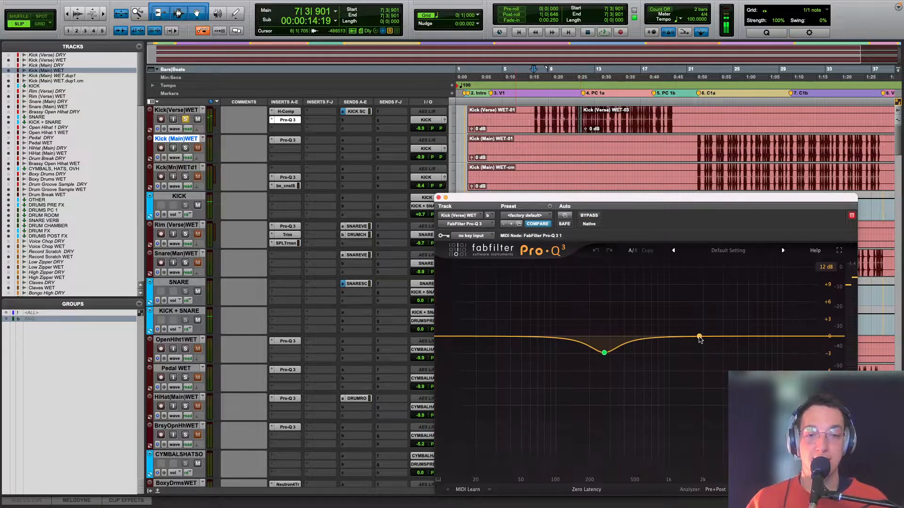
{"action": "left_click", "coordinate": [617, 369]}
{"action": "key", "text": "space"}
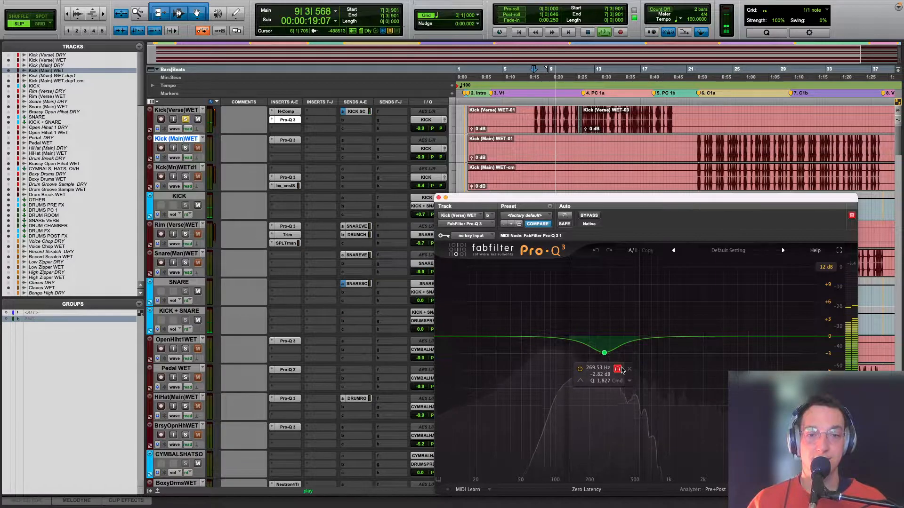
{"action": "left_click", "coordinate": [617, 369]}
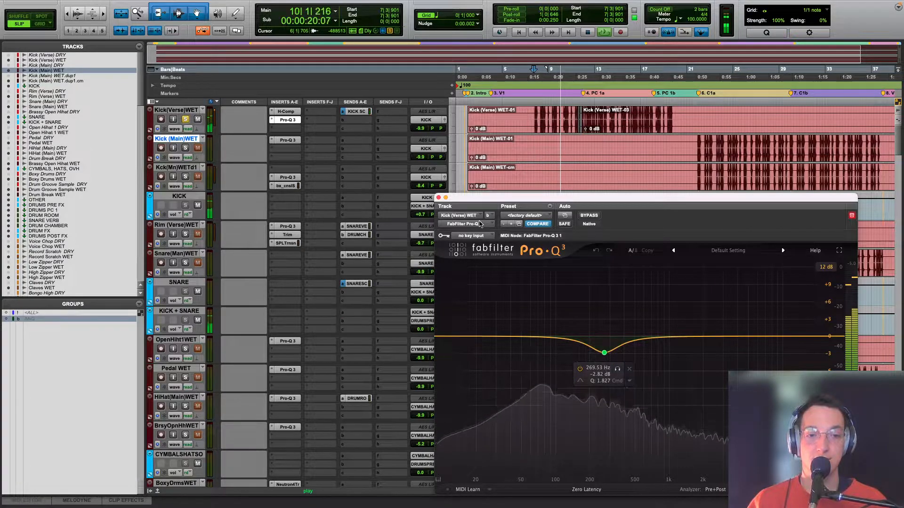
{"action": "left_click", "coordinate": [437, 197]}
{"action": "key", "text": "space"}
Step: Solo the Rim (Verse) WET track, play it and open its Pro-Q 3 insert to examine the low-cut band
{"action": "scroll", "coordinate": [615, 201], "scroll_direction": "down", "scroll_amount": 1}
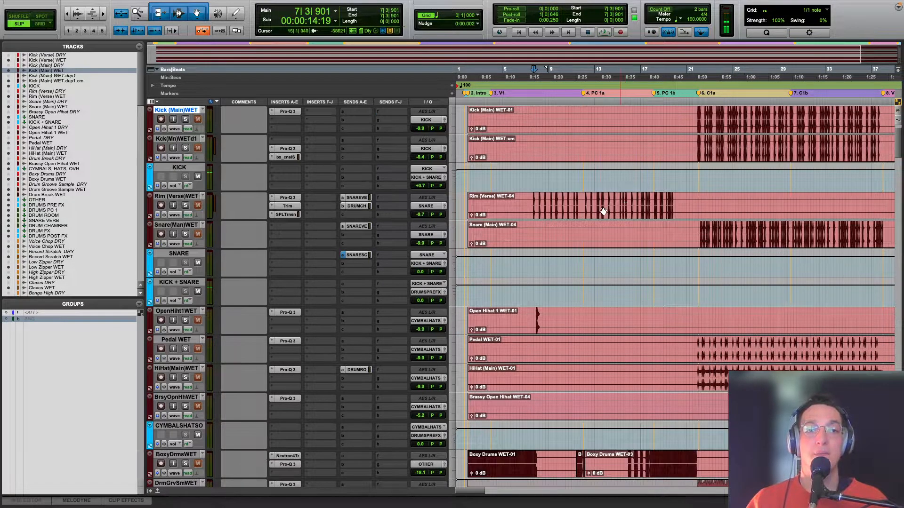
{"action": "left_click", "coordinate": [186, 207]}
{"action": "key", "text": "space"}
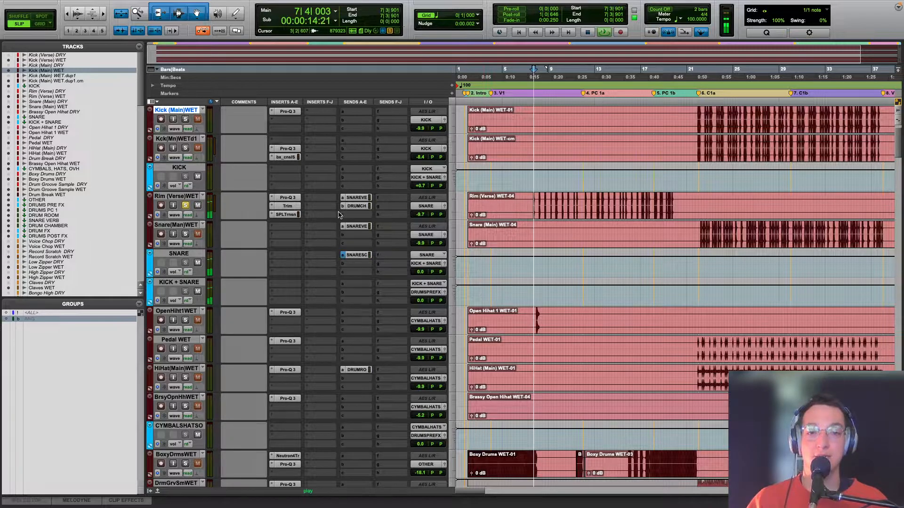
{"action": "left_click", "coordinate": [289, 198]}
{"action": "mouse_move", "coordinate": [613, 338]}
{"action": "key", "text": "space"}
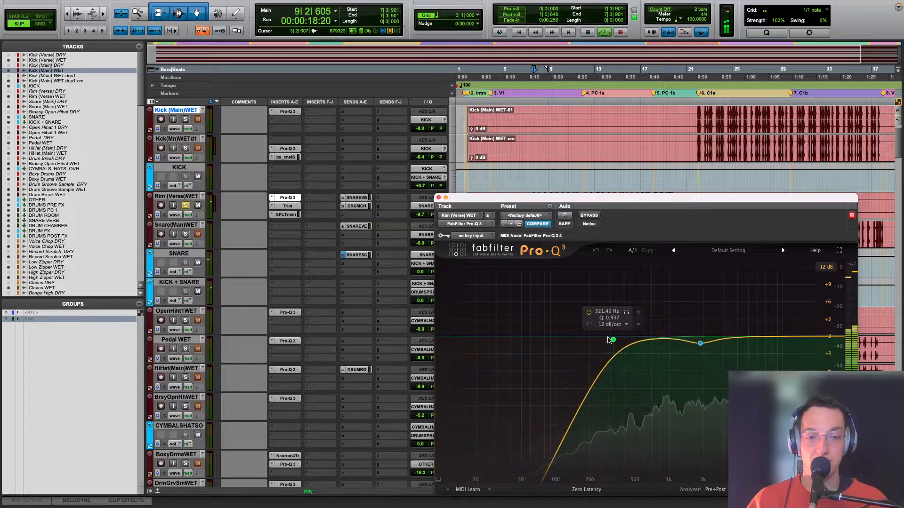
Step: Audition the rim EQ's low-cut band and its upper-mid dip in isolation during playback
{"action": "key", "text": "space"}
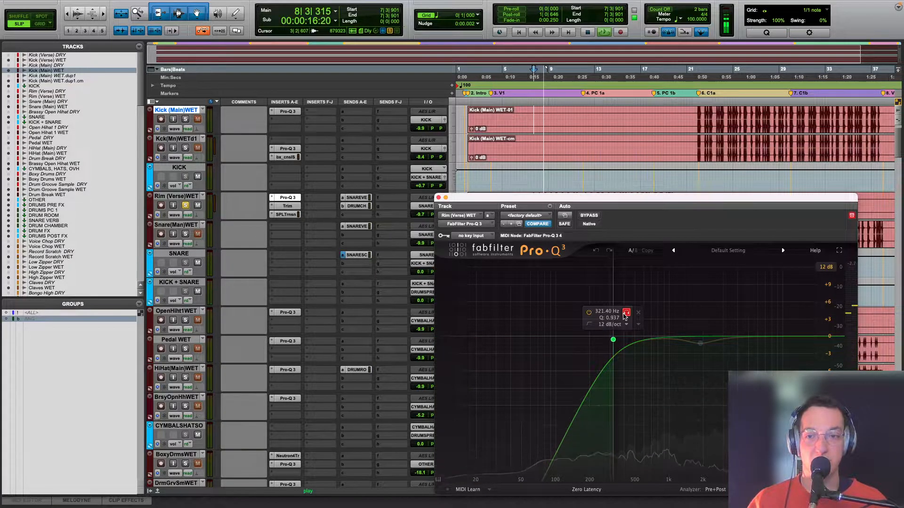
{"action": "left_click", "coordinate": [624, 315]}
{"action": "left_click", "coordinate": [713, 360]}
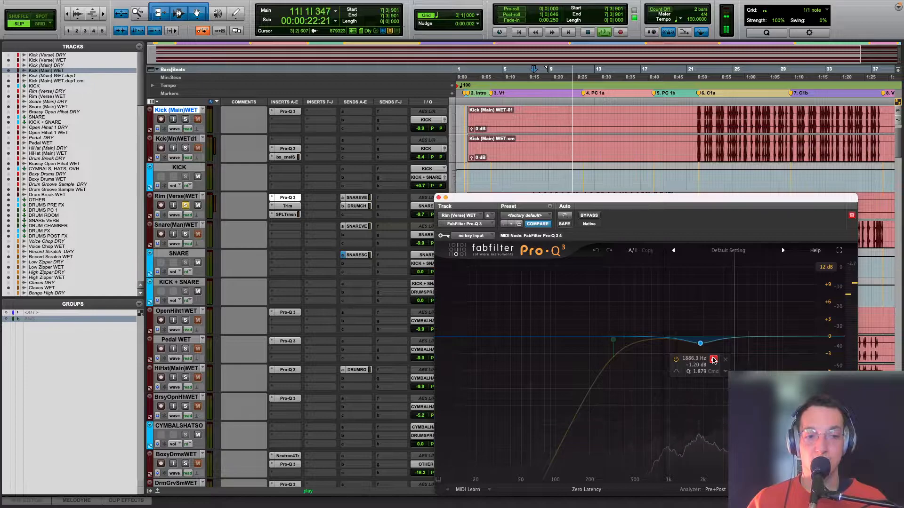
{"action": "left_click", "coordinate": [712, 360]}
{"action": "key", "text": "space"}
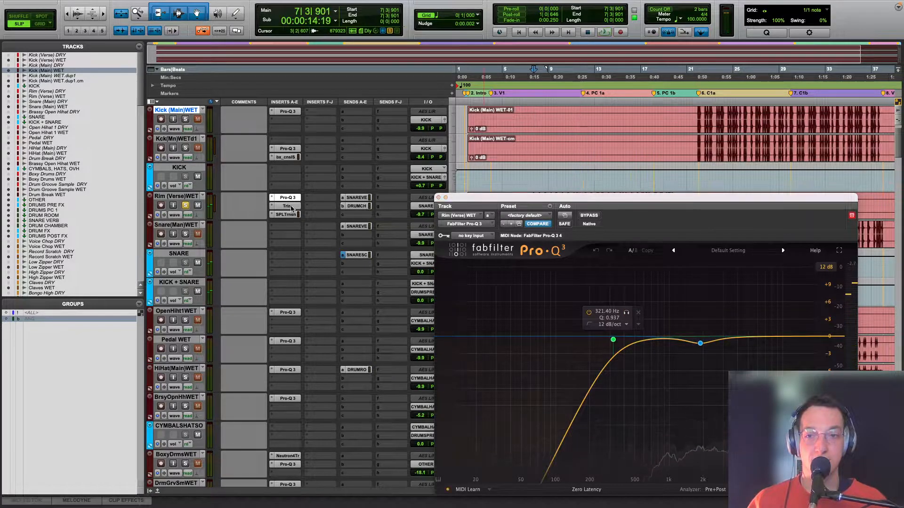
Step: Open the Trim insert on Rim (Verse) WET and examine its output gain and metering
{"action": "left_click", "coordinate": [287, 205]}
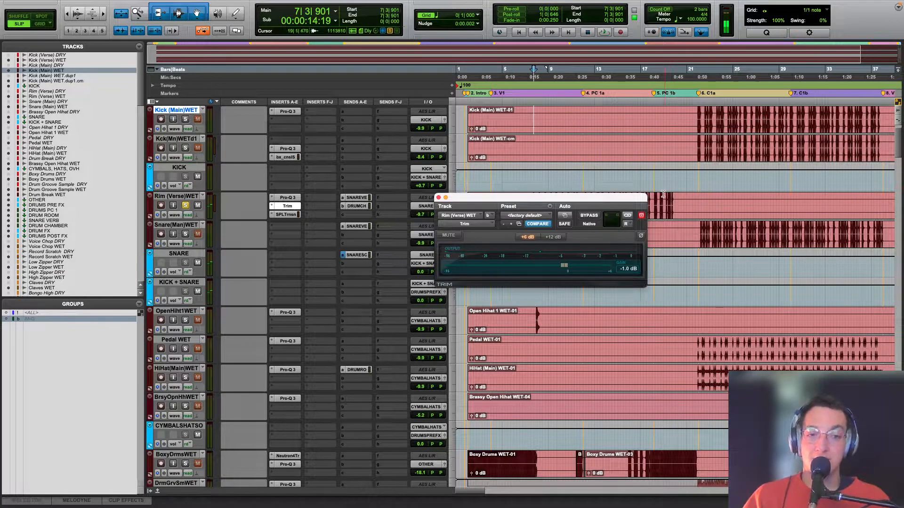
{"action": "left_click", "coordinate": [630, 224]}
{"action": "left_click", "coordinate": [633, 216]}
{"action": "left_click", "coordinate": [628, 224]}
{"action": "left_click", "coordinate": [628, 227]}
{"action": "left_click", "coordinate": [626, 225]}
{"action": "left_click", "coordinate": [631, 236]}
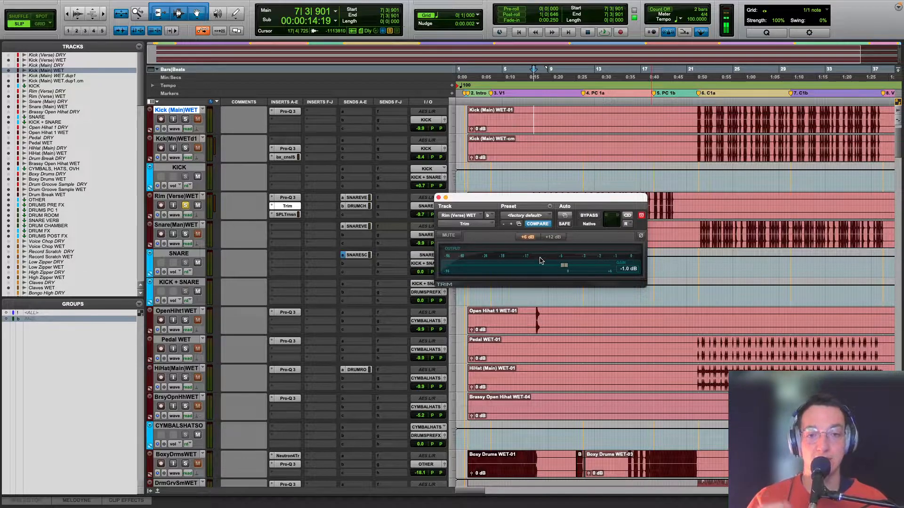
Step: Open the SPL Transient Designer Plus insert on Rim (Verse) WET and compare it bypassed and active during playback
{"action": "left_click", "coordinate": [286, 214]}
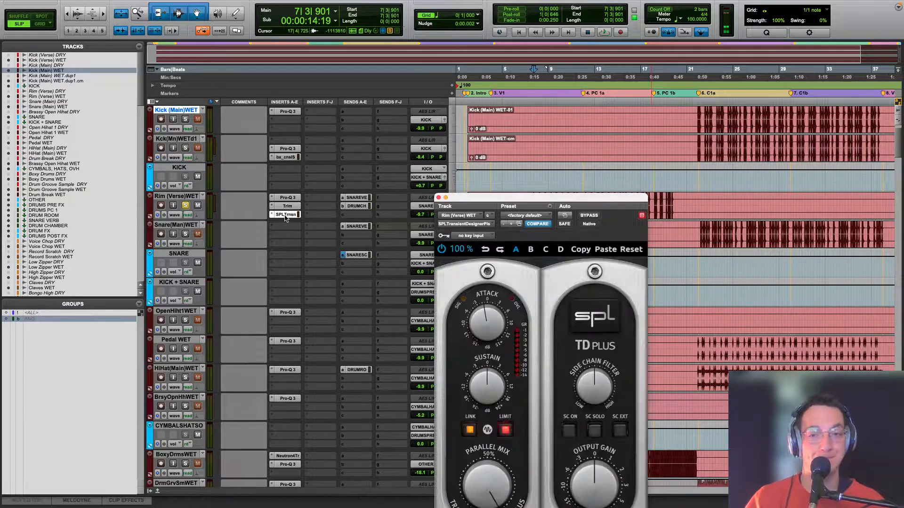
{"action": "left_click_drag", "start_coordinate": [545, 200], "coordinate": [568, 93]}
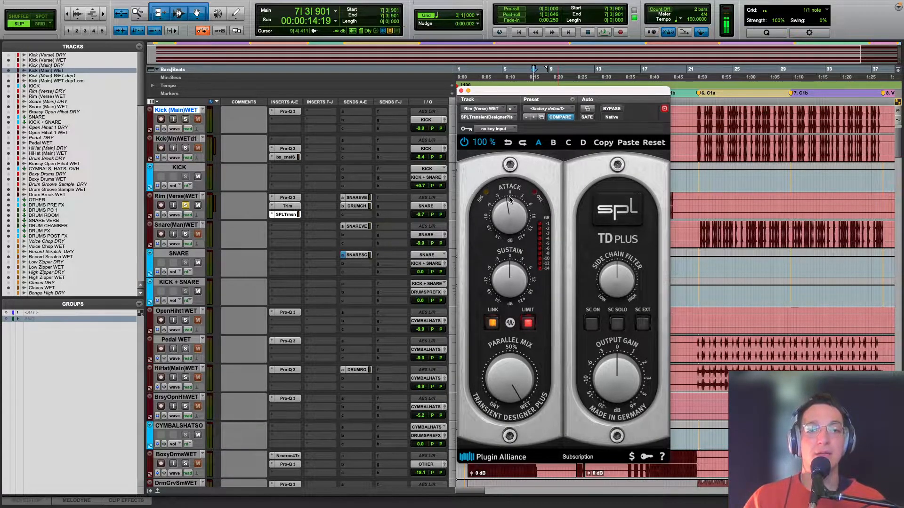
{"action": "key", "text": "space"}
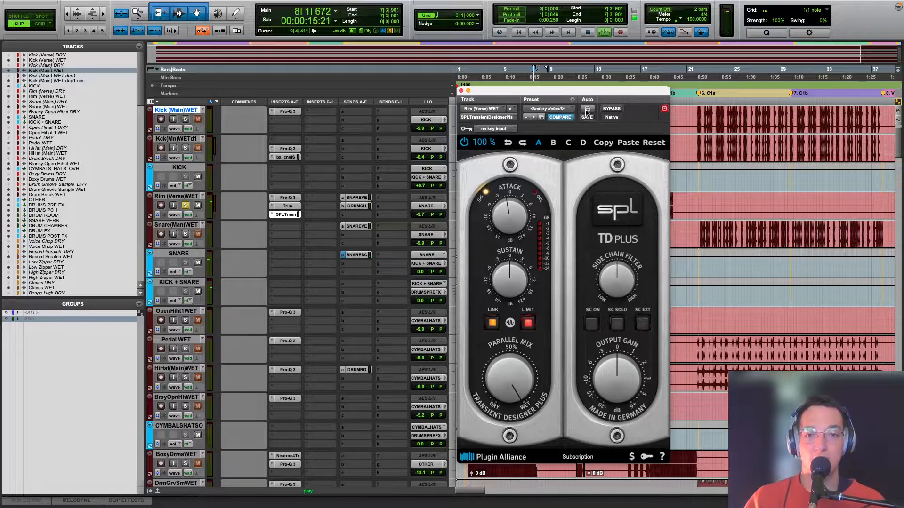
{"action": "left_click", "coordinate": [607, 109]}
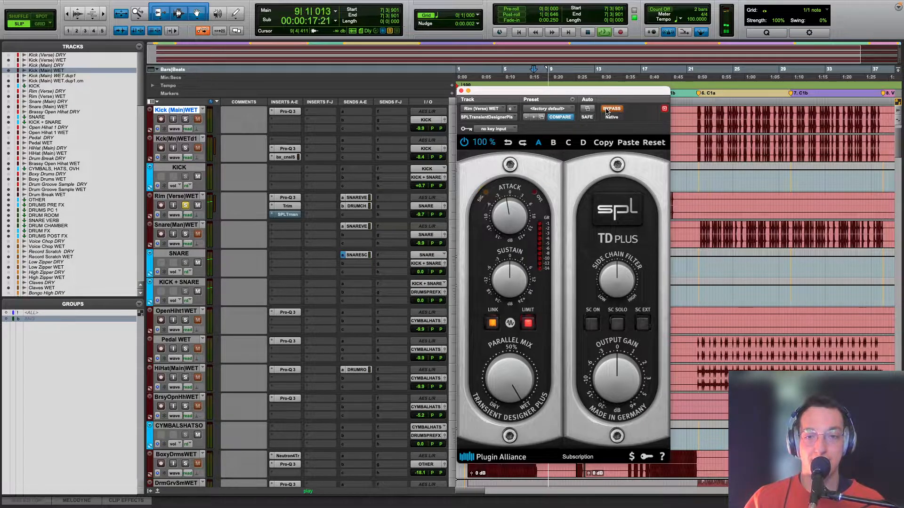
{"action": "left_click", "coordinate": [607, 110]}
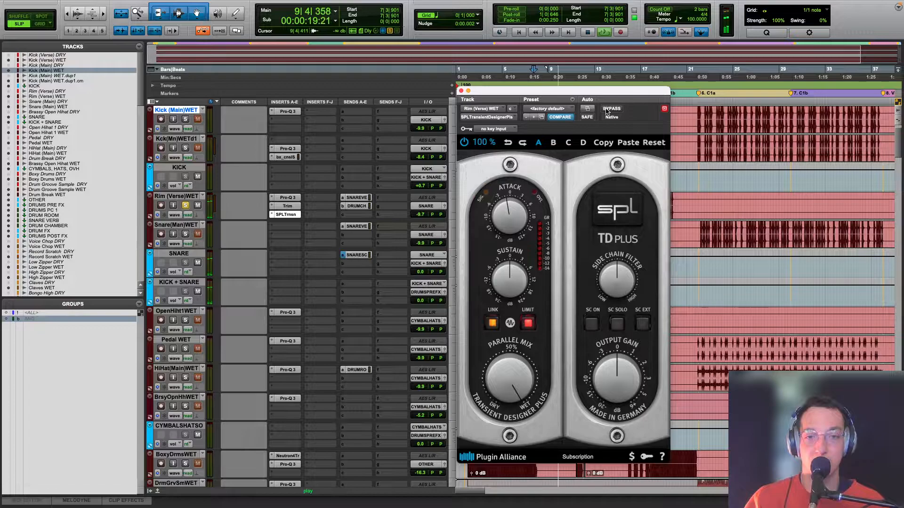
Step: Try a much lower Attack on the rim's Transient Designer, undo it, recheck with bypass, and close the plug-in
{"action": "left_click_drag", "start_coordinate": [510, 212], "coordinate": [507, 317]}
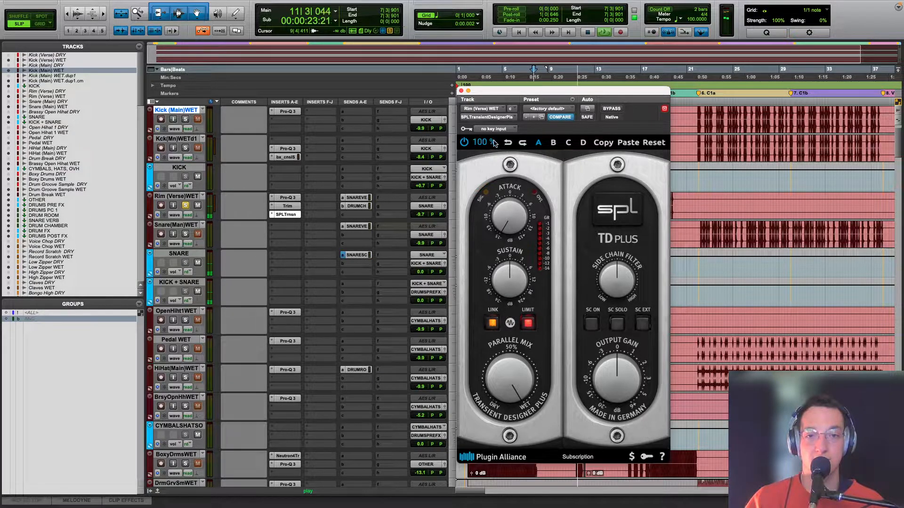
{"action": "left_click", "coordinate": [507, 142]}
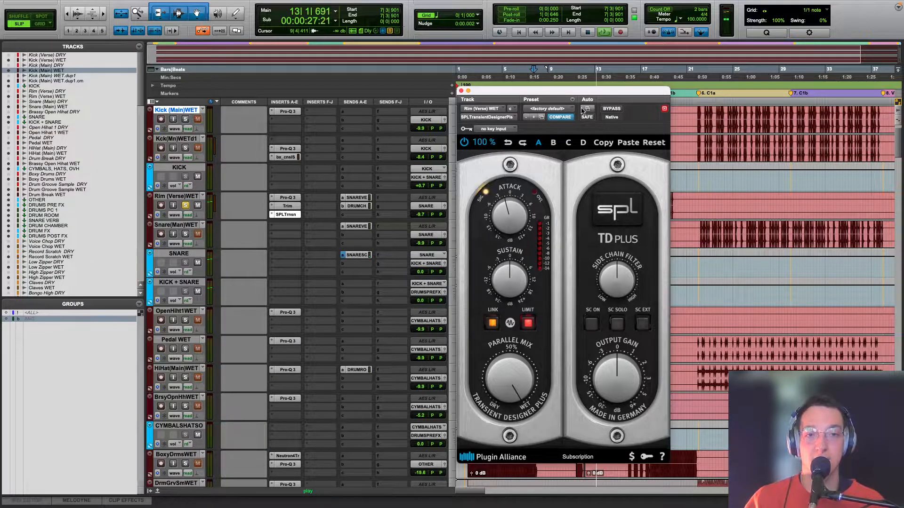
{"action": "left_click", "coordinate": [609, 108]}
{"action": "key", "text": "space"}
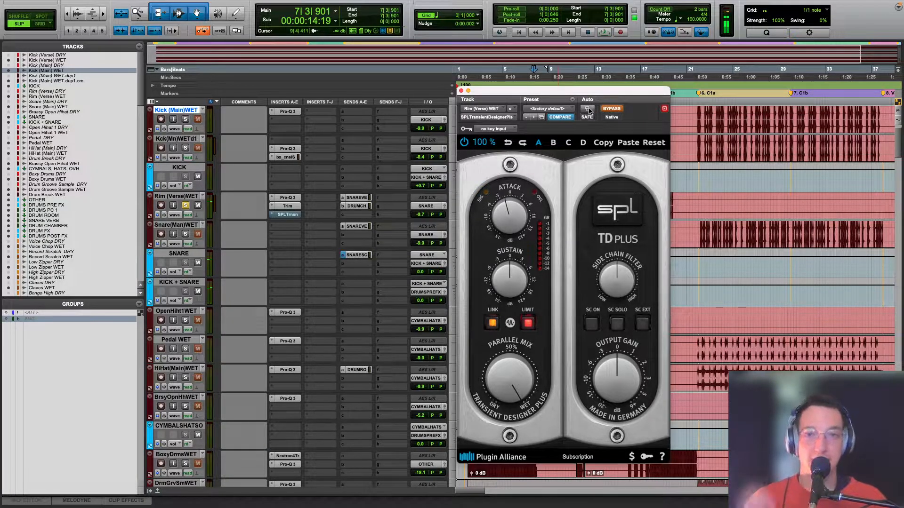
{"action": "left_click", "coordinate": [608, 110]}
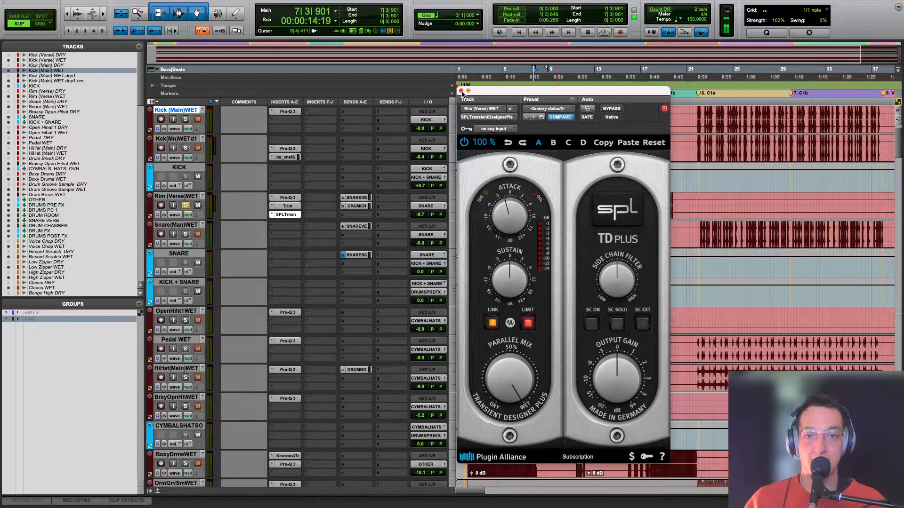
{"action": "left_click", "coordinate": [461, 91]}
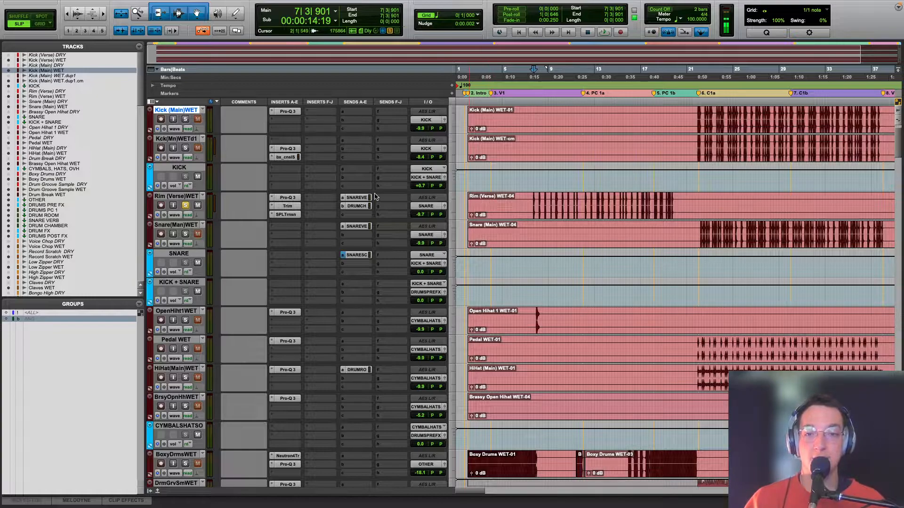
Step: Open the rim's SNARE VERB send, move its fader window clear of the track list, and play with the Seventh Heaven reverb open
{"action": "left_click", "coordinate": [356, 198]}
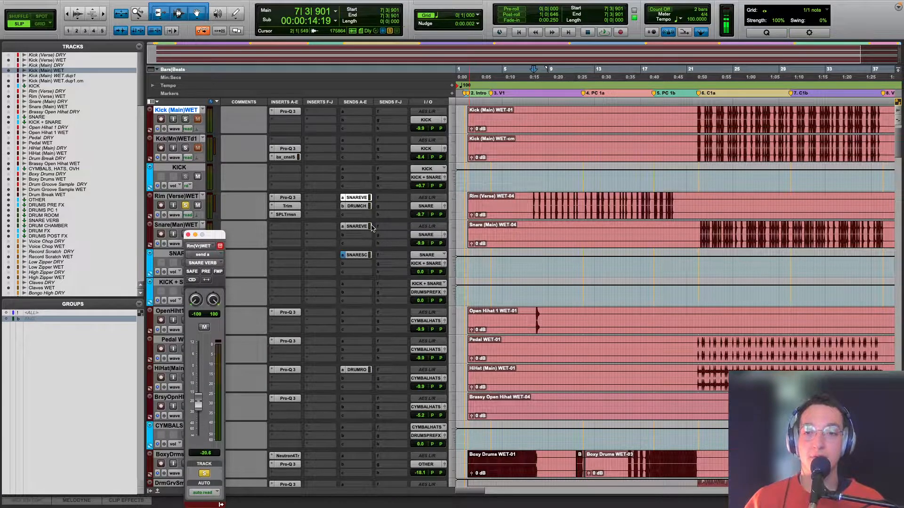
{"action": "scroll", "coordinate": [371, 228], "scroll_direction": "down", "scroll_amount": 12}
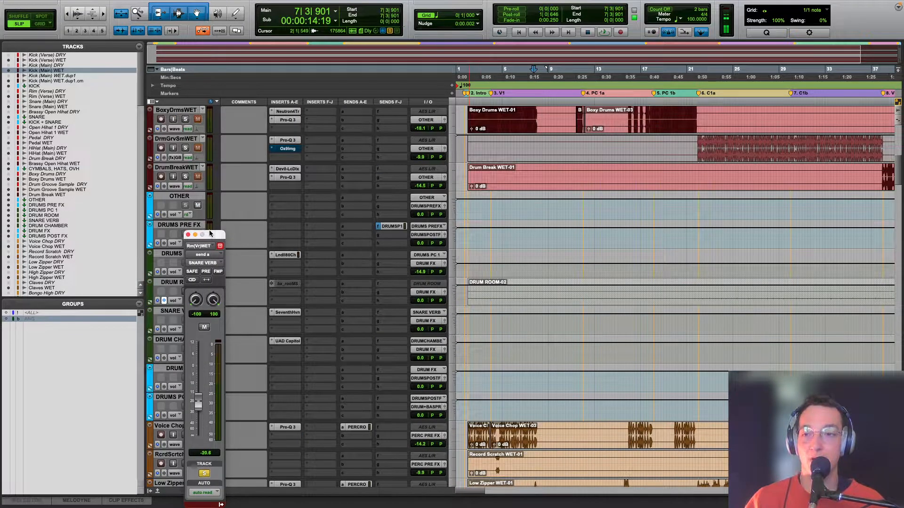
{"action": "left_click_drag", "start_coordinate": [210, 234], "coordinate": [481, 207]}
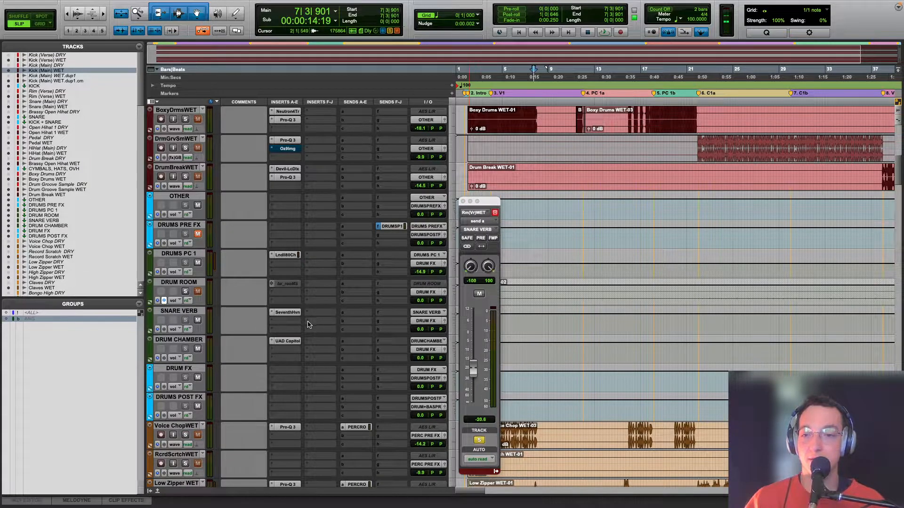
{"action": "left_click", "coordinate": [288, 312]}
{"action": "key", "text": "space"}
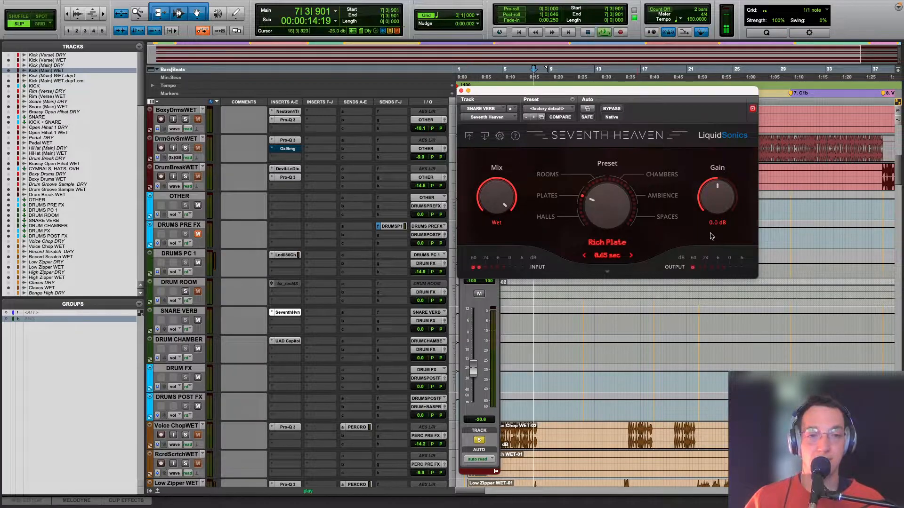
Step: Mute DRUM CHAMBER and DRUMS PC 1 to hear the rim with only the snare reverb, and close Seventh Heaven
{"action": "left_click", "coordinate": [197, 349]}
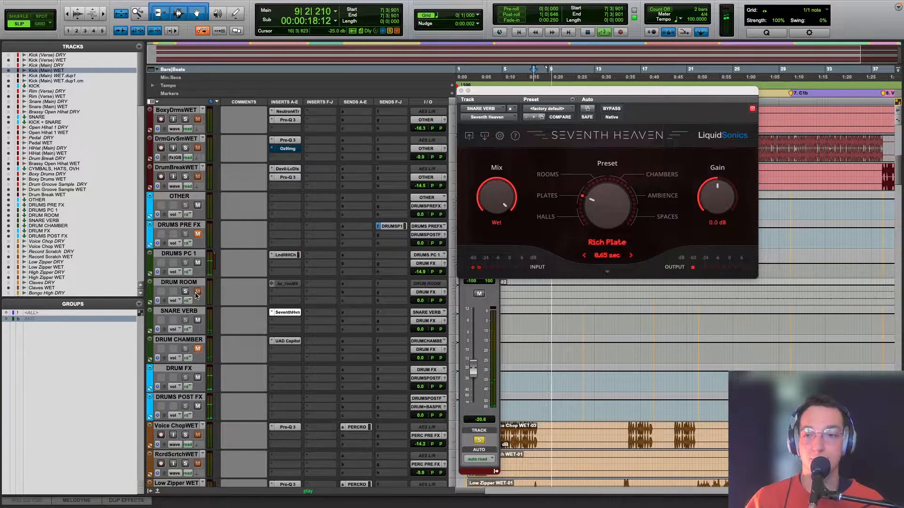
{"action": "left_click", "coordinate": [197, 263]}
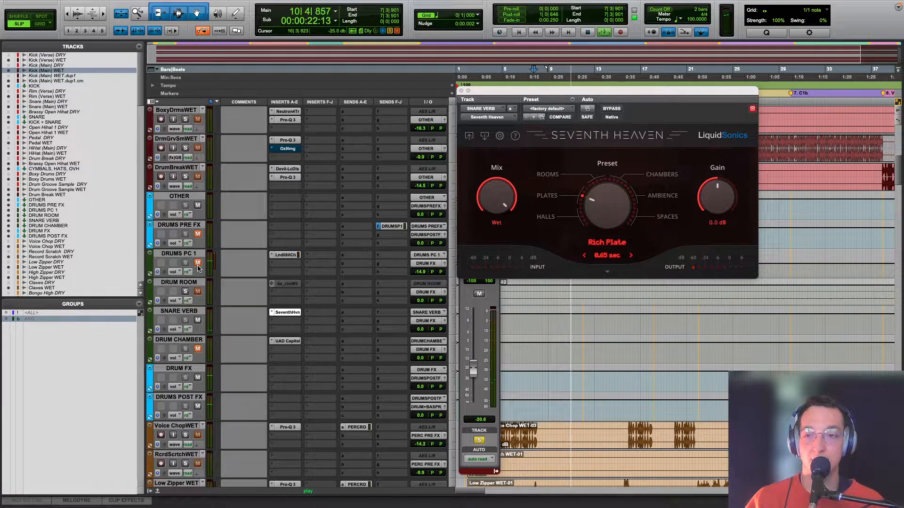
{"action": "key", "text": "space"}
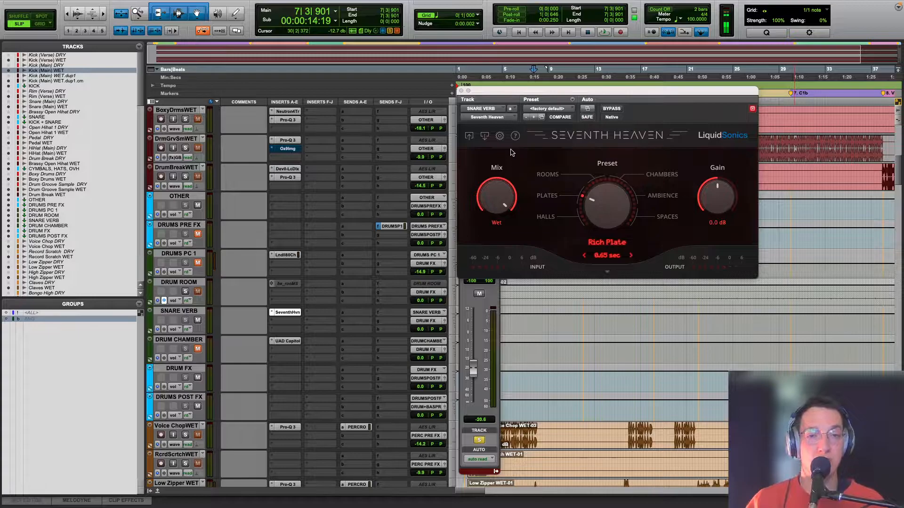
{"action": "left_click", "coordinate": [462, 91]}
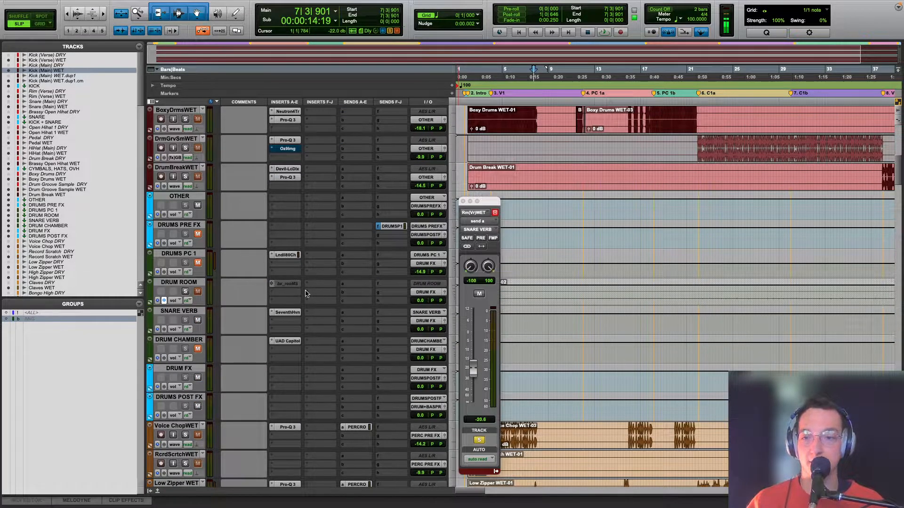
Step: Return to Rim (Verse) WET, check its drum chamber send level, and close the send window
{"action": "scroll", "coordinate": [389, 276], "scroll_direction": "up", "scroll_amount": 3}
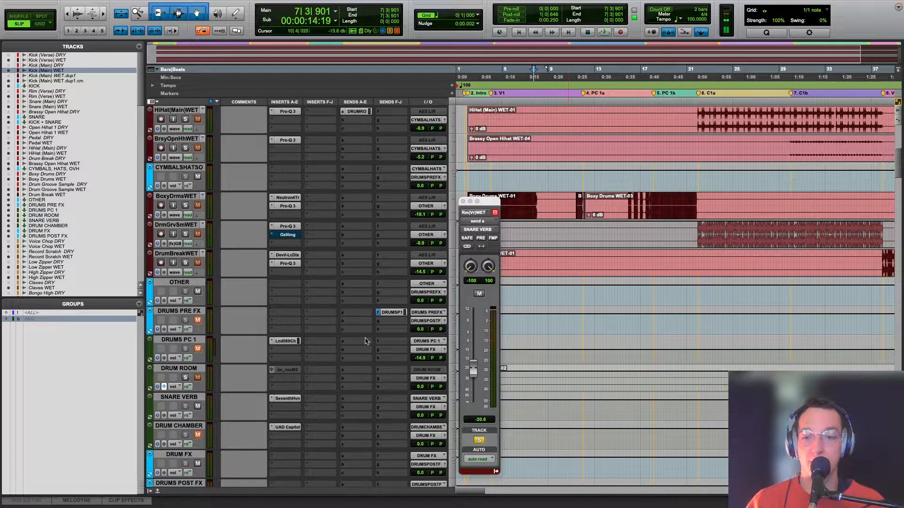
{"action": "scroll", "coordinate": [287, 378], "scroll_direction": "up", "scroll_amount": 10}
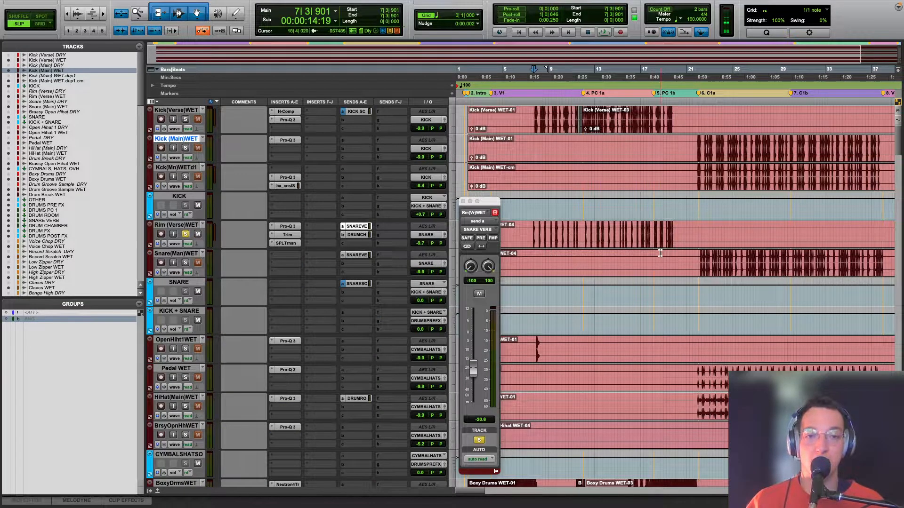
{"action": "left_click", "coordinate": [365, 235]}
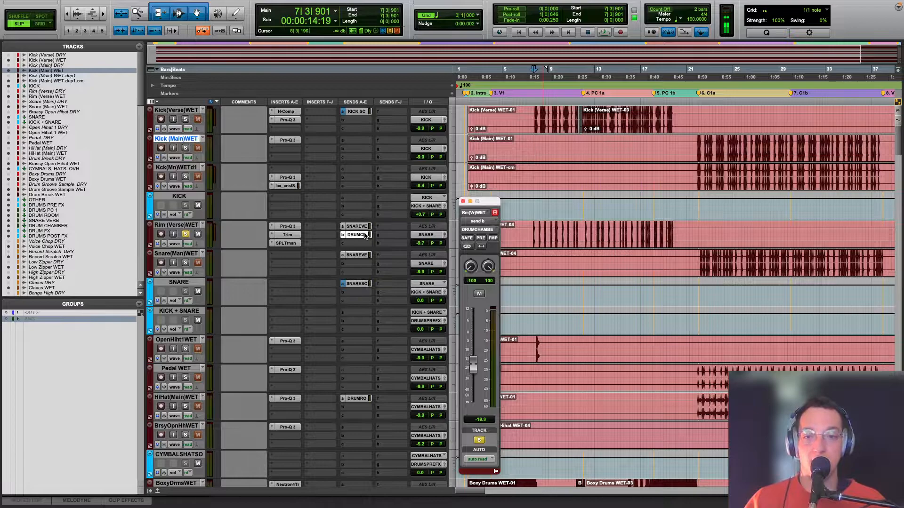
{"action": "left_click", "coordinate": [462, 202]}
Step: Open UAD Capitol Chambers on DRUM CHAMBER, unmute that track and play the rim through it with SNARE VERB muted
{"action": "scroll", "coordinate": [320, 265], "scroll_direction": "down", "scroll_amount": 9}
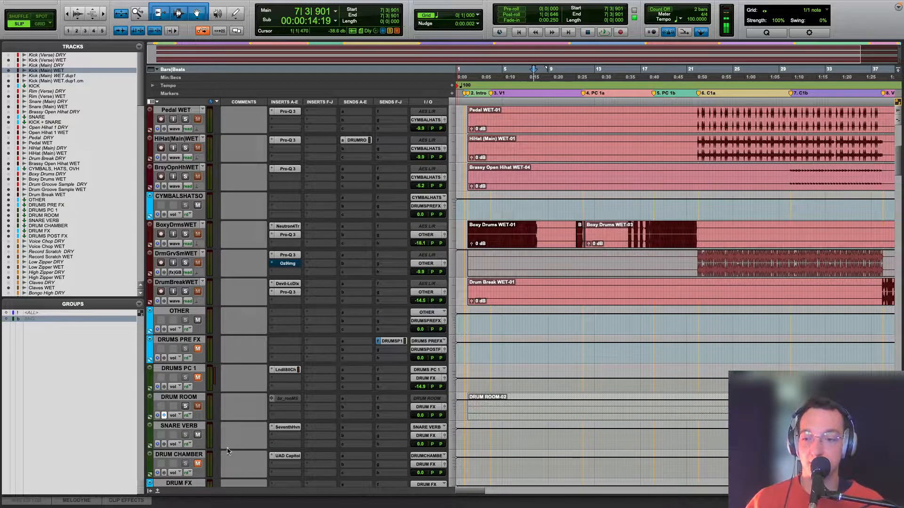
{"action": "left_click", "coordinate": [286, 456]}
{"action": "left_click", "coordinate": [197, 462]}
{"action": "key", "text": "space"}
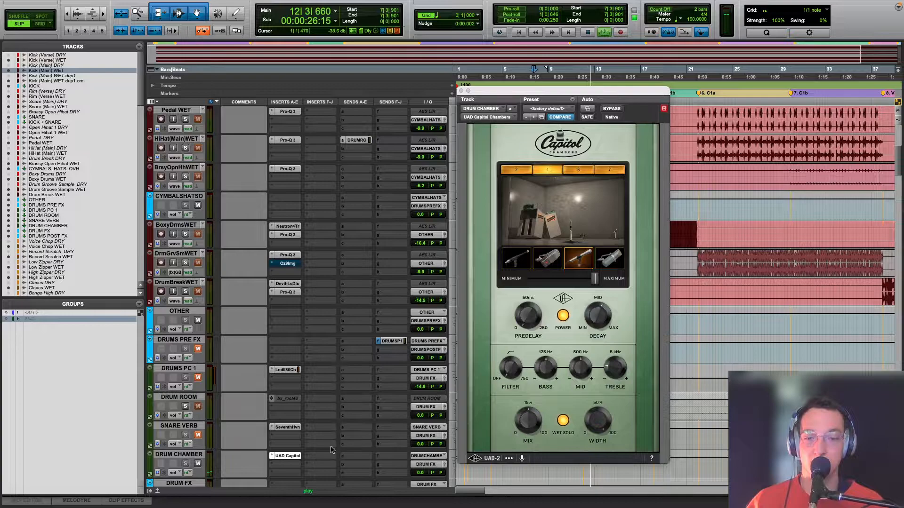
{"action": "key", "text": "space"}
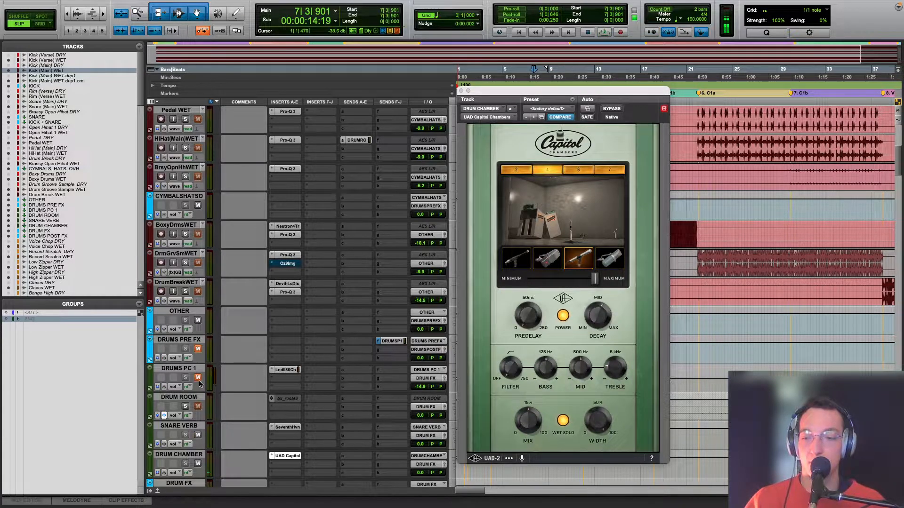
Step: Play the verse rim through the drum chamber once more and close the UAD Capitol Chambers window
{"action": "key", "text": "space"}
{"action": "scroll", "coordinate": [200, 355], "scroll_direction": "up", "scroll_amount": 5}
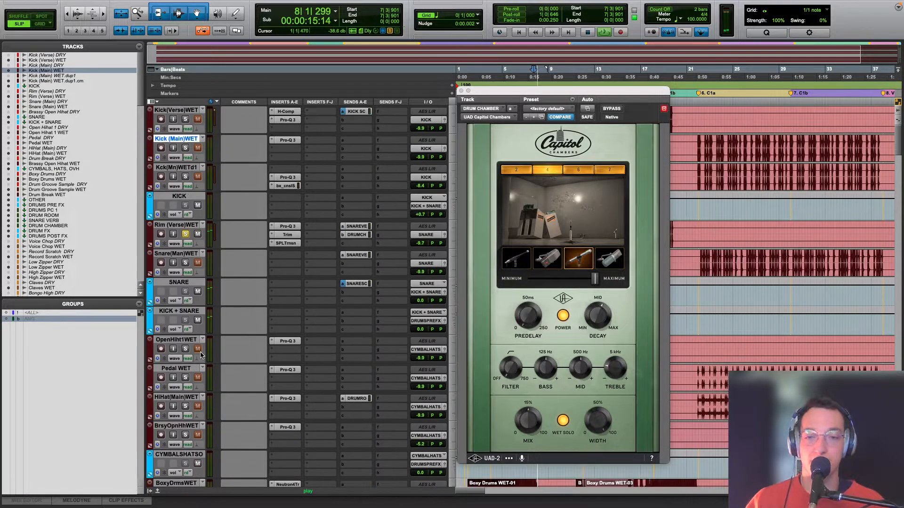
{"action": "key", "text": "space"}
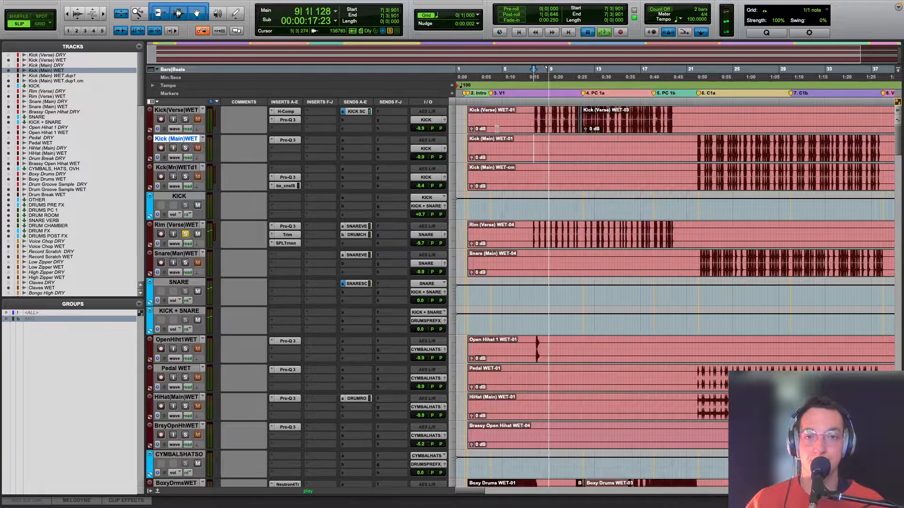
Step: Select the tracks from Kick (Verse) WET through Rim (Verse) WET, solo them, and play the kick and rim together
{"action": "left_click", "coordinate": [181, 224]}
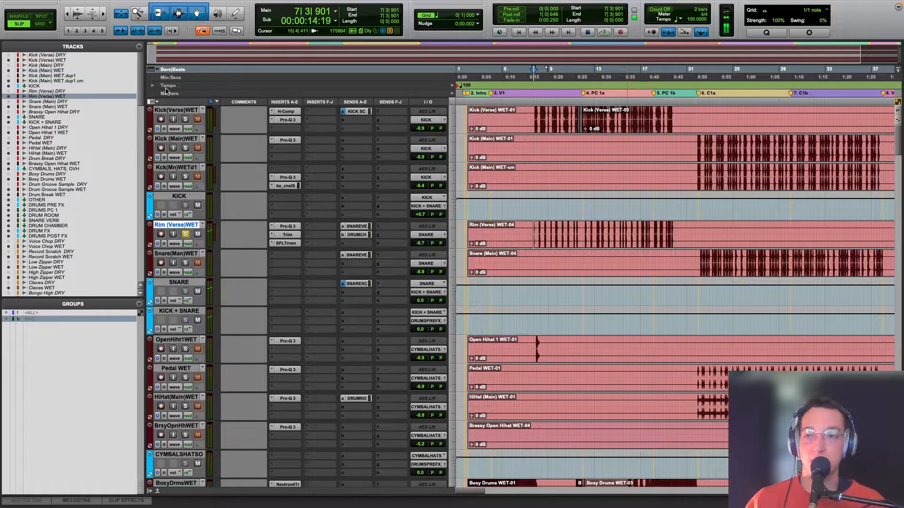
{"action": "left_click", "coordinate": [176, 112], "text": "shift"}
{"action": "key", "text": "shift+s"}
{"action": "key", "text": "space"}
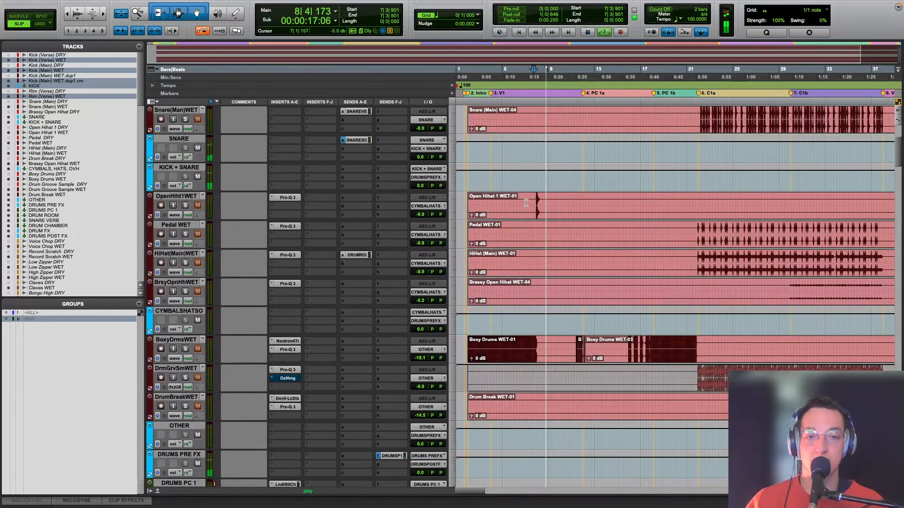
{"action": "scroll", "coordinate": [526, 203], "scroll_direction": "down", "scroll_amount": 5}
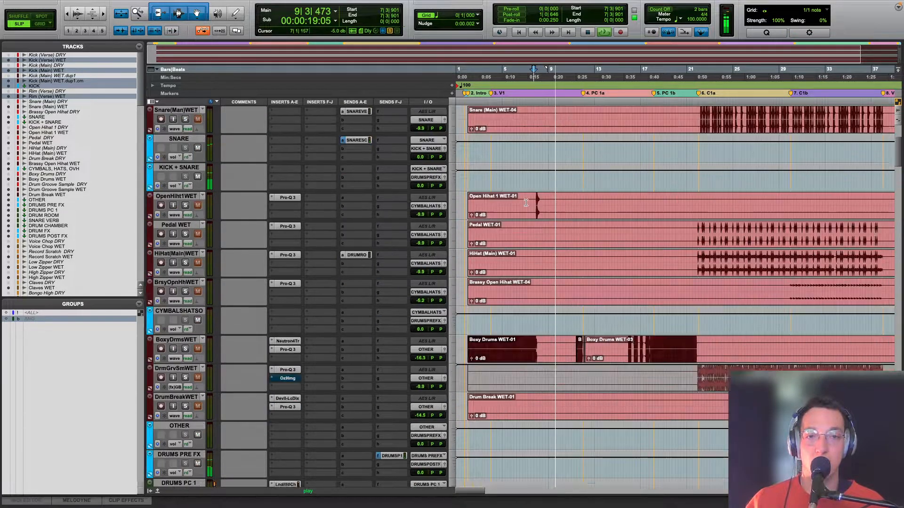
{"action": "scroll", "coordinate": [526, 202], "scroll_direction": "up", "scroll_amount": 1}
{"action": "key", "text": "space"}
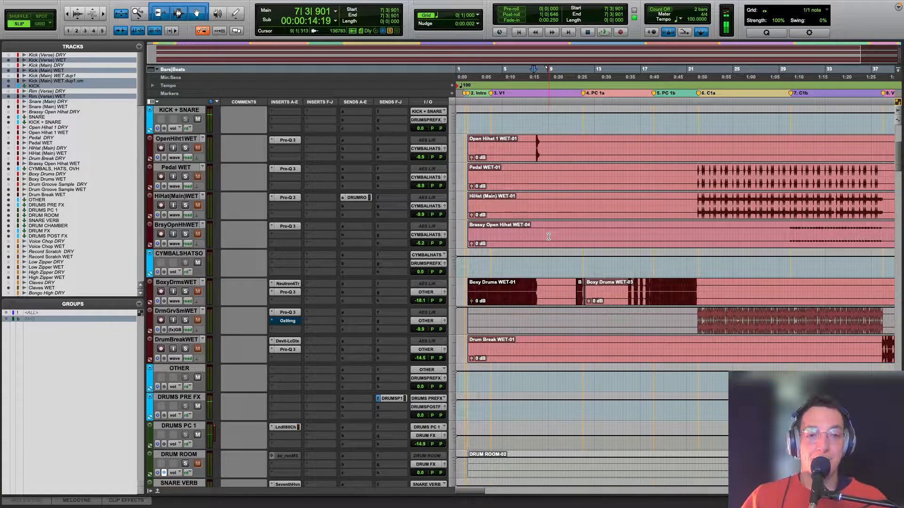
Step: Solo Boxy Drums WET, play it from bar 2 in the intro, and replay it with Neutron Transient Shaper open
{"action": "left_click", "coordinate": [476, 270]}
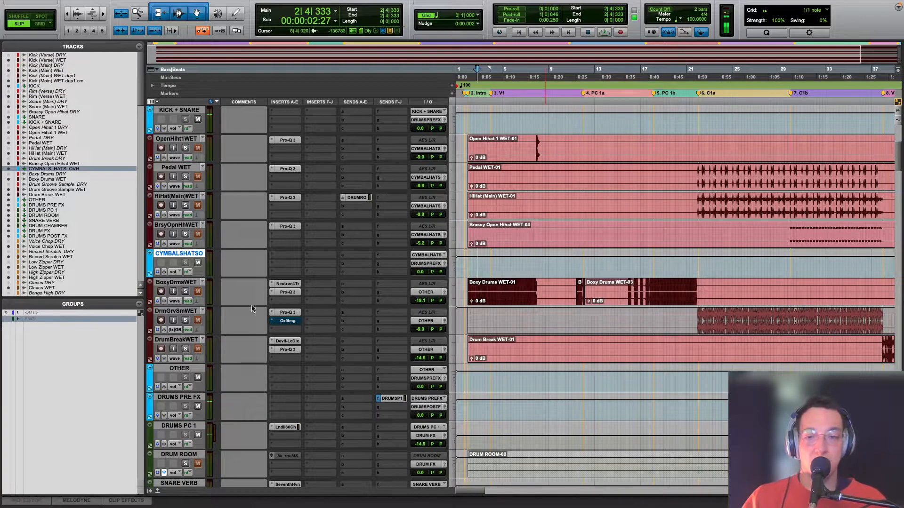
{"action": "key", "text": "space"}
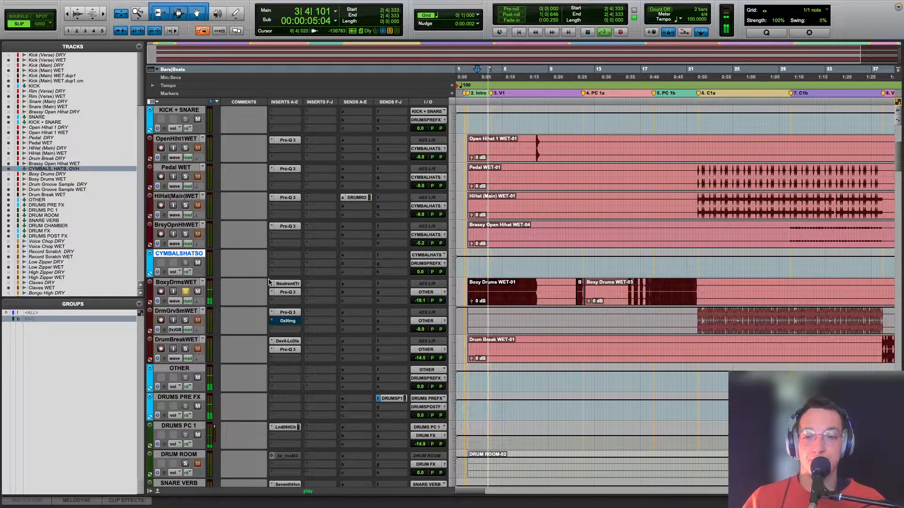
{"action": "key", "text": "space"}
{"action": "left_click", "coordinate": [288, 284]}
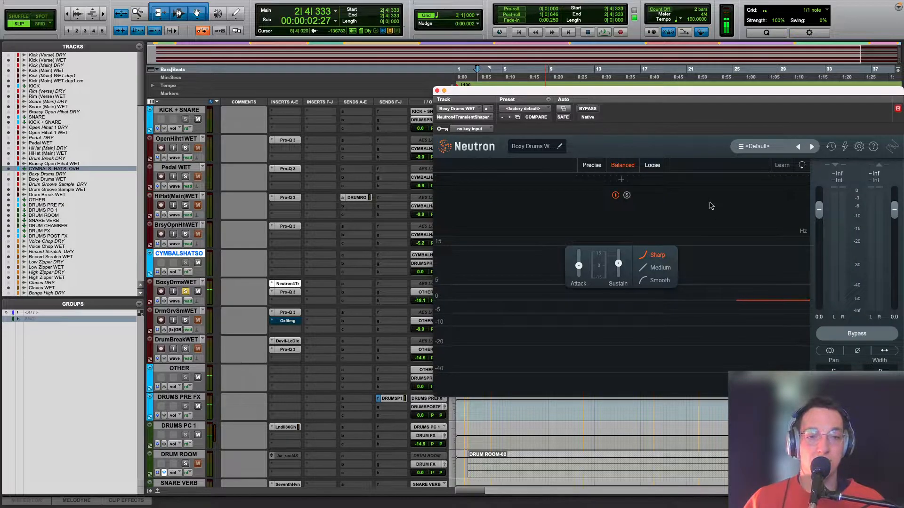
{"action": "key", "text": "space"}
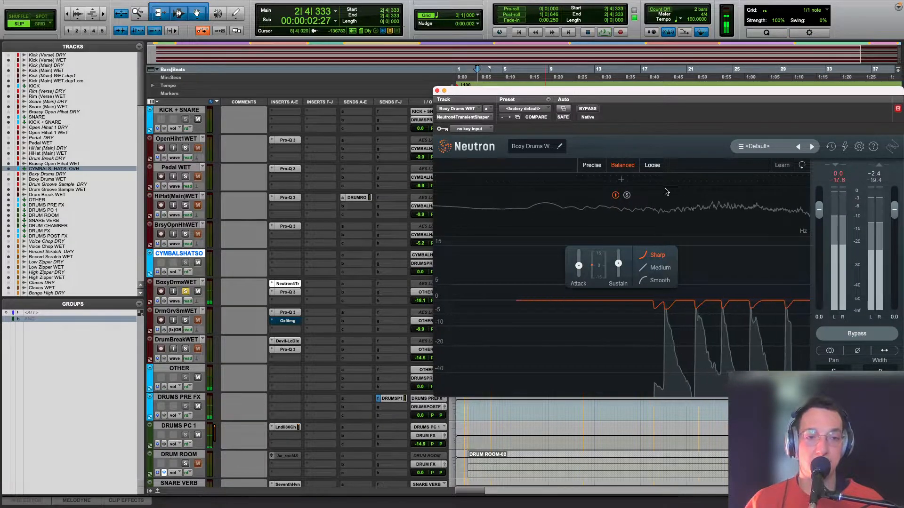
Step: Split the Boxy Drums transient shaper into three frequency bands, and remove both crossovers again
{"action": "left_click", "coordinate": [596, 179]}
{"action": "left_click", "coordinate": [676, 179]}
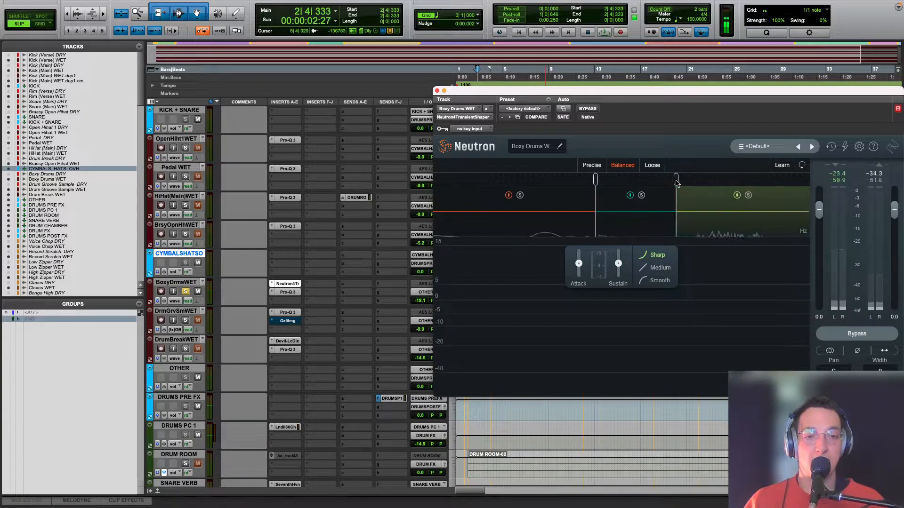
{"action": "double_click", "coordinate": [676, 231]}
{"action": "double_click", "coordinate": [596, 230]}
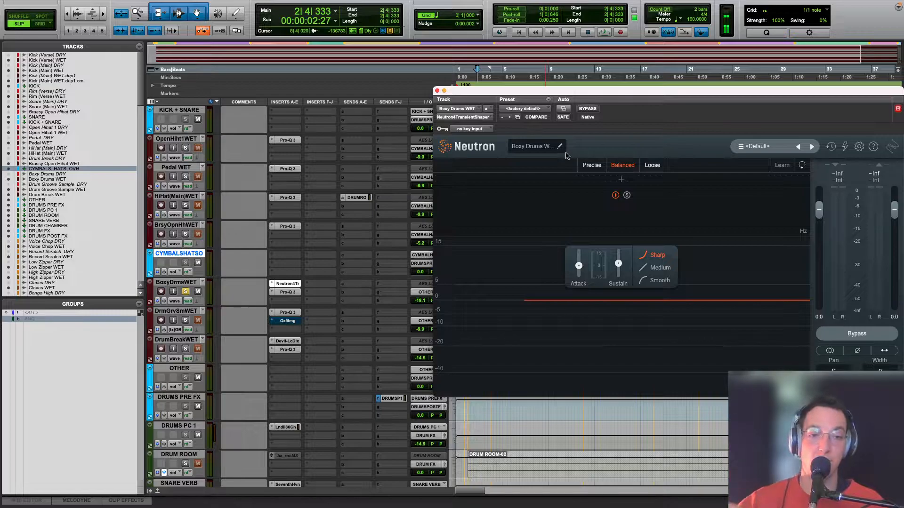
Step: Play Boxy Drums through the single-band transient shaper, and open its Pro-Q 3 to review the curve before closing it
{"action": "key", "text": "space"}
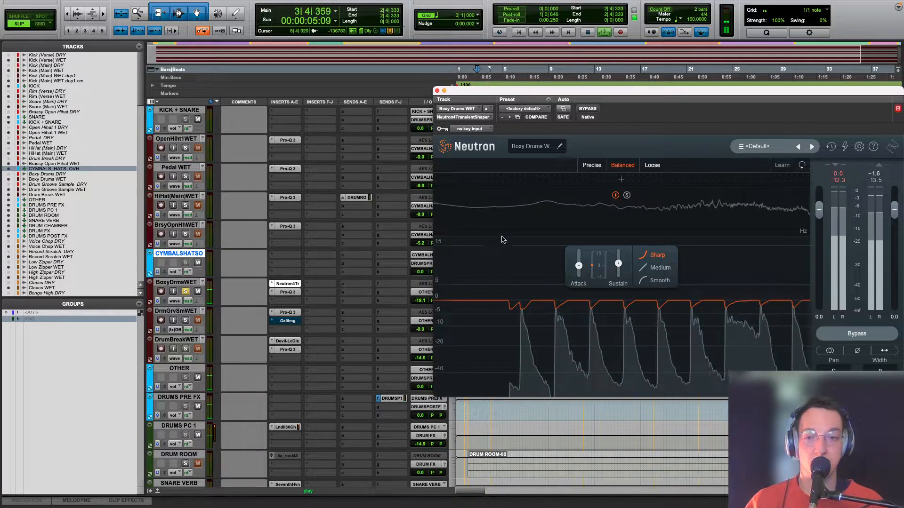
{"action": "key", "text": "space"}
{"action": "left_click", "coordinate": [285, 292]}
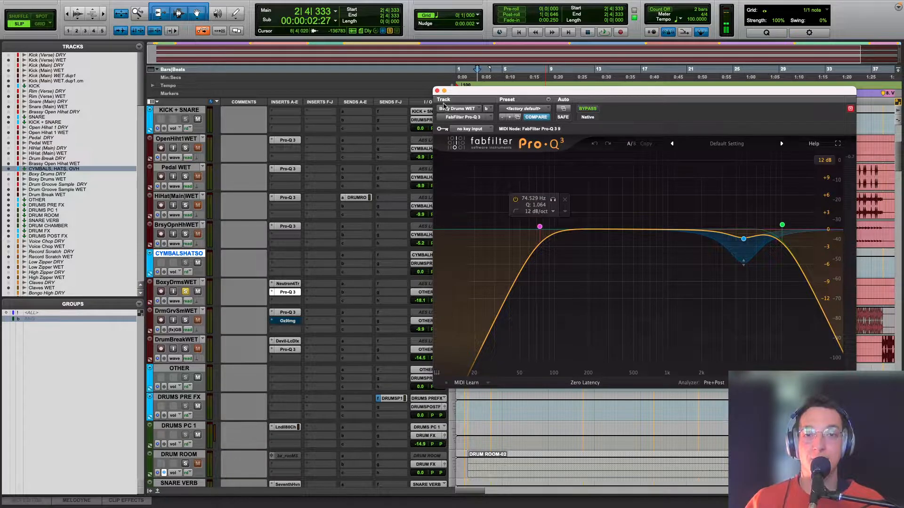
{"action": "left_click", "coordinate": [436, 91]}
Step: Highlight the intro-to-PC 1b stretch on the cymbals track, and place the cursor at the start of chorus C1a
{"action": "key", "text": "r"}
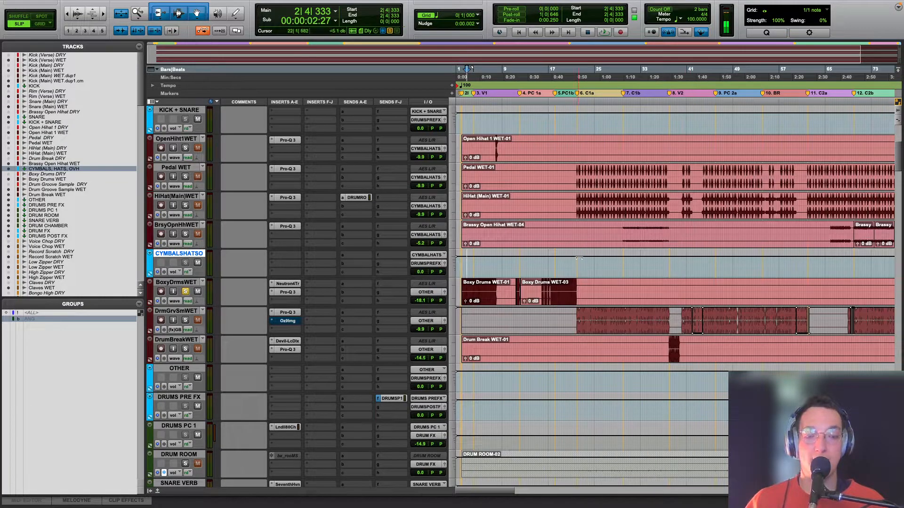
{"action": "left_click_drag", "start_coordinate": [565, 263], "coordinate": [463, 269]}
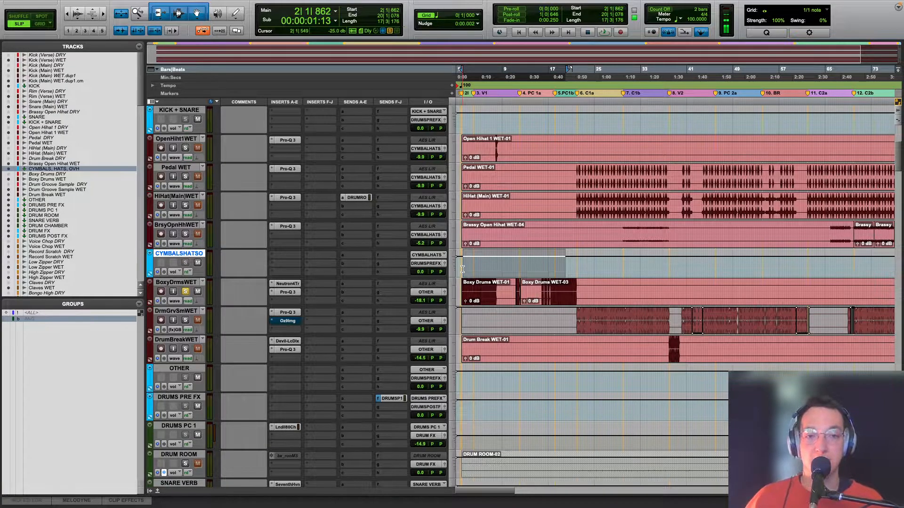
{"action": "left_click", "coordinate": [575, 263]}
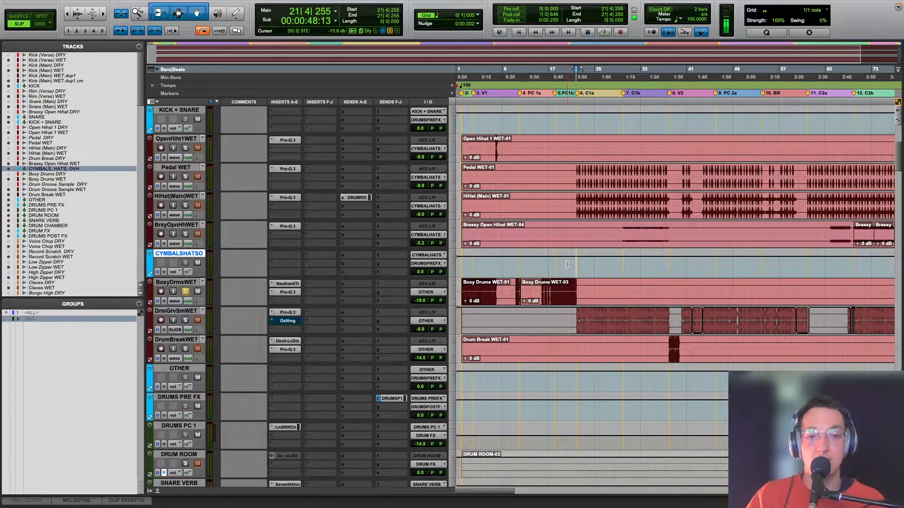
{"action": "scroll", "coordinate": [567, 261], "scroll_direction": "right", "scroll_amount": 2}
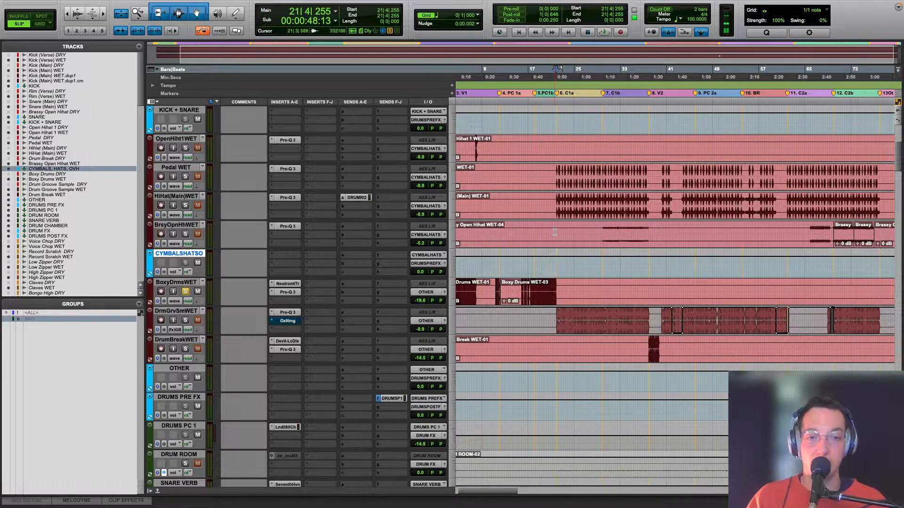
Step: Point out the drum groove sample in chorus C1a, and place the cursor in Kick (Main) WET near bar 22
{"action": "key", "text": "r"}
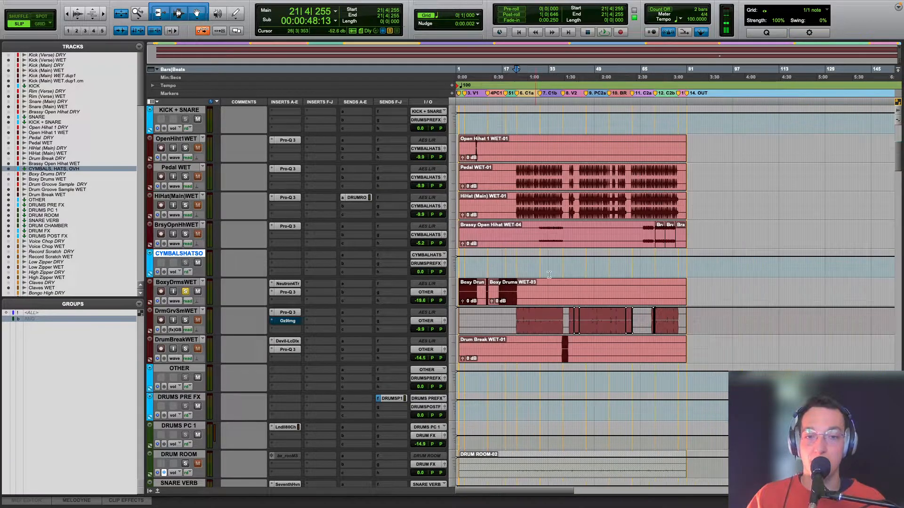
{"action": "left_click", "coordinate": [519, 316]}
{"action": "scroll", "coordinate": [520, 317], "scroll_direction": "down", "scroll_amount": 6}
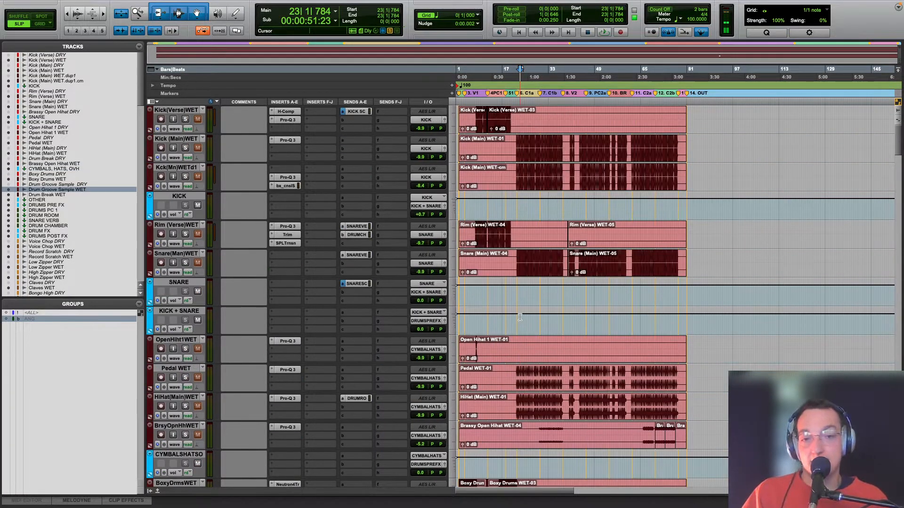
{"action": "scroll", "coordinate": [519, 317], "scroll_direction": "up", "scroll_amount": 12}
{"action": "left_click", "coordinate": [517, 145]}
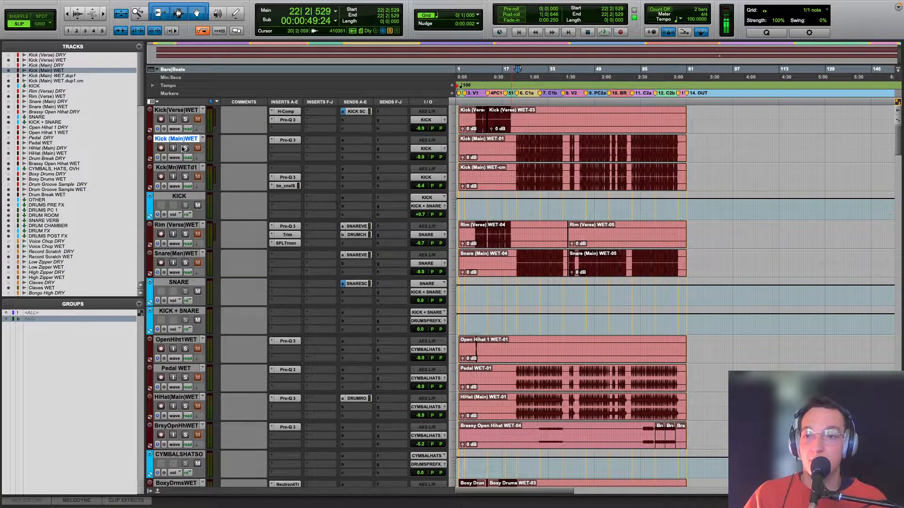
Step: Solo Kick (Main) WET and play it from the start of chorus C1a
{"action": "key", "text": "t"}
{"action": "key", "text": "t"}
{"action": "left_click", "coordinate": [668, 146]}
{"action": "key", "text": "space"}
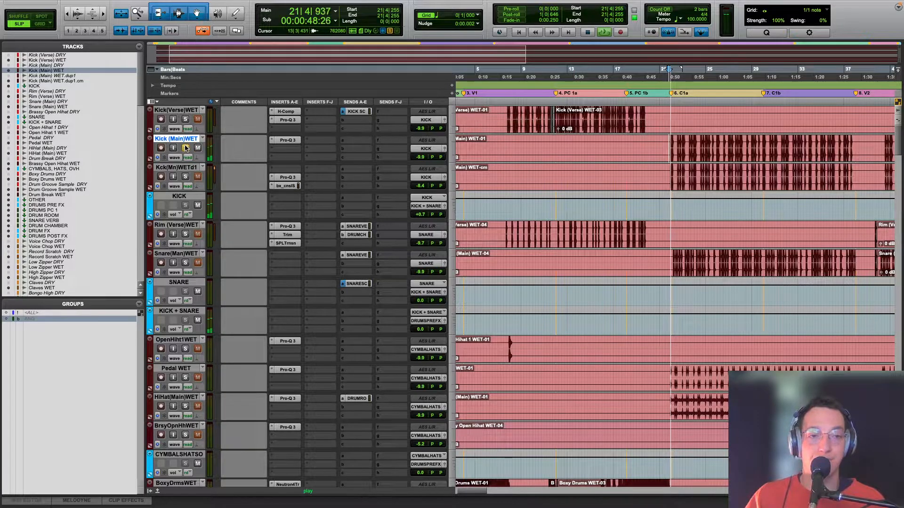
{"action": "key", "text": "r"}
{"action": "left_click", "coordinate": [185, 148]}
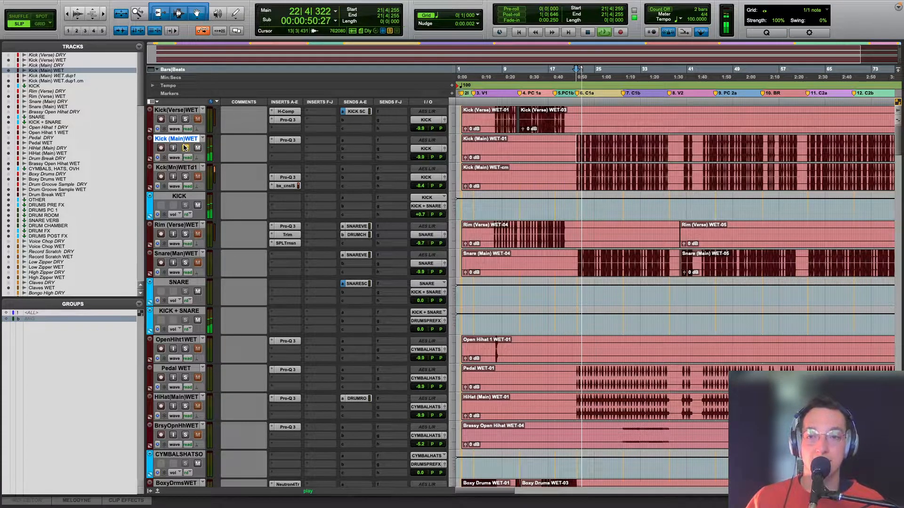
{"action": "key", "text": "space"}
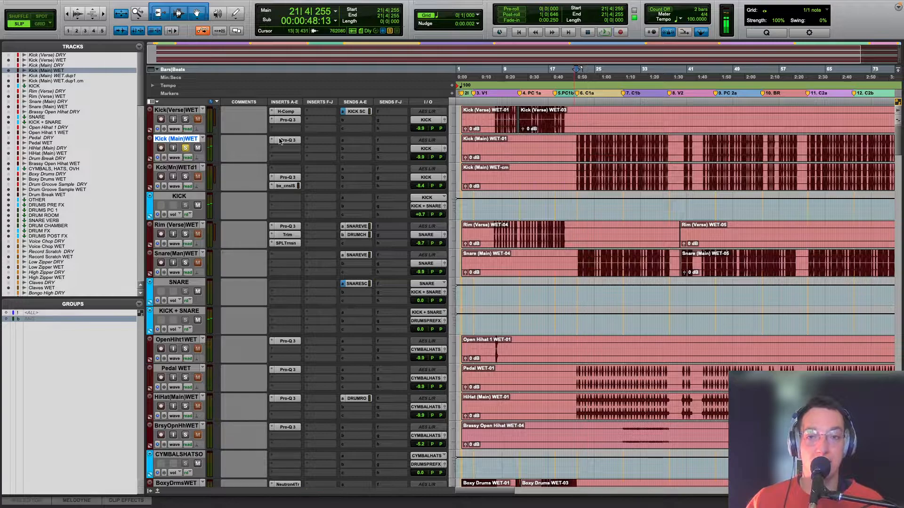
Step: Open Pro-Q 3 on Kick (Main) WET and audition its low-mid cut band in isolation during playback
{"action": "left_click", "coordinate": [287, 140]}
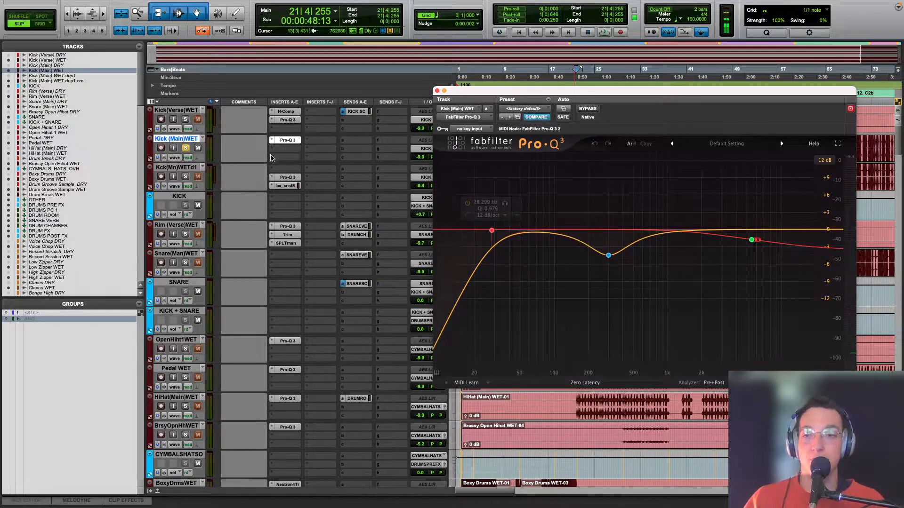
{"action": "left_click", "coordinate": [608, 255]}
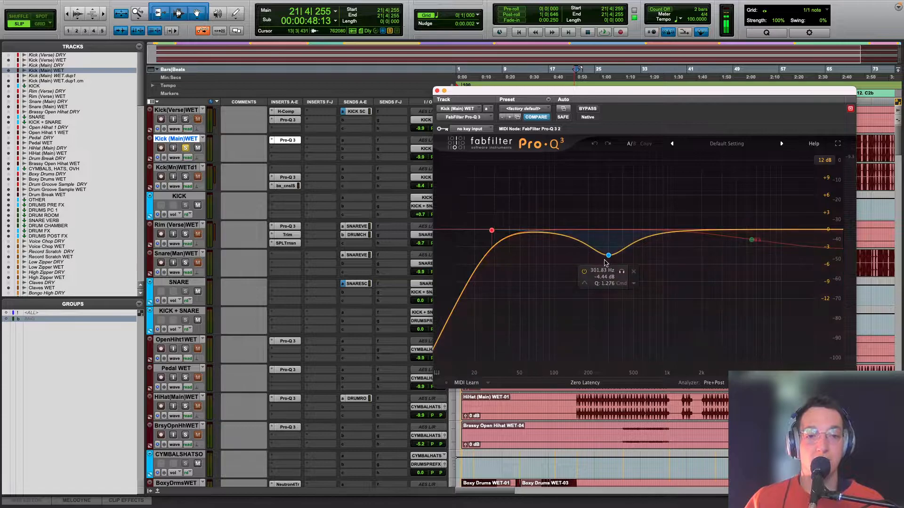
{"action": "key", "text": "space"}
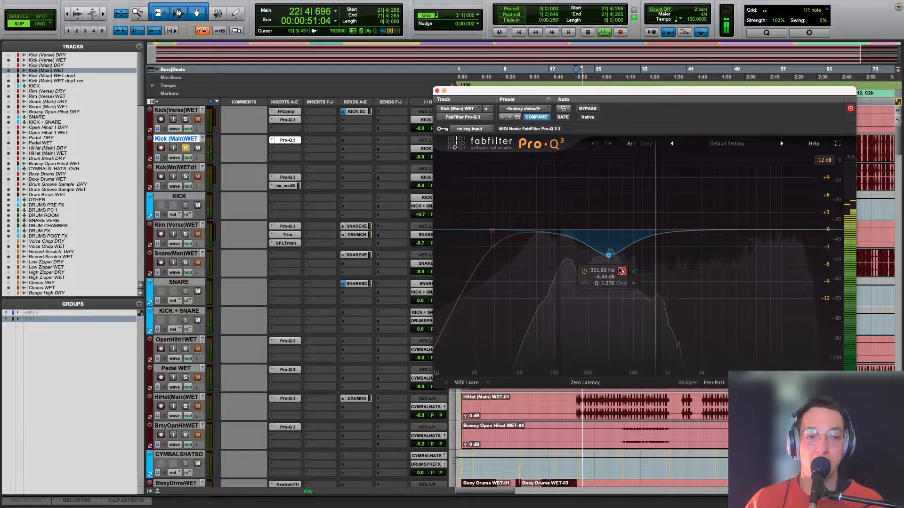
{"action": "key", "text": "space"}
{"action": "left_click", "coordinate": [621, 271]}
Step: Inspect the main kick's high-shelf band, compare playback with Pro-Q 3 bypassed and active, and close the plug-in
{"action": "left_click", "coordinate": [751, 240]}
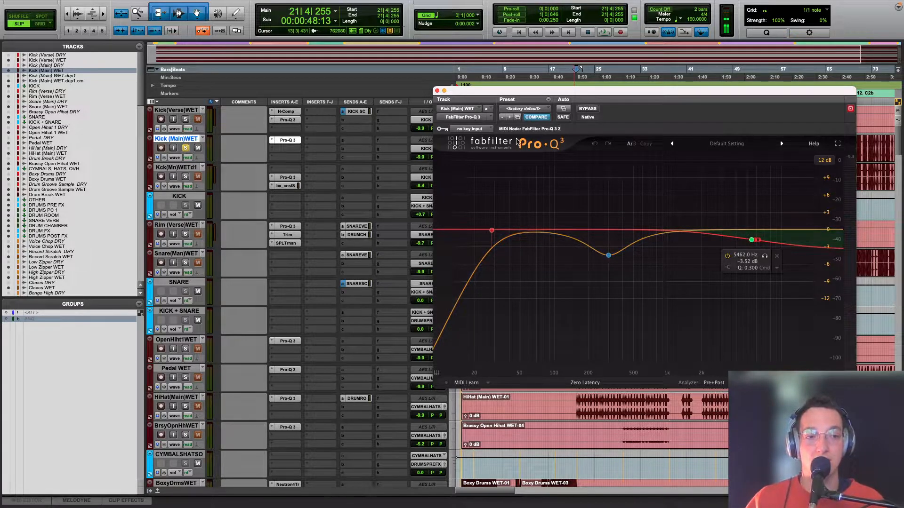
{"action": "left_click", "coordinate": [591, 109]}
{"action": "key", "text": "space"}
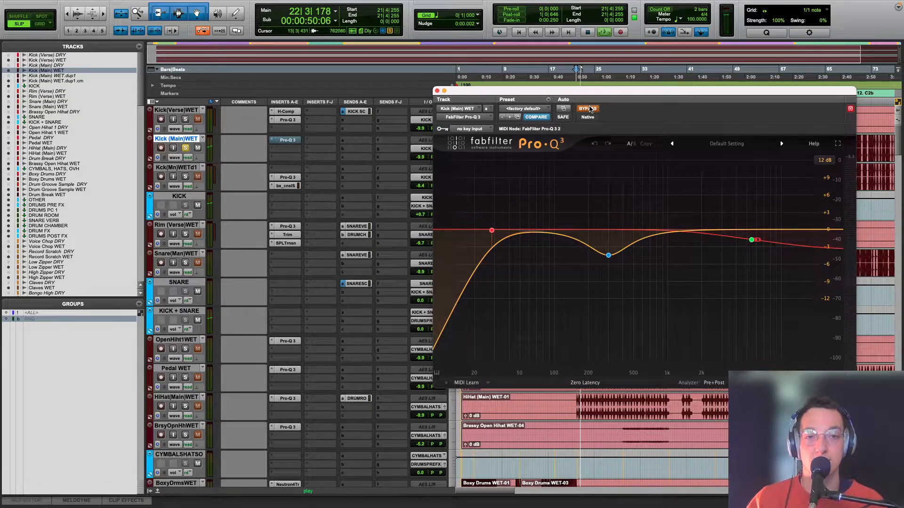
{"action": "left_click", "coordinate": [588, 108]}
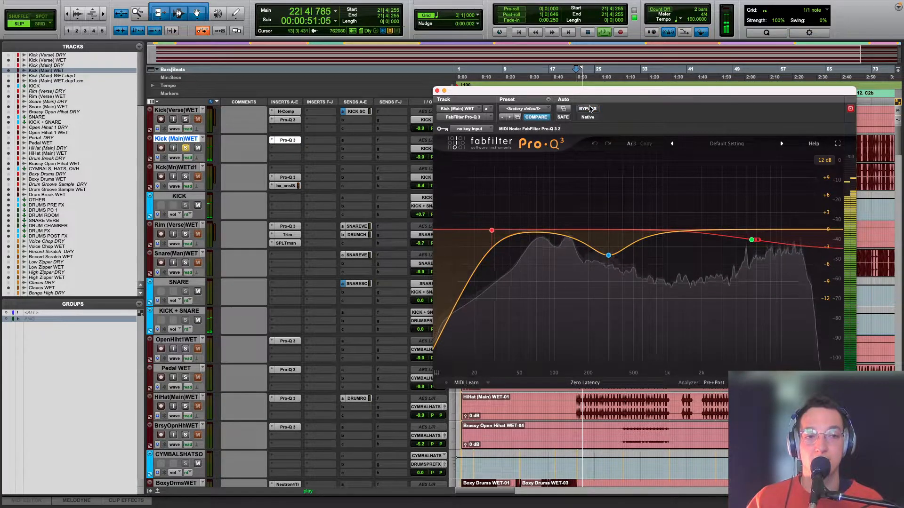
{"action": "left_click", "coordinate": [752, 240]}
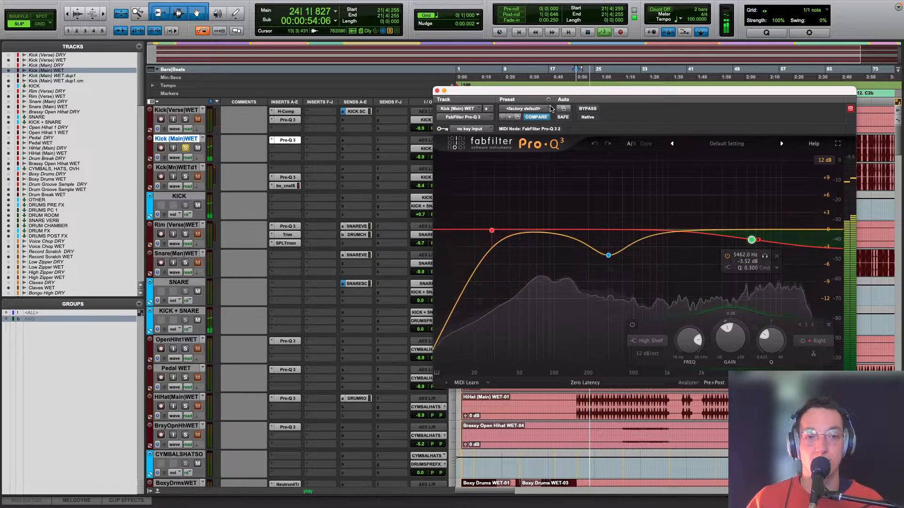
{"action": "left_click", "coordinate": [586, 109]}
{"action": "left_click", "coordinate": [582, 110]}
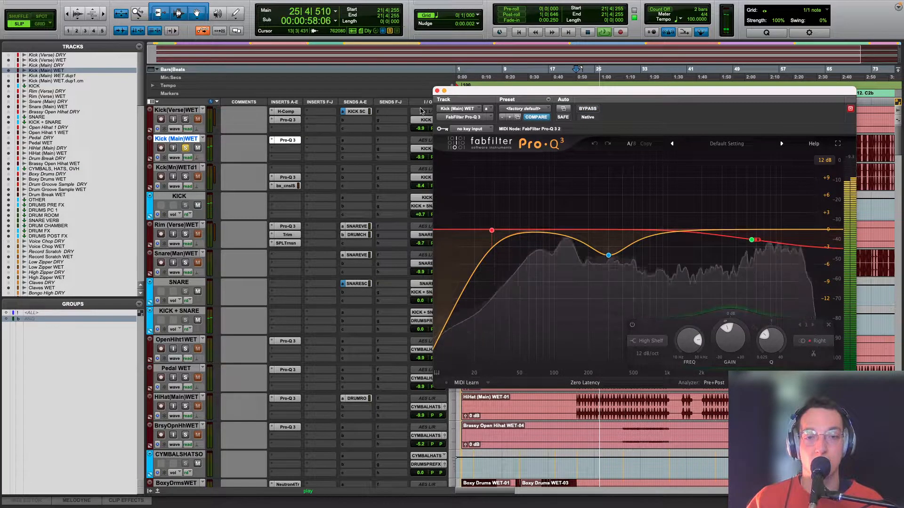
{"action": "left_click", "coordinate": [284, 140]}
{"action": "key", "text": "space"}
Step: Solo the duplicate track Kick (Main) WET.dup1 in place of Kick (Main) WET, and bring the start of chorus C1a into view
{"action": "left_click", "coordinate": [185, 176], "text": "super"}
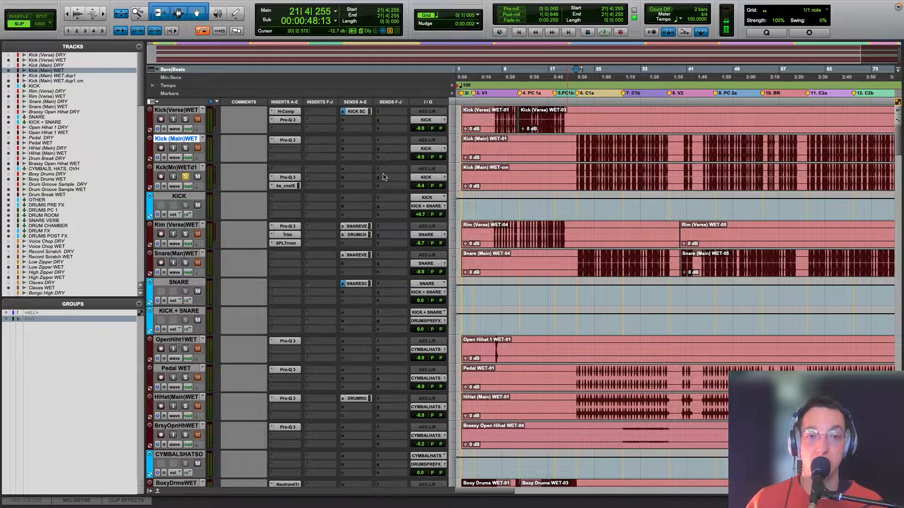
{"action": "key", "text": "t"}
{"action": "key", "text": "t"}
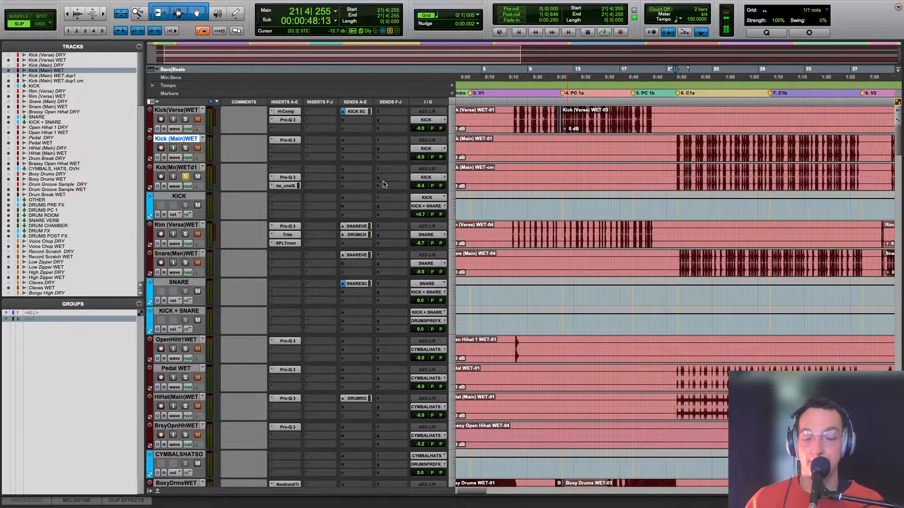
{"action": "scroll", "coordinate": [664, 188], "scroll_direction": "right", "scroll_amount": 1}
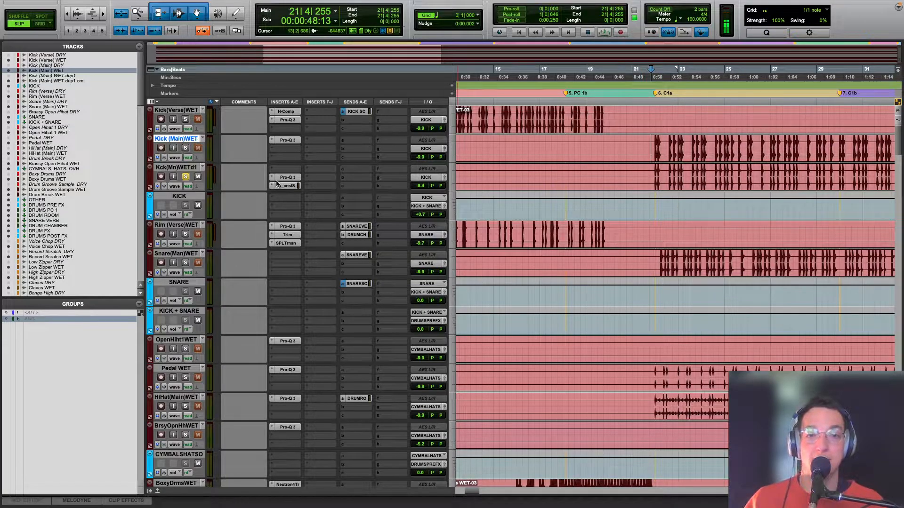
Step: Bypass the Pro-Q 3 and bx_console inserts on Kick (Main) WET.dup1 and play it unprocessed from just before chorus C1a
{"action": "key", "text": "r"}
{"action": "key", "text": "r"}
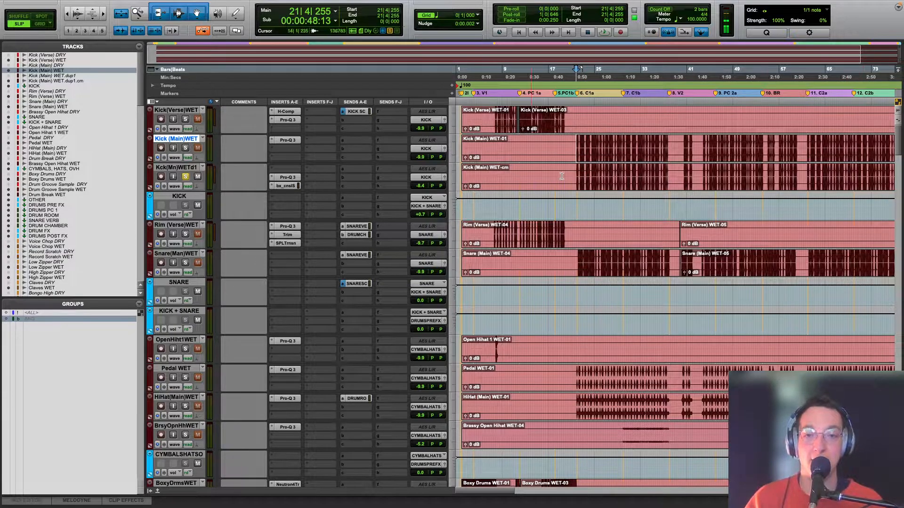
{"action": "left_click", "coordinate": [578, 173]}
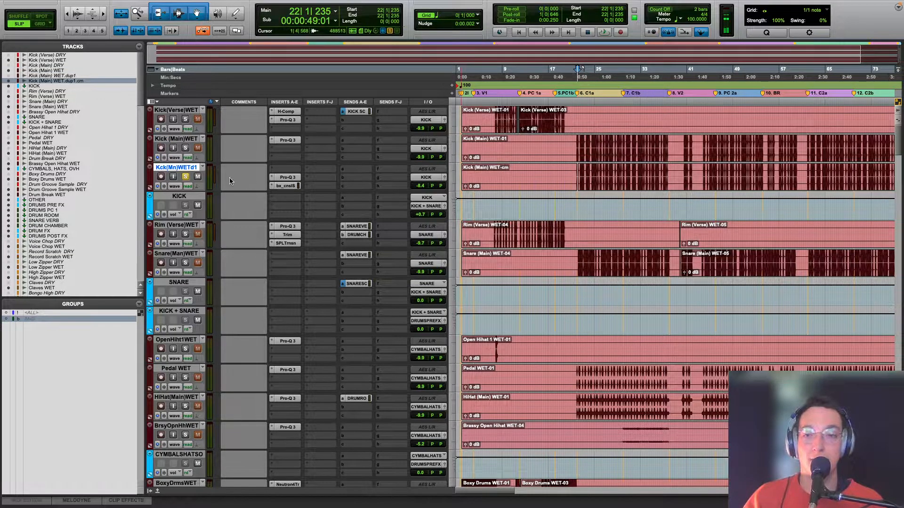
{"action": "left_click", "coordinate": [289, 179], "text": "super"}
{"action": "left_click", "coordinate": [289, 186], "text": "super"}
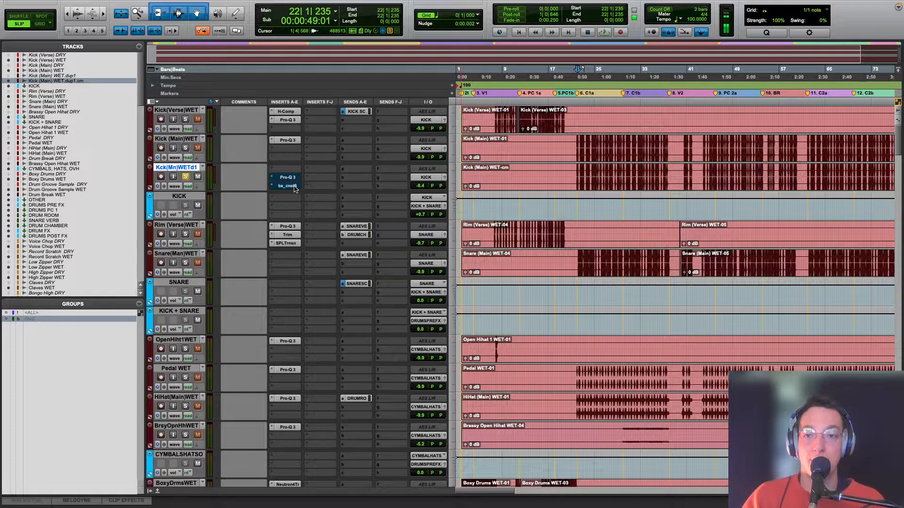
{"action": "left_click", "coordinate": [574, 172]}
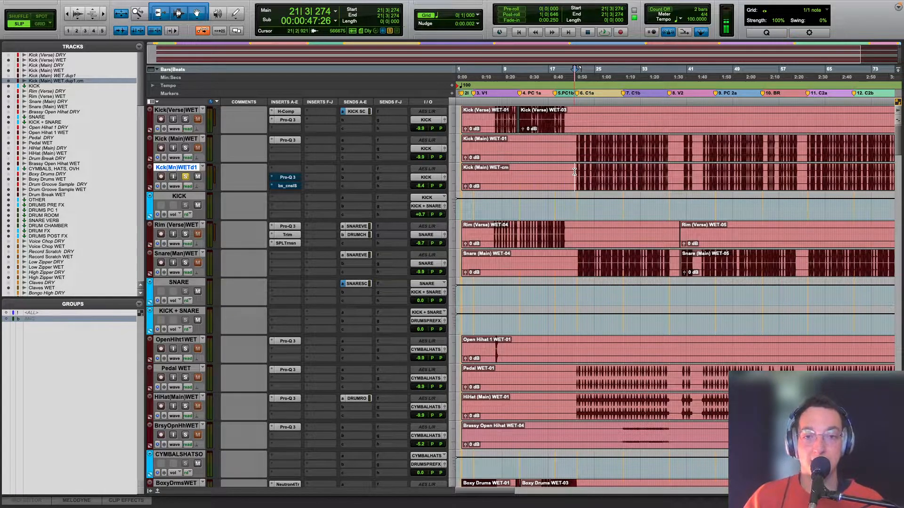
{"action": "key", "text": "space"}
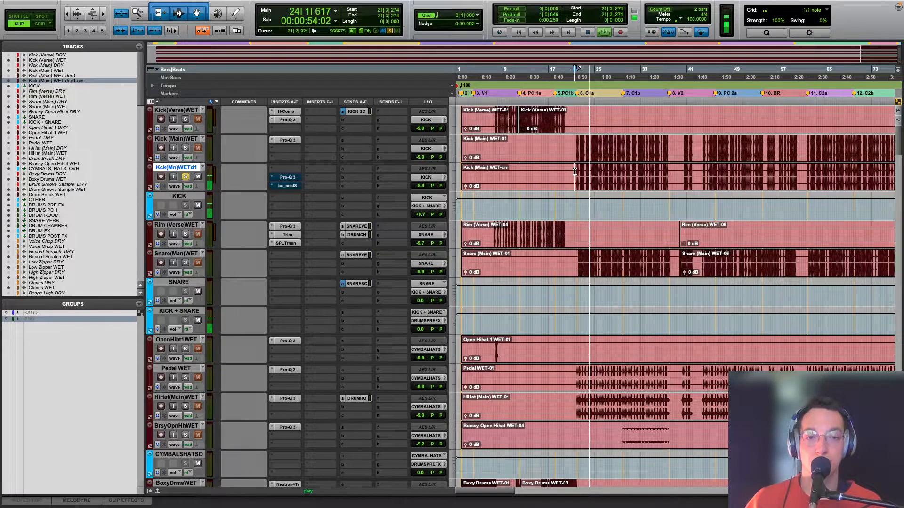
{"action": "key", "text": "space"}
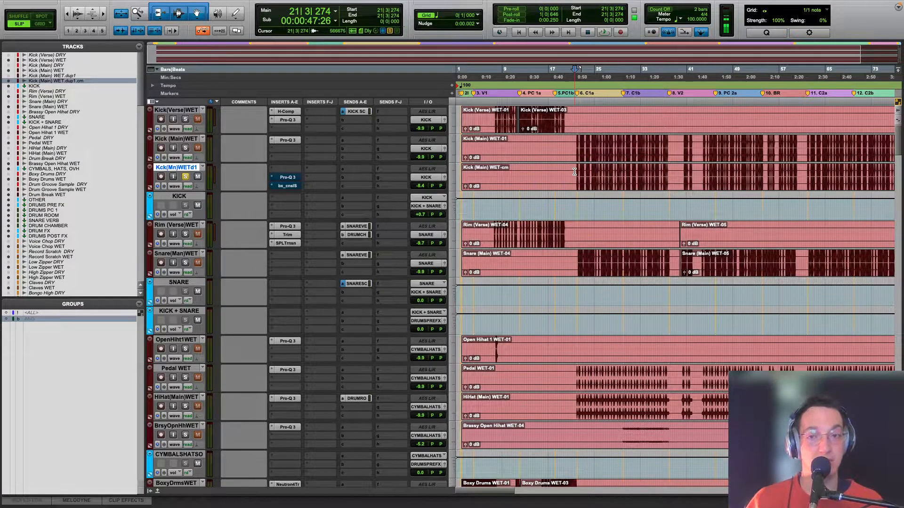
Step: Open Pro-Q 3 on Kick (Main) WET.dup1 and audition its low-cut band in isolation during playback
{"action": "left_click", "coordinate": [287, 177]}
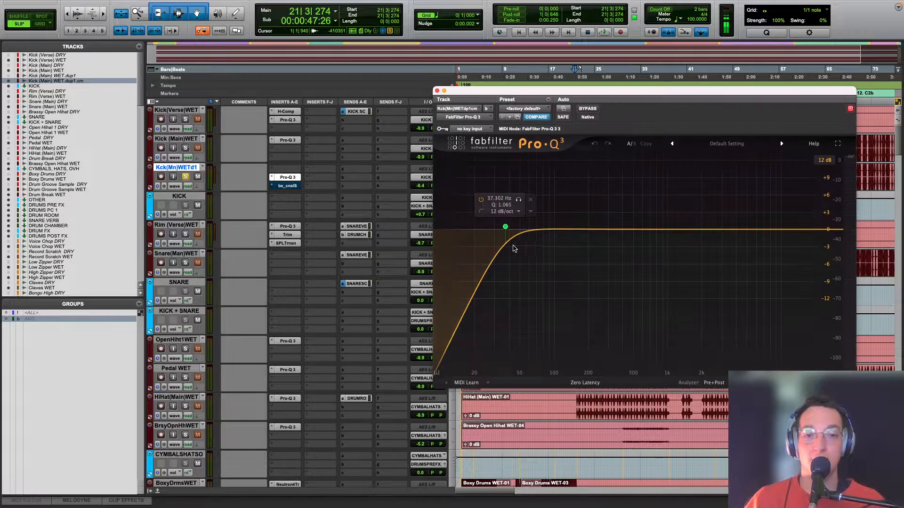
{"action": "left_click", "coordinate": [518, 200]}
{"action": "key", "text": "space"}
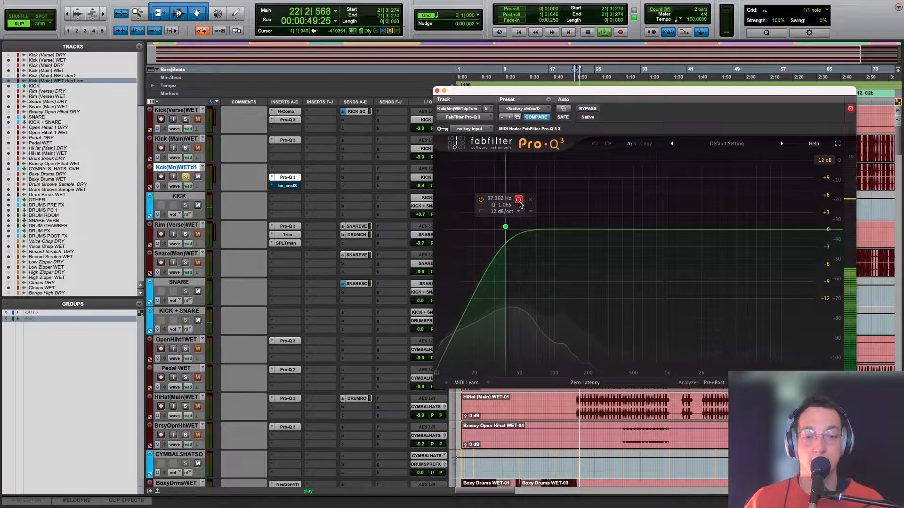
{"action": "left_click", "coordinate": [519, 201]}
{"action": "key", "text": "space"}
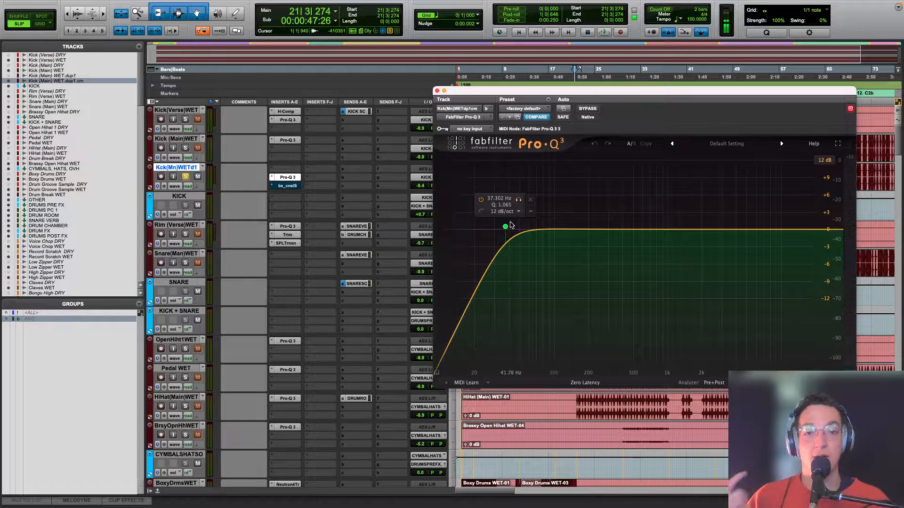
Step: Open bx_console SSL 4000 E on Kick (Main) WET.dup1, compare playback with it active and bypassed, and close the plug-in
{"action": "left_click", "coordinate": [285, 186]}
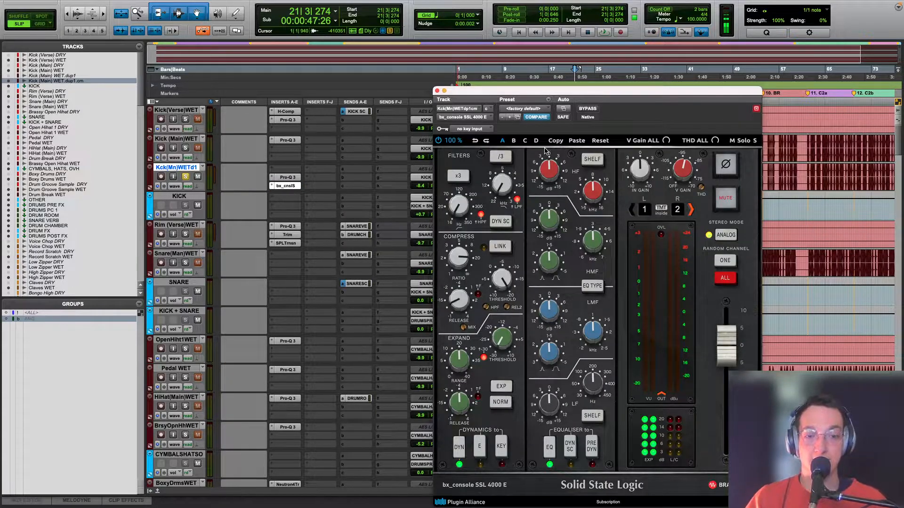
{"action": "left_click_drag", "start_coordinate": [545, 91], "coordinate": [542, 57]}
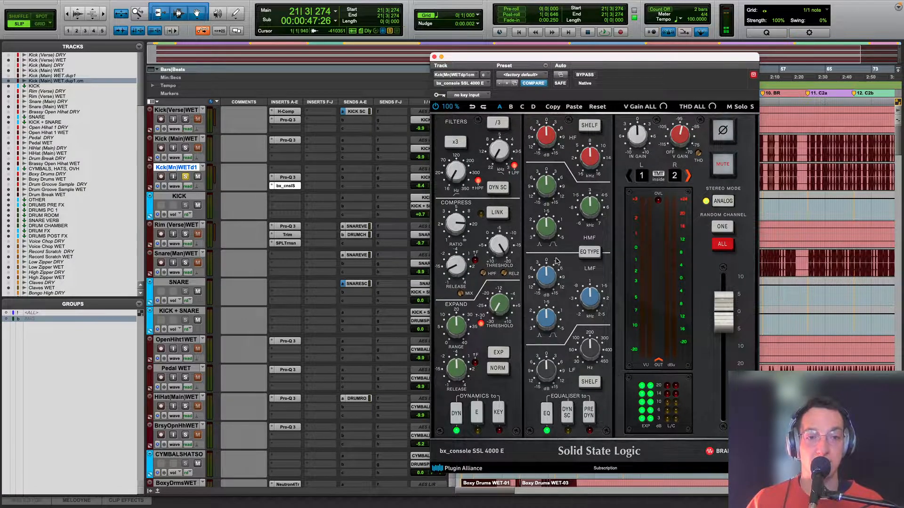
{"action": "key", "text": "space"}
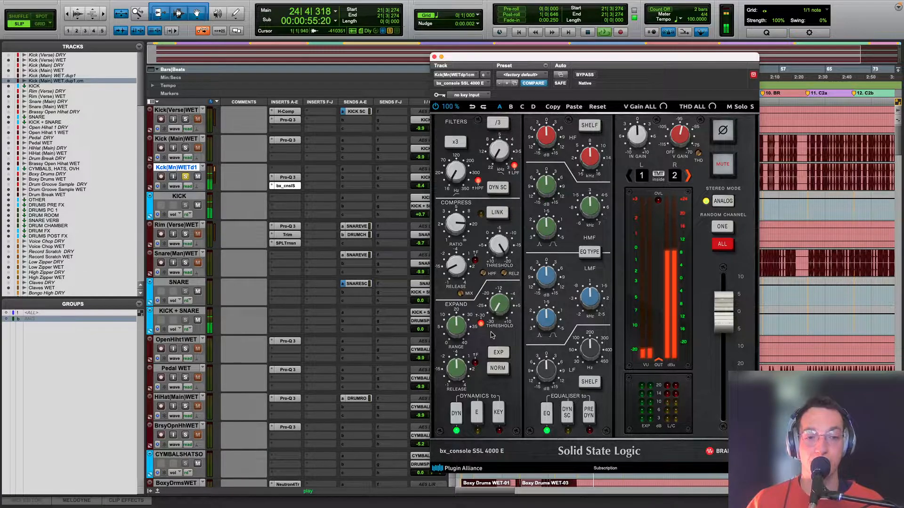
{"action": "left_click", "coordinate": [592, 75]}
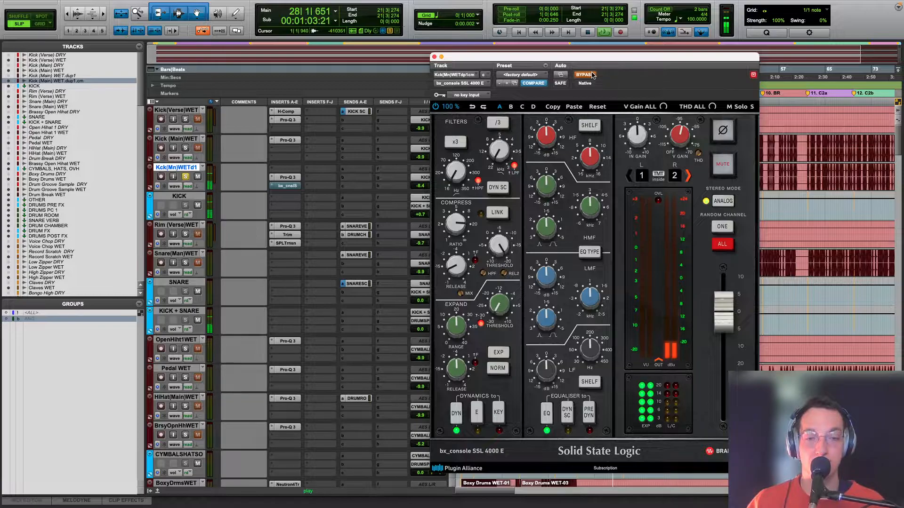
{"action": "left_click", "coordinate": [592, 75]}
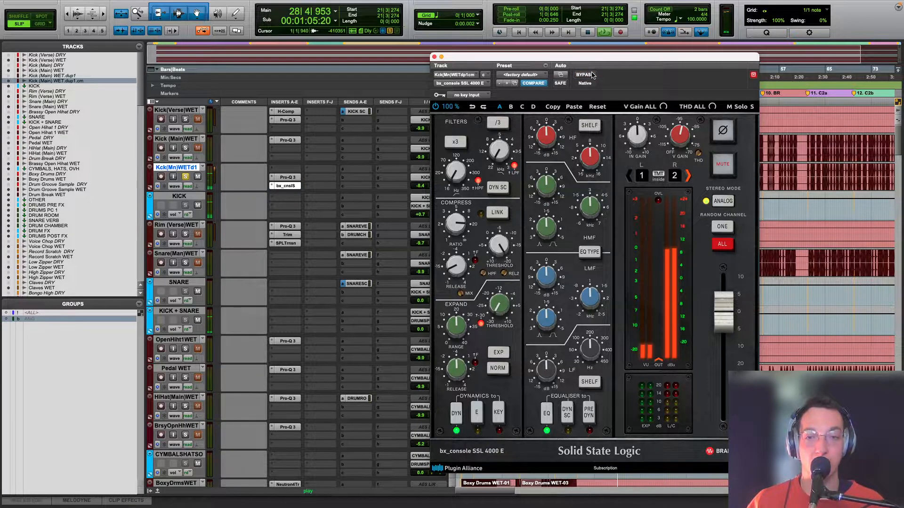
{"action": "key", "text": "space"}
{"action": "left_click", "coordinate": [434, 57]}
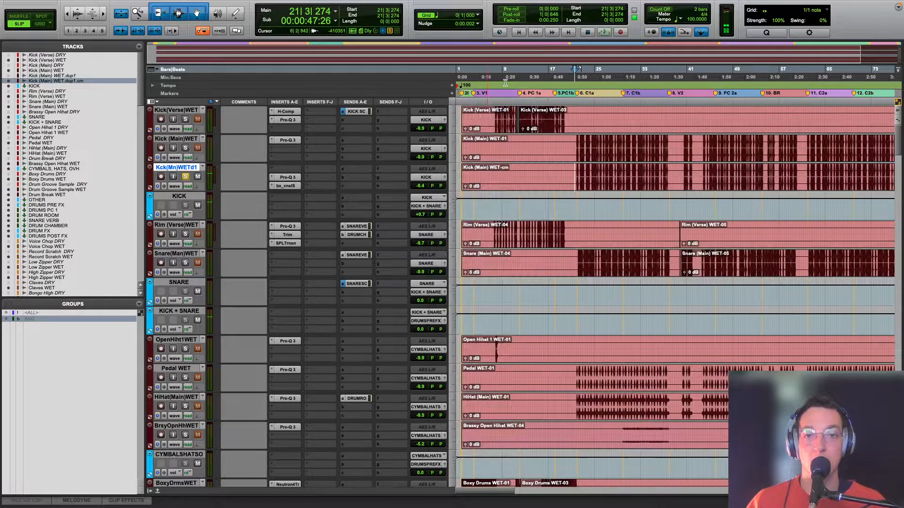
Step: Solo Kick (Main) WET alongside its duplicate and compare their blend during playback by muting and unmuting the duplicate
{"action": "left_click", "coordinate": [185, 148]}
{"action": "key", "text": "space"}
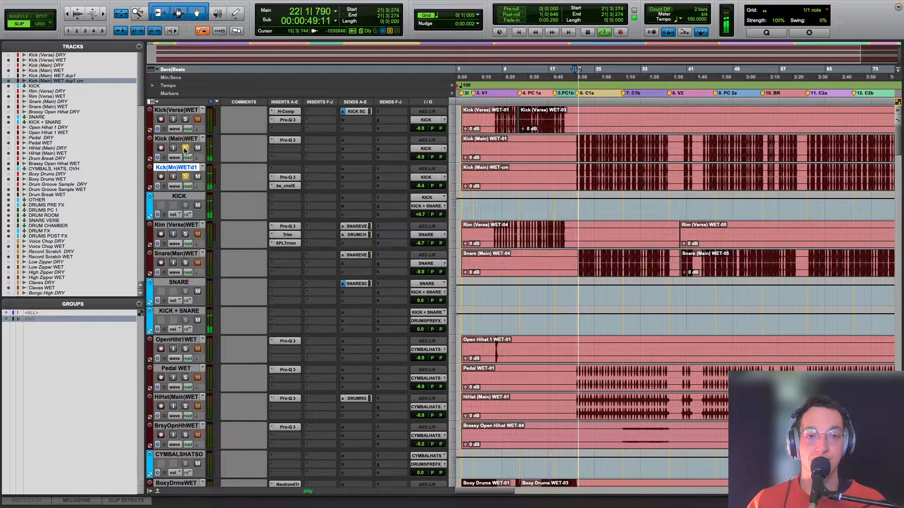
{"action": "left_click", "coordinate": [198, 176]}
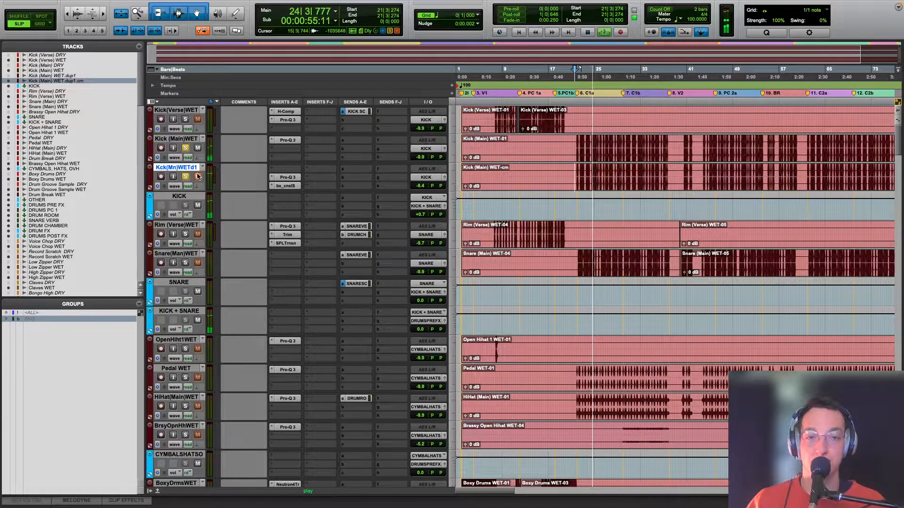
{"action": "left_click", "coordinate": [197, 148]}
{"action": "left_click", "coordinate": [198, 178]}
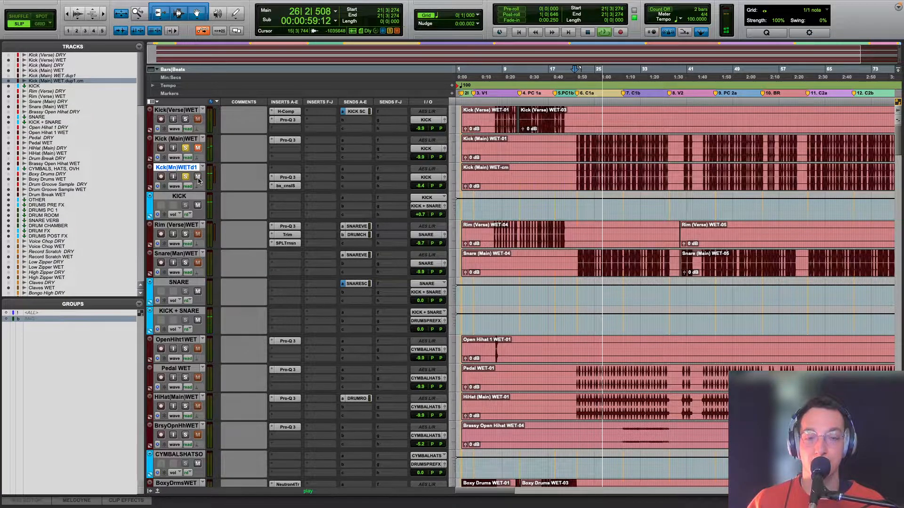
{"action": "key", "text": "space"}
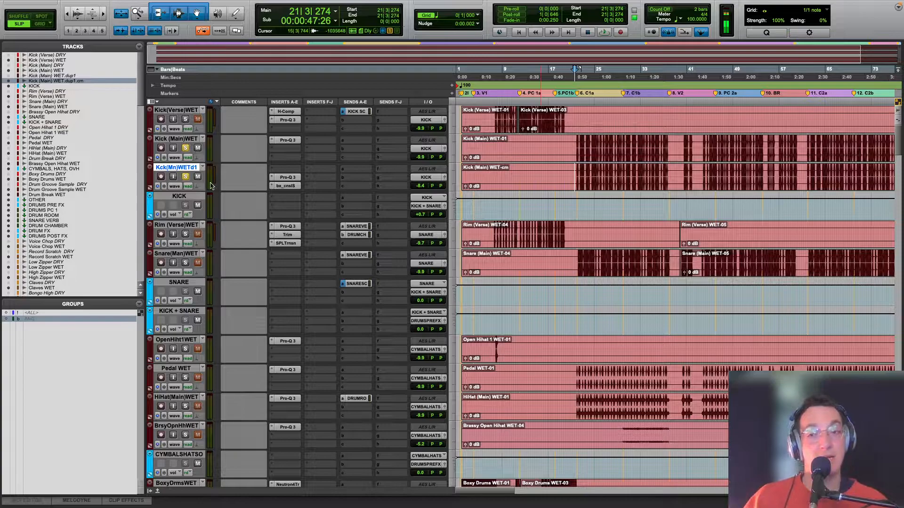
Step: Solo only Snare (Main) WET and play it from just before chorus C1a
{"action": "left_click", "coordinate": [185, 263]}
{"action": "key", "text": "space"}
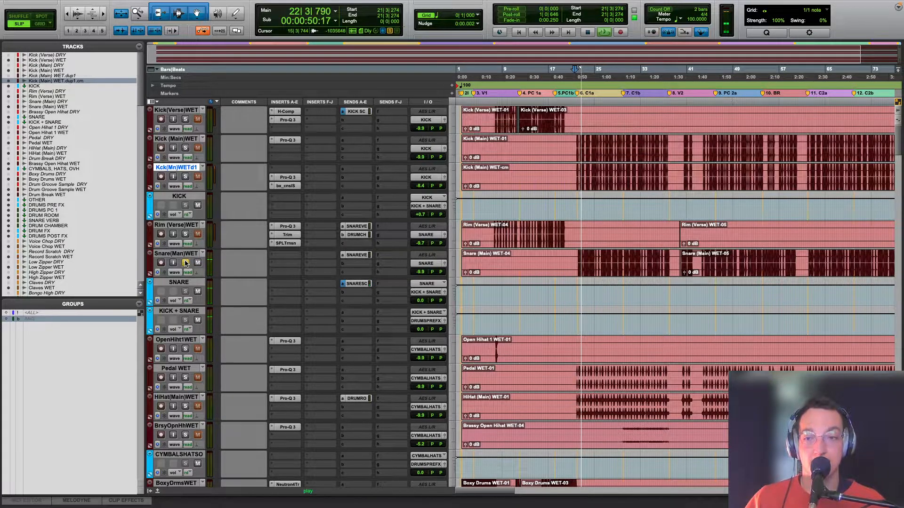
{"action": "scroll", "coordinate": [286, 272], "scroll_direction": "down", "scroll_amount": 5}
{"action": "key", "text": "space"}
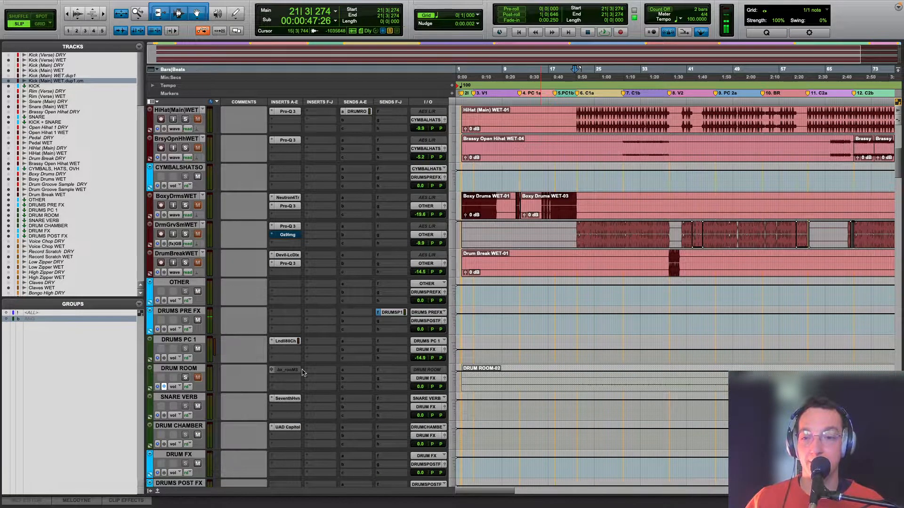
Step: Inspect the Seventh Heaven reverb settings on the SNARE VERB track and close the plug-in
{"action": "left_click", "coordinate": [288, 398]}
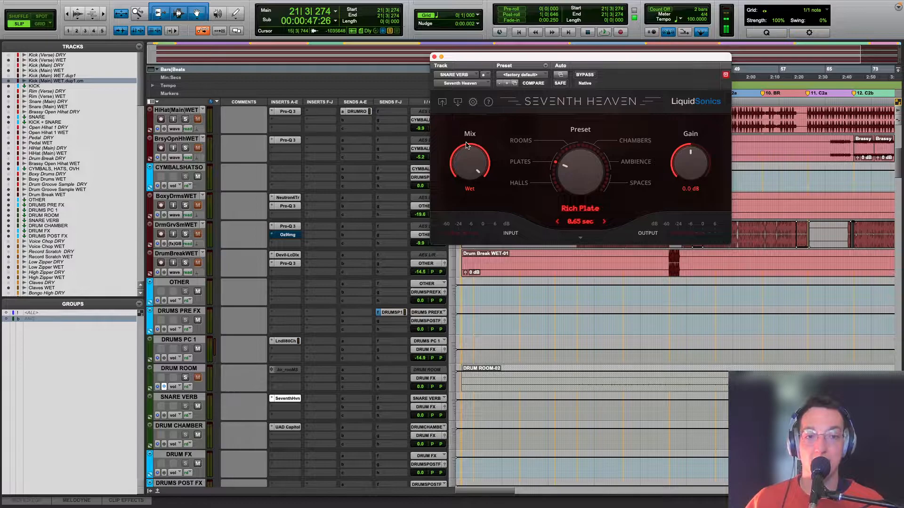
{"action": "left_click", "coordinate": [434, 57]}
{"action": "scroll", "coordinate": [556, 220], "scroll_direction": "up", "scroll_amount": 4}
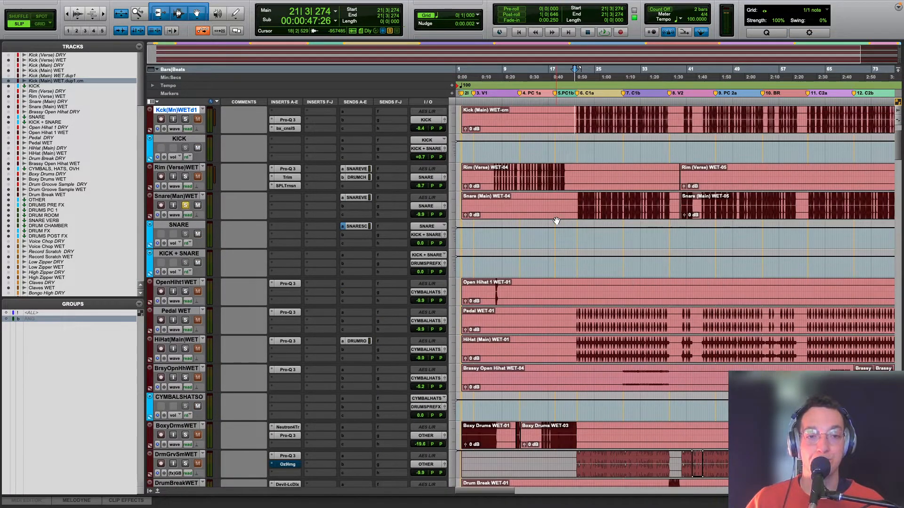
Step: Select the tracks from Kick (Main) WET through Snare (Main) WET, solo them together, and play from just before chorus C1a
{"action": "key", "text": "r"}
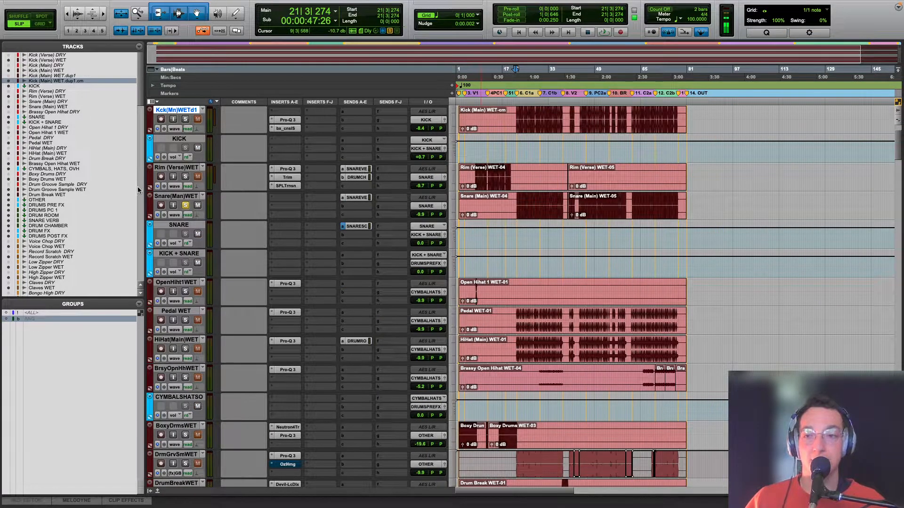
{"action": "left_click", "coordinate": [175, 195]}
{"action": "scroll", "coordinate": [175, 192], "scroll_direction": "up", "scroll_amount": 1}
{"action": "left_click", "coordinate": [188, 140], "text": "shift"}
{"action": "left_click", "coordinate": [185, 147]}
{"action": "key", "text": "space"}
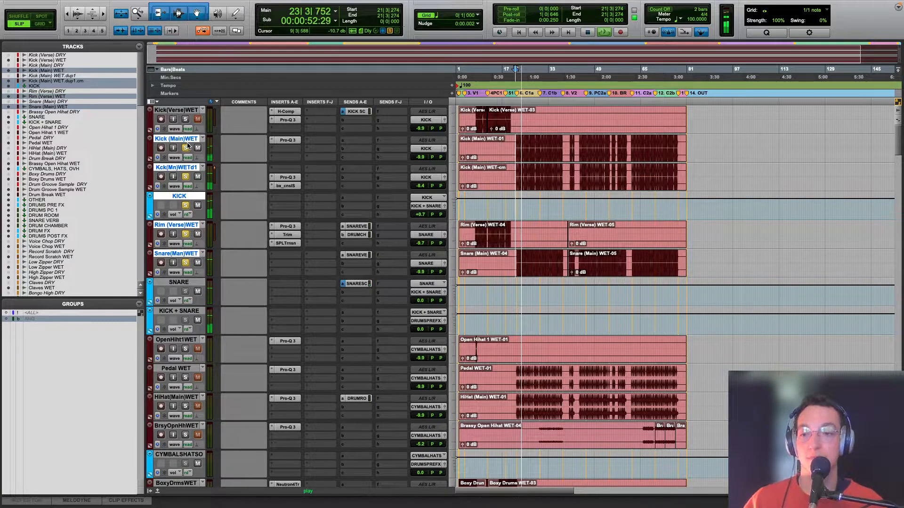
{"action": "key", "text": "space"}
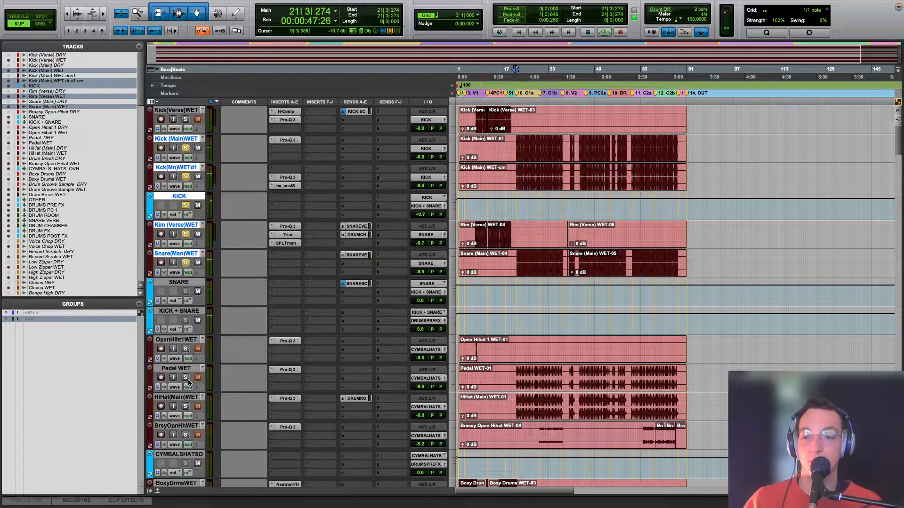
Step: Solo the Pedal WET track in place of the kick and snare tracks and play it from the start of chorus C1a
{"action": "left_click", "coordinate": [185, 377], "text": "super"}
{"action": "left_click", "coordinate": [185, 406]}
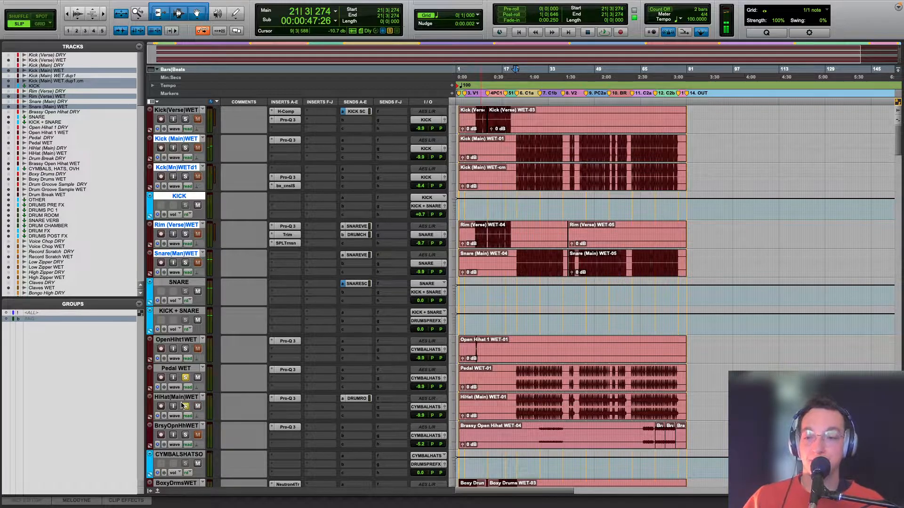
{"action": "key", "text": "super+bracketright"}
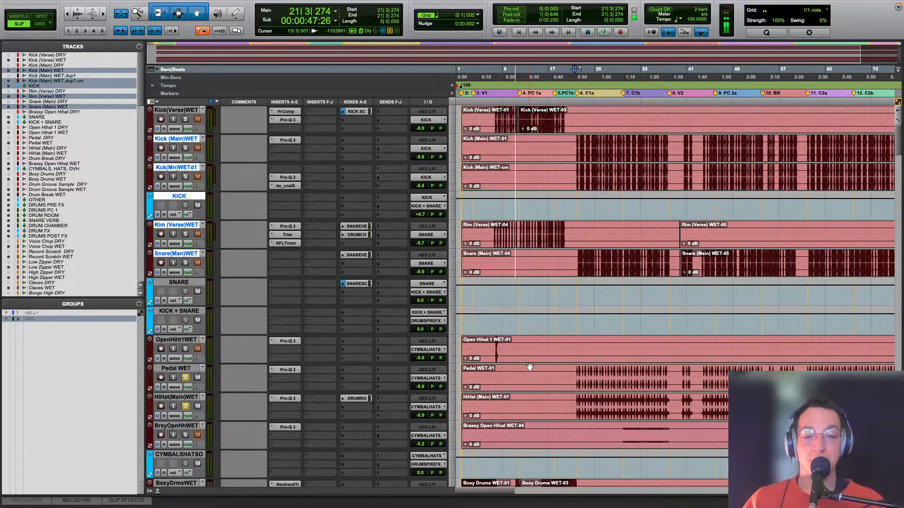
{"action": "left_click", "coordinate": [578, 367]}
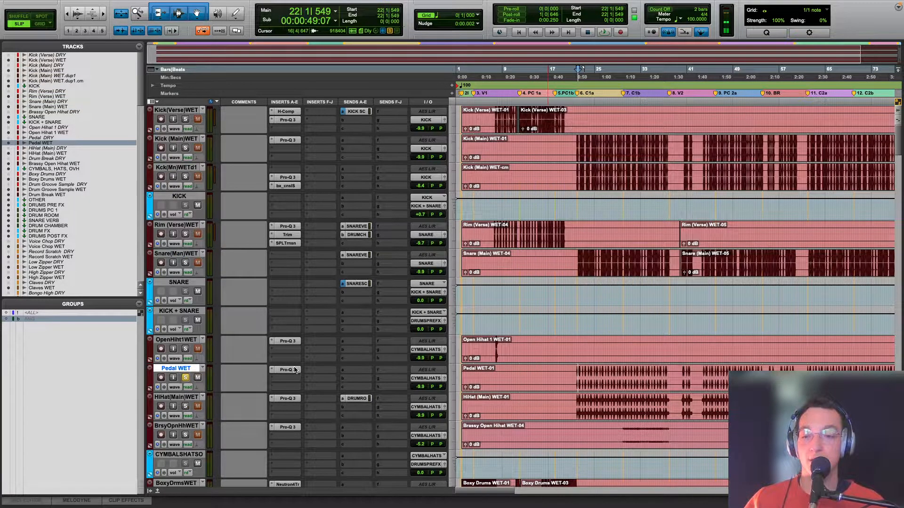
{"action": "left_click", "coordinate": [576, 375]}
{"action": "key", "text": "space"}
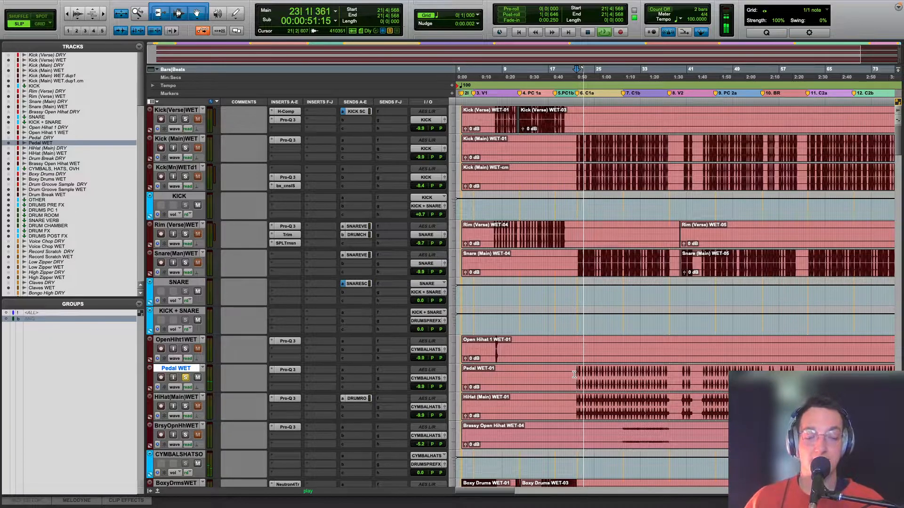
{"action": "key", "text": "space"}
Step: Play Pedal WET from chorus C1a and audition its Pro-Q 3 low-cut band by soloing the band and bypassing it briefly
{"action": "left_click", "coordinate": [288, 369]}
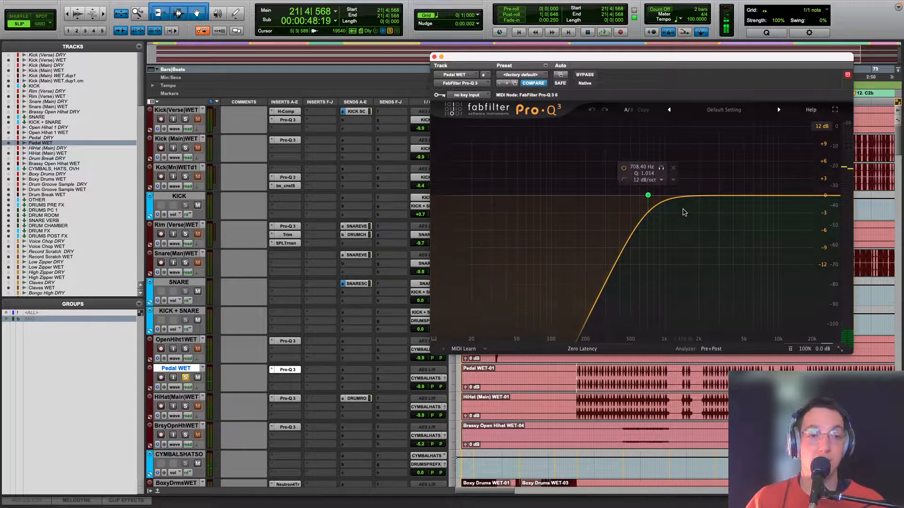
{"action": "left_click", "coordinate": [662, 169]}
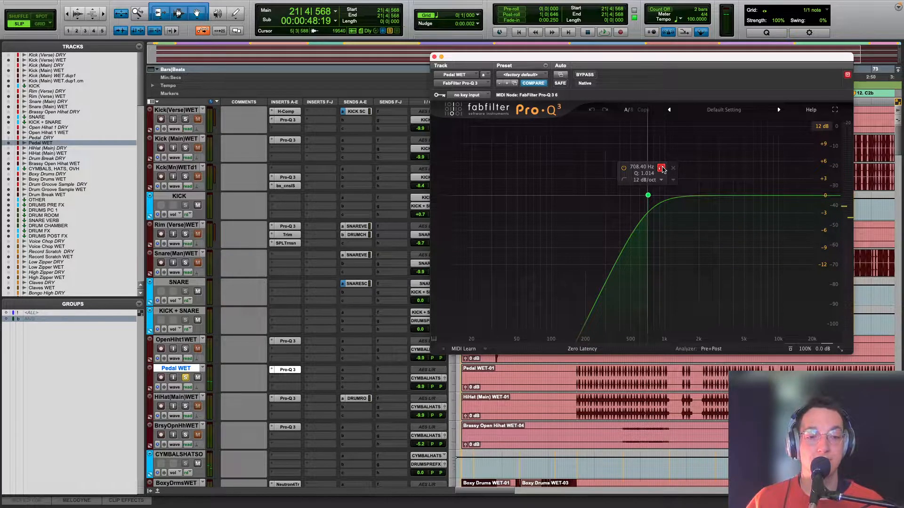
{"action": "key", "text": "space"}
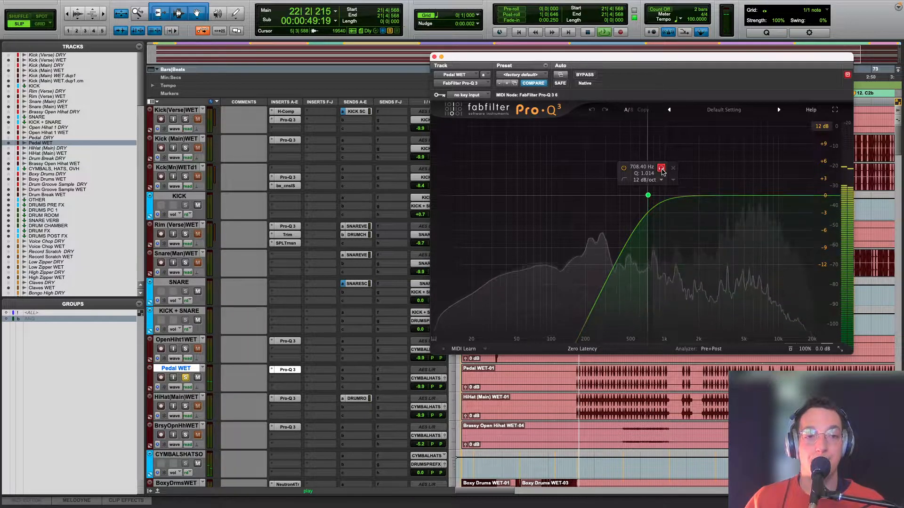
{"action": "left_click", "coordinate": [661, 169]}
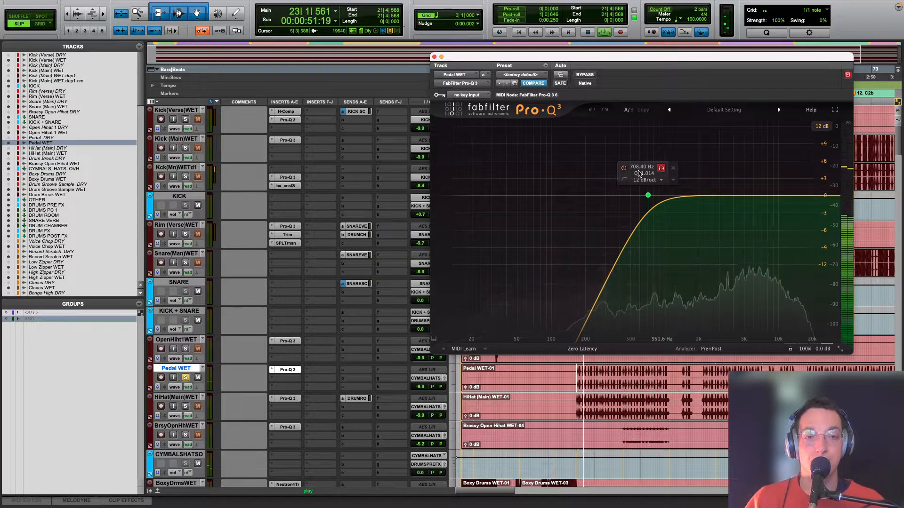
{"action": "left_click", "coordinate": [624, 168]}
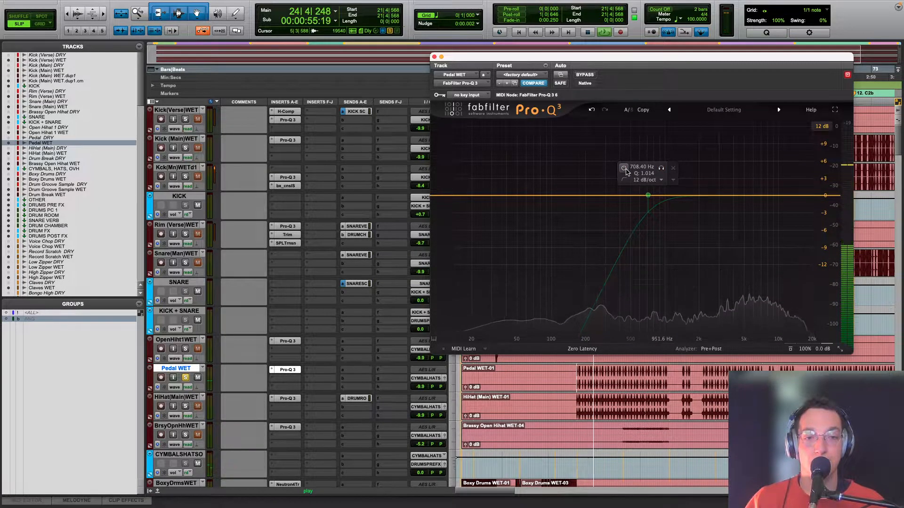
{"action": "left_click", "coordinate": [624, 168]}
{"action": "key", "text": "space"}
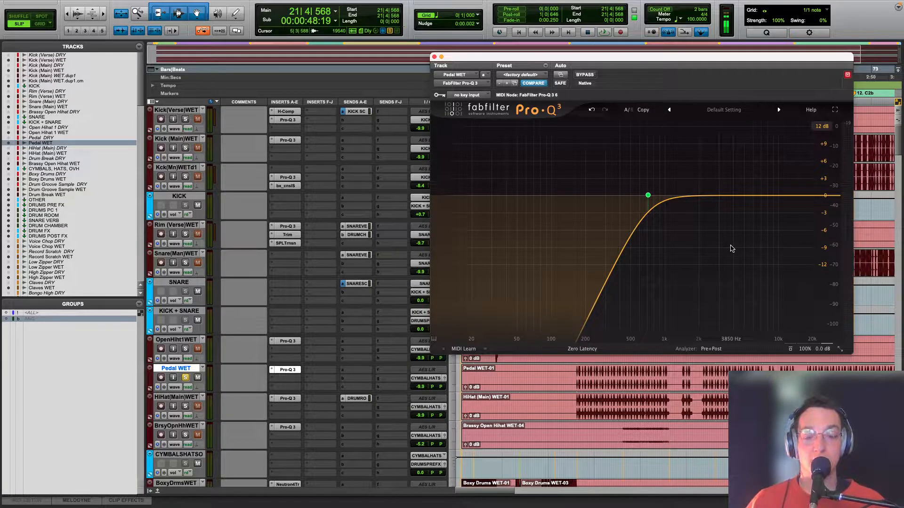
Step: Insert a second Pro-Q 3 on Pedal WET and shape a bell cut of about 2.2 dB near 2.6 kHz
{"action": "left_click", "coordinate": [292, 399]}
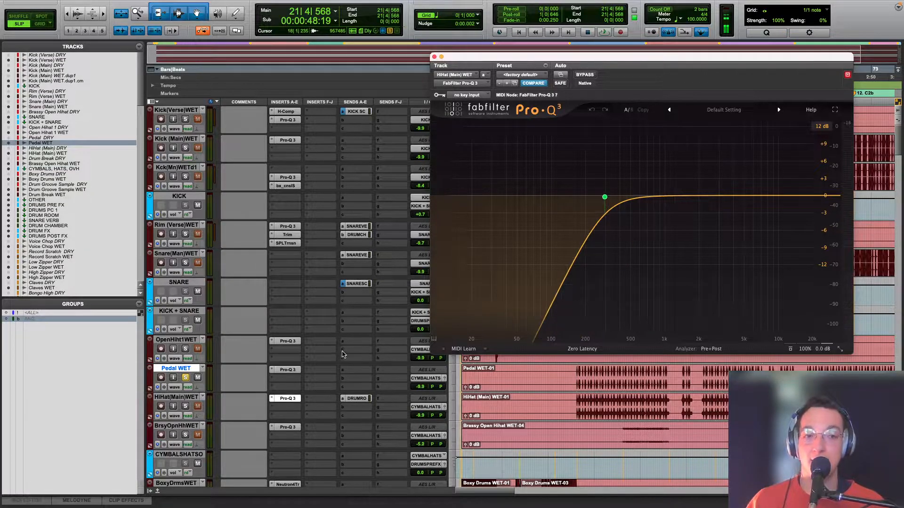
{"action": "left_click", "coordinate": [285, 370]}
{"action": "left_click", "coordinate": [321, 370]}
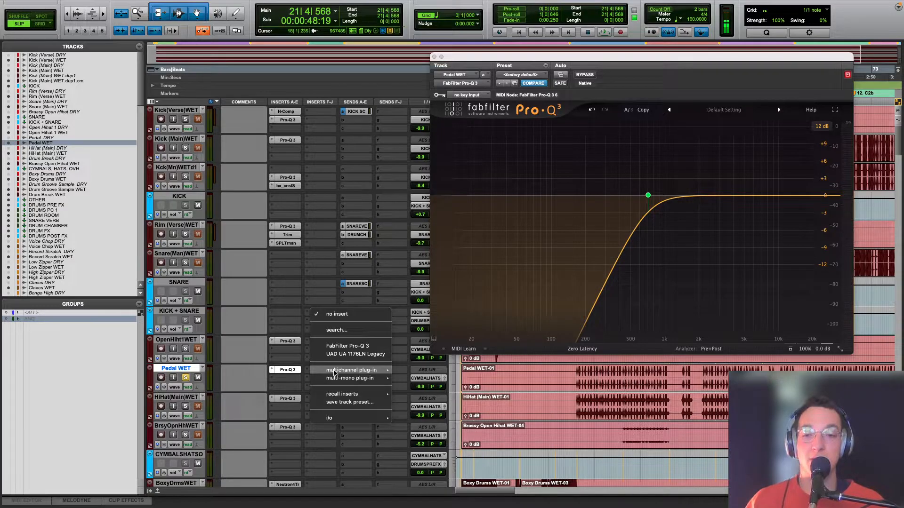
{"action": "left_click", "coordinate": [342, 347]}
{"action": "left_click_drag", "start_coordinate": [711, 200], "coordinate": [711, 211]}
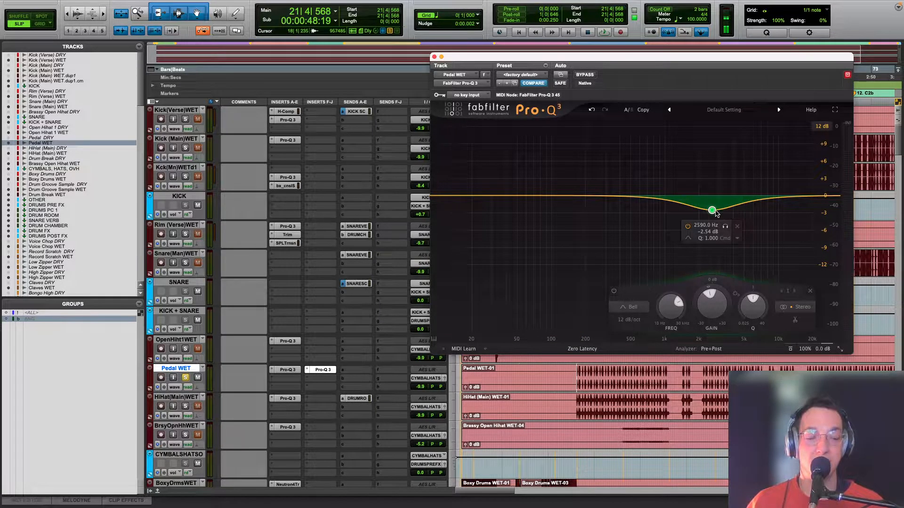
{"action": "left_click_drag", "start_coordinate": [713, 212], "coordinate": [714, 211]}
{"action": "left_click_drag", "start_coordinate": [446, 196], "coordinate": [557, 192]}
{"action": "left_click", "coordinate": [582, 164]}
{"action": "mouse_move", "coordinate": [709, 236]}
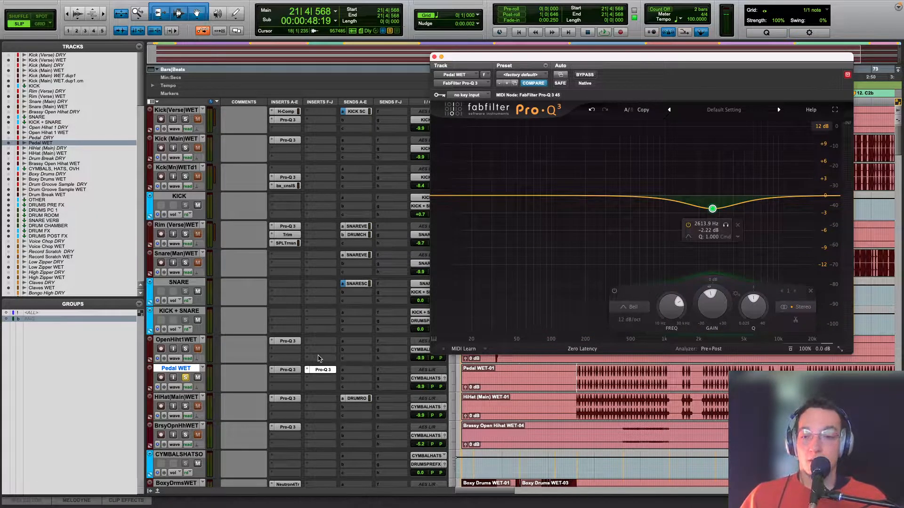
Step: Remove the second Pro-Q 3 from Pedal WET, then review the track's original EQ and close it
{"action": "left_click", "coordinate": [306, 369]}
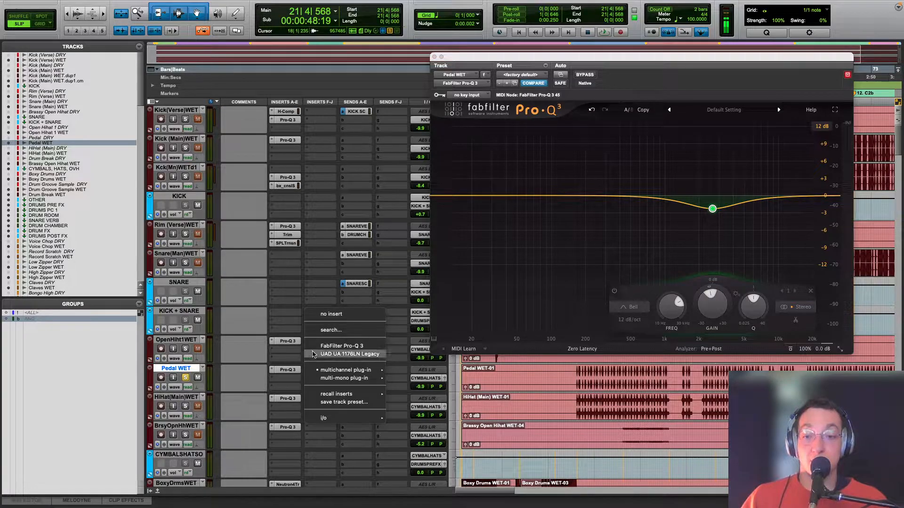
{"action": "left_click", "coordinate": [324, 314]}
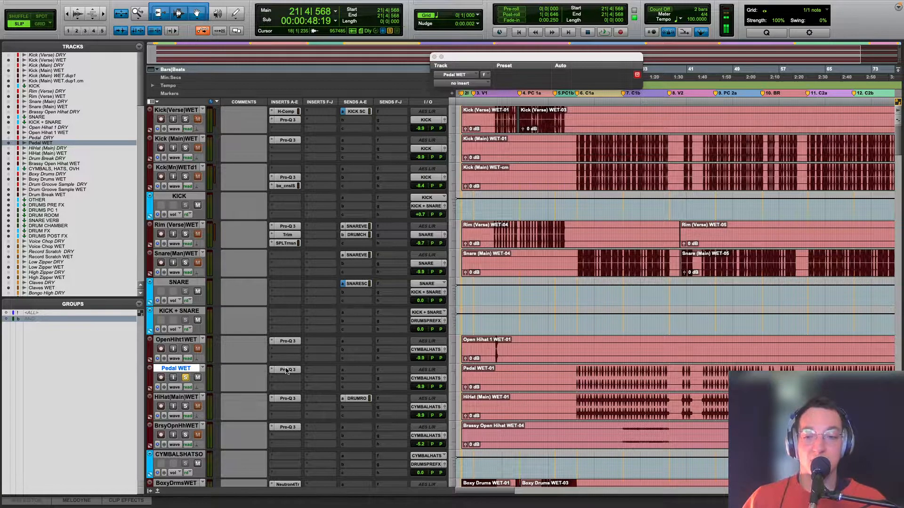
{"action": "left_click", "coordinate": [286, 369]}
{"action": "mouse_move", "coordinate": [662, 172]}
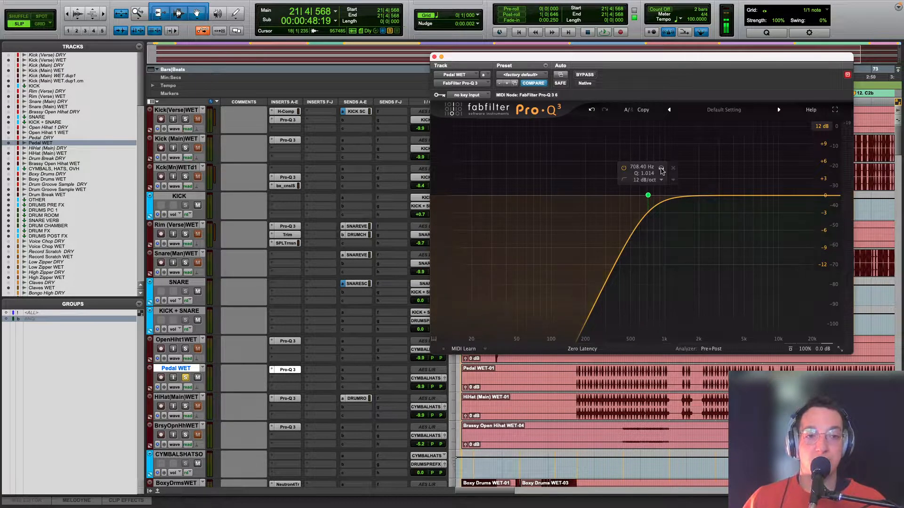
{"action": "left_click", "coordinate": [433, 56]}
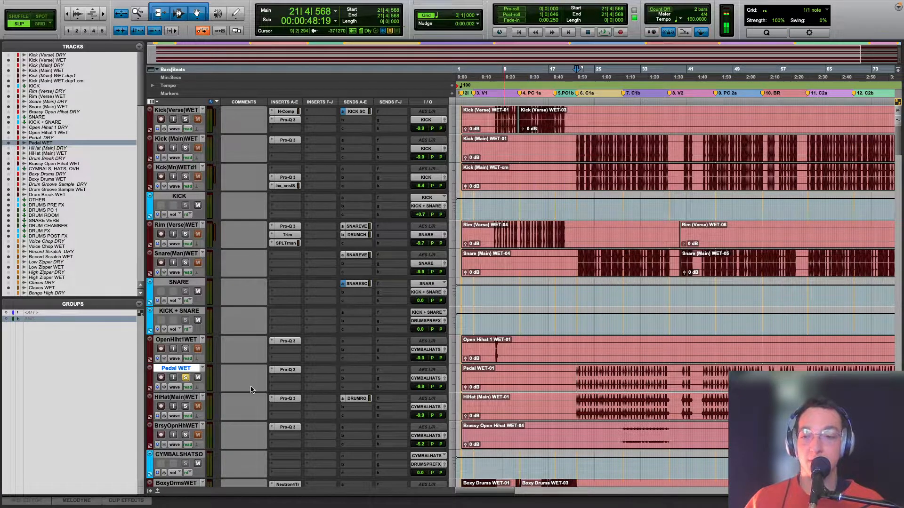
Step: Solo HiHat (Main) WET in place of Pedal WET, play it from chorus C1a, and inspect its Pro-Q 3 curve
{"action": "left_click", "coordinate": [185, 406]}
{"action": "key", "text": "space"}
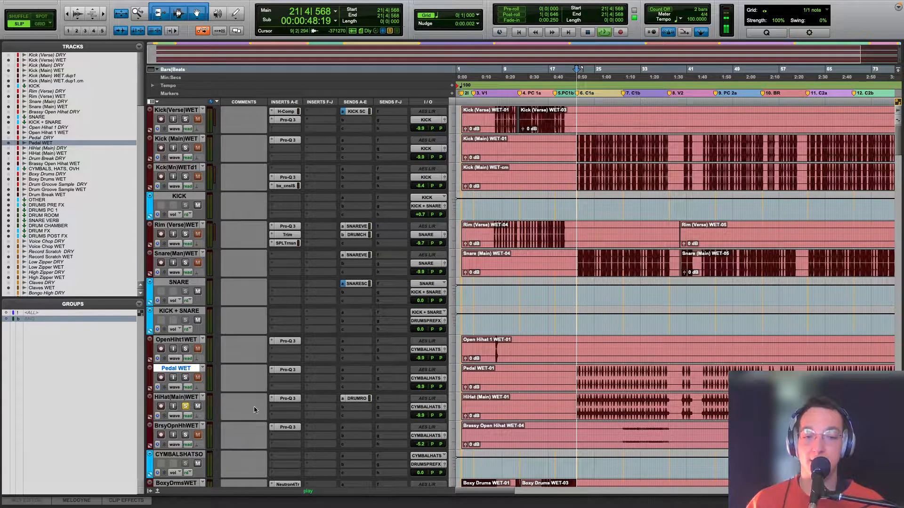
{"action": "left_click", "coordinate": [288, 399]}
{"action": "mouse_move", "coordinate": [607, 197]}
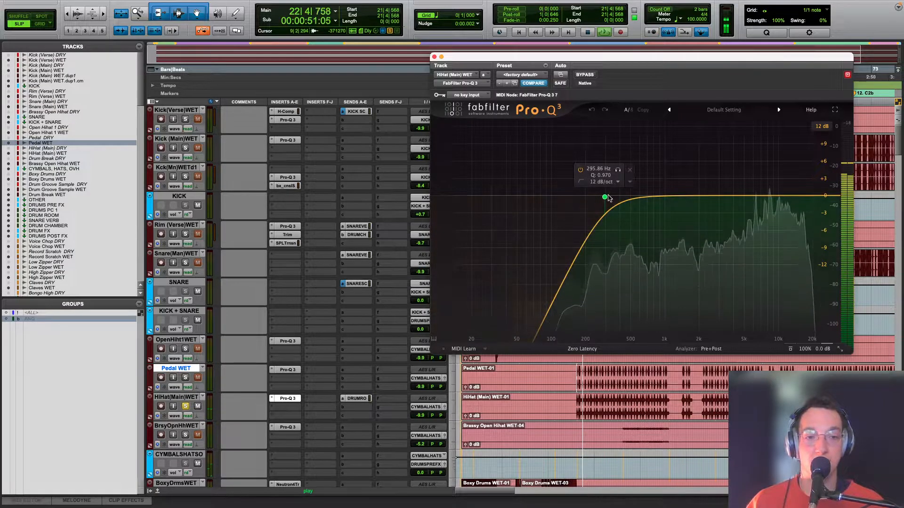
{"action": "left_click", "coordinate": [434, 56]}
{"action": "key", "text": "space"}
Step: Toggle the mute on the DRUM ROOM return and play the soloed hi-hat again from the start of chorus C1a
{"action": "scroll", "coordinate": [250, 244], "scroll_direction": "down", "scroll_amount": 10}
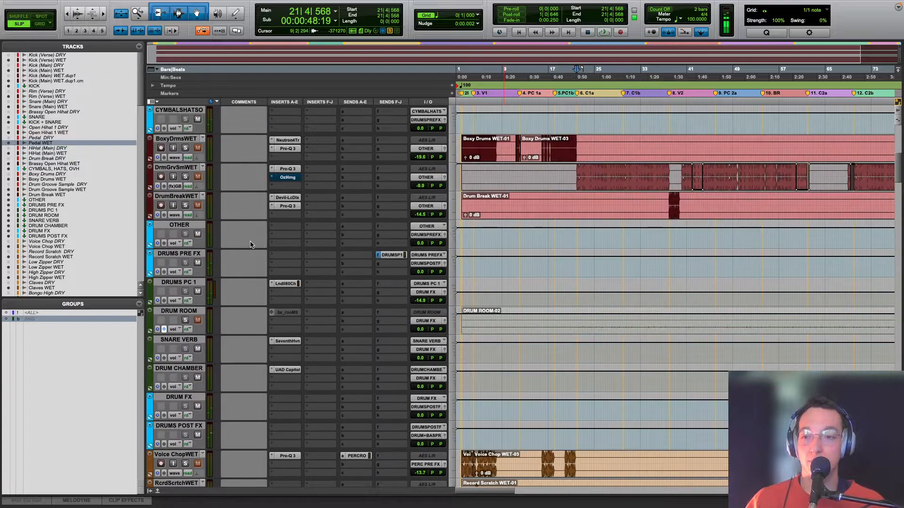
{"action": "left_click", "coordinate": [194, 320]}
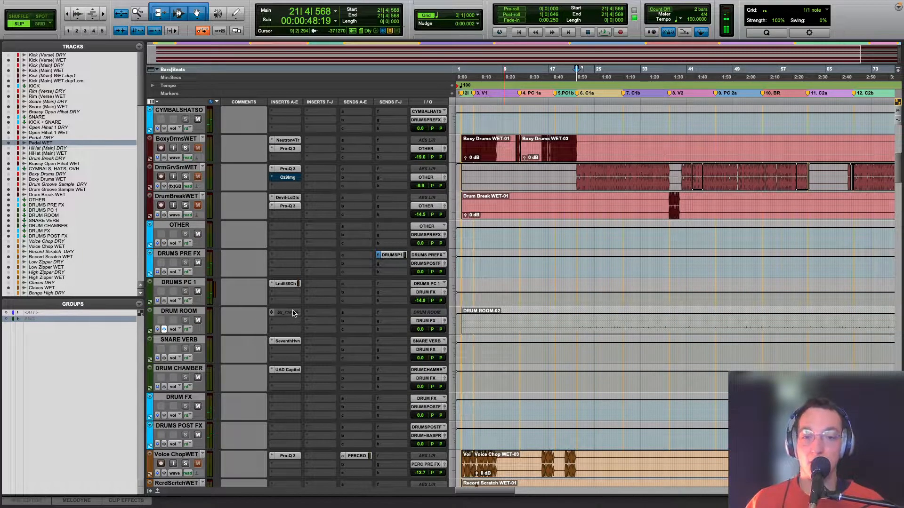
{"action": "scroll", "coordinate": [292, 313], "scroll_direction": "up", "scroll_amount": 5}
{"action": "key", "text": "space"}
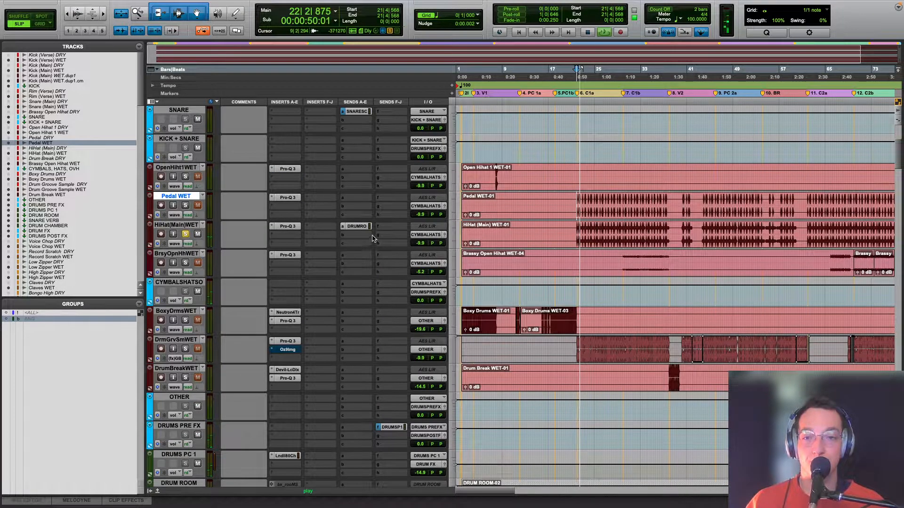
{"action": "key", "text": "space"}
{"action": "scroll", "coordinate": [332, 259], "scroll_direction": "up", "scroll_amount": 5}
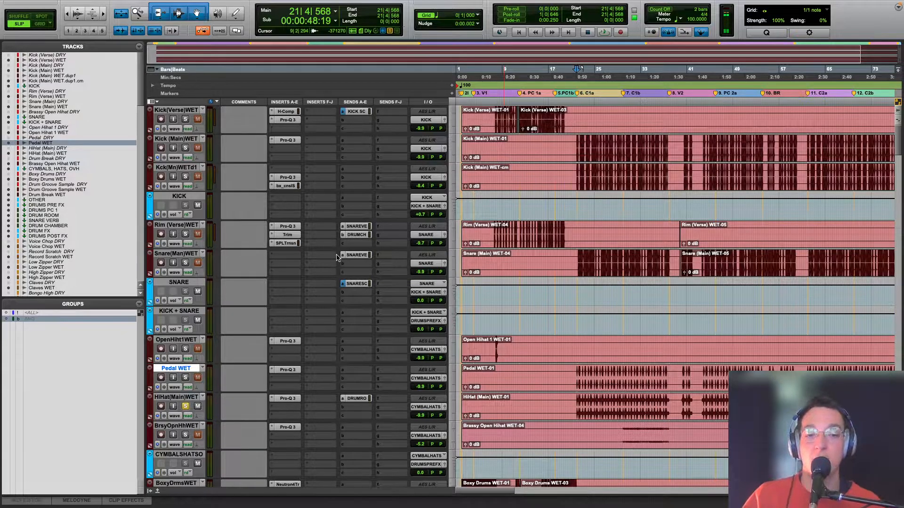
Step: Compare the panning of HiHat (Main) WET's main output with that of its DRUM ROOM send
{"action": "left_click", "coordinate": [442, 407]}
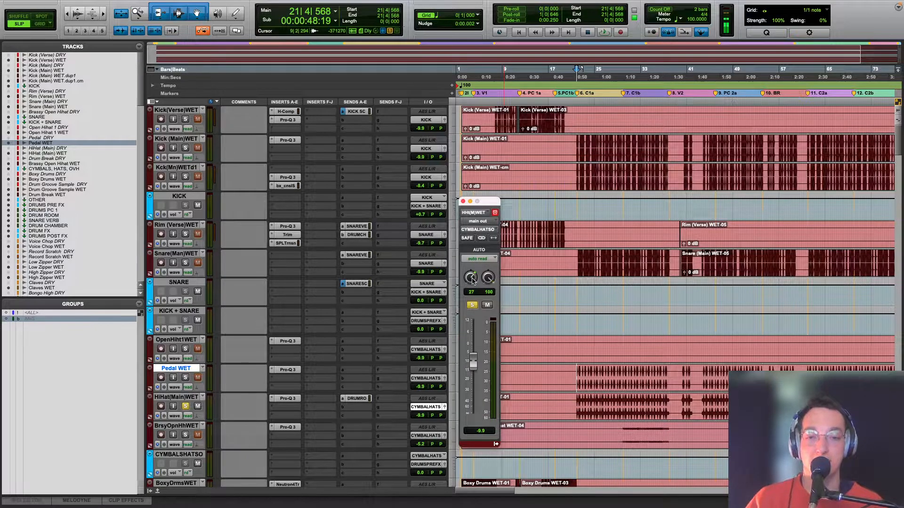
{"action": "left_click", "coordinate": [356, 399]}
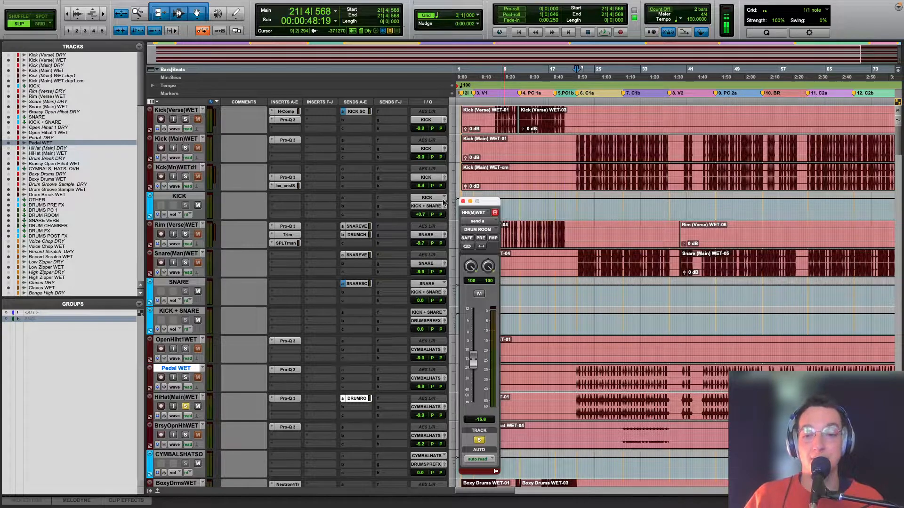
{"action": "left_click", "coordinate": [444, 407]}
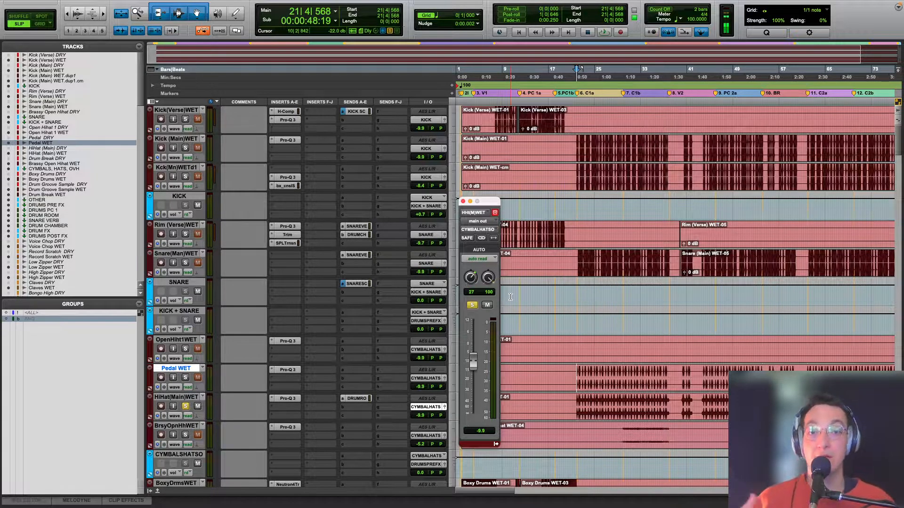
{"action": "left_click", "coordinate": [370, 398]}
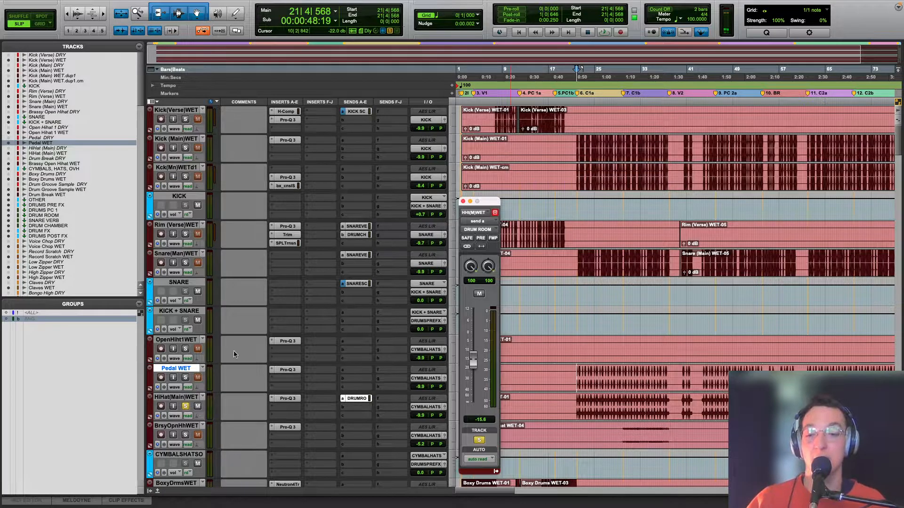
Step: Play the hi-hat with its room send from chorus C1a, clear the HiHat (Main) WET solo, and stop playback
{"action": "key", "text": "space"}
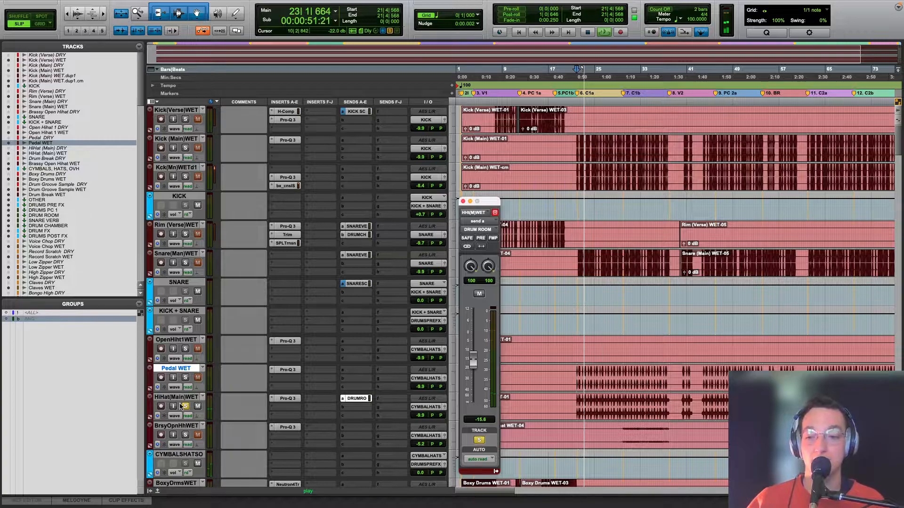
{"action": "left_click", "coordinate": [185, 407]}
{"action": "key", "text": "space"}
{"action": "scroll", "coordinate": [455, 274], "scroll_direction": "down", "scroll_amount": 5}
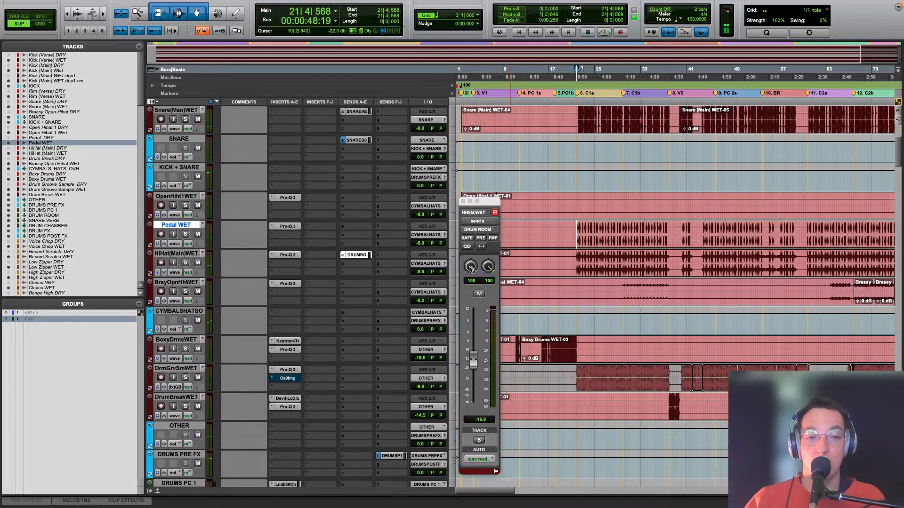
{"action": "scroll", "coordinate": [585, 236], "scroll_direction": "up", "scroll_amount": 5}
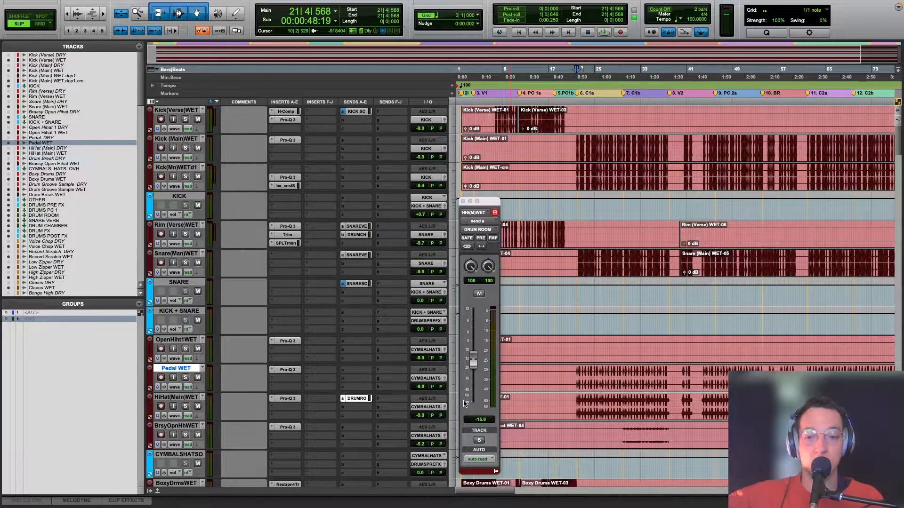
Step: Compare the output panning of Pedal WET and HiHat (Main) WET, and close the output window
{"action": "left_click", "coordinate": [444, 379]}
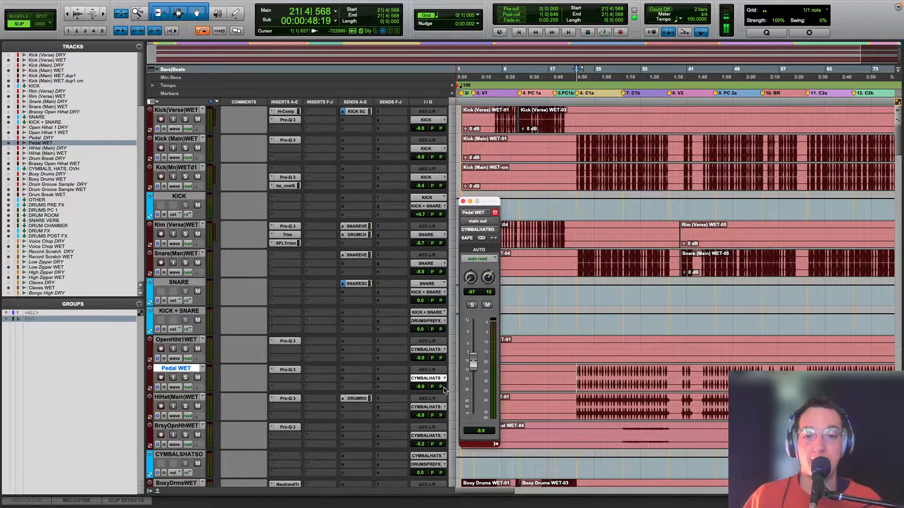
{"action": "left_click", "coordinate": [443, 407]}
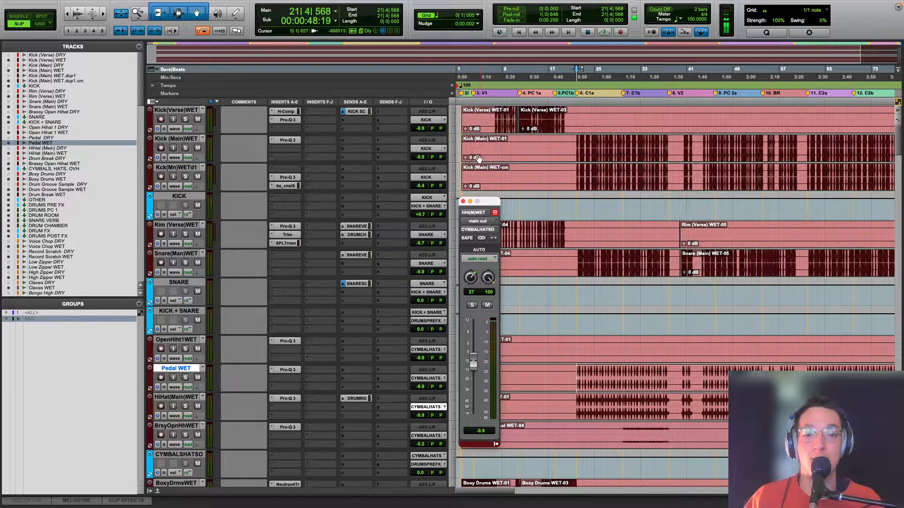
{"action": "left_click", "coordinate": [463, 201]}
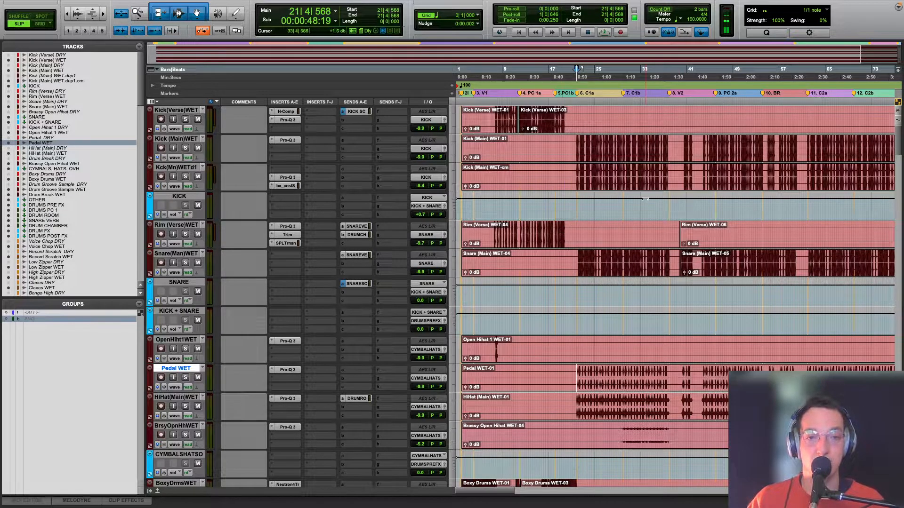
Step: Solo Brassy Open Hihat WET, play it from near the start of chorus C1b, and inspect its Pro-Q 3 low cut
{"action": "scroll", "coordinate": [645, 214], "scroll_direction": "down", "scroll_amount": 2}
{"action": "left_click", "coordinate": [627, 376]}
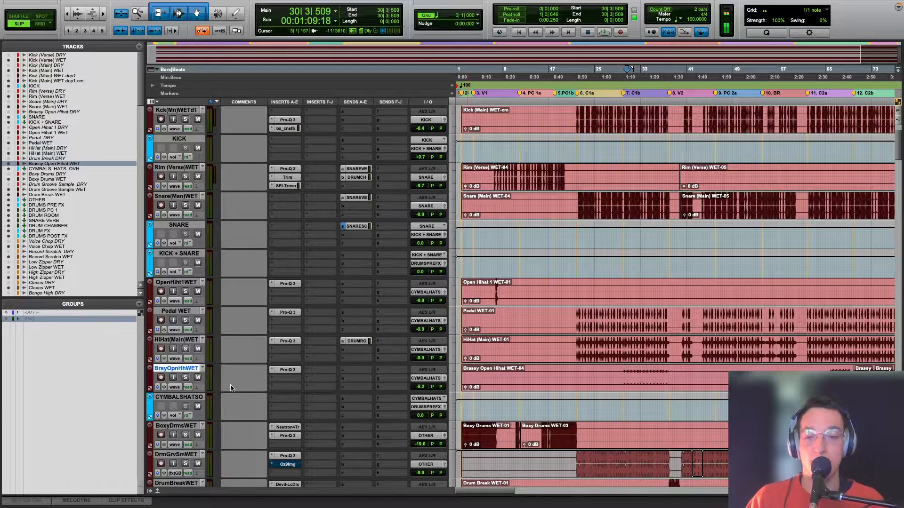
{"action": "left_click", "coordinate": [186, 377]}
{"action": "key", "text": "space"}
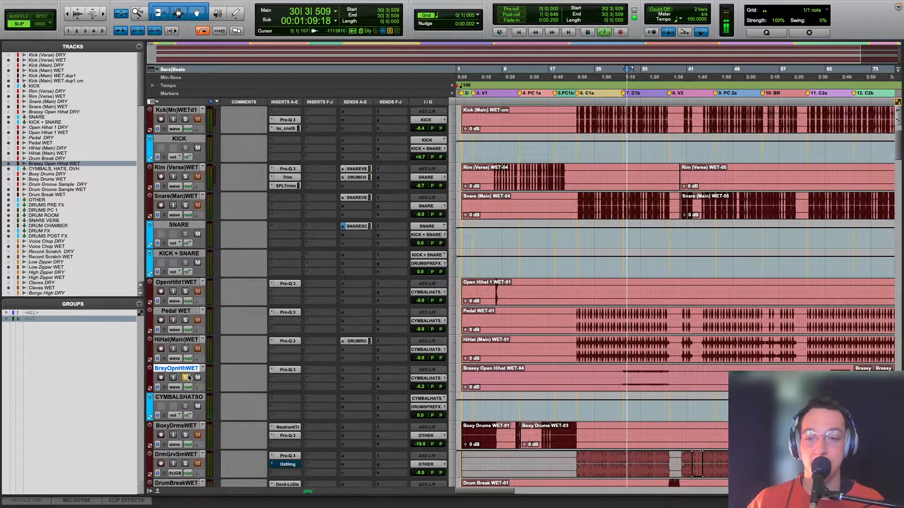
{"action": "left_click", "coordinate": [284, 370]}
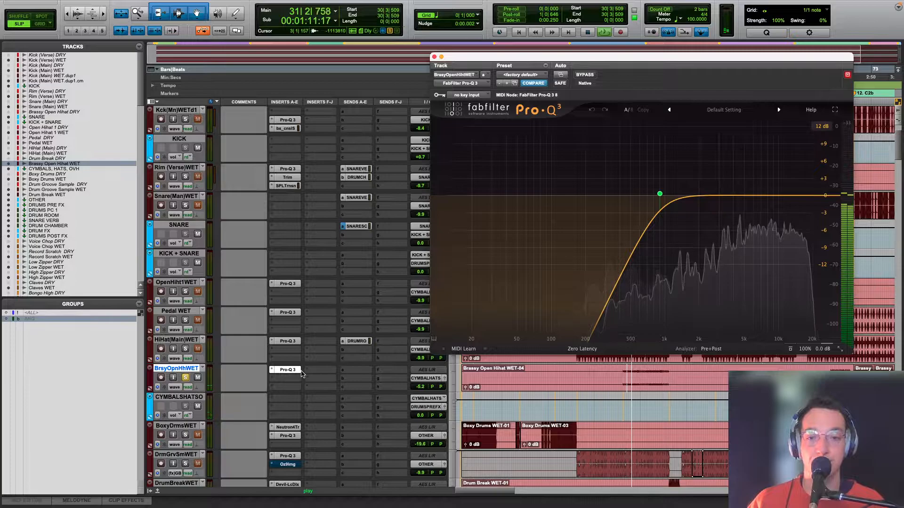
{"action": "scroll", "coordinate": [189, 335], "scroll_direction": "down", "scroll_amount": 10}
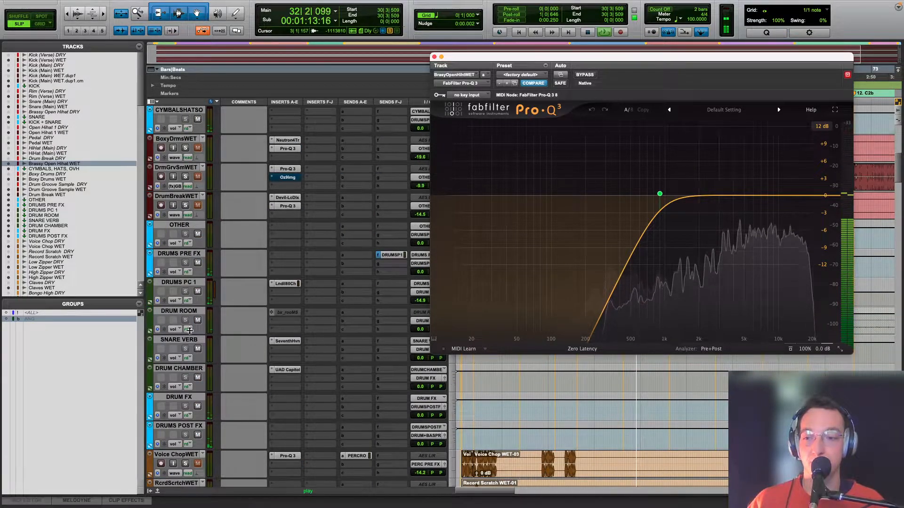
{"action": "scroll", "coordinate": [321, 326], "scroll_direction": "up", "scroll_amount": 9}
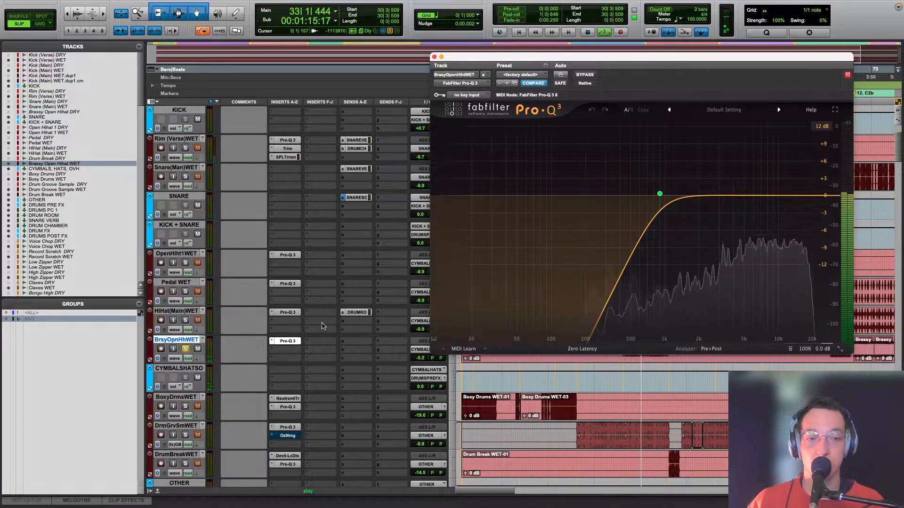
Step: Stop playback and close the Pro-Q 3 window of Brassy Open Hihat WET
{"action": "scroll", "coordinate": [224, 332], "scroll_direction": "up", "scroll_amount": 3}
{"action": "key", "text": "space"}
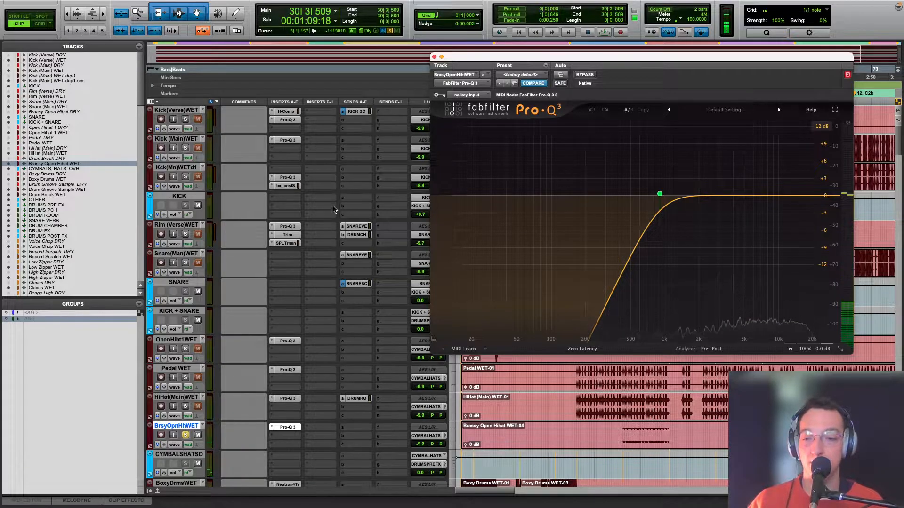
{"action": "left_click", "coordinate": [434, 57]}
Step: Solo Drum Groove Sample WET, play it from the start of chorus C1a, and inspect its Pro-Q 3 curve
{"action": "scroll", "coordinate": [328, 279], "scroll_direction": "down", "scroll_amount": 6}
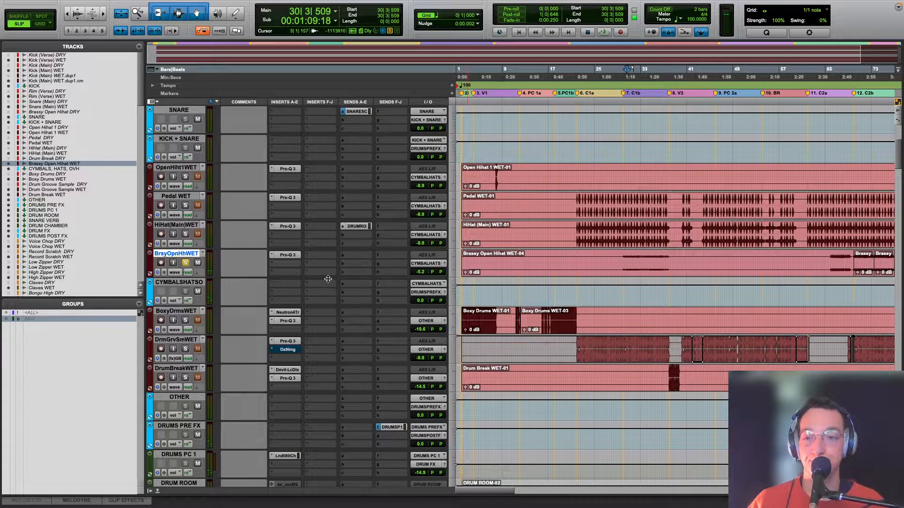
{"action": "left_click", "coordinate": [578, 340]}
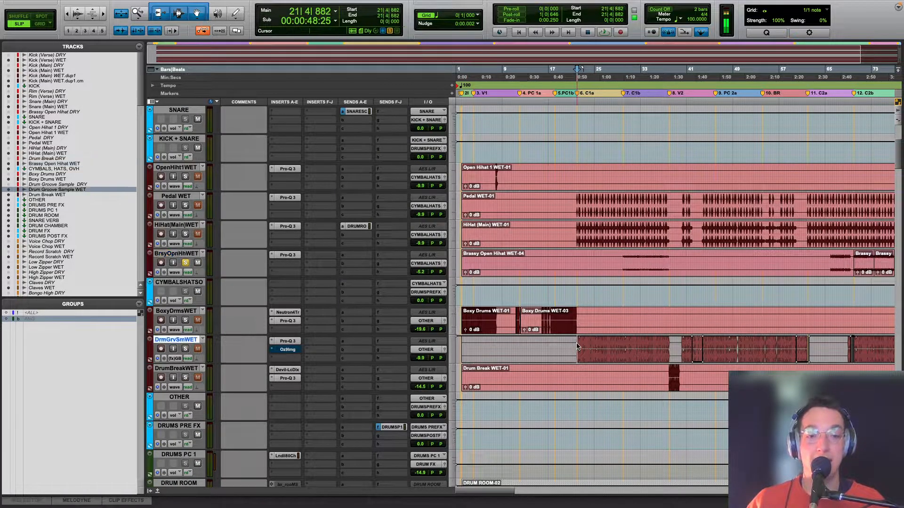
{"action": "left_click", "coordinate": [185, 348]}
{"action": "key", "text": "space"}
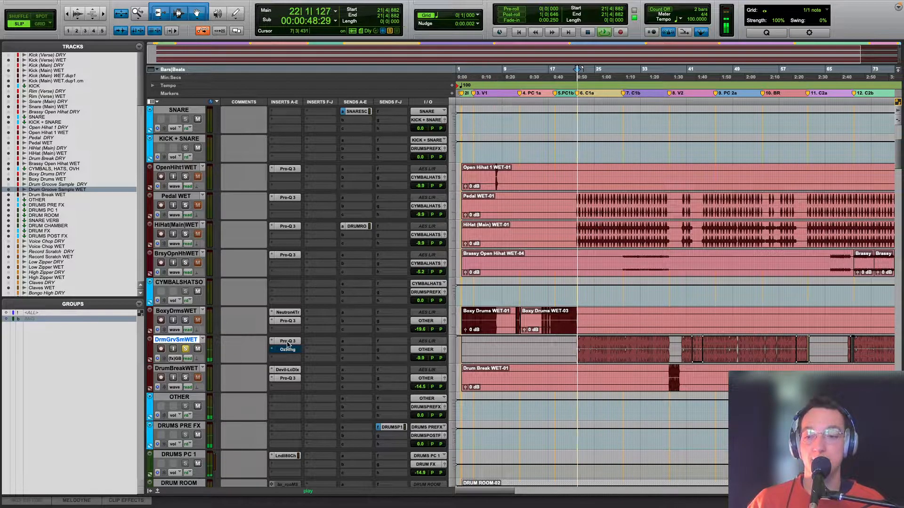
{"action": "left_click", "coordinate": [288, 341]}
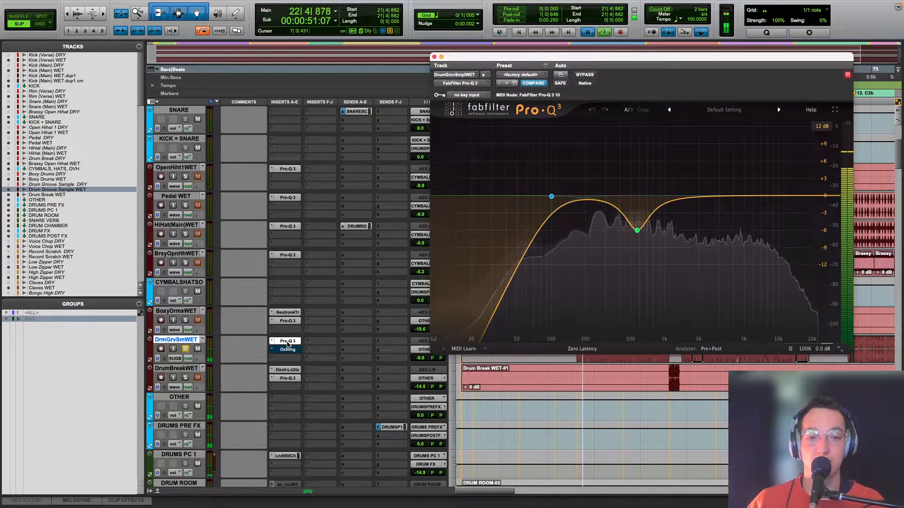
{"action": "key", "text": "space"}
{"action": "key", "text": "space"}
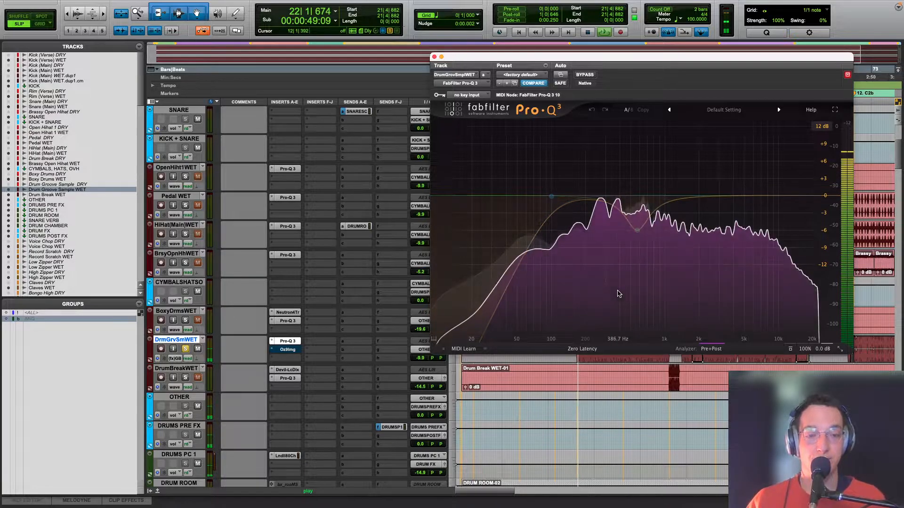
{"action": "key", "text": "space"}
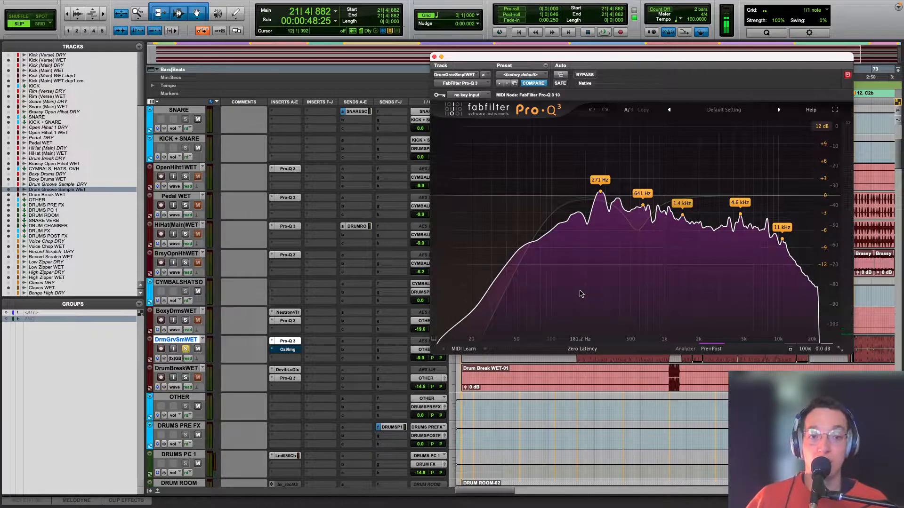
Step: Audition the 100 Hz low-cut band in isolation on Drum Groove Sample WET, clear the band solo, and stop playback
{"action": "mouse_move", "coordinate": [551, 197]}
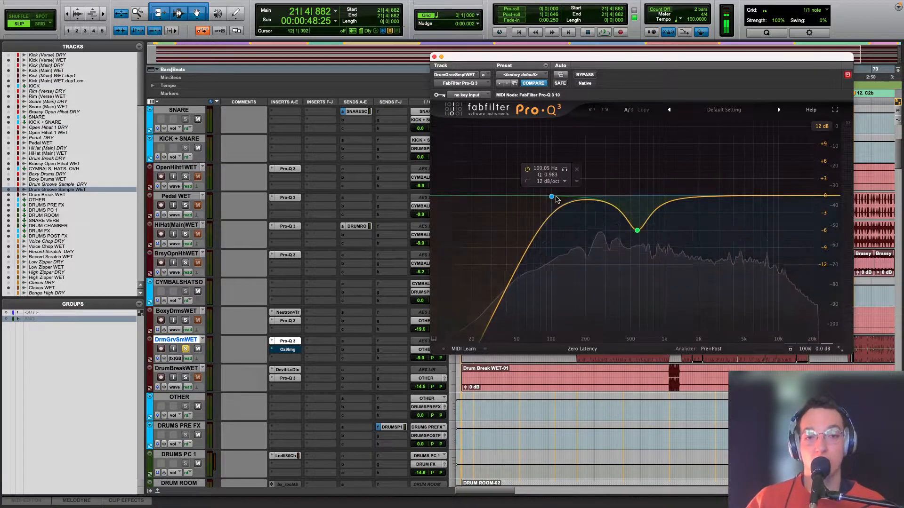
{"action": "left_click", "coordinate": [565, 170]}
{"action": "key", "text": "space"}
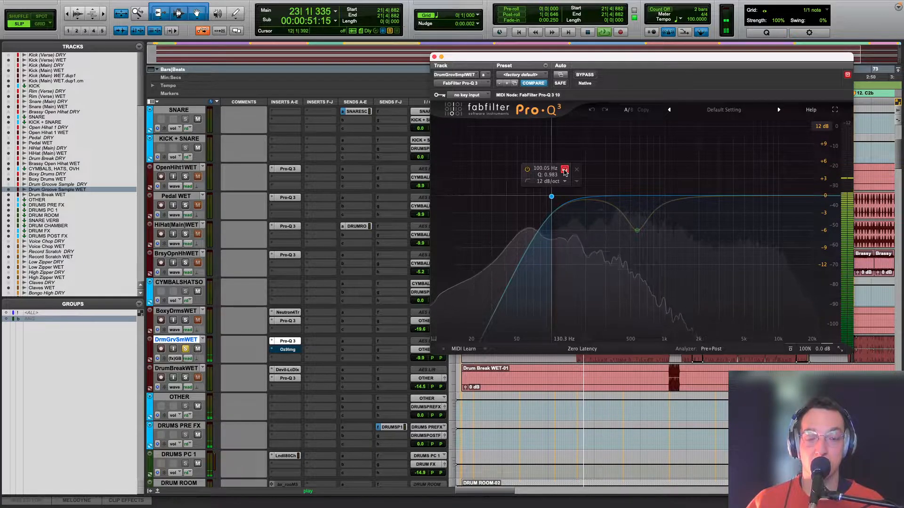
{"action": "left_click", "coordinate": [564, 170]}
{"action": "key", "text": "space"}
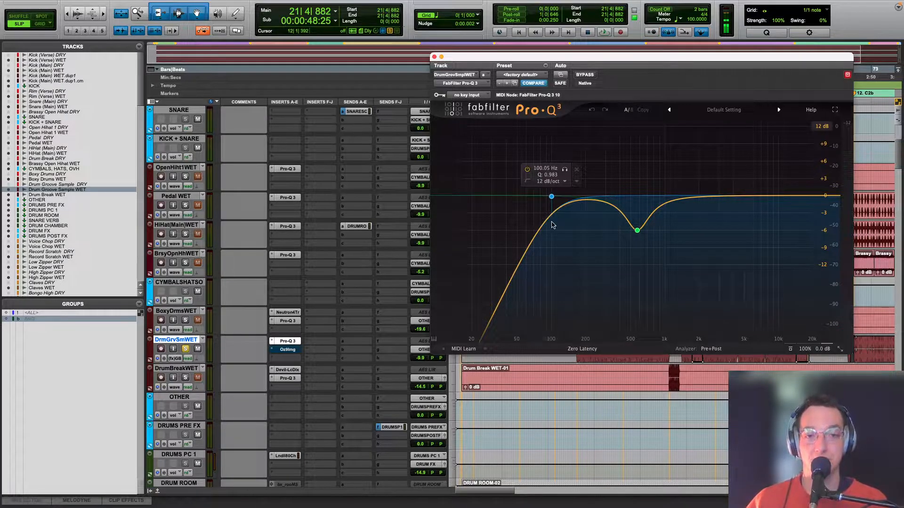
Step: Audition the dip near 570 Hz in isolation on Drum Groove Sample WET during playback, and stop
{"action": "key", "text": "space"}
{"action": "left_click", "coordinate": [650, 246]}
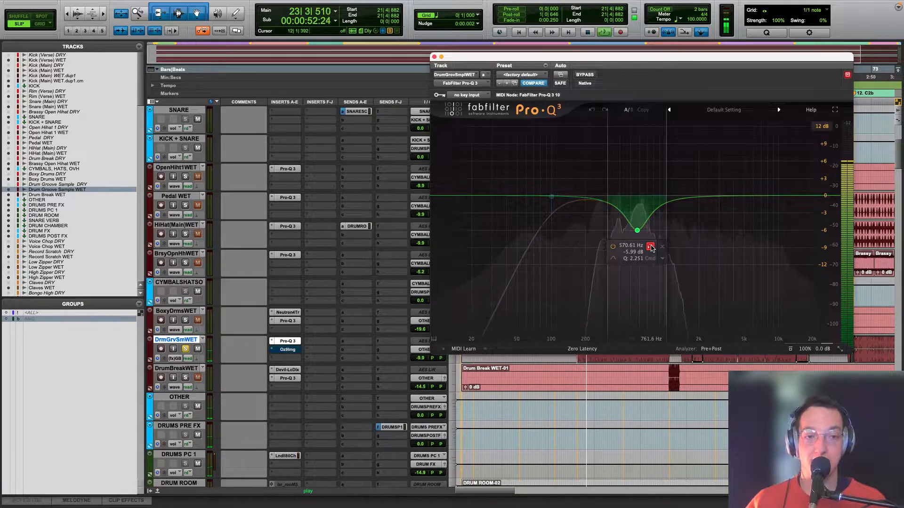
{"action": "key", "text": "space"}
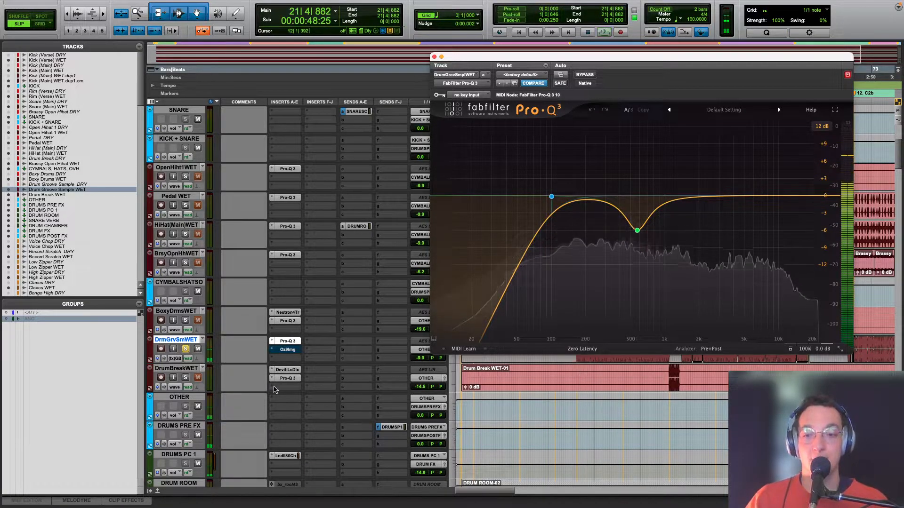
Step: Show the Ozone 9 Imager Global Bypass automation of Drum Groove Sample WET and close its Pro-Q 3 window
{"action": "left_click", "coordinate": [176, 358]}
{"action": "mouse_move", "coordinate": [235, 360]}
{"action": "left_click", "coordinate": [277, 362]}
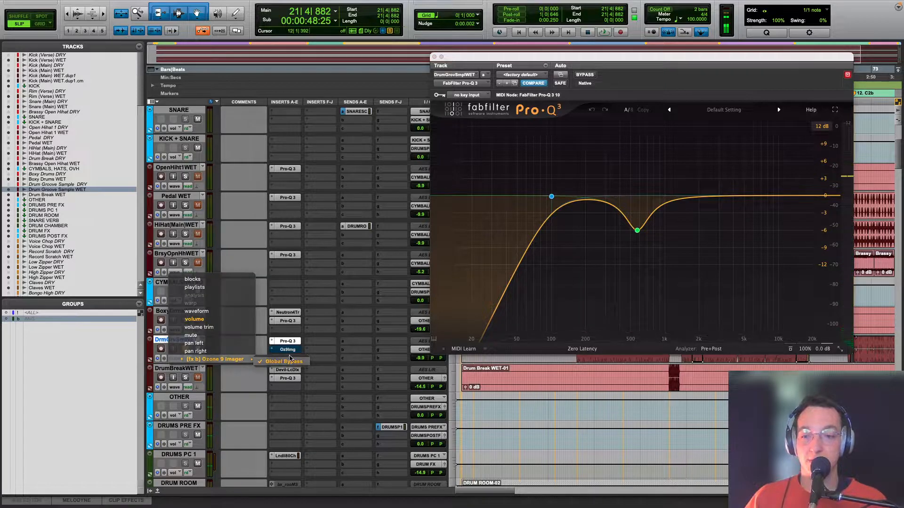
{"action": "left_click", "coordinate": [433, 57]}
Step: Play Drum Groove Sample WET in verse V2 across the section with the Ozone Imager bypass automation
{"action": "key", "text": "ctrl+bracketleft"}
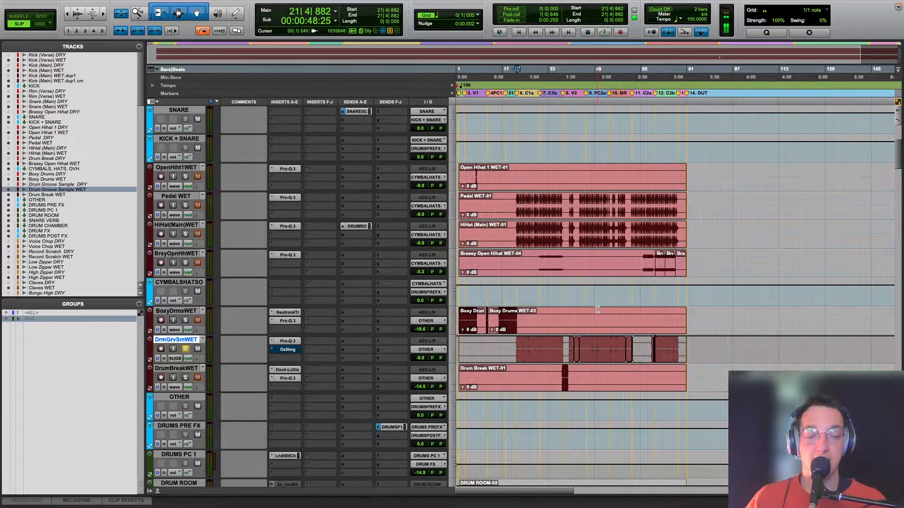
{"action": "left_click", "coordinate": [575, 356]}
{"action": "key", "text": "ctrl+bracketright"}
{"action": "key", "text": "ctrl+bracketright"}
{"action": "key", "text": "ctrl+bracketright"}
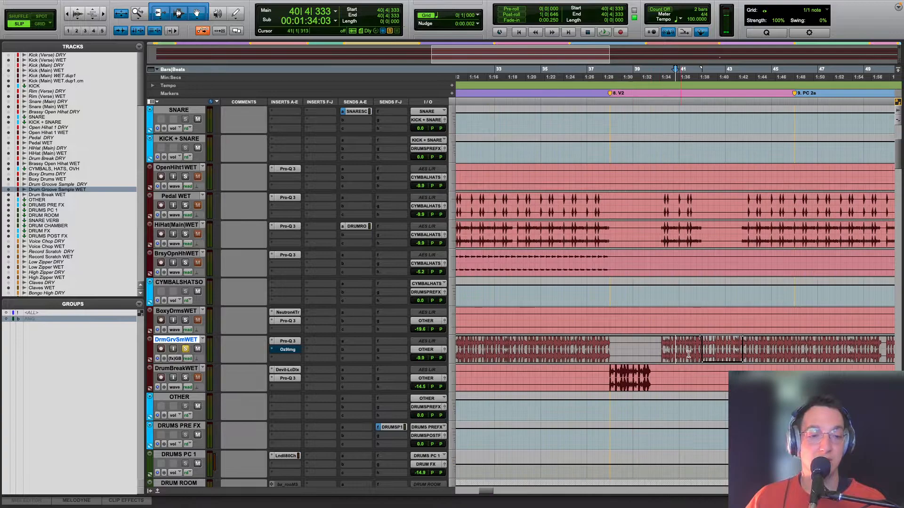
{"action": "key", "text": "space"}
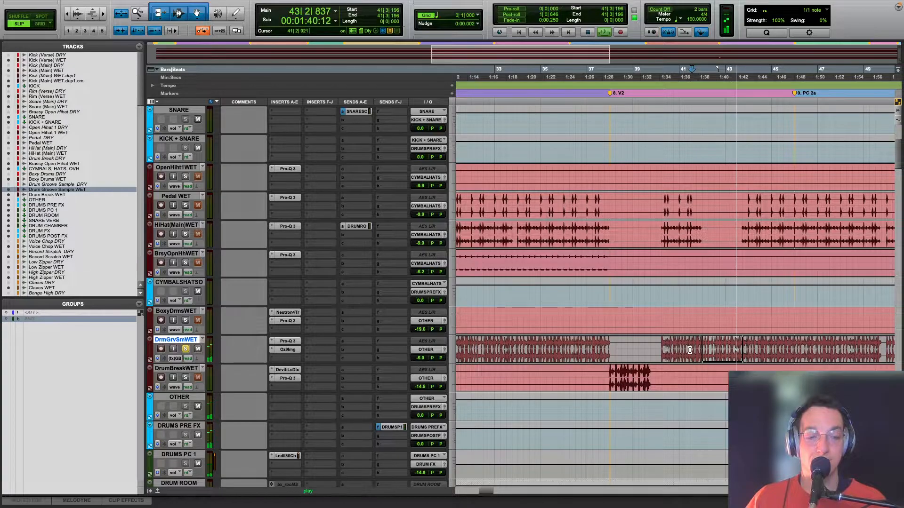
Step: Switch the Drum Groove Sample WET track view to volume, stop playback, and return to the start of chorus C1a
{"action": "left_click", "coordinate": [178, 358]}
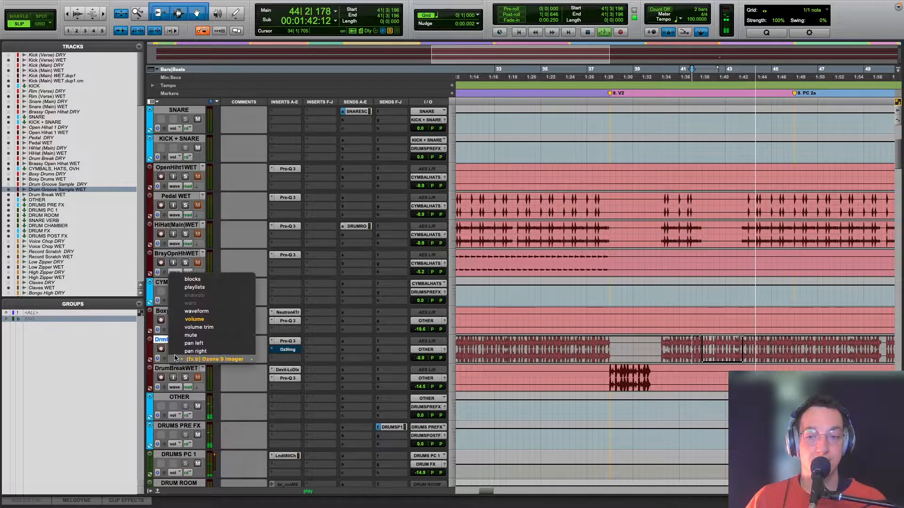
{"action": "left_click", "coordinate": [194, 319]}
{"action": "key", "text": "space"}
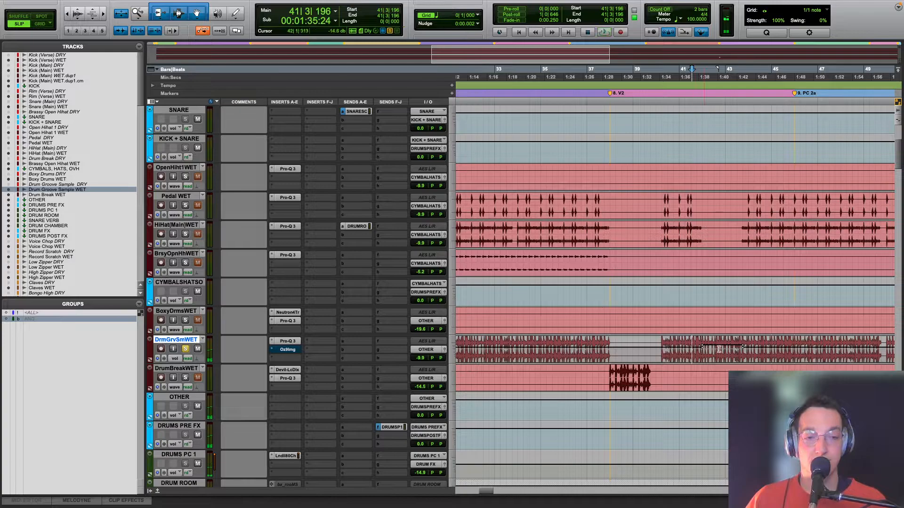
{"action": "key", "text": "r"}
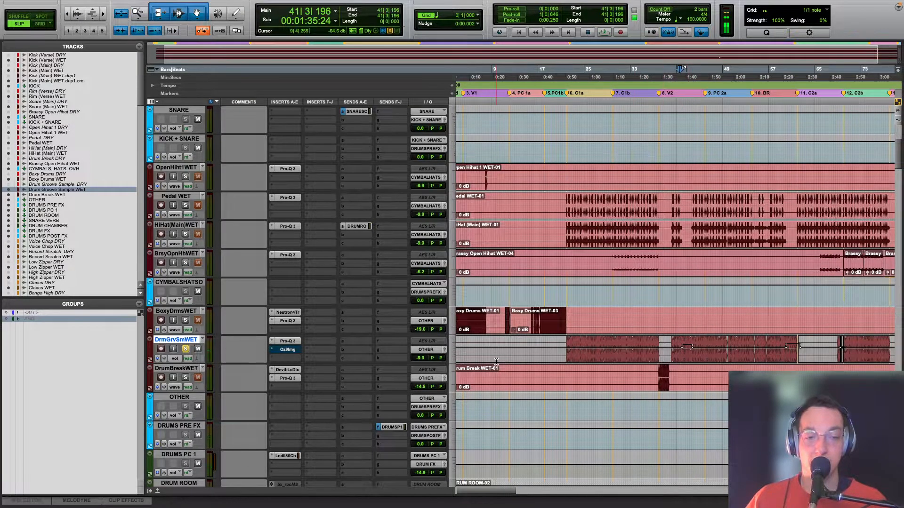
{"action": "left_click", "coordinate": [575, 350]}
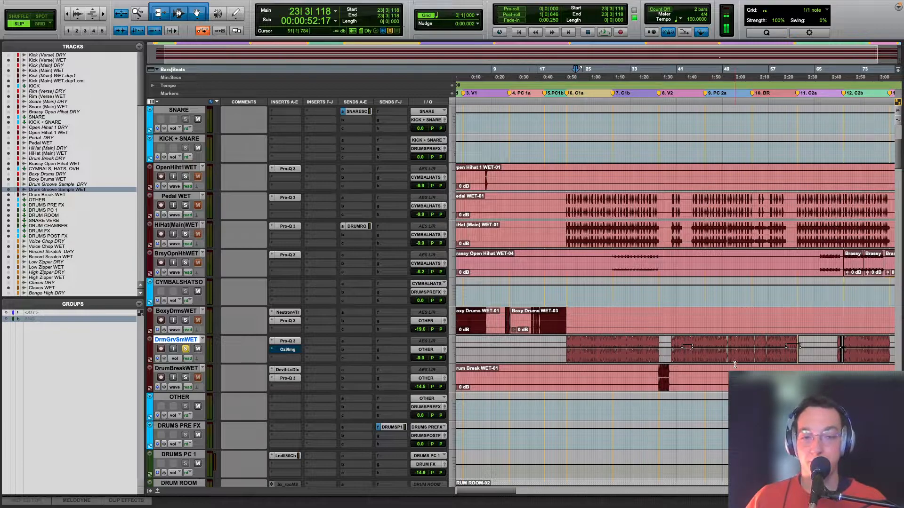
Step: Solo Drum Break WET and play the break at the start of verse V2
{"action": "left_click", "coordinate": [657, 374]}
{"action": "left_click", "coordinate": [659, 375]}
{"action": "key", "text": "r"}
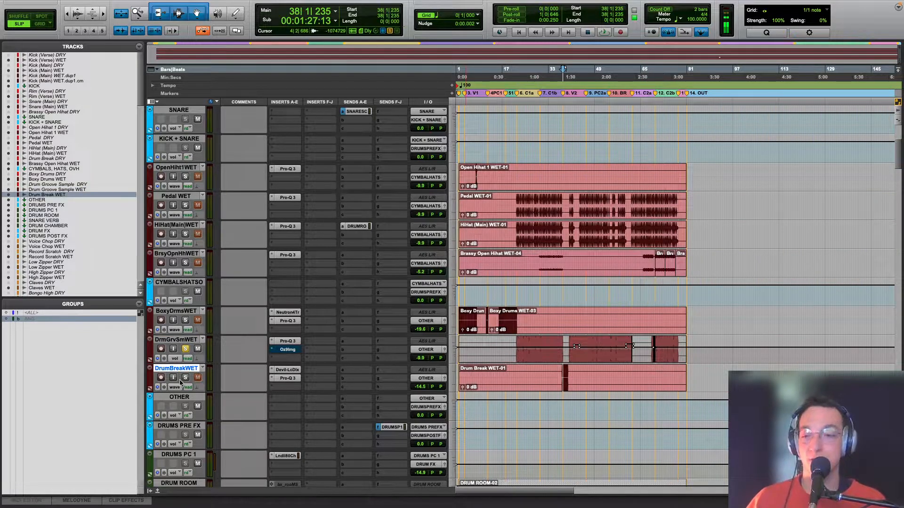
{"action": "key", "text": "t"}
{"action": "key", "text": "t"}
{"action": "key", "text": "t"}
{"action": "key", "text": "space"}
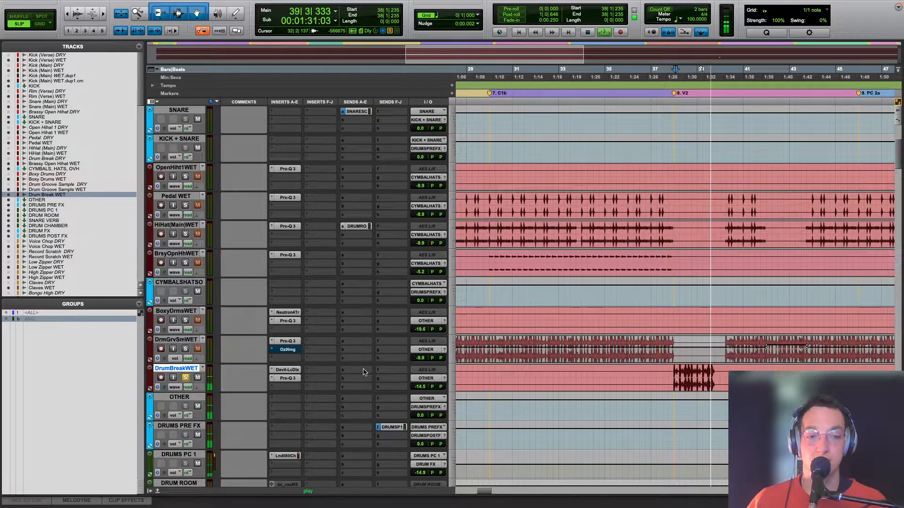
{"action": "key", "text": "space"}
Step: Open Devil-Loc Deluxe on Drum Break WET and compare the break with the effect active and bypassed, leaving it active
{"action": "left_click", "coordinate": [287, 370]}
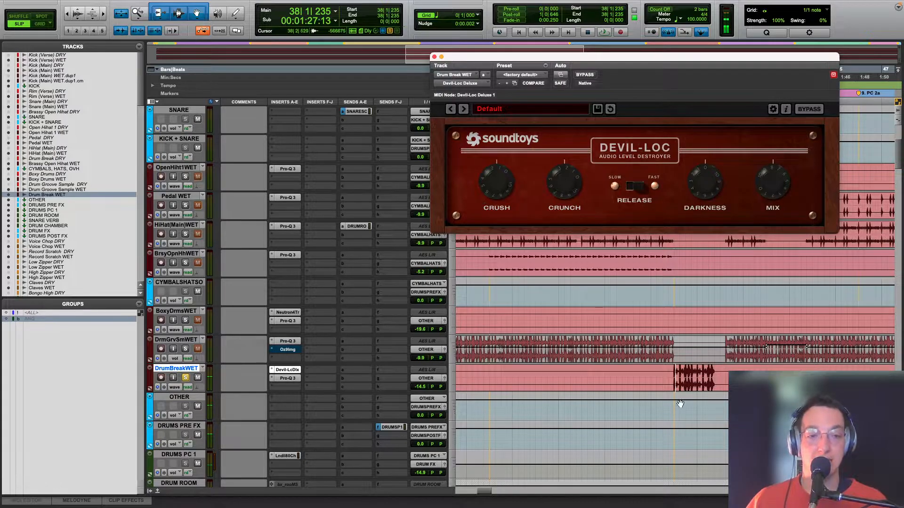
{"action": "left_click", "coordinate": [672, 371]}
{"action": "key", "text": "space"}
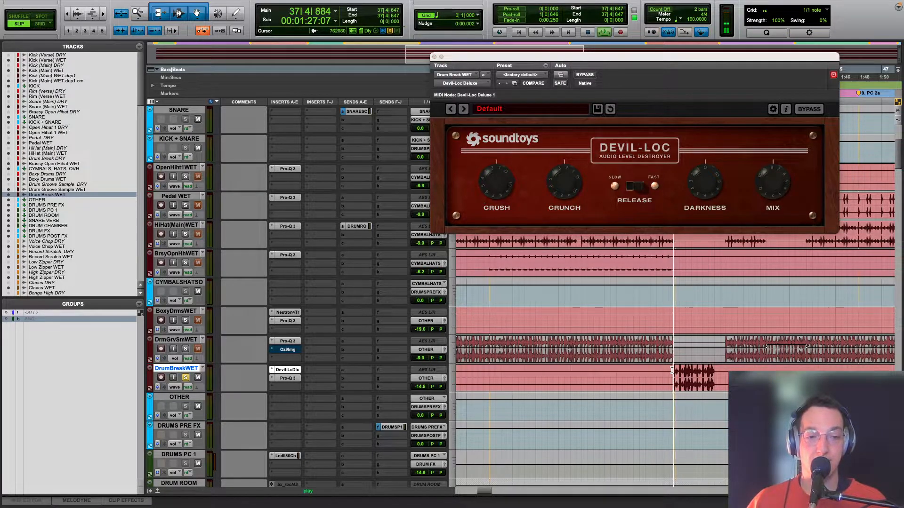
{"action": "key", "text": "space"}
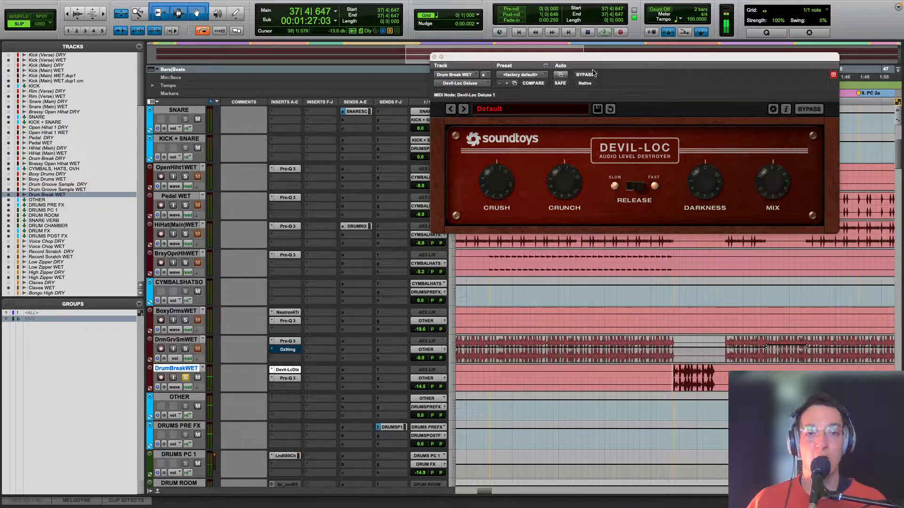
{"action": "left_click", "coordinate": [586, 75]}
{"action": "key", "text": "space"}
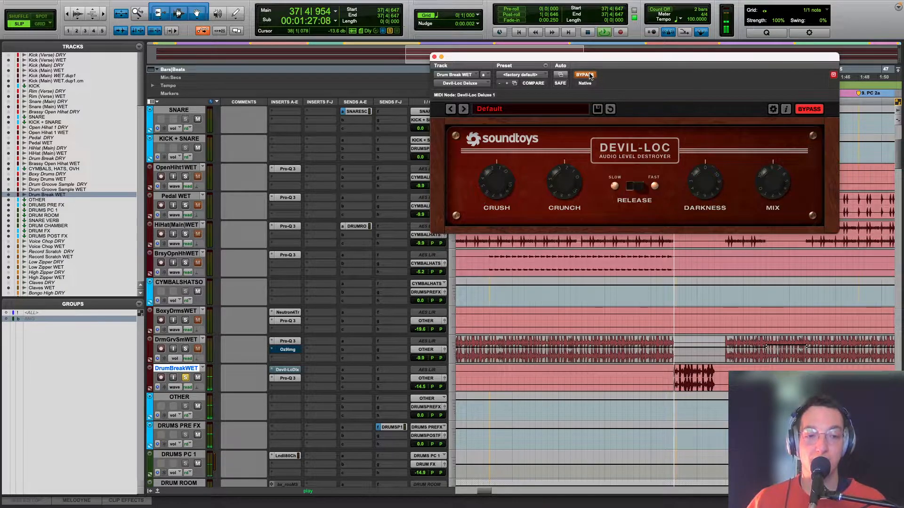
{"action": "left_click", "coordinate": [586, 74]}
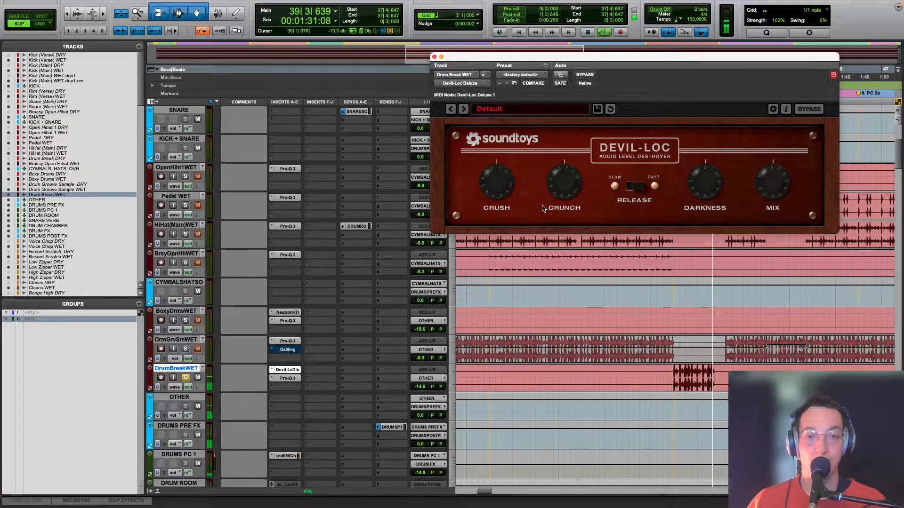
{"action": "key", "text": "space"}
Step: Inspect the low-cut and high-cut bands in Drum Break WET's Pro-Q 3 and close the plug-in window
{"action": "left_click", "coordinate": [287, 380]}
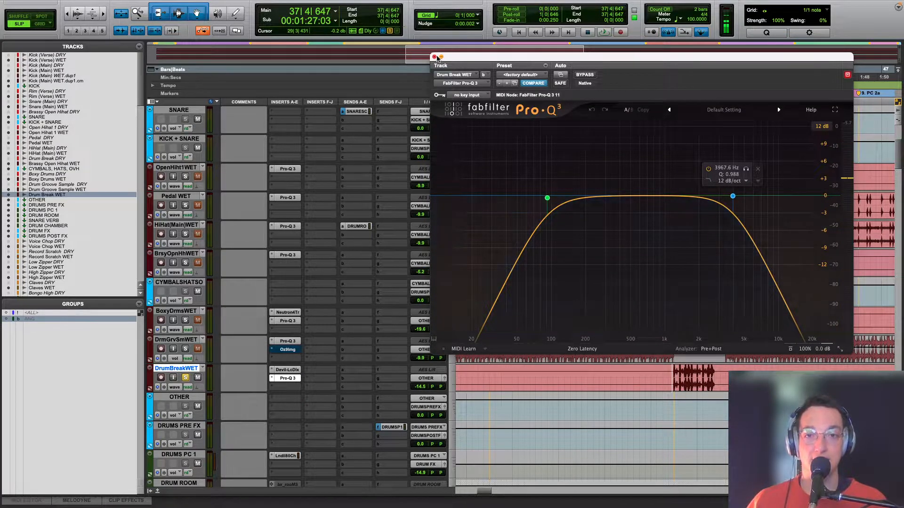
{"action": "left_click", "coordinate": [435, 57]}
{"action": "scroll", "coordinate": [692, 350], "scroll_direction": "up", "scroll_amount": 3}
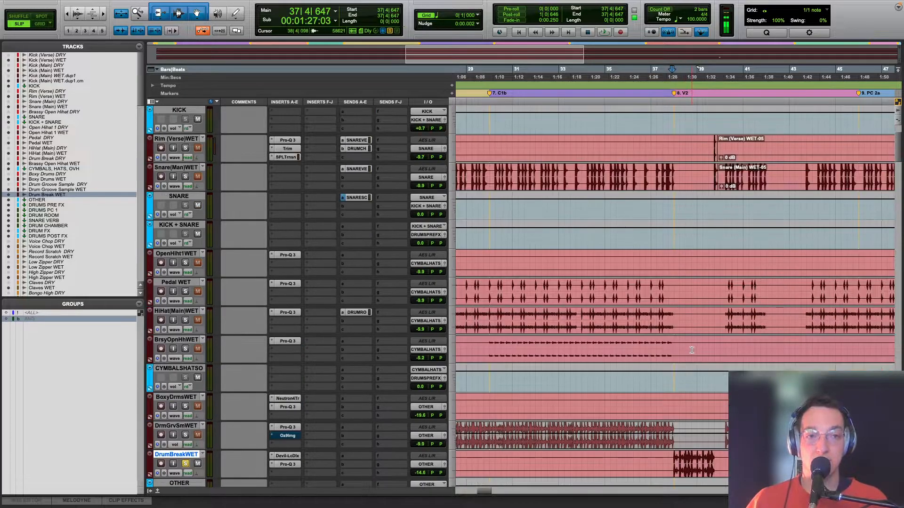
{"action": "scroll", "coordinate": [692, 350], "scroll_direction": "down", "scroll_amount": 8}
{"action": "scroll", "coordinate": [688, 345], "scroll_direction": "up", "scroll_amount": 1}
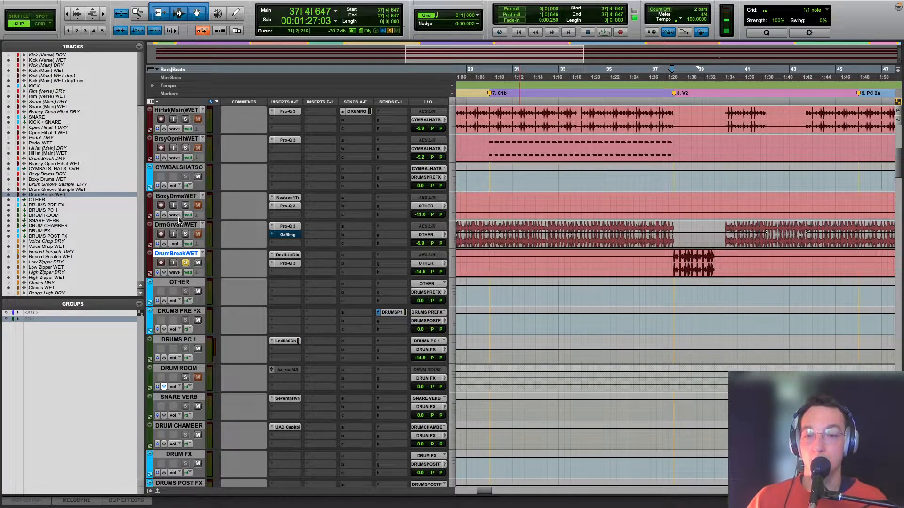
Step: Clear the Drum Break WET solo, select all tracks from there up to Kick (Verse) WET, and solo them together
{"action": "left_click", "coordinate": [186, 263]}
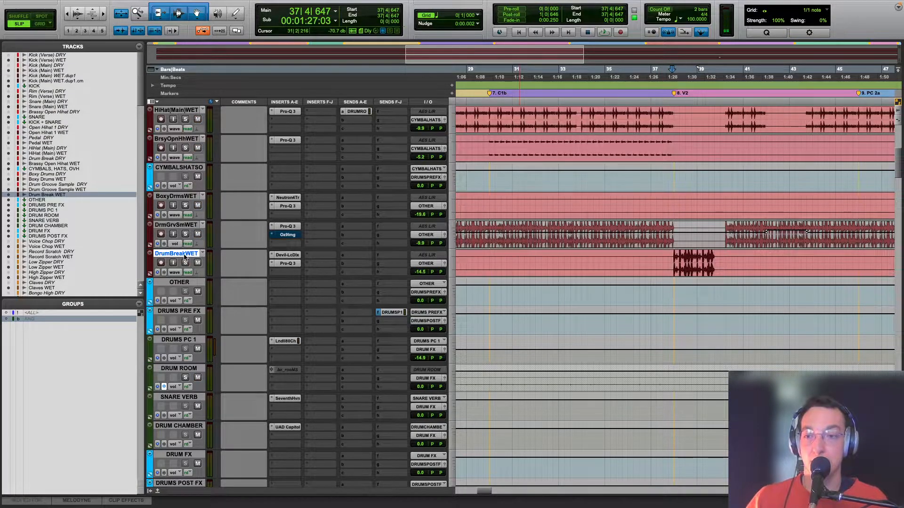
{"action": "scroll", "coordinate": [185, 257], "scroll_direction": "up", "scroll_amount": 5}
{"action": "left_click", "coordinate": [176, 109]}
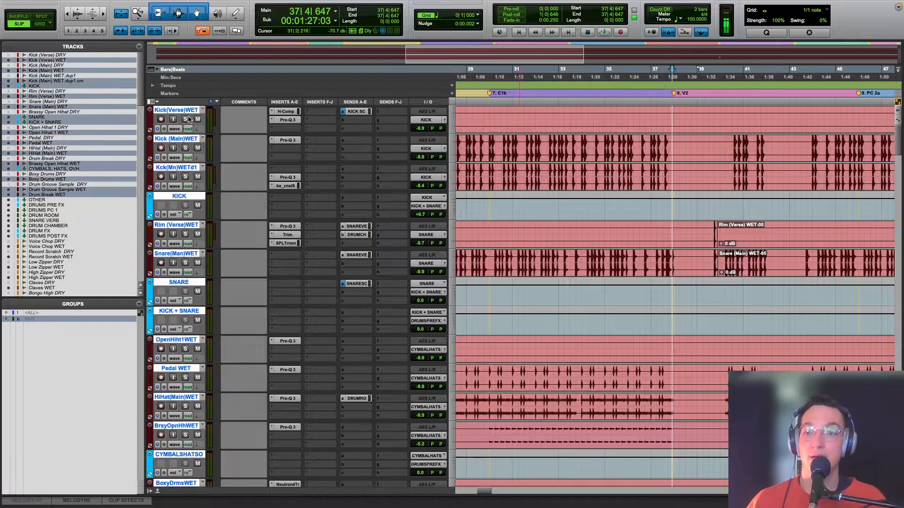
{"action": "left_click", "coordinate": [184, 119]}
Step: Play the soloed drum tracks from the start of pre-chorus PC 2a and bring the drum buses into view
{"action": "key", "text": "alt+a"}
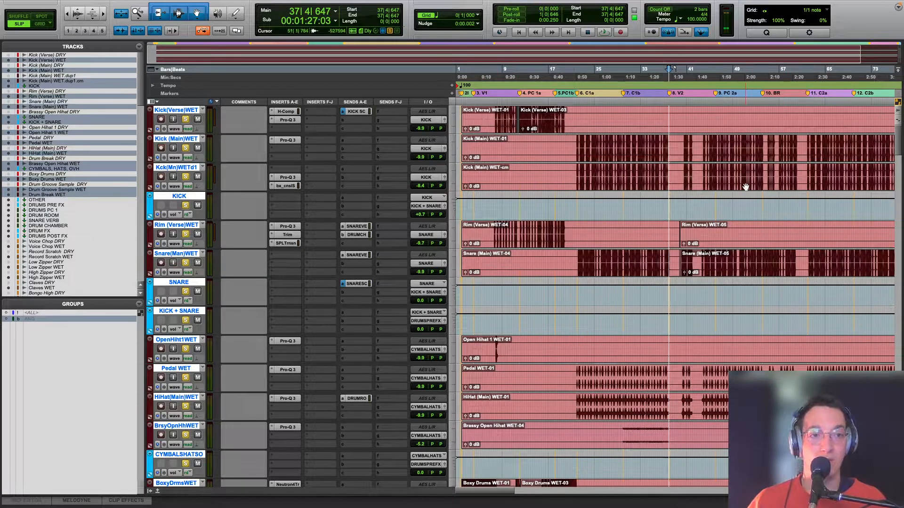
{"action": "left_click", "coordinate": [715, 227]}
{"action": "key", "text": "space"}
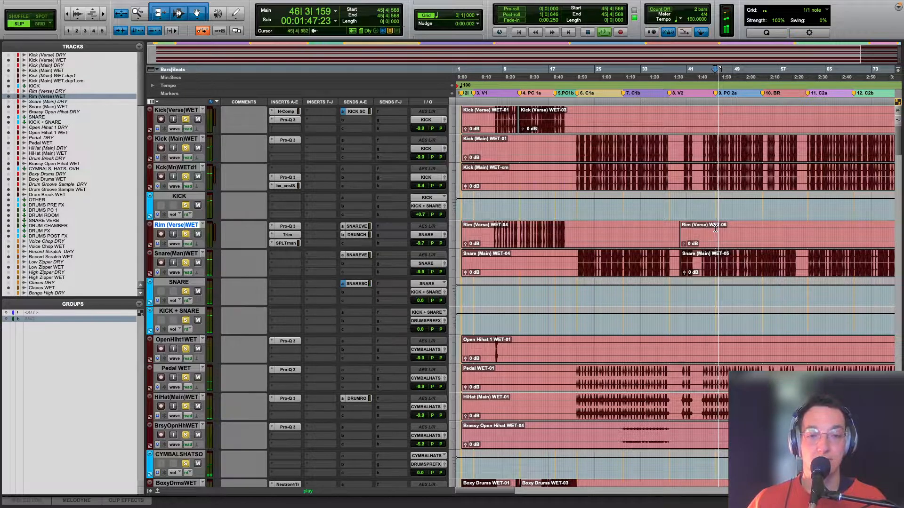
{"action": "scroll", "coordinate": [715, 227], "scroll_direction": "down", "scroll_amount": 10}
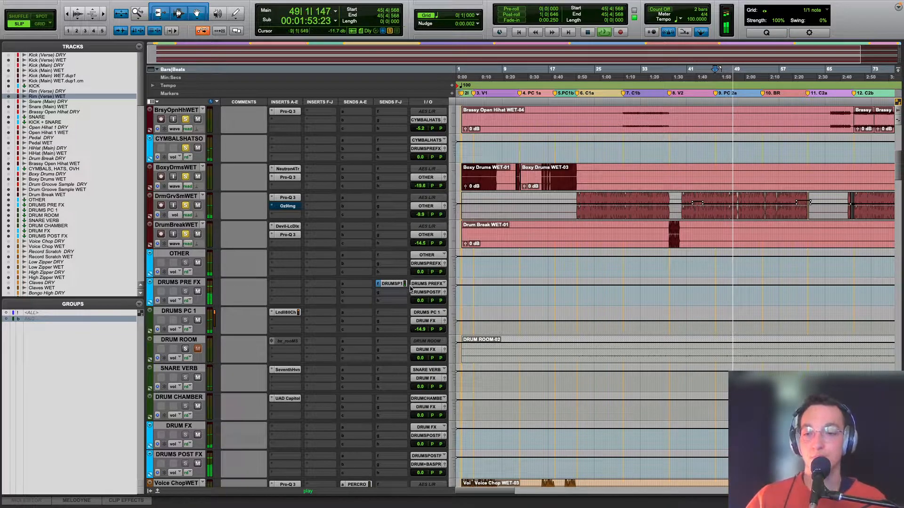
Step: Make DRUM ROOM solo-safe during playback, then stop and review the soloed drum tracks and buses
{"action": "left_click", "coordinate": [187, 350], "text": "super"}
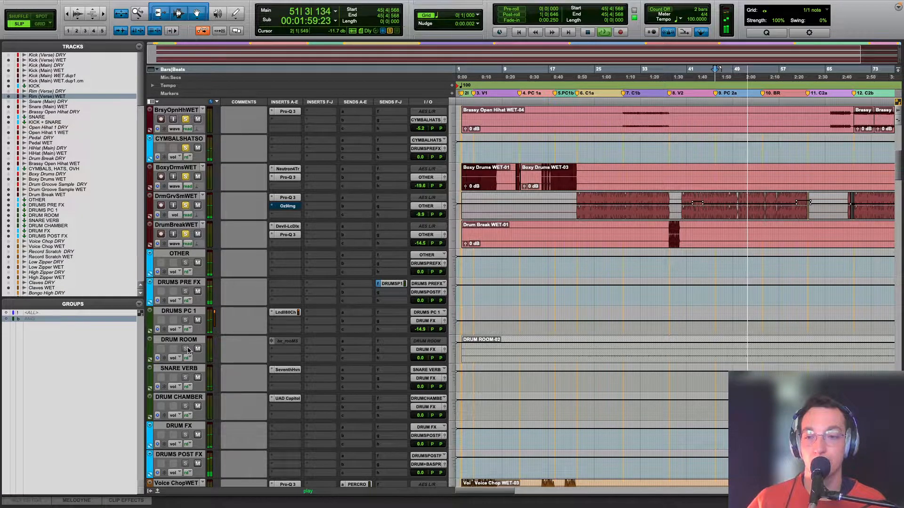
{"action": "key", "text": "space"}
{"action": "scroll", "coordinate": [222, 306], "scroll_direction": "down", "scroll_amount": 6}
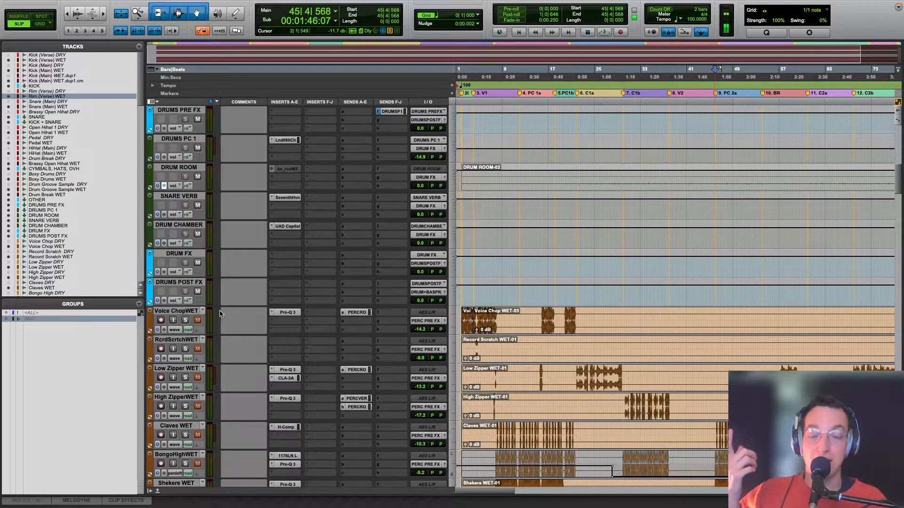
{"action": "scroll", "coordinate": [220, 314], "scroll_direction": "up", "scroll_amount": 15}
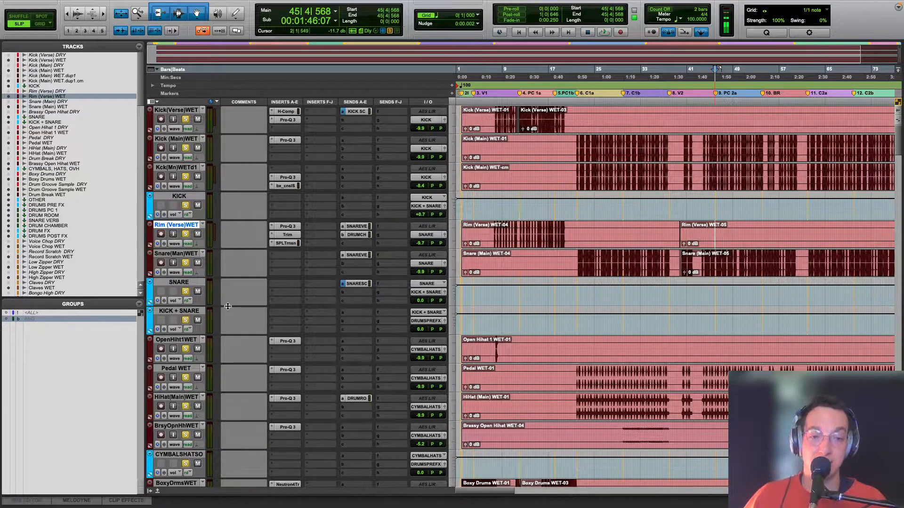
{"action": "scroll", "coordinate": [228, 306], "scroll_direction": "down", "scroll_amount": 8}
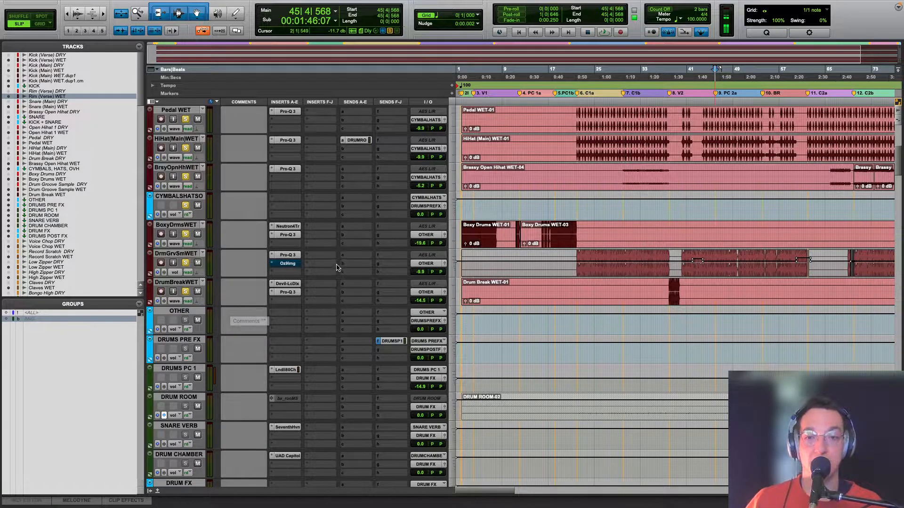
{"action": "scroll", "coordinate": [335, 269], "scroll_direction": "up", "scroll_amount": 8}
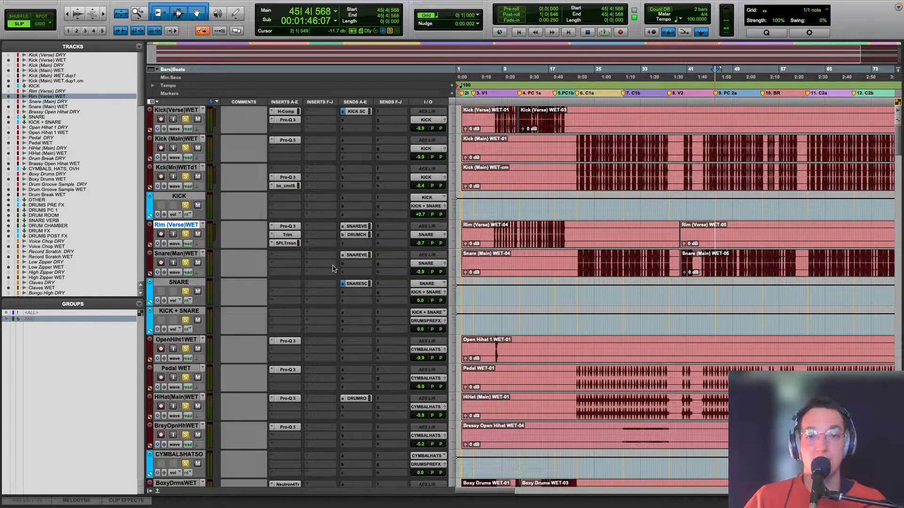
{"action": "scroll", "coordinate": [333, 268], "scroll_direction": "down", "scroll_amount": 3}
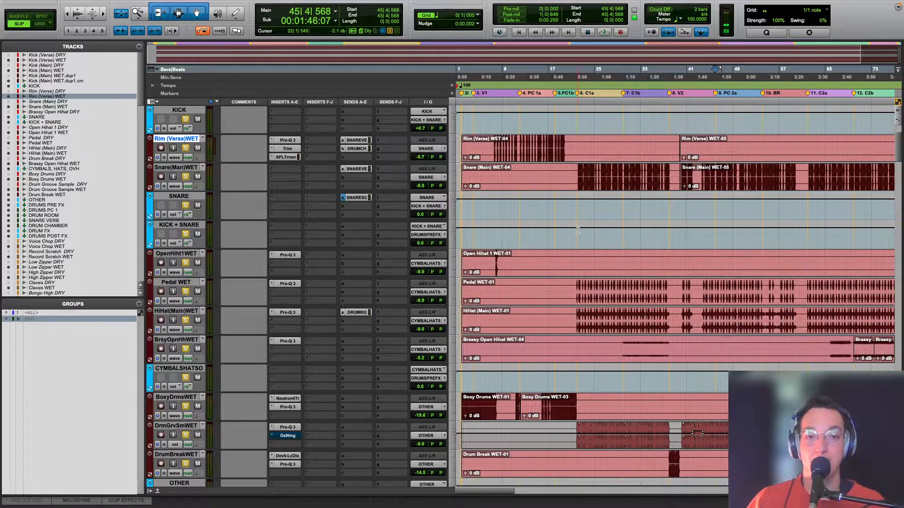
Step: Set the playback position at the start of chorus C1a and open Lindell 80 Channel on DRUMS PC 1
{"action": "key", "text": "r"}
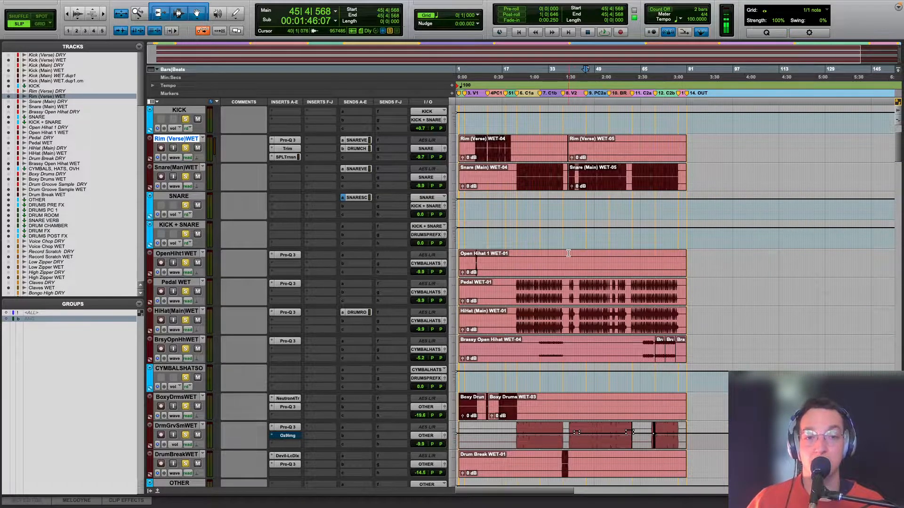
{"action": "key", "text": "t"}
{"action": "key", "text": "t"}
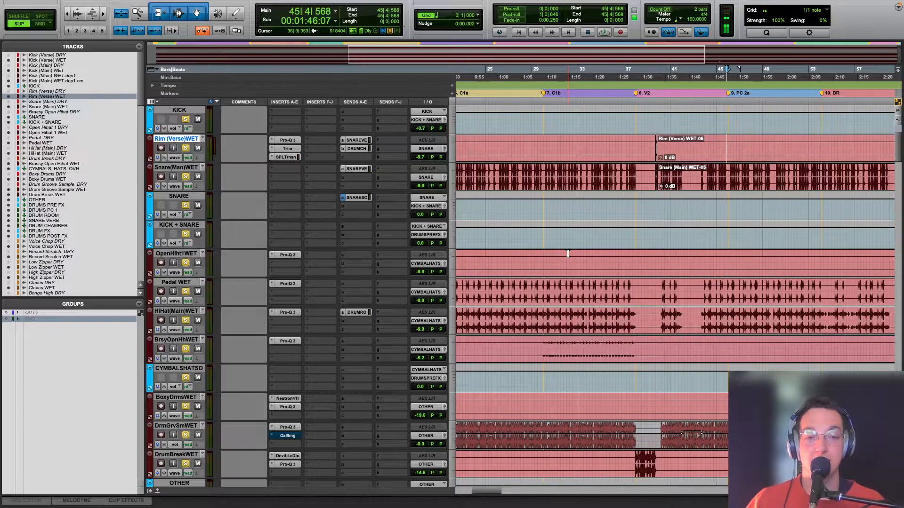
{"action": "key", "text": "r"}
{"action": "left_click", "coordinate": [563, 256]}
{"action": "scroll", "coordinate": [563, 259], "scroll_direction": "down", "scroll_amount": 1}
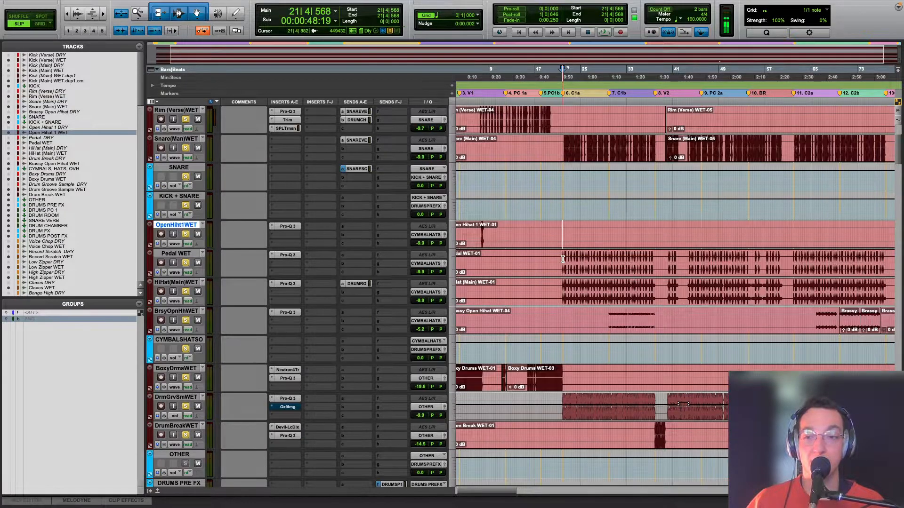
{"action": "scroll", "coordinate": [562, 259], "scroll_direction": "down", "scroll_amount": 8}
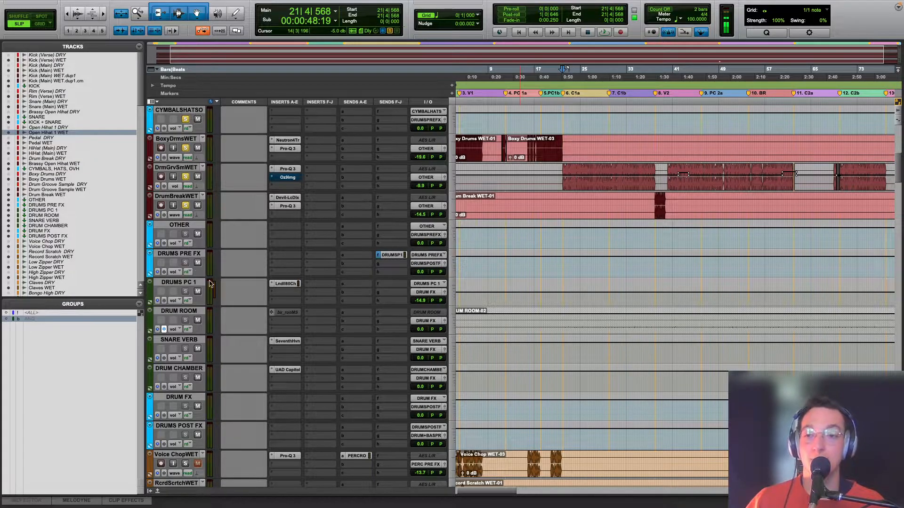
{"action": "left_click", "coordinate": [287, 284]}
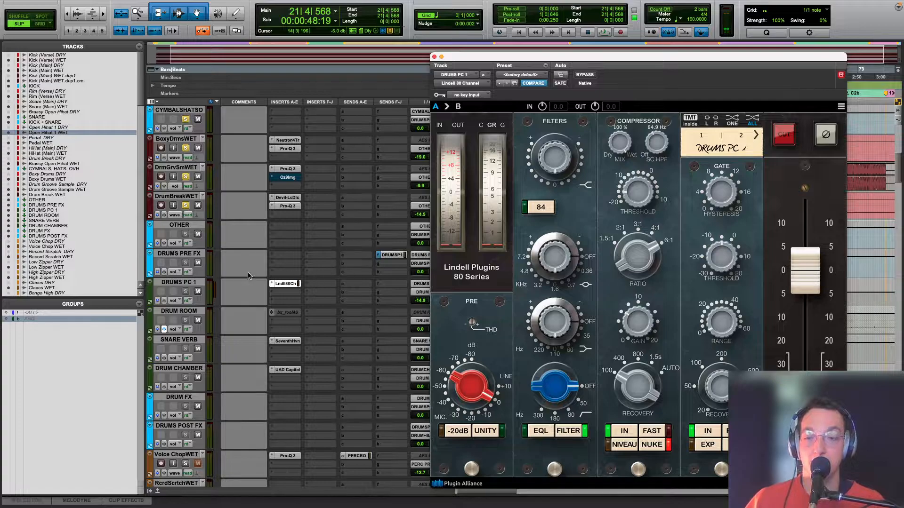
Step: Mute DRUMS PRE FX and play the chorus to hear the DRUMS PC 1 parallel compression alone
{"action": "left_click", "coordinate": [176, 254]}
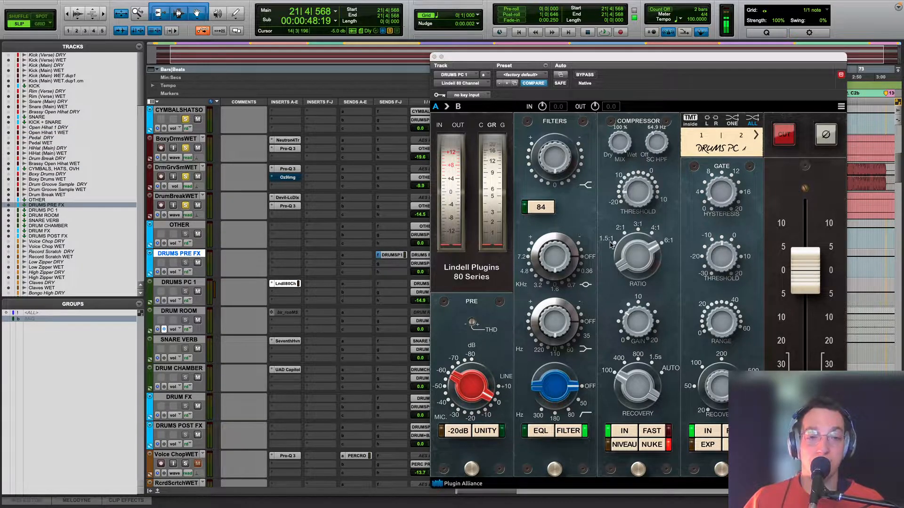
{"action": "left_click", "coordinate": [198, 262]}
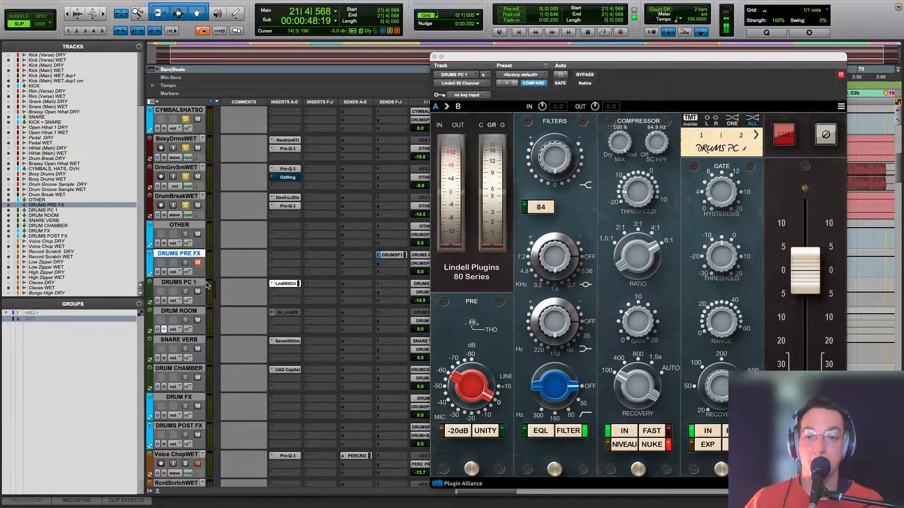
{"action": "key", "text": "space"}
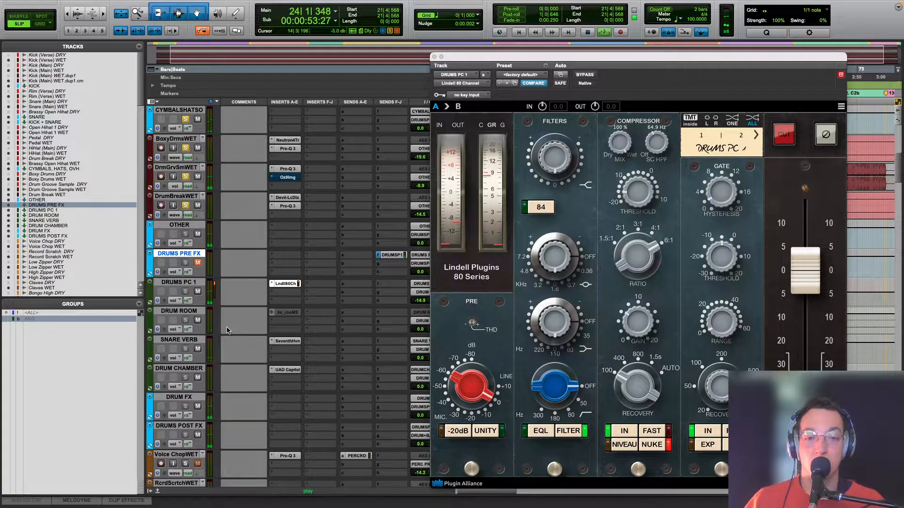
{"action": "key", "text": "space"}
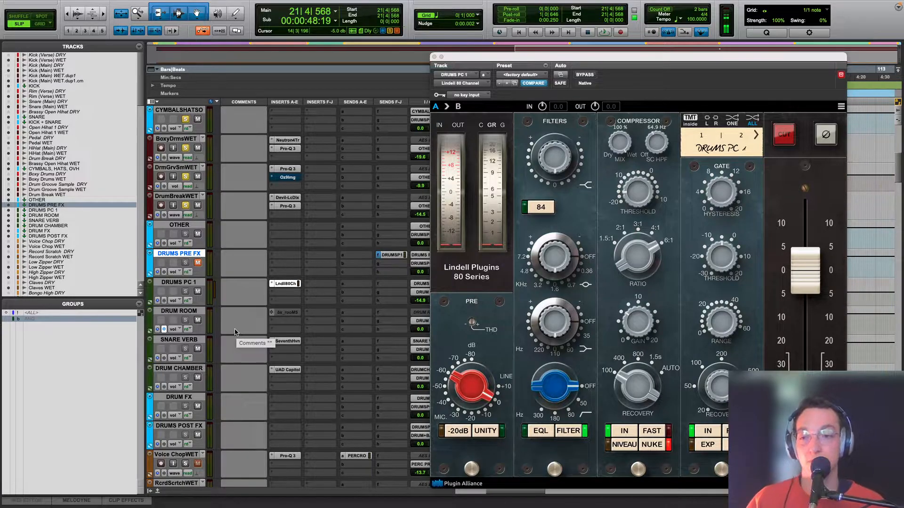
Step: Unmute DRUMS PRE FX, mute DRUMS PC 1, and play from pre-chorus PC 2a to hear the drums without parallel compression
{"action": "scroll", "coordinate": [236, 332], "scroll_direction": "up", "scroll_amount": 1}
{"action": "left_click", "coordinate": [198, 320]}
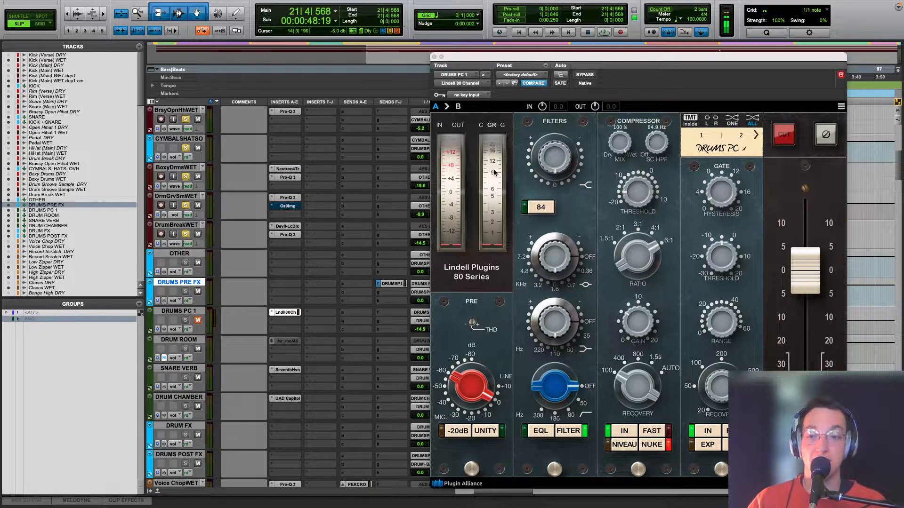
{"action": "left_click_drag", "start_coordinate": [465, 59], "coordinate": [634, 320]}
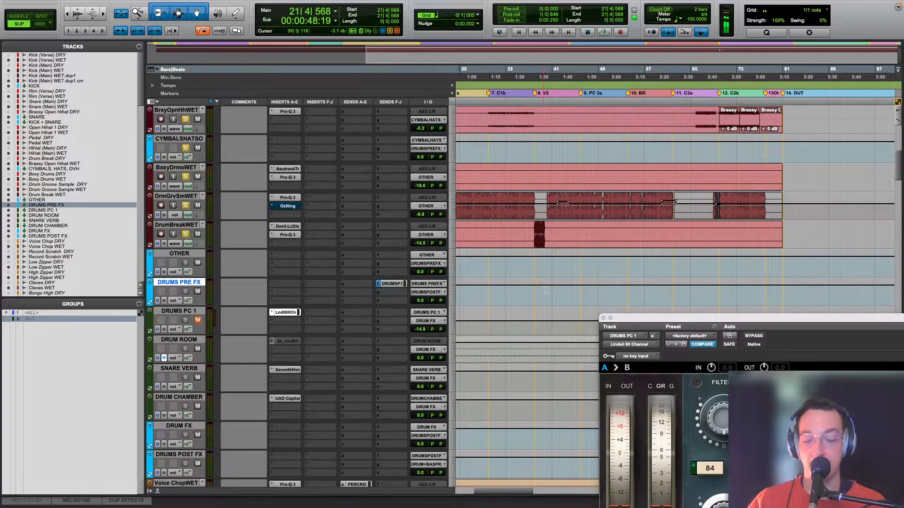
{"action": "left_click", "coordinate": [585, 267]}
{"action": "key", "text": "space"}
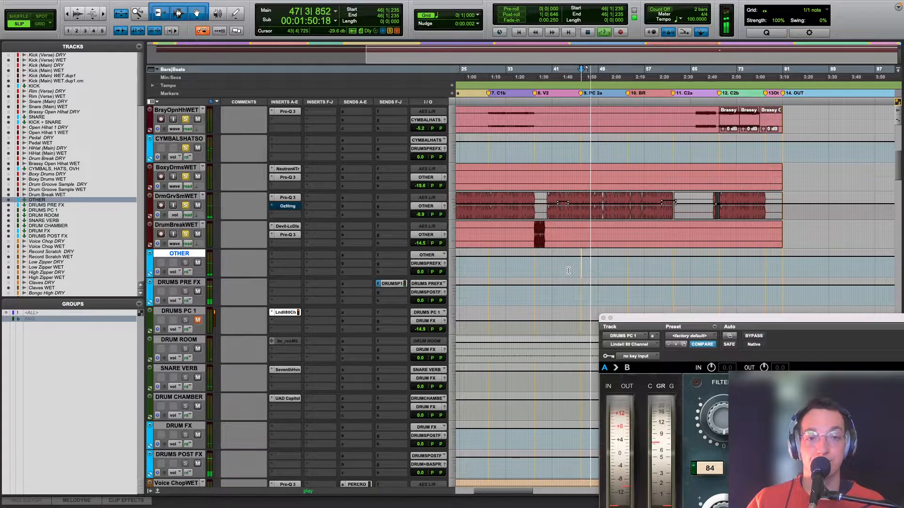
{"action": "key", "text": "space"}
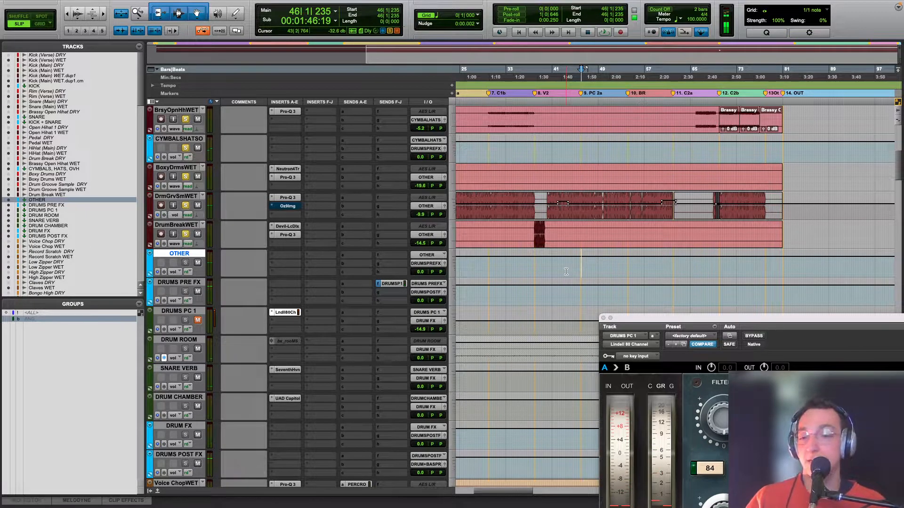
{"action": "key", "text": "space"}
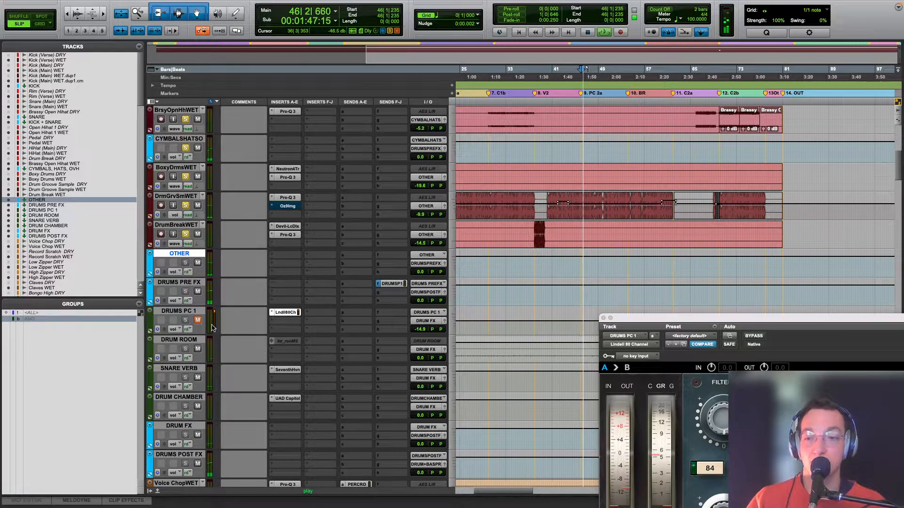
{"action": "key", "text": "space"}
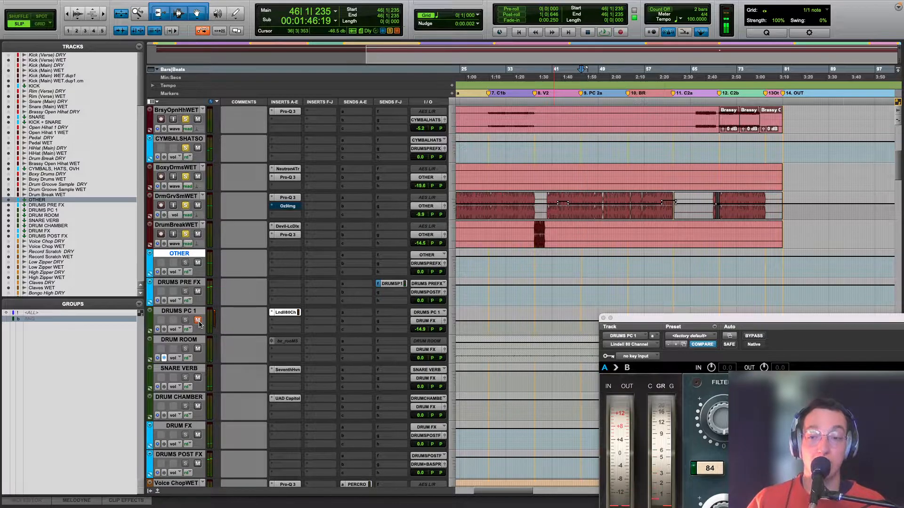
Step: Unmute DRUMS PC 1, play the same passage with the parallel compression, and close the Lindell 80 Channel window
{"action": "left_click", "coordinate": [197, 321]}
{"action": "key", "text": "space"}
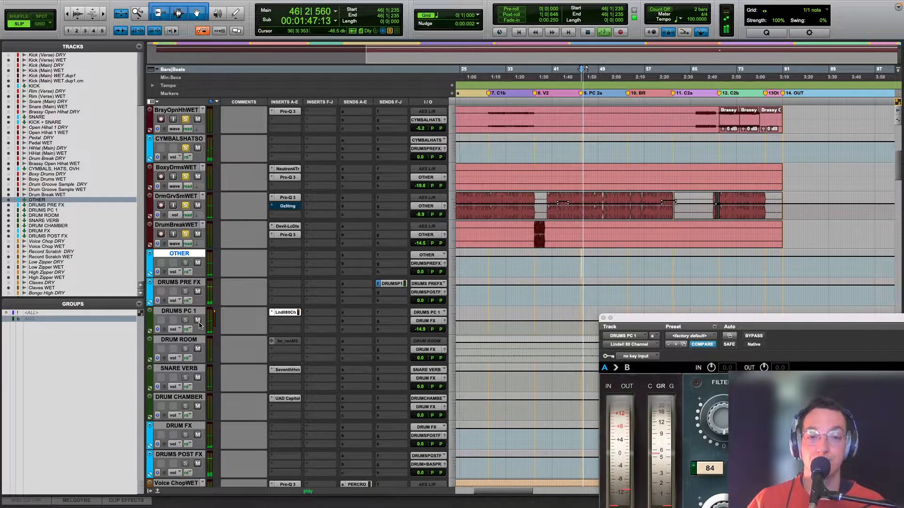
{"action": "left_click_drag", "start_coordinate": [602, 319], "coordinate": [524, 204]}
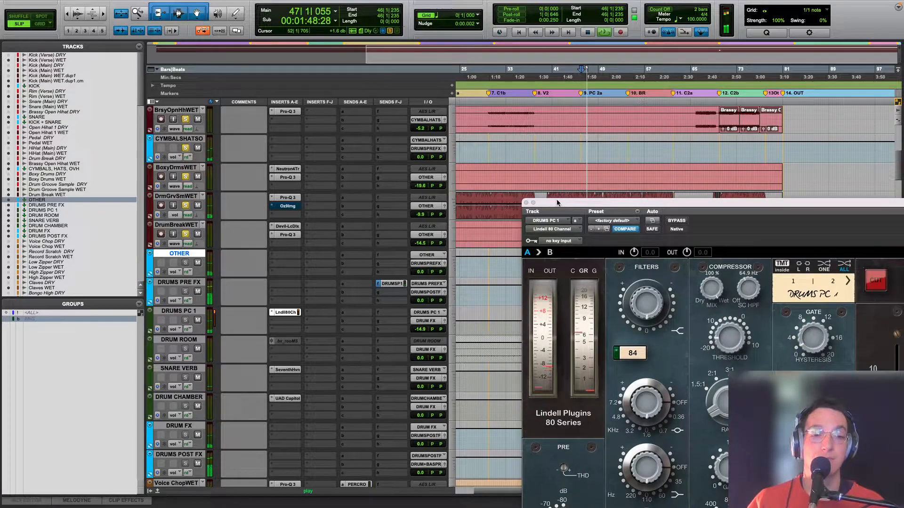
{"action": "left_click", "coordinate": [526, 203]}
{"action": "key", "text": "r"}
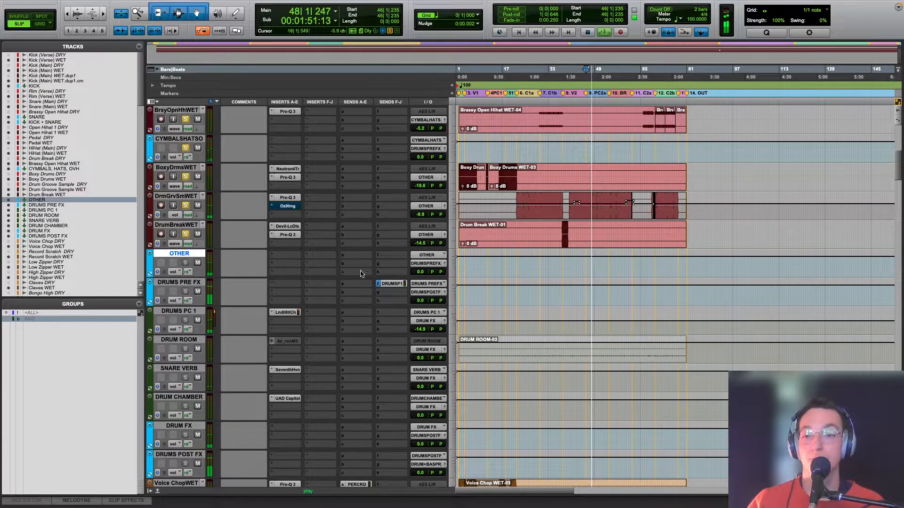
Step: Mute DRUMS PRE FX during playback, unmute it again, and stop playback
{"action": "left_click", "coordinate": [198, 264]}
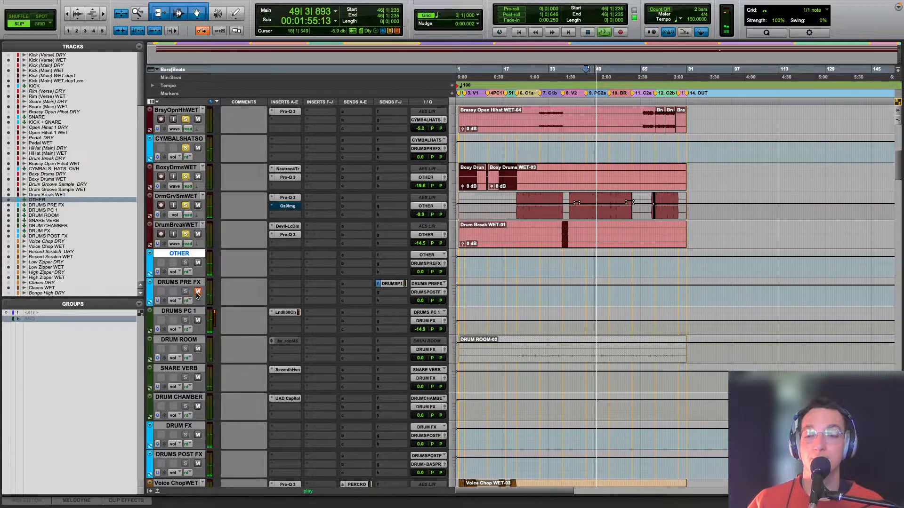
{"action": "left_click", "coordinate": [197, 293]}
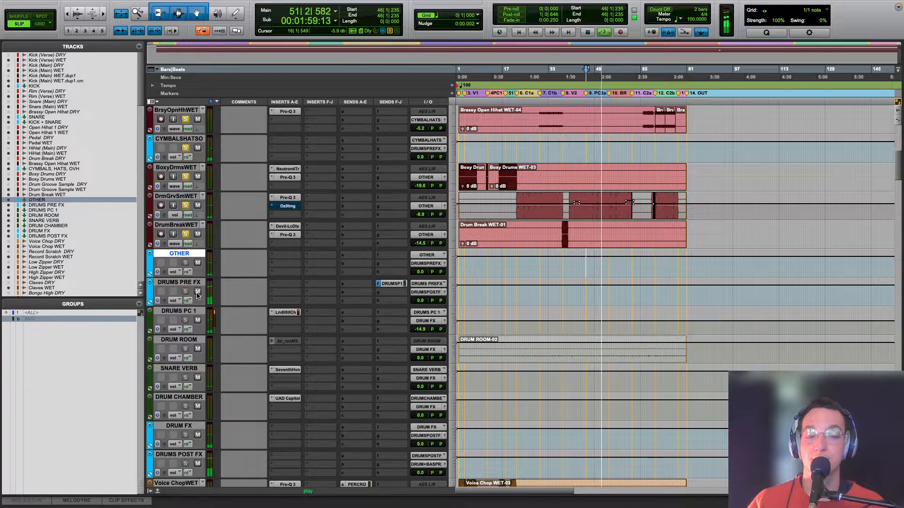
{"action": "key", "text": "space"}
Step: Turn off solo-safe on DRUM ROOM and clear all track solos
{"action": "left_click", "coordinate": [186, 348], "text": "super"}
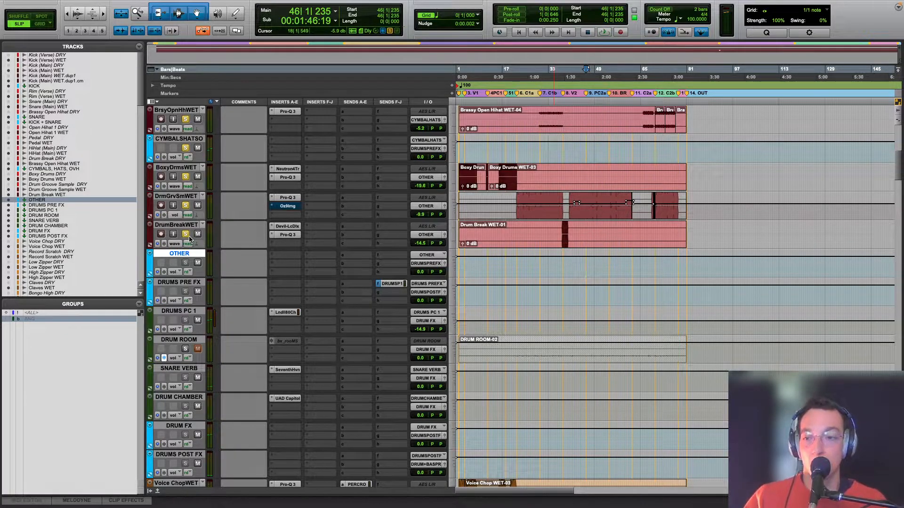
{"action": "left_click", "coordinate": [390, 31]}
Step: Solo Bass WET and play it from bar 7 in verse V1, adjusting the timeline zoom to show its clips
{"action": "scroll", "coordinate": [753, 470], "scroll_direction": "down", "scroll_amount": 10}
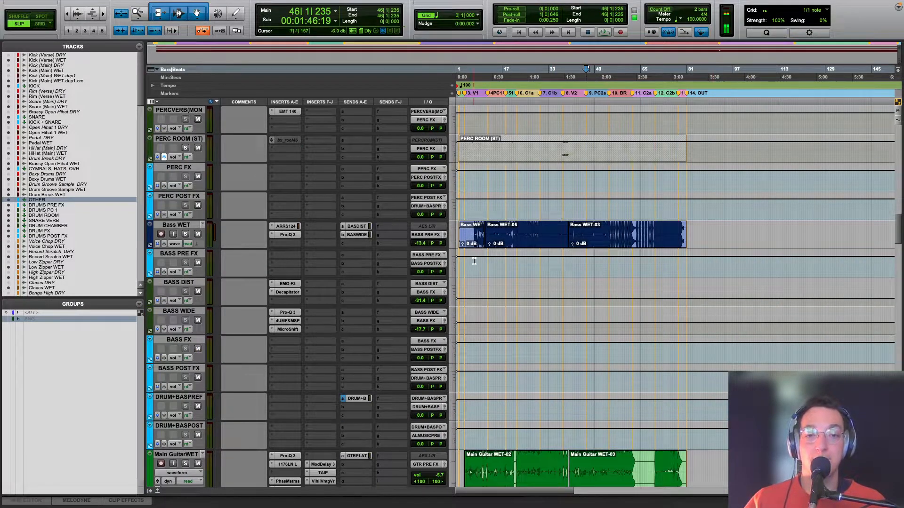
{"action": "left_click", "coordinate": [473, 262]}
{"action": "key", "text": "super+]"}
{"action": "key", "text": "super+]"}
{"action": "left_click", "coordinate": [185, 234]}
{"action": "key", "text": "space"}
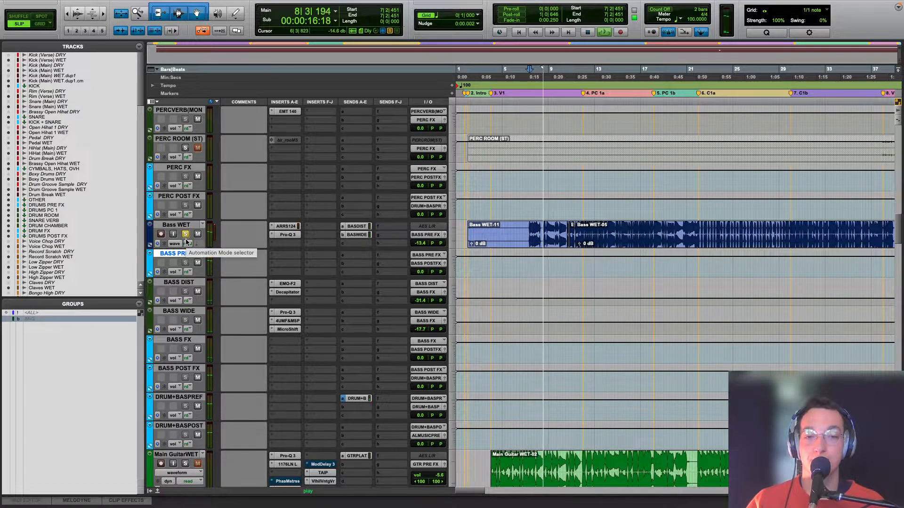
{"action": "key", "text": "r"}
{"action": "key", "text": "r"}
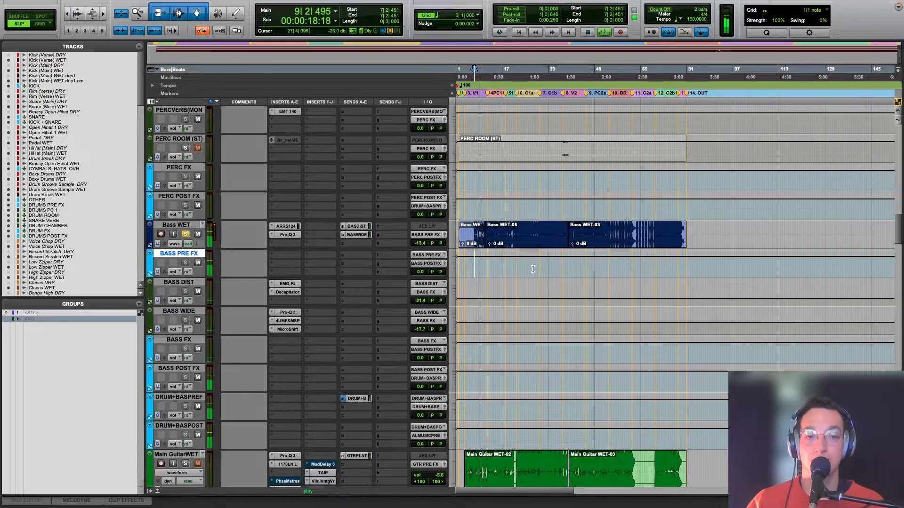
{"action": "key", "text": "t"}
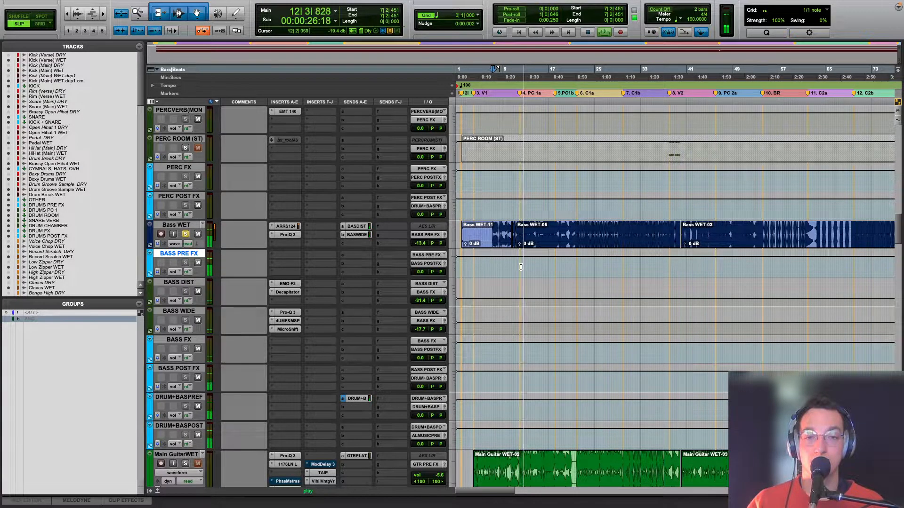
{"action": "key", "text": "space"}
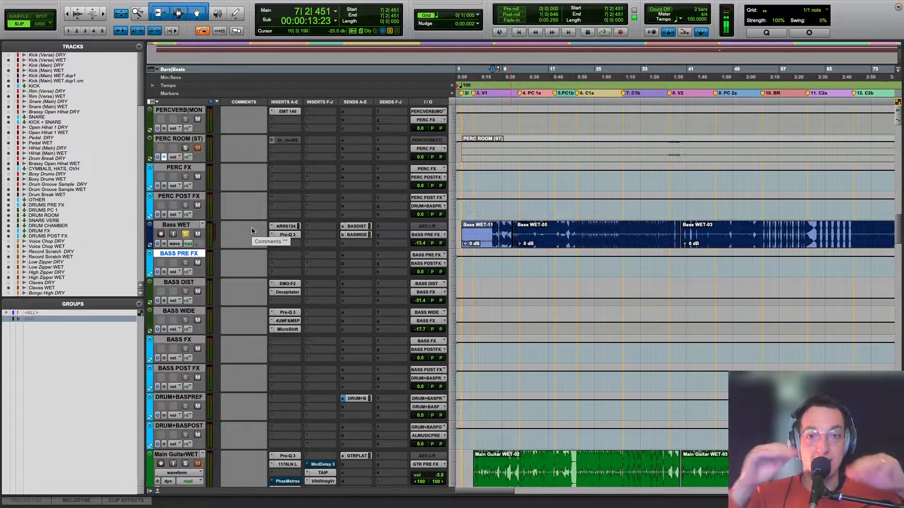
Step: Open Abbey Road RS124 on Bass WET and compare the bass with the compressor active and bypassed, leaving it active
{"action": "left_click", "coordinate": [298, 227]}
{"action": "key", "text": "space"}
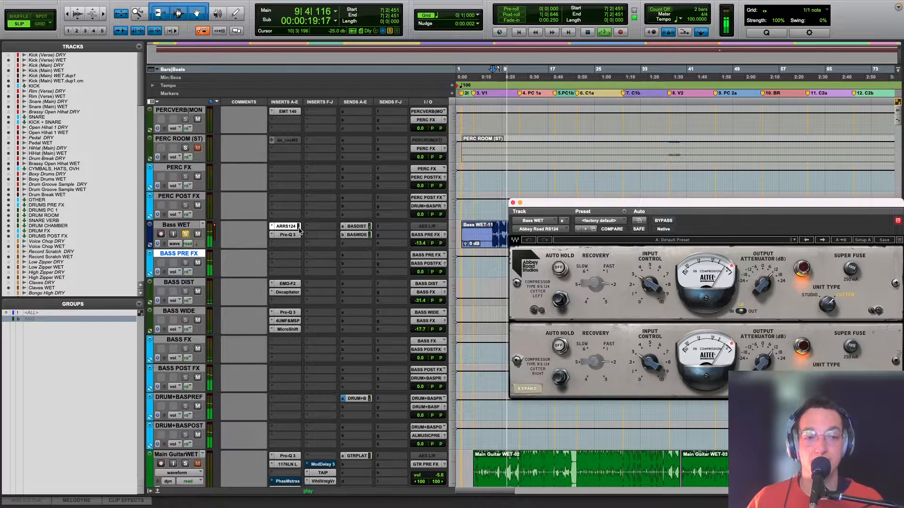
{"action": "key", "text": "space"}
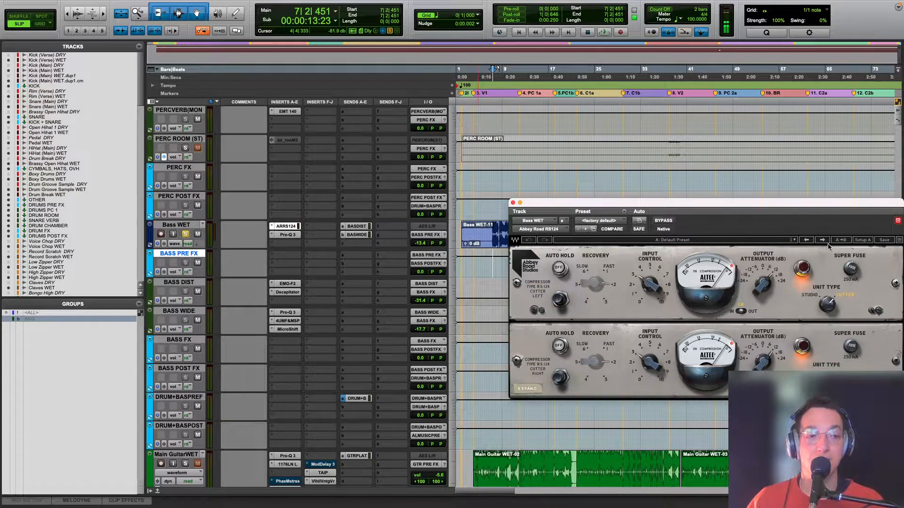
{"action": "left_click", "coordinate": [673, 220]}
{"action": "key", "text": "space"}
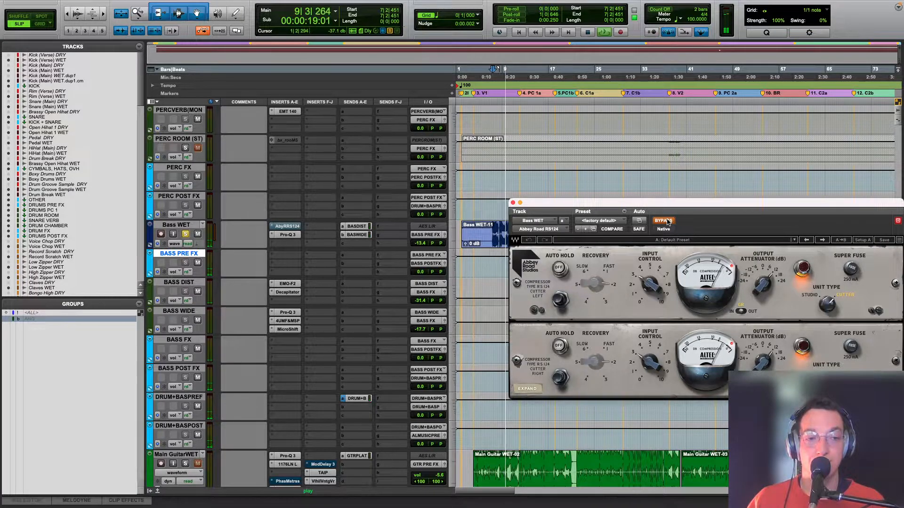
{"action": "left_click", "coordinate": [668, 222]}
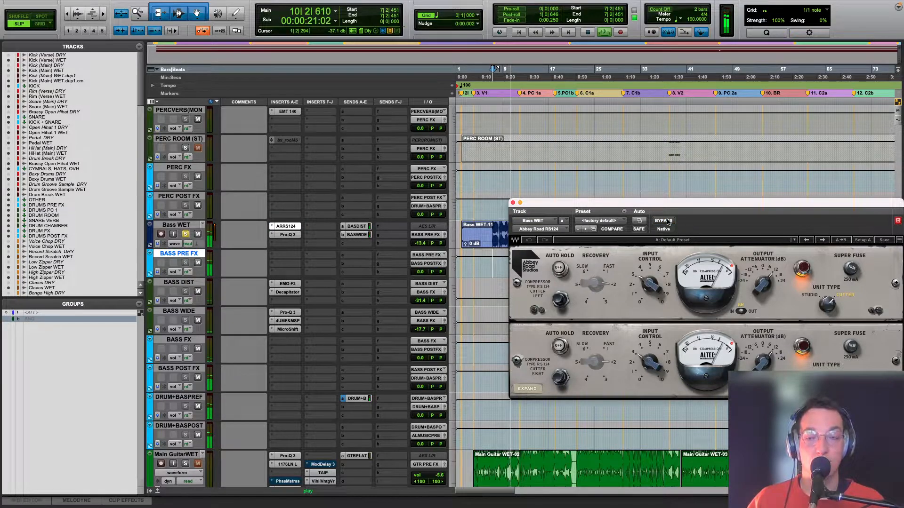
{"action": "key", "text": "space"}
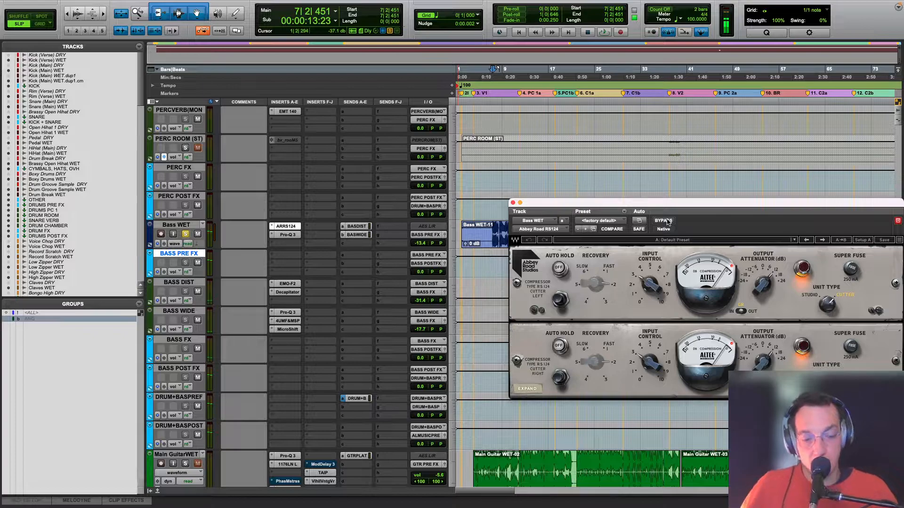
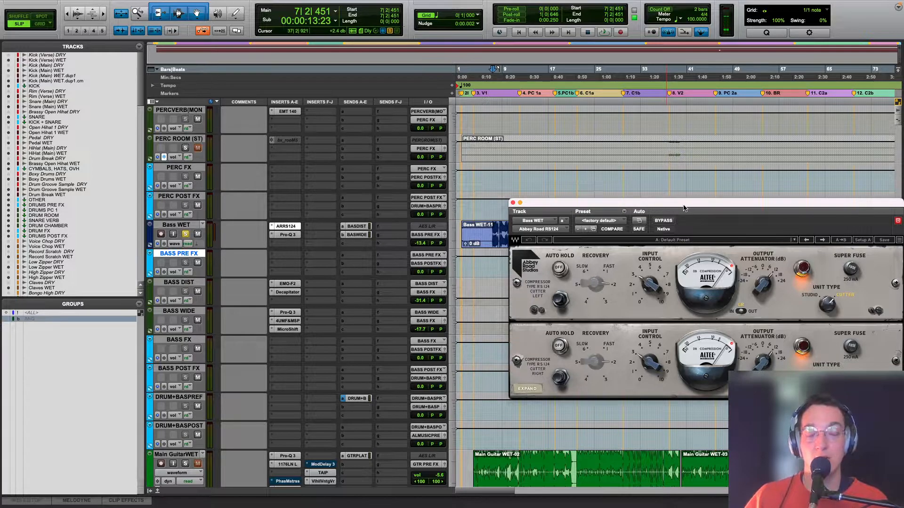
Step: Open Pro-Q 3 on Bass WET and audition its 257.63 Hz cut in isolation during playback
{"action": "left_click", "coordinate": [288, 234]}
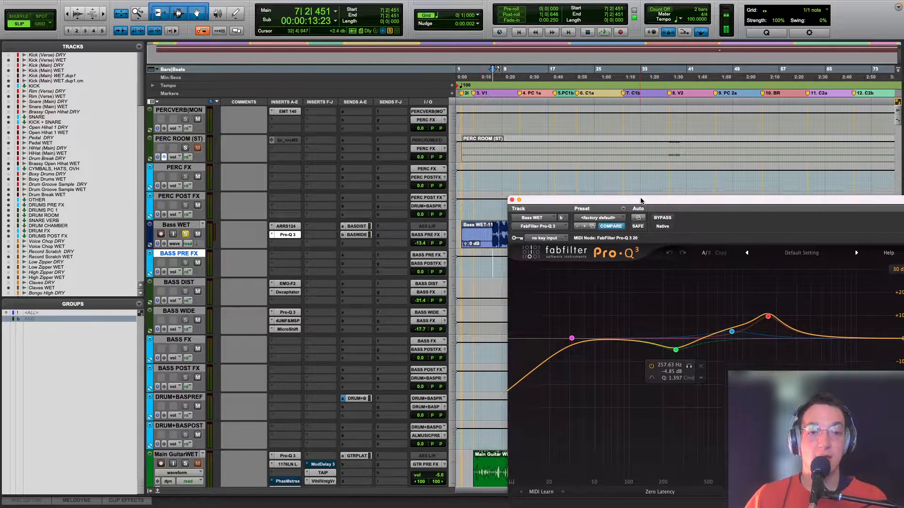
{"action": "left_click_drag", "start_coordinate": [639, 204], "coordinate": [627, 129]}
{"action": "left_click", "coordinate": [676, 295]}
{"action": "key", "text": "space"}
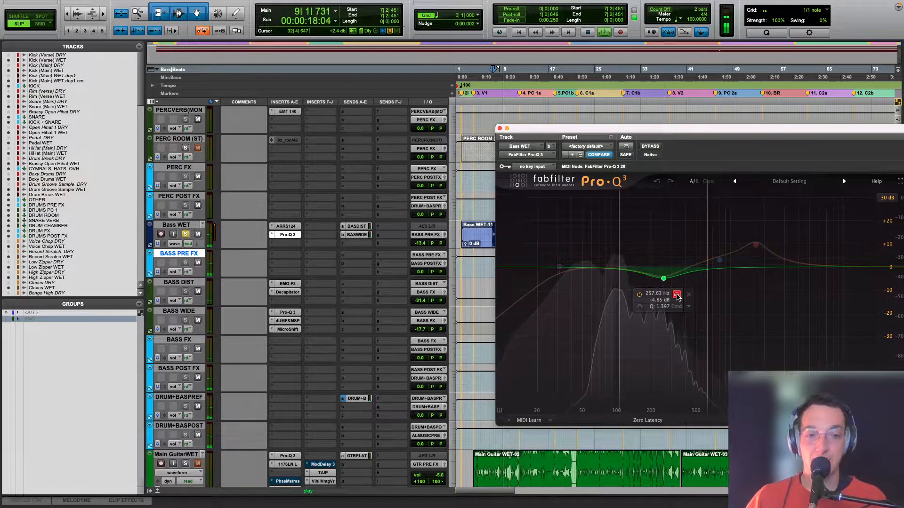
{"action": "left_click", "coordinate": [676, 295]}
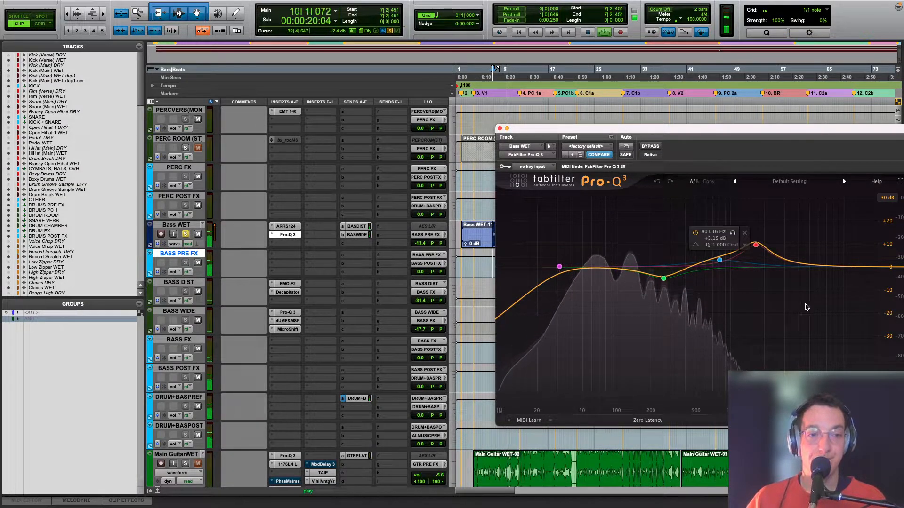
{"action": "key", "text": "space"}
Step: Audition the 1683.3 Hz boost of Pro-Q 3 in isolation and within the full EQ curve on Bass WET, and close the plug-in
{"action": "mouse_move", "coordinate": [755, 246]}
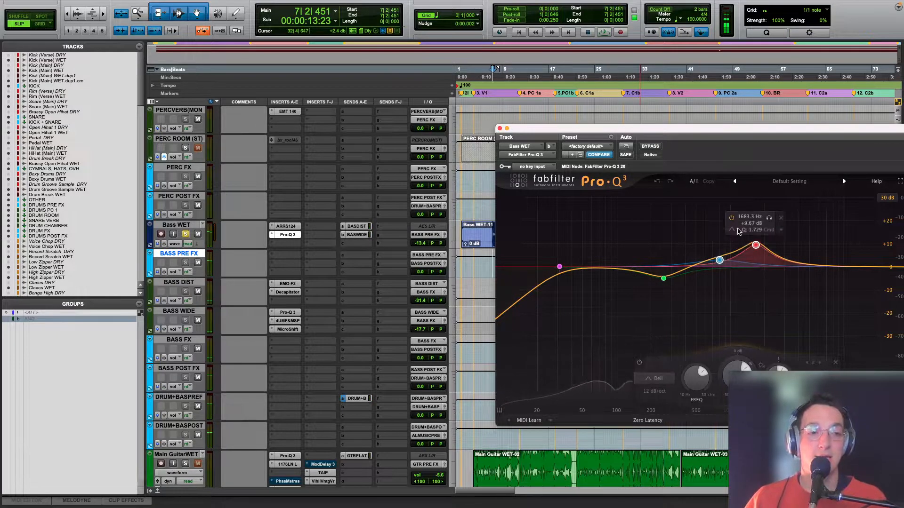
{"action": "left_click", "coordinate": [768, 218]}
{"action": "key", "text": "space"}
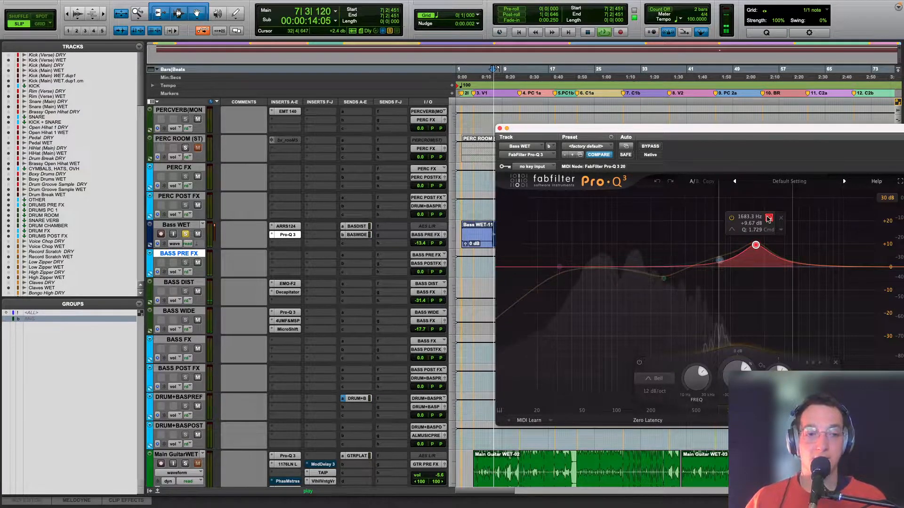
{"action": "left_click", "coordinate": [768, 219]}
{"action": "key", "text": "space"}
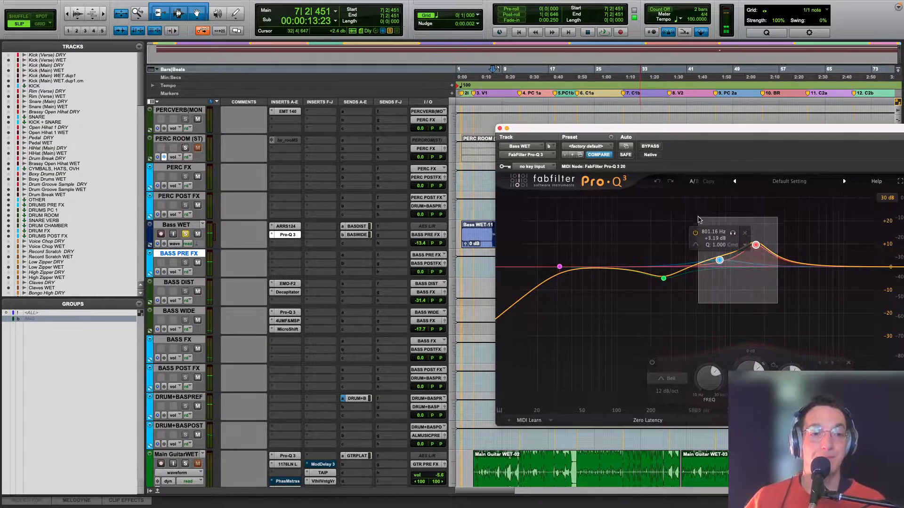
{"action": "left_click", "coordinate": [769, 218]}
{"action": "key", "text": "space"}
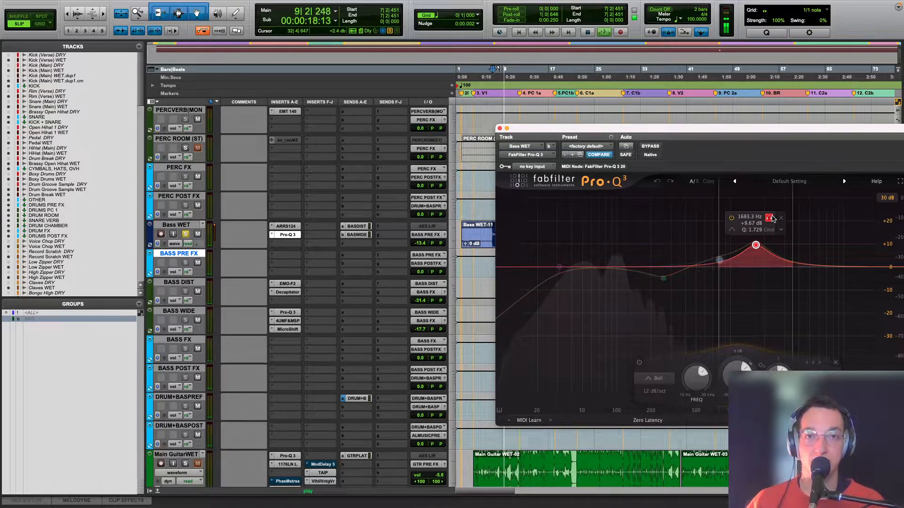
{"action": "left_click", "coordinate": [771, 219]}
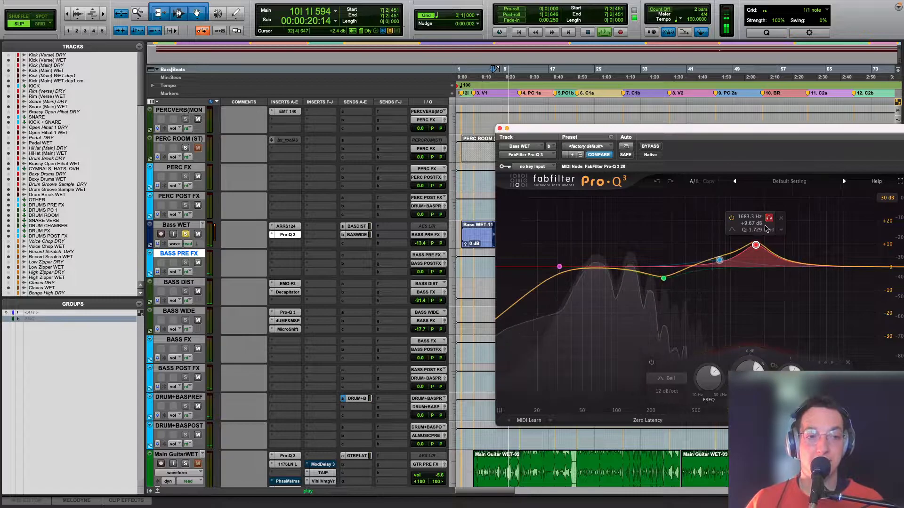
{"action": "left_click", "coordinate": [733, 233]}
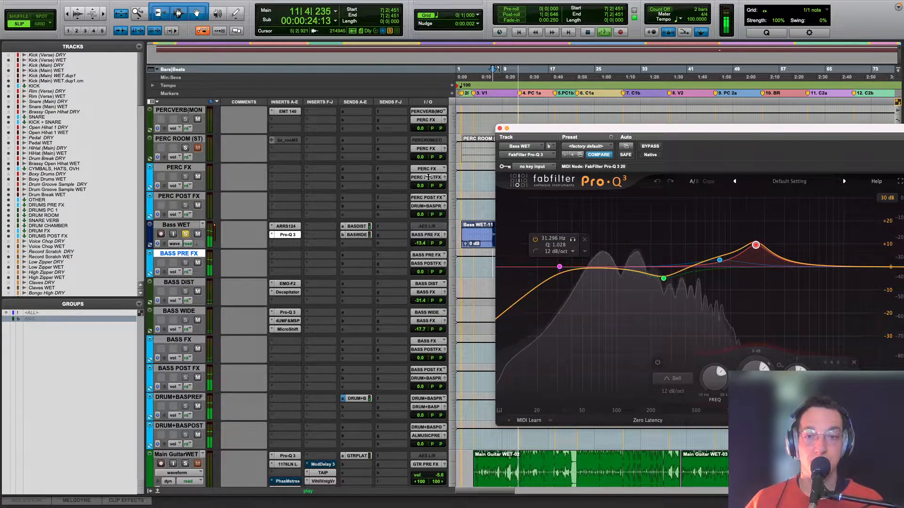
{"action": "key", "text": "space"}
{"action": "left_click", "coordinate": [499, 128]}
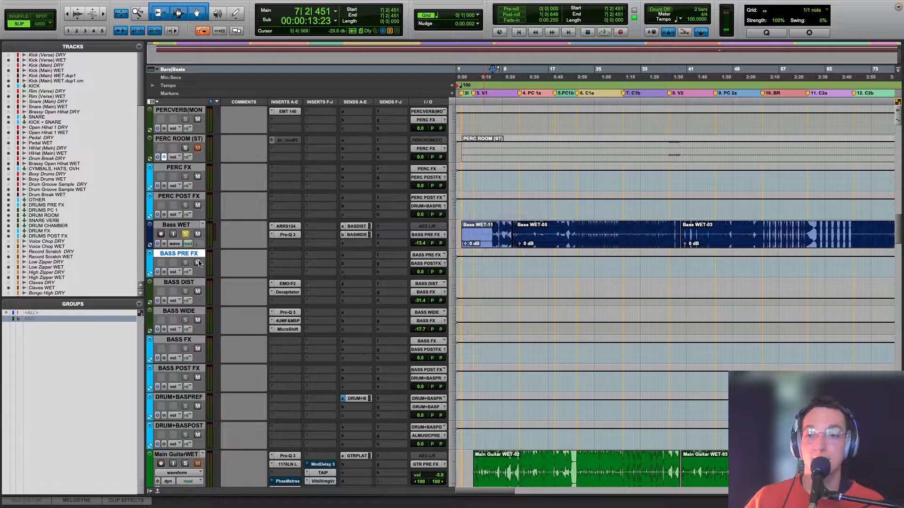
Step: Mute BASS PRE FX and BASS WIDE, and play BASS DIST alone from bar 12 with its volume raised
{"action": "left_click", "coordinate": [198, 263]}
{"action": "key", "text": "space"}
{"action": "left_click", "coordinate": [198, 320]}
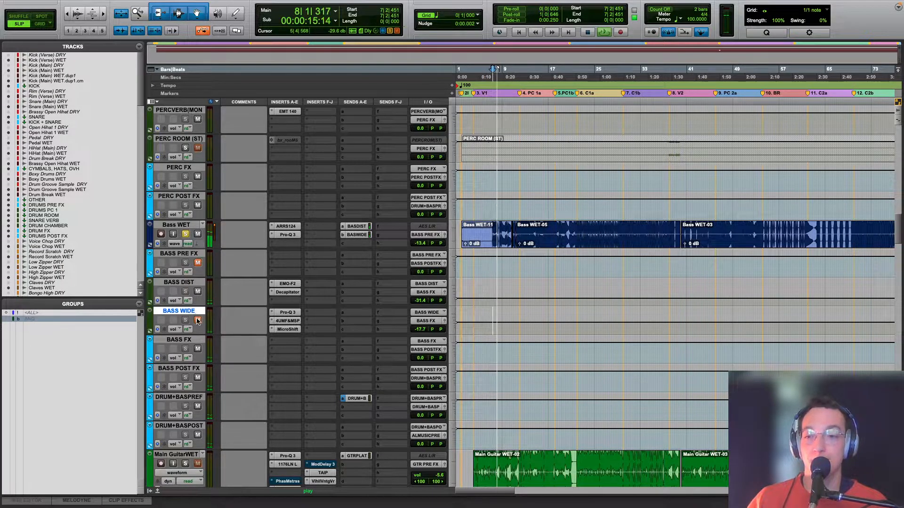
{"action": "key", "text": "space"}
{"action": "left_click", "coordinate": [519, 300]}
{"action": "key", "text": "space"}
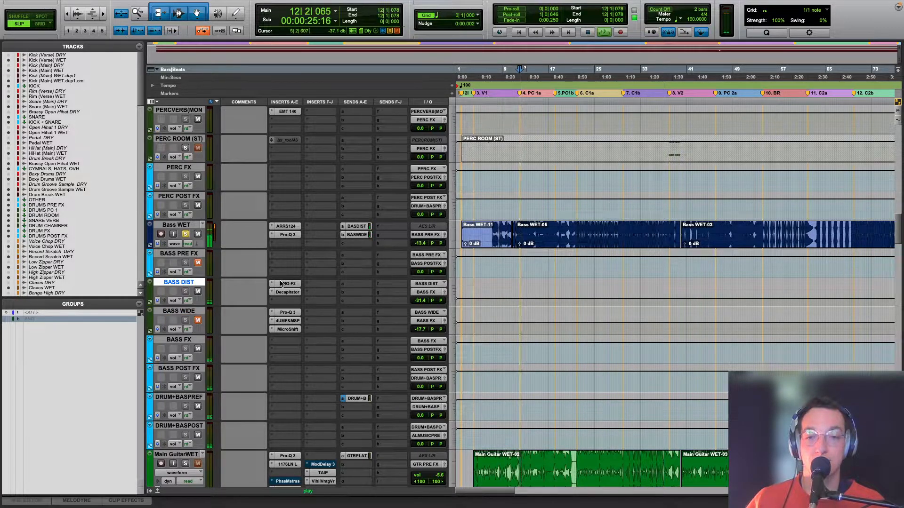
{"action": "left_click_drag", "start_coordinate": [516, 282], "coordinate": [516, 271]}
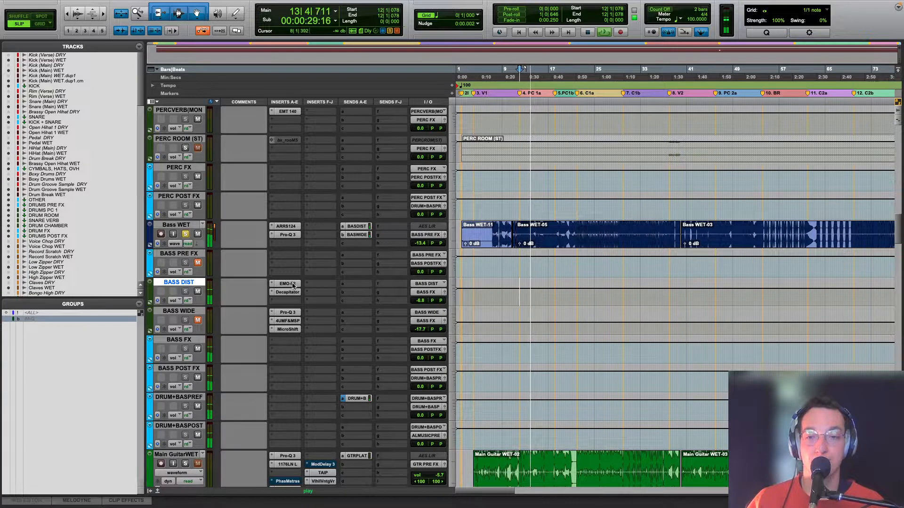
{"action": "key", "text": "space"}
Step: Inspect the EMO-F2 filter and Decapitator on BASS DIST, and play the distorted bass from bar 12
{"action": "left_click", "coordinate": [287, 283]}
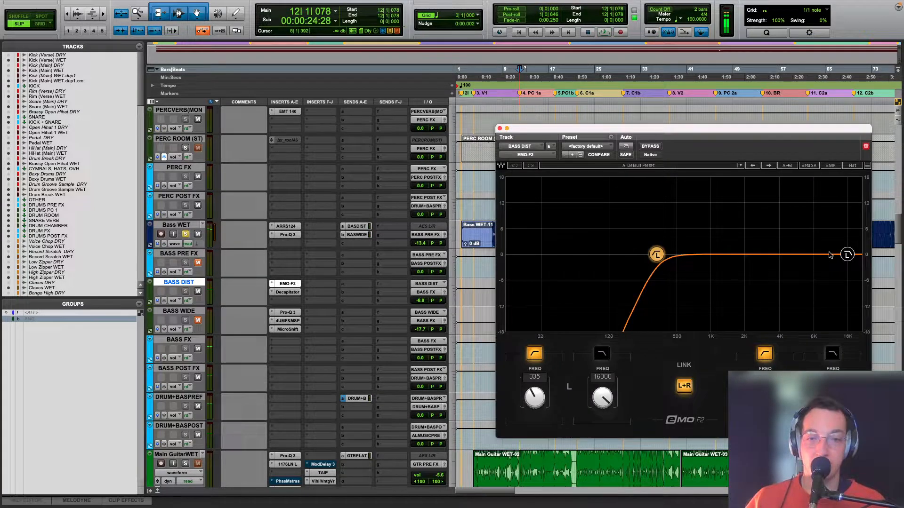
{"action": "left_click", "coordinate": [287, 292]}
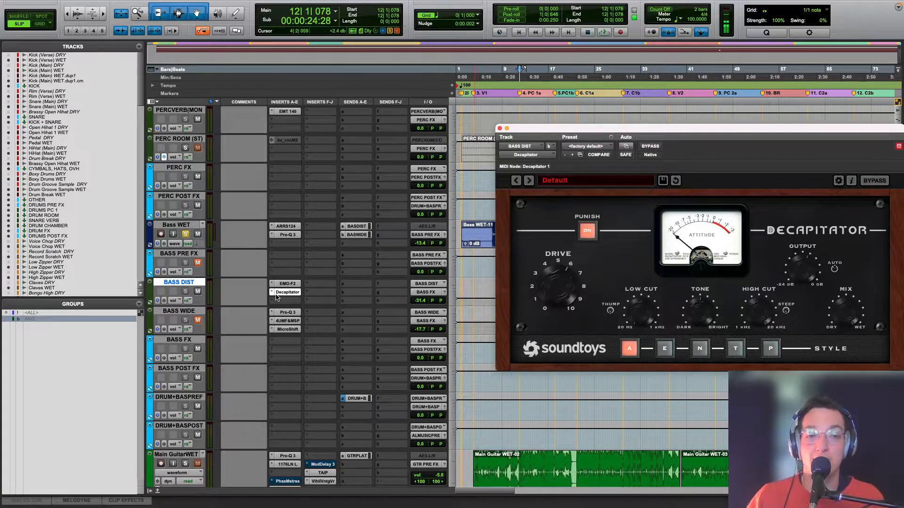
{"action": "key", "text": "space"}
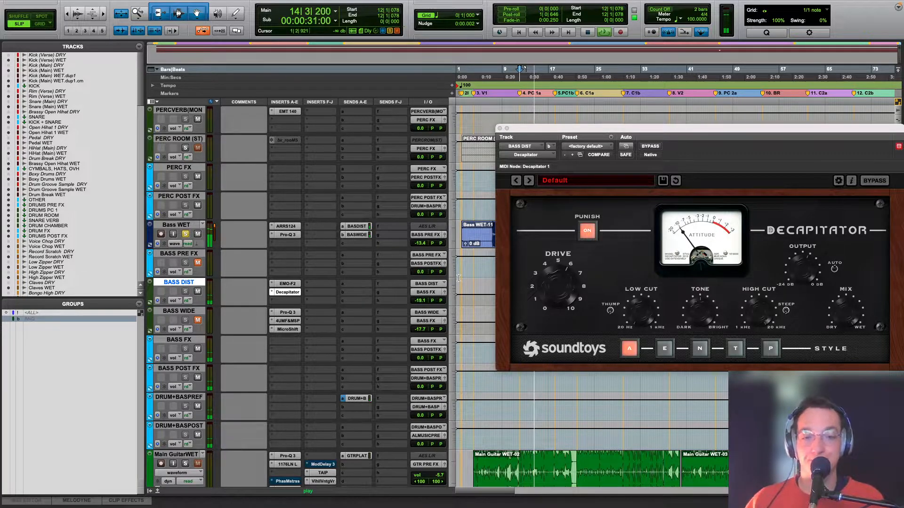
{"action": "key", "text": "space"}
{"action": "key", "text": "space"}
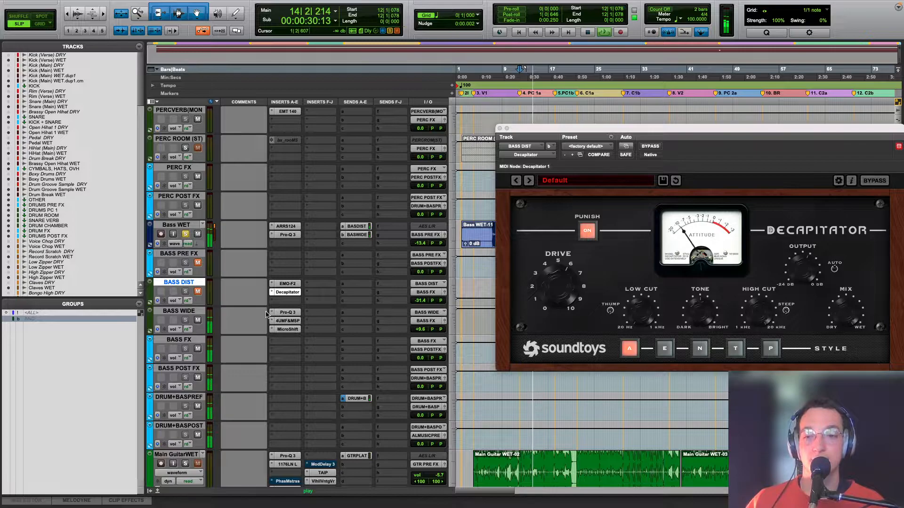
Step: Play BASS WIDE at +9.6 dB with BASS DIST muted, and inspect its Pro-Q 3 and 4U Meter Fader & MS-Pan inserts
{"action": "key", "text": "space"}
{"action": "left_click", "coordinate": [282, 314]}
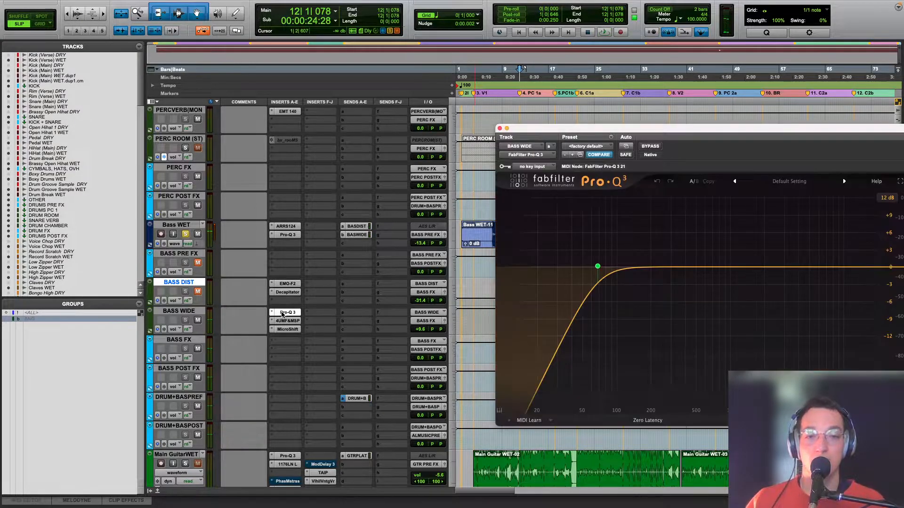
{"action": "left_click", "coordinate": [287, 321]}
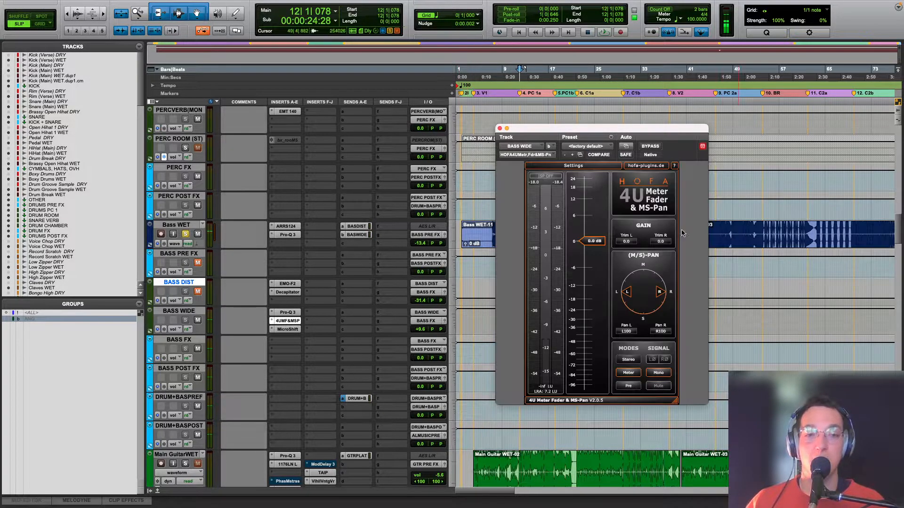
Step: Open MicroShift on BASS WIDE, listen to the widened bass from bar 12, and return the track volume to -17.7 dB
{"action": "left_click", "coordinate": [292, 330]}
{"action": "key", "text": "space"}
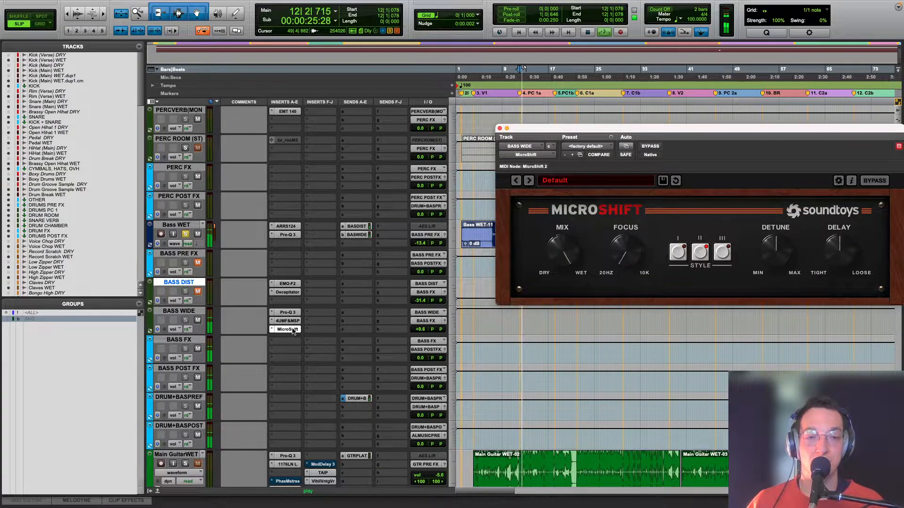
{"action": "left_click", "coordinate": [292, 330], "text": "super"}
{"action": "left_click", "coordinate": [292, 329], "text": "super"}
{"action": "key", "text": "space"}
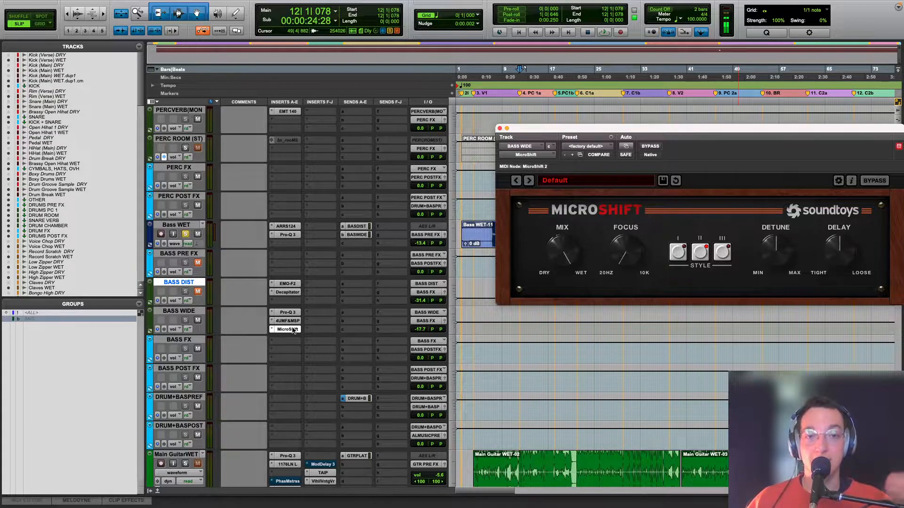
Step: Unmute BASS DIST and BASS PRE FX to hear the complete bass during playback, close MicroShift, stop, and select Bass WET
{"action": "left_click", "coordinate": [198, 291]}
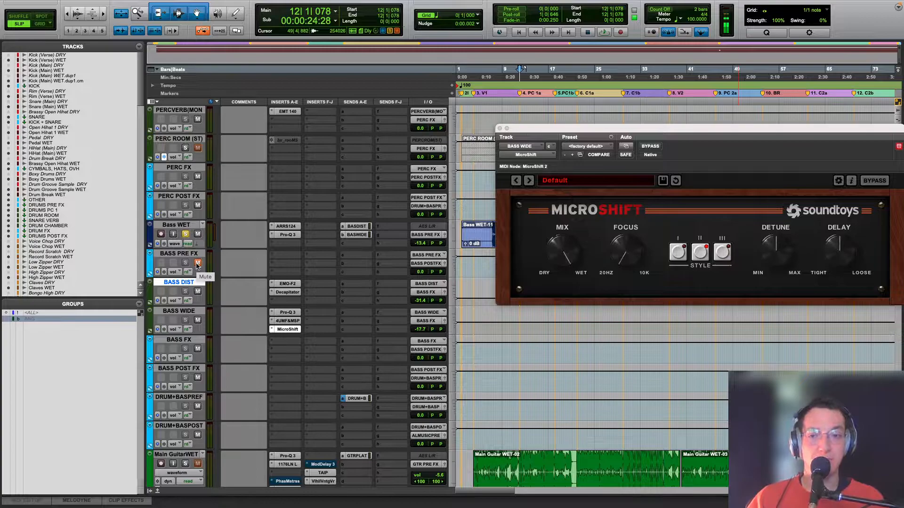
{"action": "key", "text": "space"}
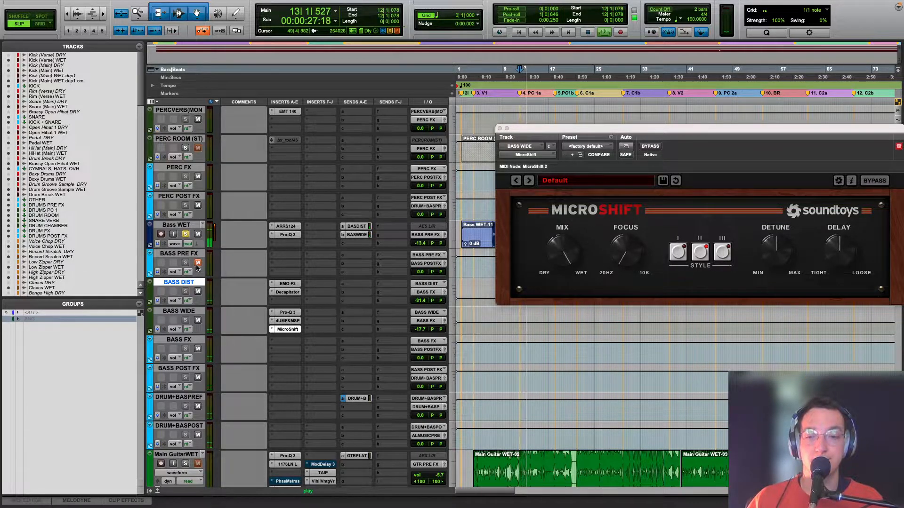
{"action": "left_click", "coordinate": [197, 264]}
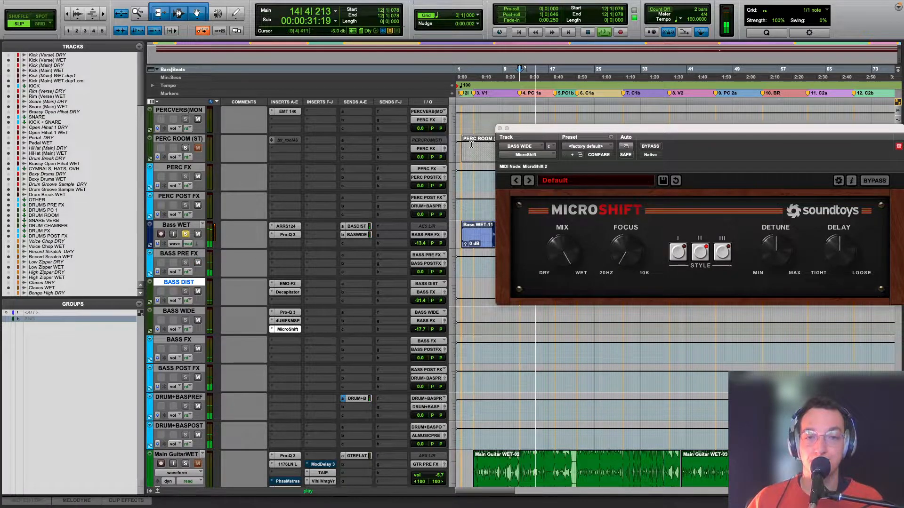
{"action": "left_click", "coordinate": [500, 128]}
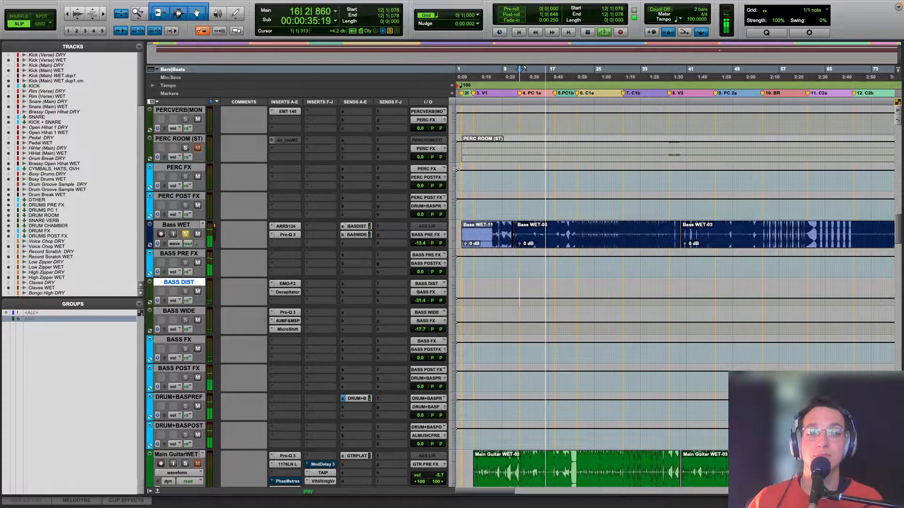
{"action": "key", "text": "space"}
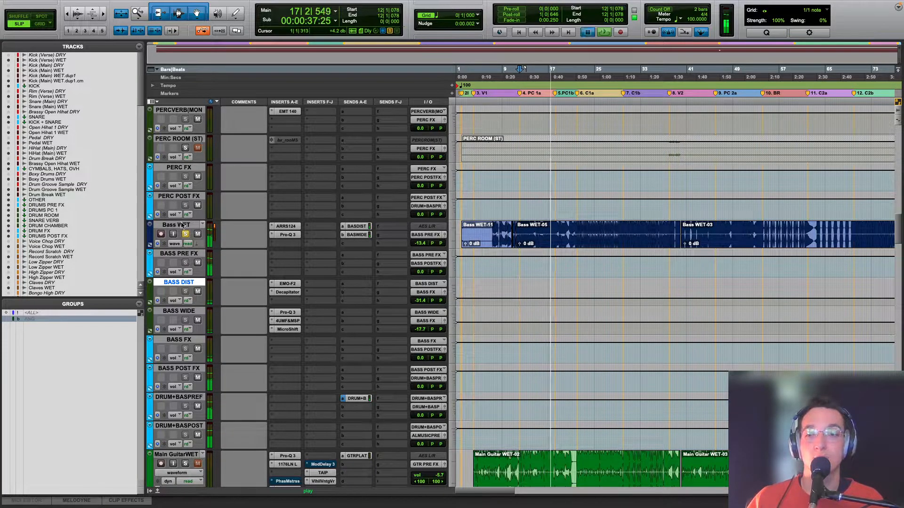
{"action": "left_click", "coordinate": [182, 225]}
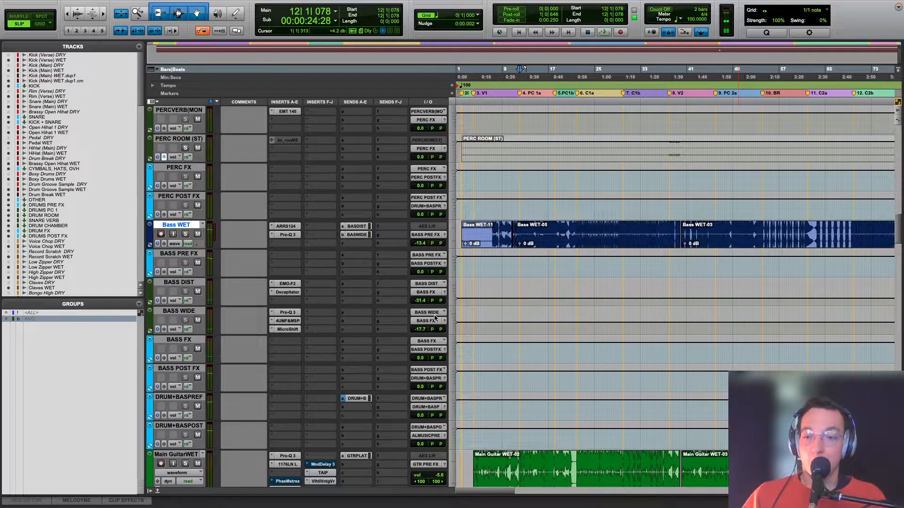
Step: Solo Voice Chop WET and play it from bar 2, widening the timeline zoom around the intro
{"action": "scroll", "coordinate": [373, 318], "scroll_direction": "up", "scroll_amount": 15}
{"action": "scroll", "coordinate": [373, 319], "scroll_direction": "up", "scroll_amount": 2}
{"action": "left_click", "coordinate": [468, 212]}
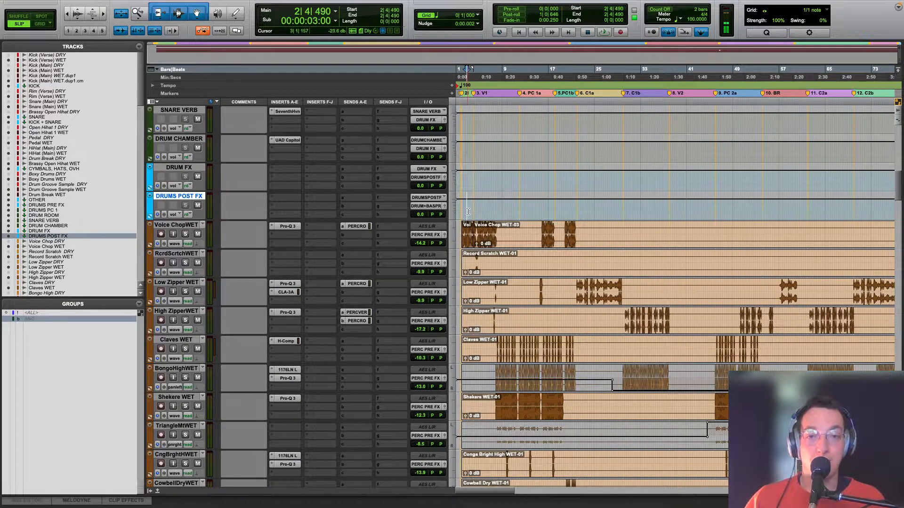
{"action": "key", "text": "r"}
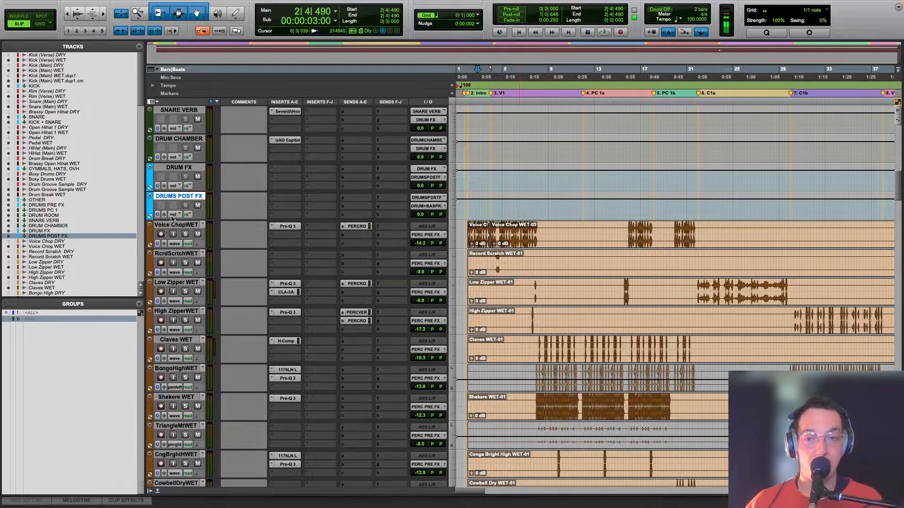
{"action": "left_click", "coordinate": [185, 234]}
{"action": "key", "text": "space"}
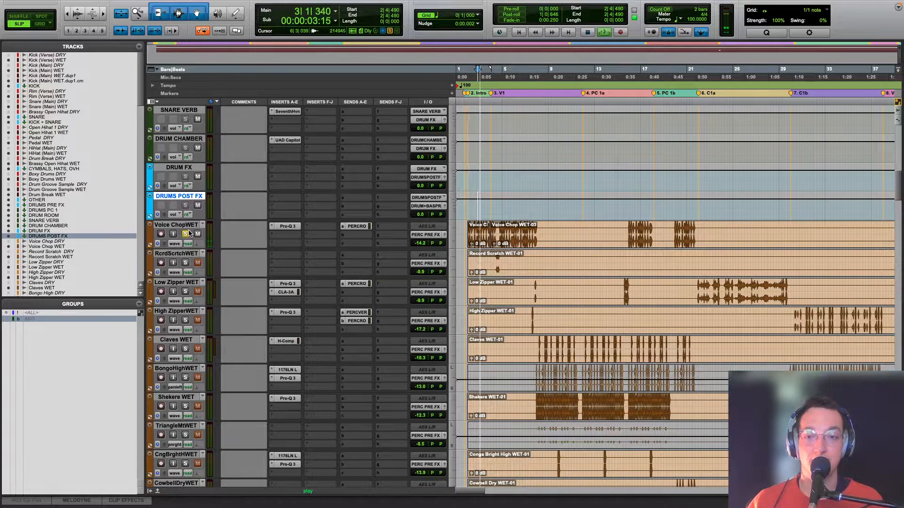
Step: Open Pro-Q 3 on Voice Chop WET, stop playback, and inspect its low-cut and high-cut bands
{"action": "left_click", "coordinate": [283, 226]}
{"action": "key", "text": "space"}
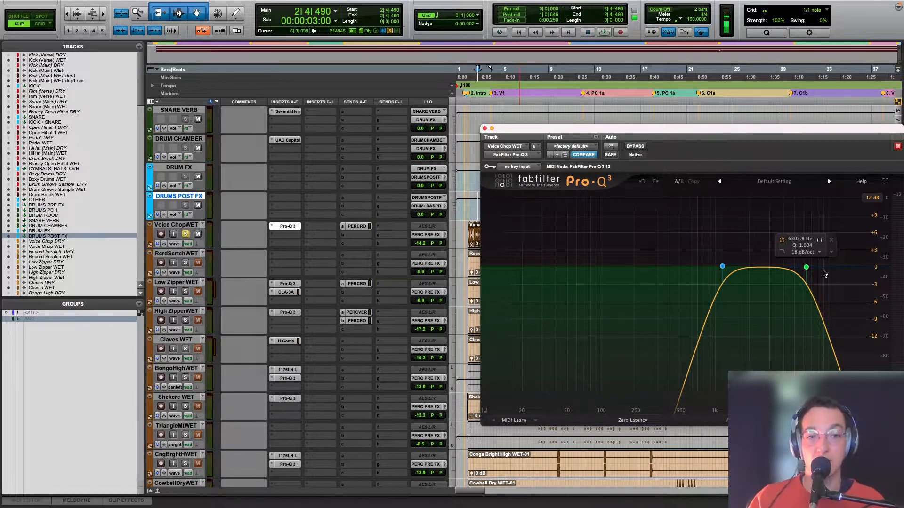
{"action": "left_click", "coordinate": [754, 265]}
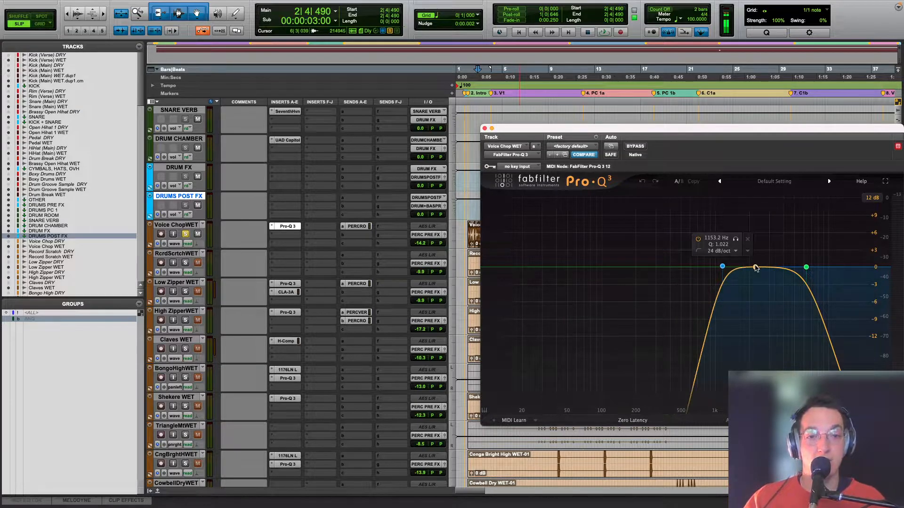
Step: Open the Voice Chop WET send to PERC ROOM, locate that reverb return among the percussion buses, and close the send window
{"action": "left_click", "coordinate": [357, 226]}
{"action": "left_click", "coordinate": [287, 225]}
{"action": "scroll", "coordinate": [288, 319], "scroll_direction": "down", "scroll_amount": 10}
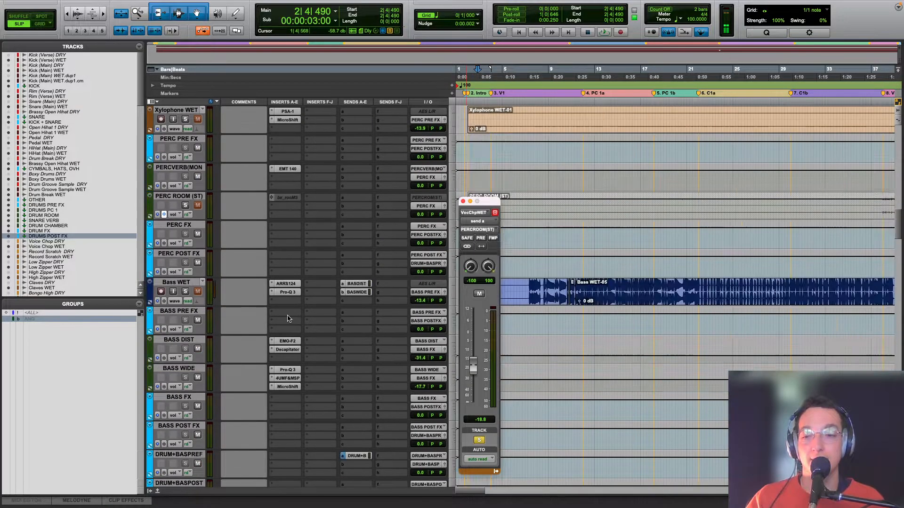
{"action": "scroll", "coordinate": [288, 318], "scroll_direction": "up", "scroll_amount": 1}
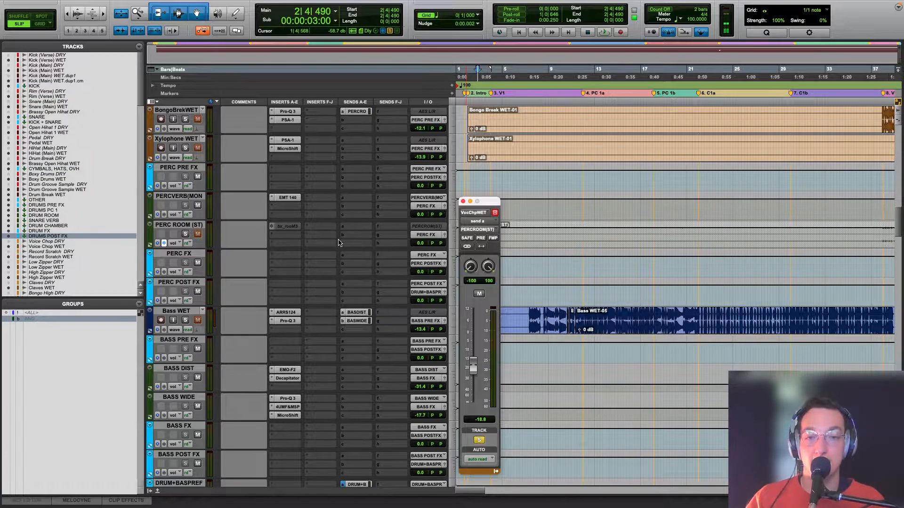
{"action": "scroll", "coordinate": [340, 242], "scroll_direction": "up", "scroll_amount": 8}
{"action": "scroll", "coordinate": [338, 243], "scroll_direction": "down", "scroll_amount": 11}
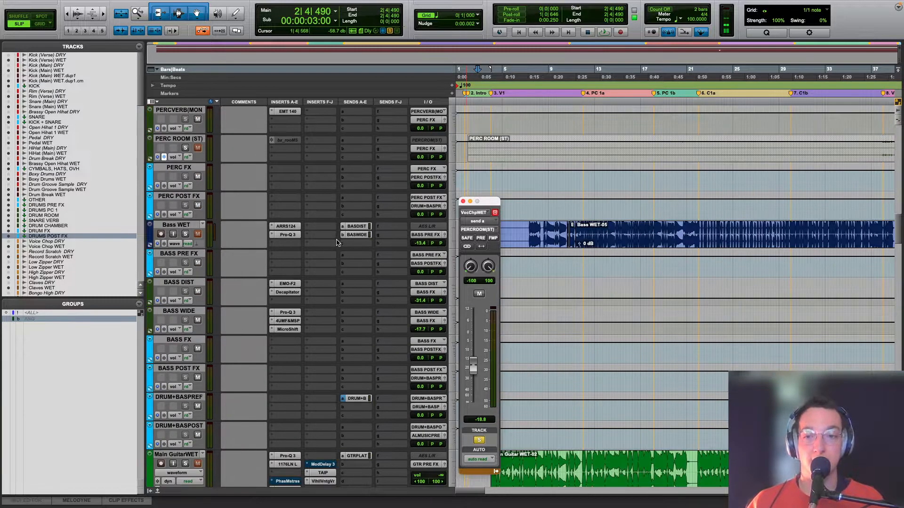
{"action": "scroll", "coordinate": [272, 153], "scroll_direction": "up", "scroll_amount": 8}
{"action": "scroll", "coordinate": [258, 204], "scroll_direction": "down", "scroll_amount": 5}
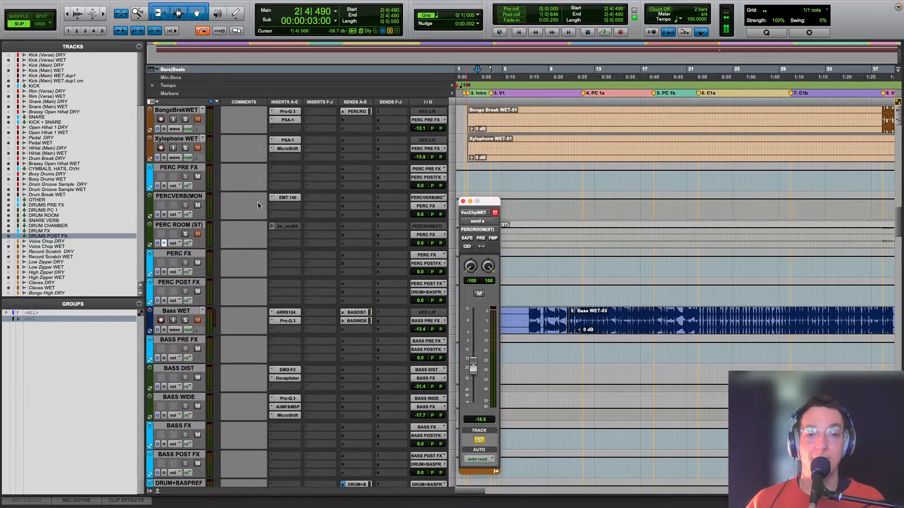
{"action": "left_click", "coordinate": [463, 202]}
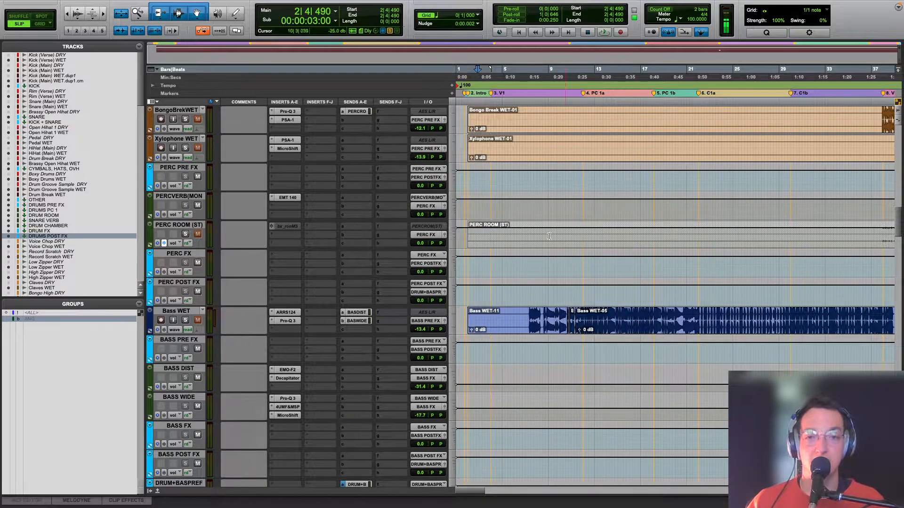
Step: Solo Record Scratch WET and audition the scratch from bar 4
{"action": "key", "text": "r"}
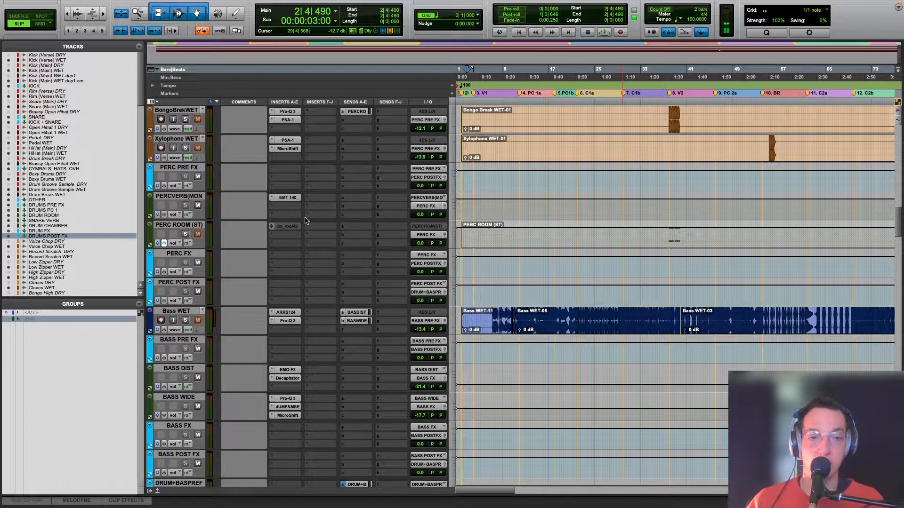
{"action": "scroll", "coordinate": [297, 230], "scroll_direction": "up", "scroll_amount": 5}
{"action": "scroll", "coordinate": [278, 354], "scroll_direction": "up", "scroll_amount": 8}
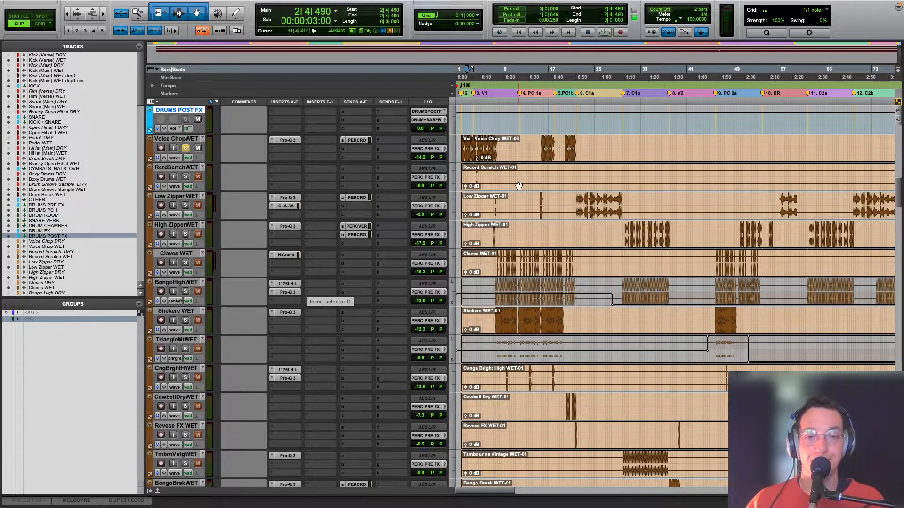
{"action": "left_click", "coordinate": [476, 170]}
{"action": "scroll", "coordinate": [476, 172], "scroll_direction": "down", "scroll_amount": 7}
{"action": "scroll", "coordinate": [472, 225], "scroll_direction": "up", "scroll_amount": 9}
{"action": "left_click", "coordinate": [185, 234]}
{"action": "key", "text": "space"}
Step: Solo Low Zipper WET, audition it from bar 22, and open its Pro-Q 3 to inspect the low cut
{"action": "key", "text": "space"}
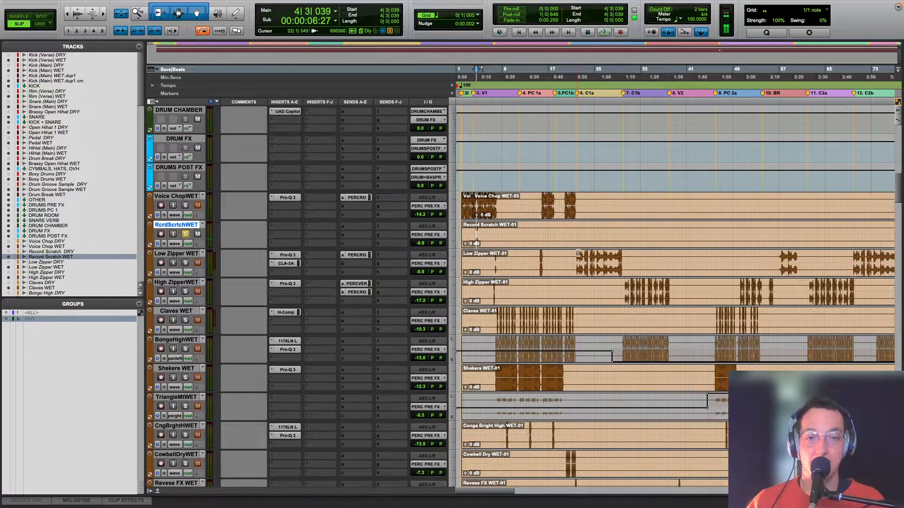
{"action": "left_click", "coordinate": [580, 256]}
{"action": "left_click", "coordinate": [187, 262]}
{"action": "key", "text": "space"}
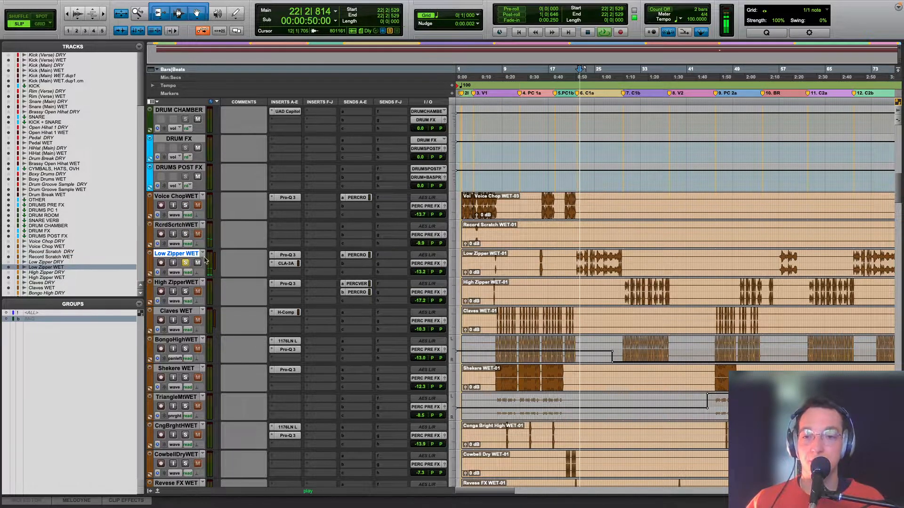
{"action": "left_click", "coordinate": [288, 254]}
Step: Open the CLA-3A on Low Zipper WET, watch its gain reduction during playback, and close the compressor
{"action": "key", "text": "space"}
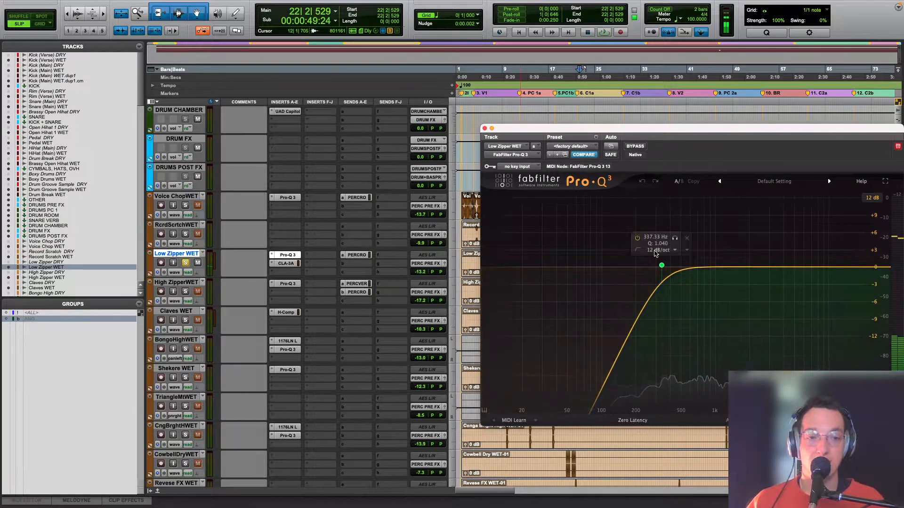
{"action": "left_click", "coordinate": [285, 263]}
{"action": "key", "text": "space"}
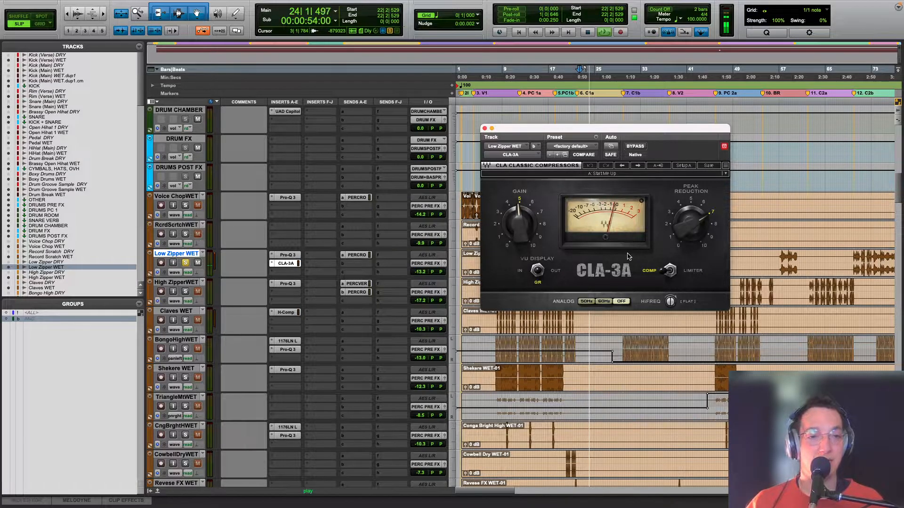
{"action": "key", "text": "space"}
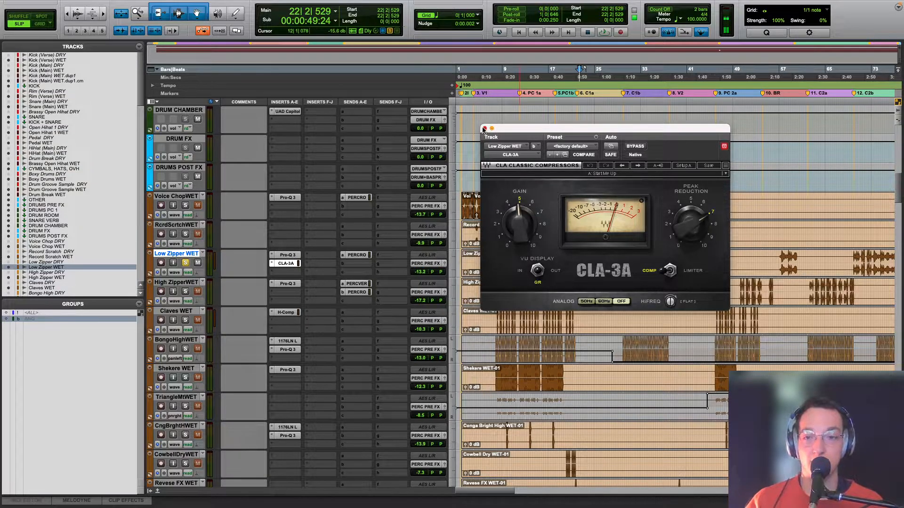
{"action": "left_click", "coordinate": [483, 129]}
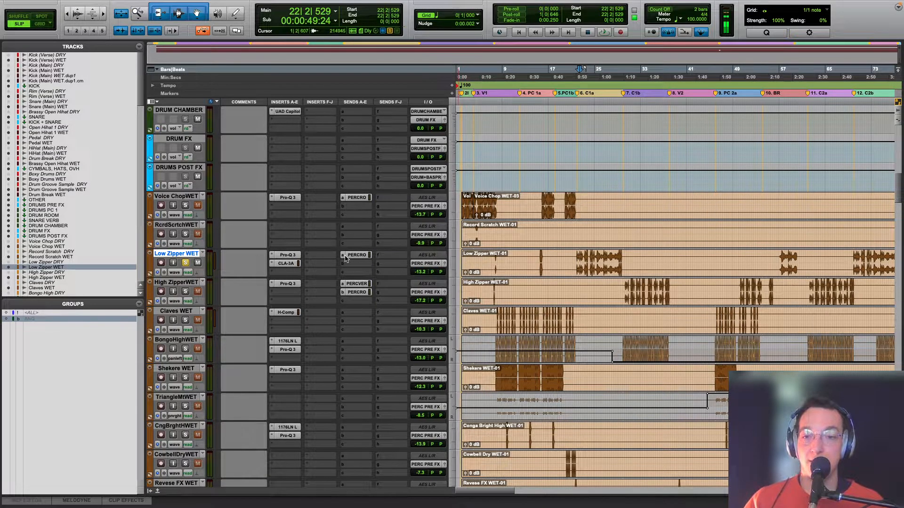
Step: Solo High Zipper WET, play it from bar 31, and check its Pro-Q 3 low cut before closing the plug-in
{"action": "key", "text": "r"}
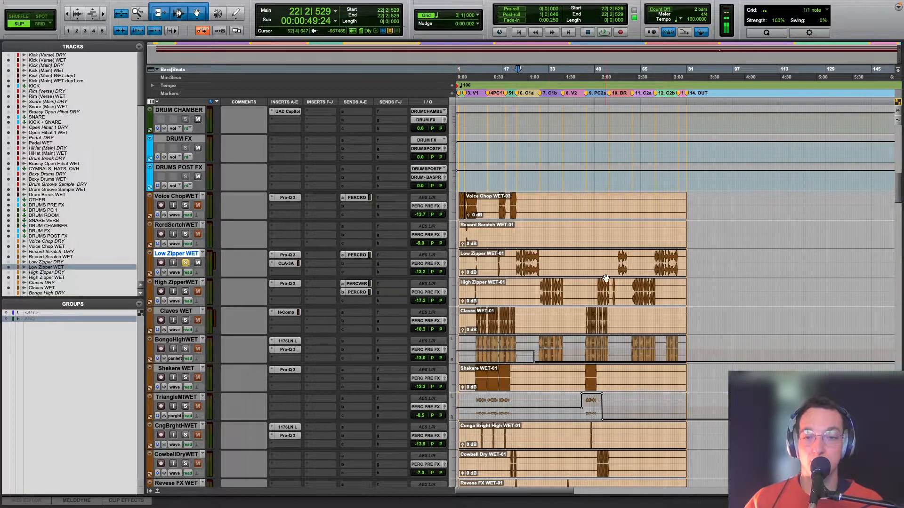
{"action": "left_click", "coordinate": [544, 286]}
{"action": "left_click", "coordinate": [185, 292]}
{"action": "key", "text": "space"}
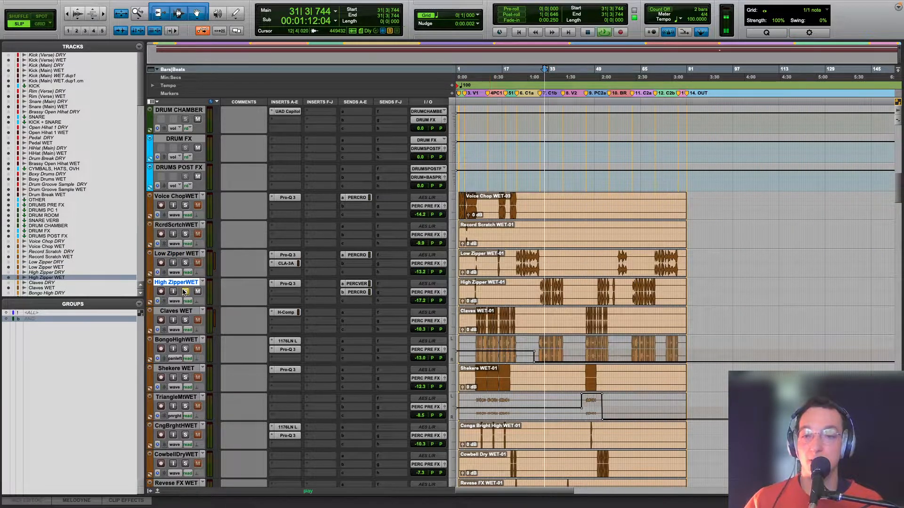
{"action": "left_click", "coordinate": [292, 284]}
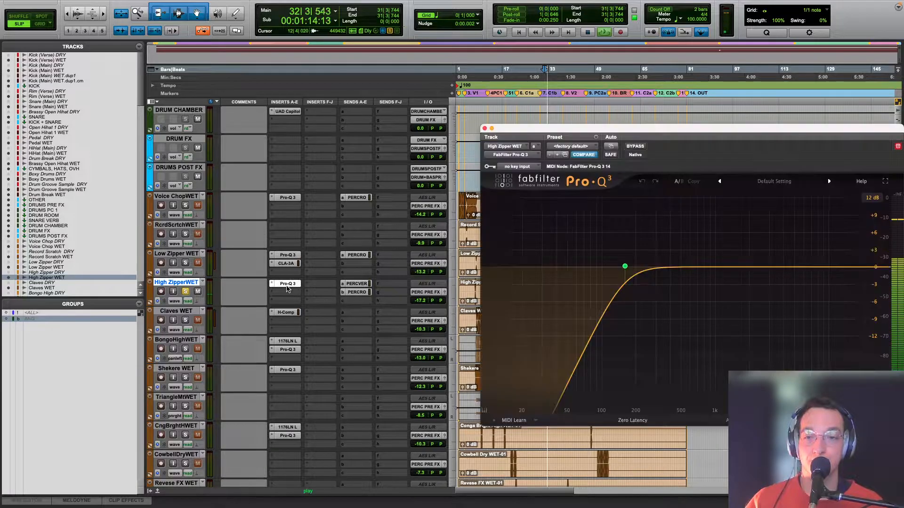
{"action": "left_click", "coordinate": [484, 128]}
Step: Show the send A level automation on High Zipper WET and play the automated section from bar 65
{"action": "scroll", "coordinate": [349, 286], "scroll_direction": "down", "scroll_amount": 10}
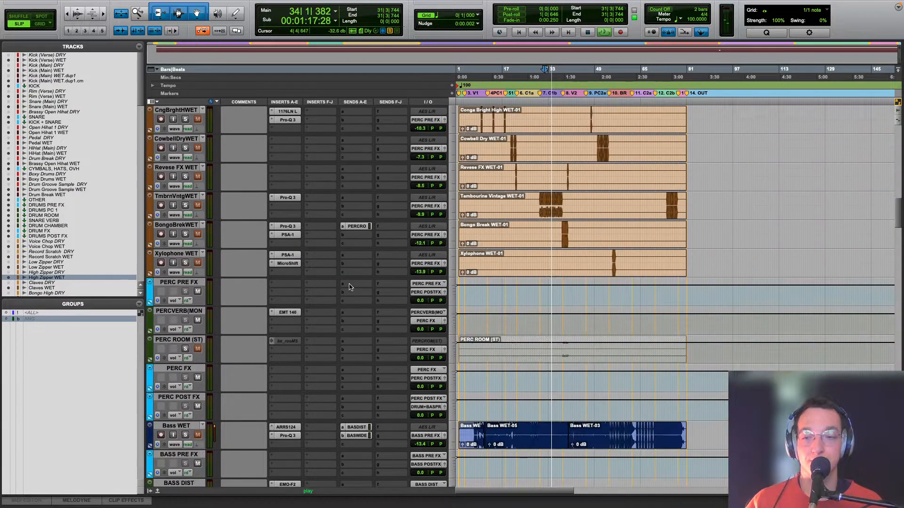
{"action": "scroll", "coordinate": [349, 287], "scroll_direction": "down", "scroll_amount": 1}
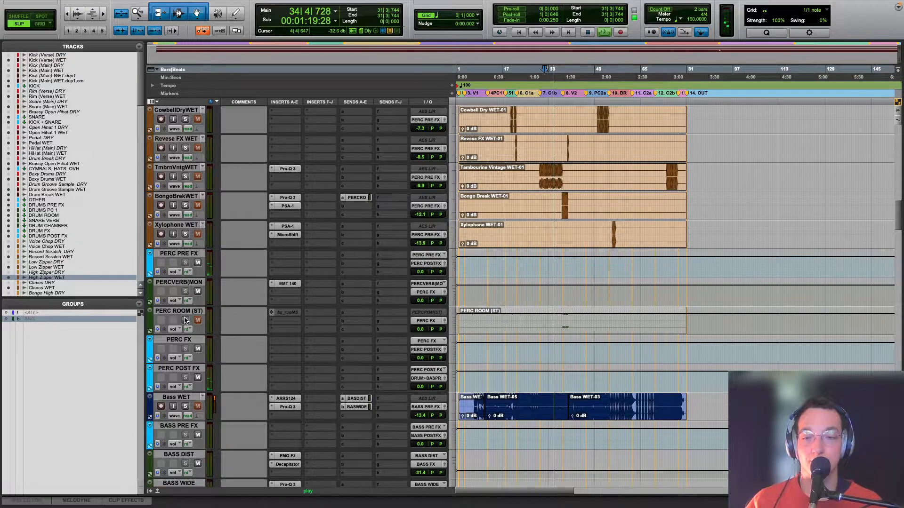
{"action": "scroll", "coordinate": [185, 320], "scroll_direction": "up", "scroll_amount": 10}
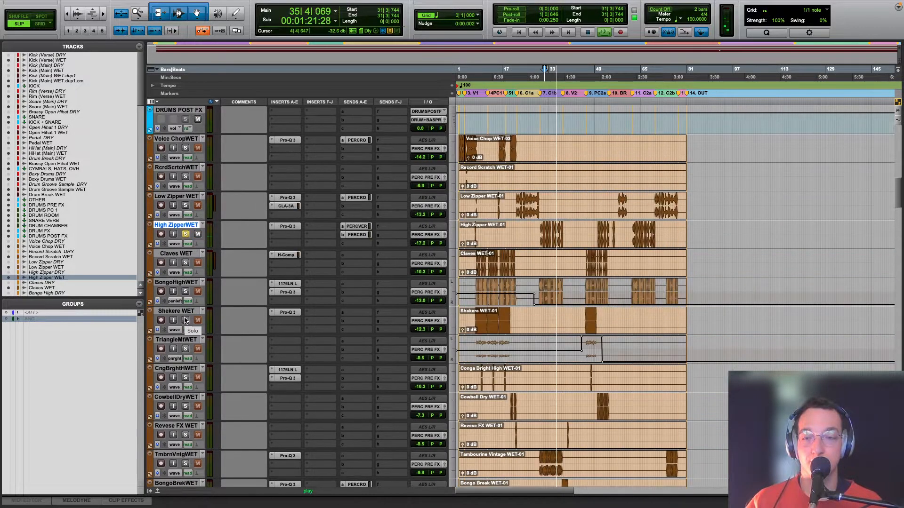
{"action": "key", "text": "space"}
{"action": "left_click", "coordinate": [175, 300]}
{"action": "mouse_move", "coordinate": [254, 292]}
{"action": "left_click", "coordinate": [291, 295]}
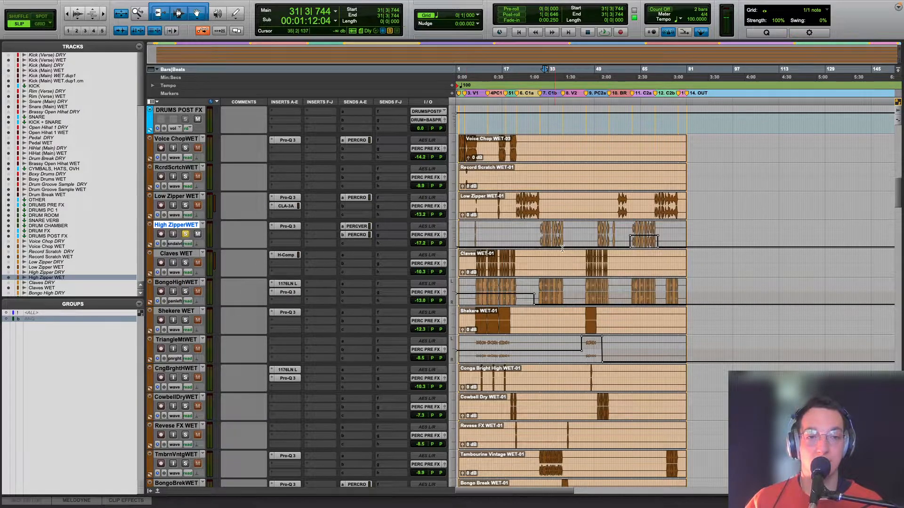
{"action": "left_click", "coordinate": [639, 260]}
{"action": "key", "text": "space"}
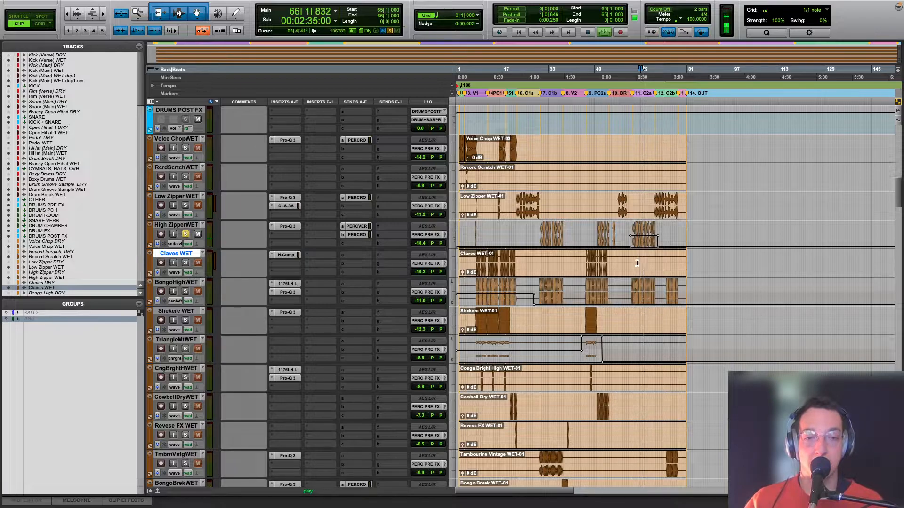
Step: Inspect the EMT 140 plate reverb on the mono PERCVERB bus during playback, close it, and stop
{"action": "scroll", "coordinate": [347, 247], "scroll_direction": "down", "scroll_amount": 4}
{"action": "scroll", "coordinate": [347, 246], "scroll_direction": "down", "scroll_amount": 5}
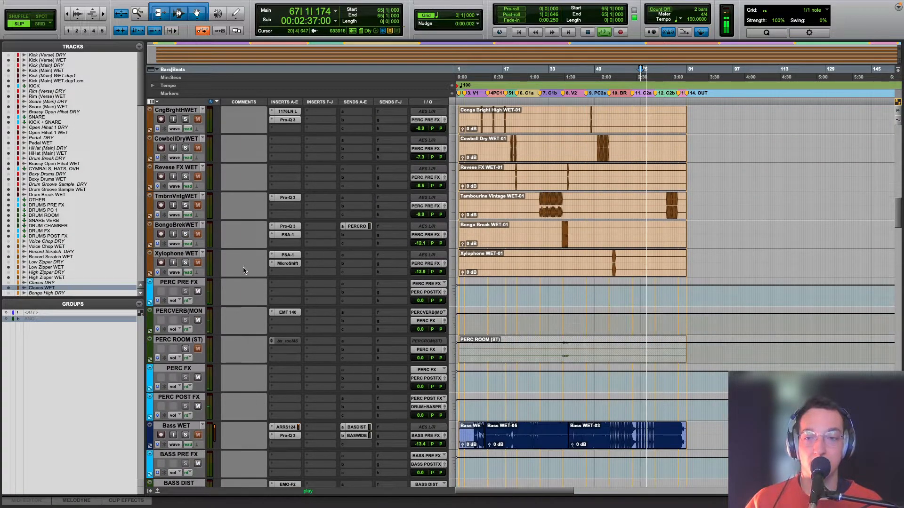
{"action": "left_click", "coordinate": [288, 312]}
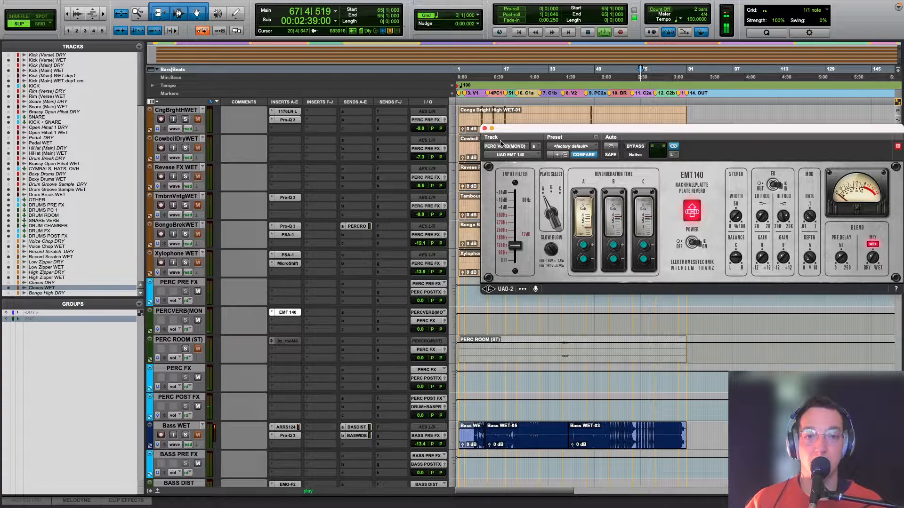
{"action": "left_click", "coordinate": [485, 128]}
{"action": "scroll", "coordinate": [591, 227], "scroll_direction": "up", "scroll_amount": 12}
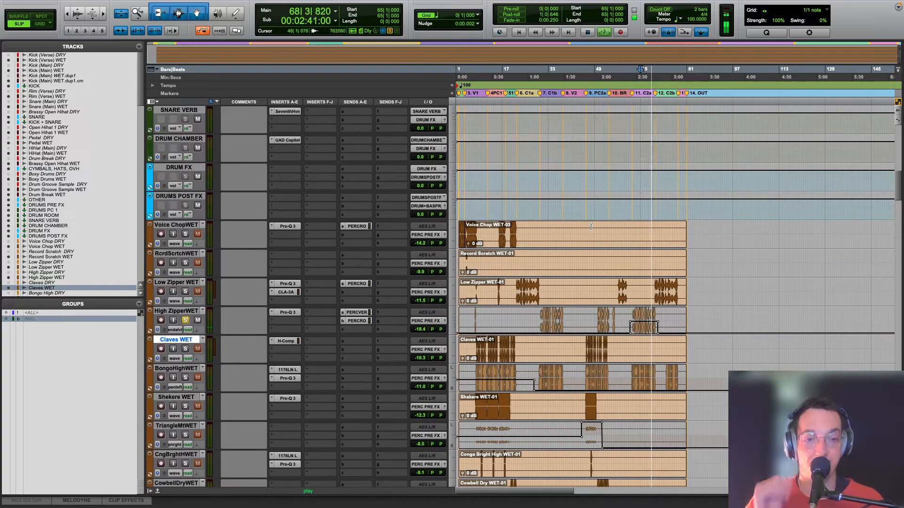
{"action": "key", "text": "space"}
Step: Solo Claves WET and audition the claves from the end of bar 7
{"action": "left_click", "coordinate": [479, 349]}
{"action": "left_click", "coordinate": [185, 348]}
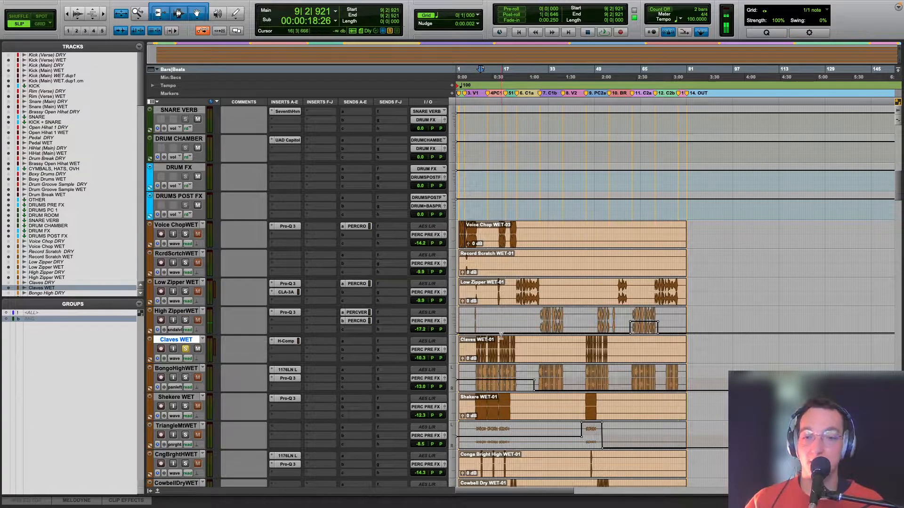
{"action": "key", "text": "t"}
{"action": "key", "text": "t"}
{"action": "left_click", "coordinate": [537, 342]}
{"action": "key", "text": "space"}
{"action": "key", "text": "space"}
{"action": "key", "text": "space"}
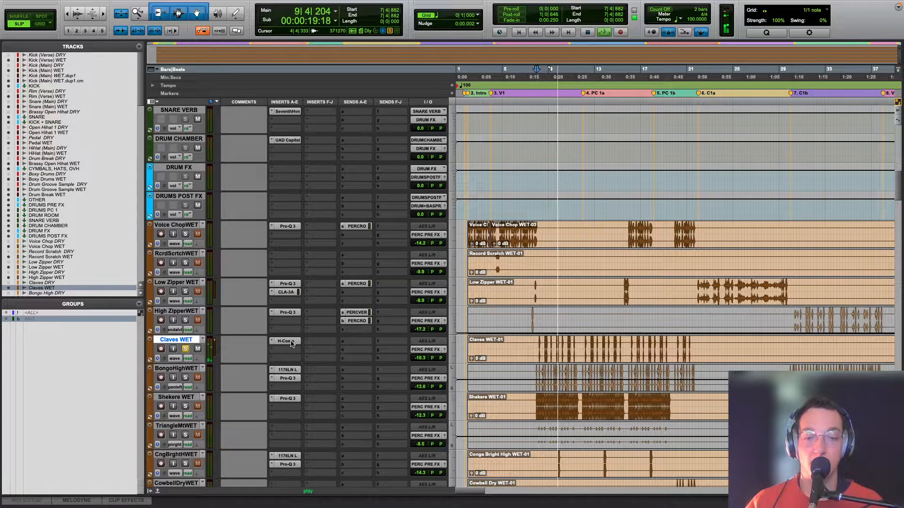
Step: Open H-Comp on Claves WET, examine its compression during playback, undo the threshold nudge, and close the plug-in
{"action": "left_click", "coordinate": [291, 344]}
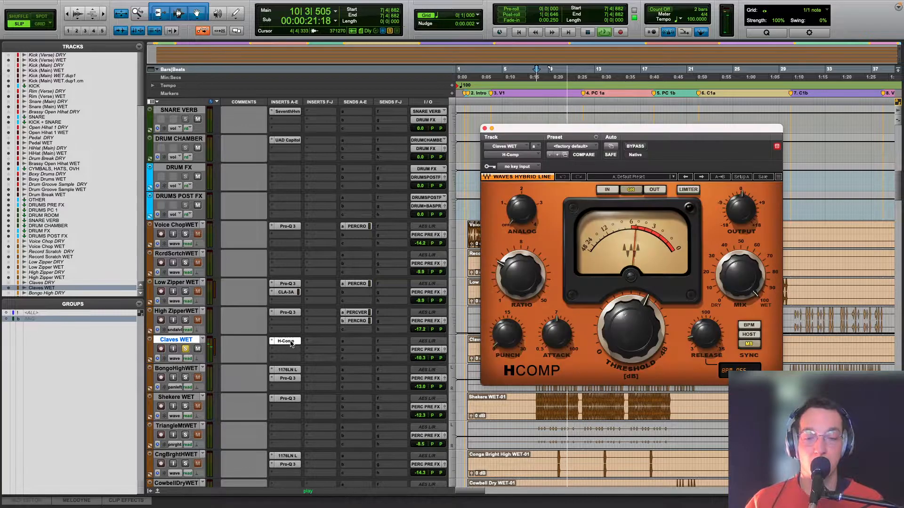
{"action": "key", "text": "space"}
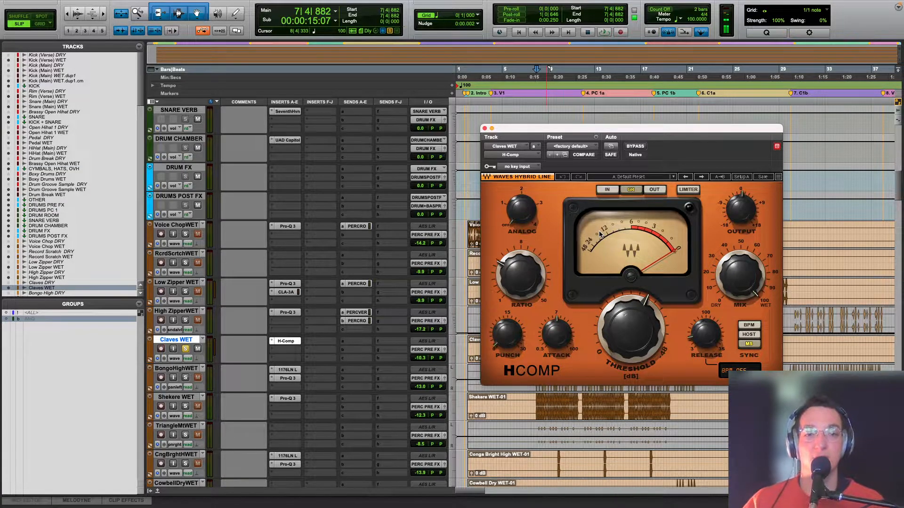
{"action": "scroll", "coordinate": [629, 325], "scroll_direction": "up", "scroll_amount": 1}
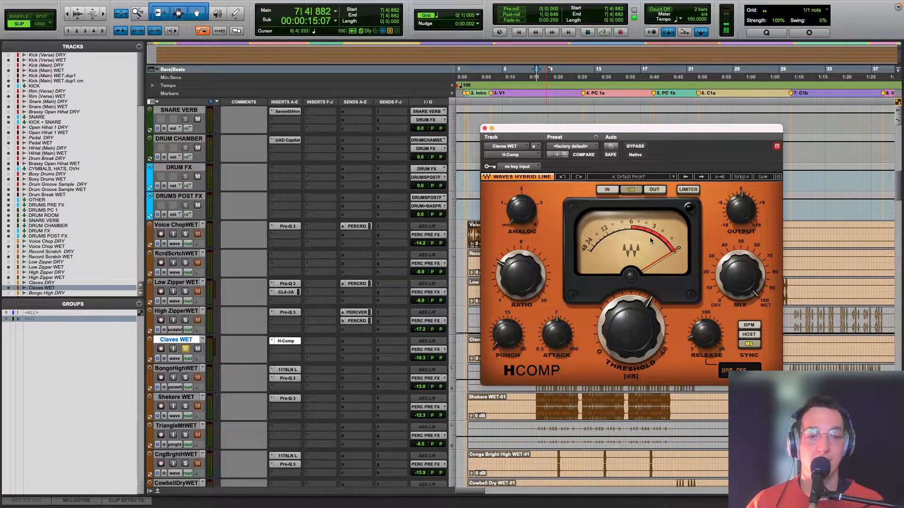
{"action": "left_click", "coordinate": [561, 177]}
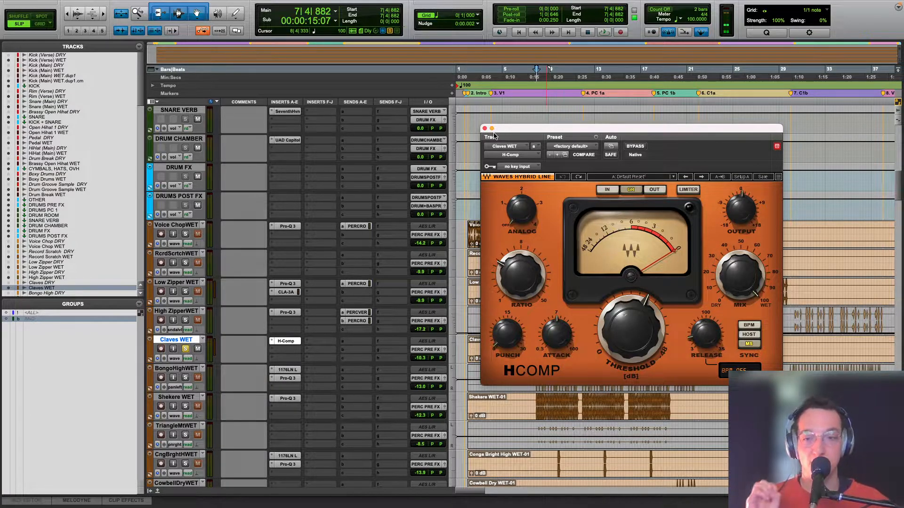
{"action": "key", "text": "space"}
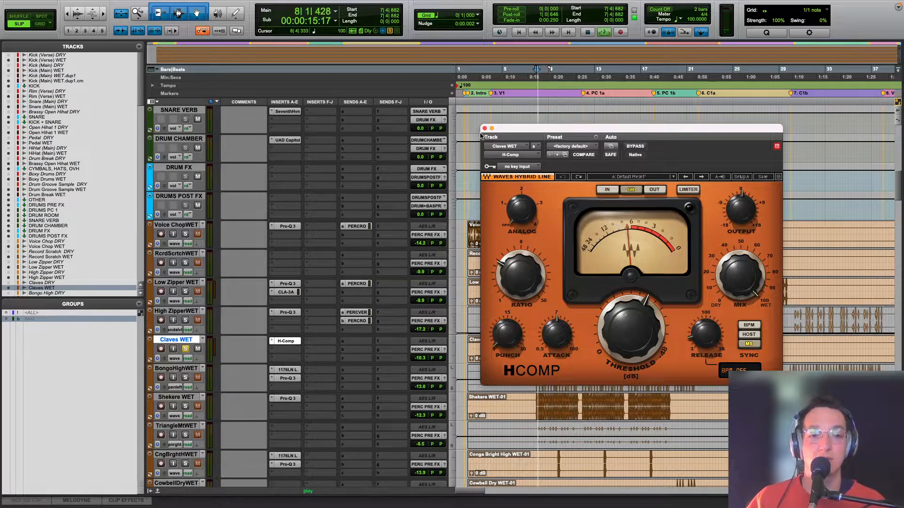
{"action": "left_click", "coordinate": [484, 128]}
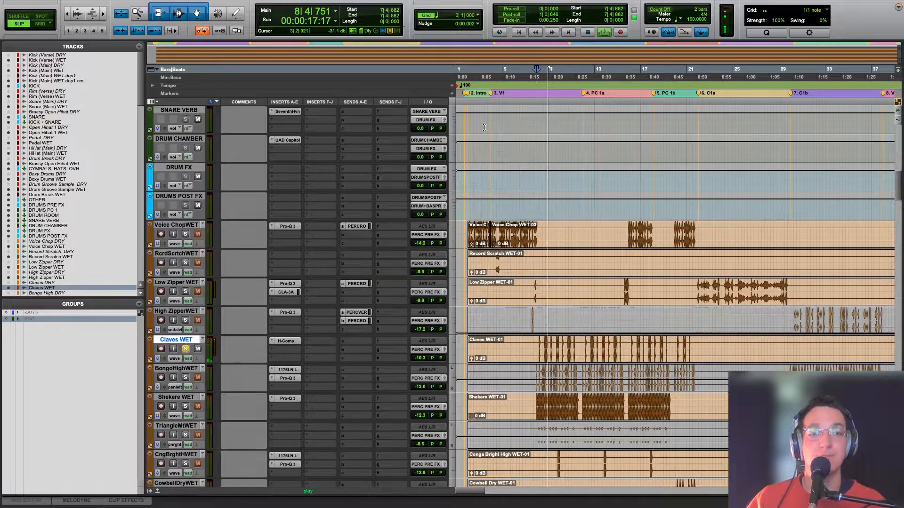
Step: Solo Bongo High WET in place of the claves and audition it from bar 7
{"action": "left_click", "coordinate": [186, 377]}
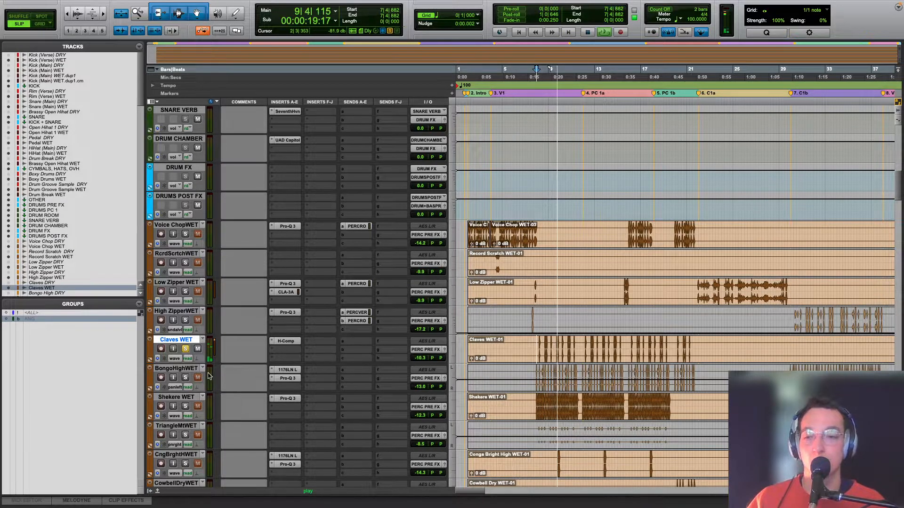
{"action": "key", "text": "space"}
{"action": "key", "text": "space"}
{"action": "key", "text": "space"}
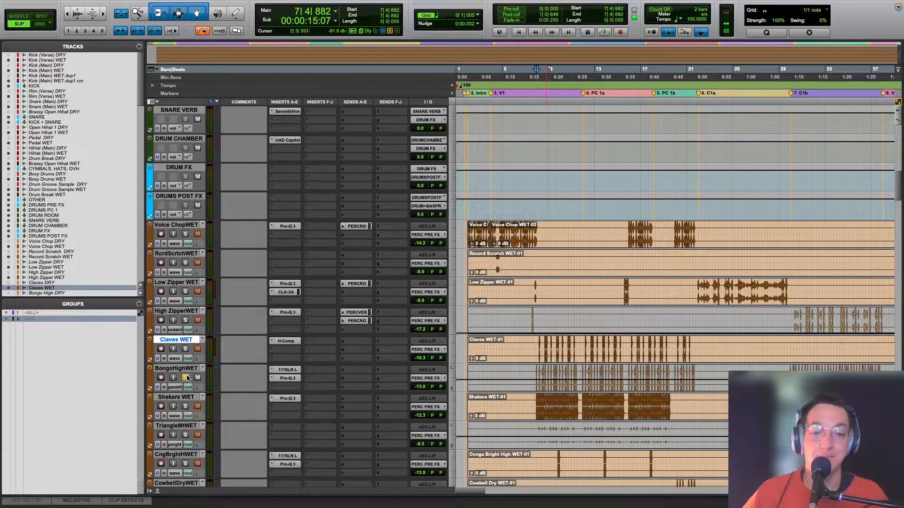
{"action": "key", "text": "t"}
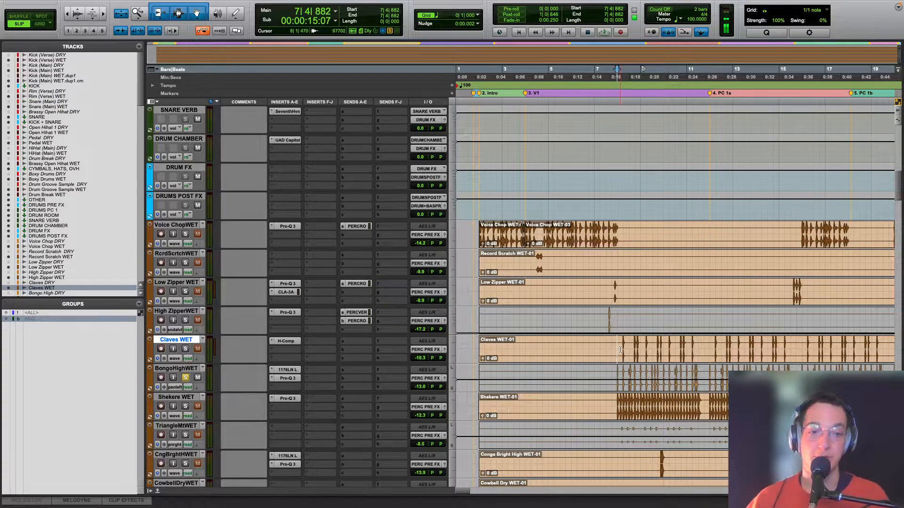
Step: Compare Claves WET with Bongo High WET by soloing each in turn during playback
{"action": "left_click", "coordinate": [187, 349]}
{"action": "key", "text": "space"}
{"action": "key", "text": "r"}
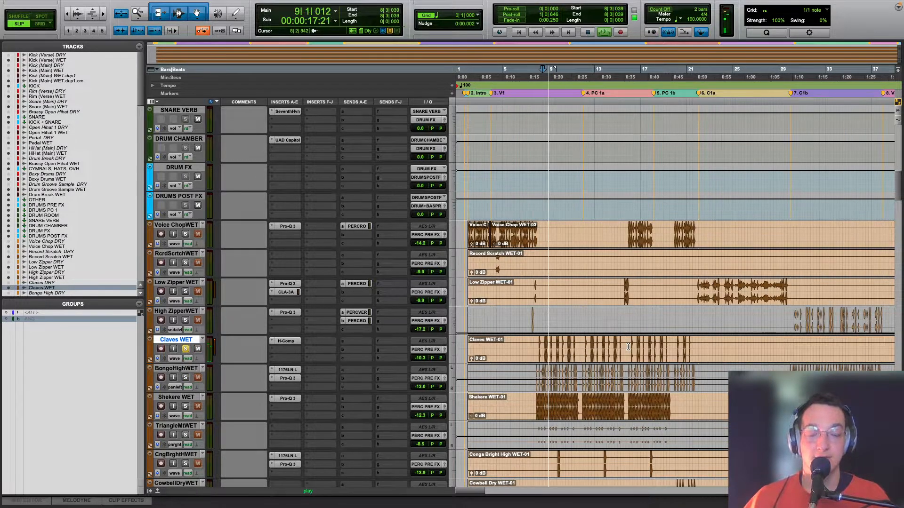
{"action": "left_click", "coordinate": [186, 378]}
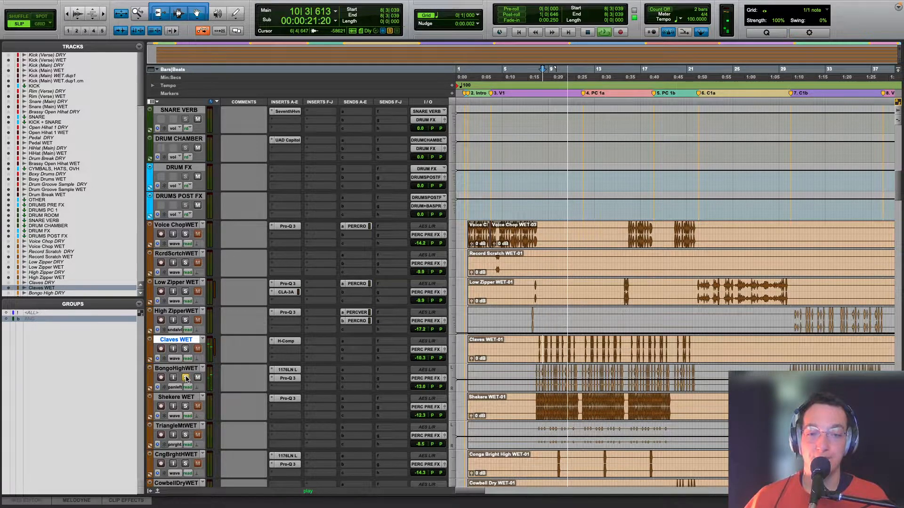
{"action": "key", "text": "r"}
{"action": "key", "text": "space"}
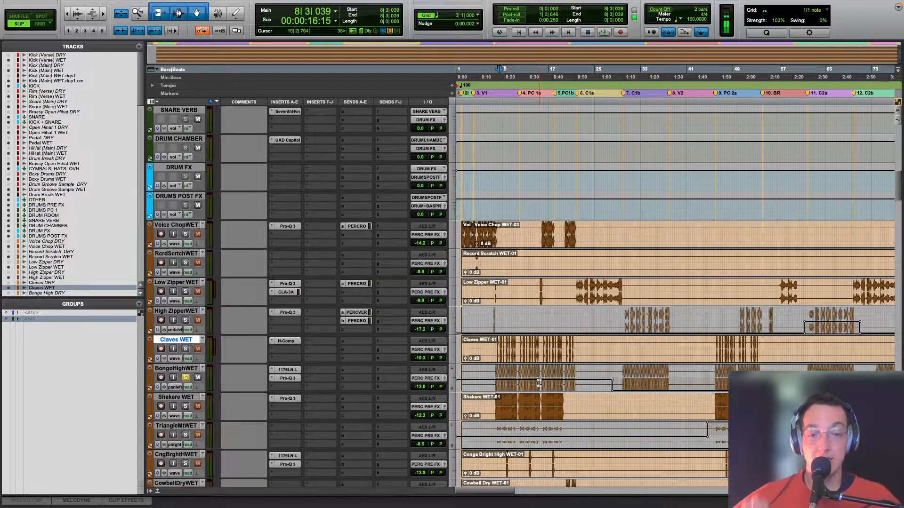
Step: Switch Claves WET to its right-pan automation view and select the passage from bar 7 to bar 26
{"action": "left_click", "coordinate": [178, 358]}
{"action": "left_click", "coordinate": [191, 399]}
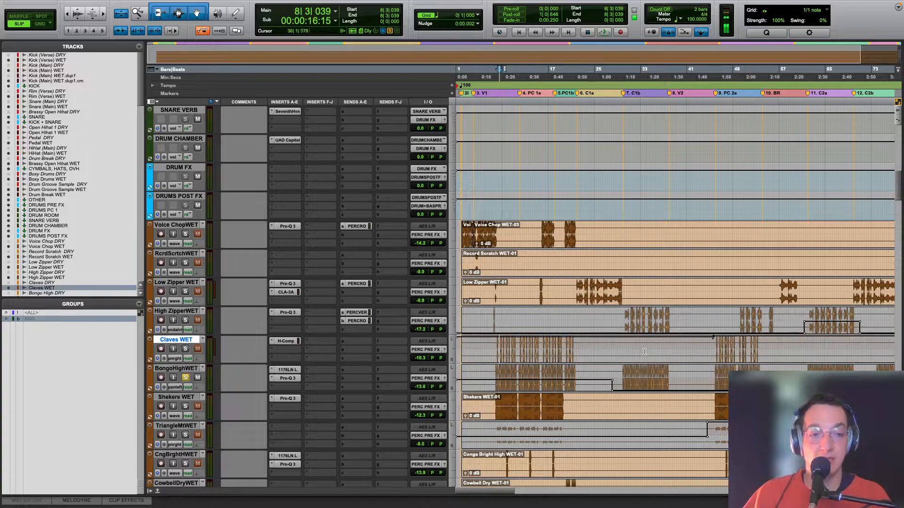
{"action": "left_click_drag", "start_coordinate": [493, 351], "coordinate": [604, 352]}
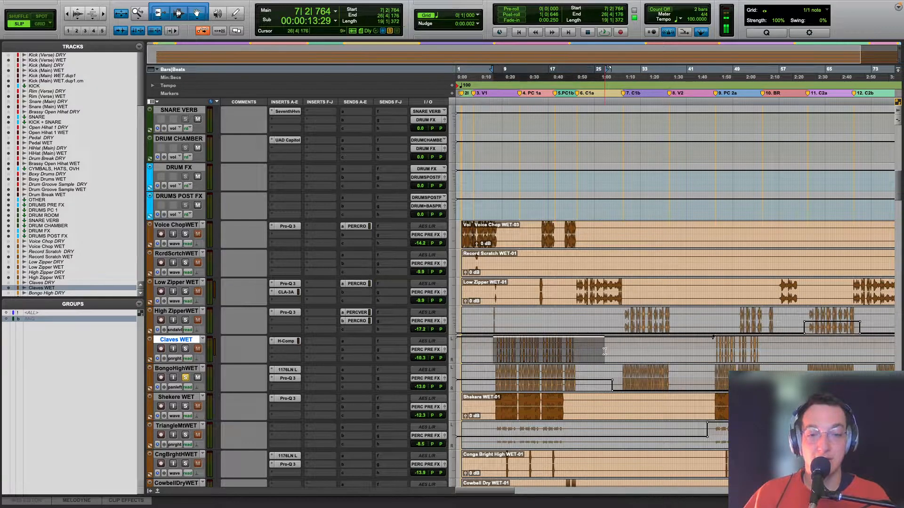
Step: Solo Claves WET and audition its panning from bar 17 and from the start of PC 2a at bar 46
{"action": "left_click", "coordinate": [552, 352]}
{"action": "key", "text": "space"}
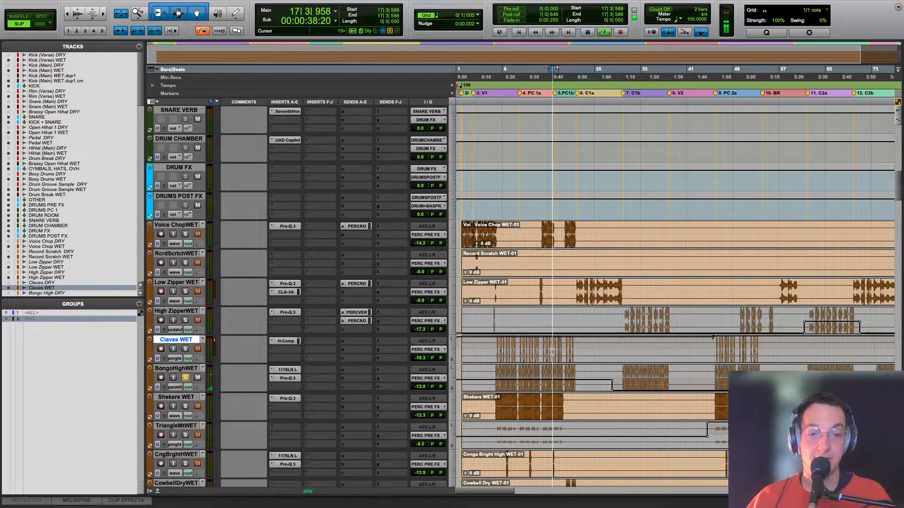
{"action": "key", "text": "space"}
{"action": "left_click", "coordinate": [185, 349]}
{"action": "key", "text": "space"}
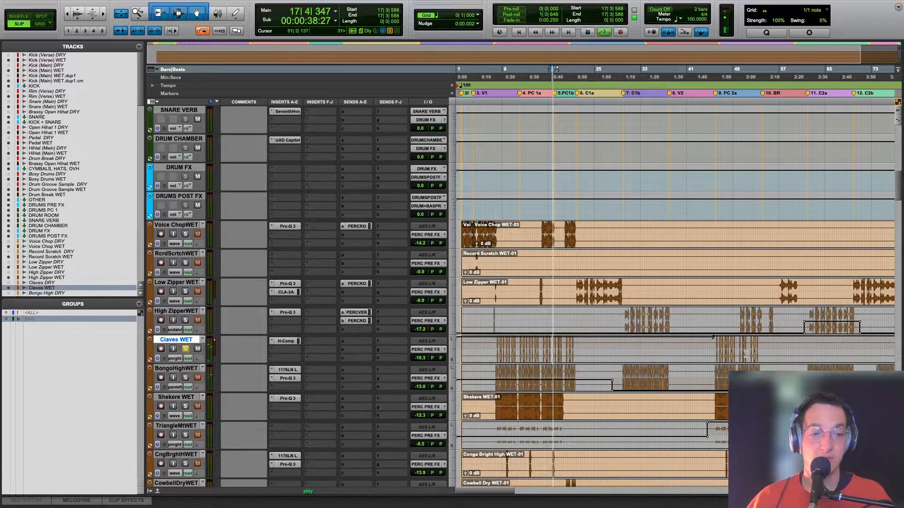
{"action": "key", "text": "space"}
{"action": "left_click", "coordinate": [716, 351]}
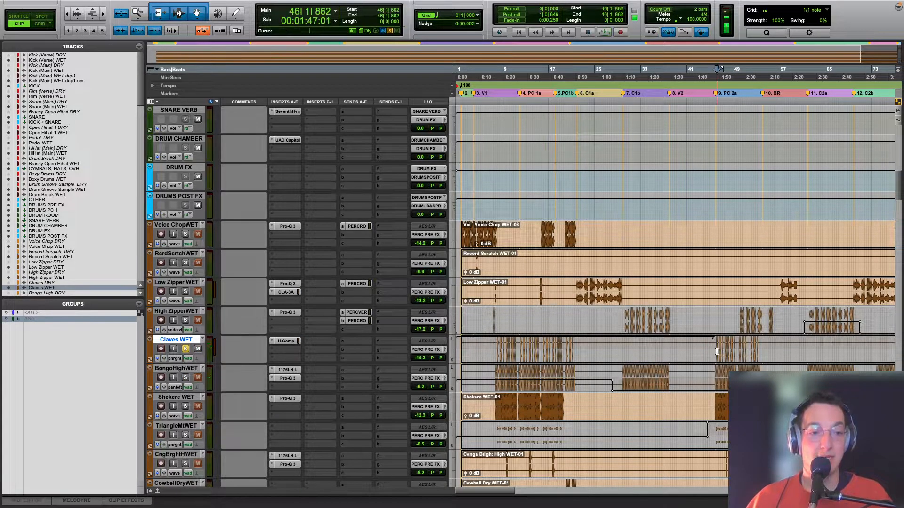
{"action": "key", "text": "space"}
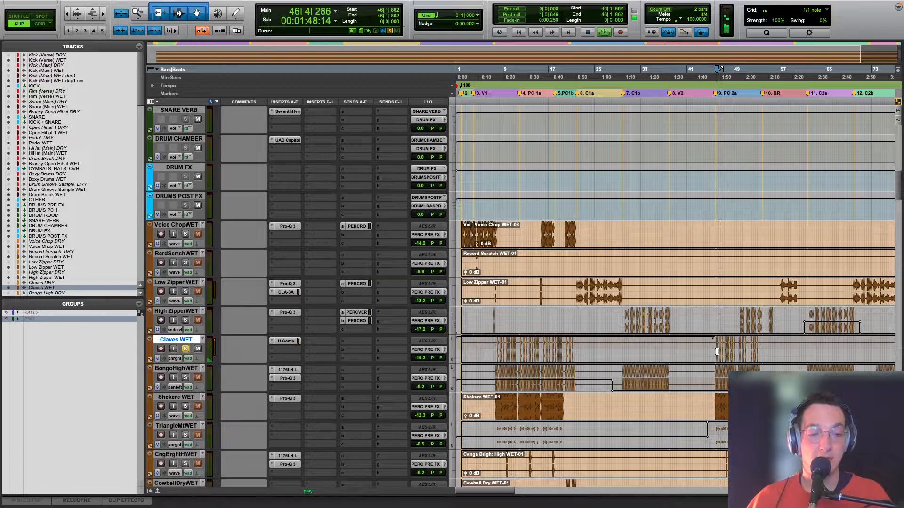
{"action": "key", "text": "space"}
Step: Solo Bongo High WET in place of the claves and audition its panning from bar 13
{"action": "left_click", "coordinate": [525, 385]}
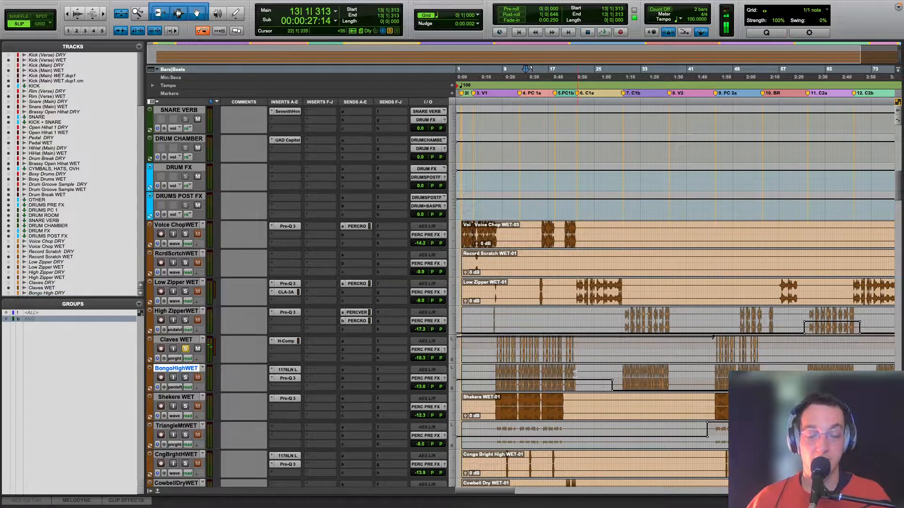
{"action": "left_click", "coordinate": [186, 378]}
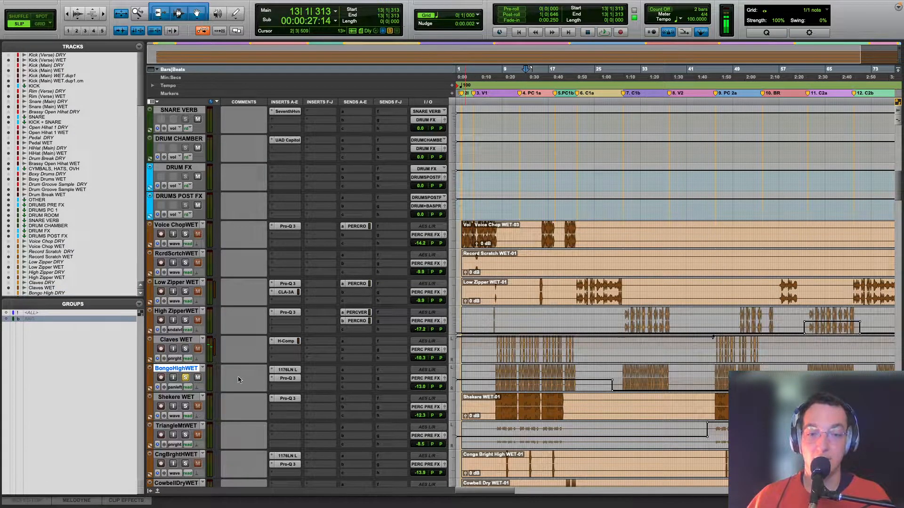
{"action": "key", "text": "space"}
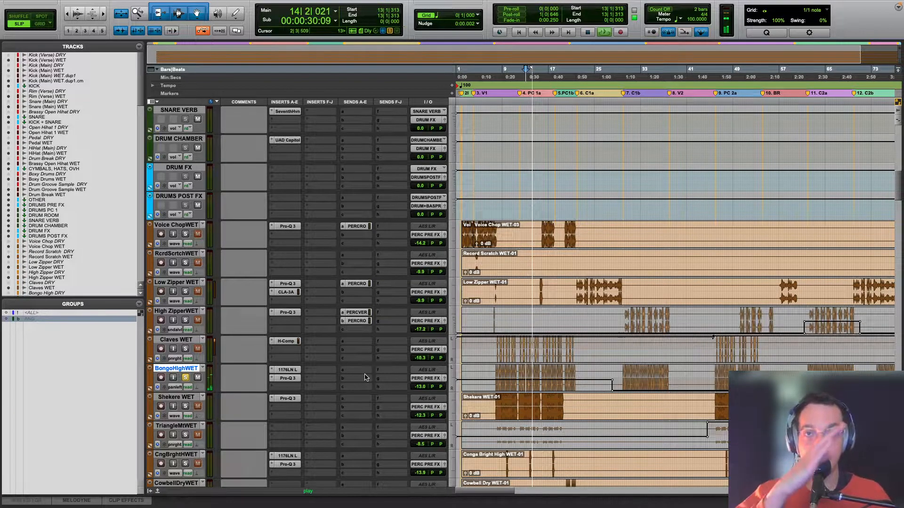
Step: Audition Bongo High WET from bar 30 and examine its UA 1176LN Legacy compressor during playback
{"action": "left_click", "coordinate": [626, 378]}
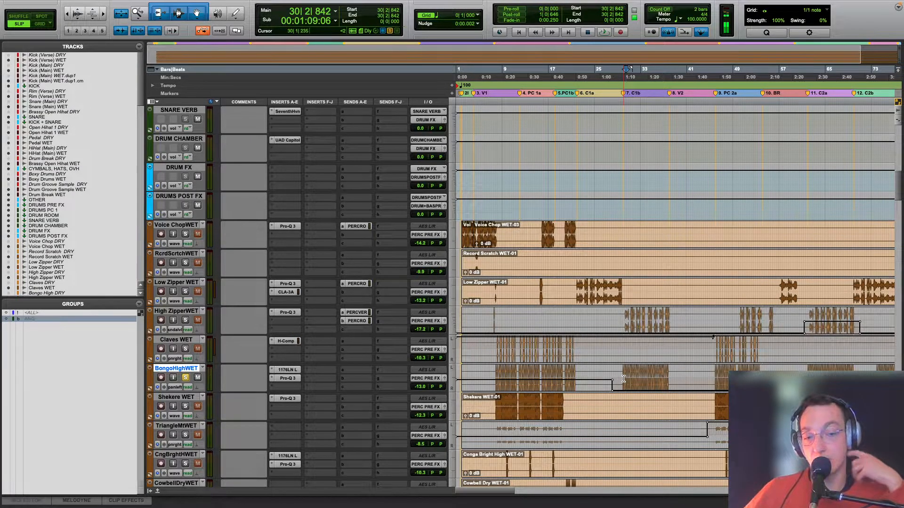
{"action": "key", "text": "space"}
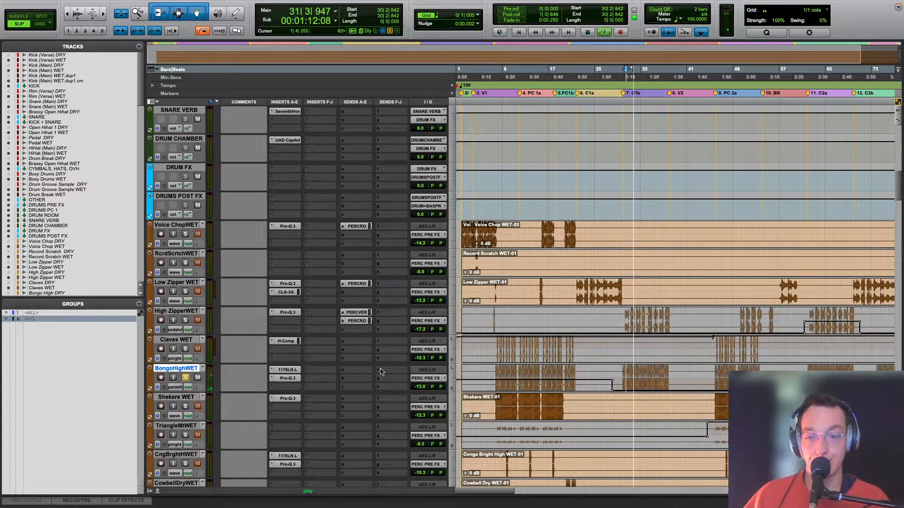
{"action": "key", "text": "space"}
{"action": "left_click", "coordinate": [287, 370]}
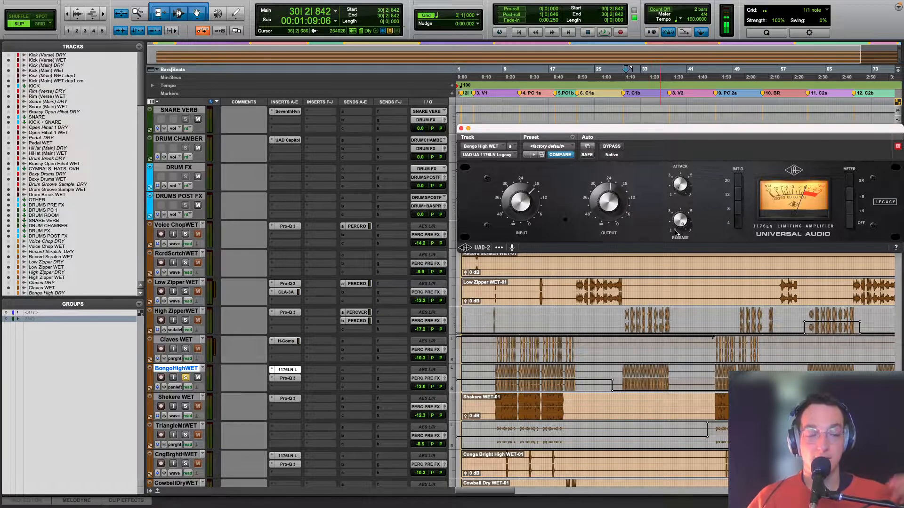
{"action": "key", "text": "space"}
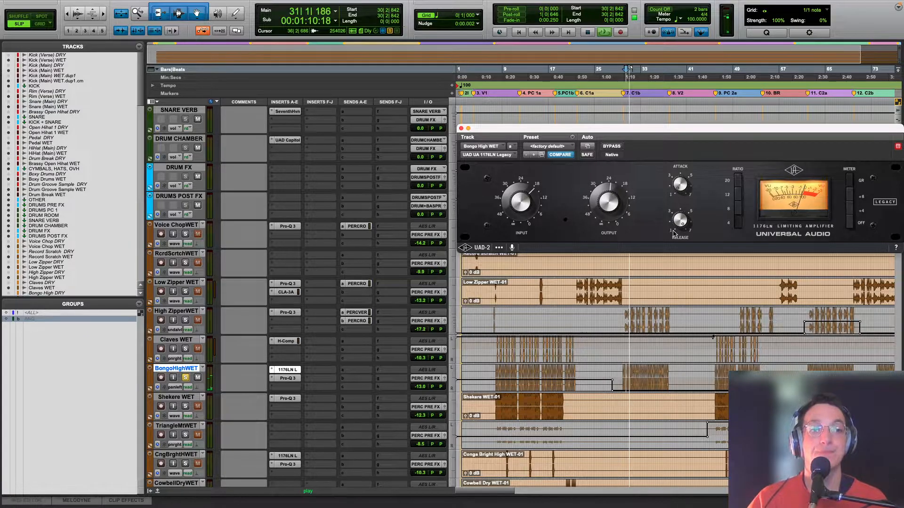
Step: Inspect Bongo High WET's Pro-Q 3 from bar 12, isolating the 13228 Hz boost and the 772 Hz cut, and close it
{"action": "left_click", "coordinate": [521, 386]}
{"action": "left_click", "coordinate": [287, 378]}
{"action": "key", "text": "space"}
{"action": "key", "text": "space"}
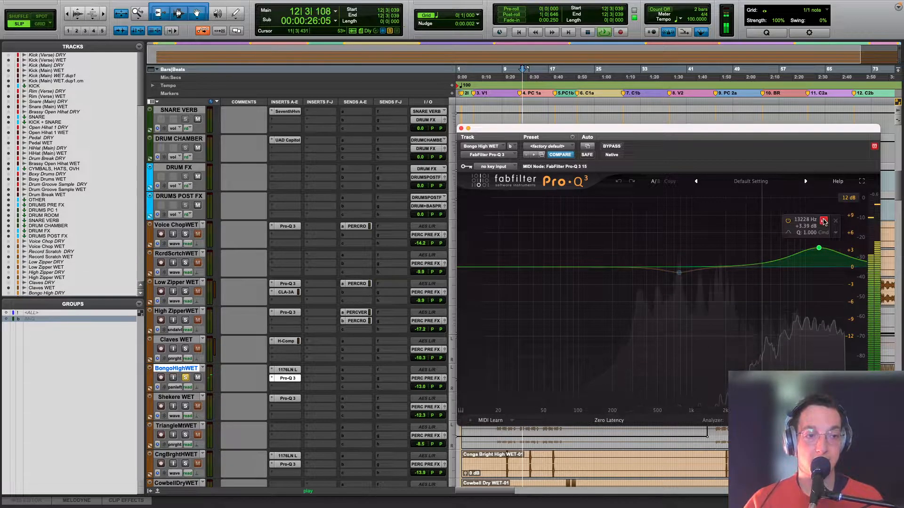
{"action": "left_click", "coordinate": [823, 221]}
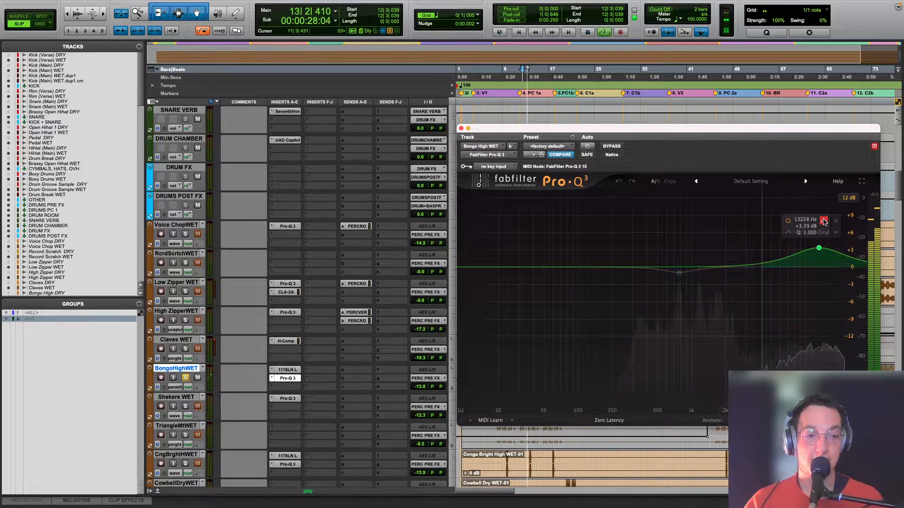
{"action": "key", "text": "space"}
{"action": "key", "text": "space"}
{"action": "left_click", "coordinate": [693, 289]}
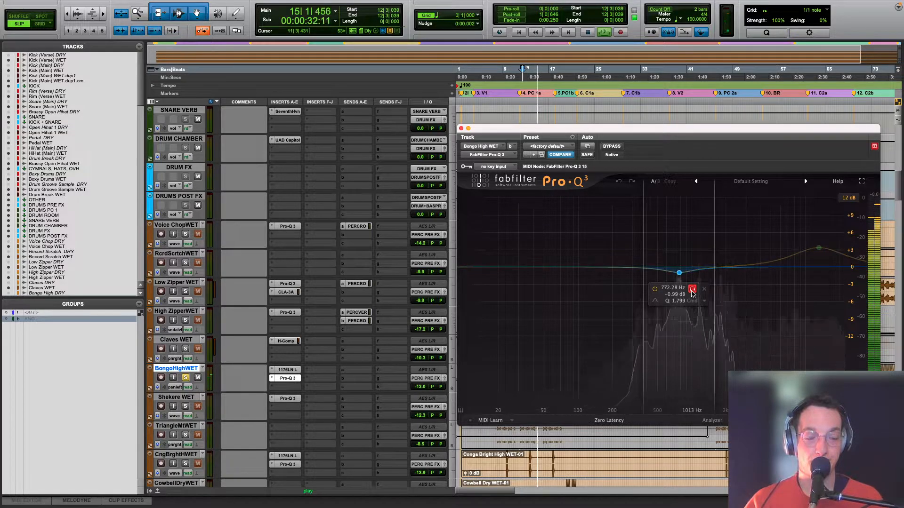
{"action": "key", "text": "space"}
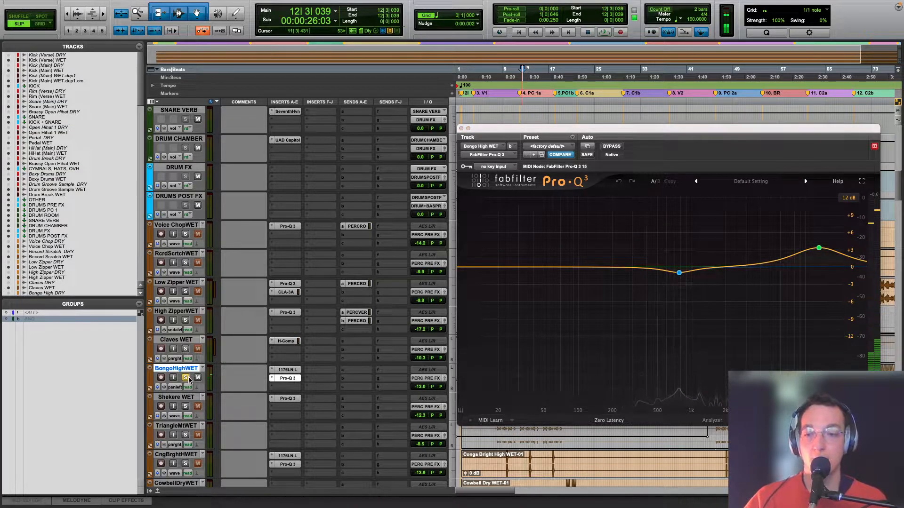
{"action": "left_click", "coordinate": [461, 128]}
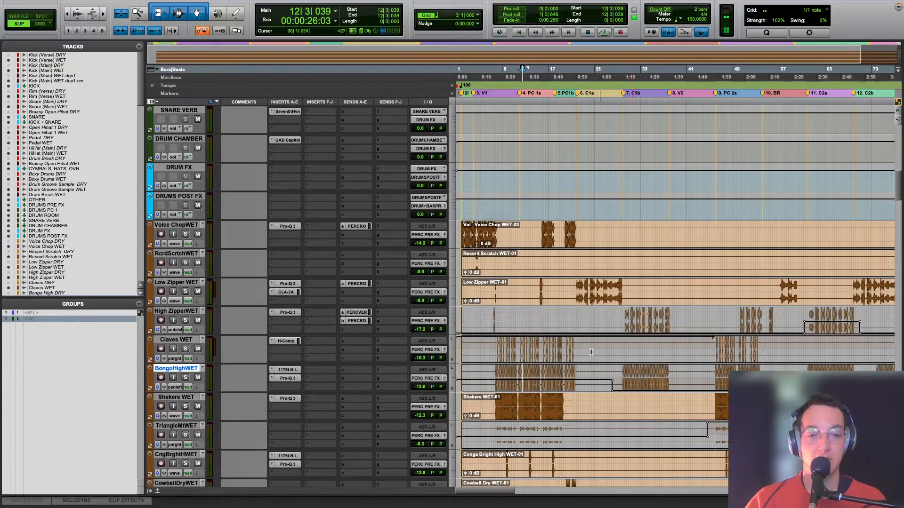
Step: Solo Shekere WET and examine the bands of its Pro-Q 3, including the 1471 Hz dip and 8628 Hz high cut
{"action": "scroll", "coordinate": [595, 349], "scroll_direction": "down", "scroll_amount": 3}
{"action": "left_click", "coordinate": [185, 349]}
{"action": "key", "text": "space"}
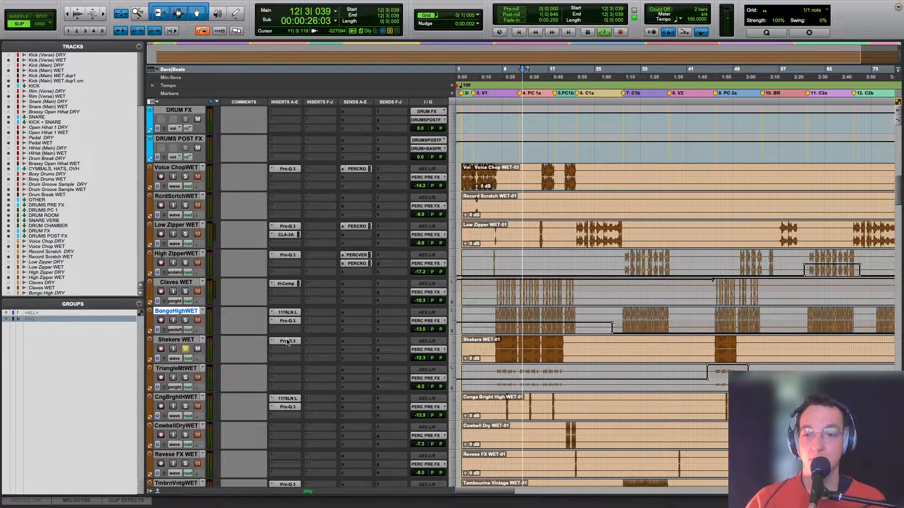
{"action": "left_click", "coordinate": [287, 342]}
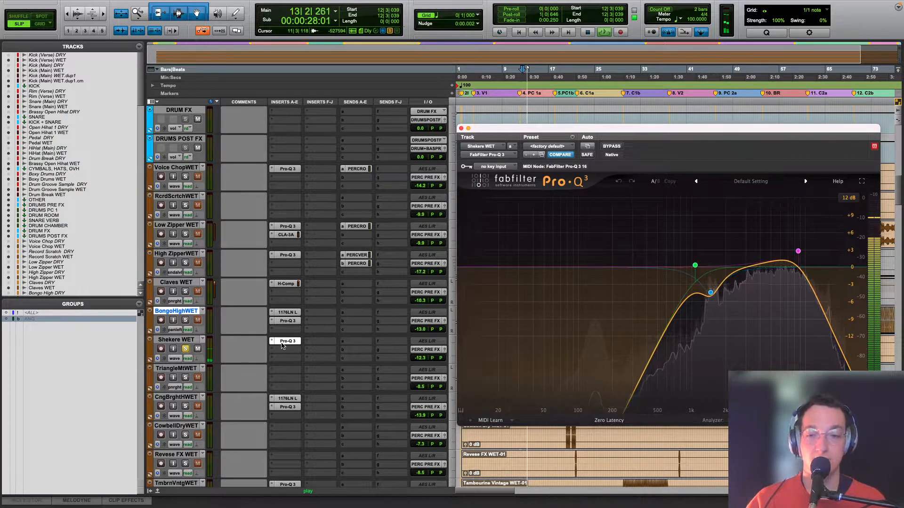
{"action": "key", "text": "space"}
{"action": "mouse_move", "coordinate": [687, 307]}
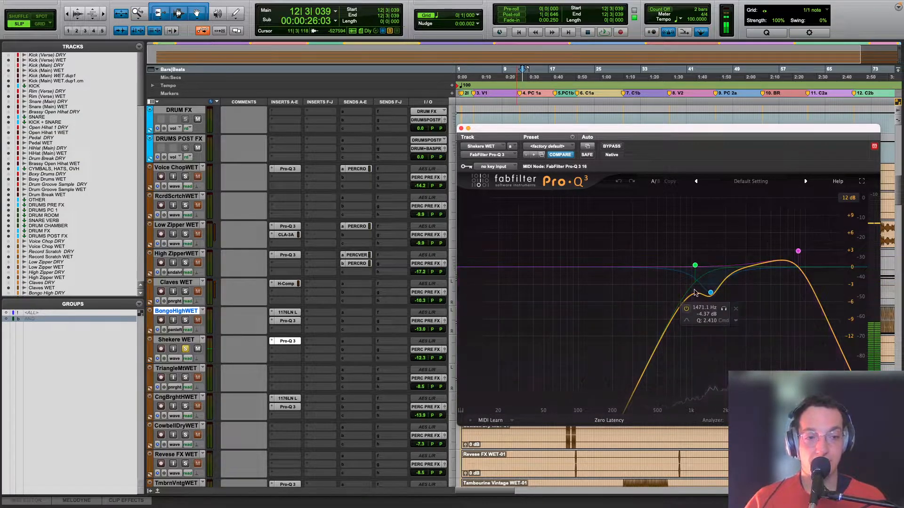
{"action": "mouse_move", "coordinate": [795, 255]}
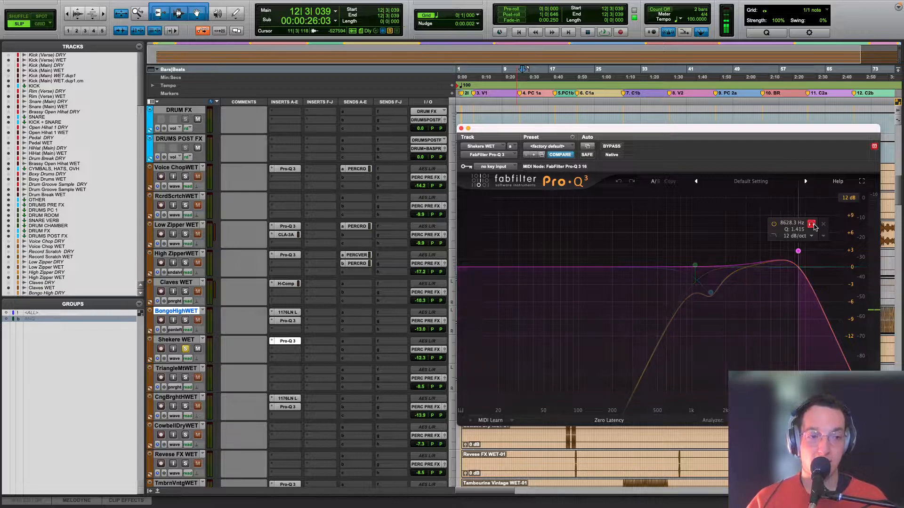
{"action": "key", "text": "space"}
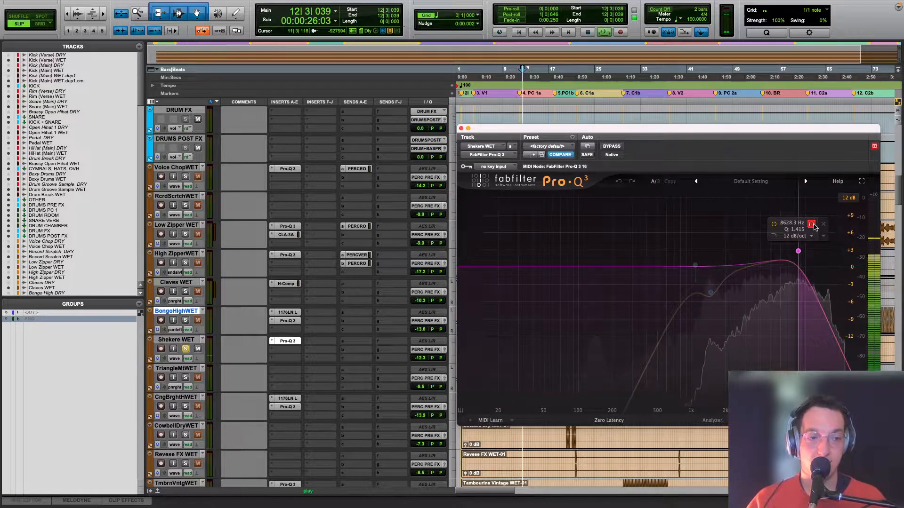
Step: Bypass Shekere WET's Pro-Q 3 and audition a second Pro-Q 3 with a bell boost of about 16.5 dB at 150 Hz
{"action": "left_click", "coordinate": [612, 147]}
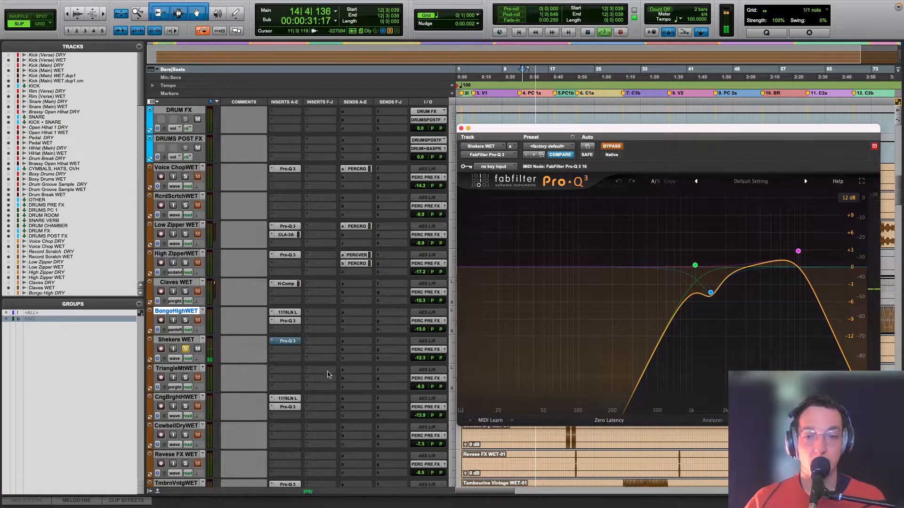
{"action": "left_click", "coordinate": [324, 292]}
{"action": "left_click", "coordinate": [337, 330]}
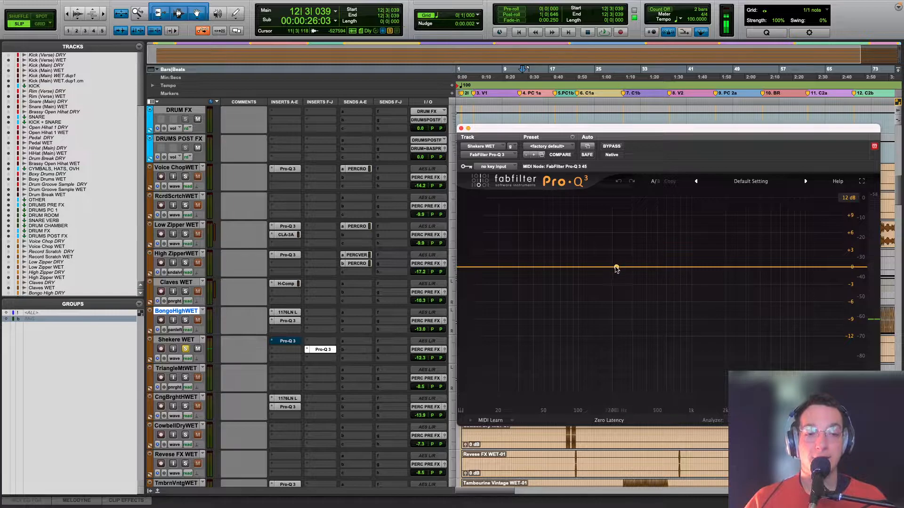
{"action": "left_click_drag", "start_coordinate": [617, 267], "coordinate": [598, 229]}
{"action": "key", "text": "space"}
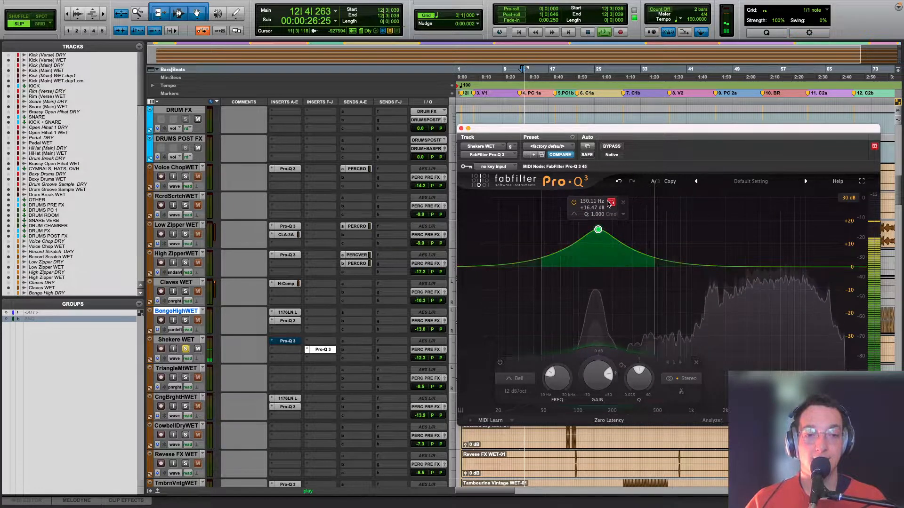
Step: Remove the second Pro-Q 3 from Shekere WET, then review the original EQ with bypass off and close it
{"action": "key", "text": "space"}
{"action": "left_click", "coordinate": [308, 350]}
{"action": "left_click", "coordinate": [333, 296]}
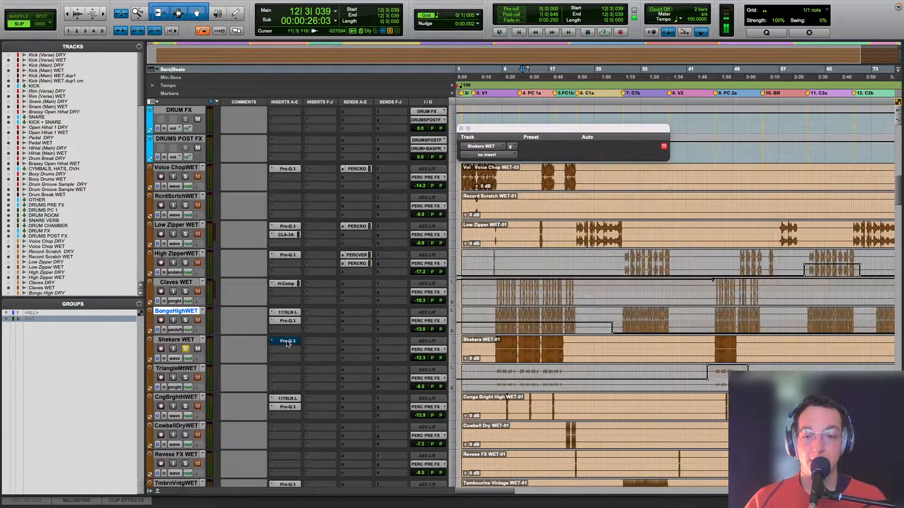
{"action": "left_click", "coordinate": [288, 342]}
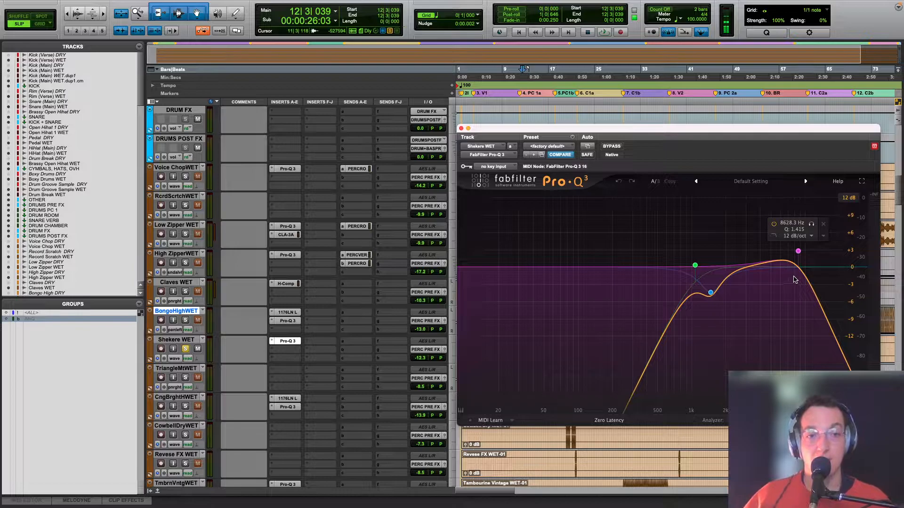
{"action": "left_click", "coordinate": [461, 129]}
Step: Solo the triangle WET track and audition its panning from bar 9 and from PC 2a at bar 46
{"action": "scroll", "coordinate": [336, 304], "scroll_direction": "down", "scroll_amount": 1}
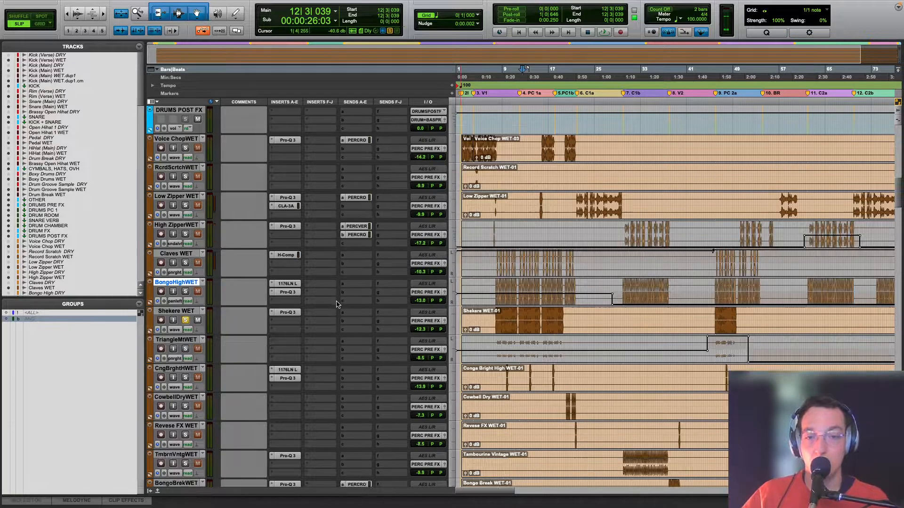
{"action": "left_click", "coordinate": [506, 351]}
{"action": "left_click", "coordinate": [186, 349]}
{"action": "key", "text": "space"}
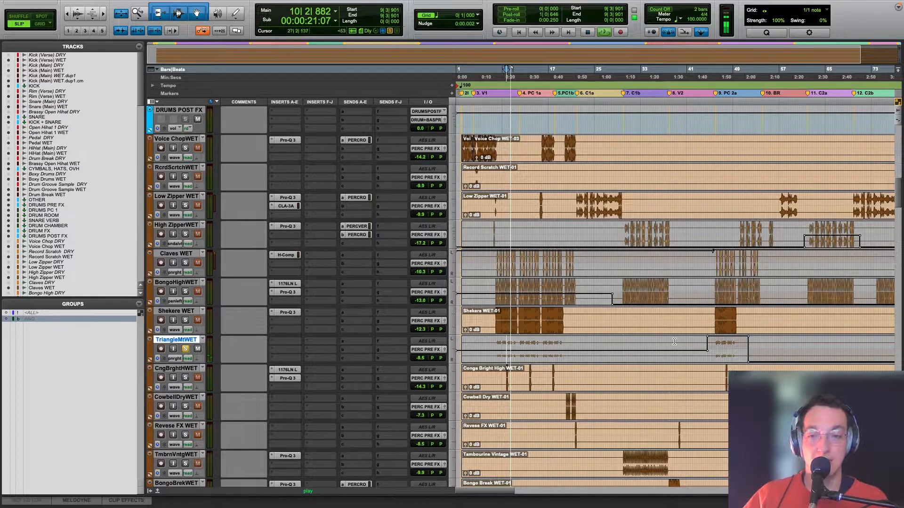
{"action": "left_click", "coordinate": [714, 350]}
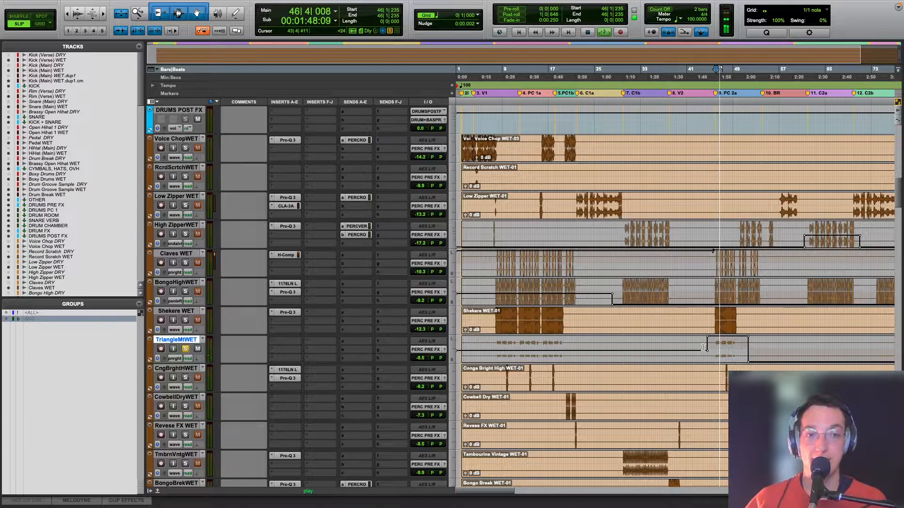
{"action": "key", "text": "space"}
Step: Solo the Conga Bright High WET track, audition it from bar 9, and inspect its 1176LN compressor
{"action": "left_click", "coordinate": [507, 377]}
{"action": "left_click", "coordinate": [505, 377]}
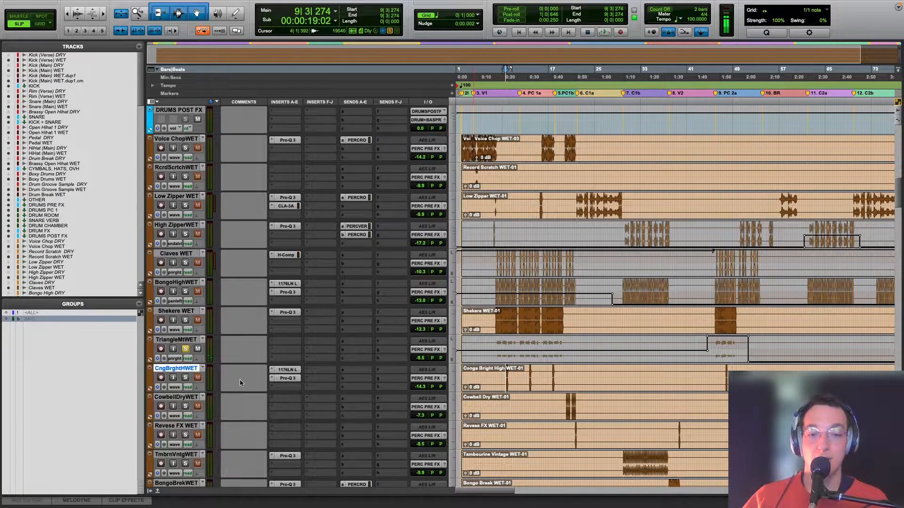
{"action": "left_click", "coordinate": [185, 378]}
{"action": "key", "text": "space"}
{"action": "left_click", "coordinate": [286, 370]}
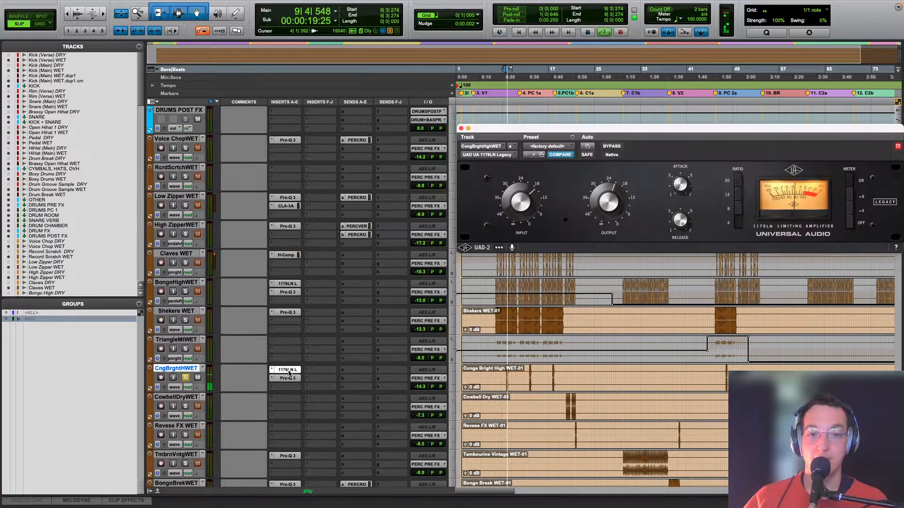
{"action": "key", "text": "space"}
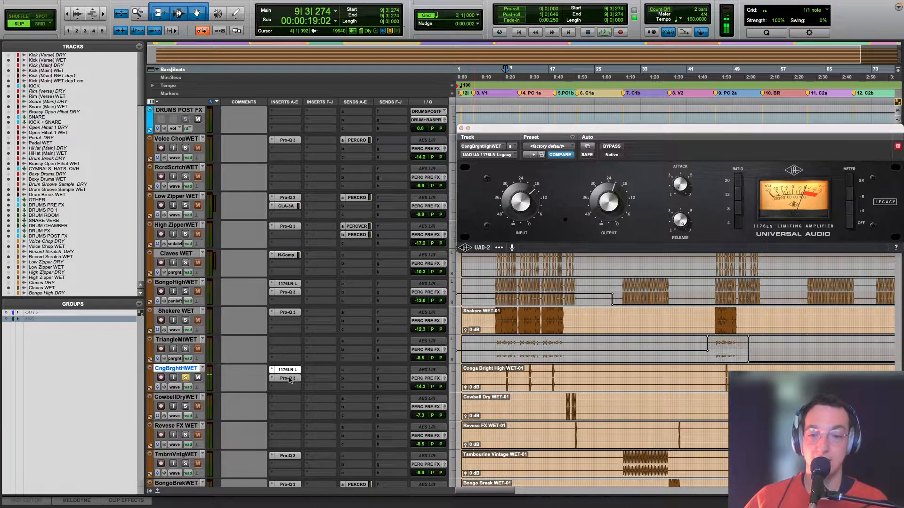
Step: Examine the 13429 Hz boost in the Pro-Q 3 on Conga Bright High WET and close the EQ
{"action": "left_click", "coordinate": [287, 378]}
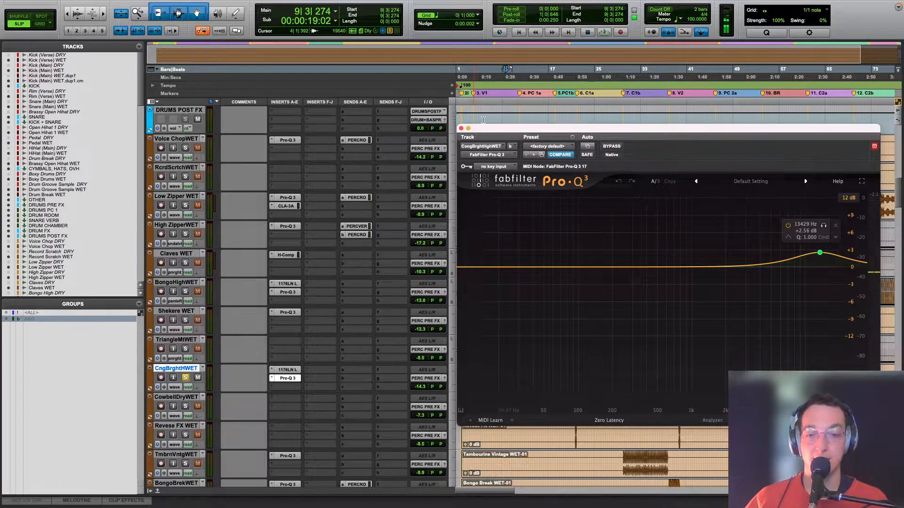
{"action": "left_click", "coordinate": [460, 128]}
{"action": "scroll", "coordinate": [639, 399], "scroll_direction": "down", "scroll_amount": 2}
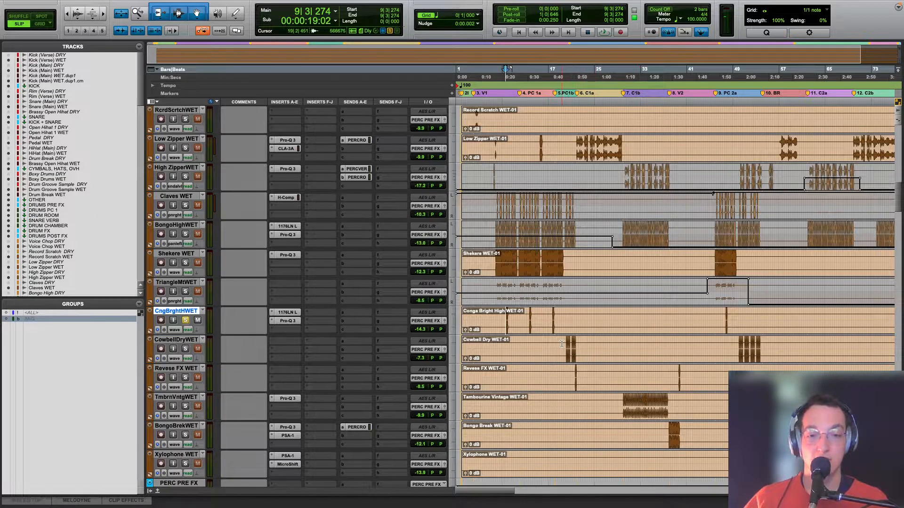
{"action": "left_click", "coordinate": [288, 321]}
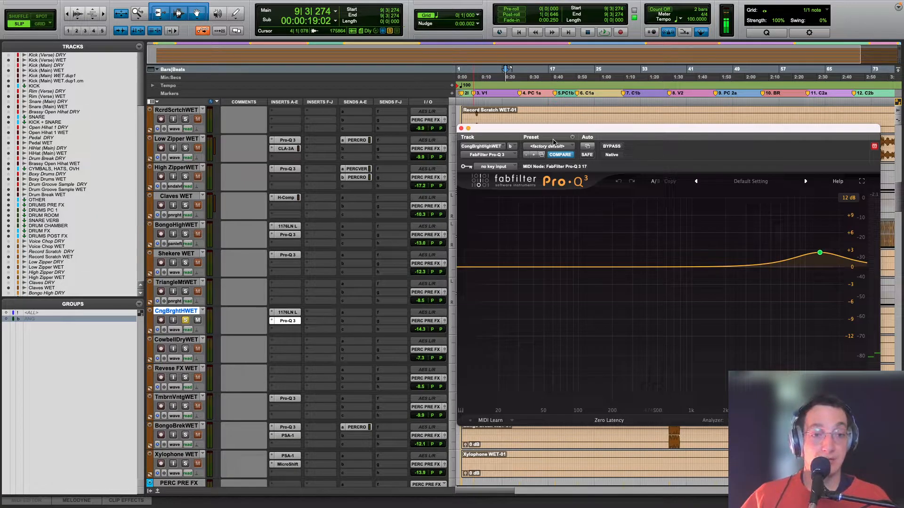
{"action": "left_click", "coordinate": [461, 128]}
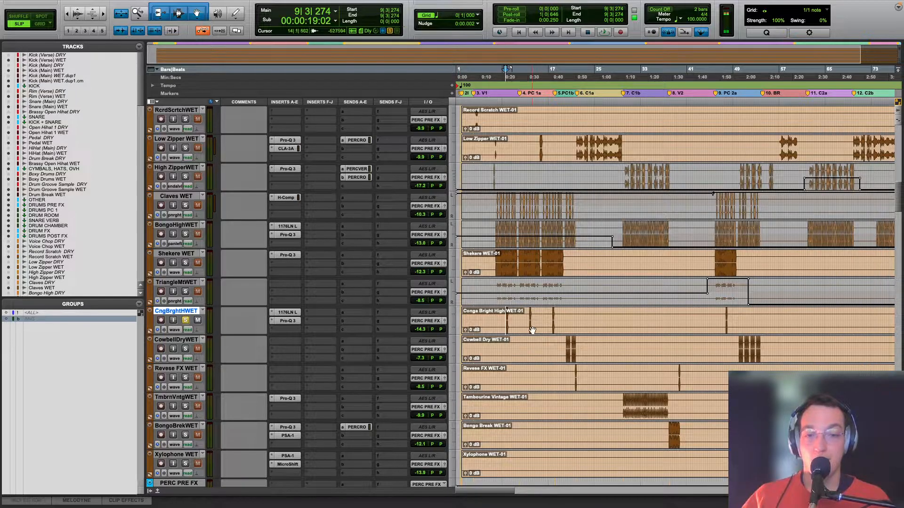
Step: Solo the Cowbell Dry WET track and audition its first hits from bar 20
{"action": "left_click", "coordinate": [565, 347]}
{"action": "left_click", "coordinate": [185, 349], "text": "super"}
{"action": "key", "text": "space"}
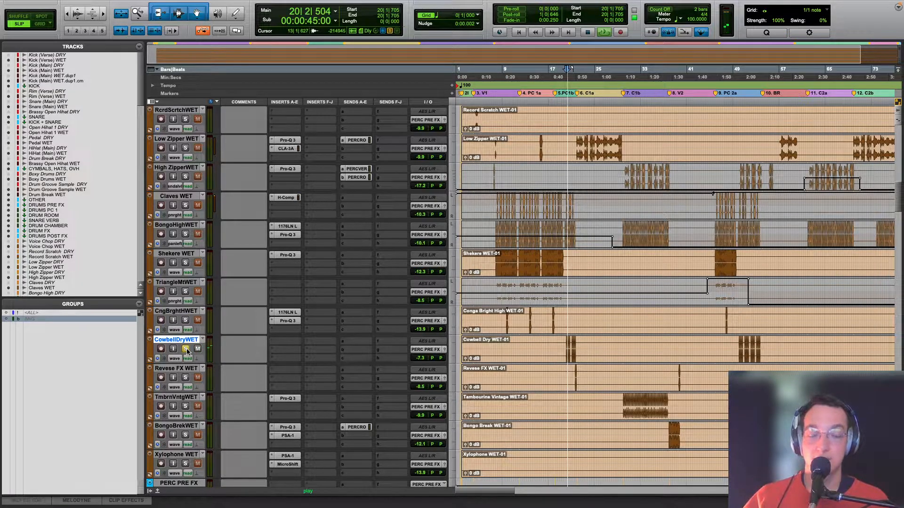
{"action": "key", "text": "space"}
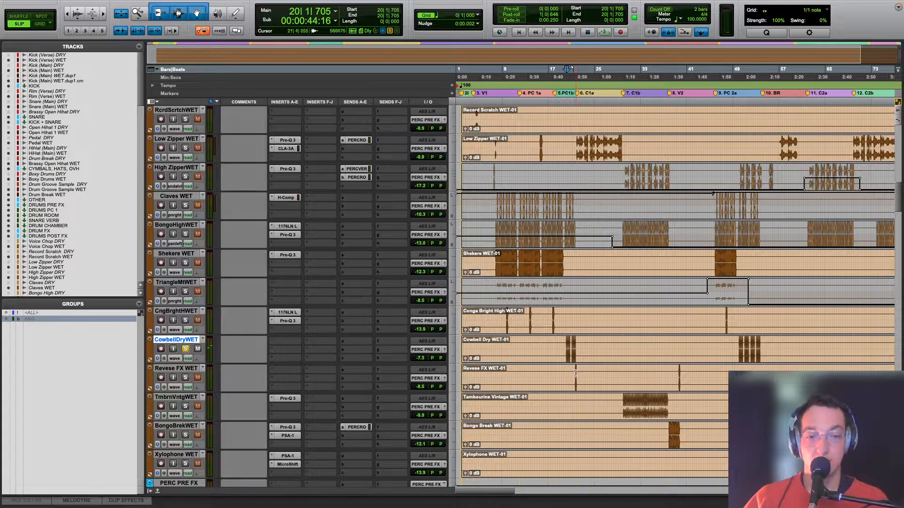
Step: Solo the reverse FX WET track and audition its first clip at bar 21
{"action": "left_click", "coordinate": [575, 373]}
{"action": "left_click", "coordinate": [185, 378], "text": "super"}
{"action": "key", "text": "space"}
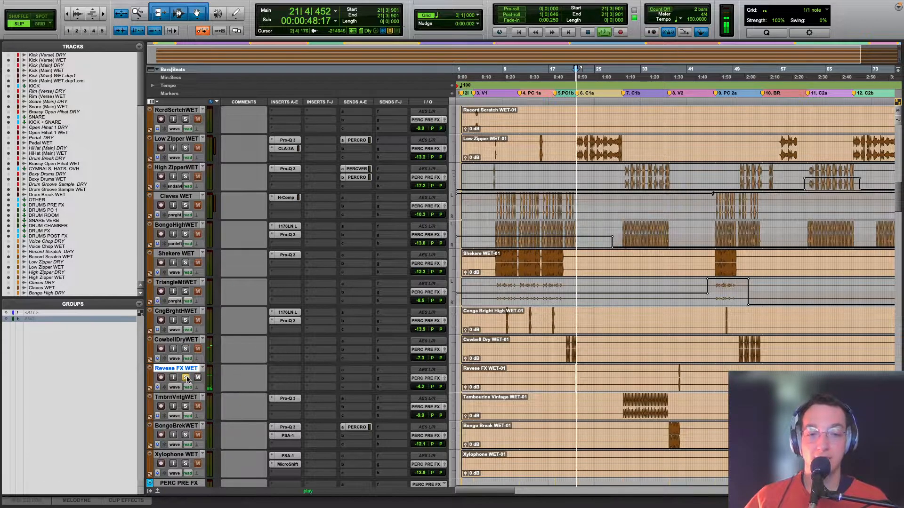
{"action": "key", "text": "space"}
Step: Solo Tambourine Vintage WET, play it from bar 30, and listen to the 6678.4 Hz band of its Pro-Q 3 in isolation
{"action": "left_click", "coordinate": [628, 407]}
{"action": "left_click", "coordinate": [186, 407], "text": "super"}
{"action": "key", "text": "space"}
{"action": "left_click", "coordinate": [287, 399]}
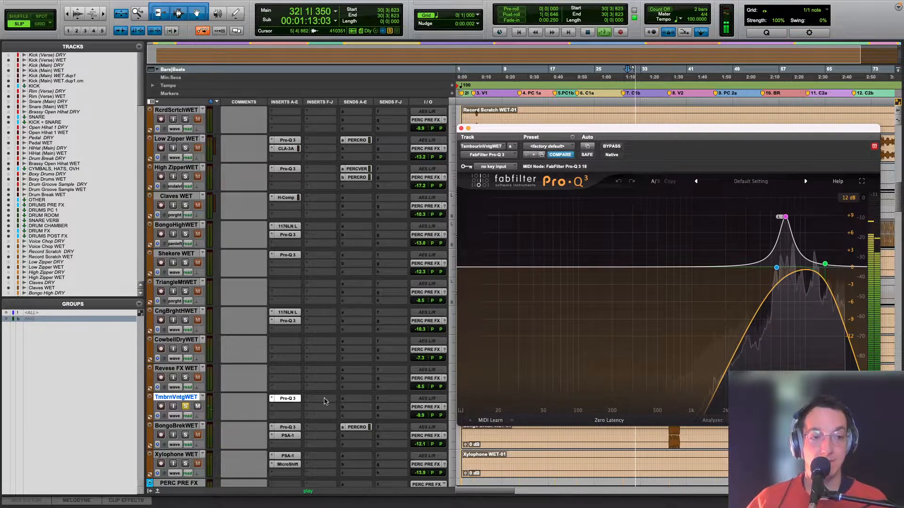
{"action": "key", "text": "space"}
{"action": "mouse_move", "coordinate": [799, 232]}
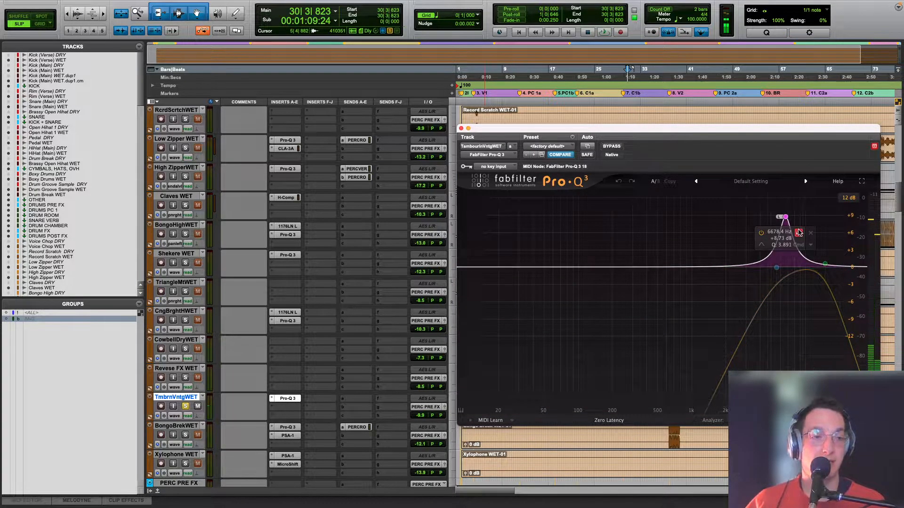
{"action": "key", "text": "space"}
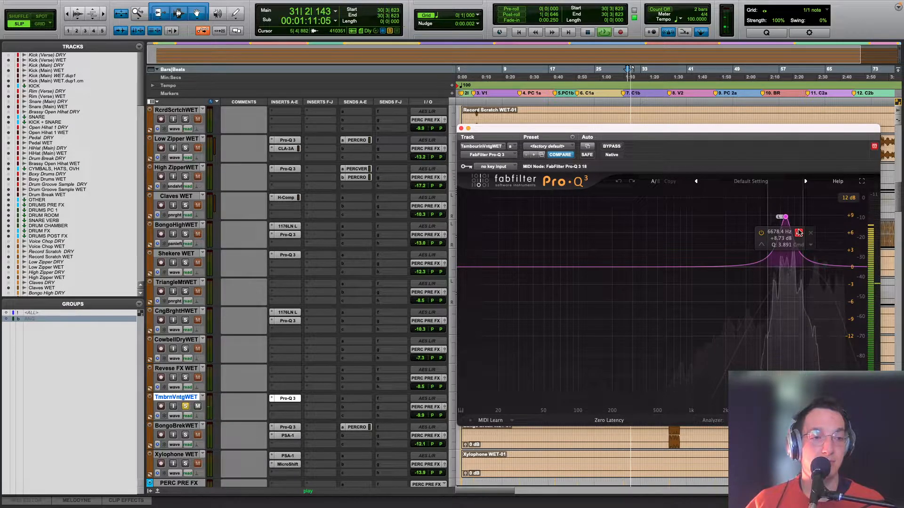
Step: Compare the tambourine with its Pro-Q 3 bypassed, toggle the 6678.4 Hz band off and on, and close the EQ
{"action": "left_click", "coordinate": [612, 146]}
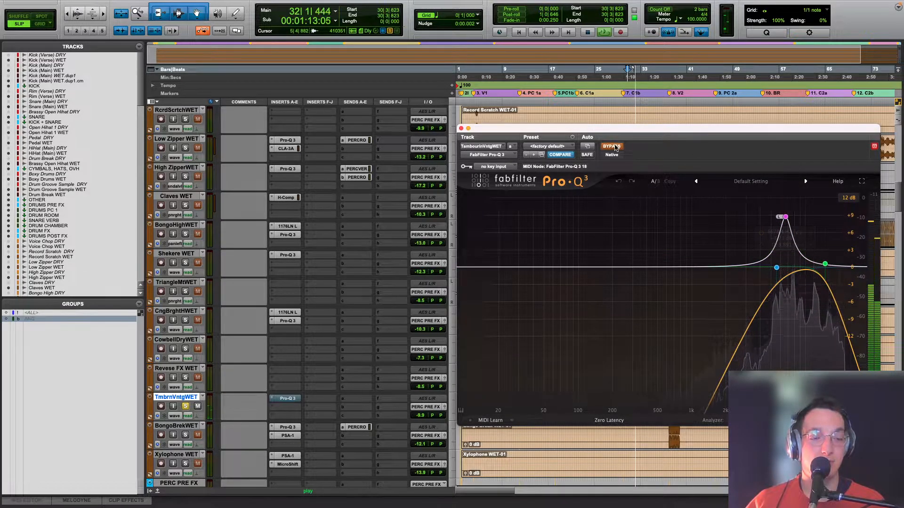
{"action": "key", "text": "space"}
{"action": "left_click", "coordinate": [612, 146]}
{"action": "mouse_move", "coordinate": [843, 267]}
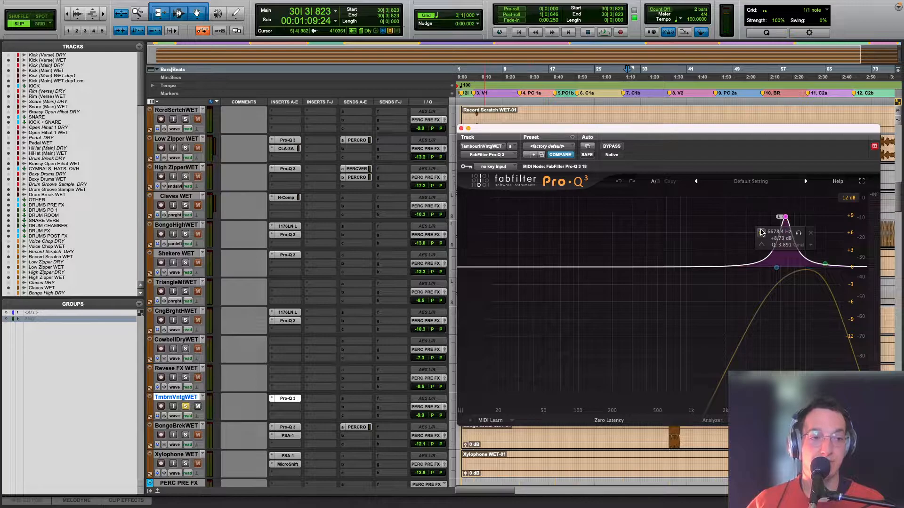
{"action": "left_click", "coordinate": [760, 232]}
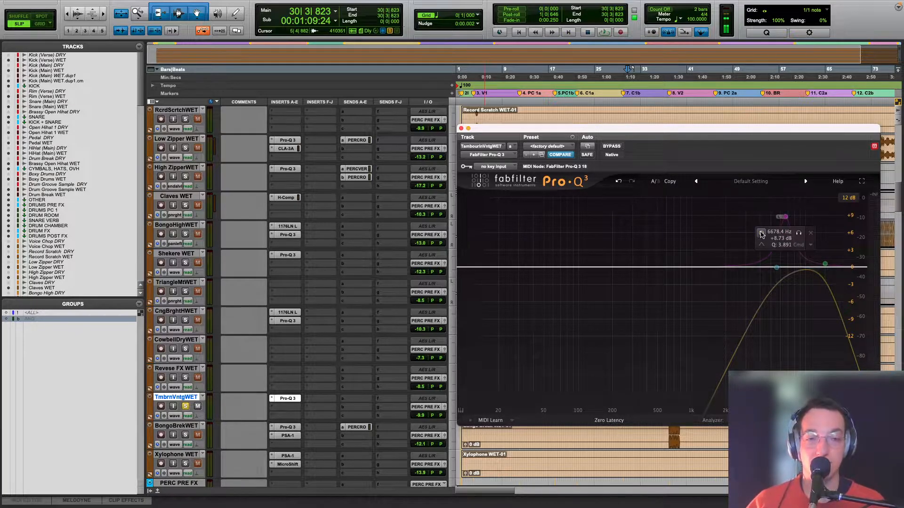
{"action": "left_click", "coordinate": [761, 232]}
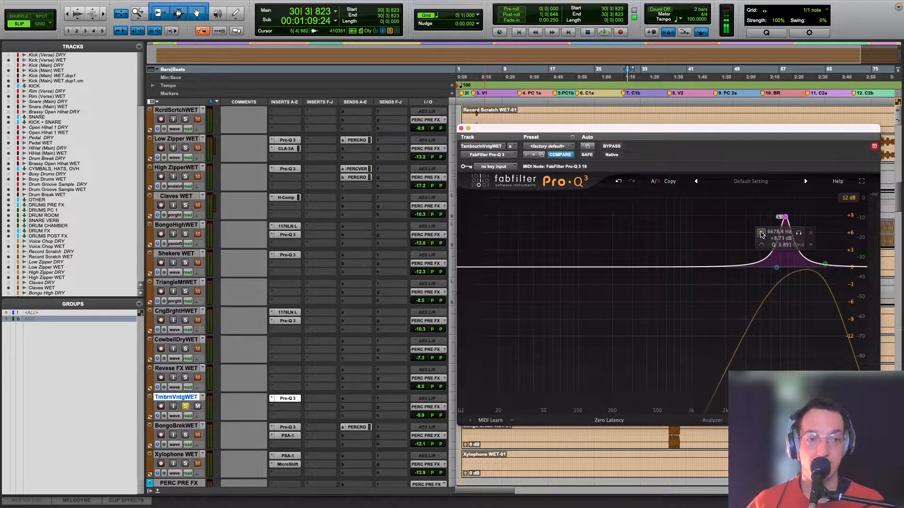
{"action": "left_click", "coordinate": [461, 128]}
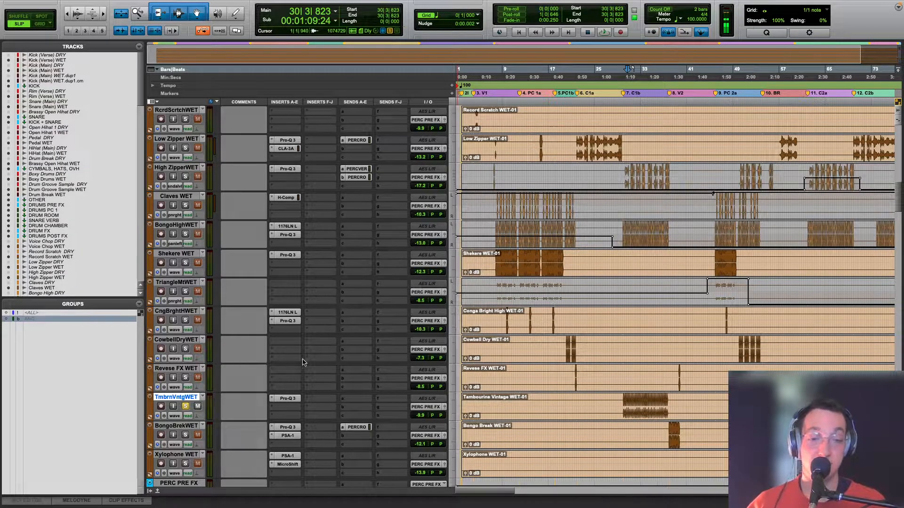
Step: Solo Bongo Break WET and place the playback start just before its break at the end of bar 37
{"action": "key", "text": "r"}
{"action": "left_click", "coordinate": [561, 429]}
{"action": "key", "text": "t"}
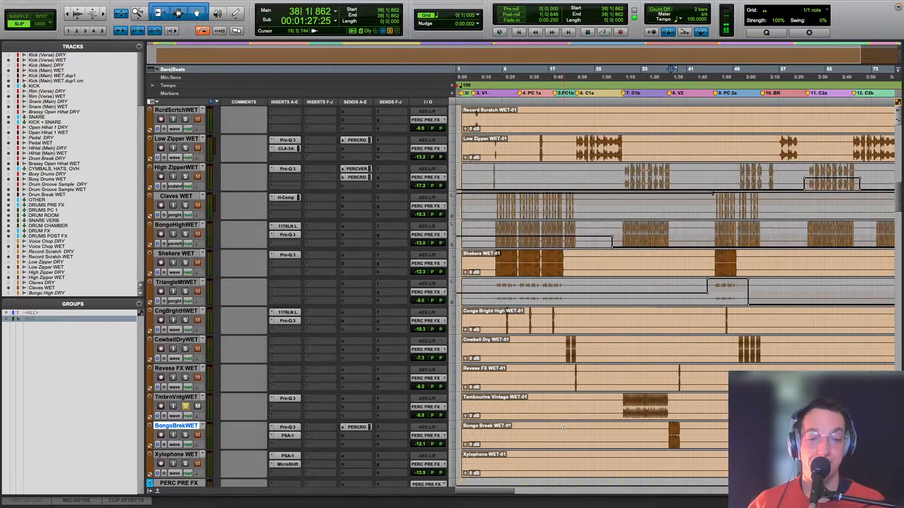
{"action": "scroll", "coordinate": [532, 323], "scroll_direction": "down", "scroll_amount": 3}
{"action": "left_click", "coordinate": [186, 378]}
{"action": "left_click", "coordinate": [670, 375]}
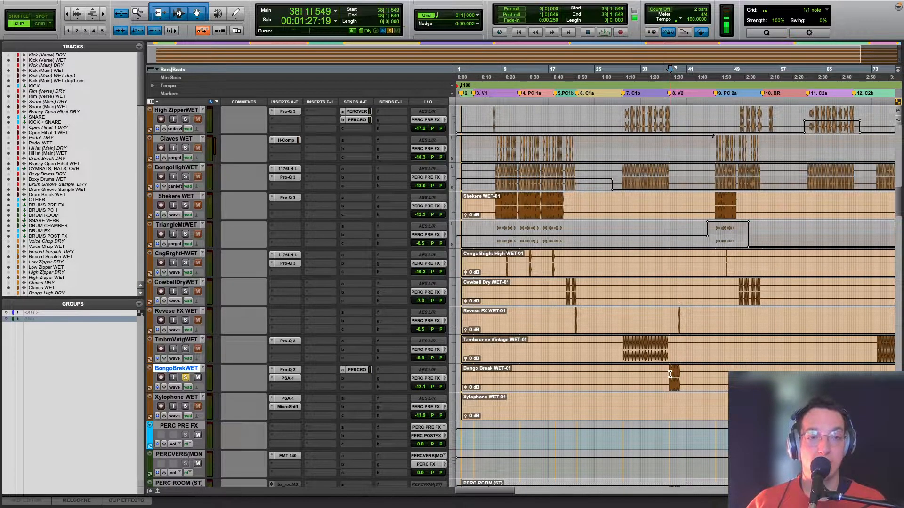
{"action": "left_click", "coordinate": [670, 374]}
{"action": "scroll", "coordinate": [635, 363], "scroll_direction": "up", "scroll_amount": 15}
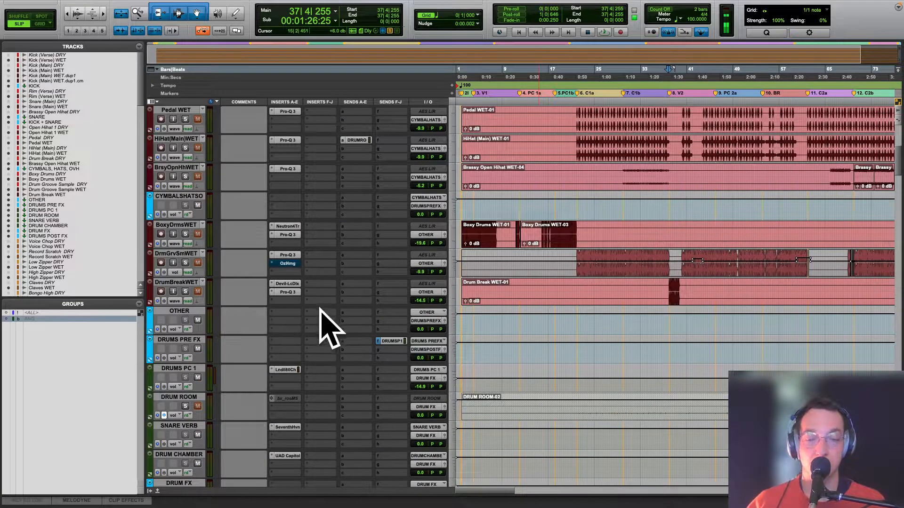
{"action": "scroll", "coordinate": [323, 318], "scroll_direction": "down", "scroll_amount": 15}
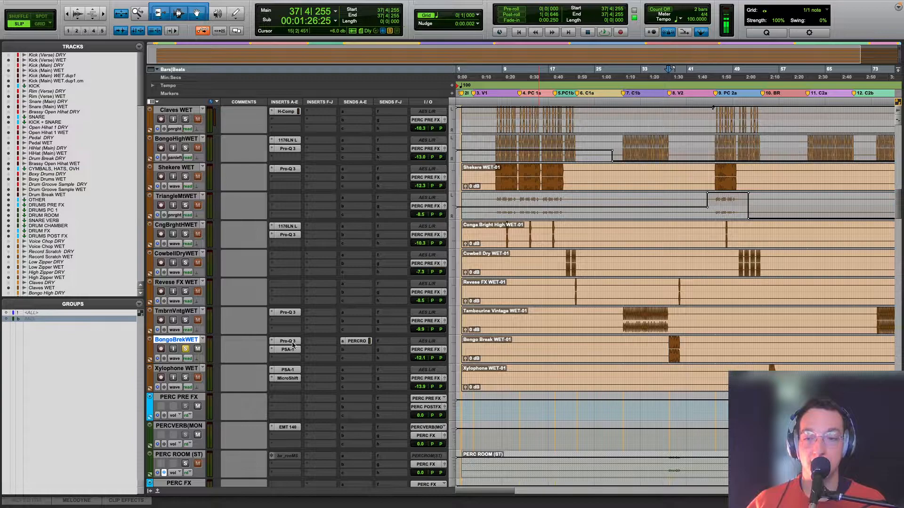
Step: Review Bongo Break WET's Pro-Q 3 and SansAmp PSA-1, auditioning the break with the PSA-1 active and bypassed
{"action": "left_click", "coordinate": [288, 342]}
{"action": "left_click", "coordinate": [288, 350]}
{"action": "key", "text": "space"}
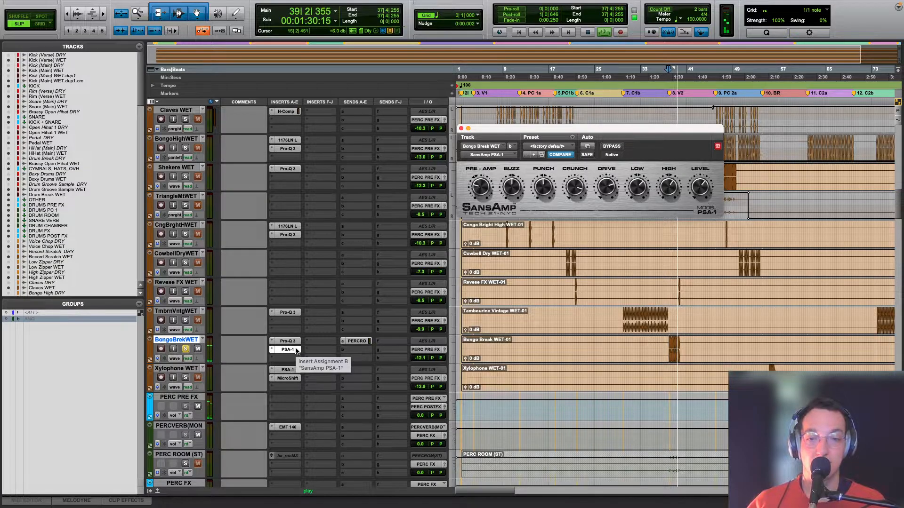
{"action": "key", "text": "space"}
{"action": "left_click", "coordinate": [288, 350], "text": "super"}
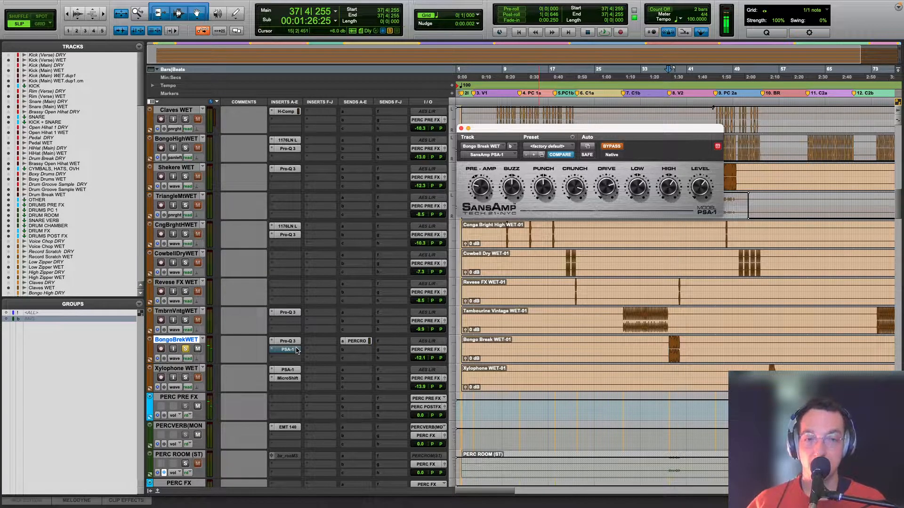
{"action": "key", "text": "space"}
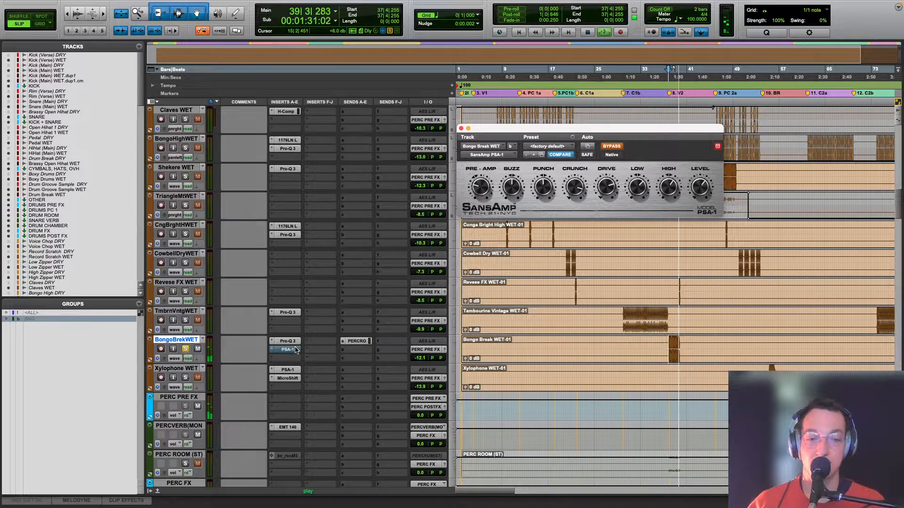
{"action": "left_click", "coordinate": [295, 349], "text": "super"}
{"action": "key", "text": "space"}
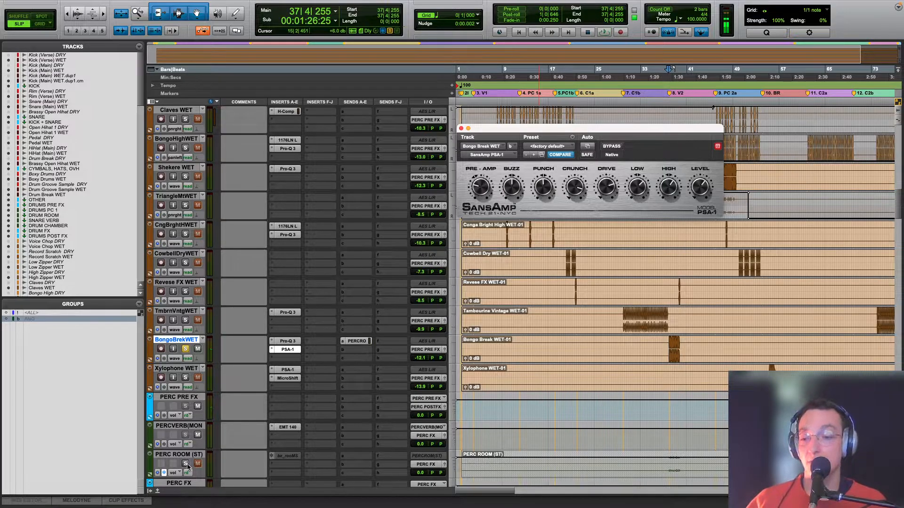
Step: Audition the bongo break together with its PERC ROOM (ST) reverb return
{"action": "key", "text": "space"}
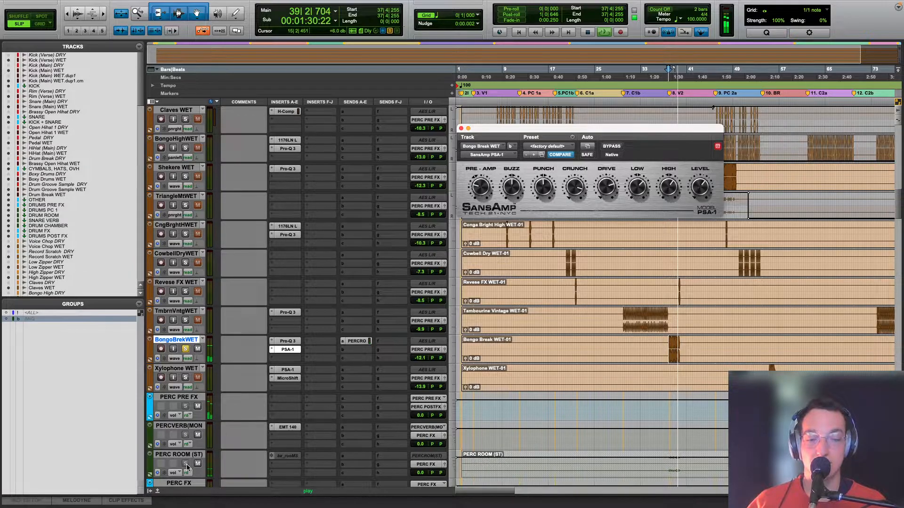
{"action": "key", "text": "space"}
{"action": "key", "text": "space"}
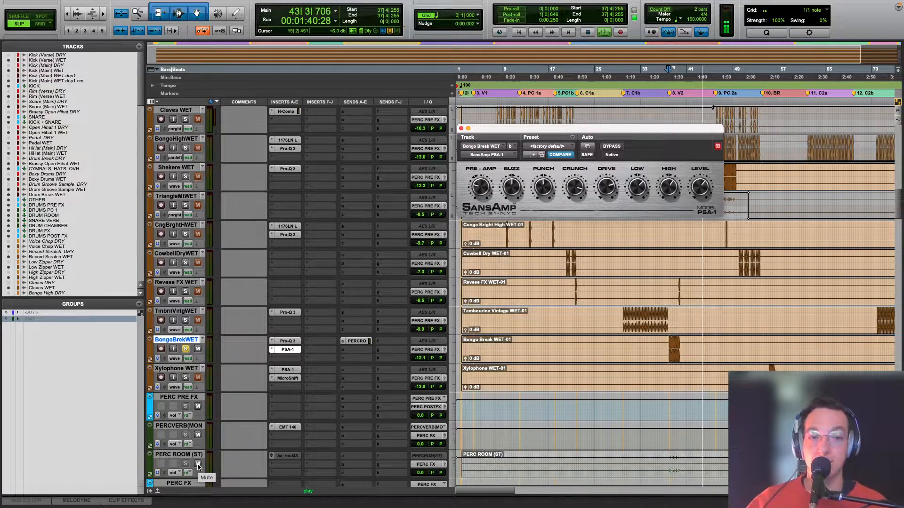
Step: Solo Xylophone WET, audition its clip from bar 55, and inspect its SansAmp PSA-1
{"action": "key", "text": "r"}
{"action": "left_click", "coordinate": [611, 368]}
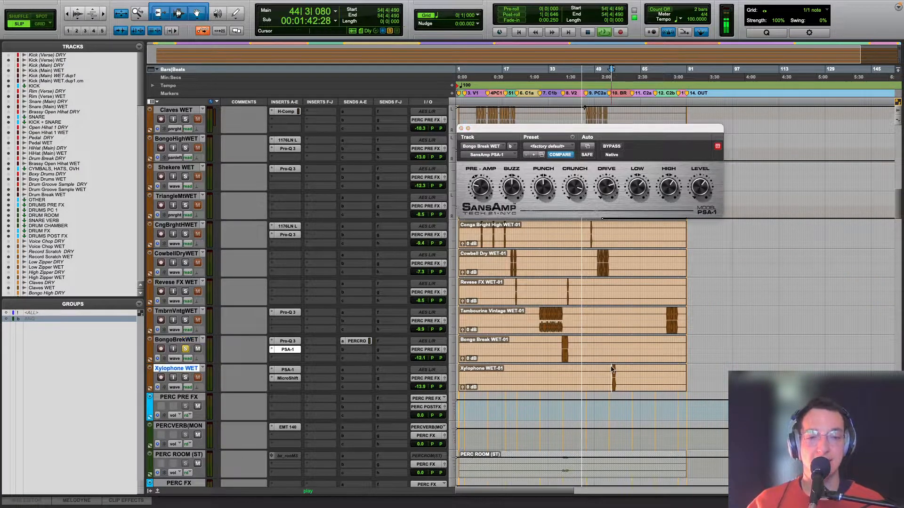
{"action": "left_click", "coordinate": [185, 377]}
{"action": "key", "text": "t"}
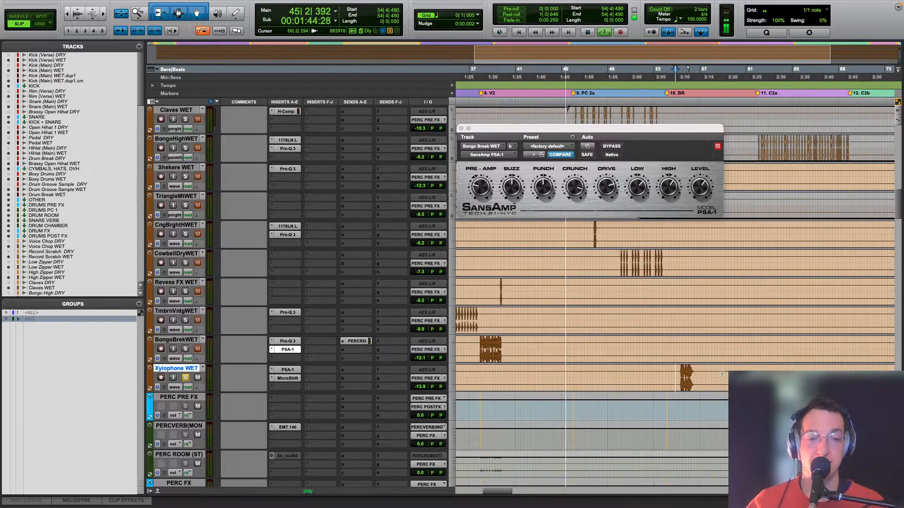
{"action": "left_click", "coordinate": [682, 376]}
{"action": "key", "text": "space"}
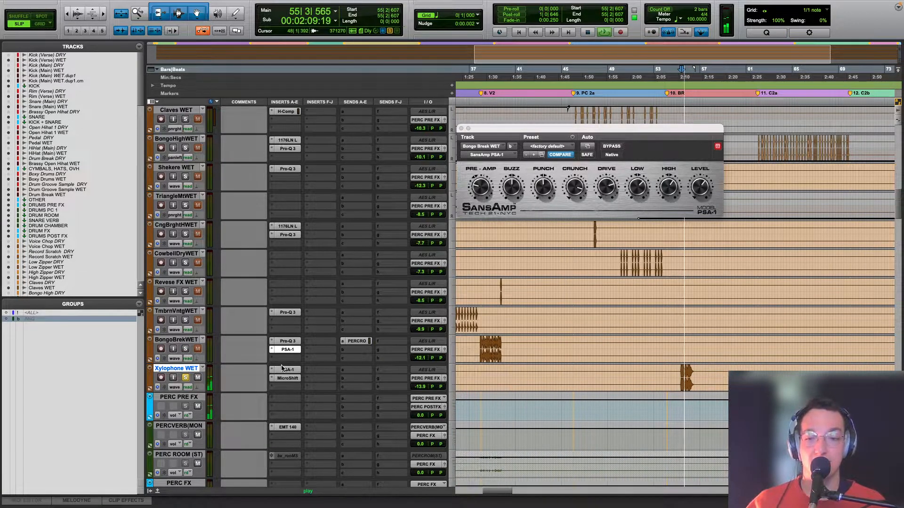
{"action": "left_click", "coordinate": [286, 372]}
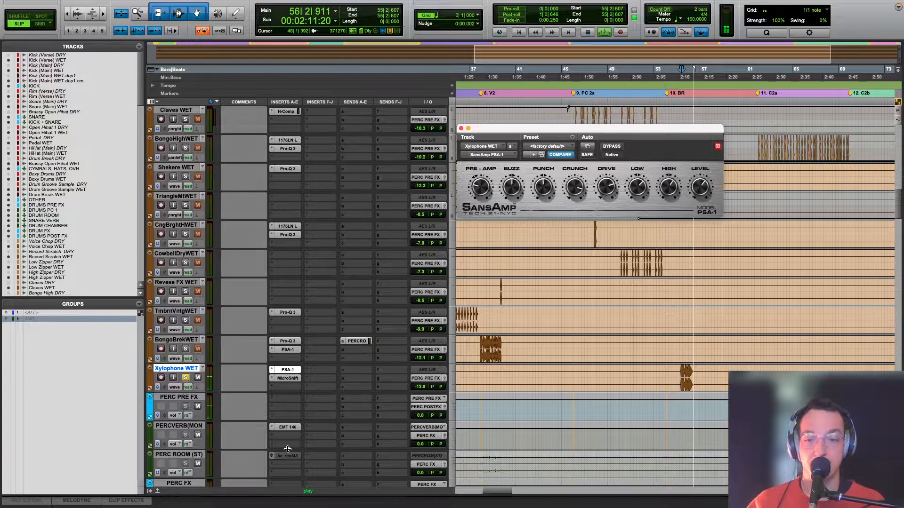
{"action": "key", "text": "space"}
Step: Inspect the EMT 140 on the percussion verb and Xylophone WET's MicroShift, auditioning the clip with MicroShift and PSA-1 bypassed and re-enabled
{"action": "left_click", "coordinate": [284, 427]}
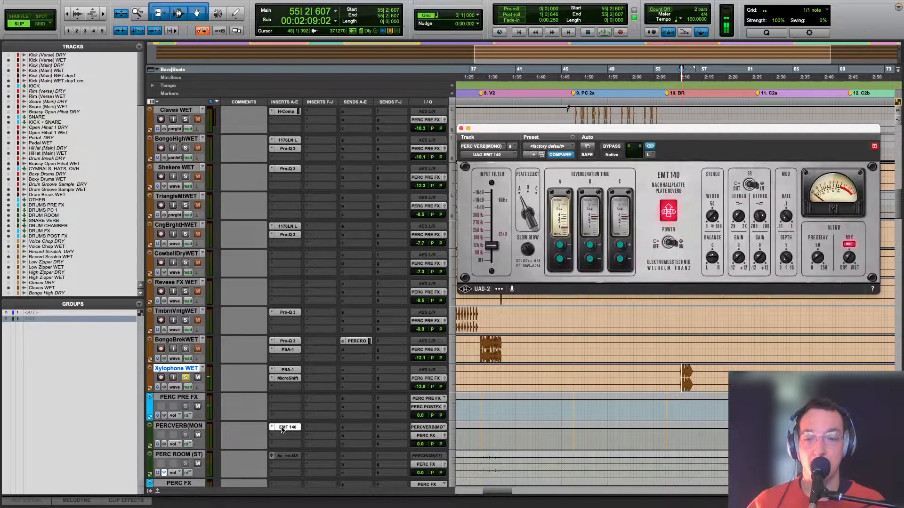
{"action": "left_click", "coordinate": [288, 379]}
{"action": "left_click", "coordinate": [287, 379]}
{"action": "left_click", "coordinate": [288, 379]}
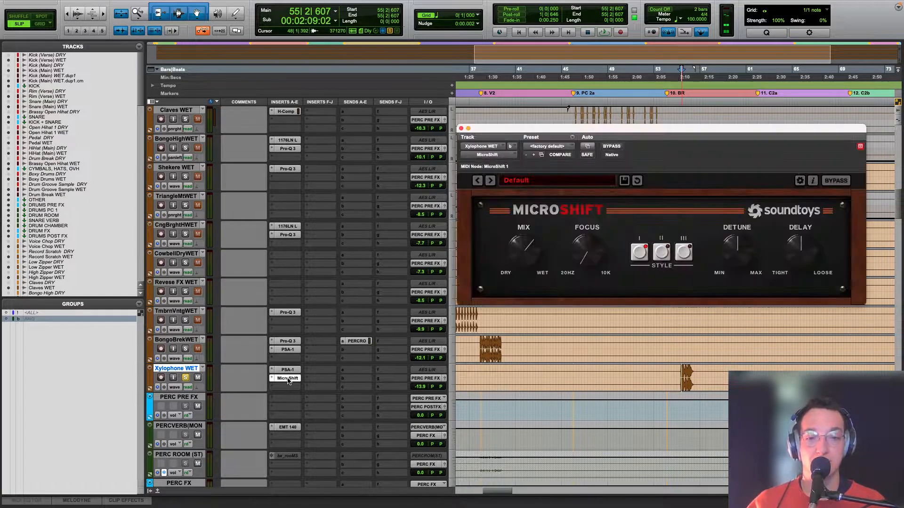
{"action": "left_click", "coordinate": [288, 380], "text": "super"}
{"action": "key", "text": "space"}
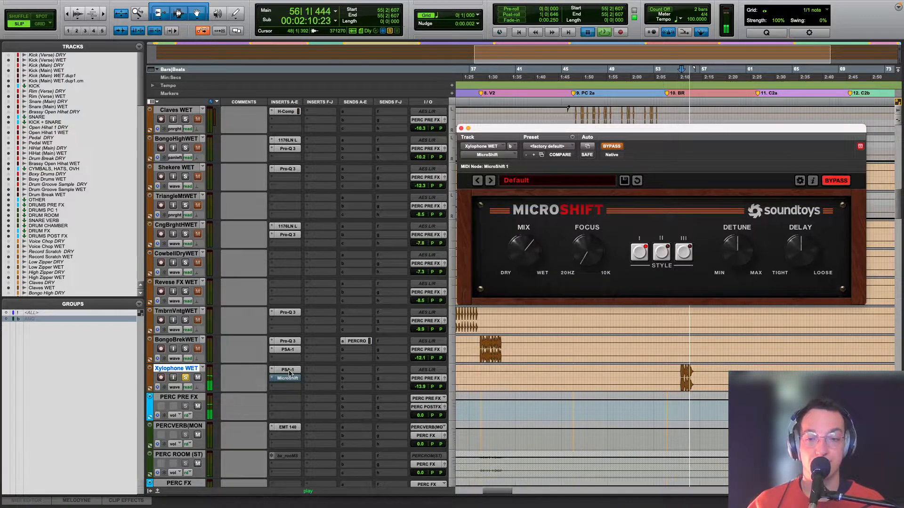
{"action": "key", "text": "space"}
{"action": "key", "text": "space"}
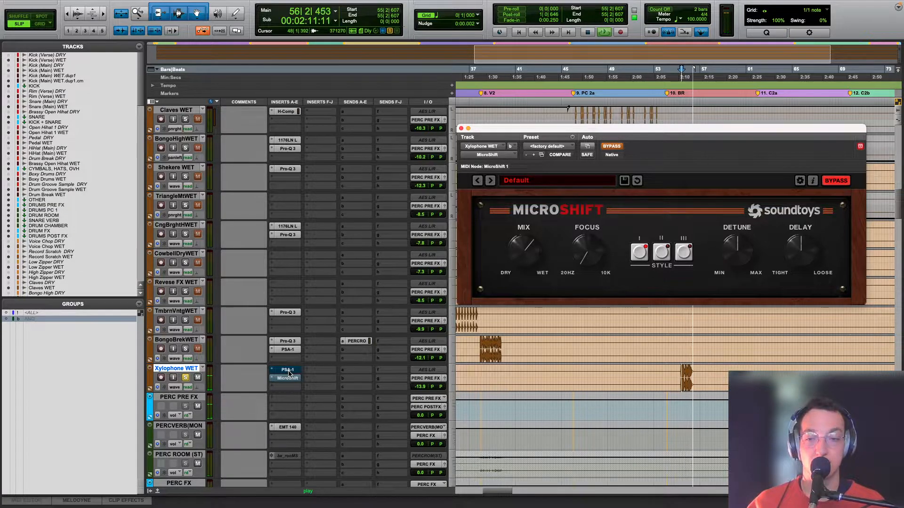
{"action": "key", "text": "space"}
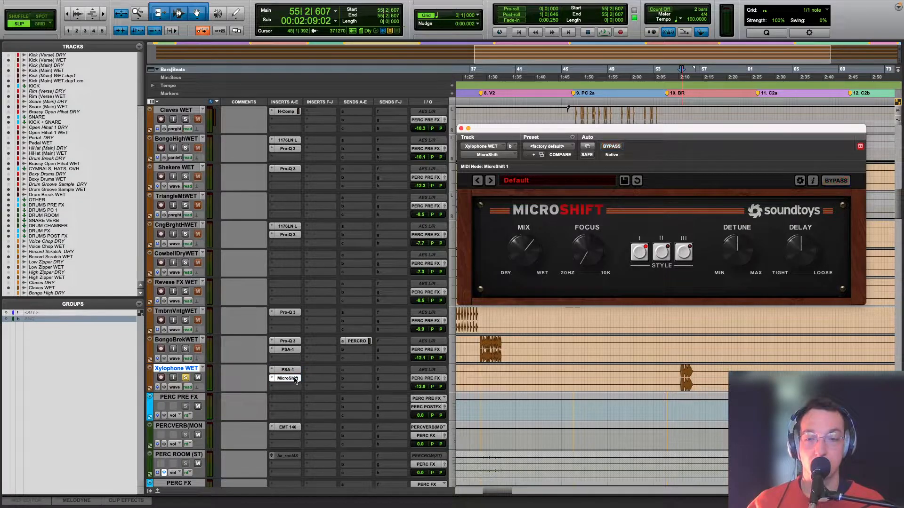
Step: Close the MicroShift window and solo all drum, percussion and bass tracks from Kick (Verse) WET through Bass WET
{"action": "scroll", "coordinate": [612, 418], "scroll_direction": "down", "scroll_amount": 10}
{"action": "scroll", "coordinate": [613, 418], "scroll_direction": "down", "scroll_amount": 5}
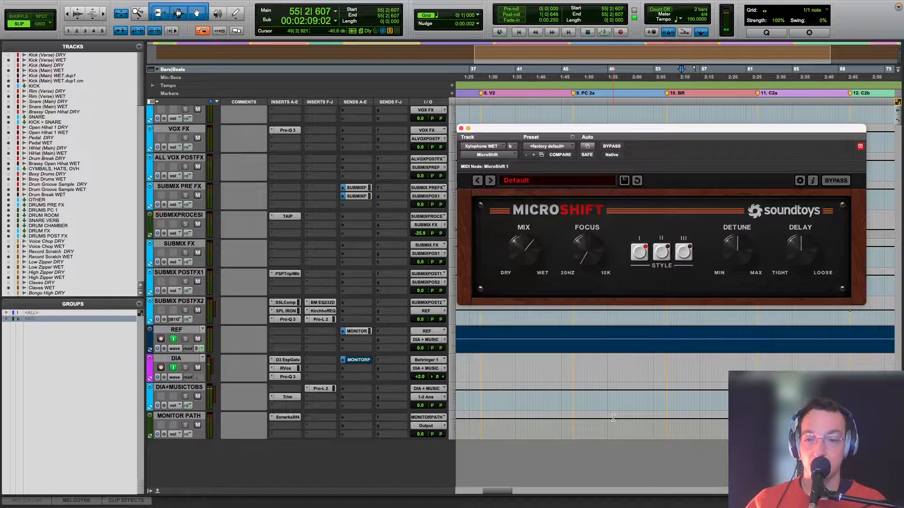
{"action": "scroll", "coordinate": [613, 417], "scroll_direction": "up", "scroll_amount": 8}
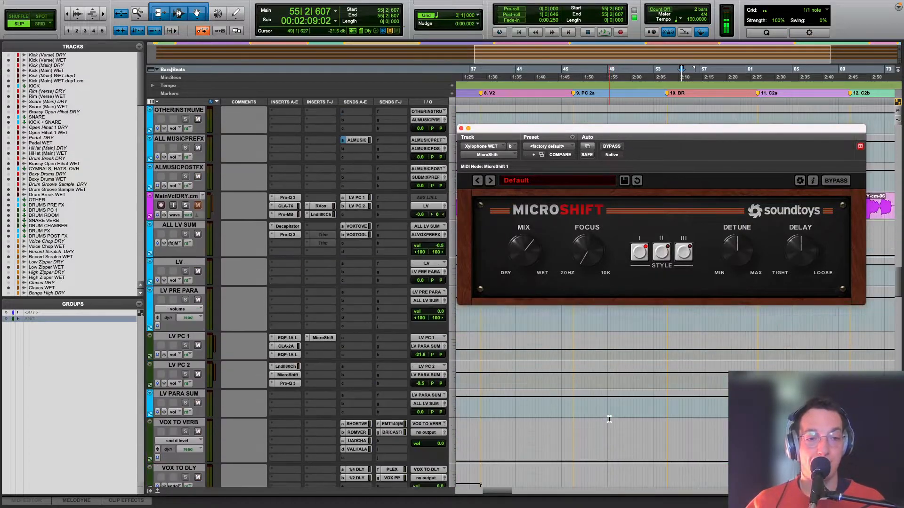
{"action": "left_click", "coordinate": [461, 128]}
{"action": "scroll", "coordinate": [550, 246], "scroll_direction": "up", "scroll_amount": 8}
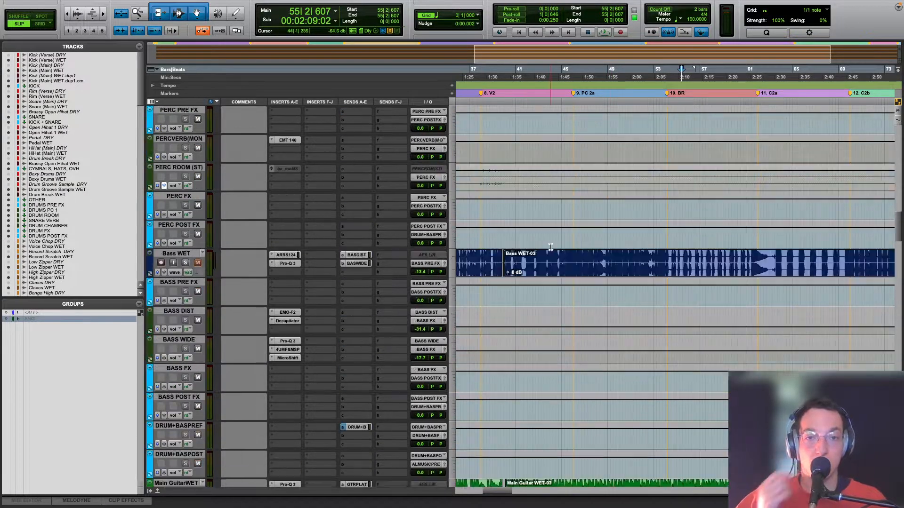
{"action": "scroll", "coordinate": [550, 250], "scroll_direction": "down", "scroll_amount": 4}
{"action": "left_click", "coordinate": [181, 369]}
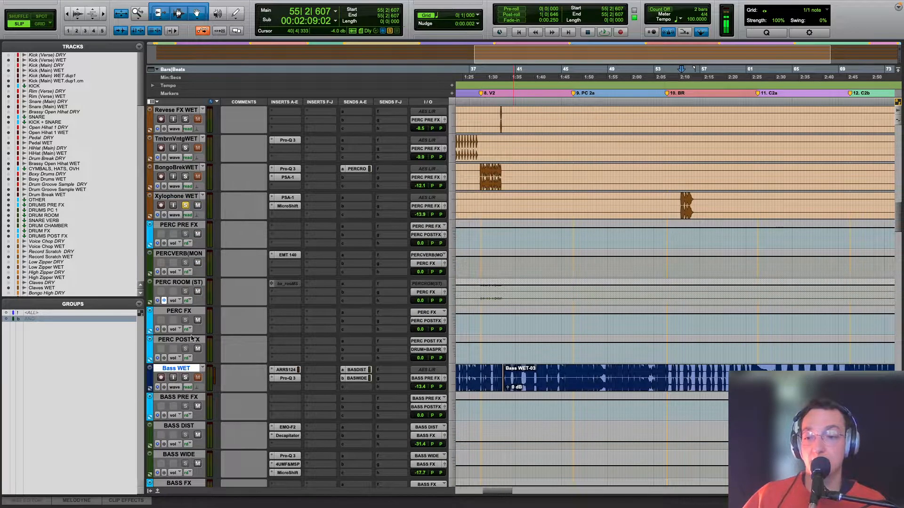
{"action": "scroll", "coordinate": [233, 319], "scroll_direction": "up", "scroll_amount": 10}
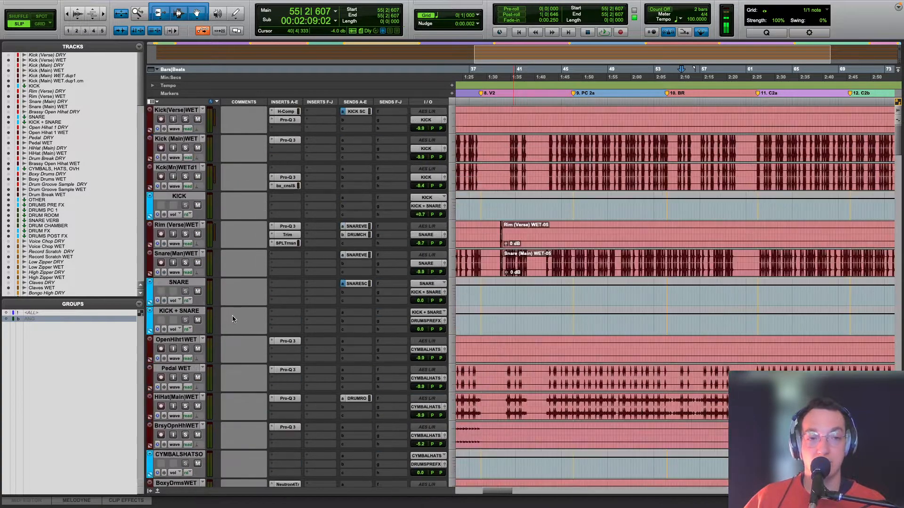
{"action": "left_click", "coordinate": [193, 110], "text": "shift"}
{"action": "left_click", "coordinate": [187, 119], "text": "alt+shift"}
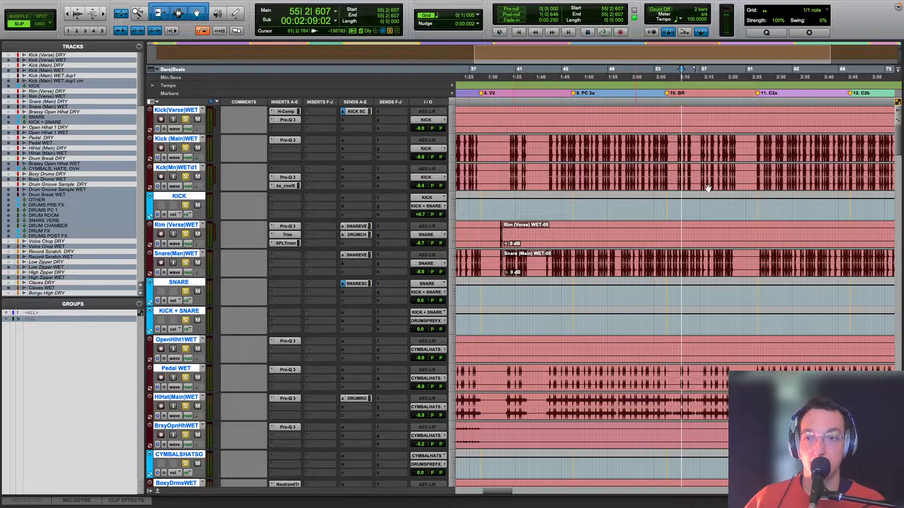
Step: Audition the soloed drums, percussion and bass together from the start of bar 46
{"action": "left_click", "coordinate": [575, 229]}
{"action": "key", "text": "space"}
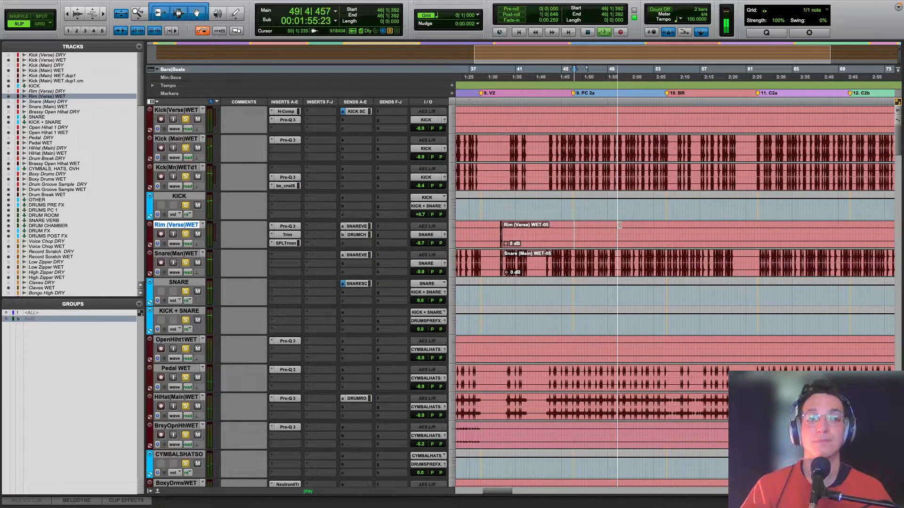
{"action": "scroll", "coordinate": [605, 231], "scroll_direction": "down", "scroll_amount": 10}
{"action": "scroll", "coordinate": [607, 231], "scroll_direction": "down", "scroll_amount": 5}
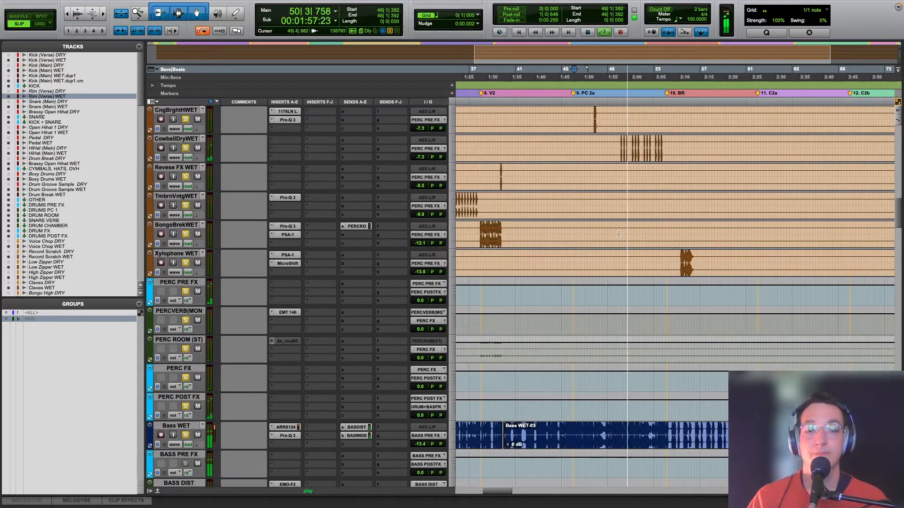
{"action": "scroll", "coordinate": [619, 234], "scroll_direction": "down", "scroll_amount": 5}
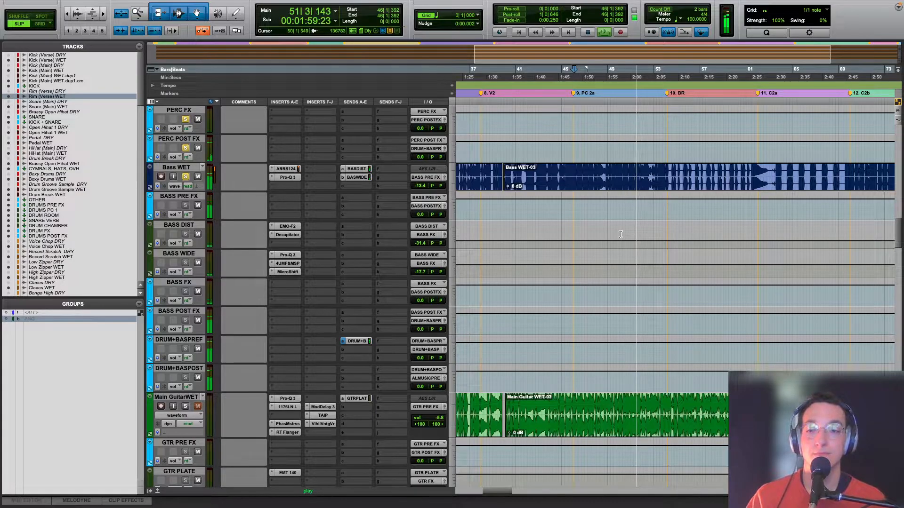
{"action": "key", "text": "space"}
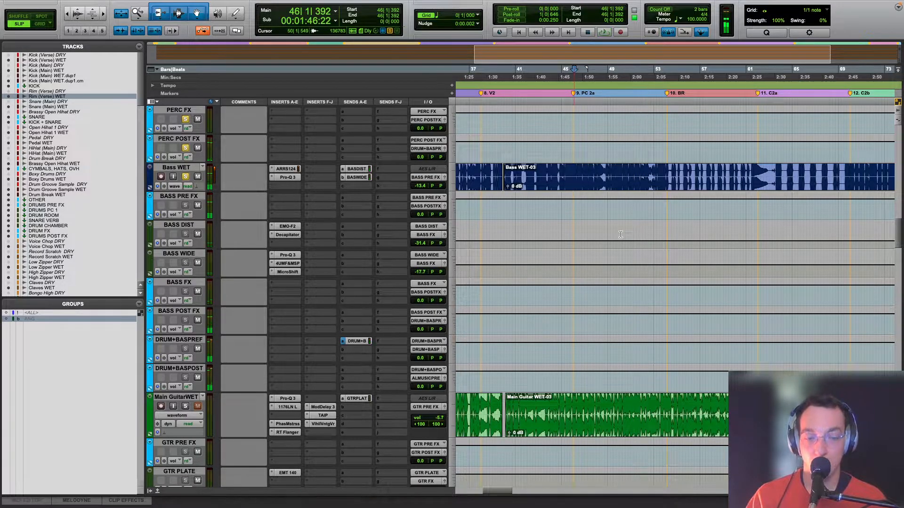
Step: Place the playback start at bar 9, within the first verse of Main Guitar WET
{"action": "scroll", "coordinate": [620, 234], "scroll_direction": "down", "scroll_amount": 5}
{"action": "key", "text": "r"}
{"action": "scroll", "coordinate": [621, 234], "scroll_direction": "up", "scroll_amount": 5}
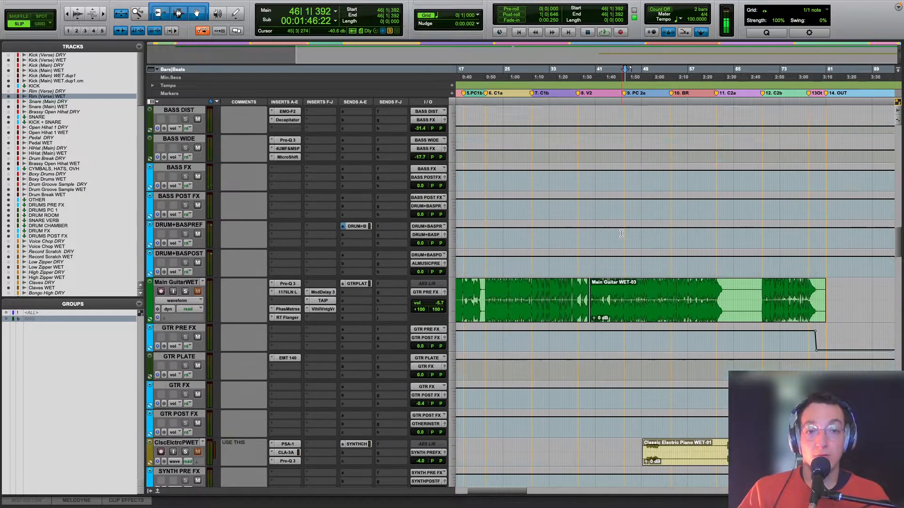
{"action": "scroll", "coordinate": [580, 339], "scroll_direction": "down", "scroll_amount": 2}
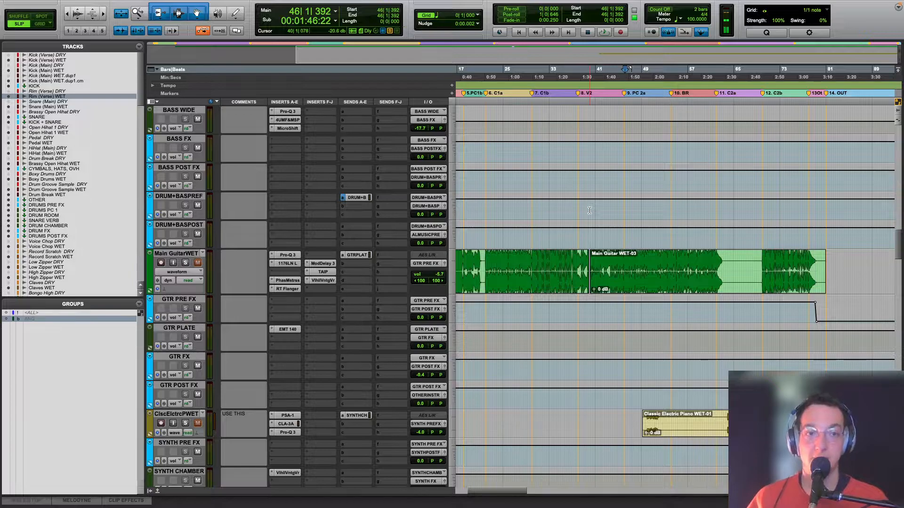
{"action": "scroll", "coordinate": [589, 210], "scroll_direction": "left", "scroll_amount": 5}
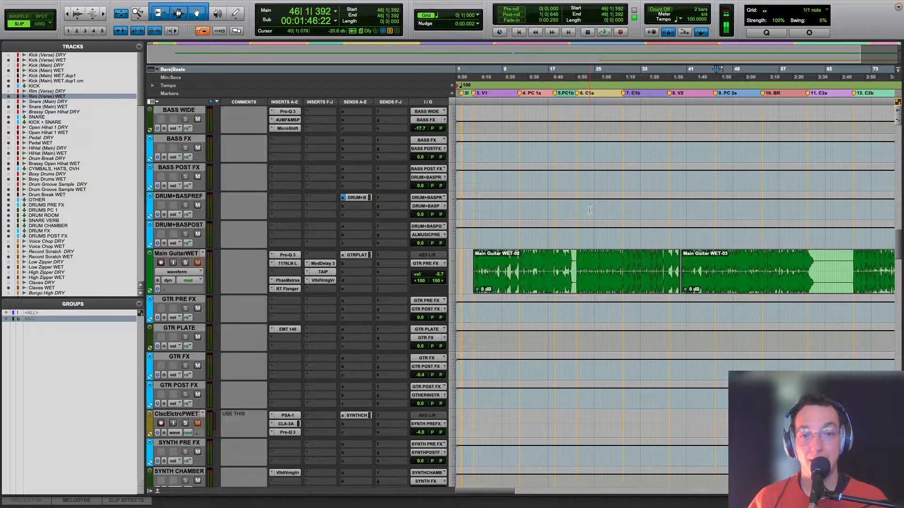
{"action": "left_click", "coordinate": [504, 238]}
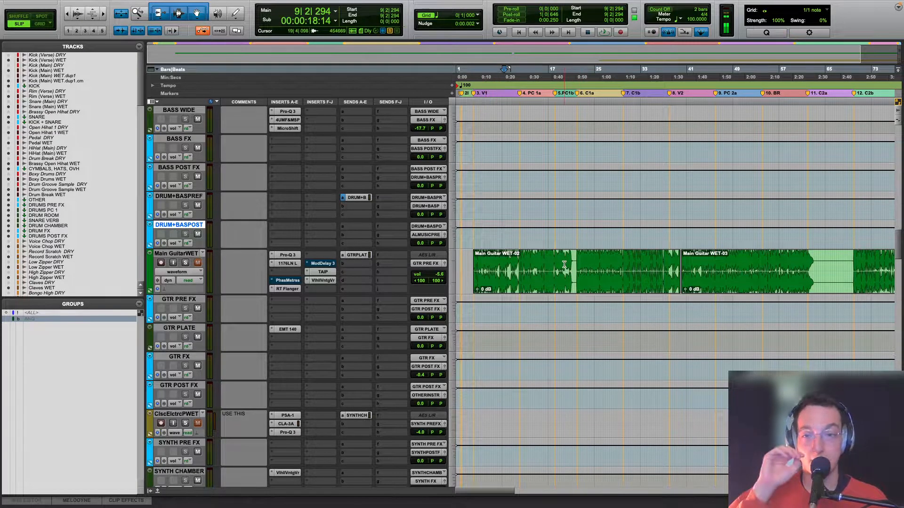
Step: Open Main Guitar WET's Pro-Q 3, solo the track and audition it from bar 9
{"action": "left_click", "coordinate": [286, 255]}
{"action": "key", "text": "space"}
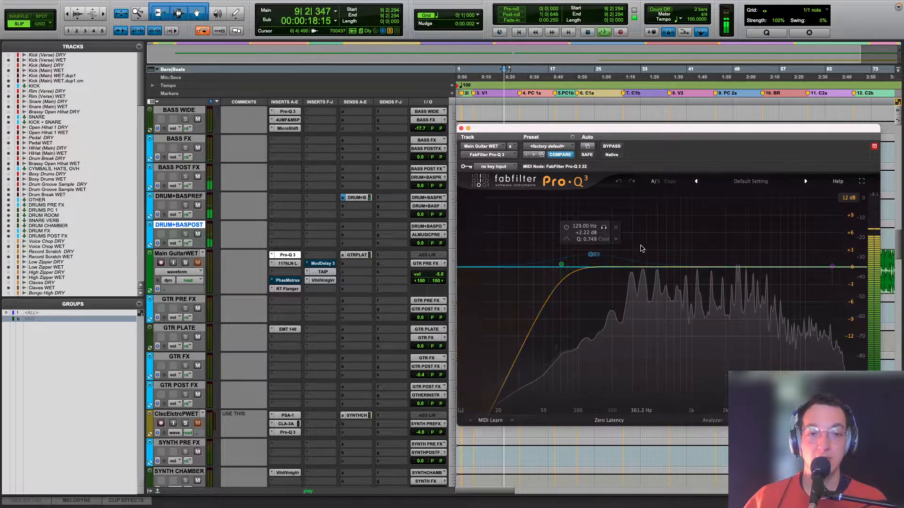
{"action": "key", "text": "space"}
{"action": "left_click", "coordinate": [185, 262]}
{"action": "key", "text": "space"}
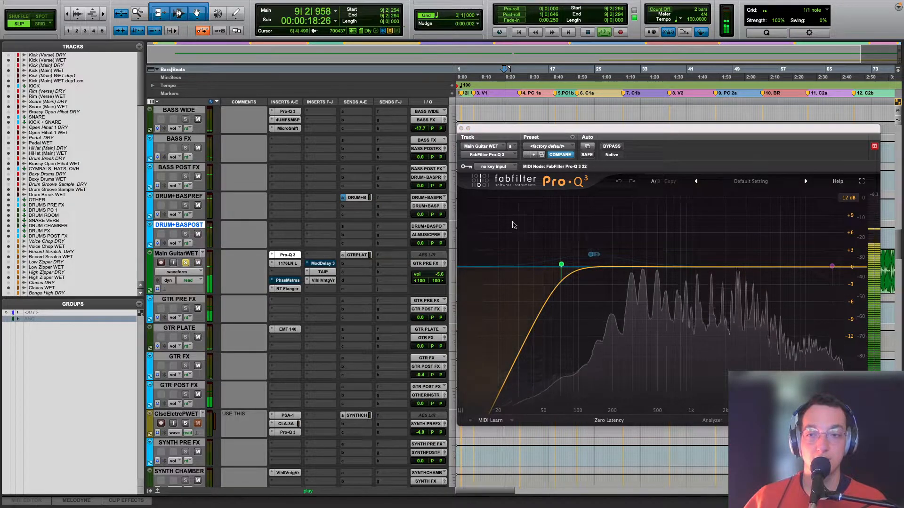
Step: Display the Pro-Q 3 Band 2 Enabled automation lane on Main Guitar WET and stop playback
{"action": "left_click_drag", "start_coordinate": [522, 128], "coordinate": [504, 224]}
{"action": "key", "text": "r"}
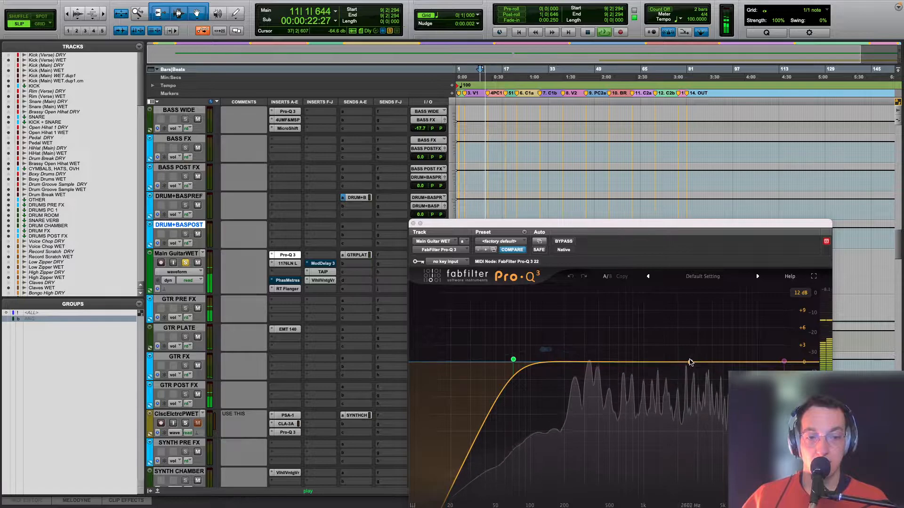
{"action": "left_click", "coordinate": [185, 272]}
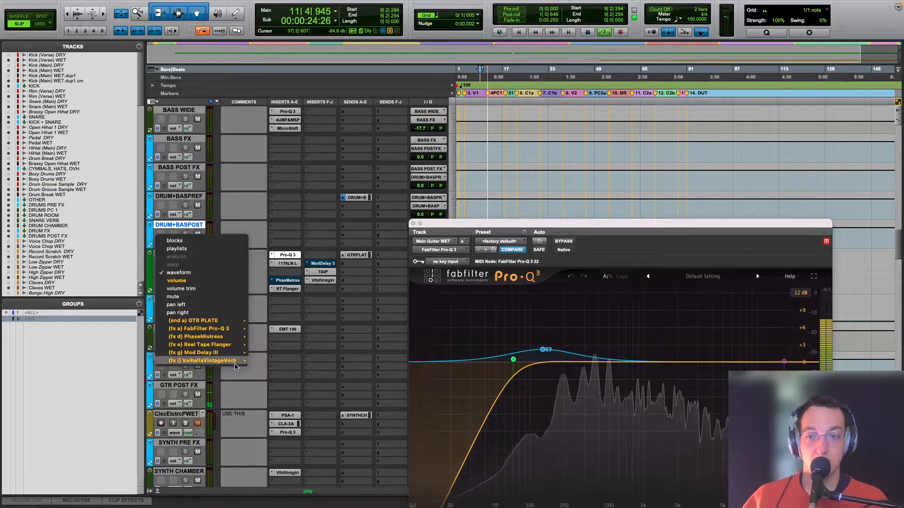
{"action": "mouse_move", "coordinate": [230, 329]}
{"action": "left_click", "coordinate": [273, 330]}
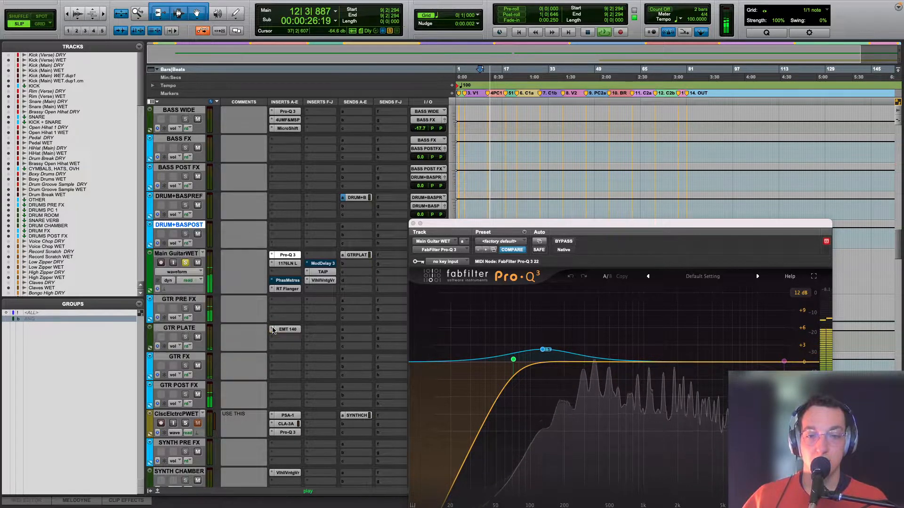
{"action": "key", "text": "space"}
Step: Move the Pro-Q 3 window aside and place the playback start at 11|4|725, where the Band 2 Enabled automation changes
{"action": "mouse_move", "coordinate": [785, 362]}
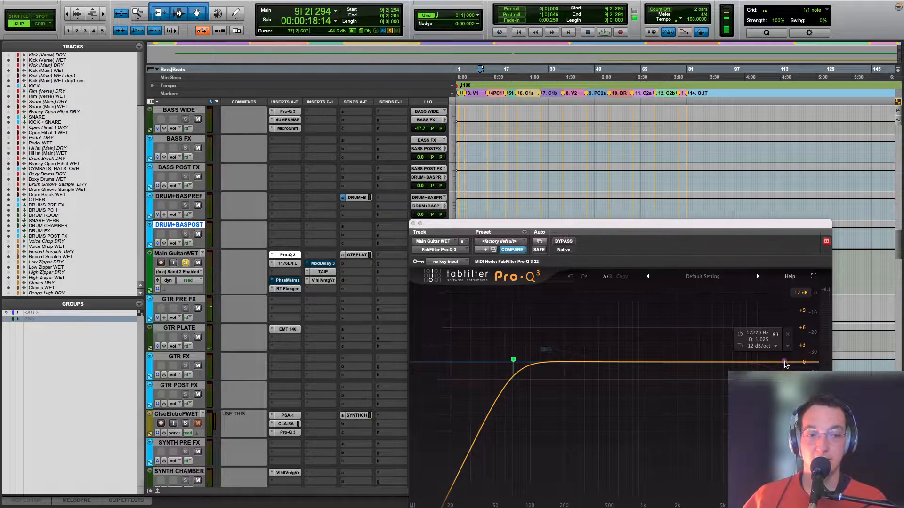
{"action": "left_click_drag", "start_coordinate": [476, 223], "coordinate": [636, 170]}
{"action": "key", "text": "space"}
{"action": "key", "text": "t"}
{"action": "key", "text": "space"}
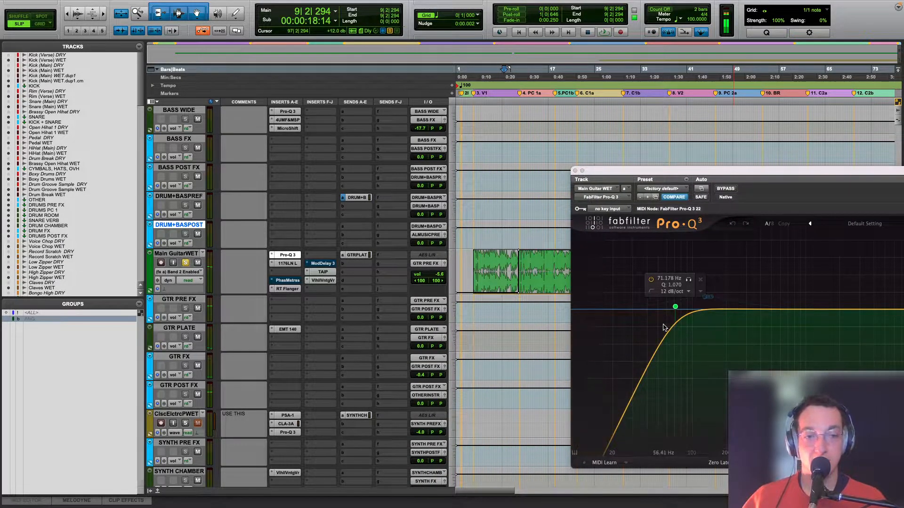
{"action": "left_click", "coordinate": [520, 309]}
{"action": "key", "text": "t"}
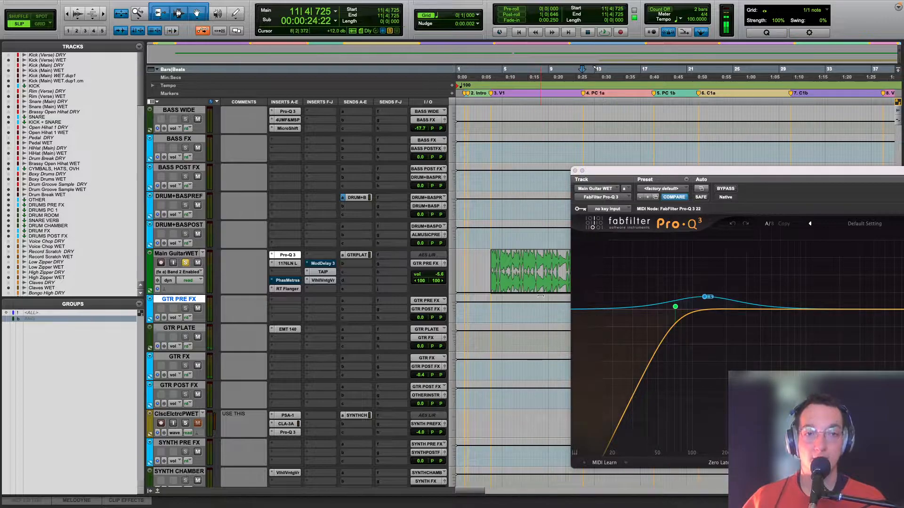
Step: Audition the 129 Hz boost band of Main Guitar WET's Pro-Q 3 in isolation, and check the 71 Hz low-cut band
{"action": "scroll", "coordinate": [541, 296], "scroll_direction": "right", "scroll_amount": 4}
{"action": "mouse_move", "coordinate": [744, 303]}
{"action": "left_click", "coordinate": [716, 272]}
{"action": "key", "text": "space"}
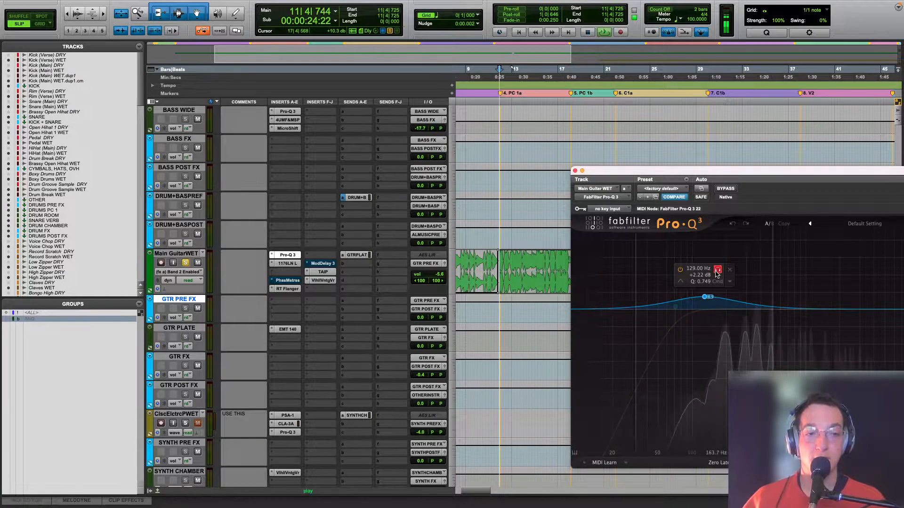
{"action": "key", "text": "space"}
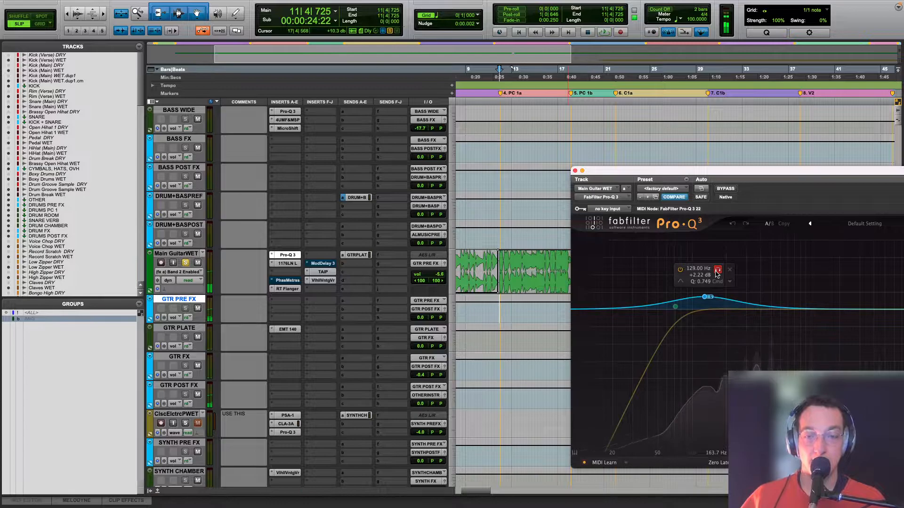
{"action": "left_click", "coordinate": [717, 272]}
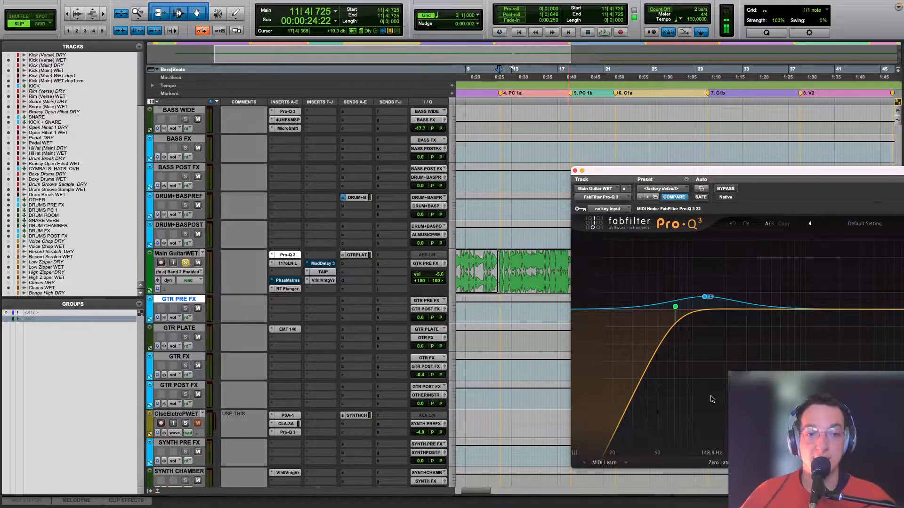
{"action": "mouse_move", "coordinate": [685, 293]}
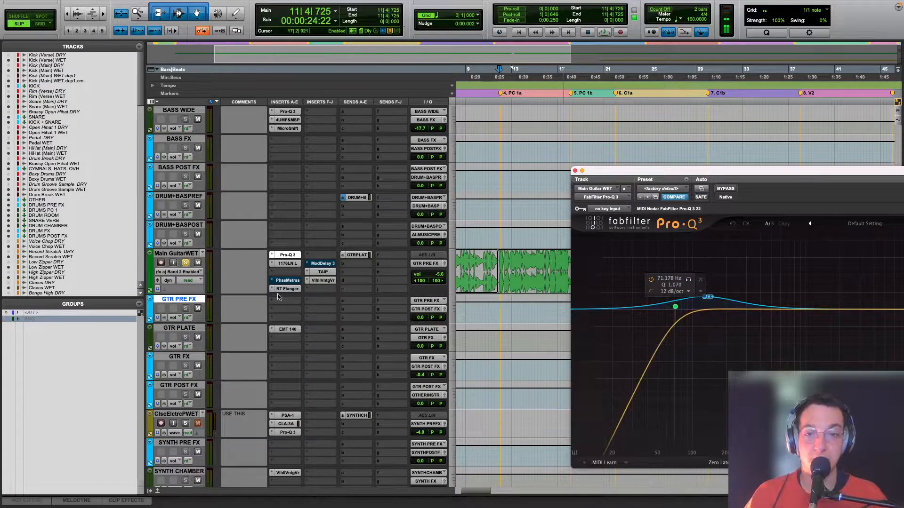
Step: Open Main Guitar WET's 1176LN Legacy, move its window clear of the inserts, and audition the guitar through the compressor
{"action": "left_click", "coordinate": [289, 265]}
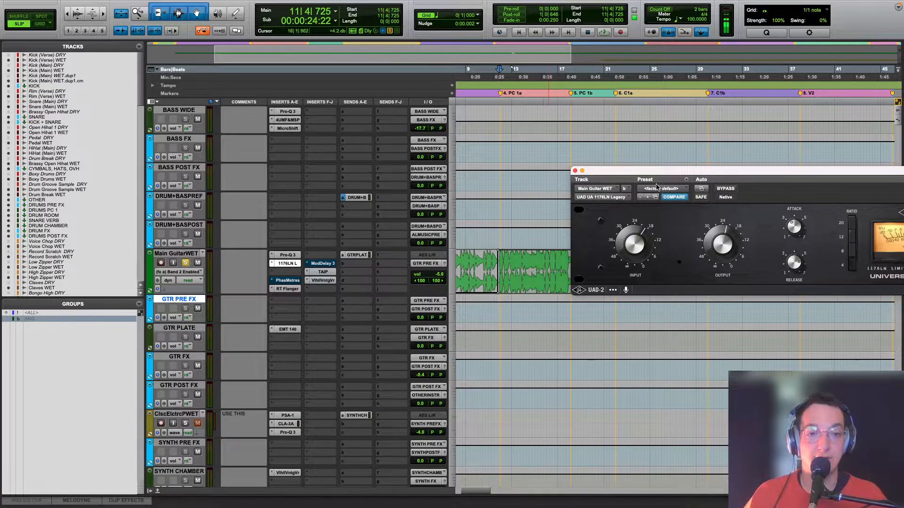
{"action": "left_click_drag", "start_coordinate": [641, 174], "coordinate": [494, 205]}
{"action": "key", "text": "space"}
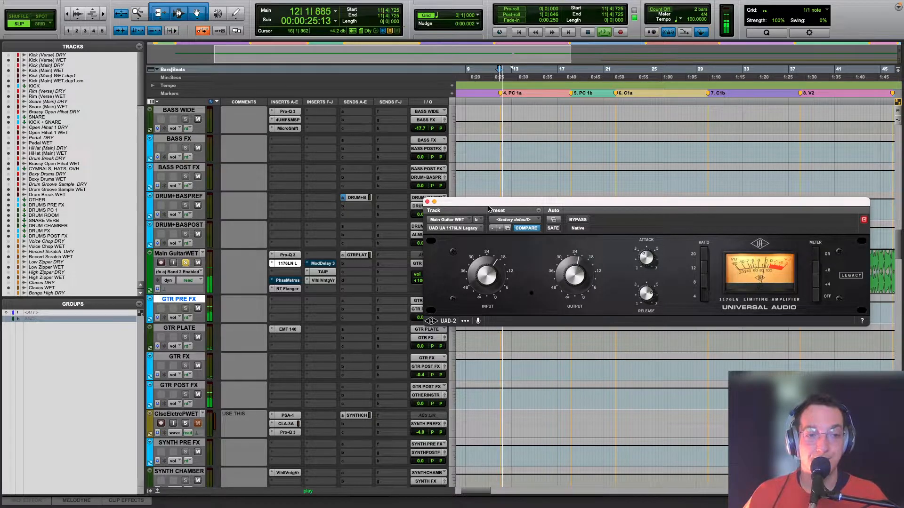
{"action": "key", "text": "space"}
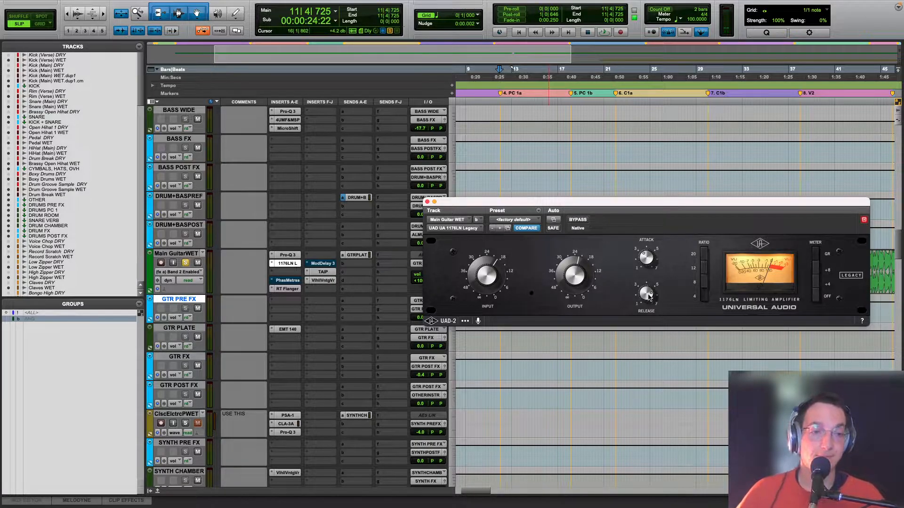
{"action": "key", "text": "space"}
{"action": "key", "text": "space"}
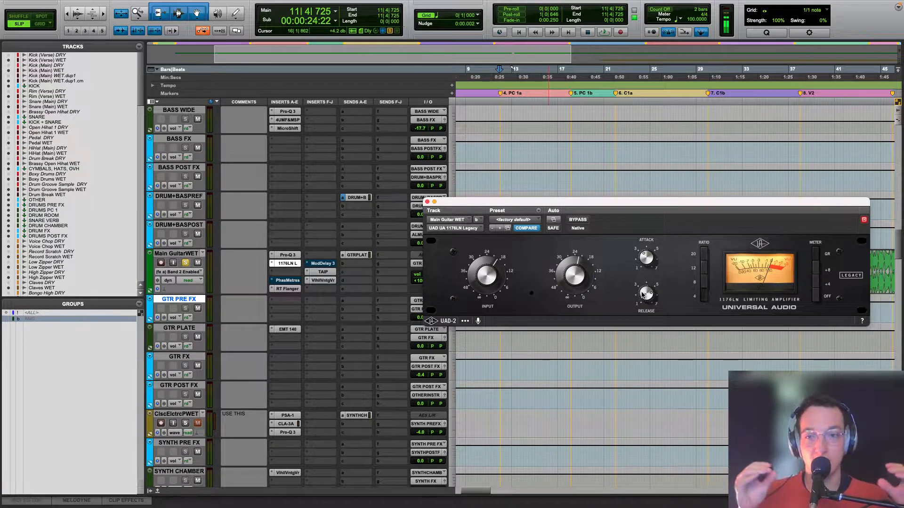
Step: Audition Main Guitar WET with the 1176LN Legacy bypassed and active during playback
{"action": "left_click", "coordinate": [293, 263], "text": "super"}
{"action": "key", "text": "space"}
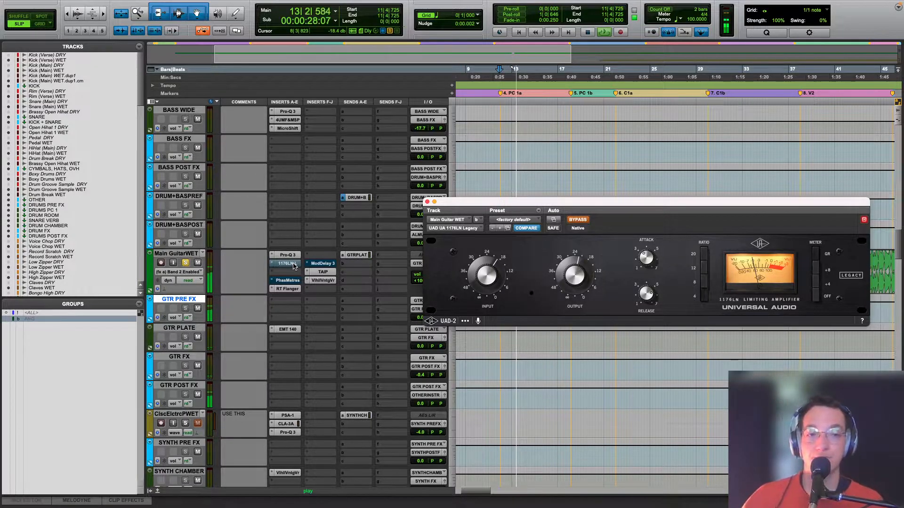
{"action": "left_click", "coordinate": [292, 264], "text": "super"}
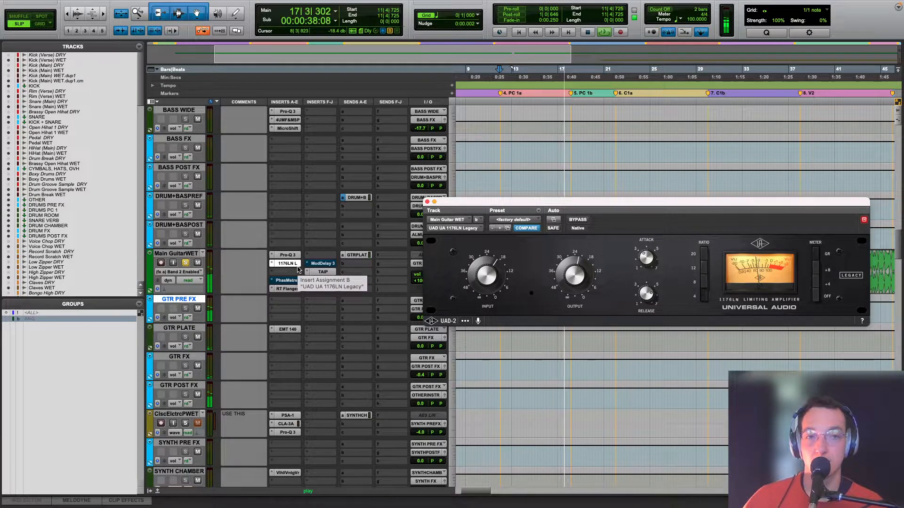
{"action": "key", "text": "space"}
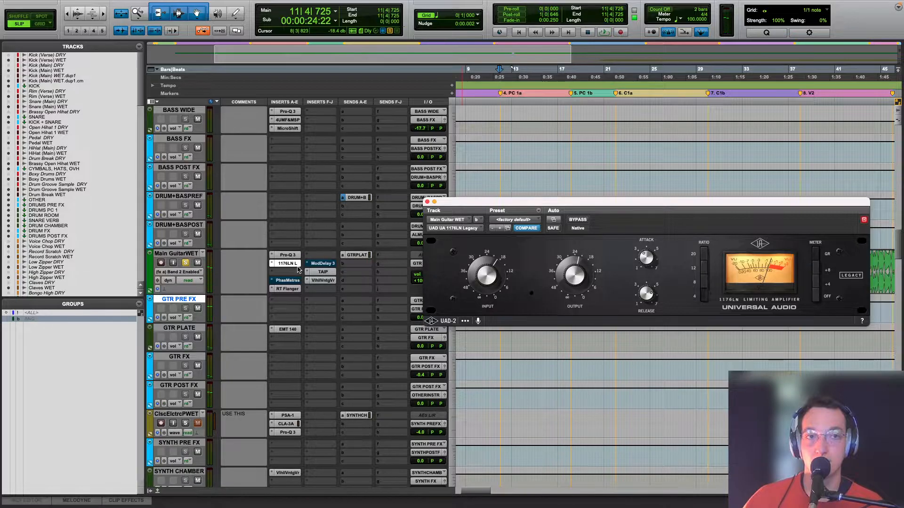
Step: Open Main Guitar WET's TAIP, move its window clear of the inserts, and compare the guitar with TAIP bypassed and active
{"action": "left_click", "coordinate": [321, 271]}
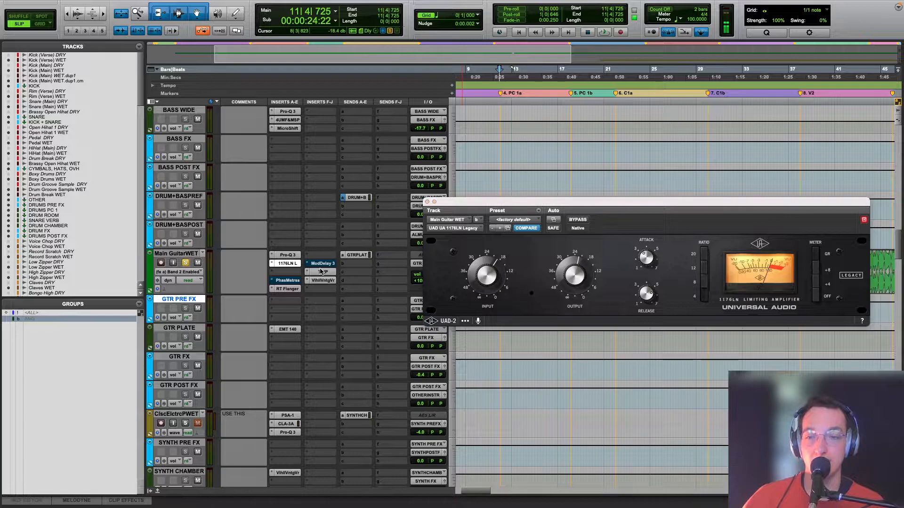
{"action": "left_click_drag", "start_coordinate": [551, 206], "coordinate": [518, 198]}
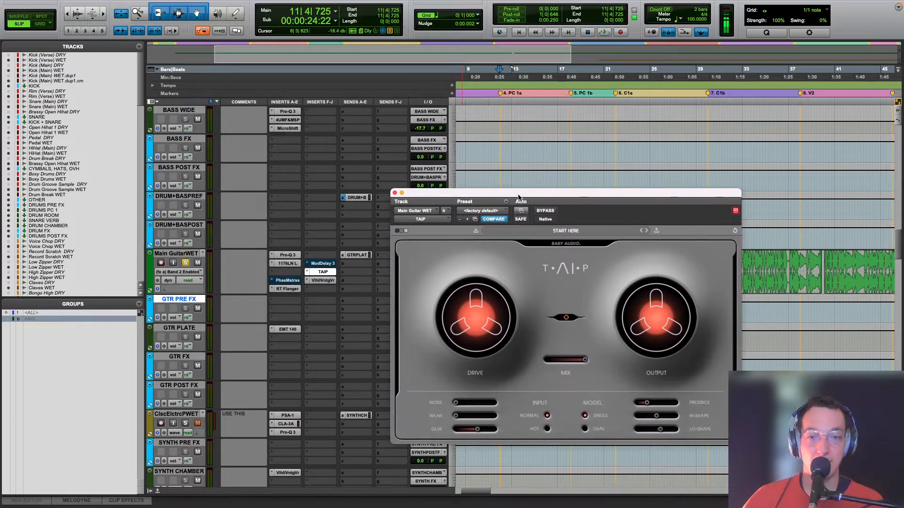
{"action": "scroll", "coordinate": [525, 169], "scroll_direction": "down", "scroll_amount": 3}
{"action": "key", "text": "space"}
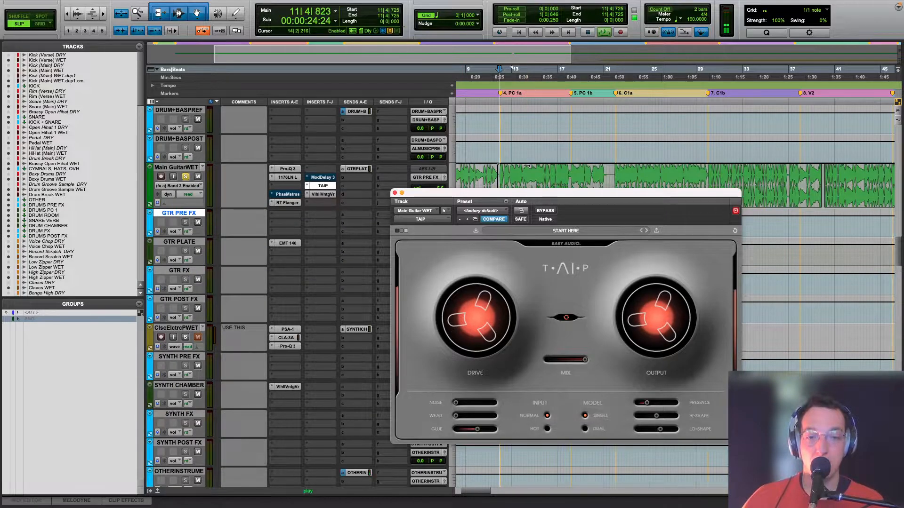
{"action": "left_click", "coordinate": [539, 212]}
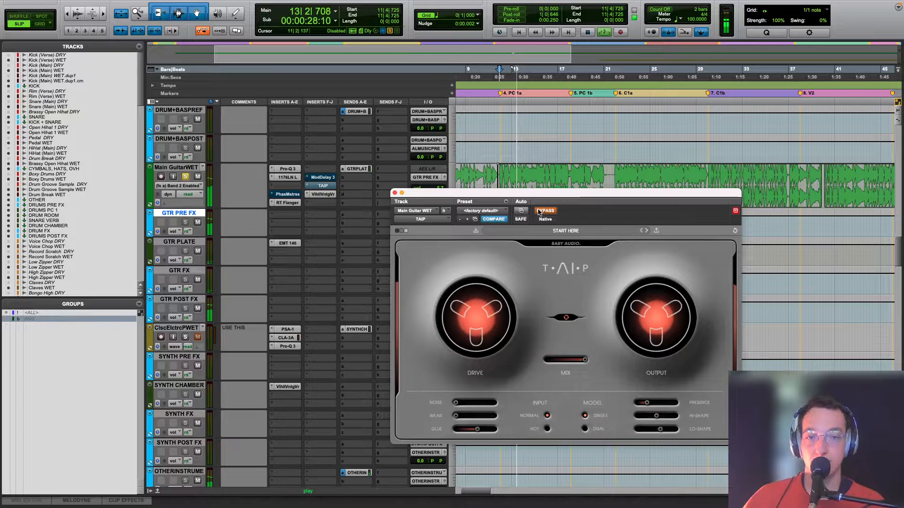
{"action": "left_click", "coordinate": [539, 212]}
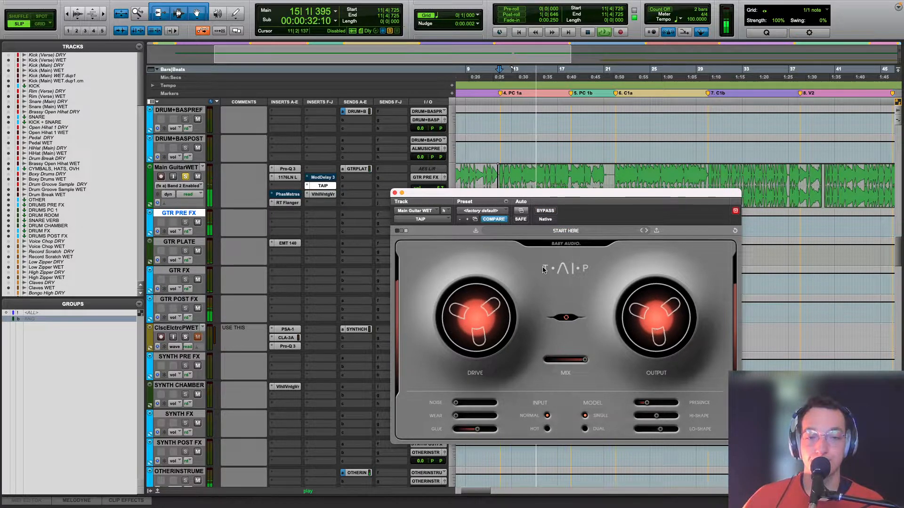
{"action": "key", "text": "space"}
Step: Audition the guitar with TAIP's Presence raised to 100 and returned to 25
{"action": "mouse_move", "coordinate": [643, 408]}
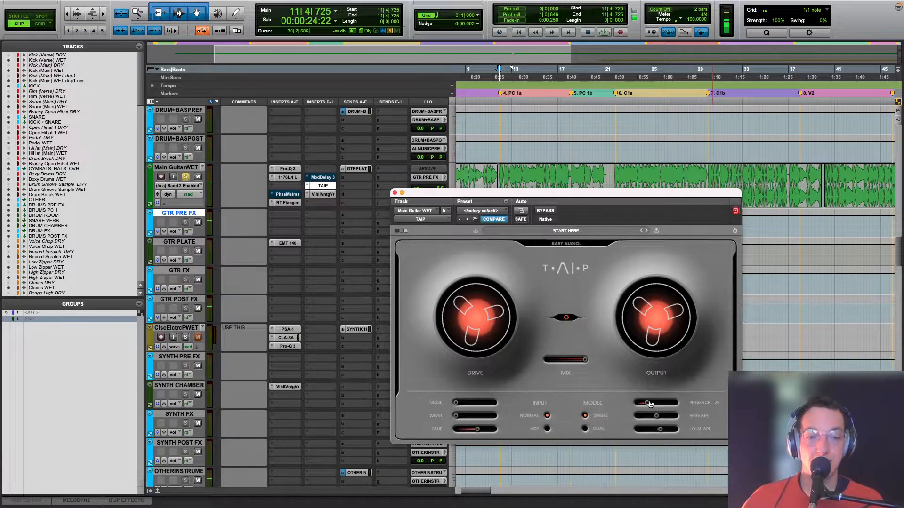
{"action": "left_click_drag", "start_coordinate": [649, 404], "coordinate": [717, 407]}
{"action": "key", "text": "space"}
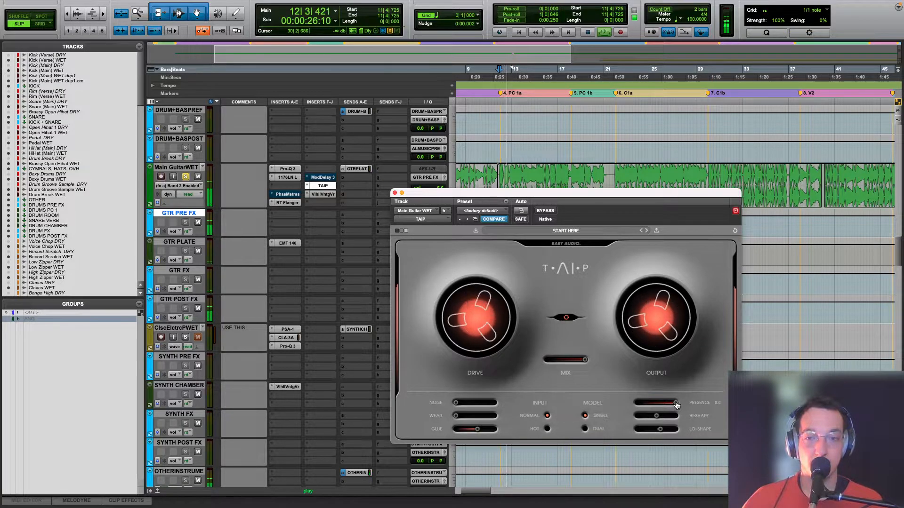
{"action": "left_click_drag", "start_coordinate": [676, 405], "coordinate": [648, 405]}
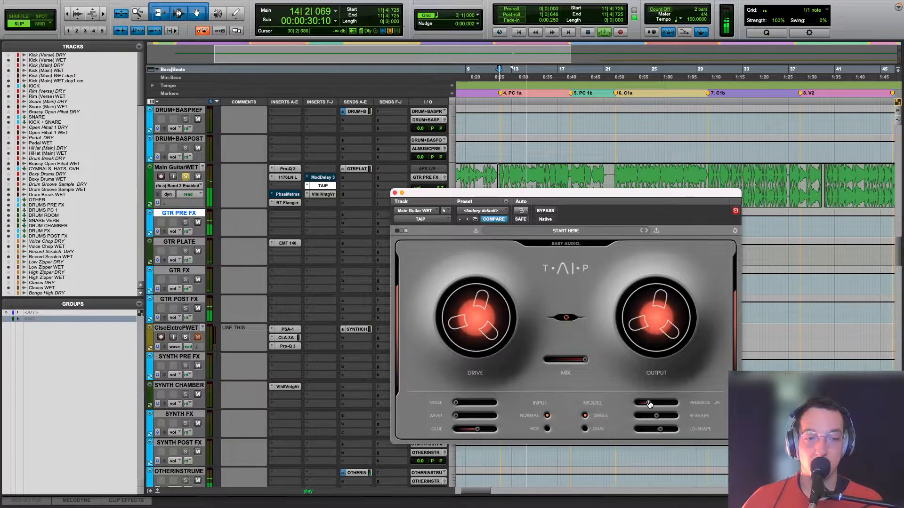
{"action": "key", "text": "space"}
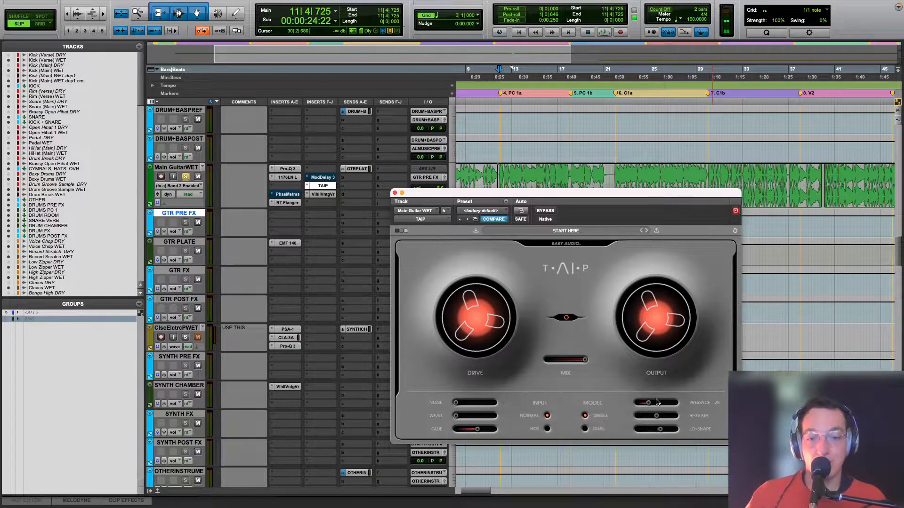
Step: Check TAIP's Glue setting while auditioning the guitar
{"action": "mouse_move", "coordinate": [479, 431]}
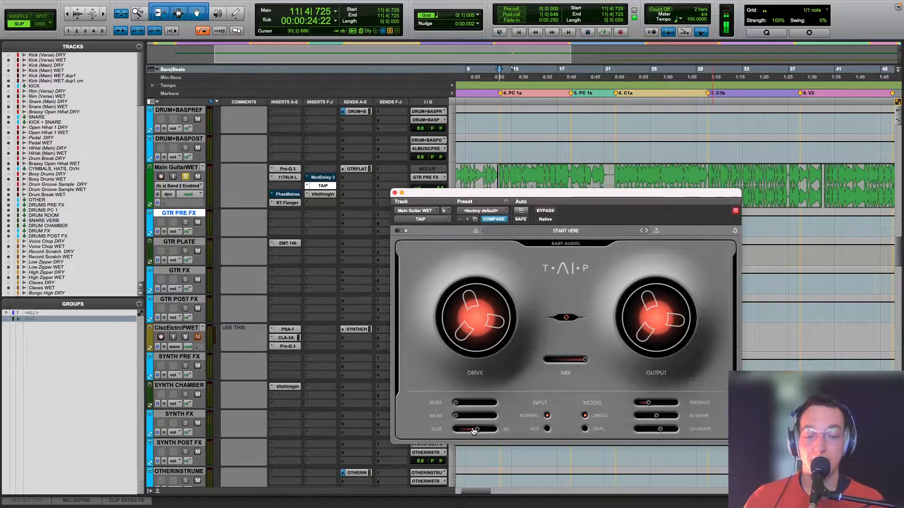
{"action": "key", "text": "space"}
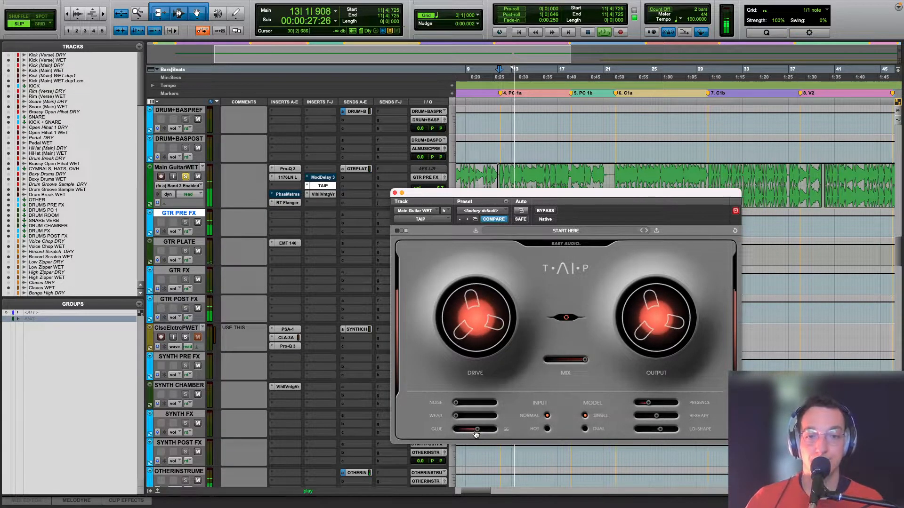
{"action": "key", "text": "space"}
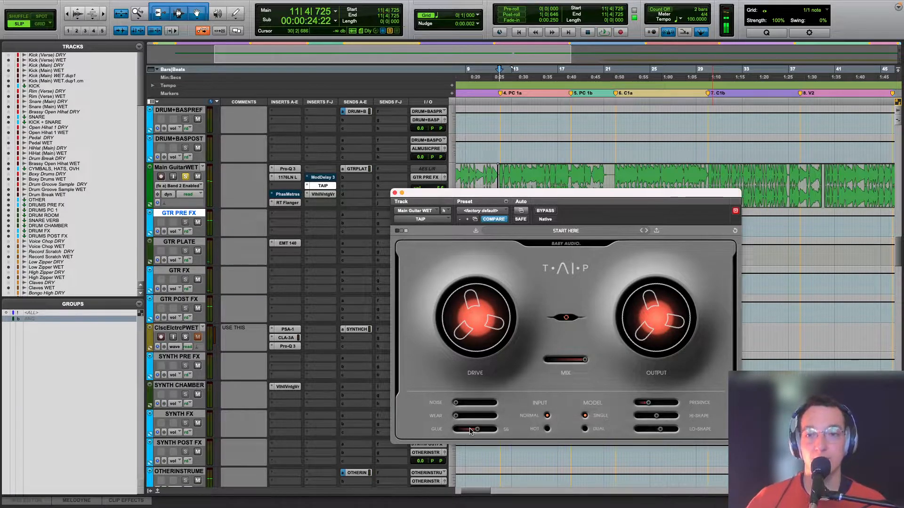
Step: Display the ValhallaVintageVerb Mix automation lane on Main Guitar WET and move the TAIP window clear of the track
{"action": "key", "text": "r"}
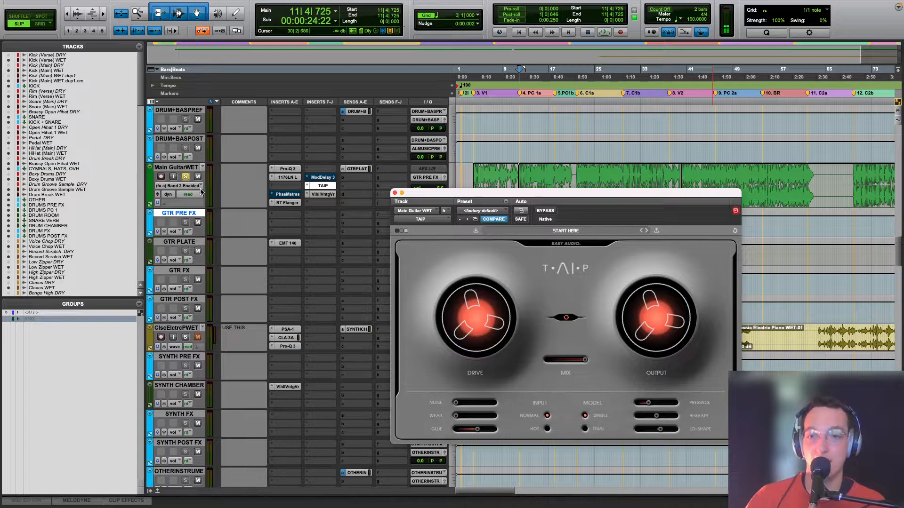
{"action": "left_click", "coordinate": [183, 186]}
{"action": "left_click", "coordinate": [263, 221]}
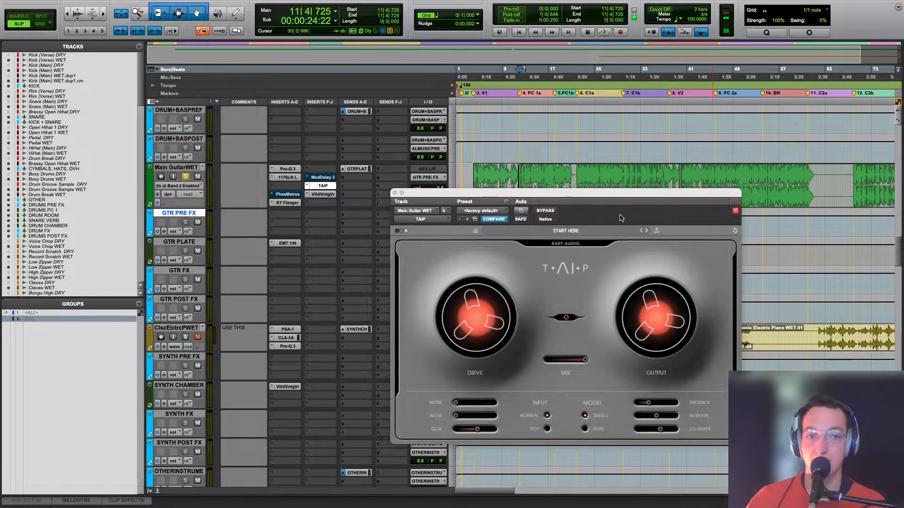
{"action": "left_click_drag", "start_coordinate": [596, 192], "coordinate": [523, 314]}
Step: Place the playback start at 62|1|549 by the C2a marker and audition the guitar's reverb Mix automation
{"action": "left_click", "coordinate": [808, 225]}
{"action": "key", "text": "t"}
{"action": "key", "text": "t"}
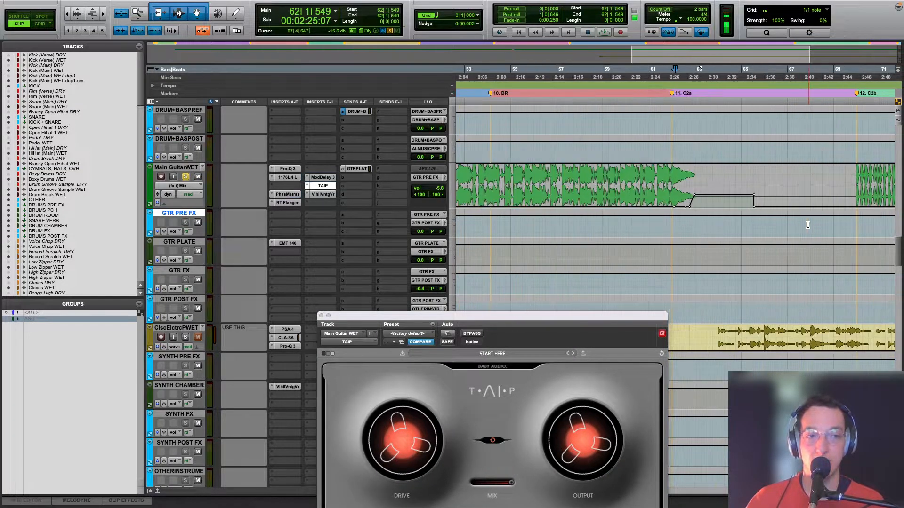
{"action": "key", "text": "r"}
{"action": "key", "text": "space"}
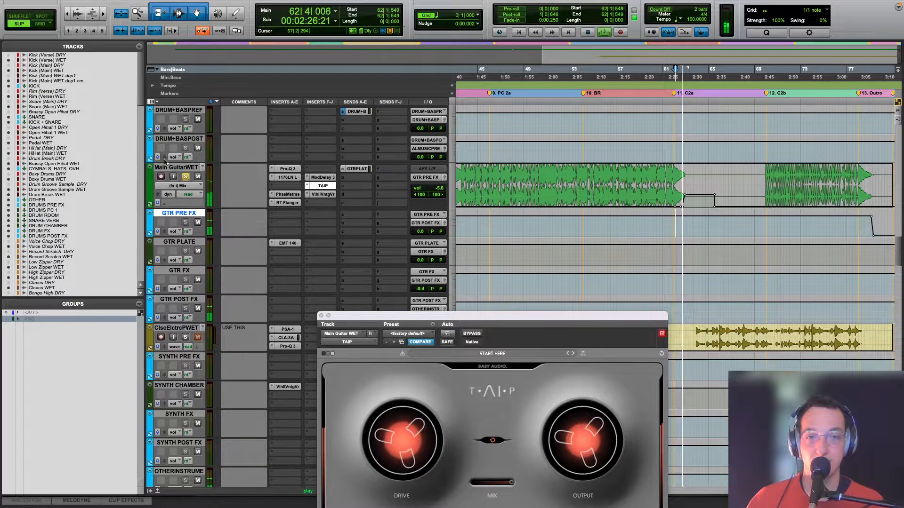
{"action": "key", "text": "t"}
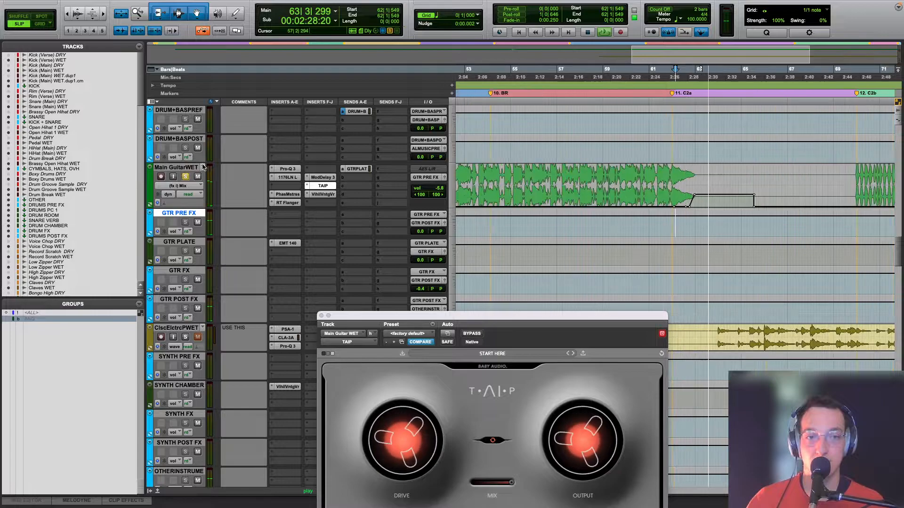
{"action": "key", "text": "t"}
{"action": "key", "text": "r"}
{"action": "key", "text": "r"}
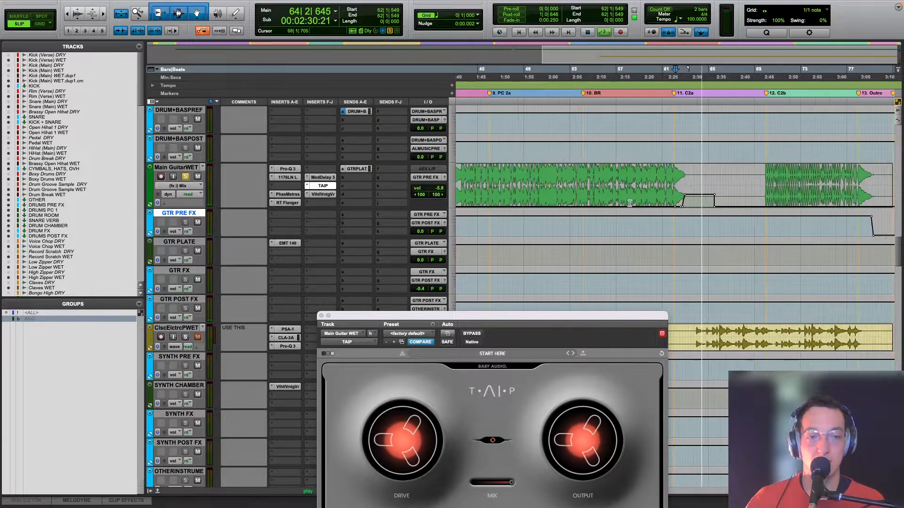
{"action": "scroll", "coordinate": [633, 203], "scroll_direction": "up", "scroll_amount": 10}
{"action": "key", "text": "space"}
Step: Examine where the guitar's reverb Mix automation rises, highlighting 62|4|882 to 63|3|255 and placing the cursor at 62|2|549
{"action": "scroll", "coordinate": [629, 203], "scroll_direction": "up", "scroll_amount": 2}
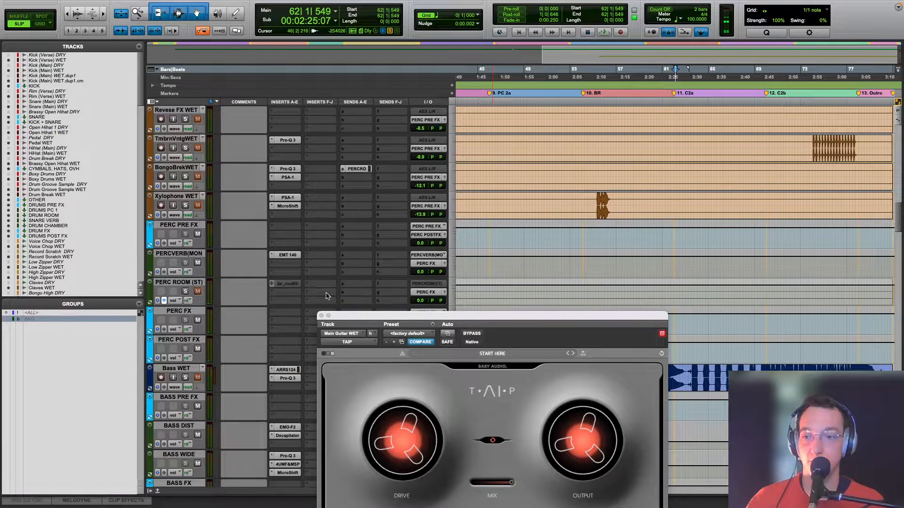
{"action": "scroll", "coordinate": [582, 284], "scroll_direction": "down", "scroll_amount": 20}
{"action": "key", "text": "r"}
{"action": "scroll", "coordinate": [582, 284], "scroll_direction": "up", "scroll_amount": 10}
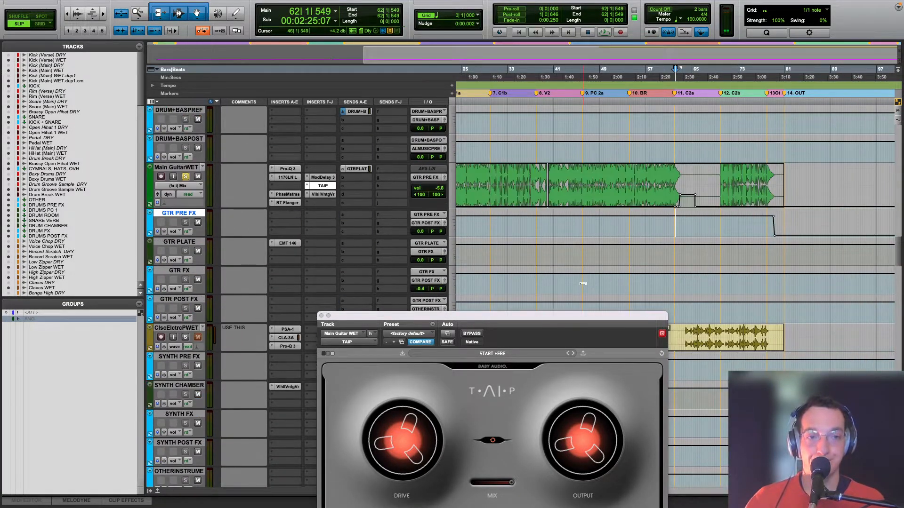
{"action": "key", "text": "t"}
{"action": "key", "text": "t"}
{"action": "key", "text": "t"}
{"action": "key", "text": "t"}
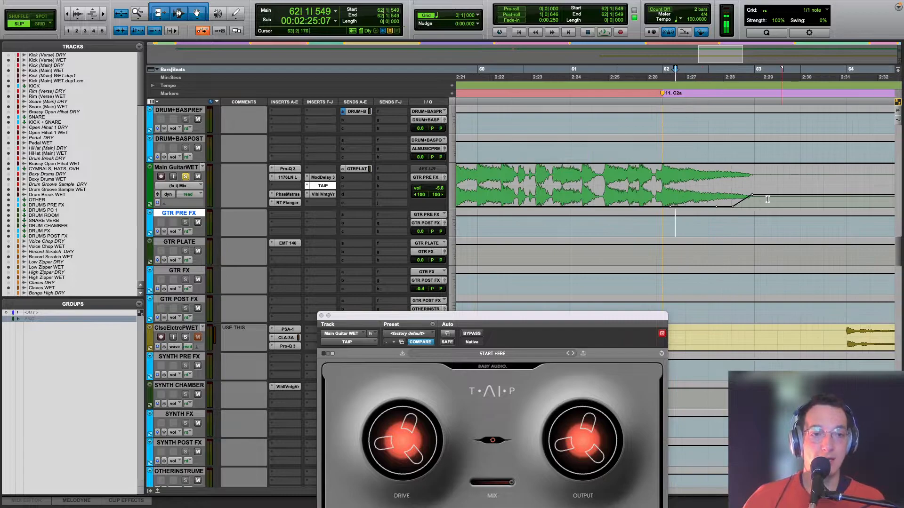
{"action": "left_click_drag", "start_coordinate": [806, 178], "coordinate": [752, 182]}
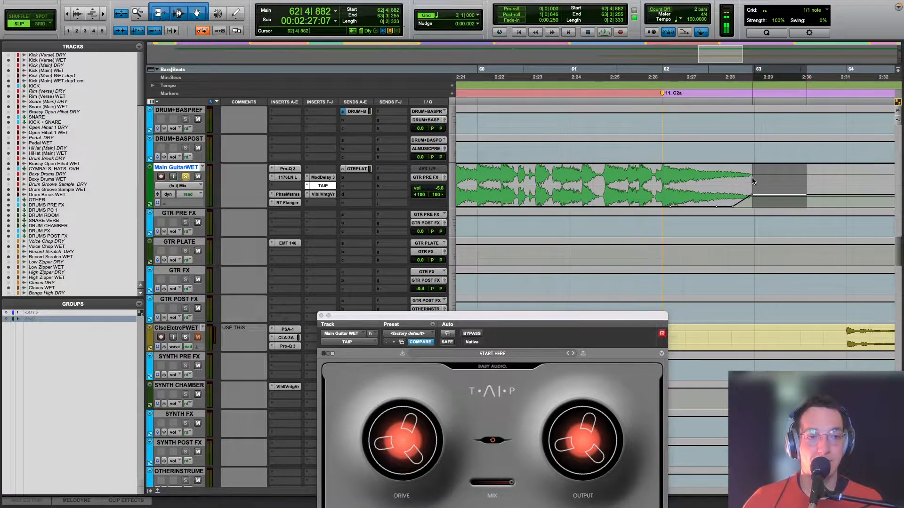
{"action": "left_click", "coordinate": [698, 186]}
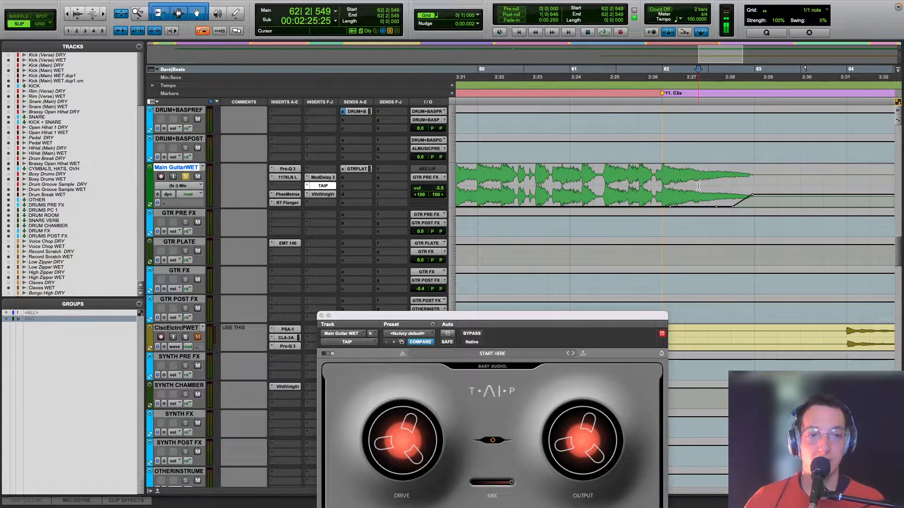
{"action": "key", "text": "r"}
{"action": "key", "text": "r"}
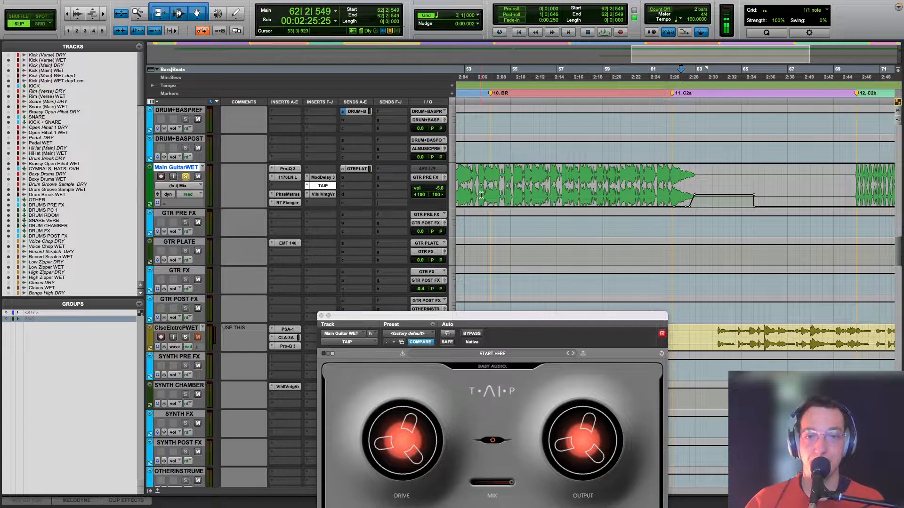
Step: Look over the earlier sections of Main Guitar WET's Mix automation and place the cursor at 23|4|725
{"action": "scroll", "coordinate": [481, 195], "scroll_direction": "left", "scroll_amount": 4}
{"action": "left_click", "coordinate": [578, 178]}
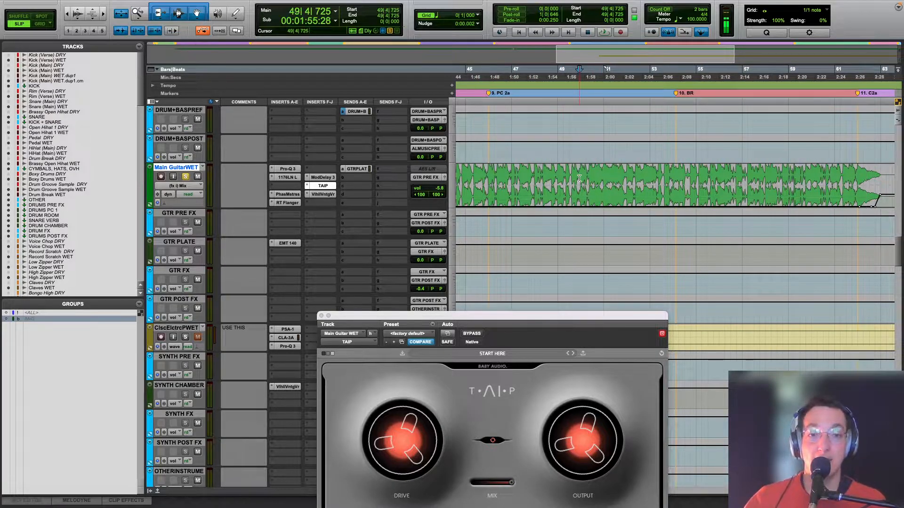
{"action": "key", "text": "r"}
{"action": "key", "text": "r"}
{"action": "left_click", "coordinate": [501, 183]}
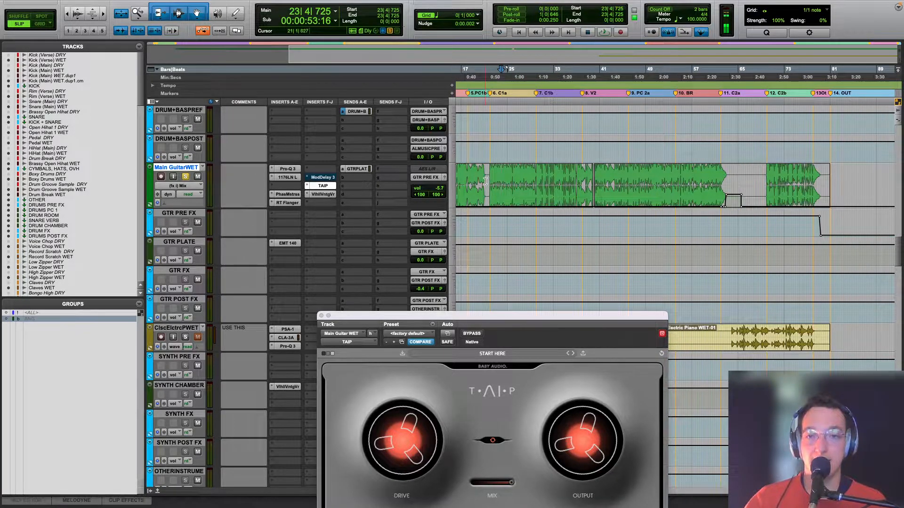
{"action": "scroll", "coordinate": [485, 181], "scroll_direction": "left", "scroll_amount": 5}
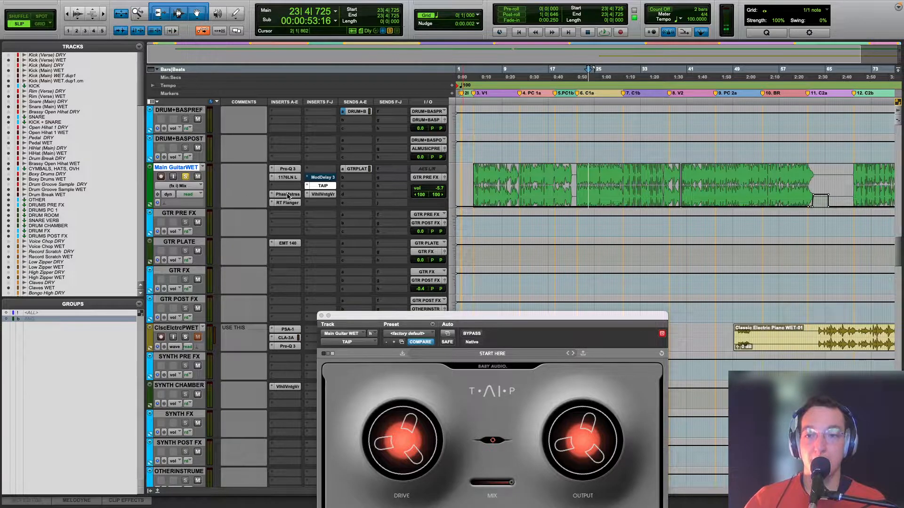
Step: Open Main Guitar WET's PhaseMistress and move its window below the guitar track
{"action": "left_click", "coordinate": [287, 194]}
{"action": "left_click_drag", "start_coordinate": [506, 322], "coordinate": [459, 183]}
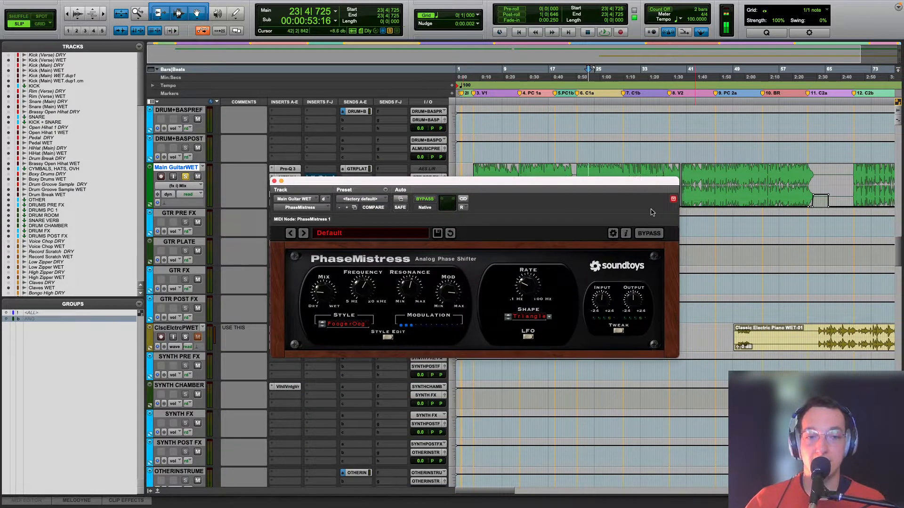
{"action": "left_click_drag", "start_coordinate": [533, 182], "coordinate": [560, 267]}
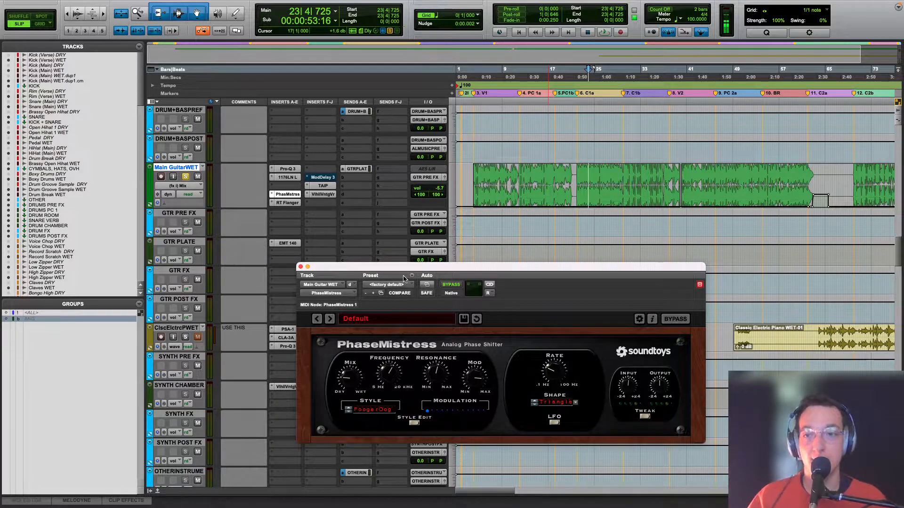
Step: Display the PhaseMistress Bypass automation lane on Main Guitar WET, magnified around the C1a section
{"action": "left_click", "coordinate": [183, 186]}
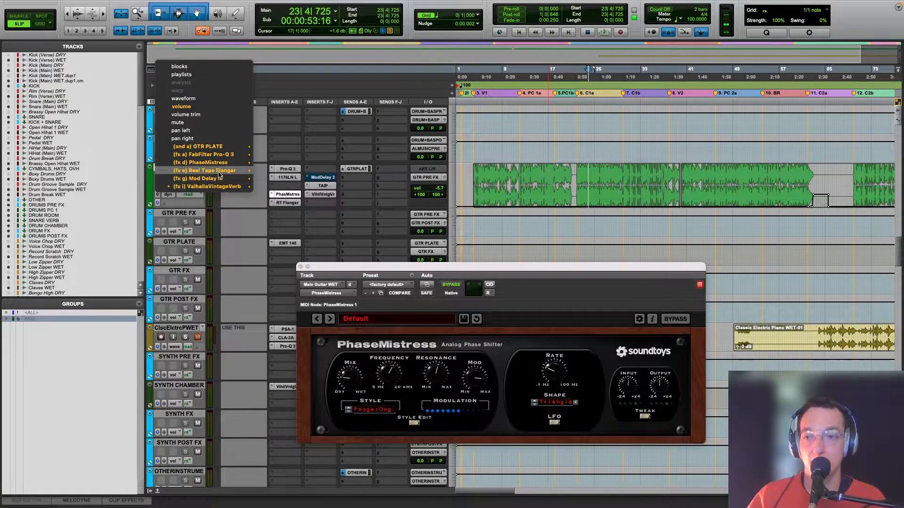
{"action": "mouse_move", "coordinate": [221, 162]}
{"action": "mouse_move", "coordinate": [270, 165]}
{"action": "left_click", "coordinate": [306, 168]}
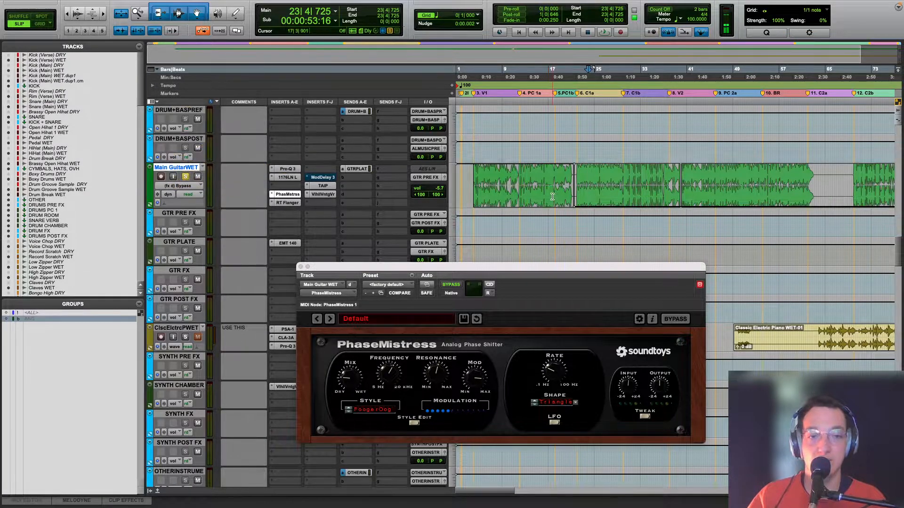
{"action": "key", "text": "super+bracketright"}
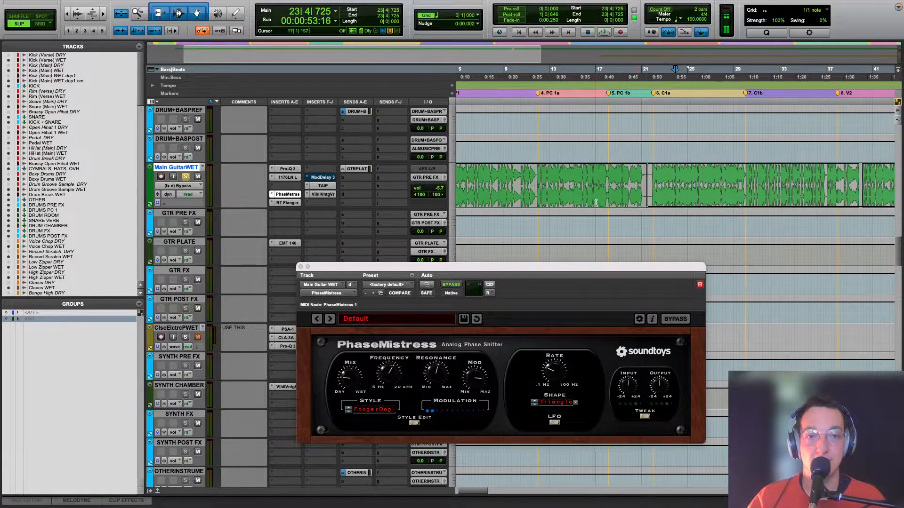
Step: Play Main Guitar WET from 18|2|529 into C1a to hear the PhaseMistress bypass automation
{"action": "left_click", "coordinate": [611, 229]}
{"action": "key", "text": "space"}
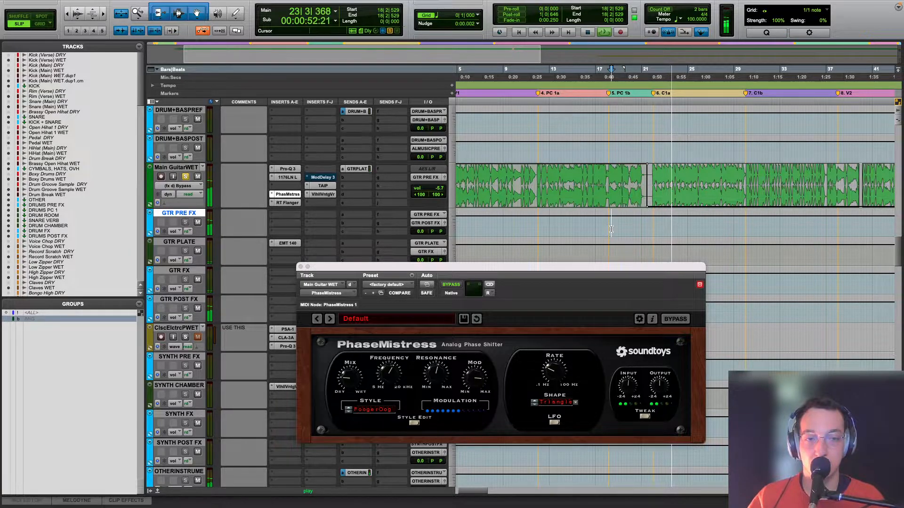
{"action": "key", "text": "space"}
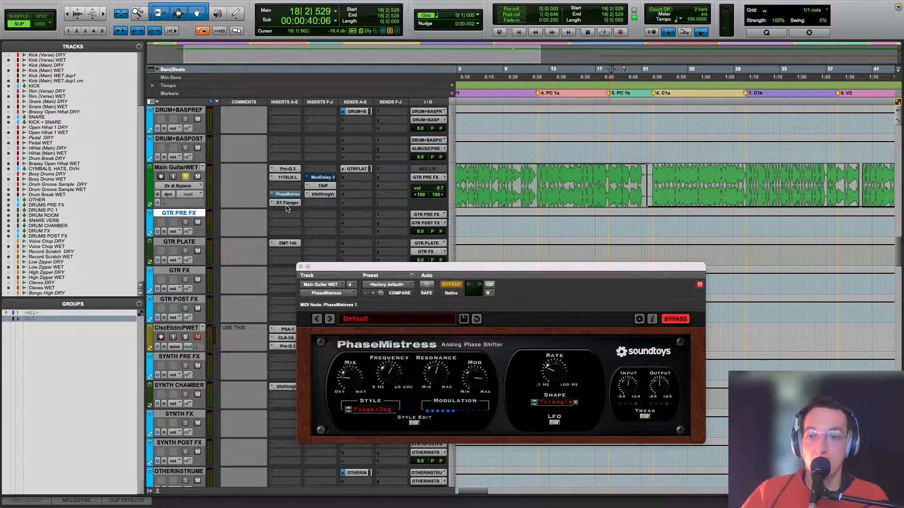
Step: Display the RT Flanger Mix automation lane on Main Guitar WET, showing the entire song
{"action": "left_click", "coordinate": [192, 188]}
{"action": "mouse_move", "coordinate": [225, 194]}
{"action": "left_click", "coordinate": [268, 205]}
{"action": "key", "text": "r"}
{"action": "key", "text": "r"}
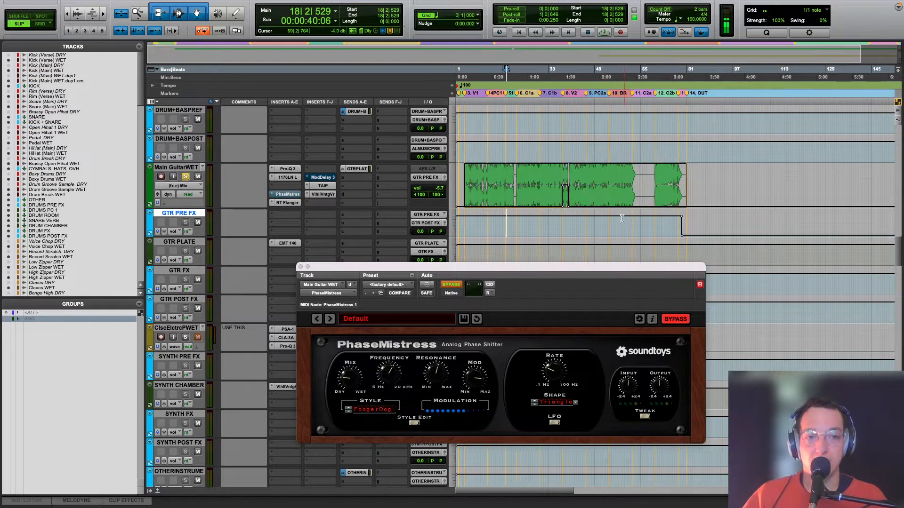
Step: Play the guitar from just before V2 to hear the flanger's Mix automation, magnifying that section
{"action": "left_click", "coordinate": [560, 225]}
{"action": "key", "text": "space"}
{"action": "key", "text": "t"}
{"action": "key", "text": "t"}
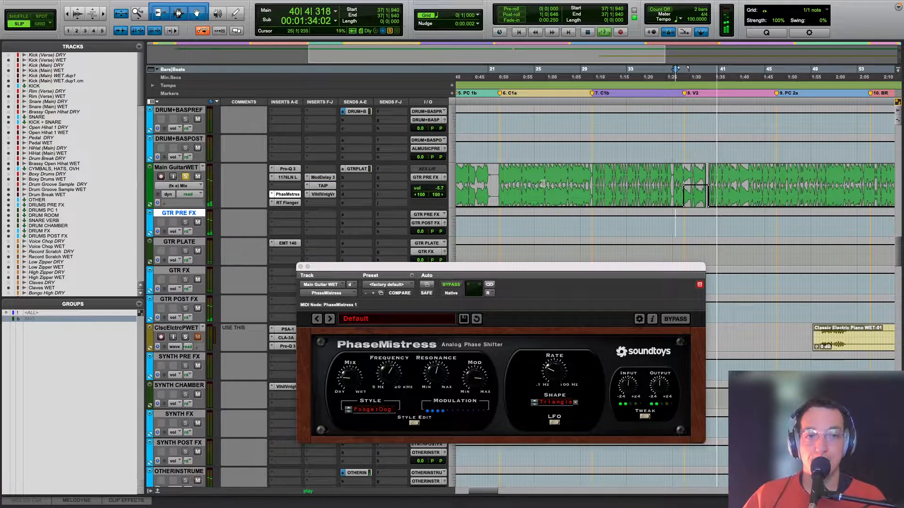
{"action": "key", "text": "space"}
Step: Display Main Guitar WET's Mod Delay III Master Bypass automation with the cursor at 41|1|157, and inspect the delay's settings
{"action": "left_click", "coordinate": [178, 186]}
{"action": "mouse_move", "coordinate": [221, 194]}
{"action": "left_click", "coordinate": [264, 196]}
{"action": "left_click", "coordinate": [718, 225]}
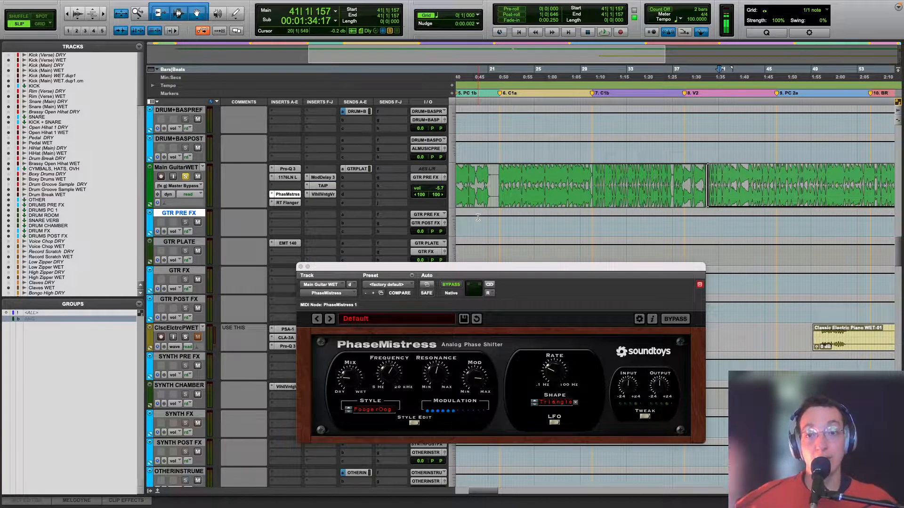
{"action": "left_click", "coordinate": [322, 178]}
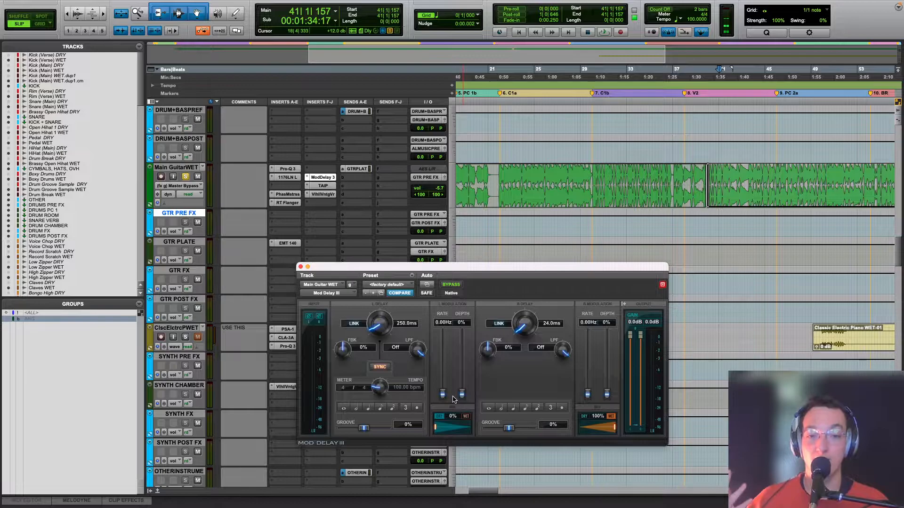
{"action": "left_click", "coordinate": [299, 266]}
Step: Play the guitar from 41|1|157 with GTR PRE FX muted and inspect the EMT 140 reverb on GTR PLATE
{"action": "key", "text": "alt+a"}
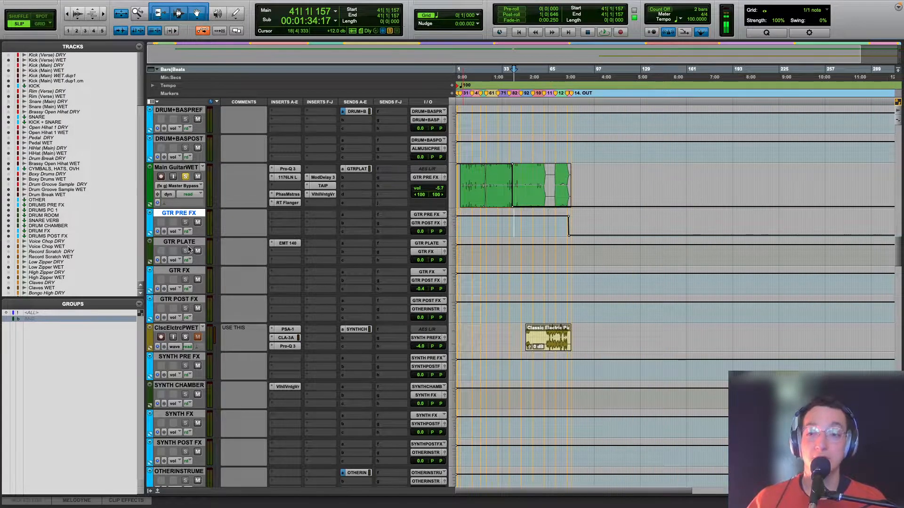
{"action": "key", "text": "space"}
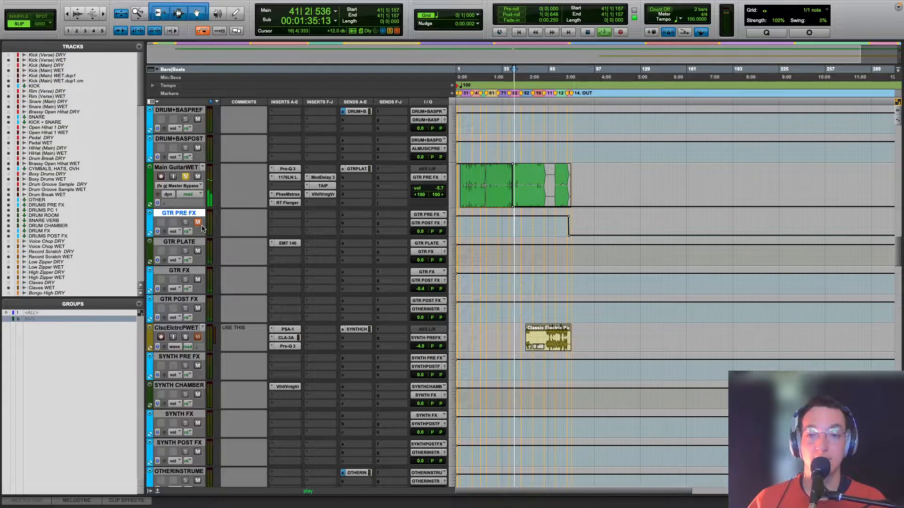
{"action": "left_click", "coordinate": [284, 242]}
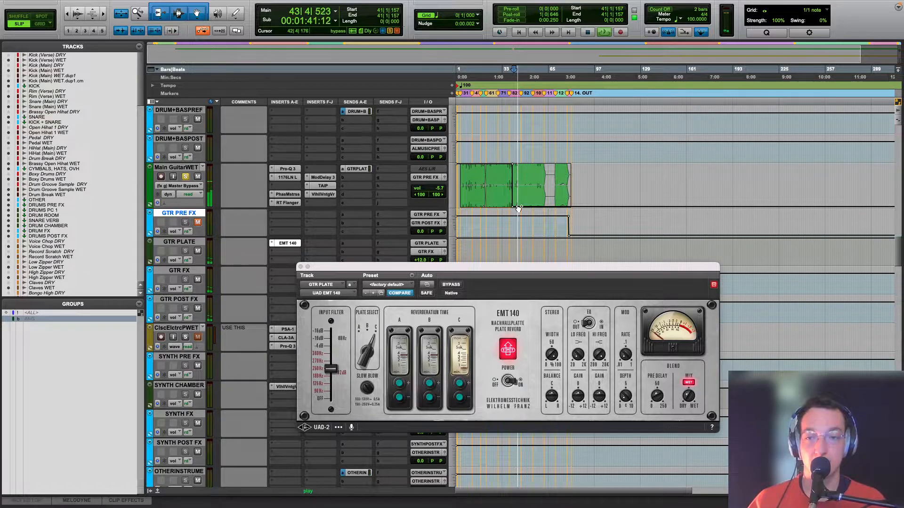
{"action": "key", "text": "space"}
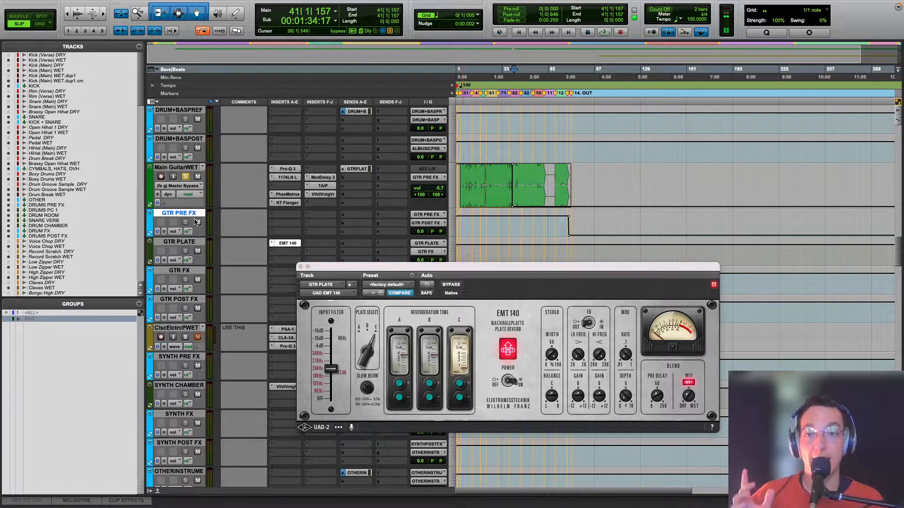
{"action": "left_click", "coordinate": [300, 267]}
Step: Unsolo Main Guitar WET and solo the electric piano track, with the cursor placed and magnified at 67|3|431
{"action": "left_click", "coordinate": [188, 177]}
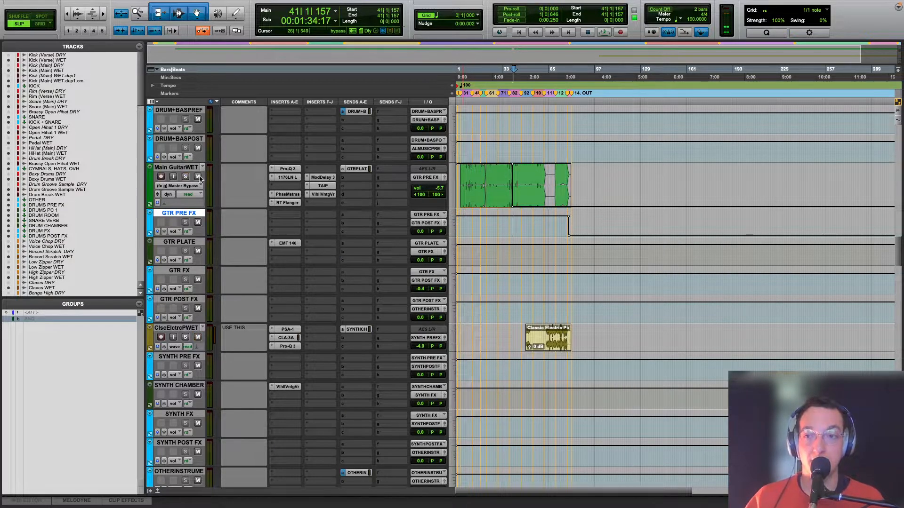
{"action": "left_click", "coordinate": [552, 313]}
{"action": "left_click", "coordinate": [186, 337]}
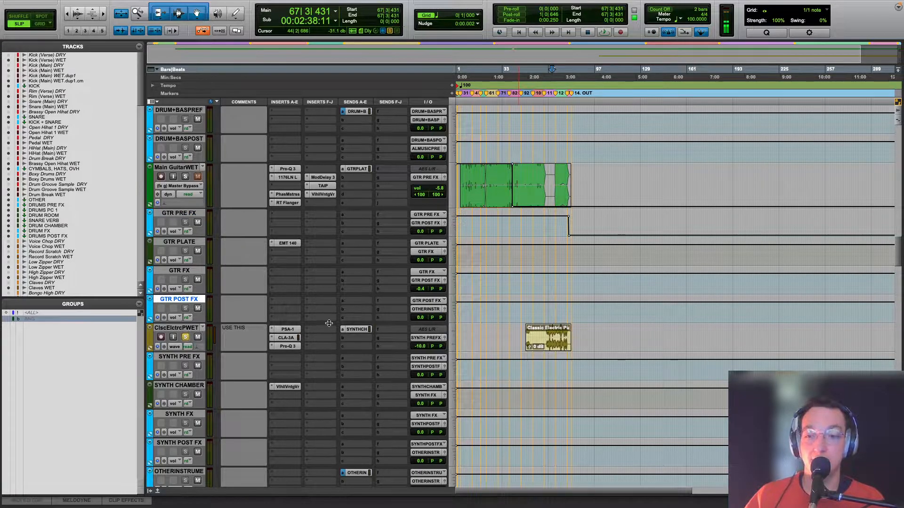
{"action": "key", "text": "t"}
{"action": "key", "text": "t"}
Step: Bypass the electric piano's PSA-1, CLA-3A and Pro-Q 3, listen to it dry and place the cursor at 63|4|411
{"action": "left_click_drag", "start_coordinate": [291, 335], "coordinate": [291, 348]}
{"action": "key", "text": "space"}
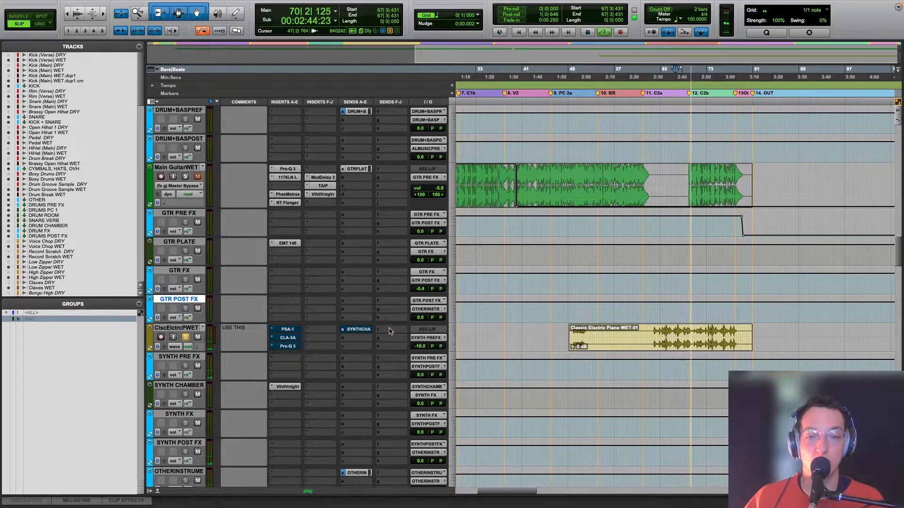
{"action": "left_click", "coordinate": [654, 329]}
{"action": "key", "text": "space"}
Step: Listen to the electric piano through its SansAmp PSA-1 from 63|4|411 and move the plugin window up over the guitar track
{"action": "left_click", "coordinate": [294, 332]}
{"action": "key", "text": "space"}
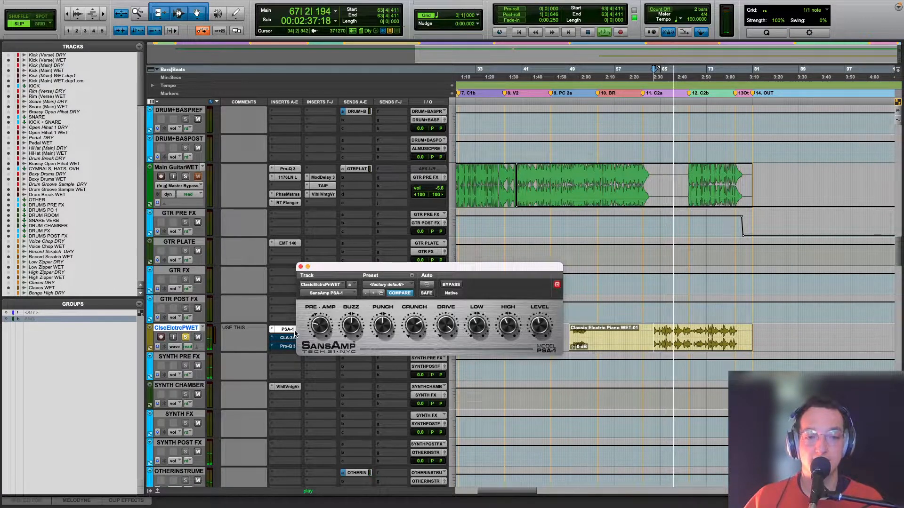
{"action": "key", "text": "space"}
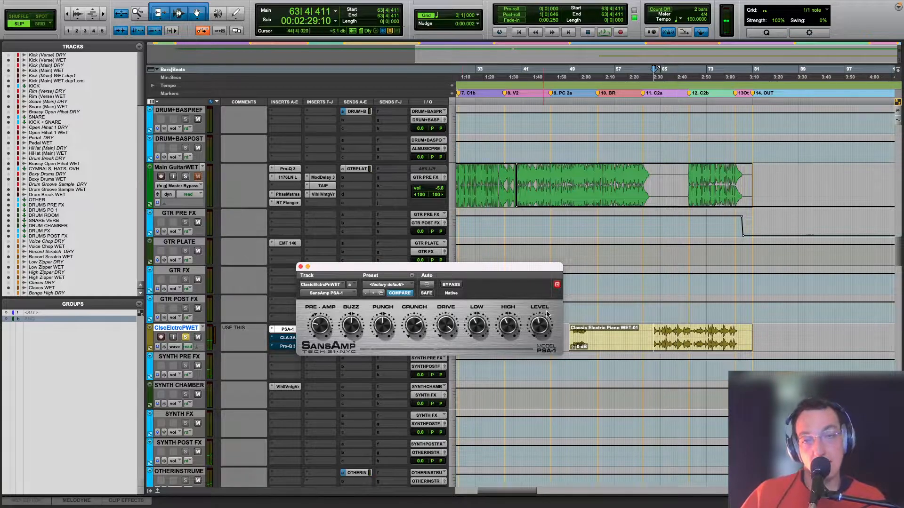
{"action": "left_click_drag", "start_coordinate": [381, 269], "coordinate": [394, 156]}
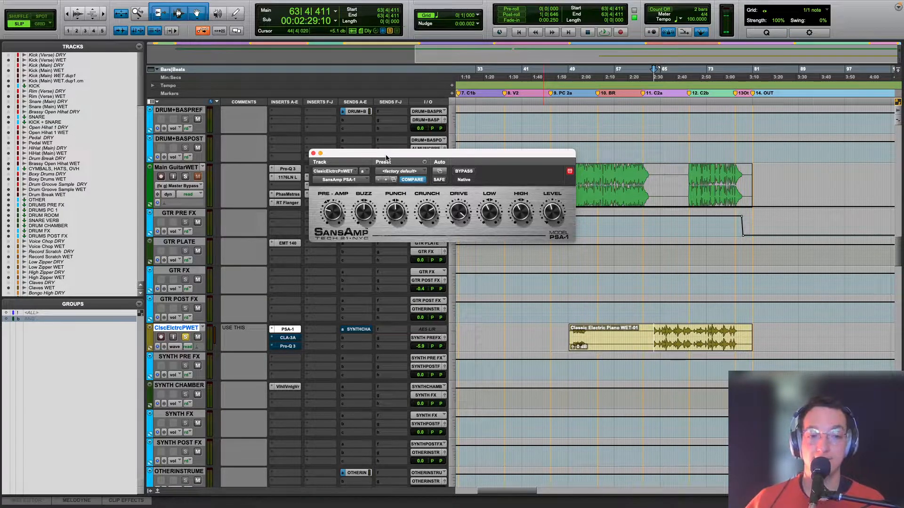
Step: Open the electric piano's CLA-3A compressor and listen to the track through it from 63|4|411
{"action": "key", "text": "t"}
{"action": "key", "text": "t"}
{"action": "key", "text": "t"}
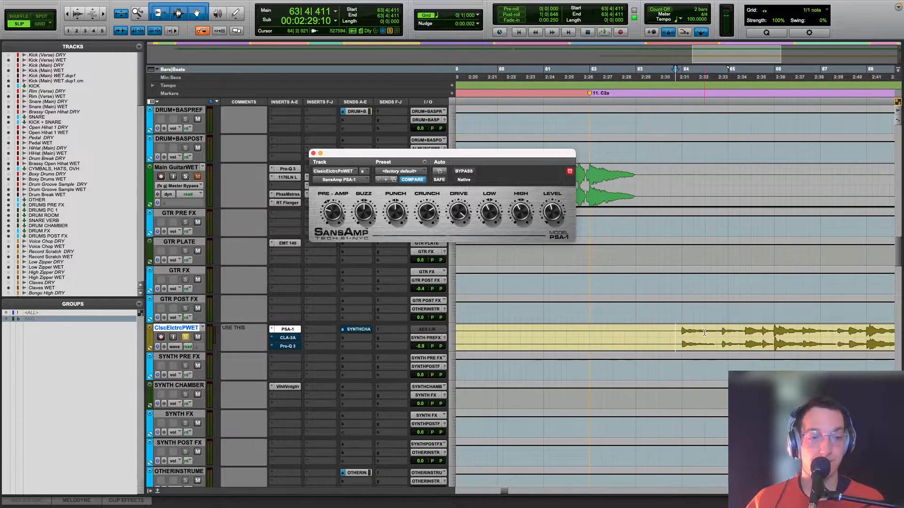
{"action": "left_click", "coordinate": [285, 338]}
{"action": "key", "text": "space"}
{"action": "key", "text": "r"}
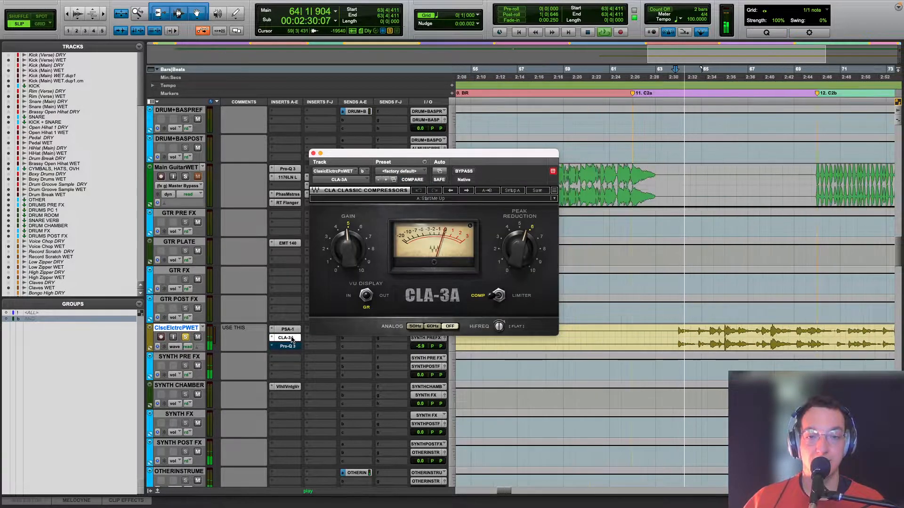
{"action": "key", "text": "r"}
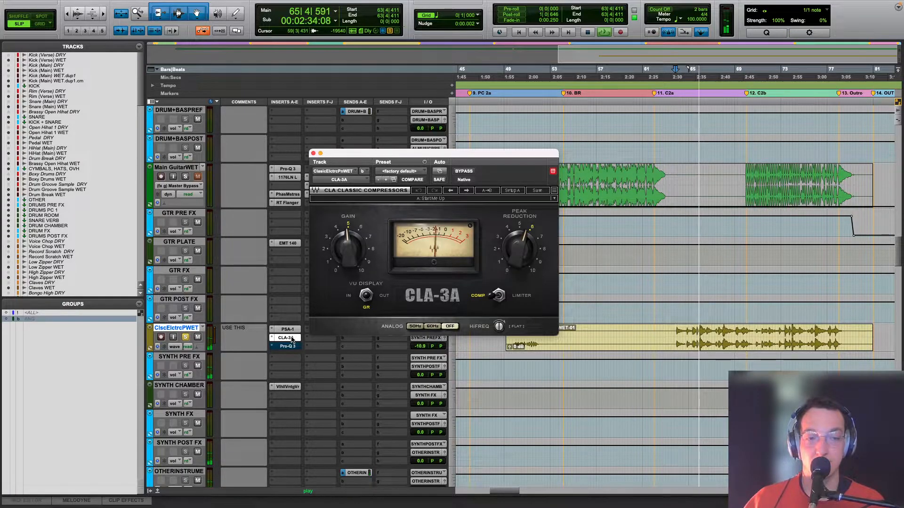
{"action": "key", "text": "space"}
Step: Bring in the electric piano's Pro-Q 3, listen to the full chain and look back at the SansAmp PSA-1
{"action": "left_click", "coordinate": [292, 347]}
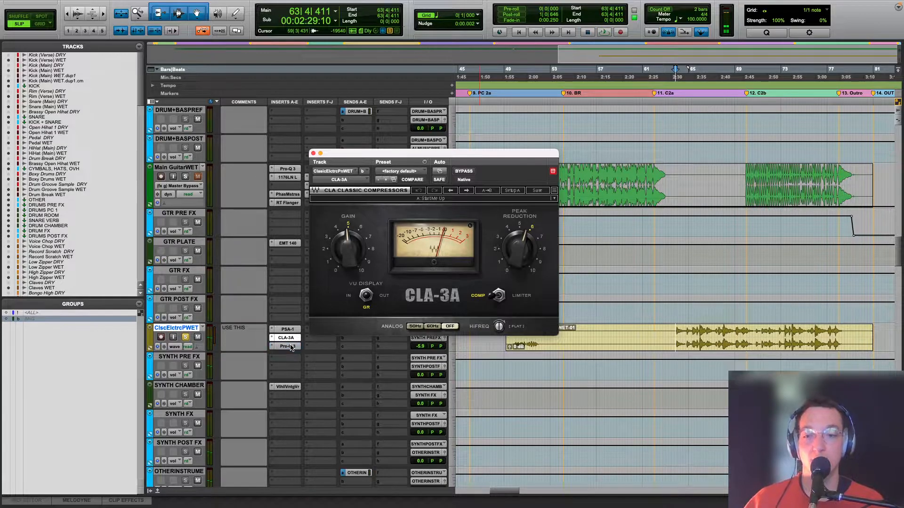
{"action": "key", "text": "space"}
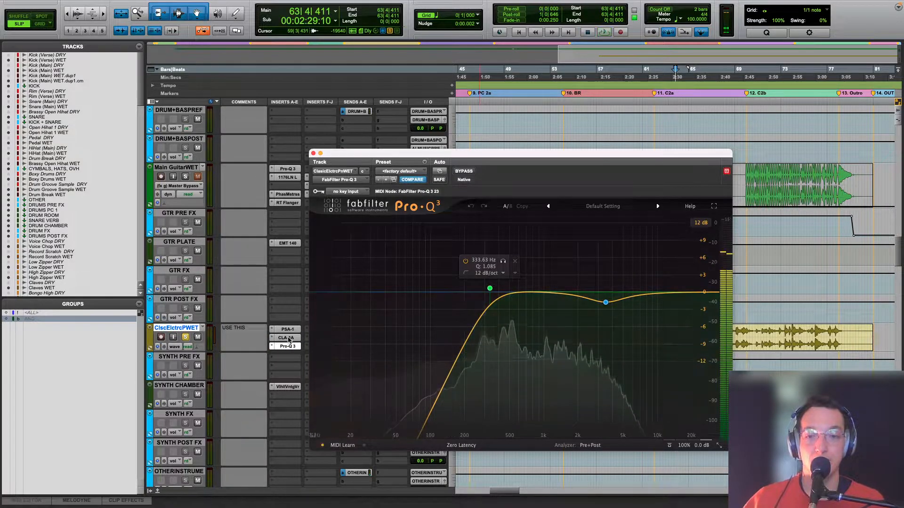
{"action": "left_click", "coordinate": [288, 330]}
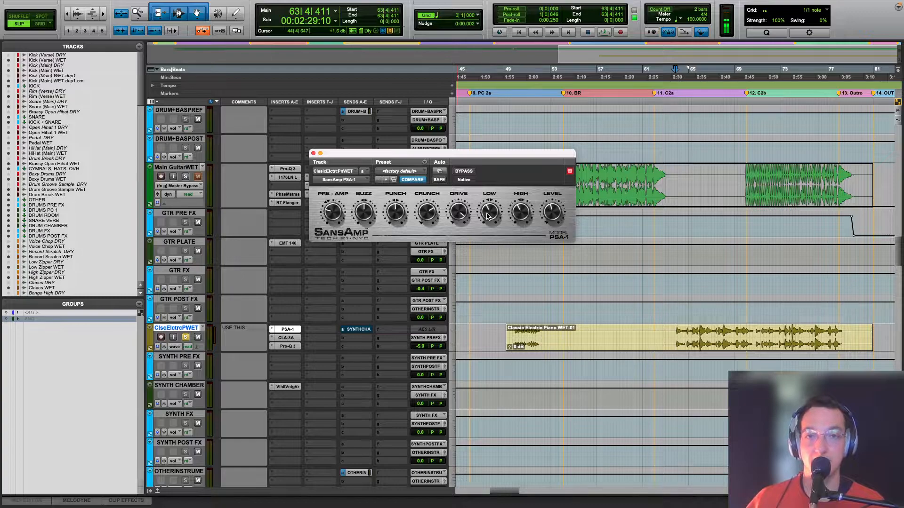
Step: Reopen the electric piano's Pro-Q 3 and audition its 333.63 Hz low-cut band and its 3491.6 Hz band in isolation during playback
{"action": "left_click", "coordinate": [278, 346]}
{"action": "key", "text": "space"}
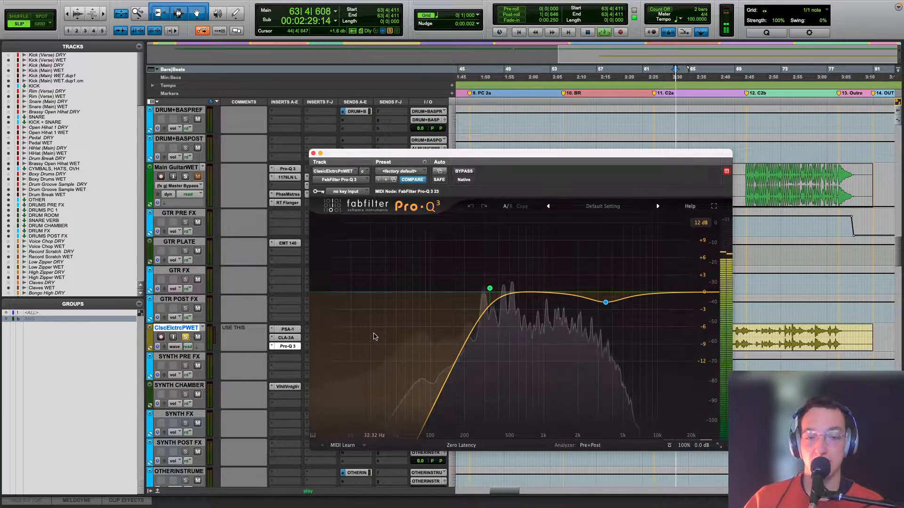
{"action": "mouse_move", "coordinate": [489, 288]}
{"action": "left_click", "coordinate": [503, 262]}
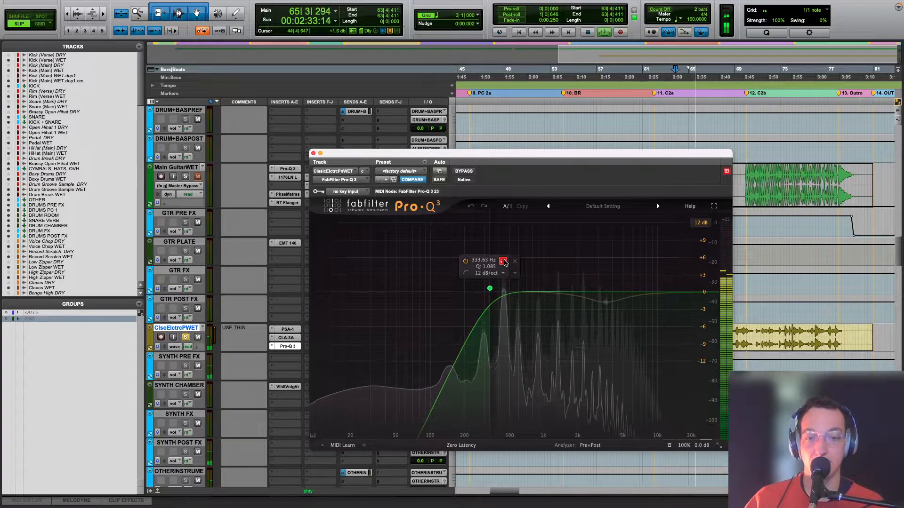
{"action": "left_click", "coordinate": [503, 262]}
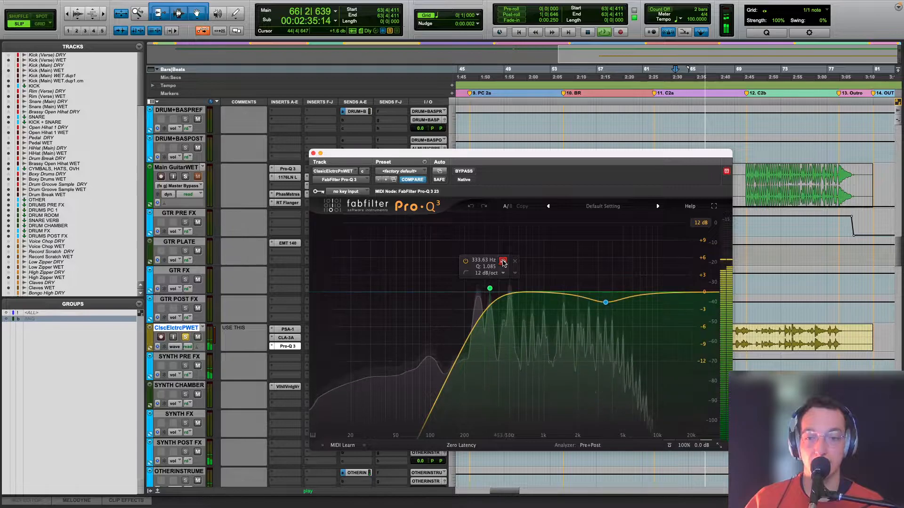
{"action": "mouse_move", "coordinate": [605, 302]}
{"action": "left_click", "coordinate": [618, 319]}
{"action": "key", "text": "space"}
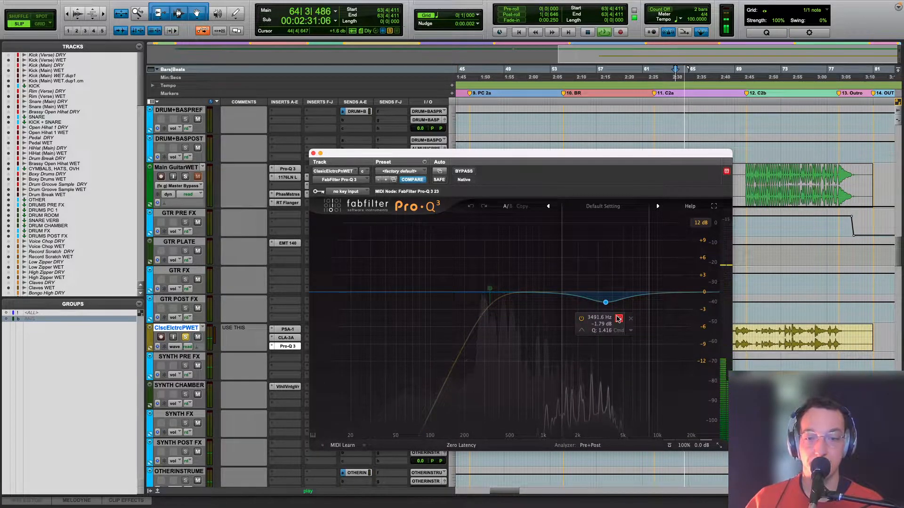
{"action": "left_click", "coordinate": [618, 319]}
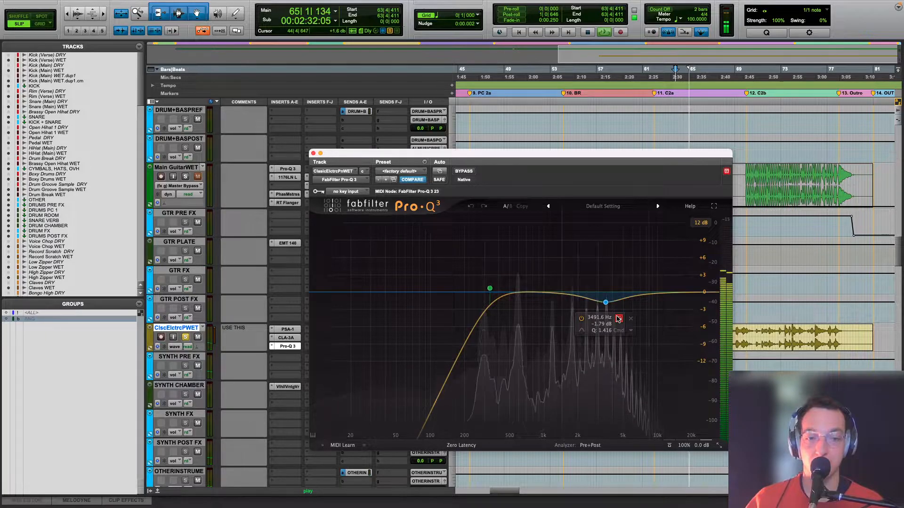
Step: Close Pro-Q 3 and solo all tracks from Kick (Verse) WET down through the synth tracks
{"action": "left_click", "coordinate": [313, 154]}
{"action": "key", "text": "space"}
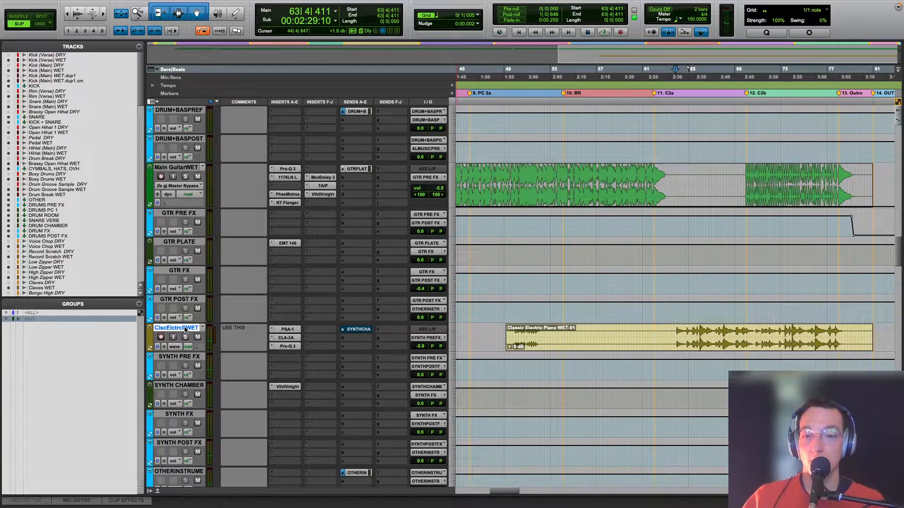
{"action": "left_click", "coordinate": [184, 386]}
{"action": "scroll", "coordinate": [191, 236], "scroll_direction": "up", "scroll_amount": 15}
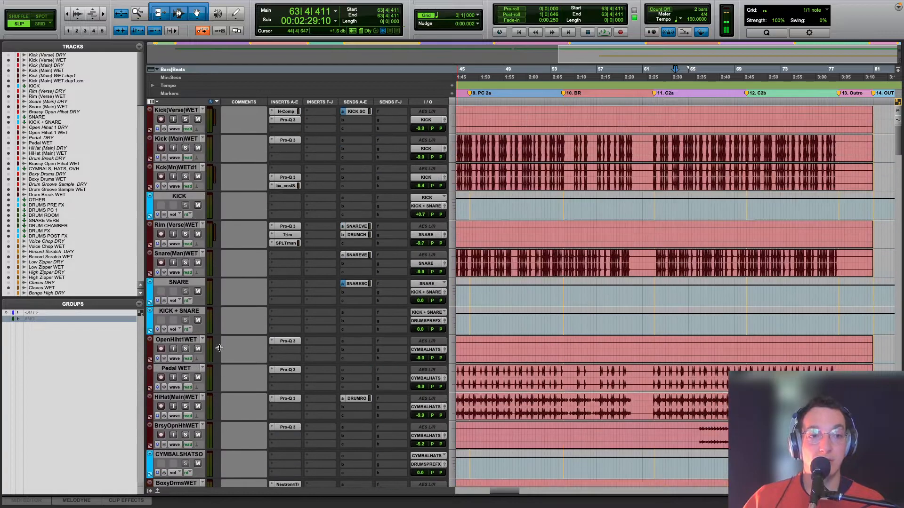
{"action": "left_click", "coordinate": [188, 110], "text": "alt"}
{"action": "key", "text": "shift+s"}
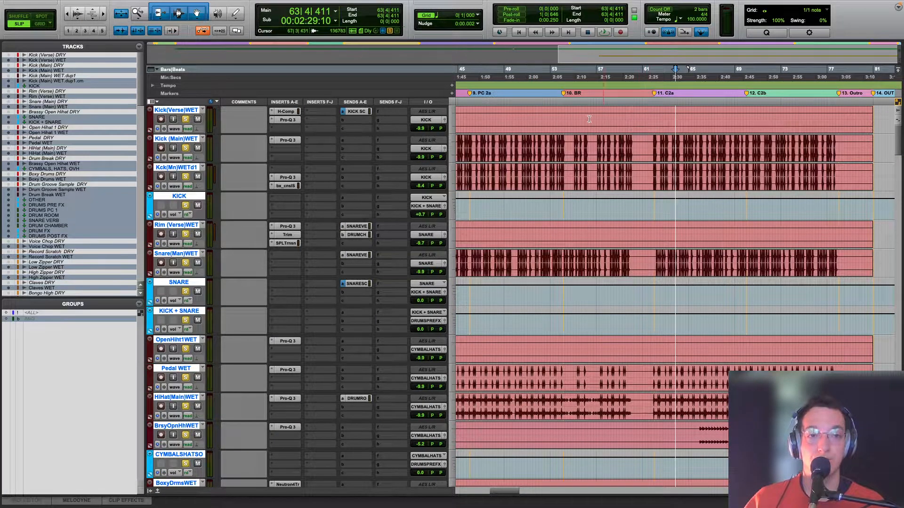
Step: Play the soloed instruments from 45|4|725 and look over the percussion, music bus, guitar and electric piano tracks
{"action": "left_click", "coordinate": [468, 115]}
{"action": "key", "text": "space"}
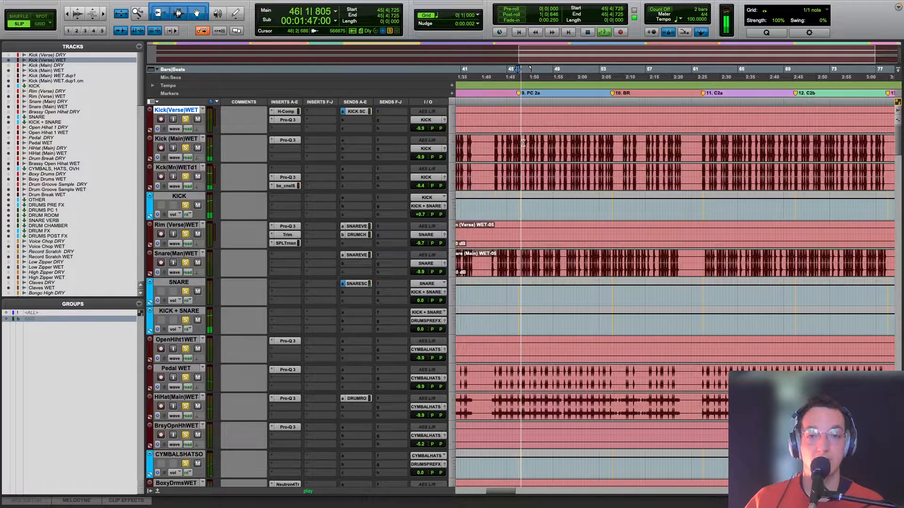
{"action": "scroll", "coordinate": [616, 226], "scroll_direction": "down", "scroll_amount": 15}
{"action": "scroll", "coordinate": [616, 226], "scroll_direction": "down", "scroll_amount": 15}
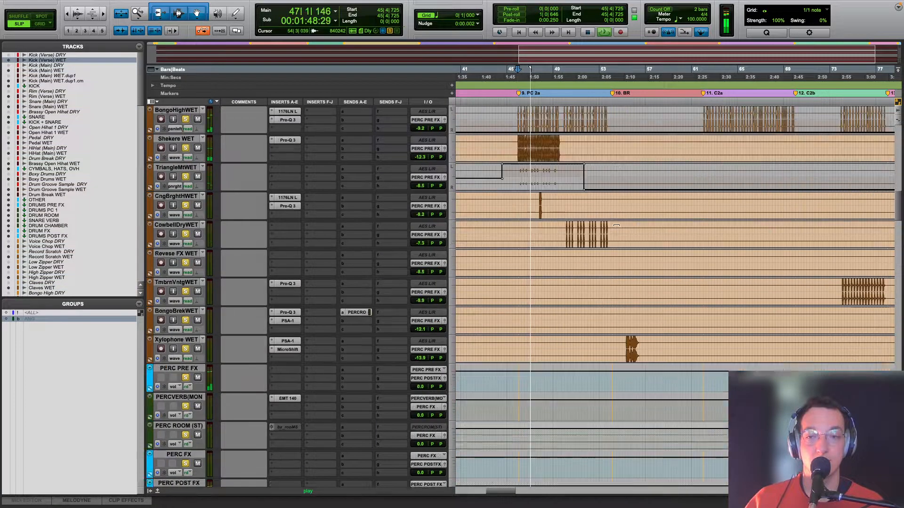
{"action": "scroll", "coordinate": [616, 225], "scroll_direction": "down", "scroll_amount": 15}
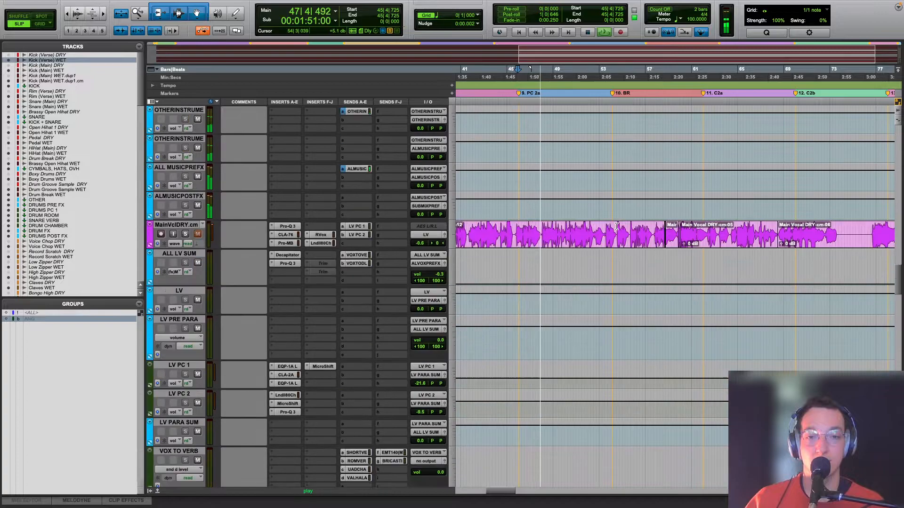
{"action": "key", "text": "super+bracketleft"}
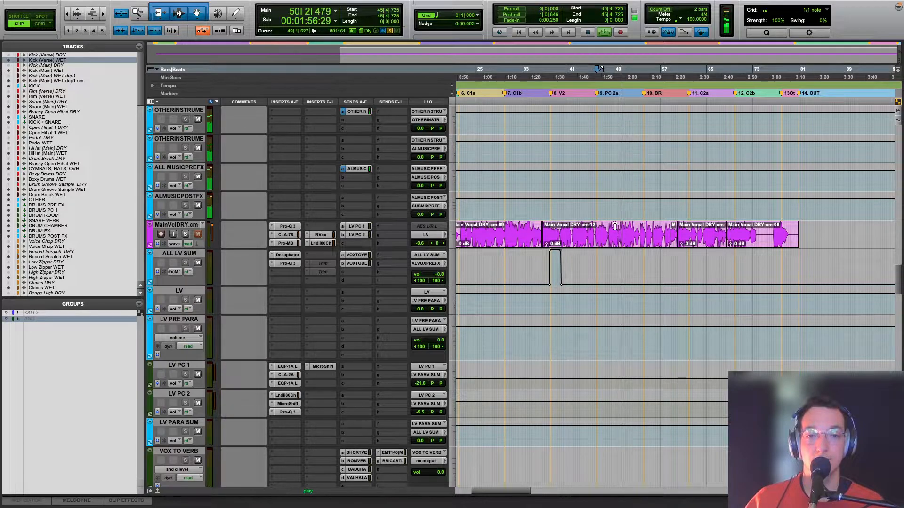
{"action": "scroll", "coordinate": [615, 226], "scroll_direction": "up", "scroll_amount": 10}
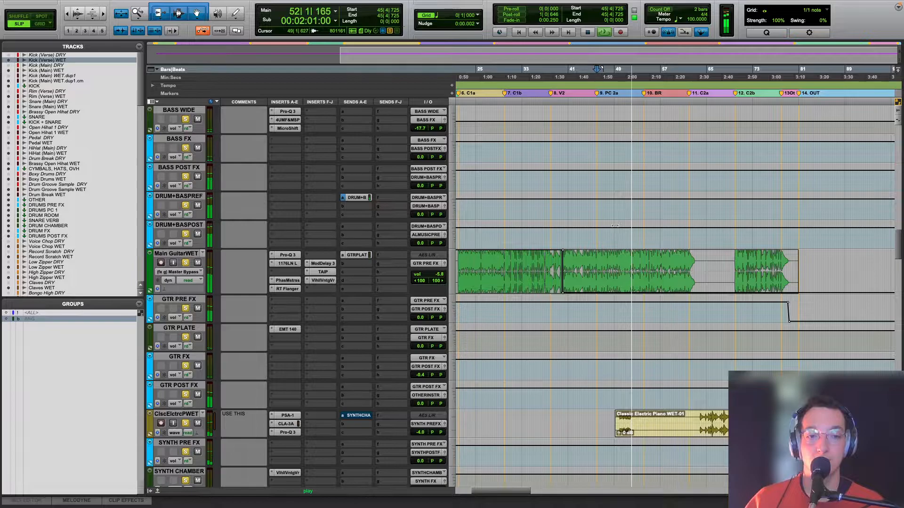
Step: Stop the instrumental, solo only the main vocal track and play it from 5|3|274
{"action": "scroll", "coordinate": [614, 226], "scroll_direction": "down", "scroll_amount": 10}
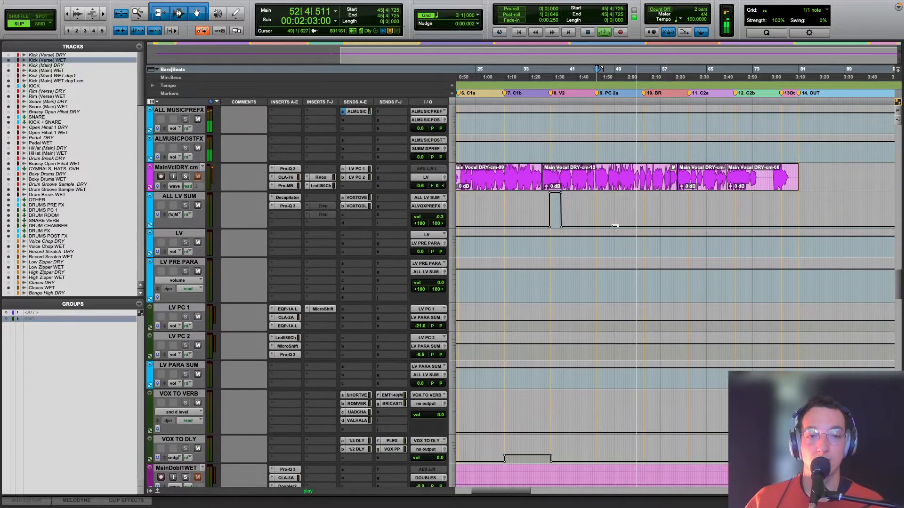
{"action": "scroll", "coordinate": [615, 226], "scroll_direction": "down", "scroll_amount": 5}
{"action": "key", "text": "space"}
{"action": "scroll", "coordinate": [615, 225], "scroll_direction": "up", "scroll_amount": 15}
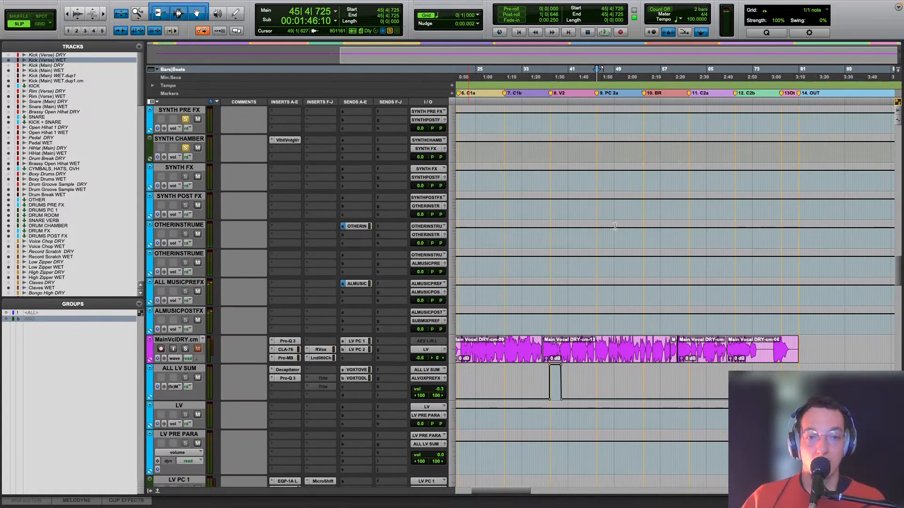
{"action": "key", "text": "Return"}
{"action": "left_click", "coordinate": [482, 326]}
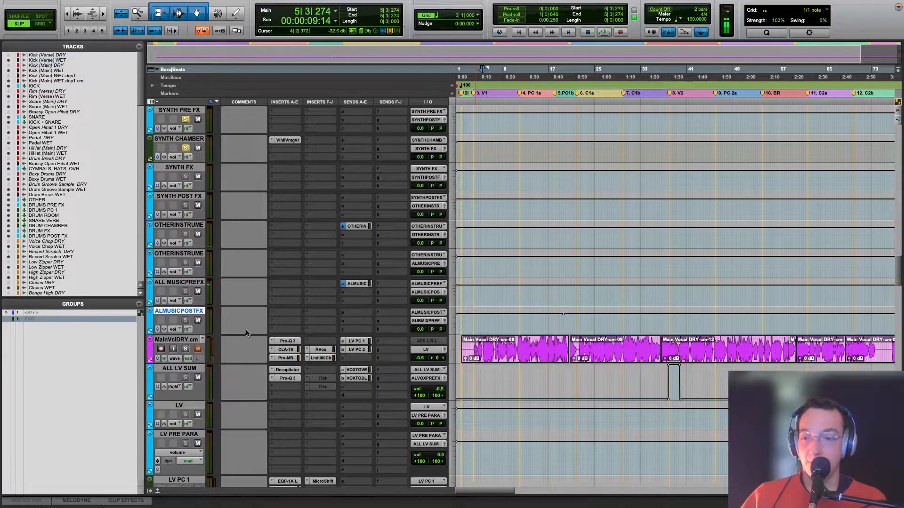
{"action": "left_click", "coordinate": [187, 349]}
{"action": "key", "text": "space"}
{"action": "key", "text": "space"}
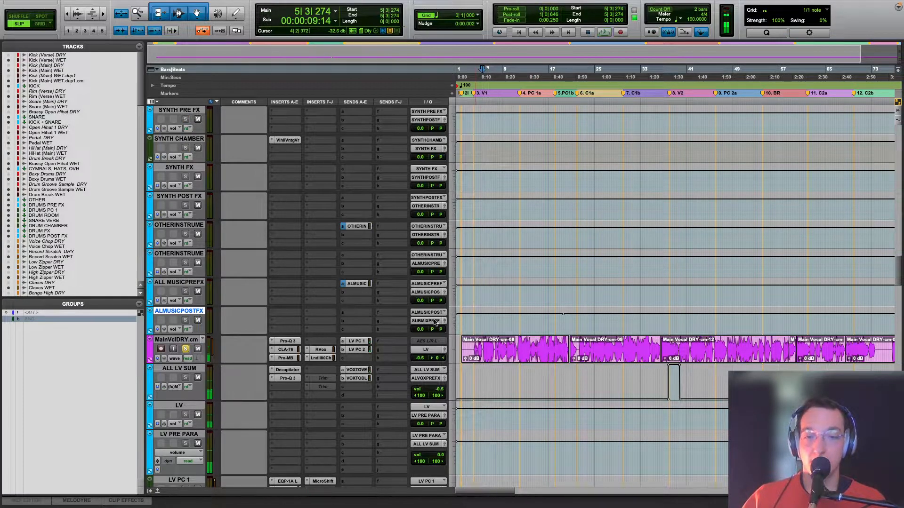
Step: Mute the VOX TO VERB, VOX TO DLY, LV PC 1 and LV PC 2 tracks
{"action": "key", "text": "t"}
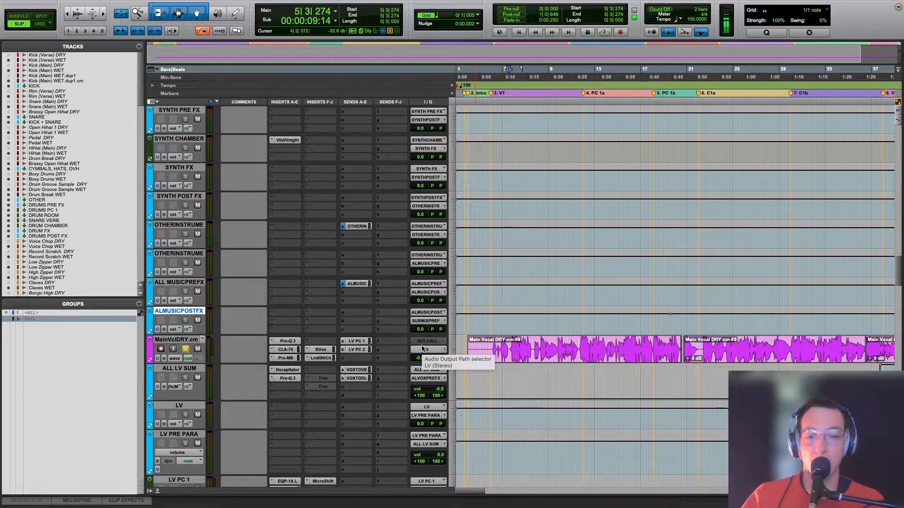
{"action": "key", "text": "r"}
{"action": "key", "text": "r"}
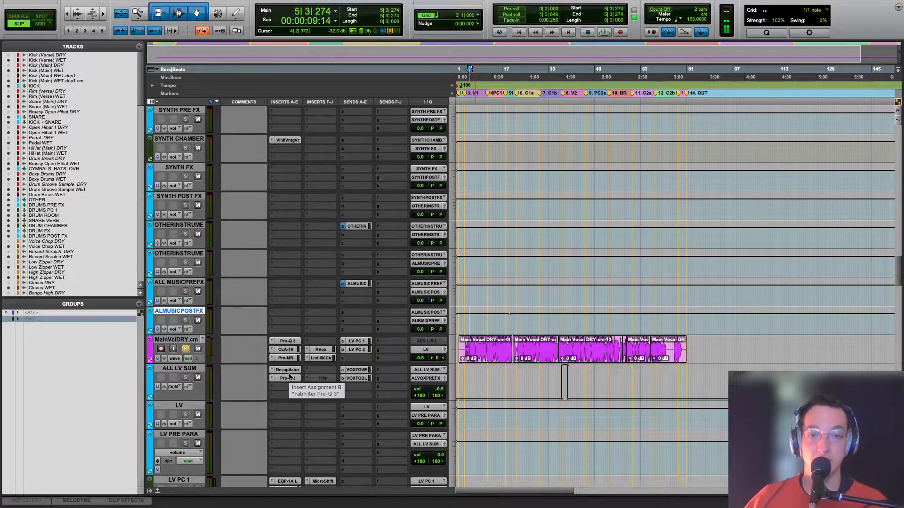
{"action": "key", "text": "t"}
{"action": "key", "text": "t"}
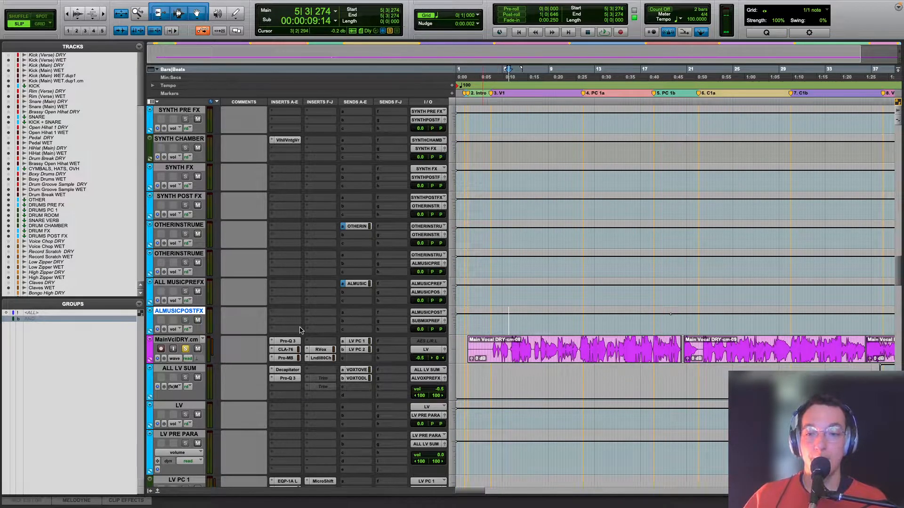
{"action": "scroll", "coordinate": [345, 363], "scroll_direction": "down", "scroll_amount": 3}
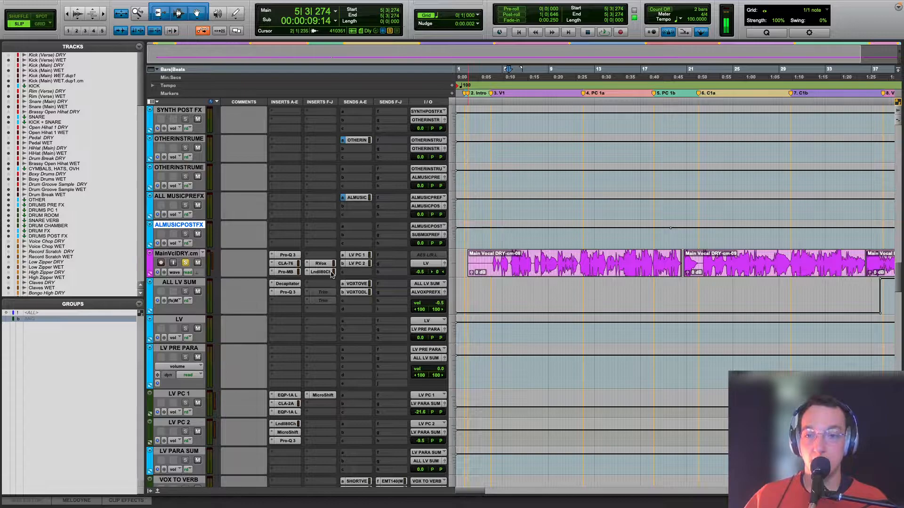
{"action": "scroll", "coordinate": [199, 444], "scroll_direction": "down", "scroll_amount": 3}
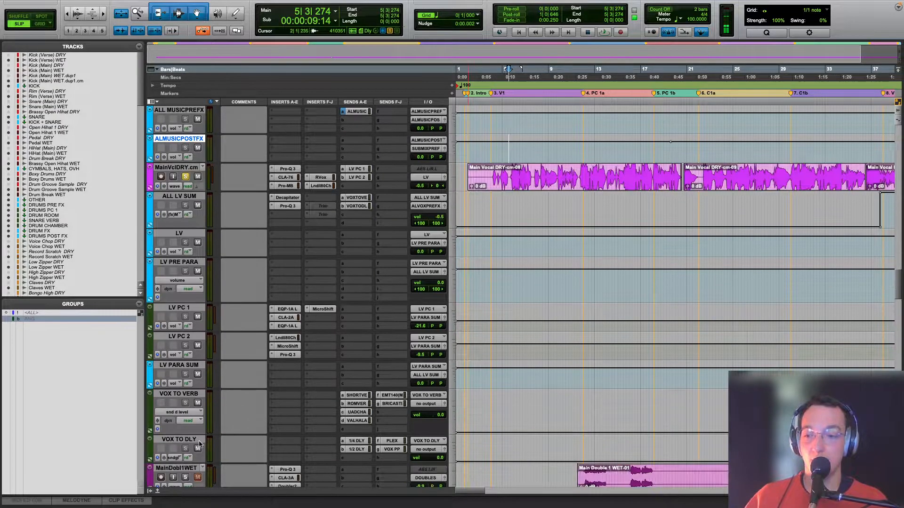
{"action": "left_click", "coordinate": [198, 449]}
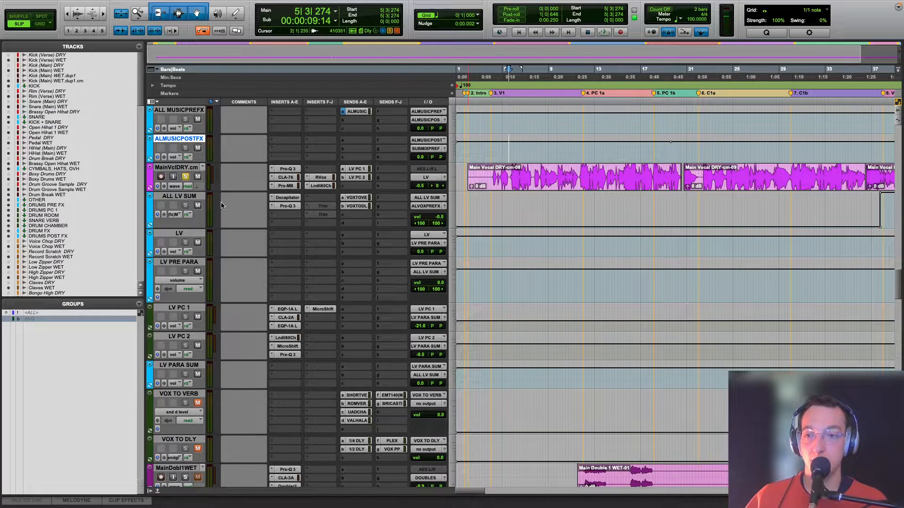
{"action": "left_click", "coordinate": [198, 317]}
Step: Bypass all five inserts on the main vocal, play it dry and set the playback start to 4|1|078
{"action": "left_click_drag", "start_coordinate": [323, 181], "coordinate": [257, 198]}
{"action": "key", "text": "space"}
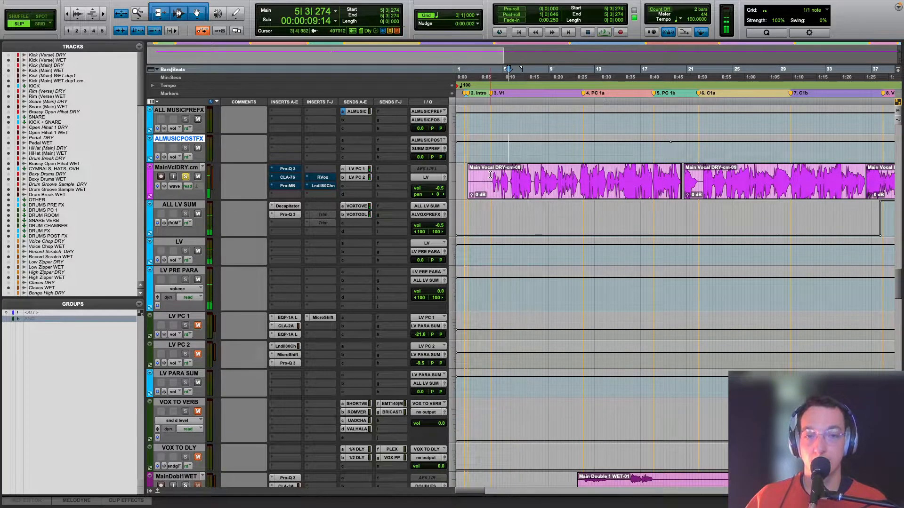
{"action": "left_click", "coordinate": [491, 174]}
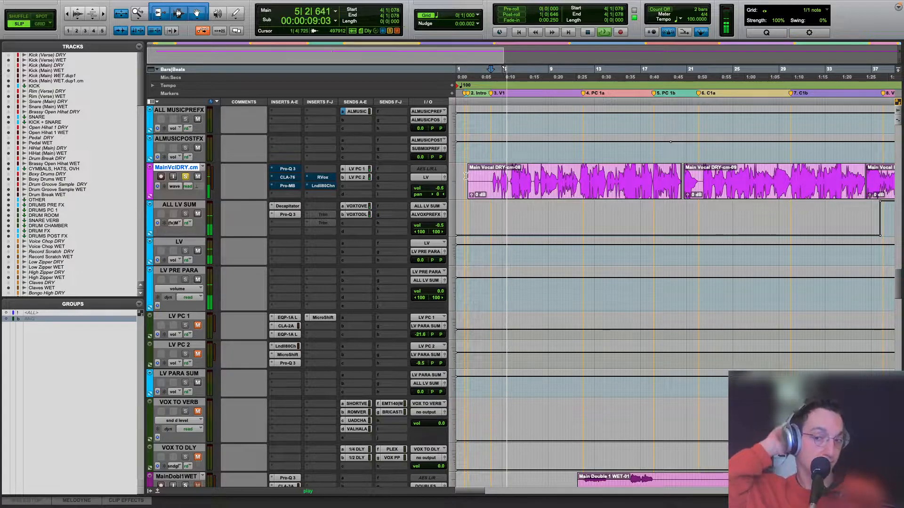
Step: Mute the main vocal's LV PC 1 and LV PC 2 sends, unmute both parallel tracks and listen to the dry vocal
{"action": "left_click", "coordinate": [360, 169], "text": "super"}
{"action": "left_click", "coordinate": [360, 177], "text": "super"}
{"action": "left_click", "coordinate": [197, 354]}
{"action": "left_click", "coordinate": [197, 325]}
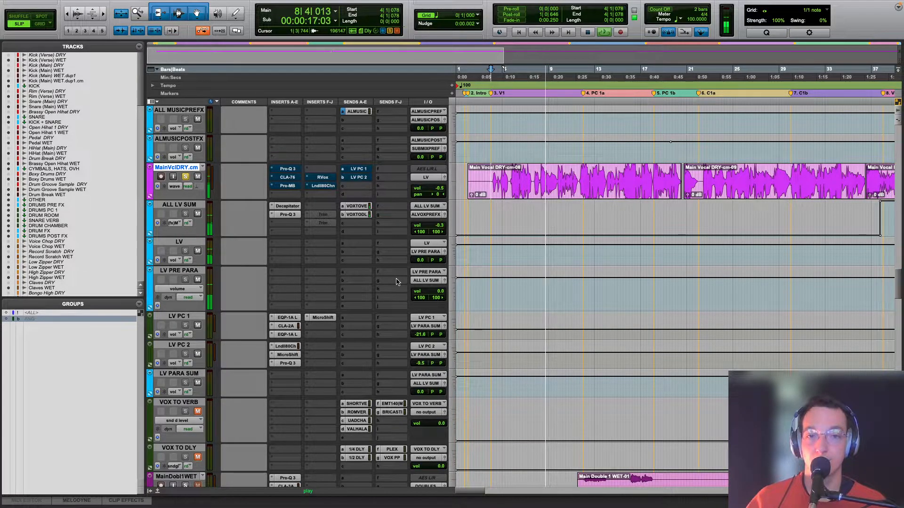
{"action": "key", "text": "space"}
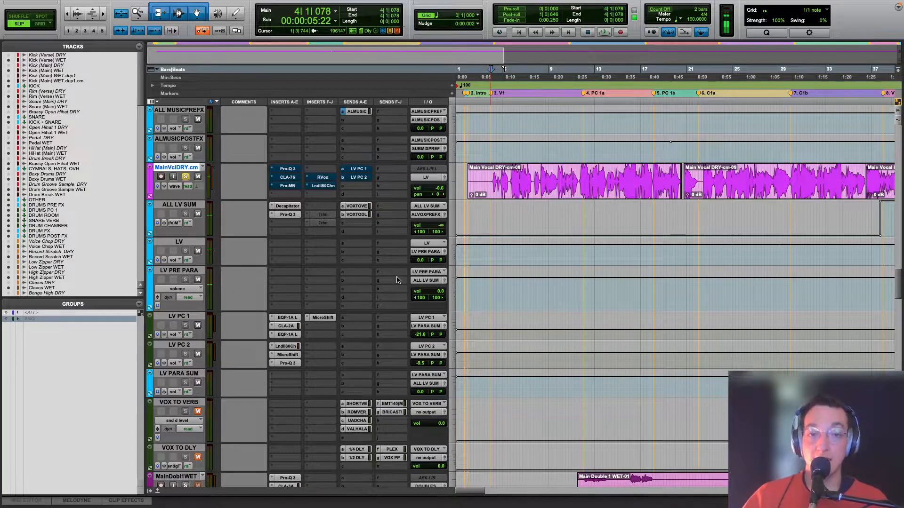
Step: Bring in the main vocal's first Pro-Q 3, open its window and listen to the equalized vocal
{"action": "left_click", "coordinate": [287, 169]}
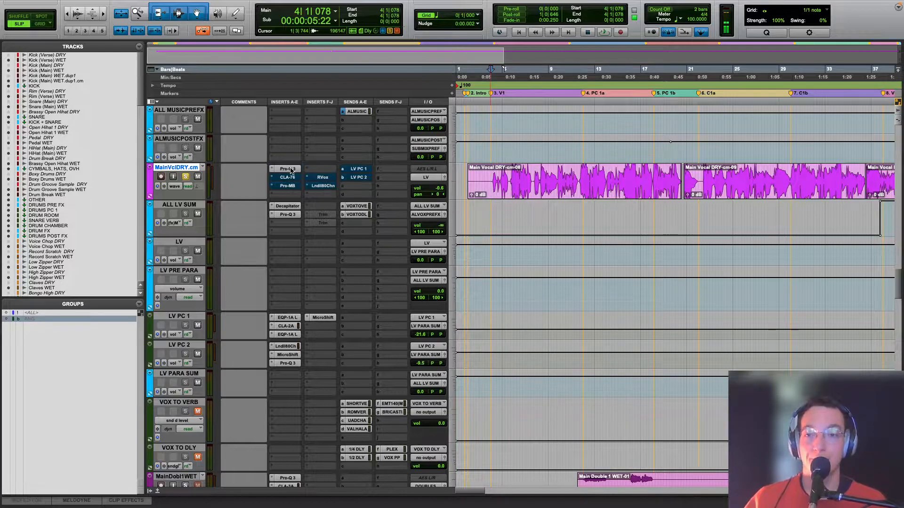
{"action": "left_click_drag", "start_coordinate": [463, 155], "coordinate": [473, 201]}
{"action": "key", "text": "space"}
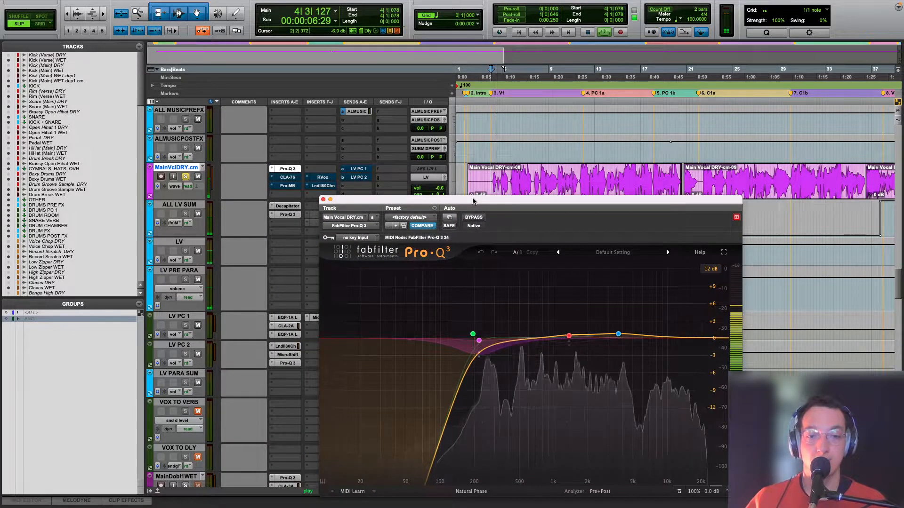
{"action": "key", "text": "space"}
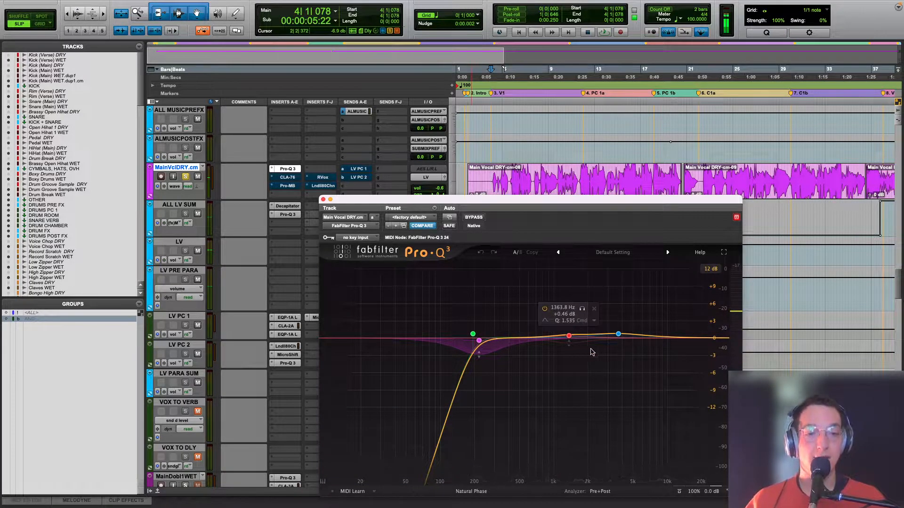
Step: Set Pro-Q 3's display range to 6 dB and examine its EQ bands during playback
{"action": "left_click", "coordinate": [711, 269]}
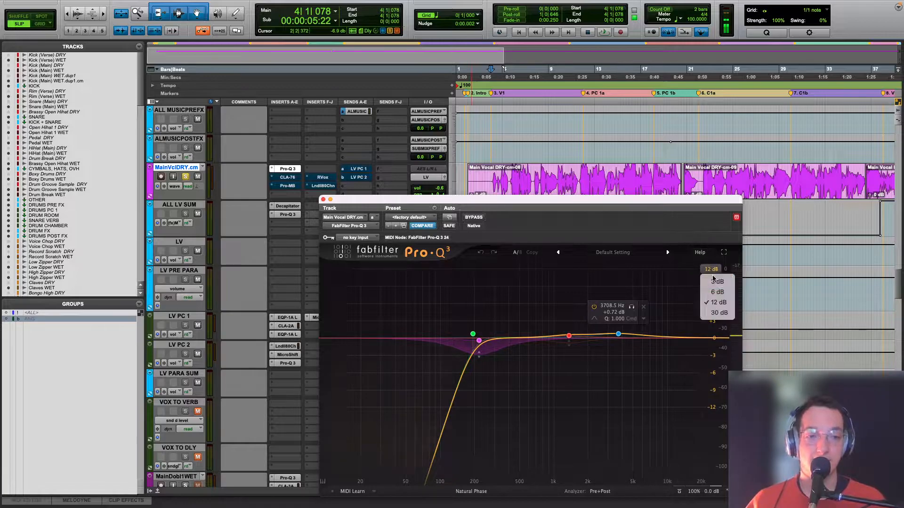
{"action": "left_click", "coordinate": [715, 292]}
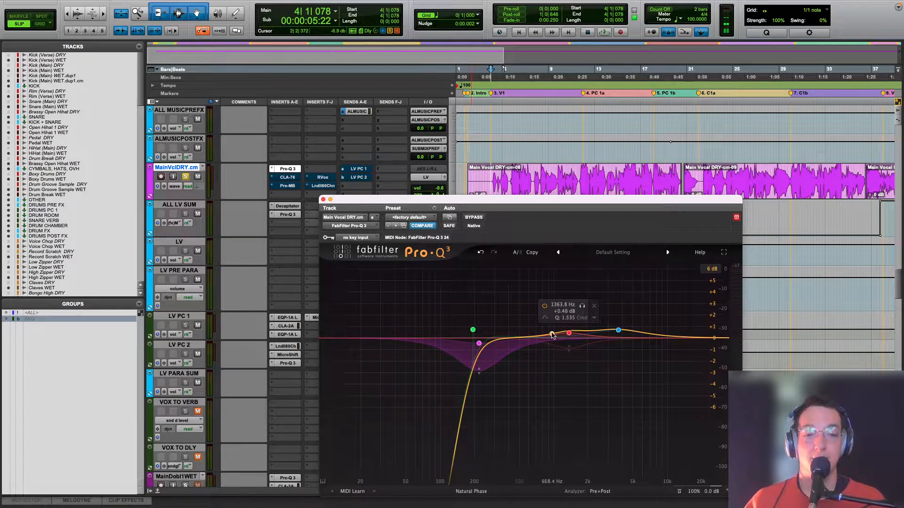
{"action": "key", "text": "space"}
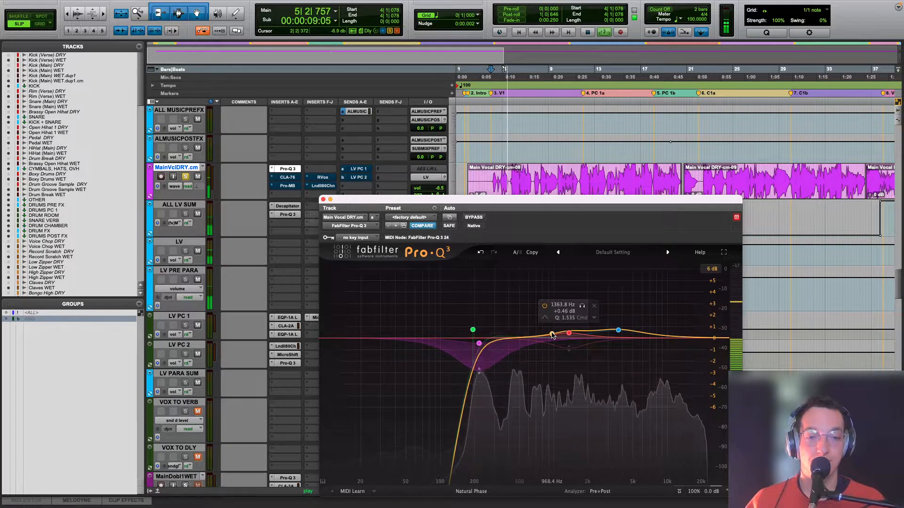
{"action": "key", "text": "space"}
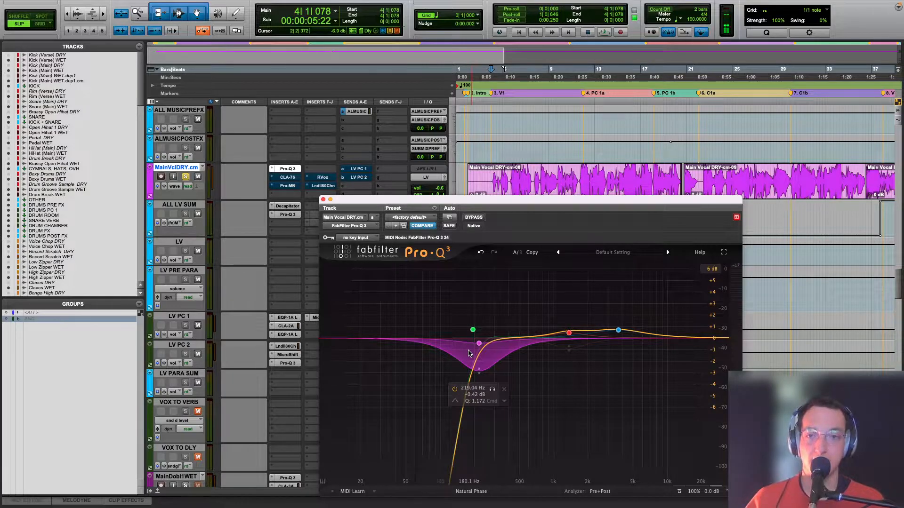
{"action": "key", "text": "space"}
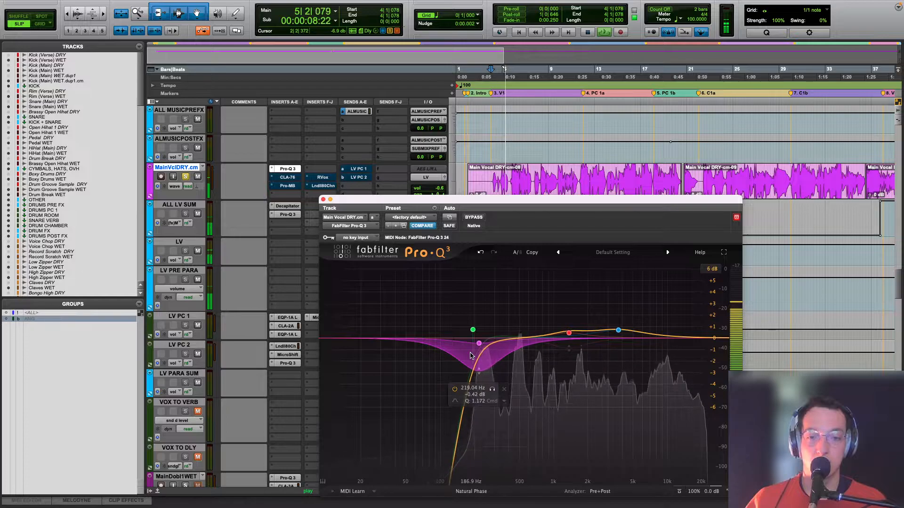
{"action": "key", "text": "space"}
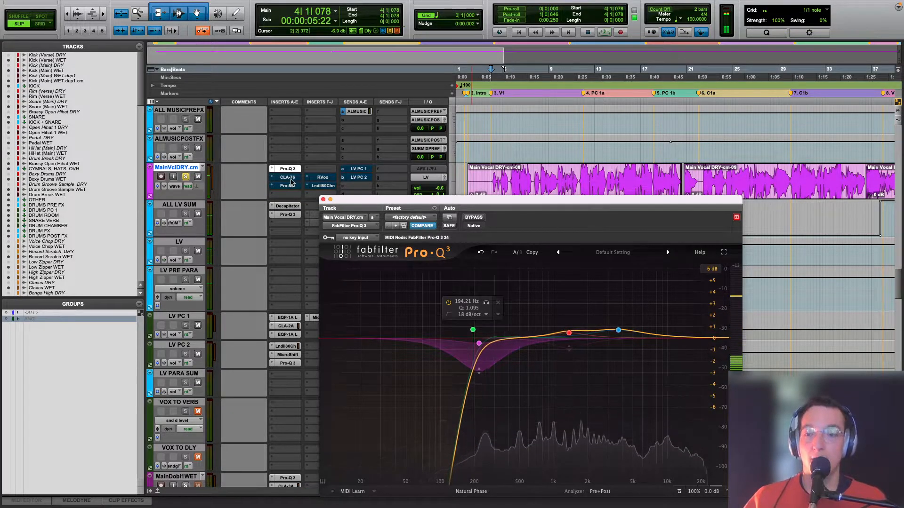
Step: Bring in the main vocal's CLA-76 compressor, open it and listen to its gain reduction
{"action": "left_click", "coordinate": [292, 180]}
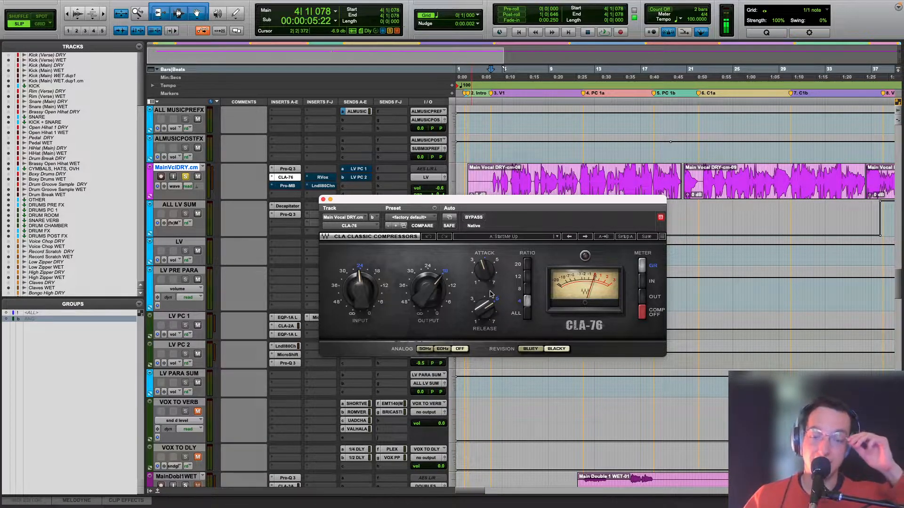
{"action": "key", "text": "space"}
{"action": "key", "text": "space"}
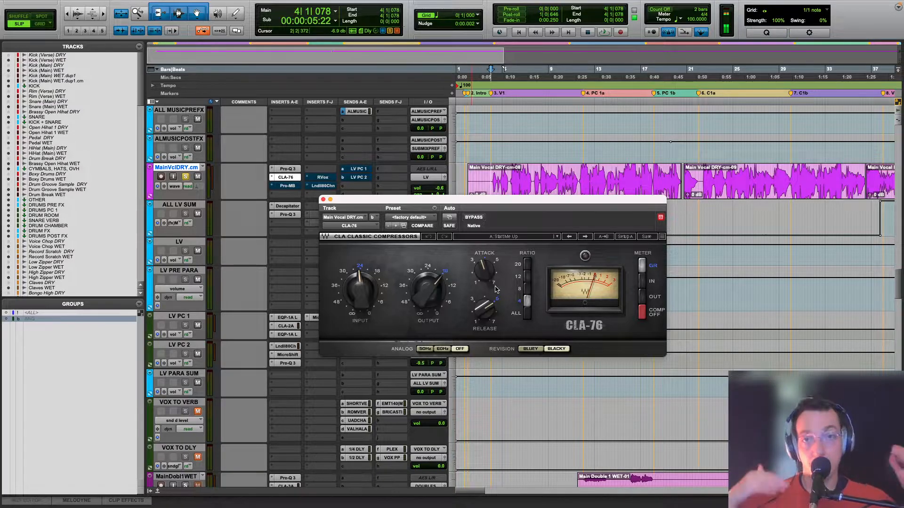
{"action": "key", "text": "space"}
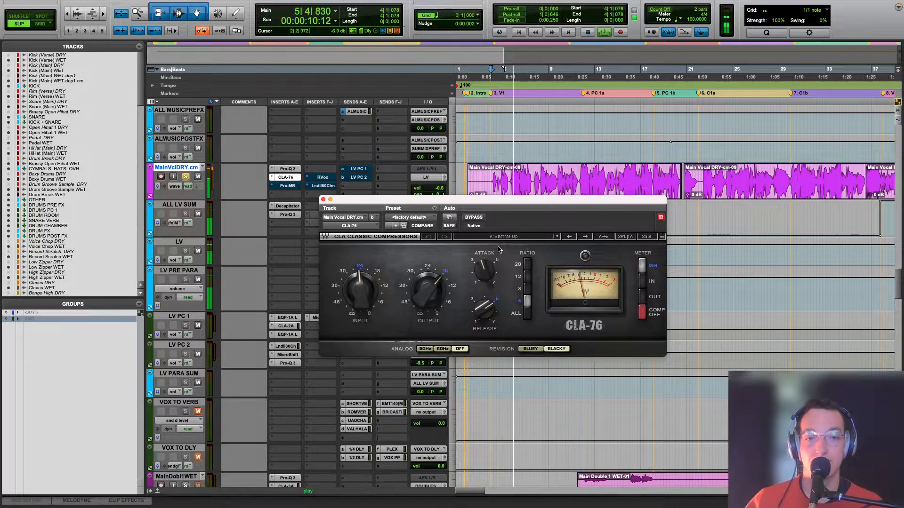
{"action": "key", "text": "space"}
Step: Bring in the main vocal's Pro-MB, open it and play the vocal briefly
{"action": "left_click", "coordinate": [287, 186]}
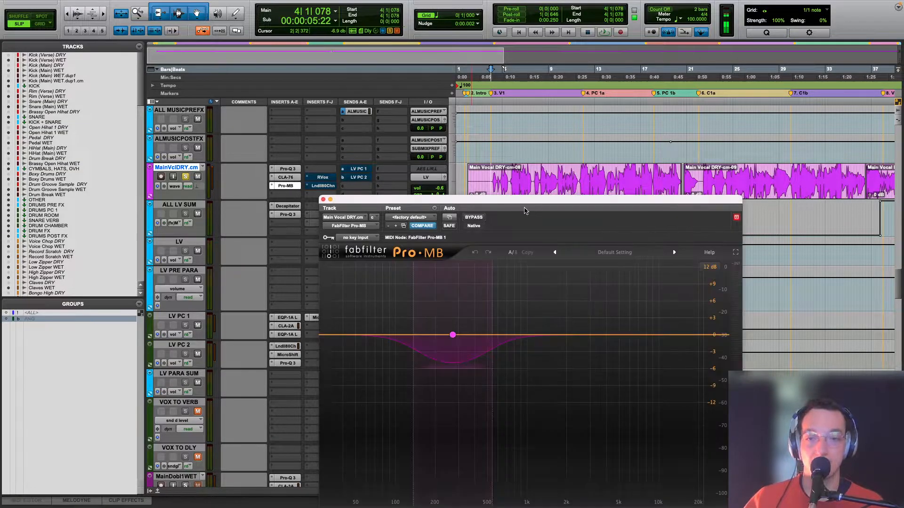
{"action": "key", "text": "space"}
{"action": "key", "text": "space"}
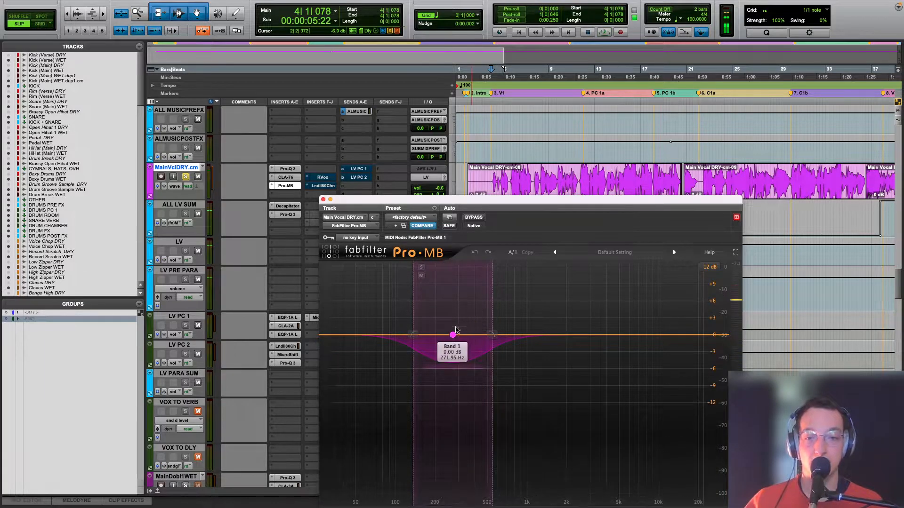
Step: Play the vocal while soloing Pro-MB's 271.95 Hz band, and turn off the band's solo
{"action": "key", "text": "space"}
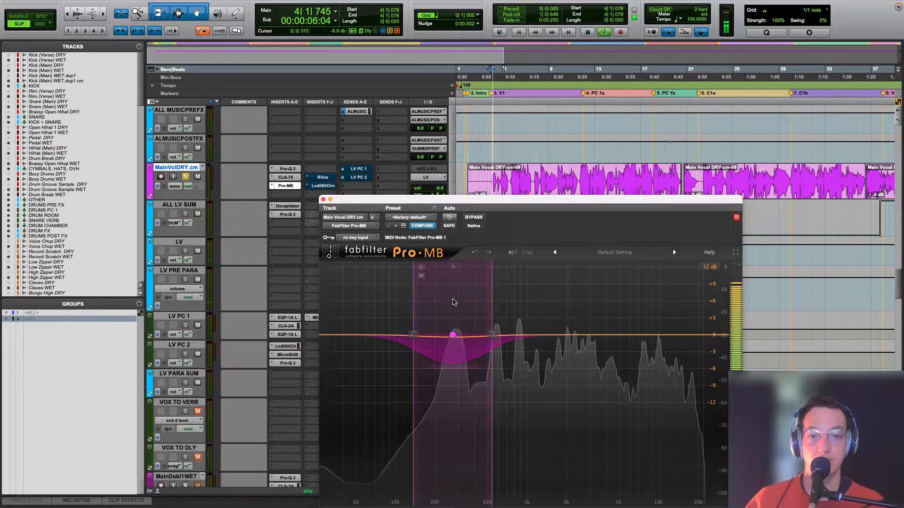
{"action": "left_click", "coordinate": [421, 269]}
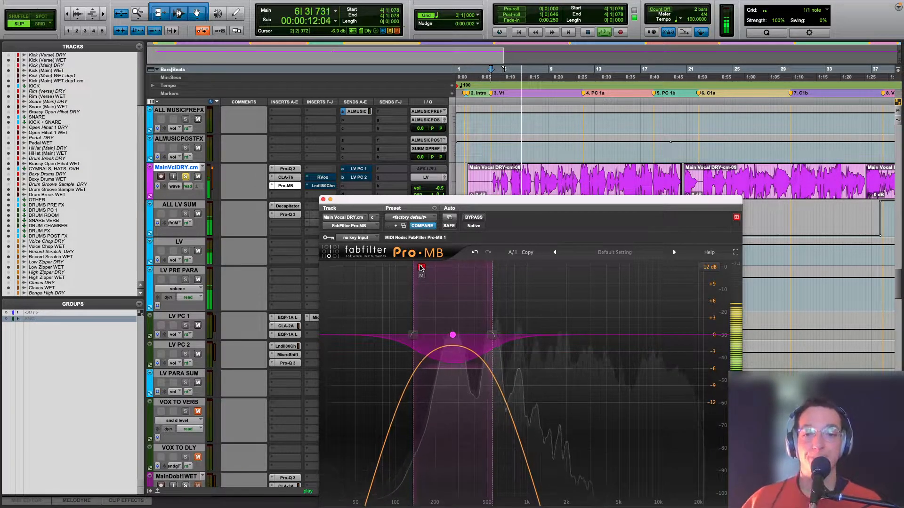
{"action": "mouse_move", "coordinate": [422, 268]}
{"action": "key", "text": "space"}
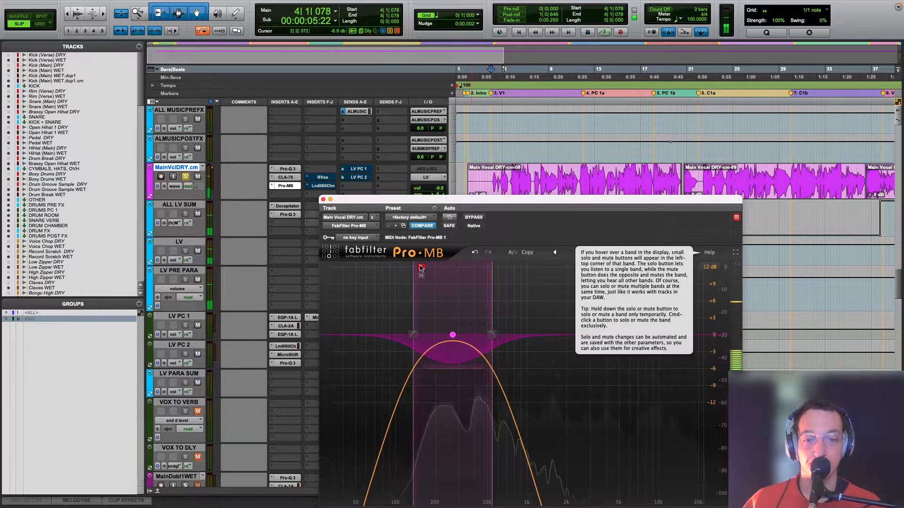
{"action": "left_click", "coordinate": [421, 269]}
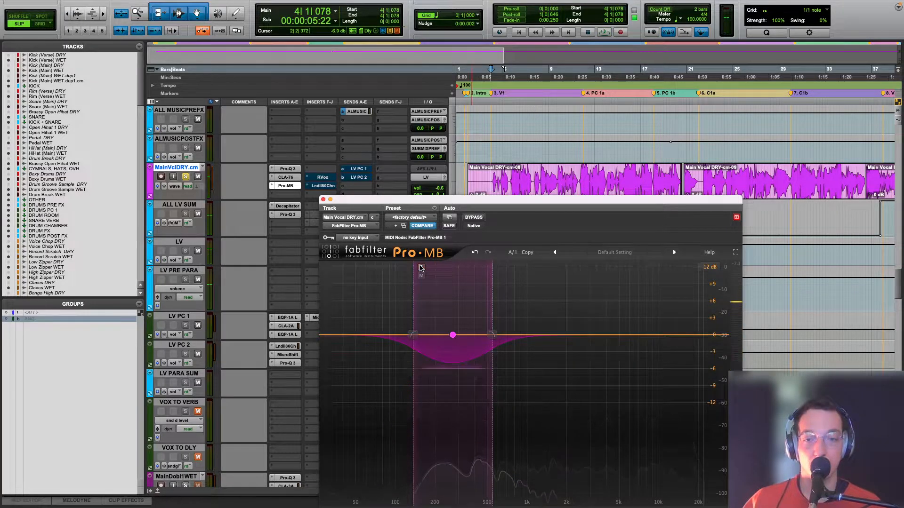
Step: Bring in the main vocal's RVox compressor, open it and examine its attenuation during playback
{"action": "left_click", "coordinate": [322, 177]}
{"action": "key", "text": "space"}
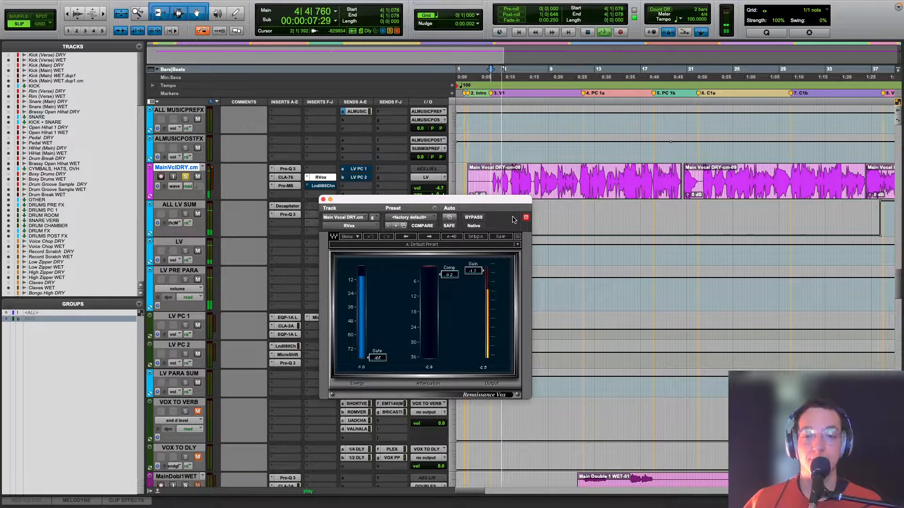
{"action": "key", "text": "space"}
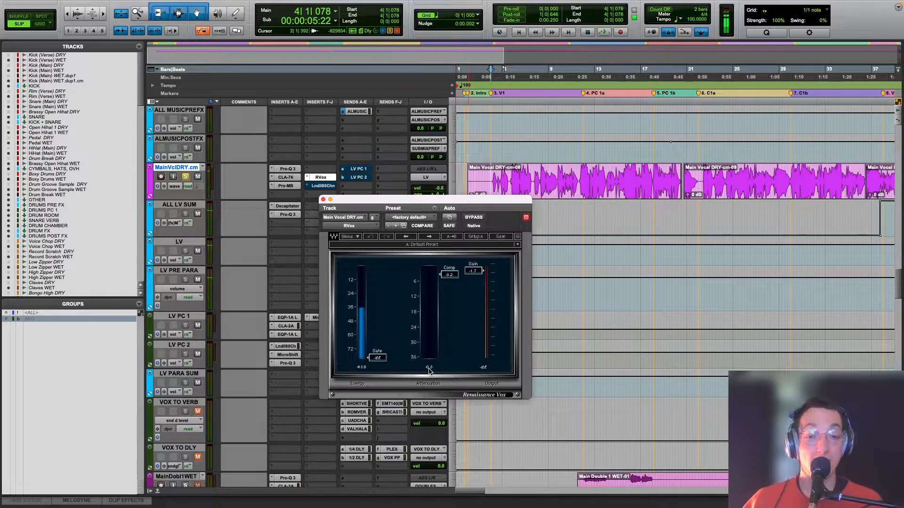
{"action": "key", "text": "space"}
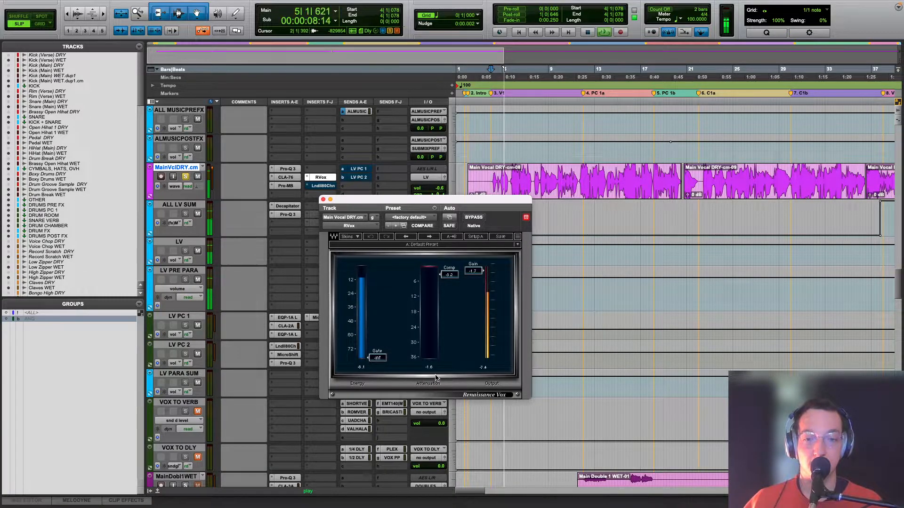
Step: Stop playback, close the main vocal's RVox, and bring in its Lindell 80 Channel to examine the channel strip's settings
{"action": "key", "text": "space"}
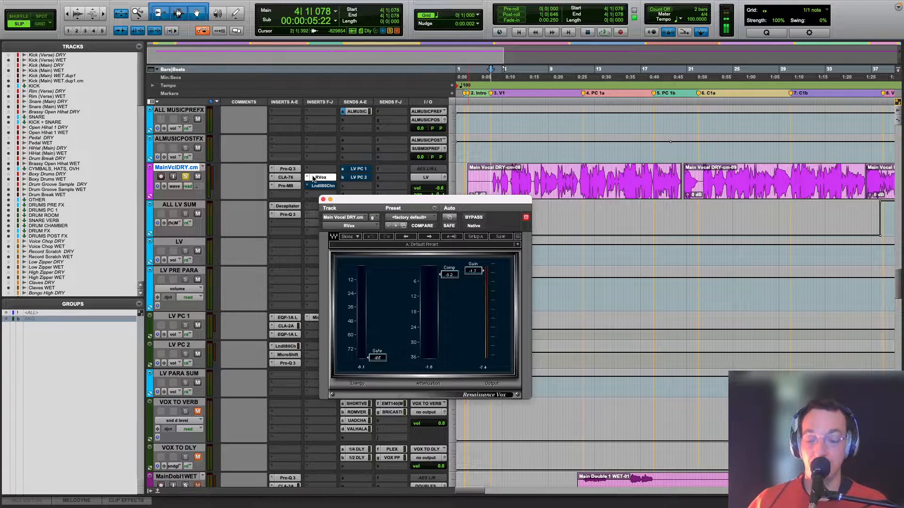
{"action": "left_click_drag", "start_coordinate": [438, 202], "coordinate": [496, 242]}
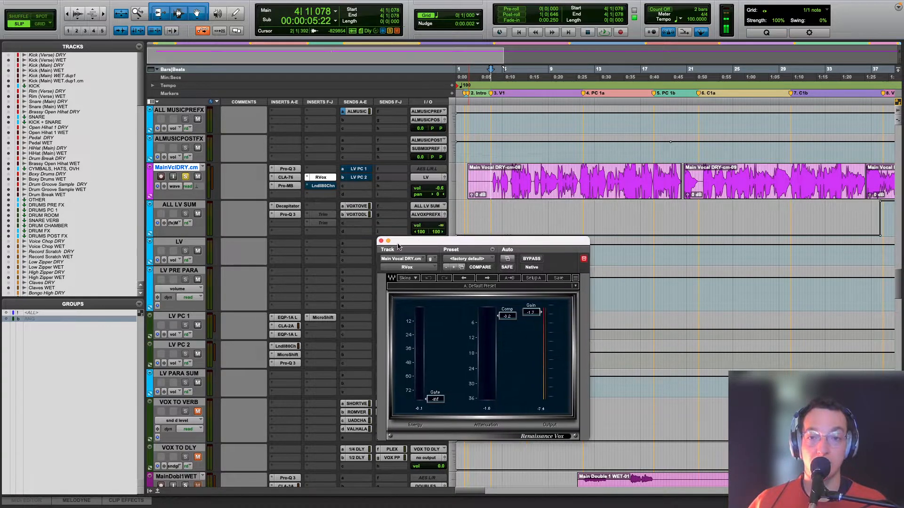
{"action": "left_click", "coordinate": [381, 240]}
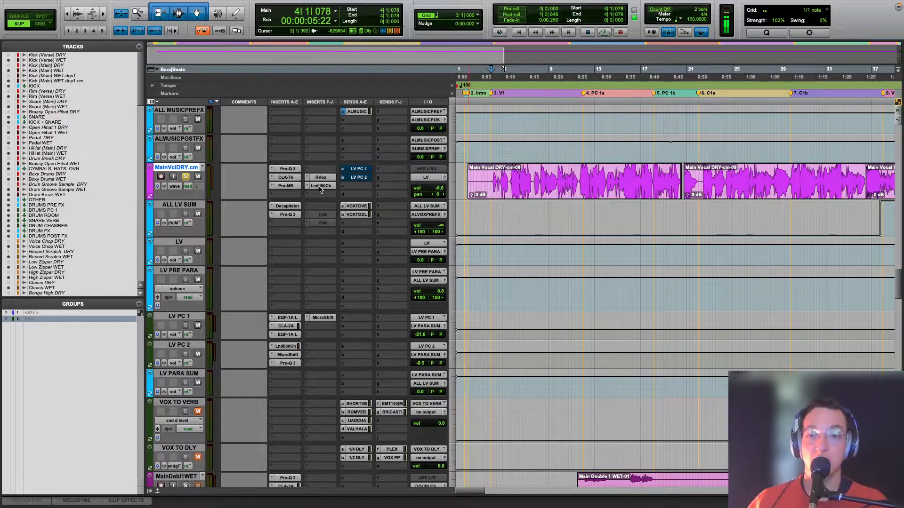
{"action": "left_click", "coordinate": [320, 186]}
{"action": "left_click_drag", "start_coordinate": [579, 80], "coordinate": [616, 83]}
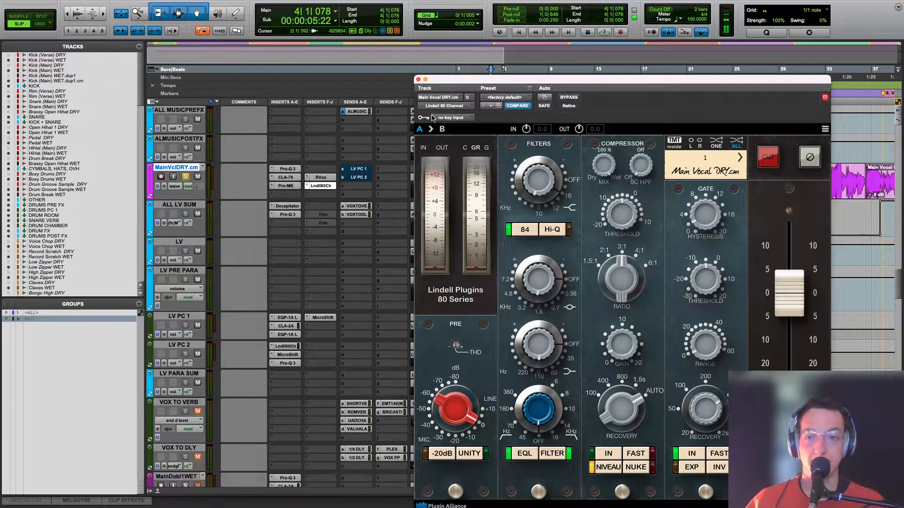
{"action": "left_click", "coordinate": [418, 80]}
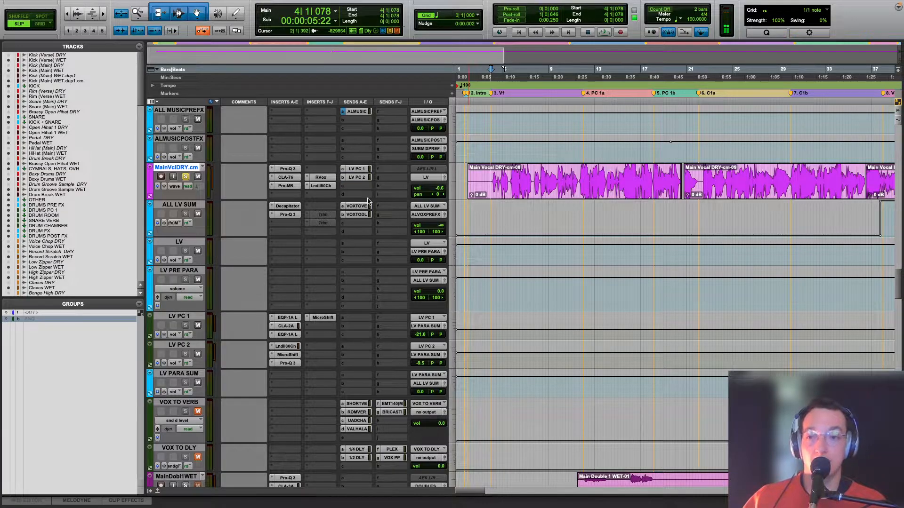
Step: With the main vocal's LV PC 1 and LV PC 2 sends on, mute LV PC 2 and LV PRE PARA and briefly play the vocal
{"action": "left_click", "coordinate": [198, 354]}
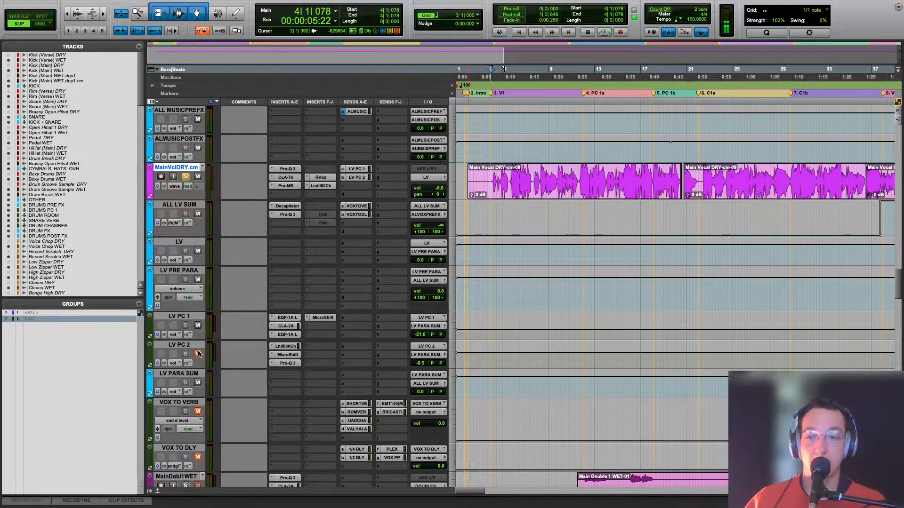
{"action": "key", "text": "space"}
{"action": "left_click", "coordinate": [198, 280]}
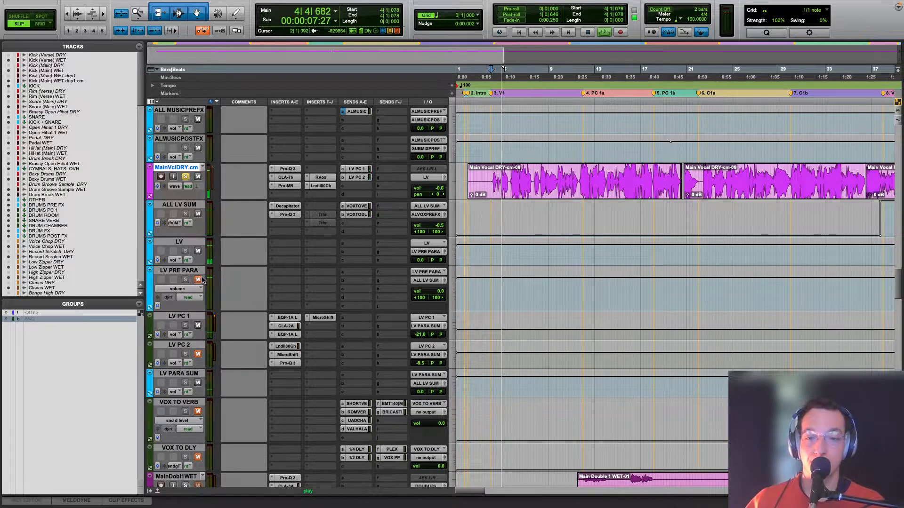
{"action": "key", "text": "space"}
Step: Open LV PC 1's first EQP-1A, CLA-2A, second EQP-1A and MicroShift in turn and examine their settings
{"action": "left_click", "coordinate": [285, 318]}
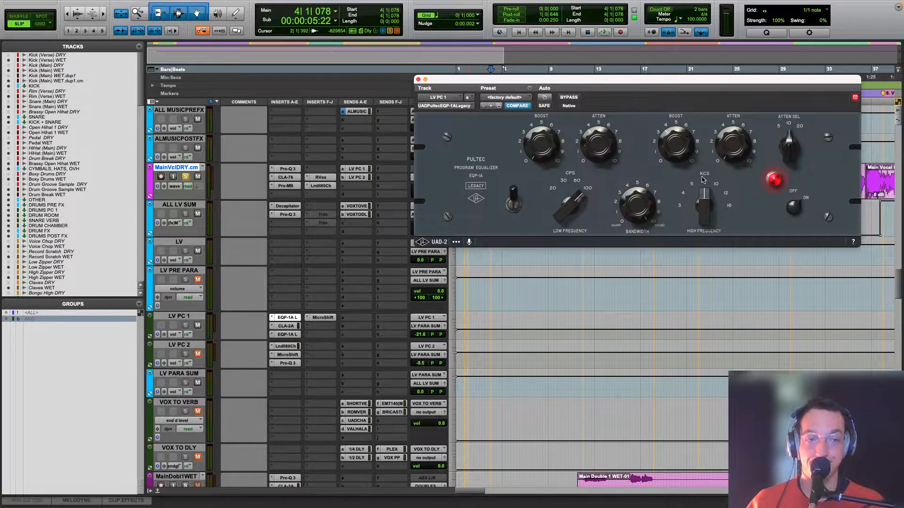
{"action": "left_click", "coordinate": [293, 326]}
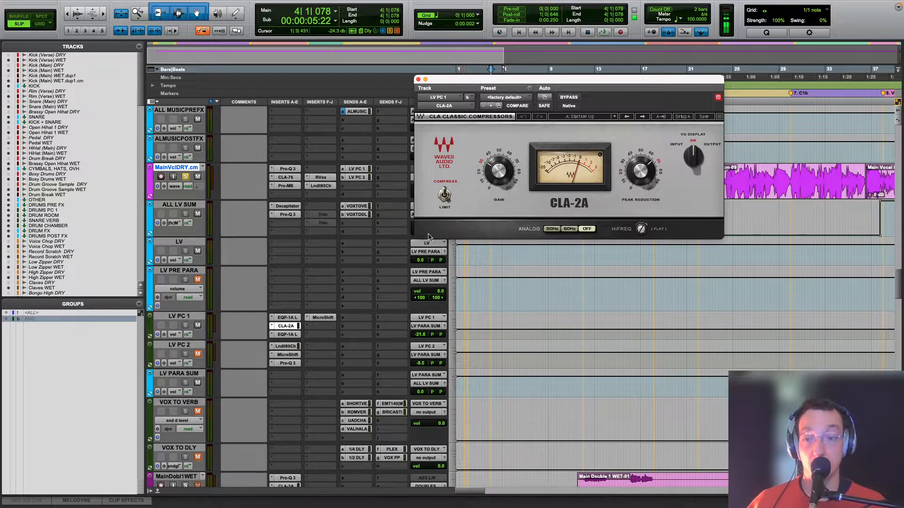
{"action": "left_click", "coordinate": [287, 334]}
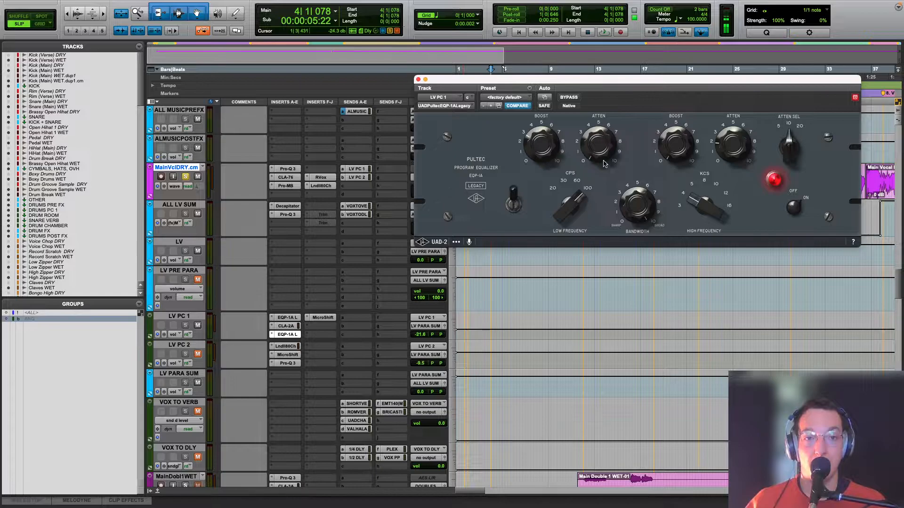
{"action": "left_click", "coordinate": [321, 317]}
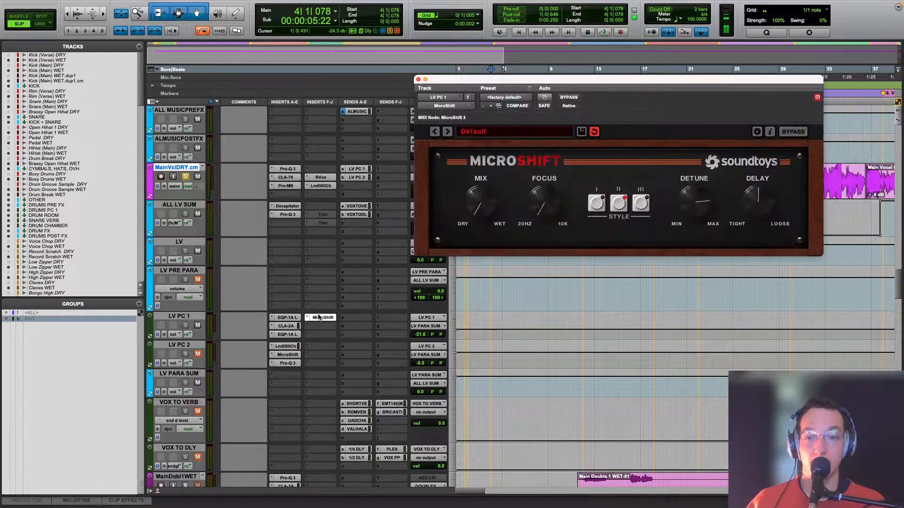
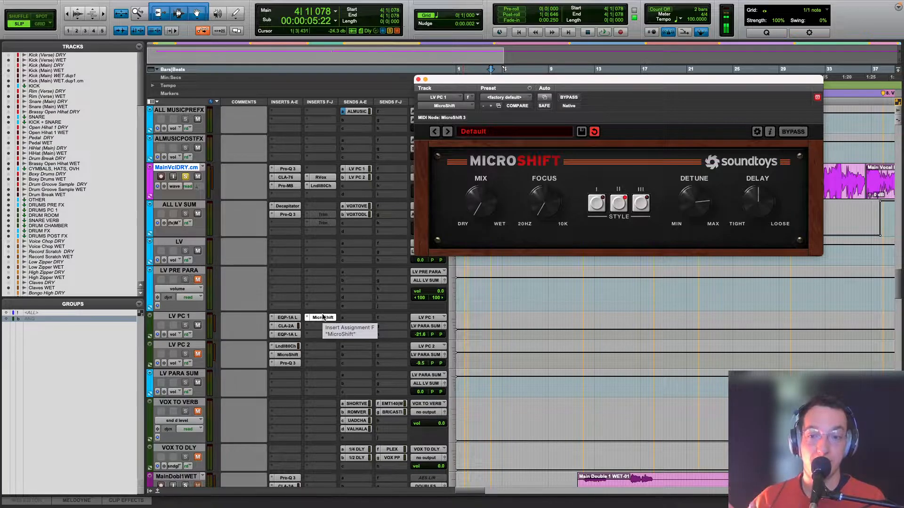
Step: Mute LV PC 1 and unmute LV PC 2 while keeping LV PRE PARA muted, and briefly play the vocal
{"action": "left_click", "coordinate": [198, 279]}
{"action": "left_click", "coordinate": [197, 325]}
{"action": "left_click", "coordinate": [198, 354]}
{"action": "left_click", "coordinate": [198, 279]}
{"action": "key", "text": "space"}
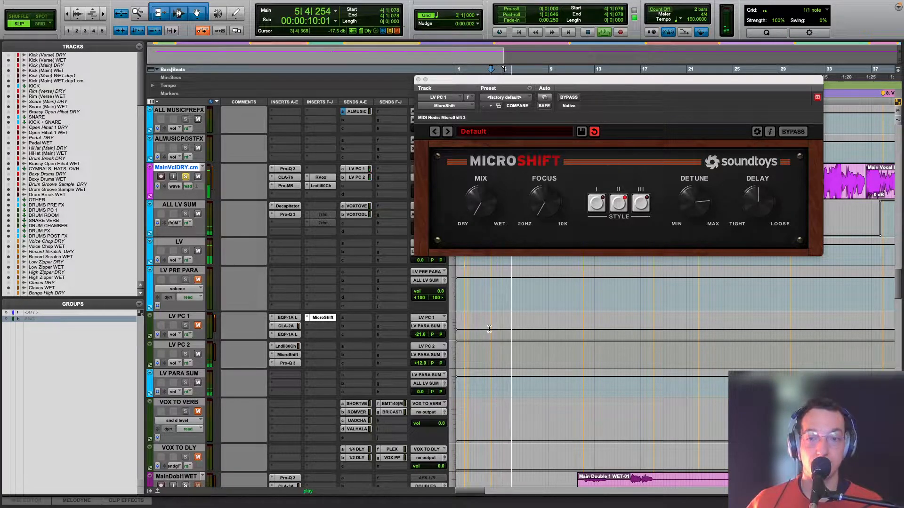
{"action": "key", "text": "space"}
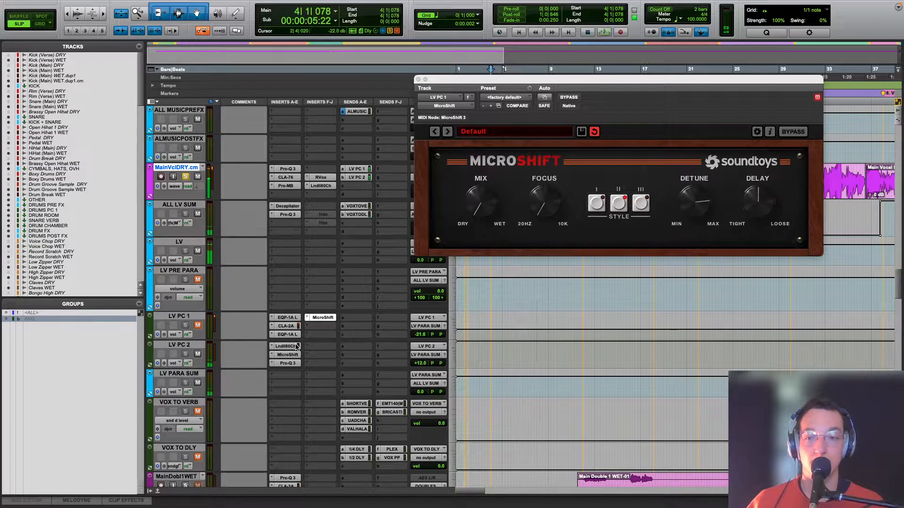
Step: Open LV PC 2's Lindell 80 Channel and compare its compressor switched out and in during playback
{"action": "left_click", "coordinate": [295, 346]}
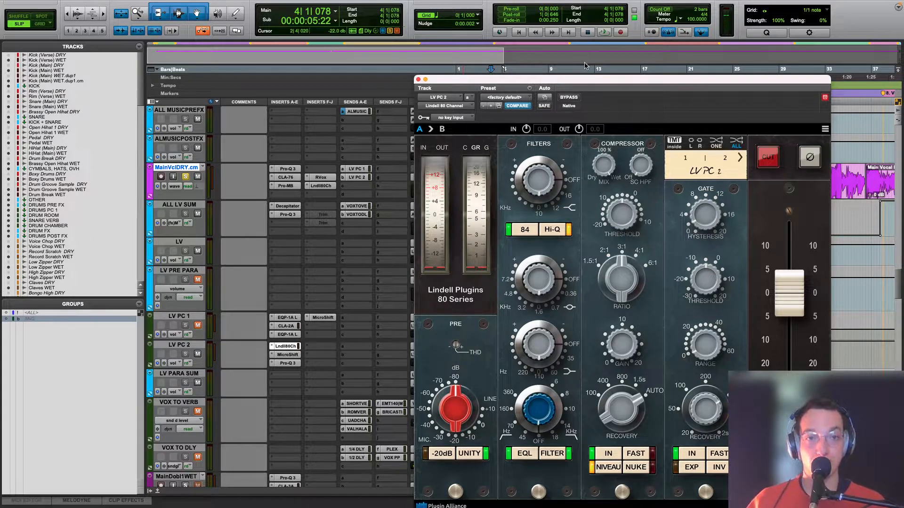
{"action": "left_click_drag", "start_coordinate": [583, 78], "coordinate": [581, 33]}
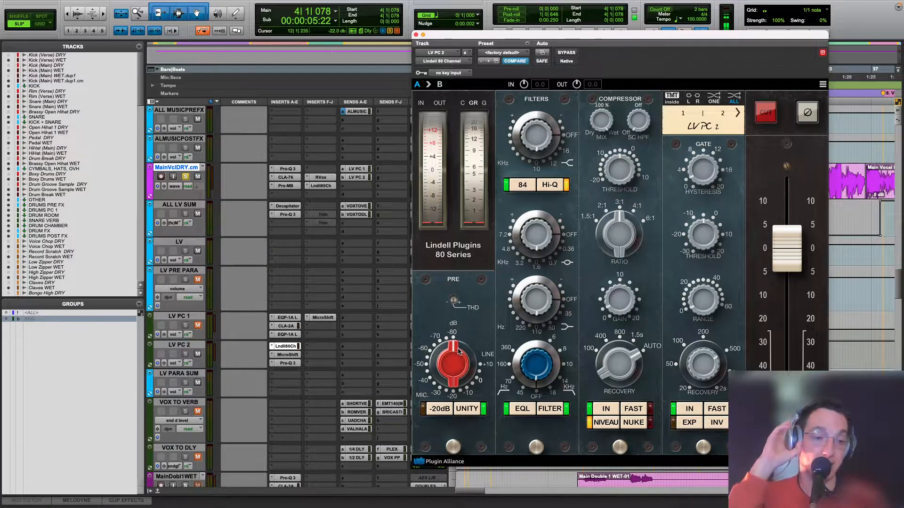
{"action": "key", "text": "space"}
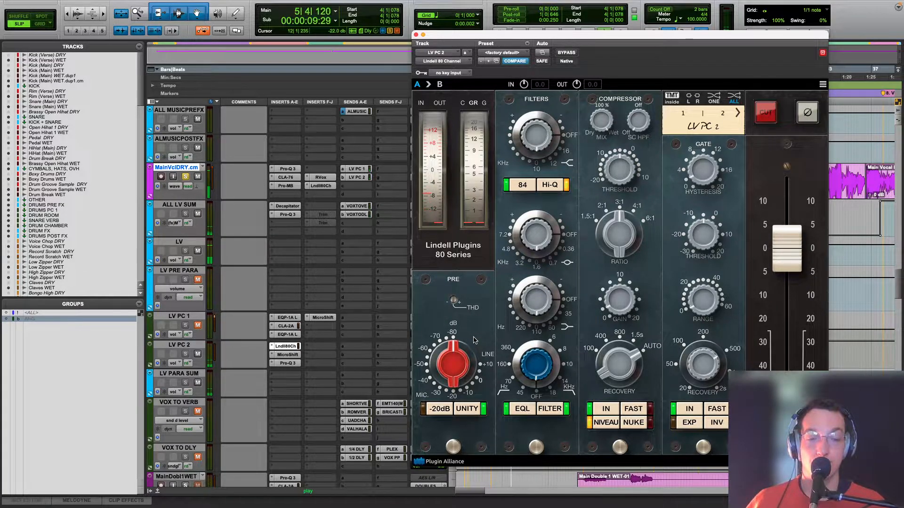
{"action": "left_click", "coordinate": [614, 409]}
{"action": "left_click", "coordinate": [615, 409]}
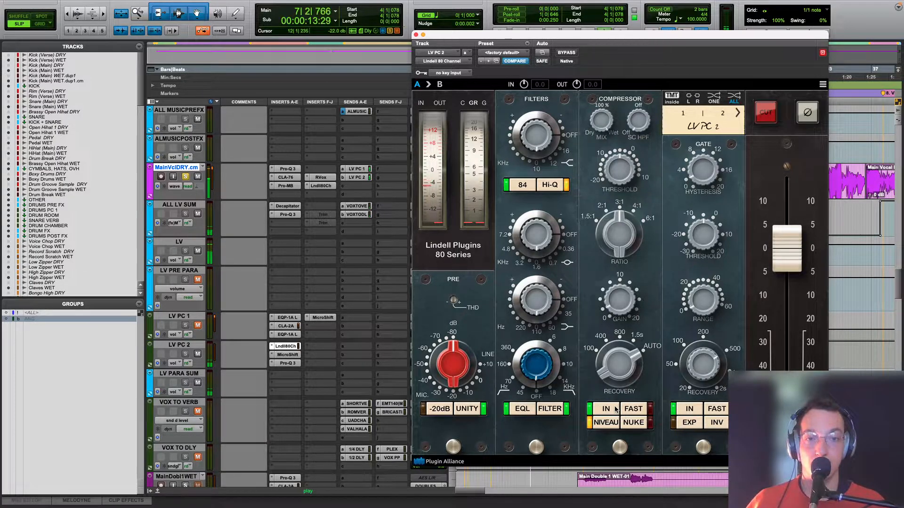
{"action": "key", "text": "space"}
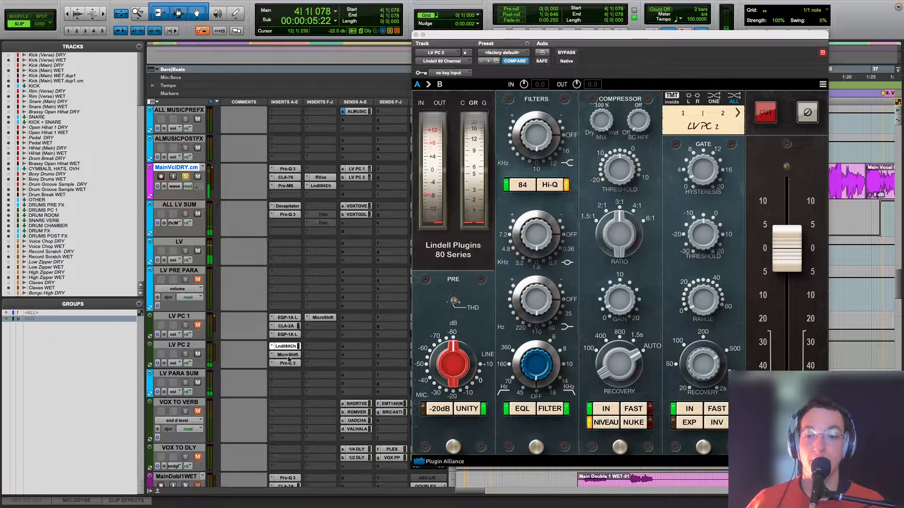
Step: Open LV PC 2's MicroShift and examine its settings while briefly playing the vocal
{"action": "left_click", "coordinate": [297, 354]}
{"action": "key", "text": "space"}
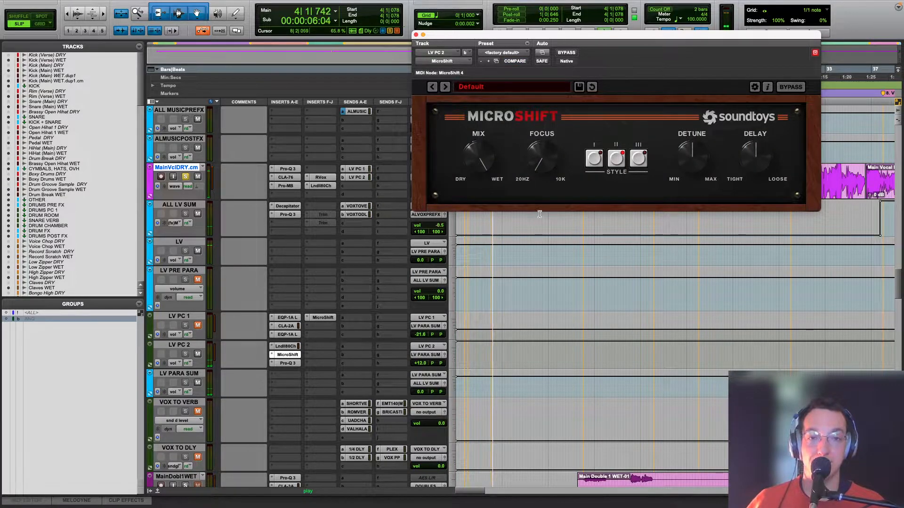
{"action": "key", "text": "space"}
Step: Open LV PC 2's Pro-Q 3, compare the vocal with the EQ engaged and bypassed, leave it engaged and close it
{"action": "left_click", "coordinate": [287, 363]}
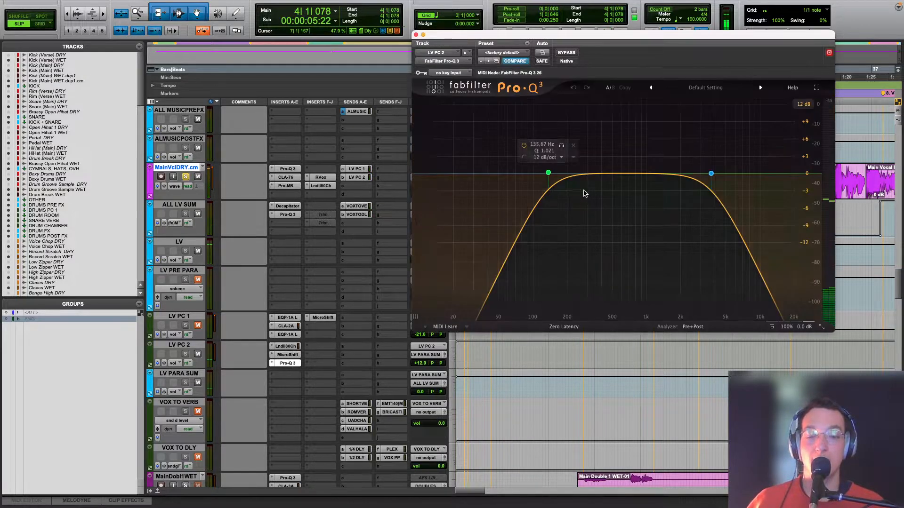
{"action": "key", "text": "space"}
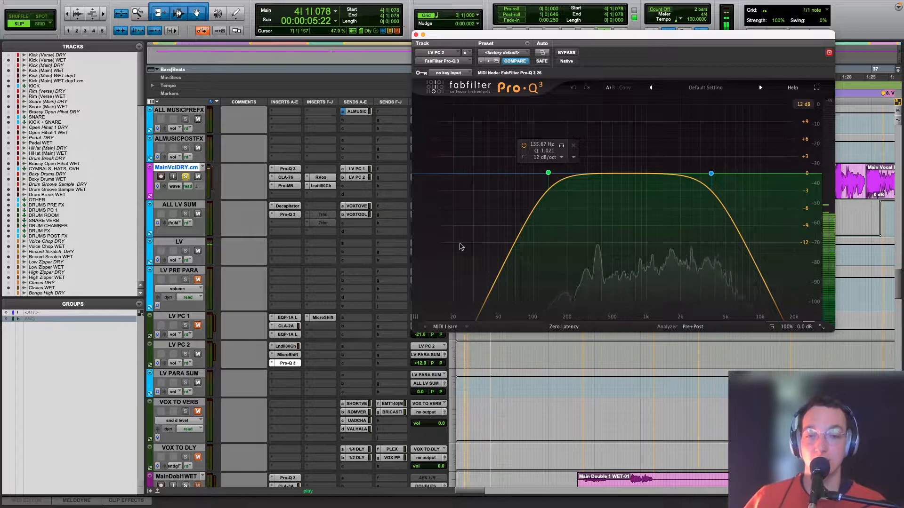
{"action": "left_click", "coordinate": [288, 364], "text": "super"}
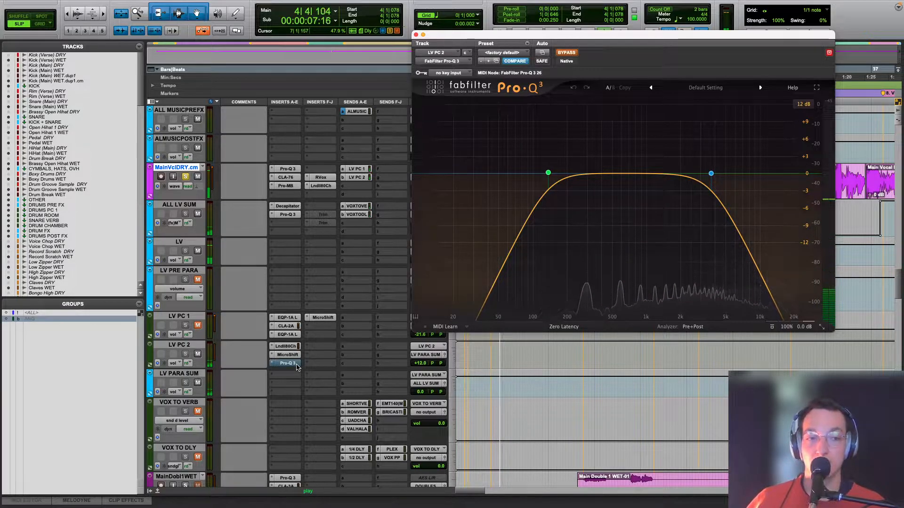
{"action": "key", "text": "space"}
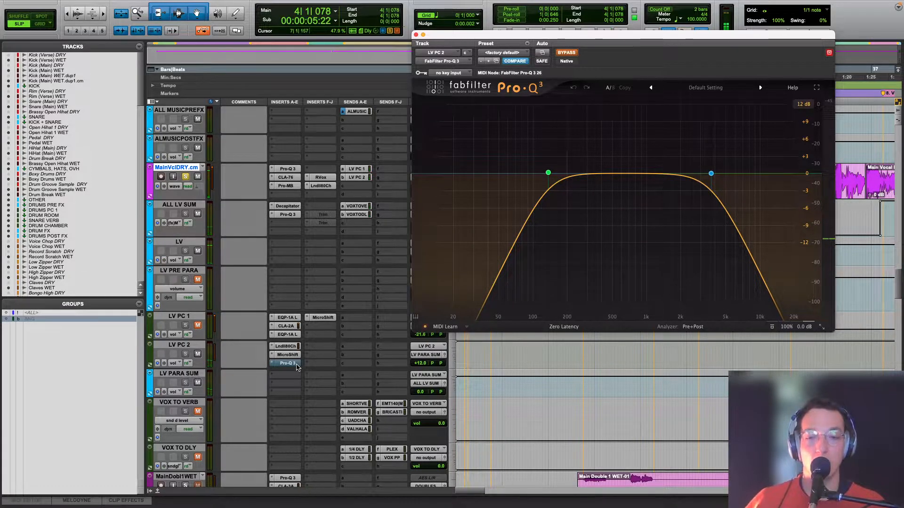
{"action": "left_click", "coordinate": [288, 364], "text": "super"}
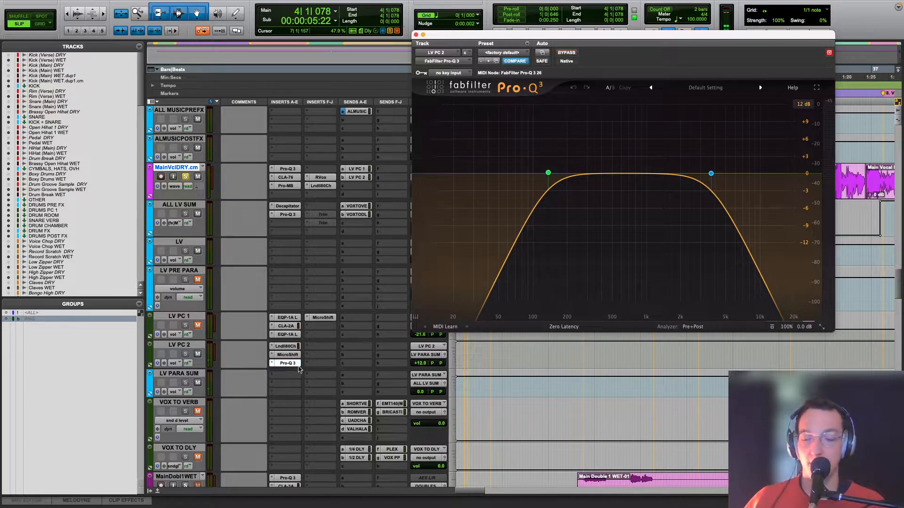
{"action": "key", "text": "space"}
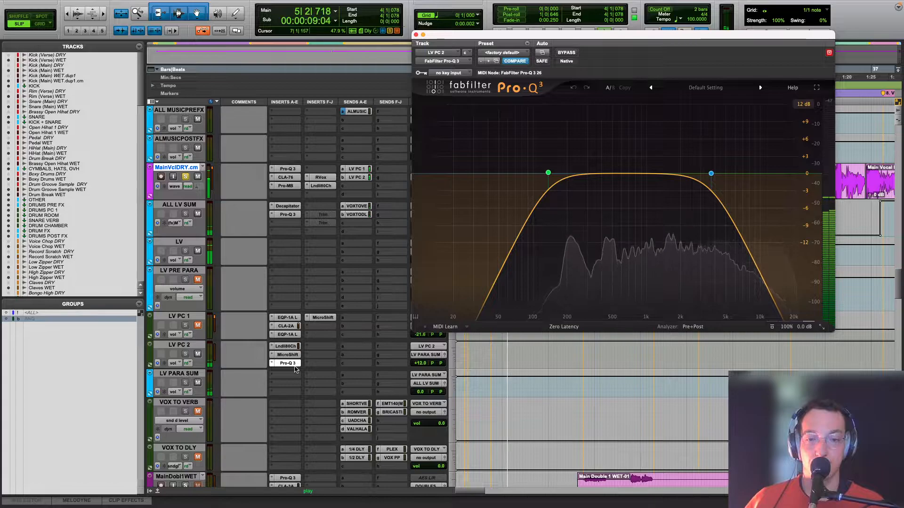
{"action": "key", "text": "space"}
{"action": "key", "text": "space"}
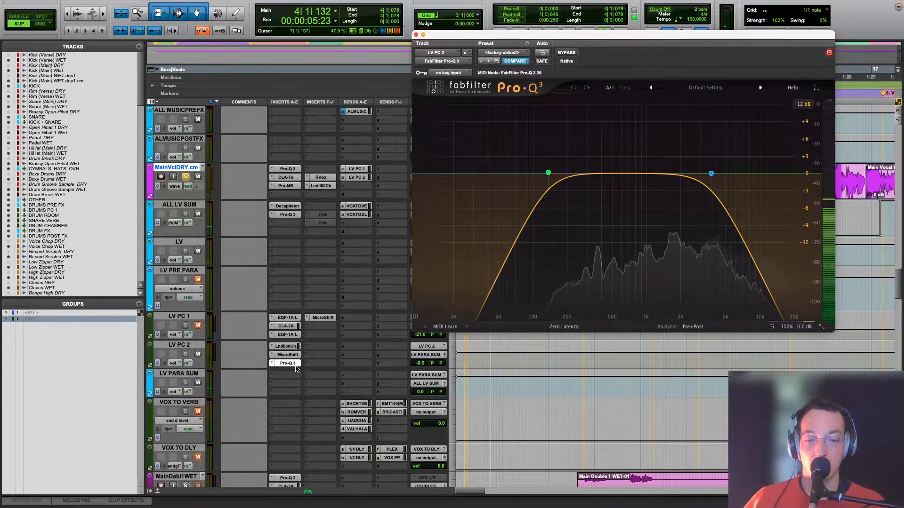
{"action": "key", "text": "space"}
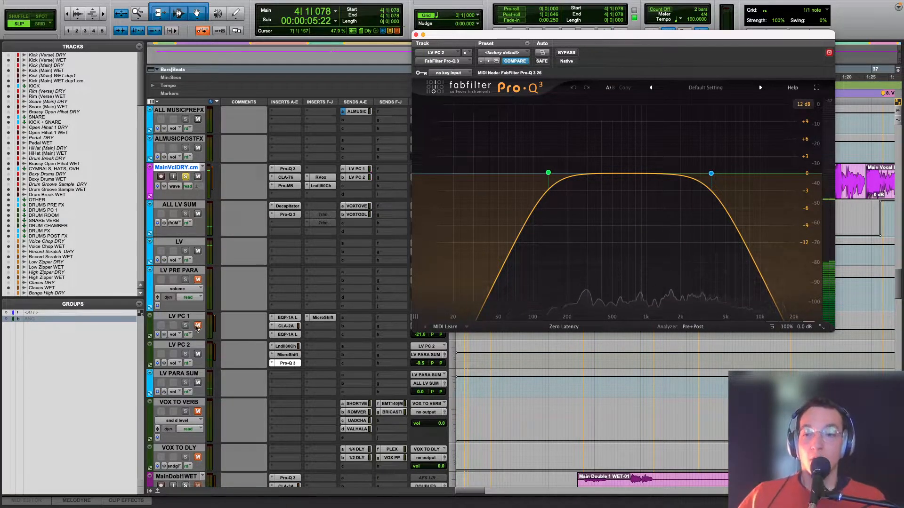
{"action": "left_click", "coordinate": [415, 35]}
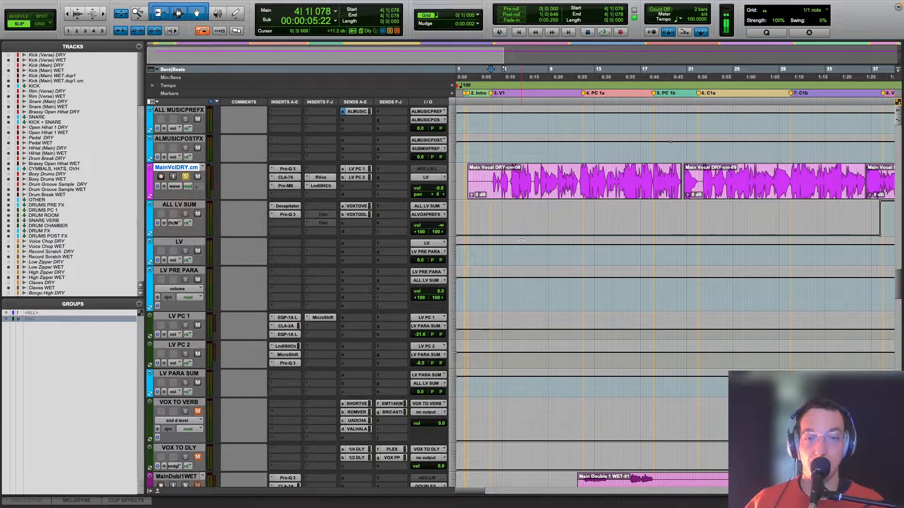
Step: Play the combined vocal, then open ALL LV SUM's Decapitator and display its Mix automation on the track
{"action": "key", "text": "space"}
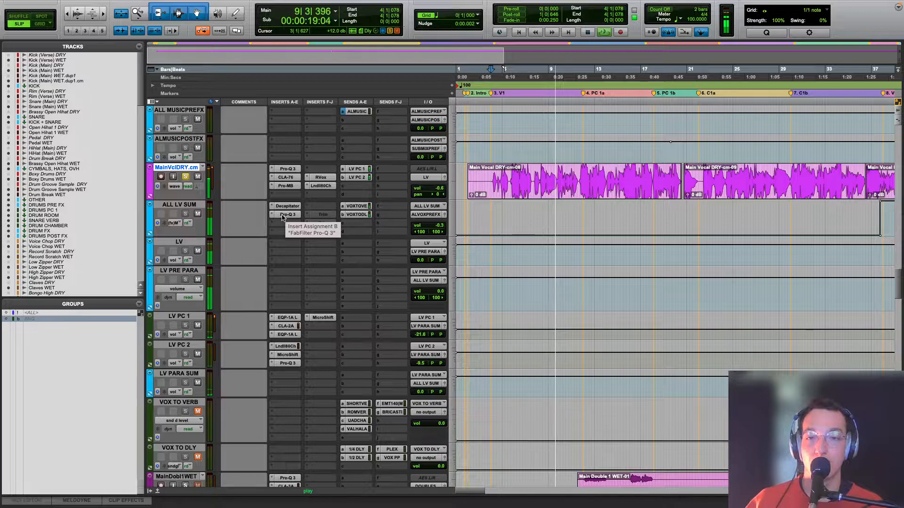
{"action": "key", "text": "space"}
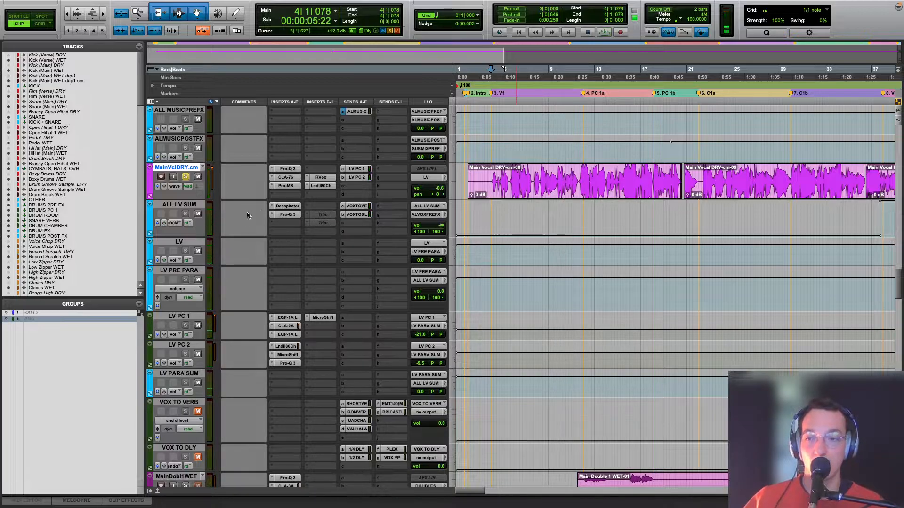
{"action": "left_click", "coordinate": [287, 207]}
{"action": "left_click_drag", "start_coordinate": [491, 34], "coordinate": [499, 271]}
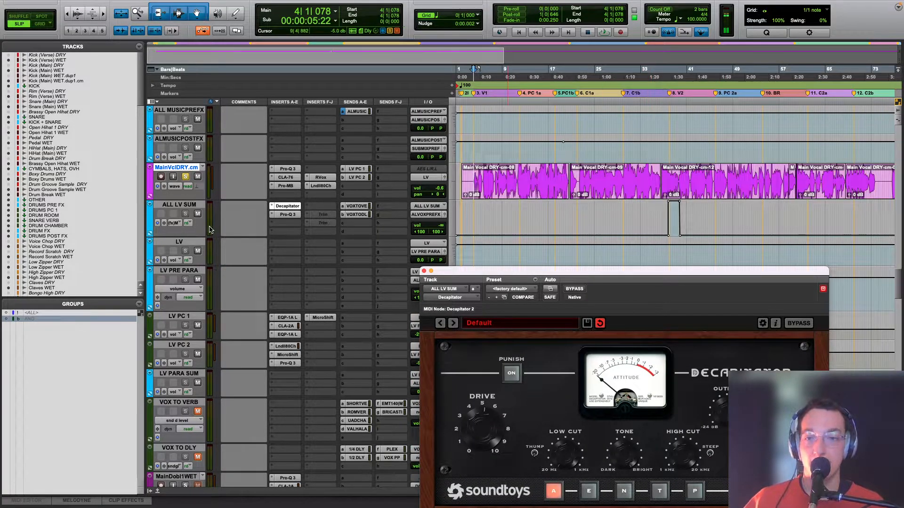
{"action": "left_click", "coordinate": [173, 223]}
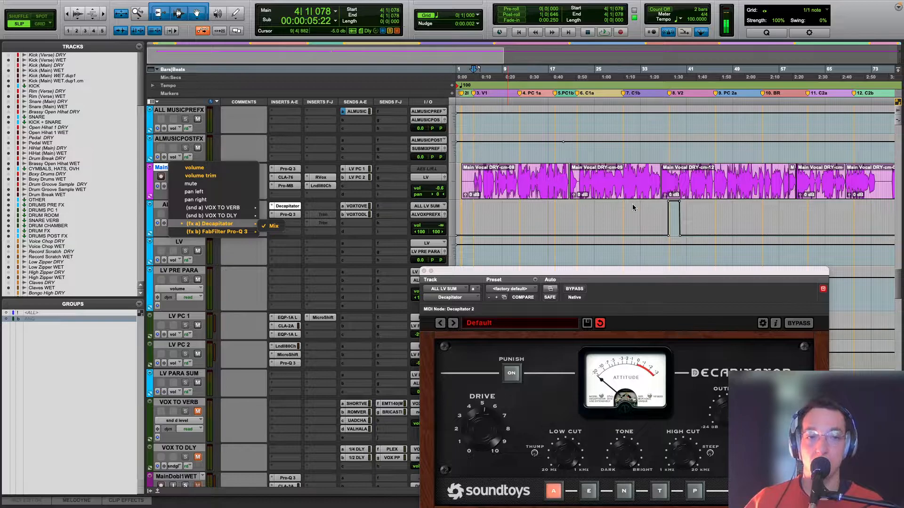
{"action": "left_click", "coordinate": [274, 226]}
Step: Play the vocal from bar 37 through the raised Decapitator Mix automation at the start of V2
{"action": "left_click", "coordinate": [665, 159]}
{"action": "key", "text": "space"}
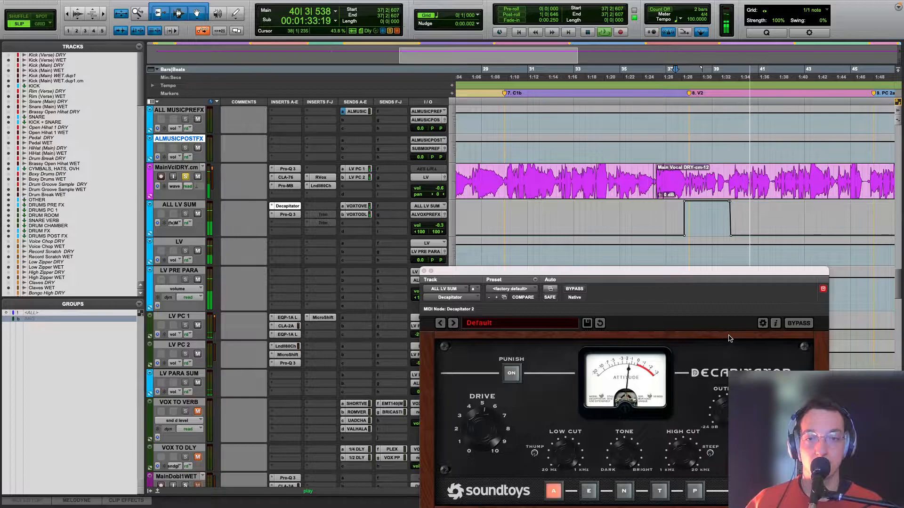
{"action": "left_click", "coordinate": [686, 221]}
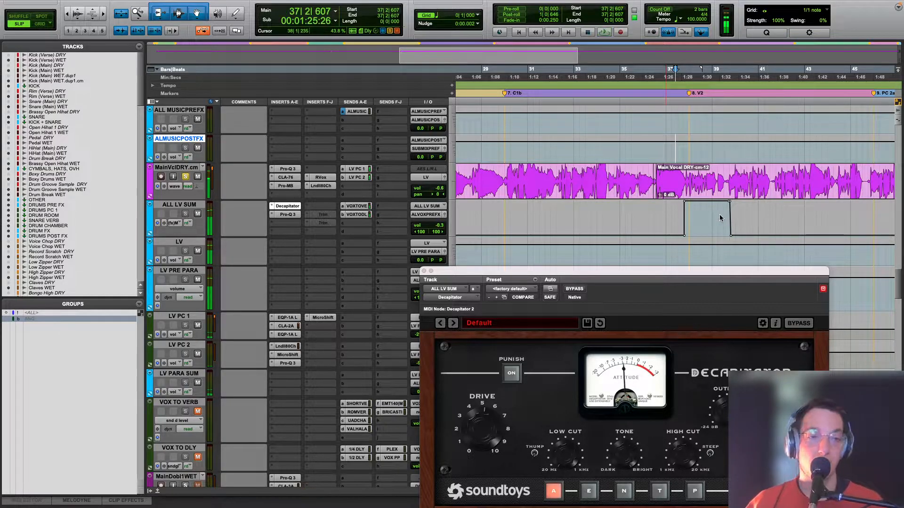
Step: Replay the vocal from bar 39 within the raised Mix section, examine Decapitator's settings and close it
{"action": "left_click_drag", "start_coordinate": [687, 221], "coordinate": [830, 212]}
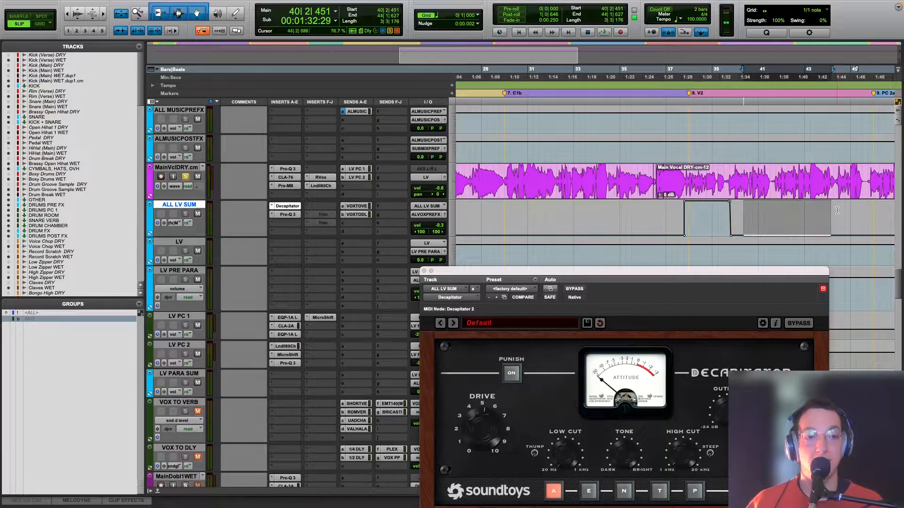
{"action": "left_click", "coordinate": [758, 213]}
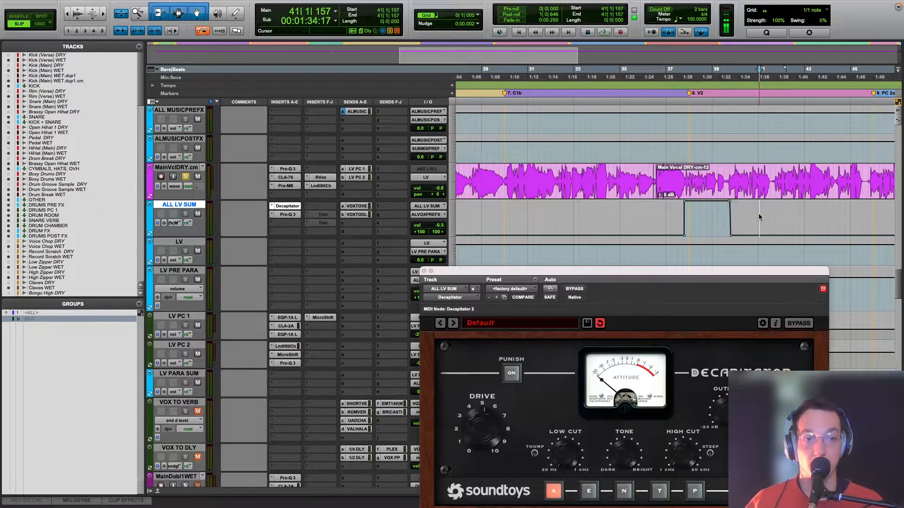
{"action": "left_click", "coordinate": [714, 216]}
{"action": "key", "text": "space"}
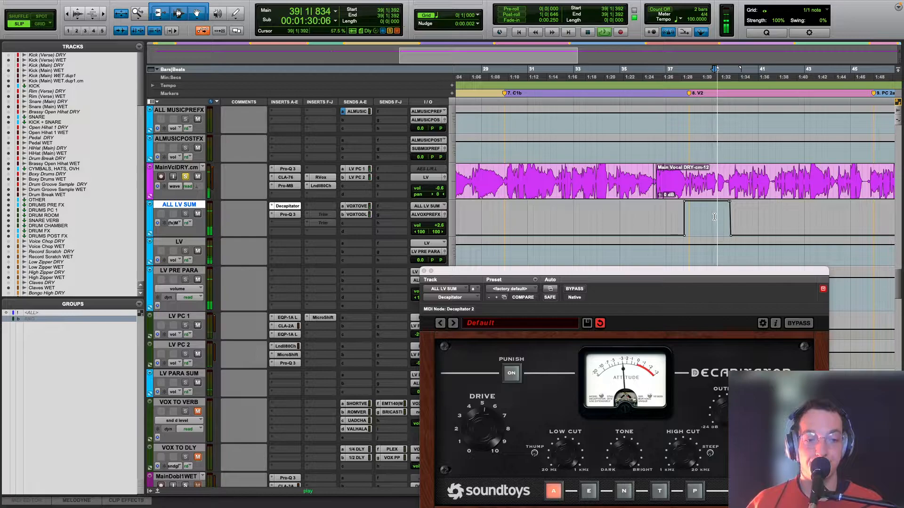
{"action": "key", "text": "space"}
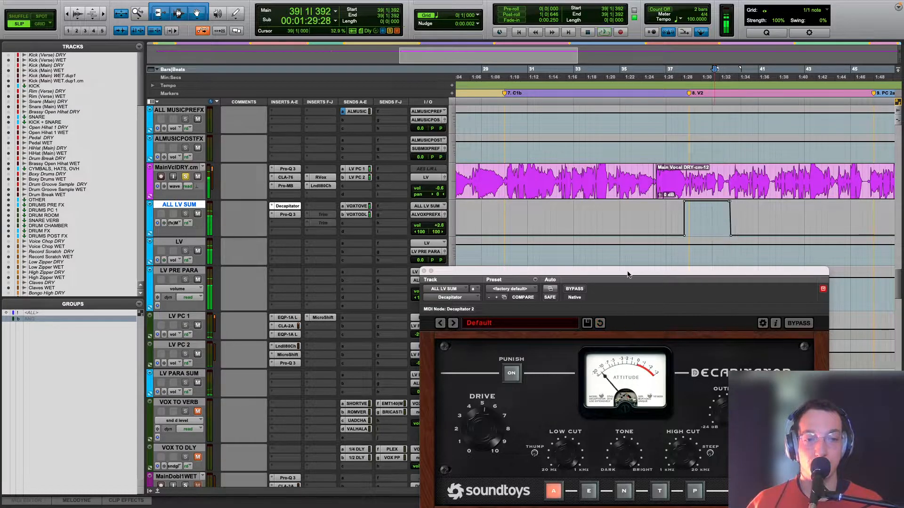
{"action": "left_click_drag", "start_coordinate": [641, 298], "coordinate": [469, 170]}
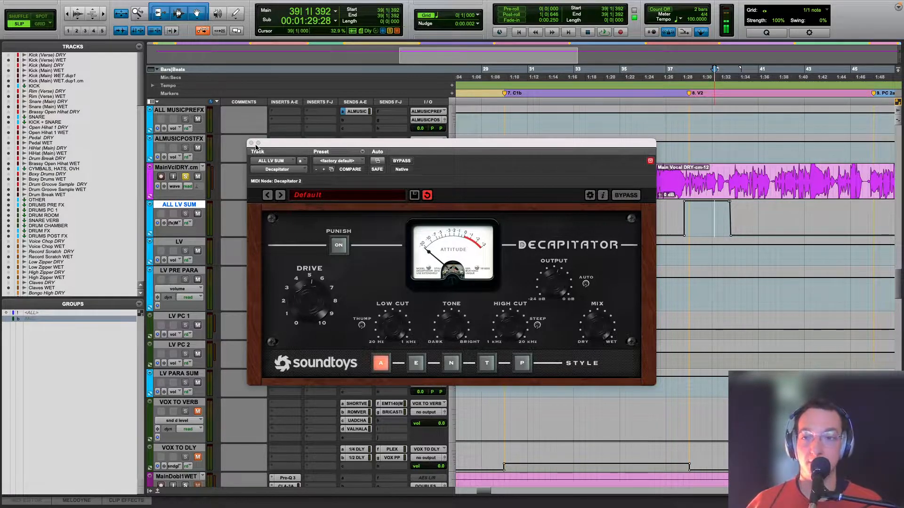
{"action": "left_click", "coordinate": [252, 142]}
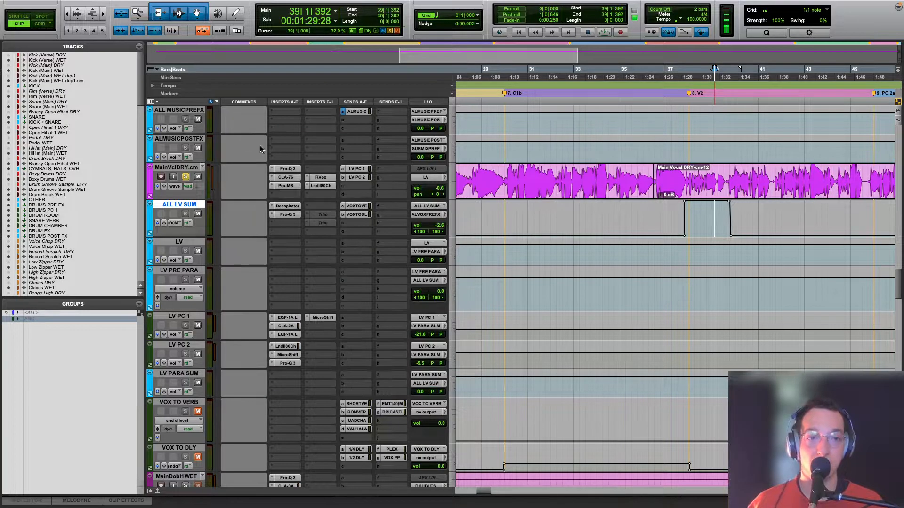
Step: Open ALL LV SUM's Pro-Q 3, play the vocal from bar 23 in C1a and examine the high-frequency dip
{"action": "left_click", "coordinate": [287, 214]}
{"action": "left_click_drag", "start_coordinate": [427, 144], "coordinate": [470, 292]}
{"action": "key", "text": "super+bracketleft"}
{"action": "left_click", "coordinate": [509, 214]}
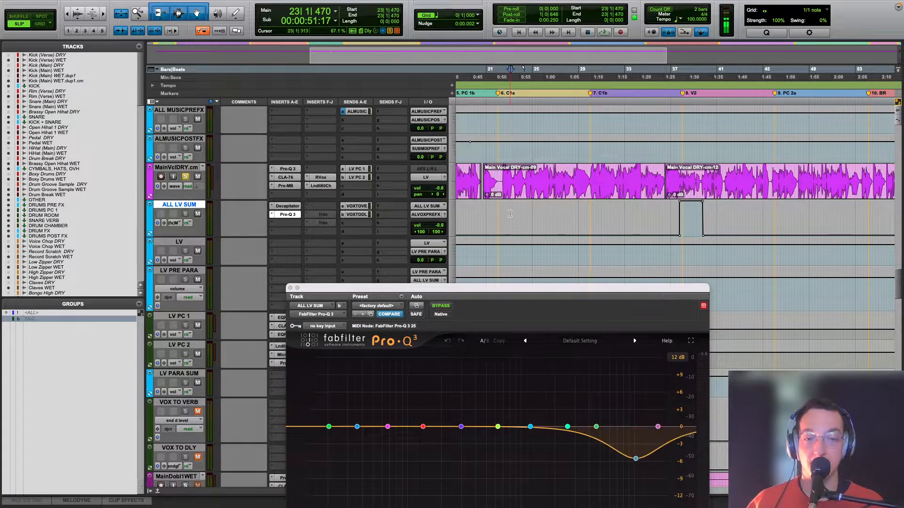
{"action": "key", "text": "space"}
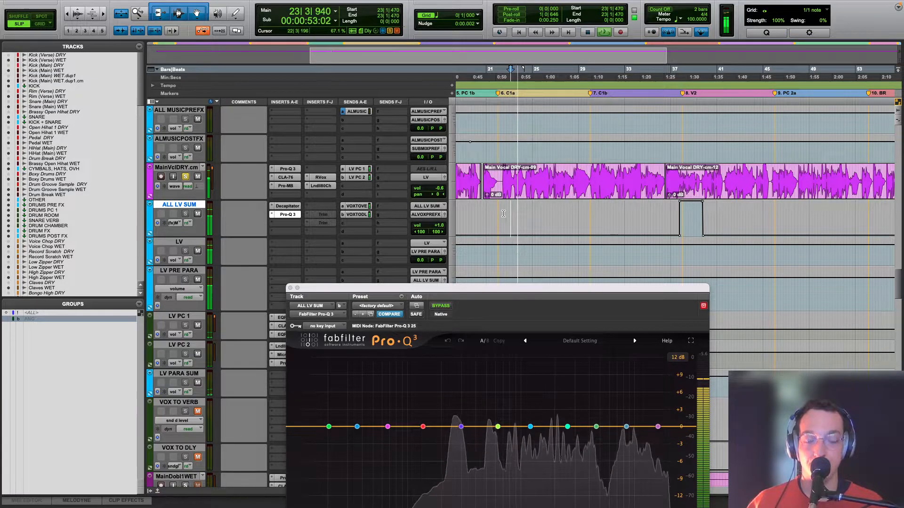
{"action": "key", "text": "super+bracketleft"}
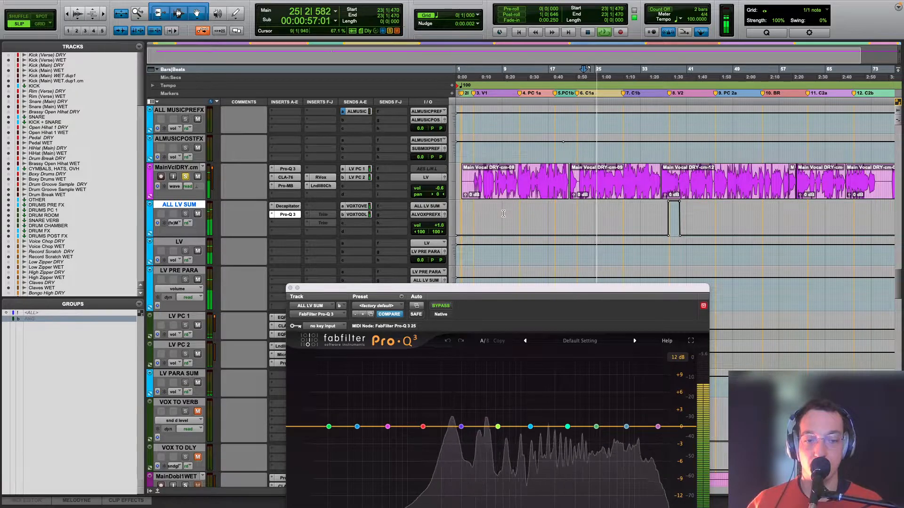
{"action": "key", "text": "space"}
{"action": "left_click_drag", "start_coordinate": [494, 288], "coordinate": [403, 142]}
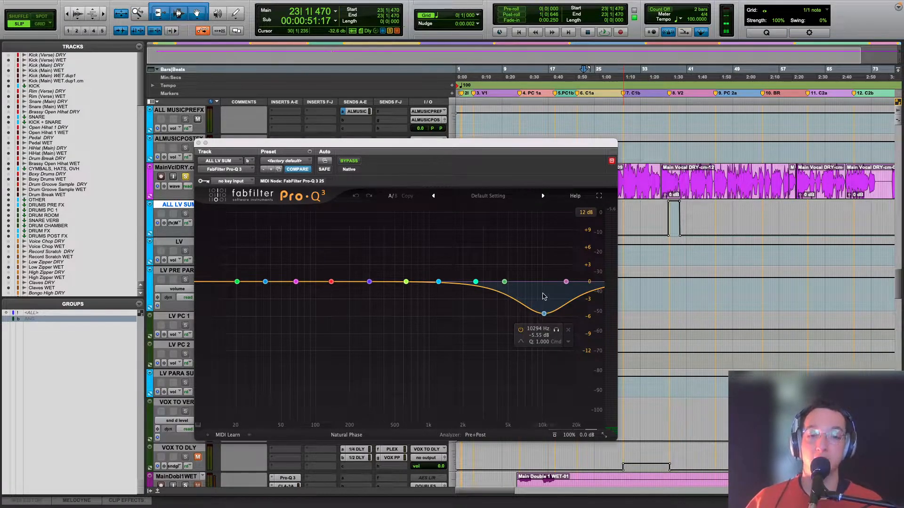
Step: Close Pro-Q 3 and play the vocal from bar 23 in C1a without the equalizer window
{"action": "left_click", "coordinate": [198, 143]}
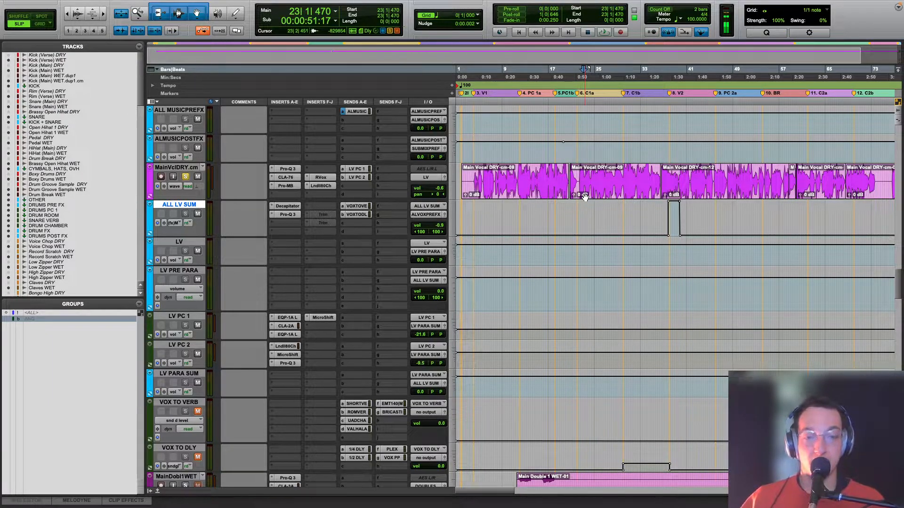
{"action": "key", "text": "space"}
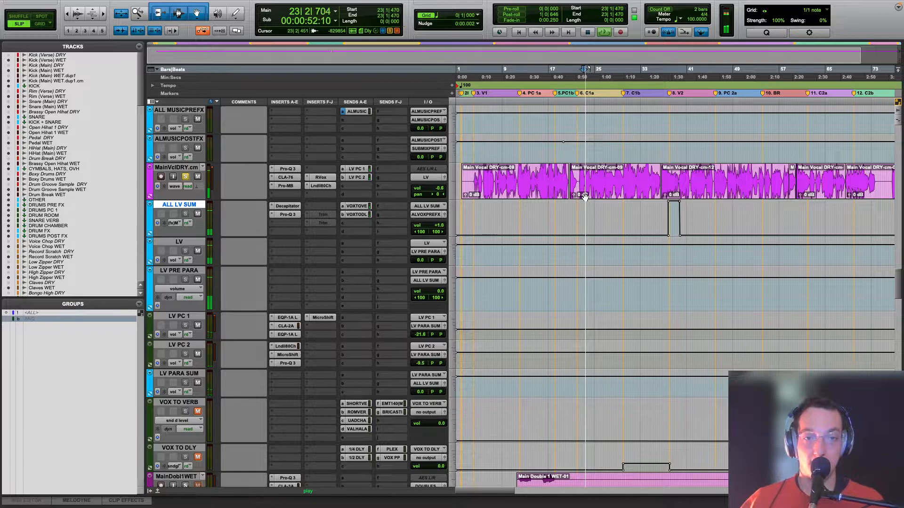
{"action": "key", "text": "space"}
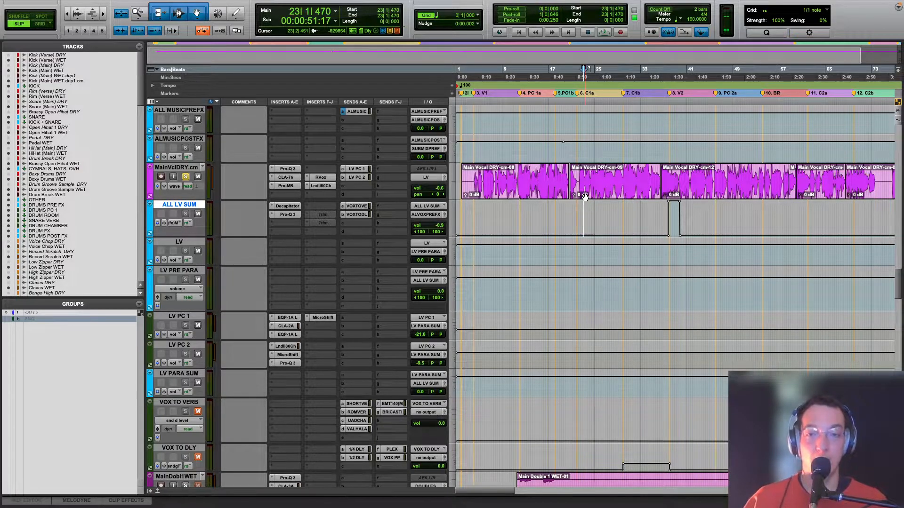
Step: Unmute VOX TO VERB and VOX TO DLY, play the vocal from bar 23 and bring up the vocal reverb returns
{"action": "scroll", "coordinate": [342, 271], "scroll_direction": "down", "scroll_amount": 4}
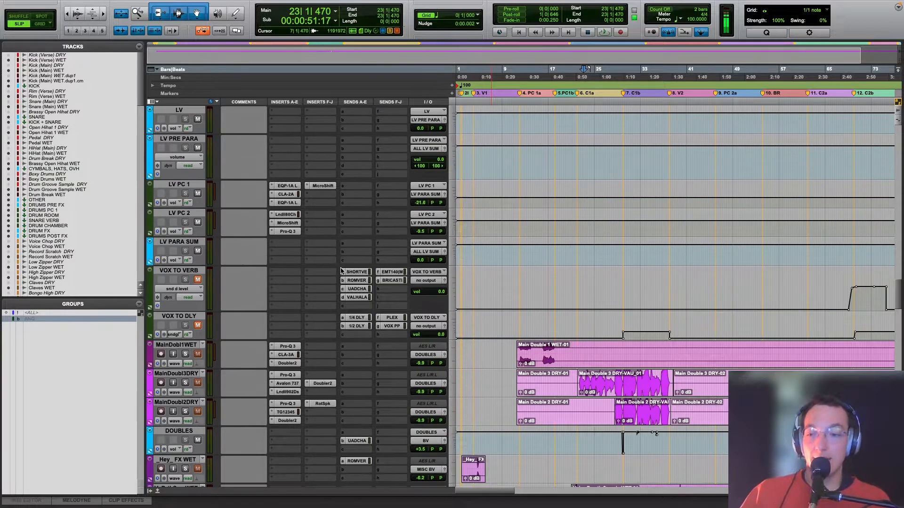
{"action": "left_click", "coordinate": [198, 279]}
{"action": "left_click", "coordinate": [198, 326]}
{"action": "key", "text": "space"}
{"action": "scroll", "coordinate": [424, 301], "scroll_direction": "down", "scroll_amount": 3}
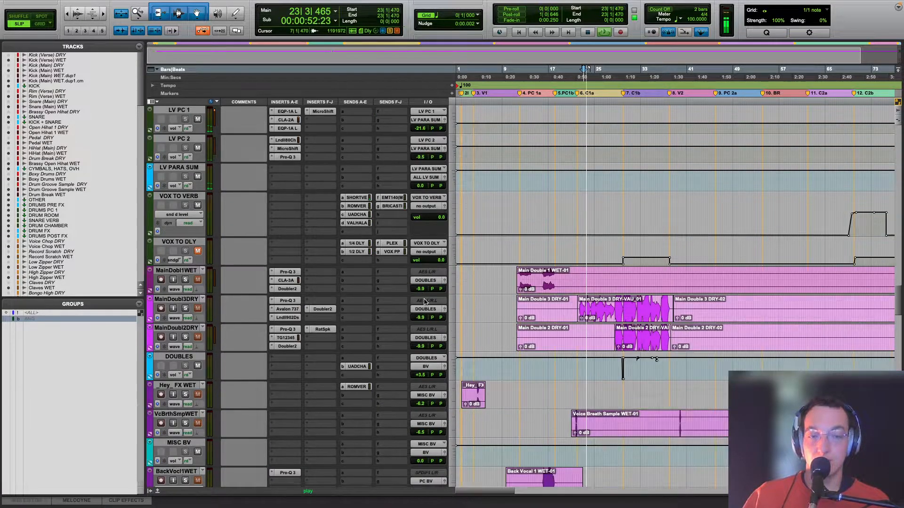
{"action": "scroll", "coordinate": [425, 301], "scroll_direction": "down", "scroll_amount": 15}
{"action": "scroll", "coordinate": [425, 301], "scroll_direction": "down", "scroll_amount": 1}
{"action": "key", "text": "space"}
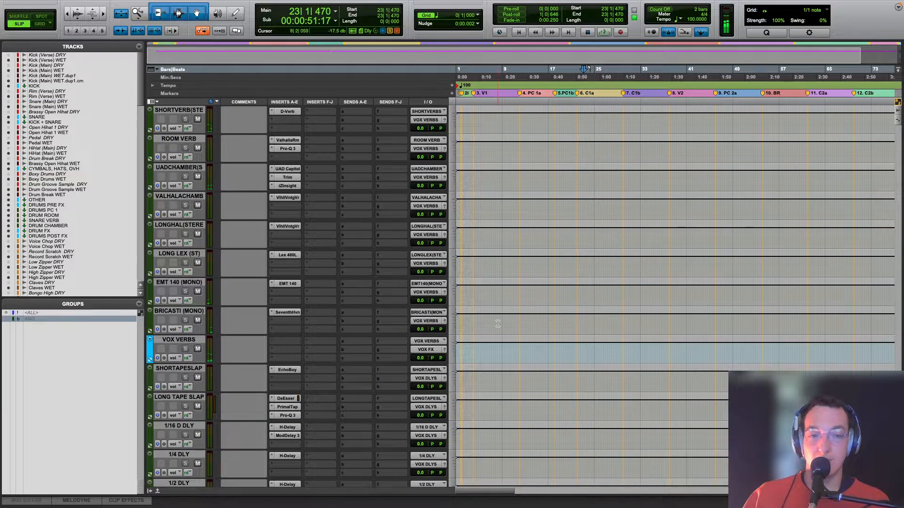
Step: Play the vocal with its effects from bar 8 in V1 and bring up the SHORTVERB track
{"action": "left_click", "coordinate": [497, 324]}
{"action": "key", "text": "space"}
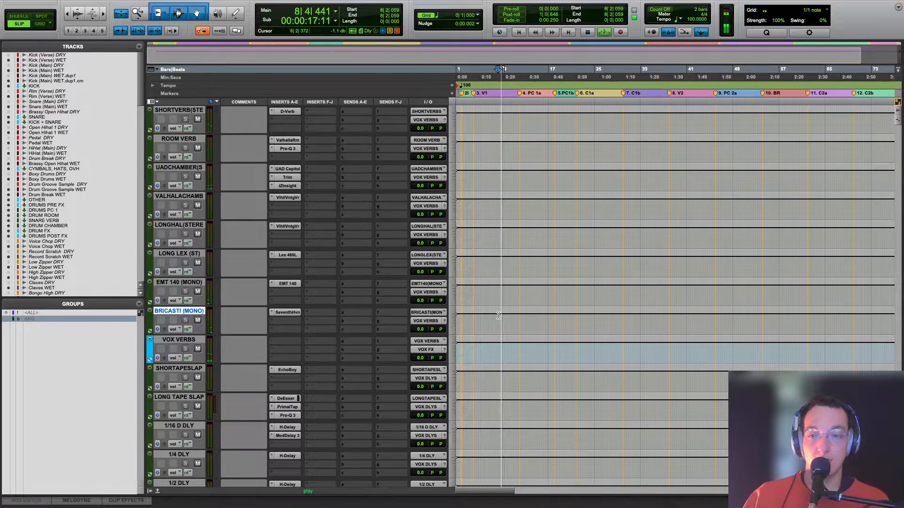
{"action": "scroll", "coordinate": [498, 315], "scroll_direction": "up", "scroll_amount": 2}
{"action": "key", "text": "space"}
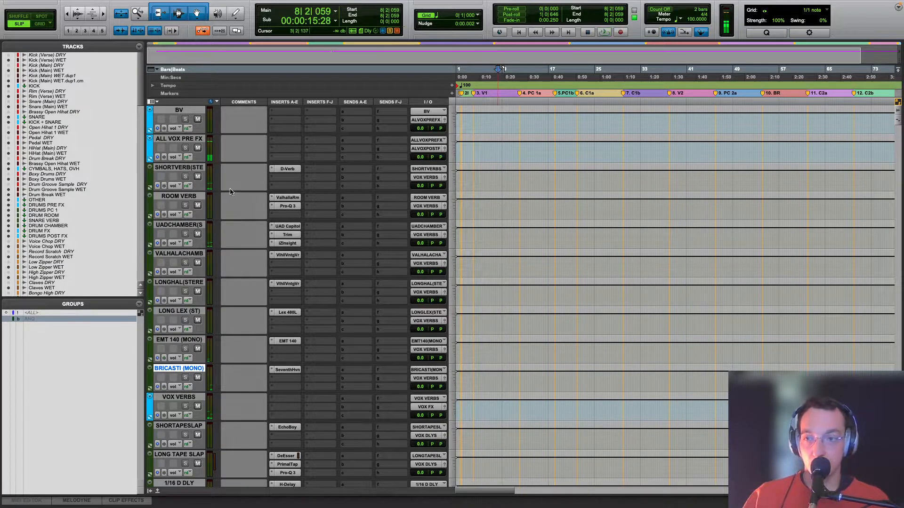
Step: Open SHORTVERB's D-Verb during playback and mute ALL VOX PRE FX plus the ROOM VERB through BRICASTI (MONO) returns
{"action": "left_click", "coordinate": [281, 170]}
{"action": "key", "text": "space"}
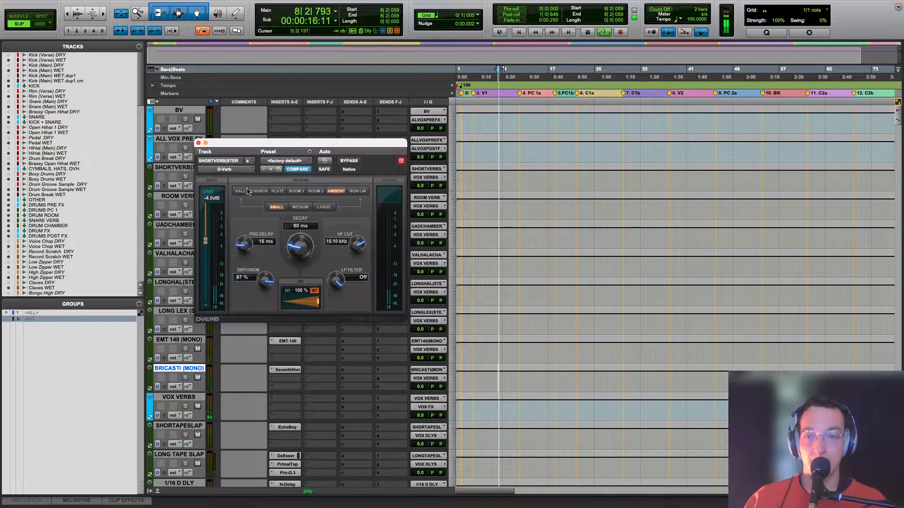
{"action": "left_click", "coordinate": [176, 195]}
{"action": "left_click", "coordinate": [189, 369], "text": "shift"}
{"action": "key", "text": "shift+m"}
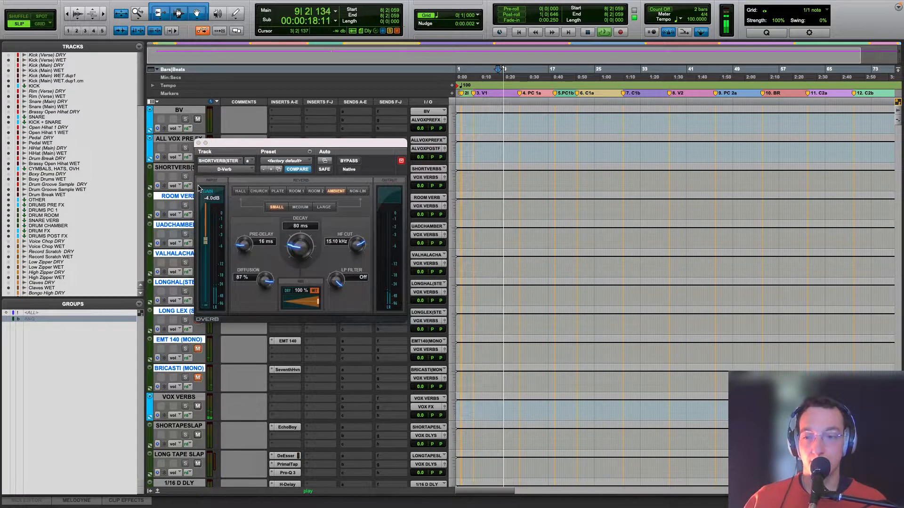
{"action": "left_click_drag", "start_coordinate": [212, 143], "coordinate": [267, 153]}
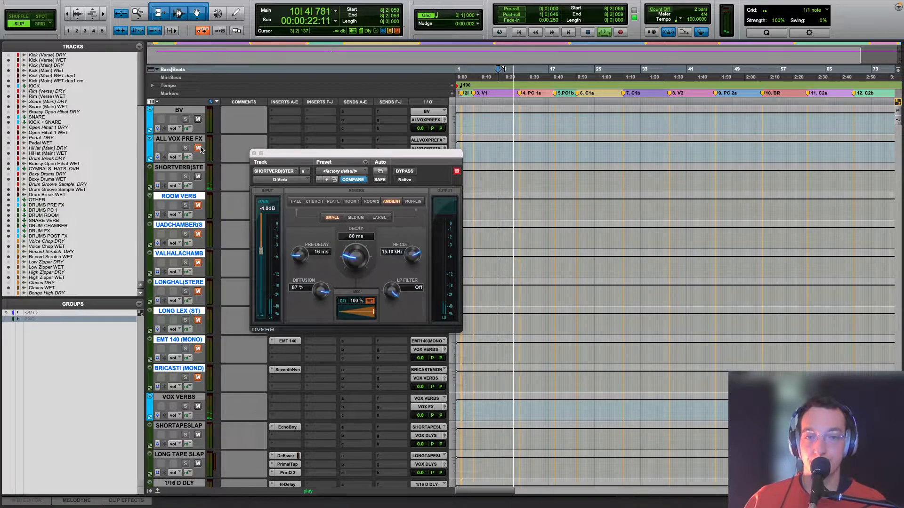
Step: Replay the short reverb on its own from bar 8 and move the D-Verb window clear of the inserts
{"action": "key", "text": "space"}
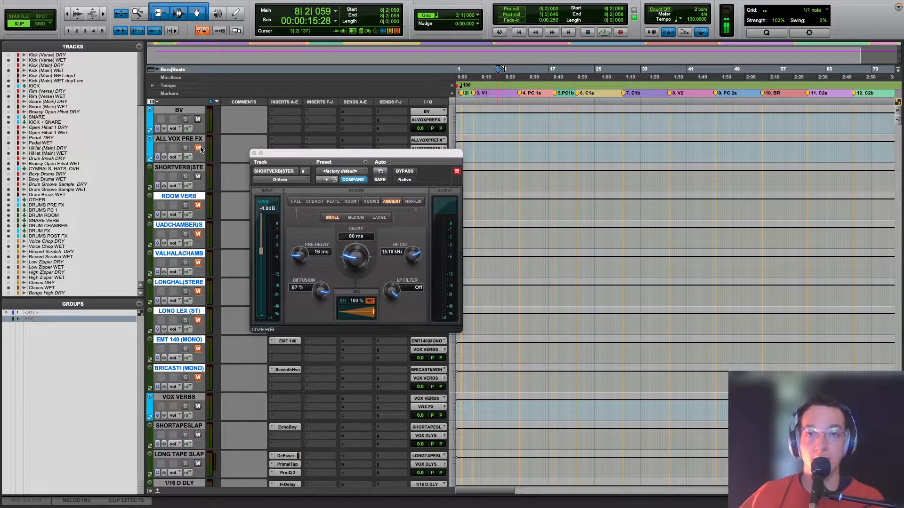
{"action": "key", "text": "space"}
{"action": "left_click_drag", "start_coordinate": [278, 152], "coordinate": [370, 142]}
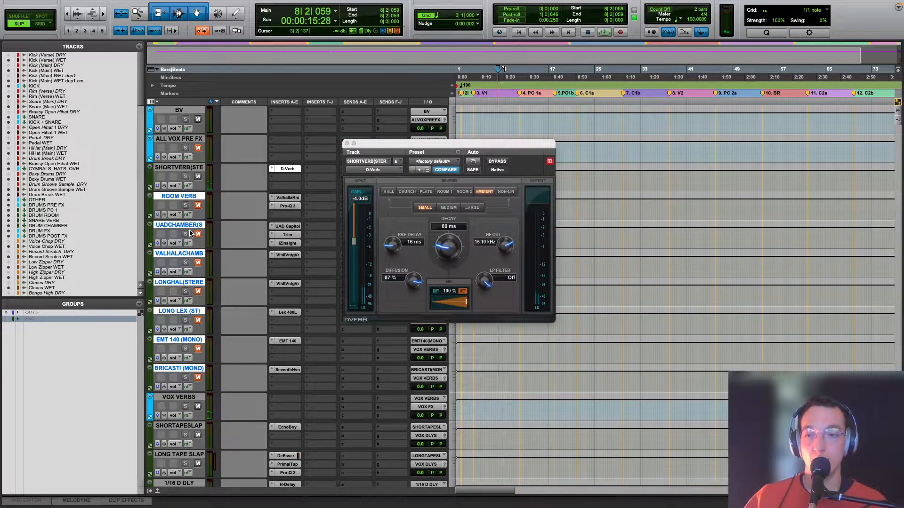
Step: Play the UADCHAMBER return from bar 8 and examine its UAD Capitol Chambers and Trim inserts
{"action": "key", "text": "space"}
{"action": "key", "text": "space"}
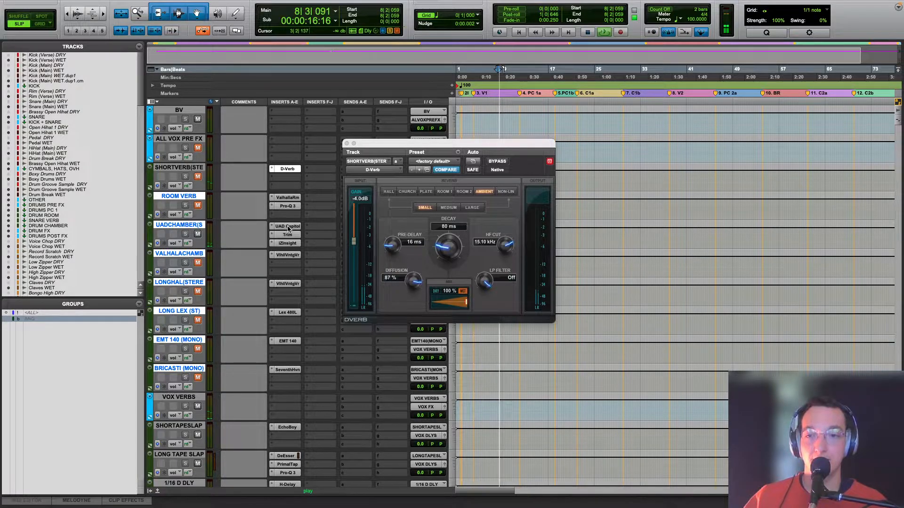
{"action": "left_click", "coordinate": [286, 228]}
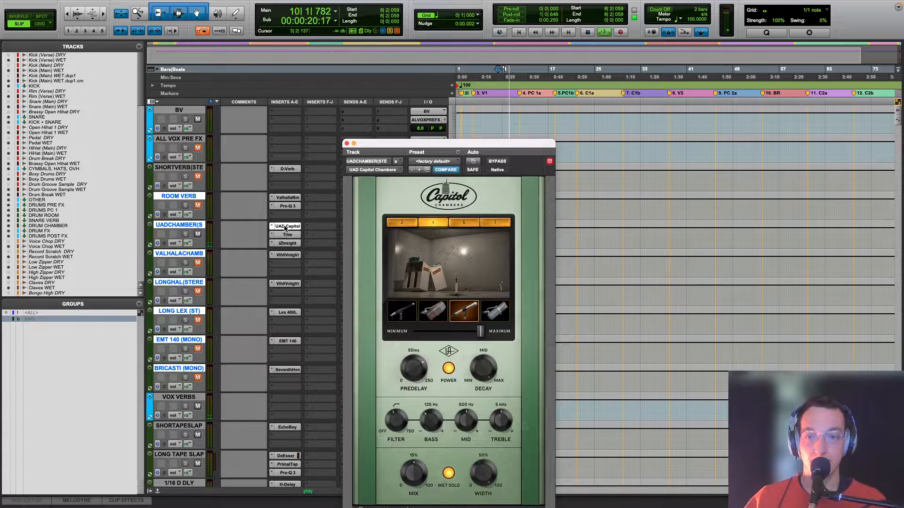
{"action": "left_click", "coordinate": [285, 235]}
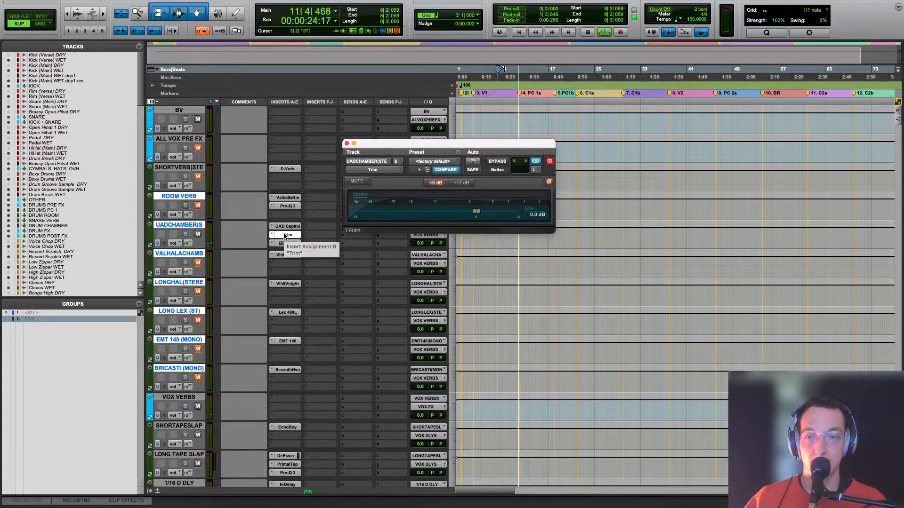
Step: Check Trim's right and left channel settings on UADCHAMBER, close it and replay the chamber from bar 8
{"action": "key", "text": "space"}
{"action": "left_click", "coordinate": [537, 171]}
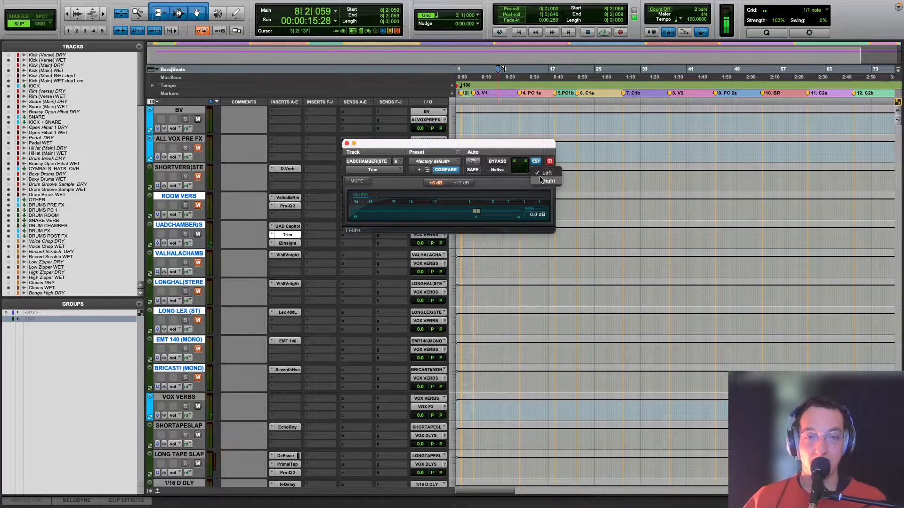
{"action": "left_click", "coordinate": [539, 181]}
{"action": "left_click", "coordinate": [535, 171]}
{"action": "left_click", "coordinate": [540, 162]}
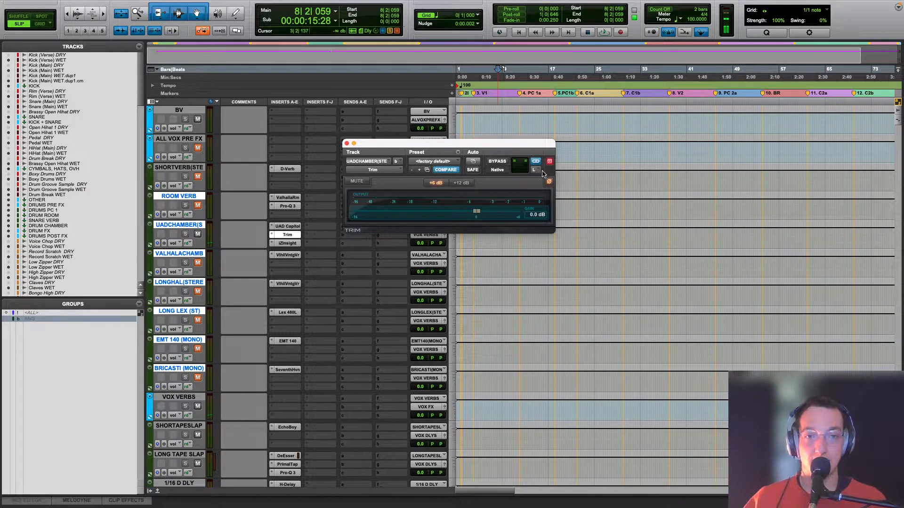
{"action": "left_click", "coordinate": [347, 143]}
{"action": "key", "text": "space"}
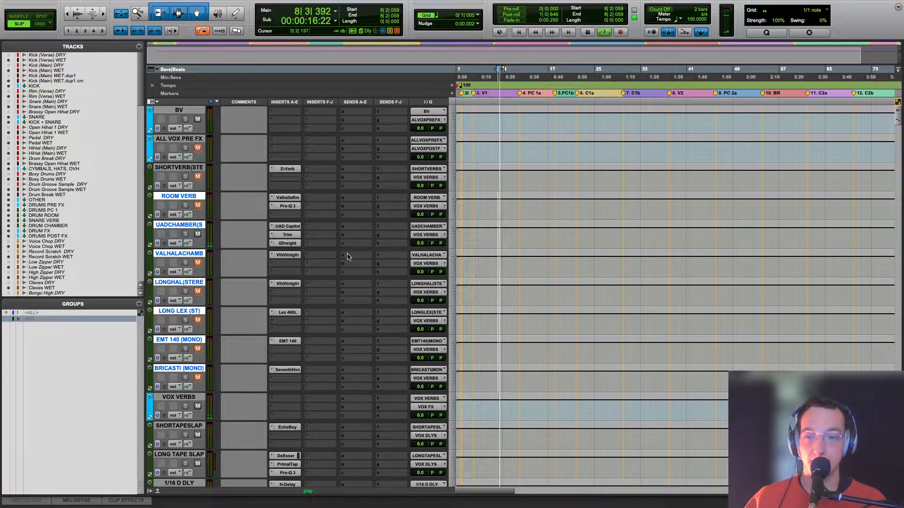
{"action": "key", "text": "space"}
Step: Reopen UADCHAMBER's Trim, play from bar 8 while comparing the left channel's phase inversion, and view the right channel
{"action": "left_click", "coordinate": [292, 235]}
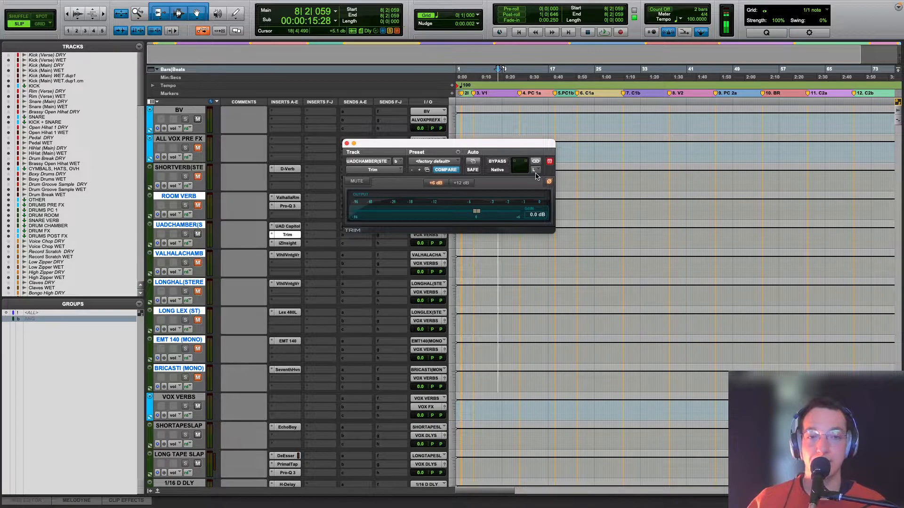
{"action": "key", "text": "space"}
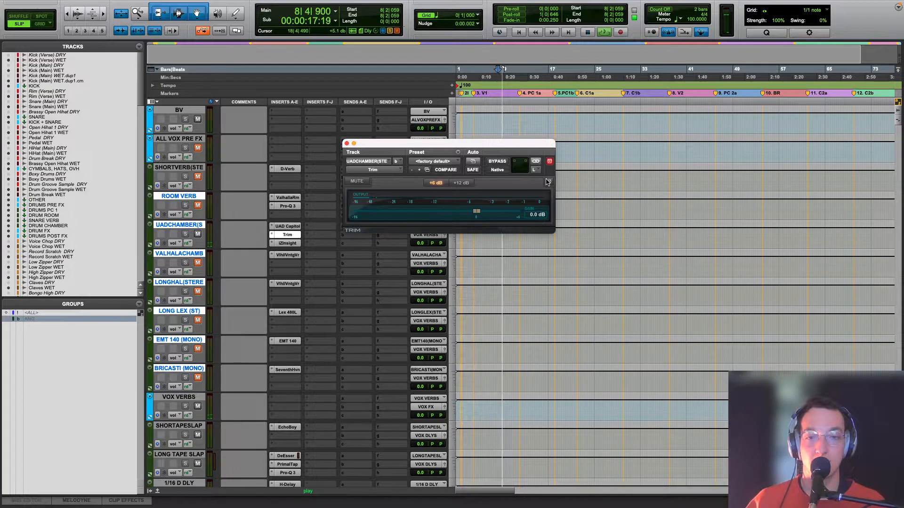
{"action": "left_click", "coordinate": [536, 168]}
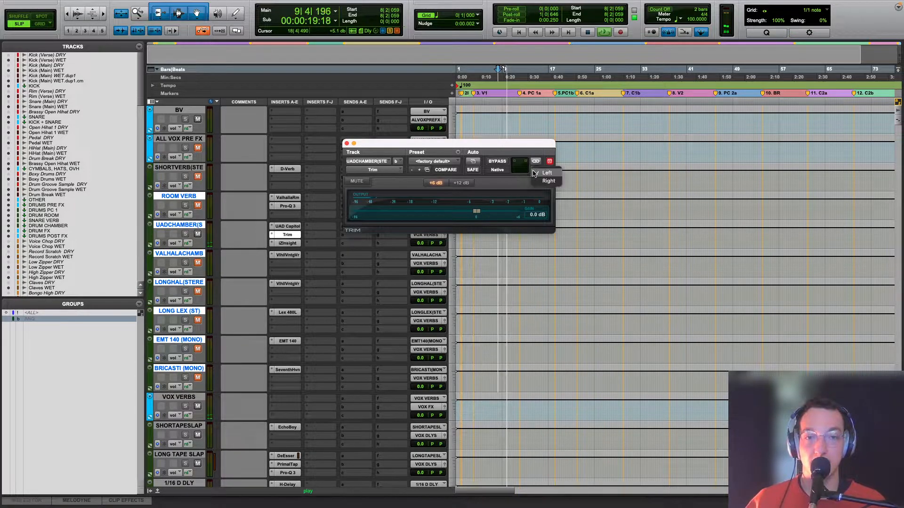
{"action": "left_click", "coordinate": [539, 181]}
{"action": "left_click", "coordinate": [538, 170]}
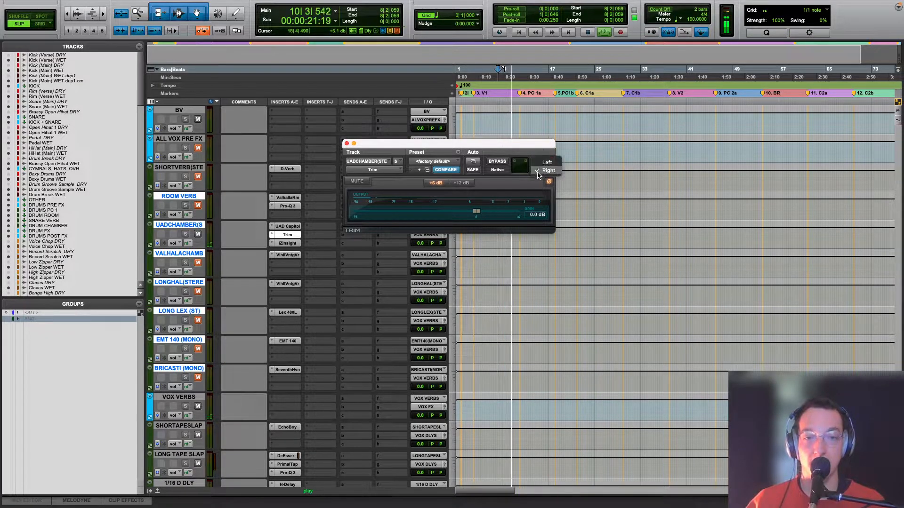
{"action": "left_click", "coordinate": [514, 190]}
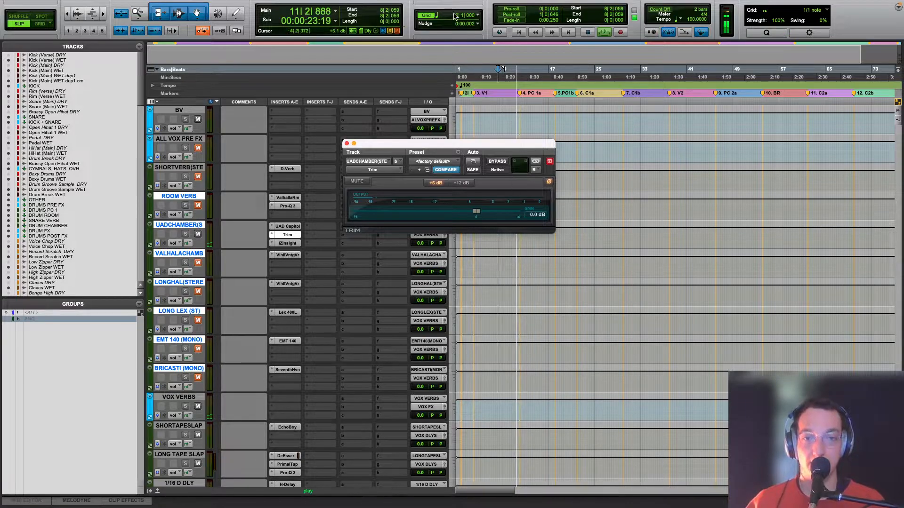
{"action": "left_click", "coordinate": [437, 58]}
{"action": "key", "text": "space"}
Step: Compare the phase-invert settings of Trim's left and right channels again and close the plug-in
{"action": "left_click", "coordinate": [535, 171]}
{"action": "left_click", "coordinate": [543, 178]}
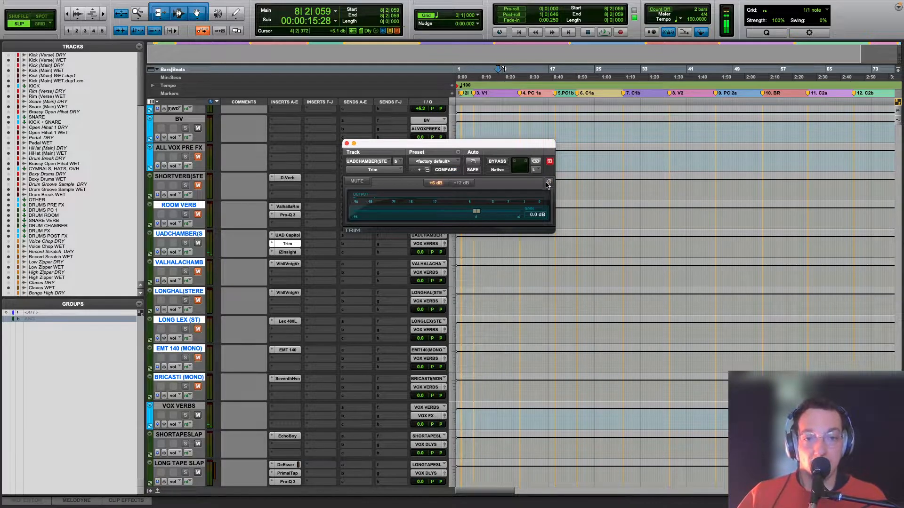
{"action": "left_click", "coordinate": [535, 170]}
{"action": "left_click", "coordinate": [545, 179]}
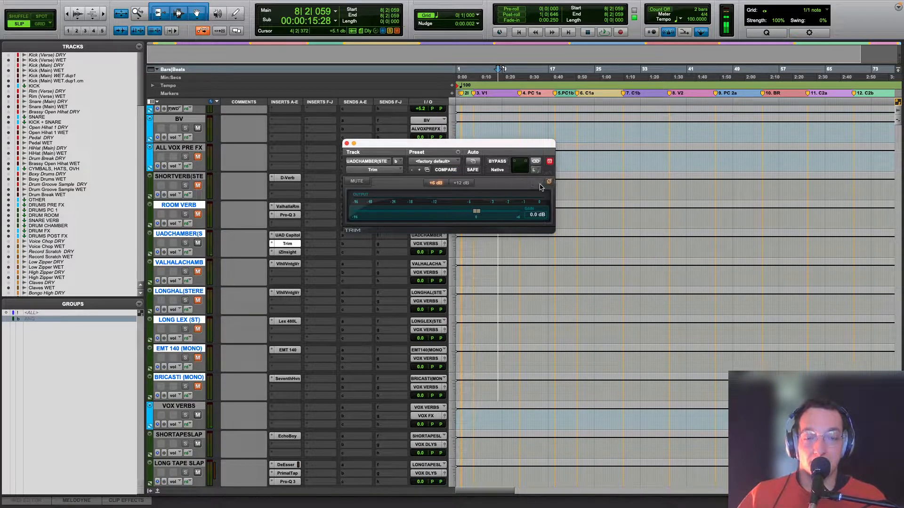
{"action": "left_click", "coordinate": [536, 170]}
{"action": "left_click", "coordinate": [546, 162]}
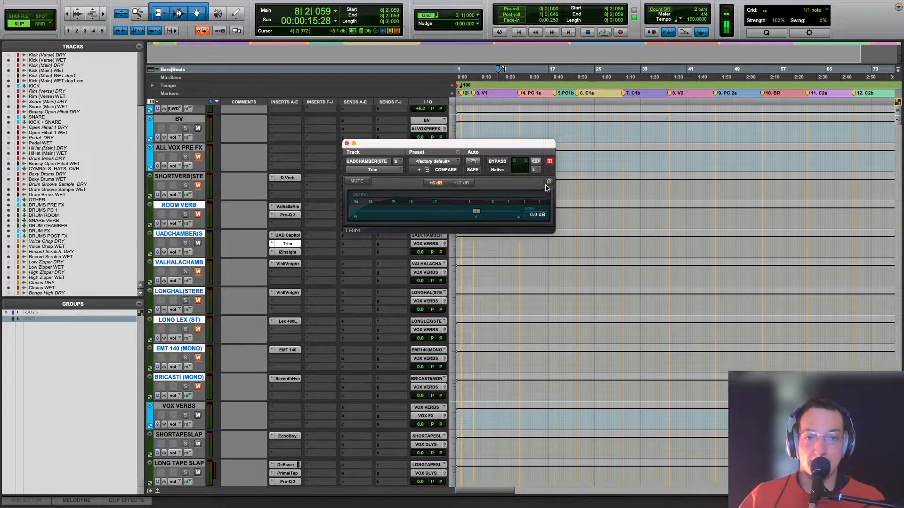
{"action": "left_click", "coordinate": [536, 170]}
{"action": "left_click", "coordinate": [539, 184]}
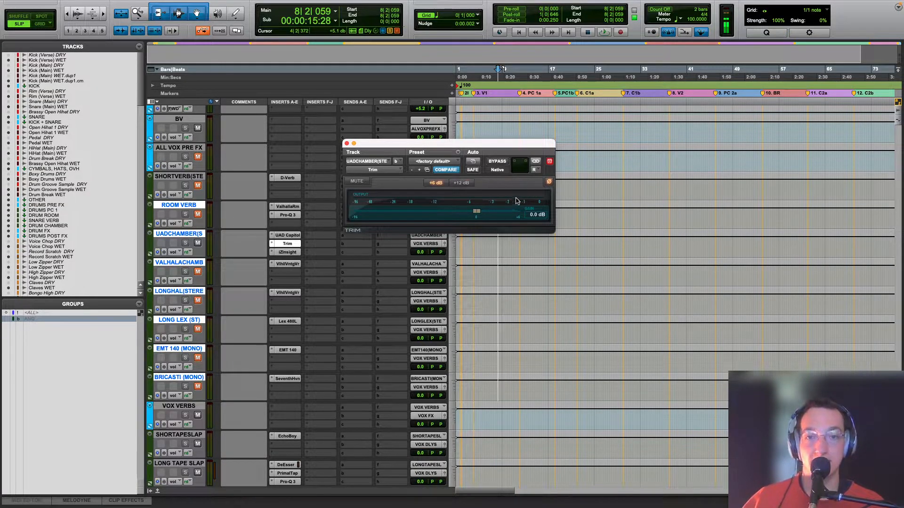
{"action": "left_click", "coordinate": [348, 144]}
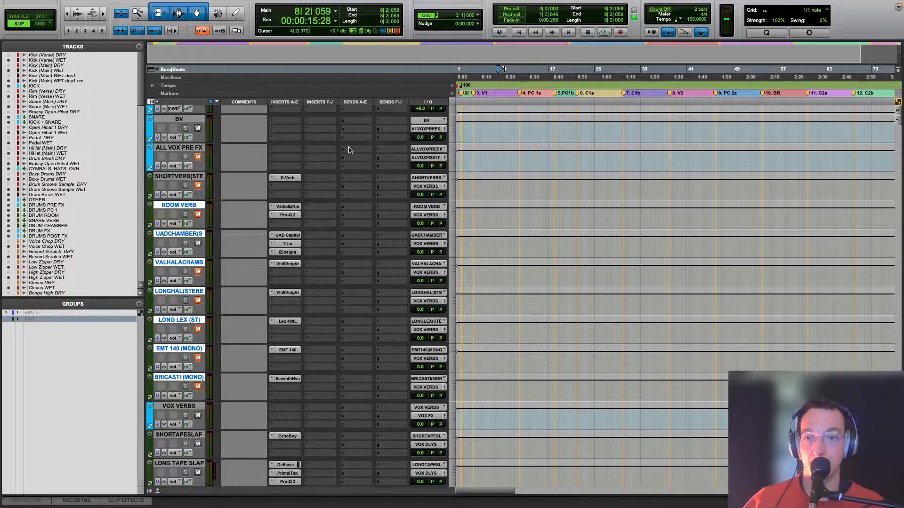
Step: Mute UADCHAMBER, play briefly from bar 8, and unmute the EMT 140 (MONO) and BRICASTI (MONO) returns
{"action": "left_click", "coordinate": [198, 243]}
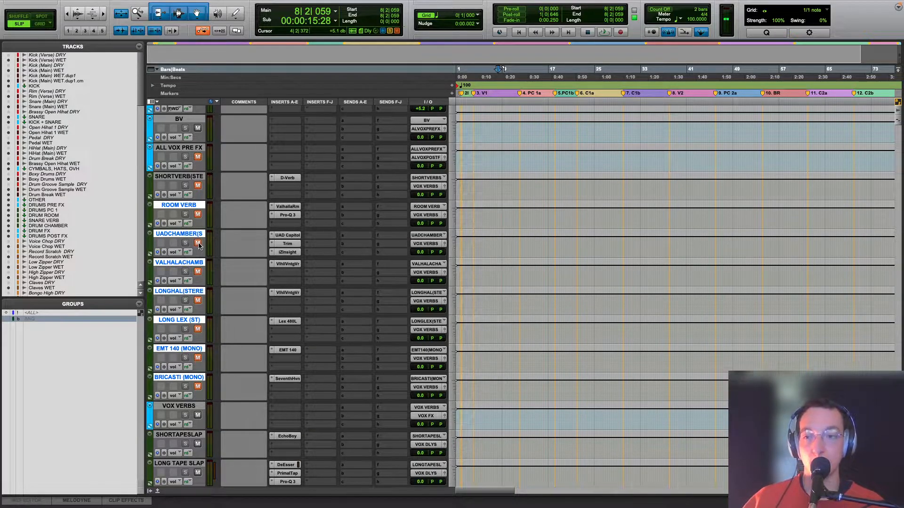
{"action": "key", "text": "space"}
{"action": "key", "text": "space"}
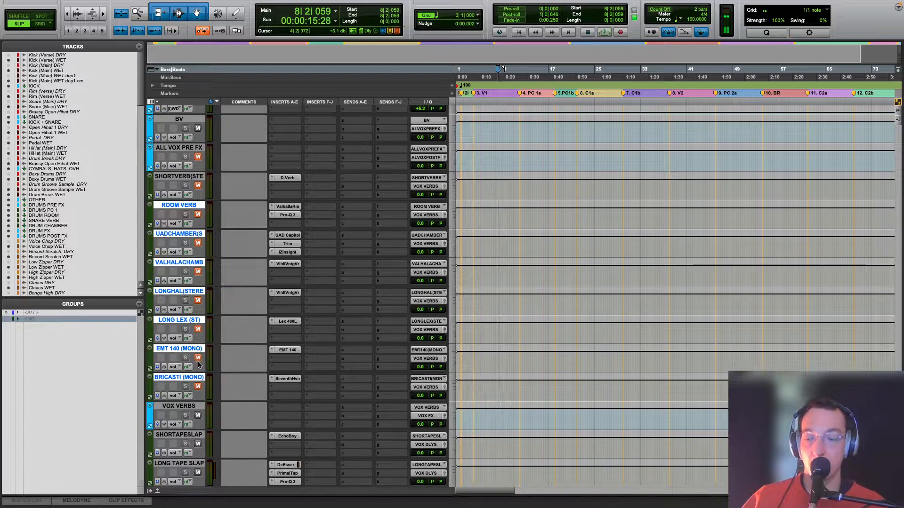
{"action": "scroll", "coordinate": [489, 312], "scroll_direction": "down", "scroll_amount": 15}
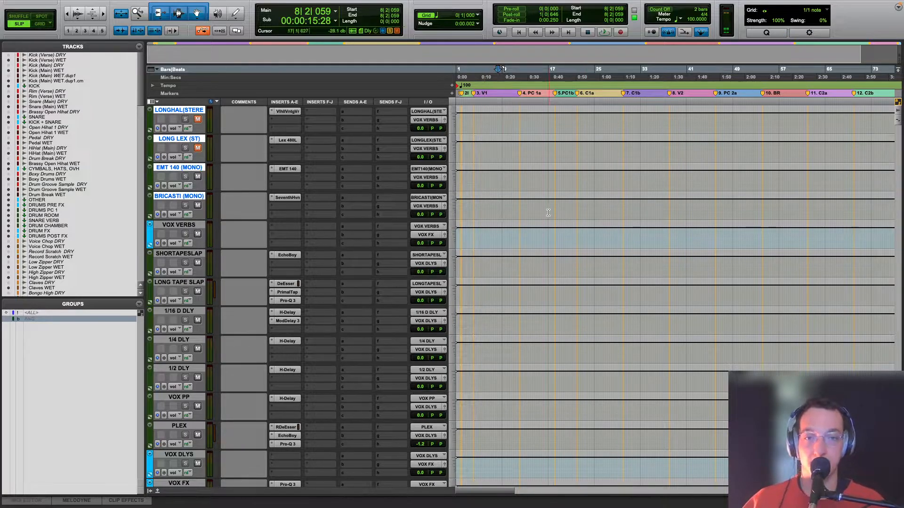
Step: Place the playback position in bar 8 on BRICASTI (MONO) and examine the UAD EMT 140 and Seventh Heaven reverbs
{"action": "left_click", "coordinate": [531, 213]}
{"action": "left_click", "coordinate": [501, 211]}
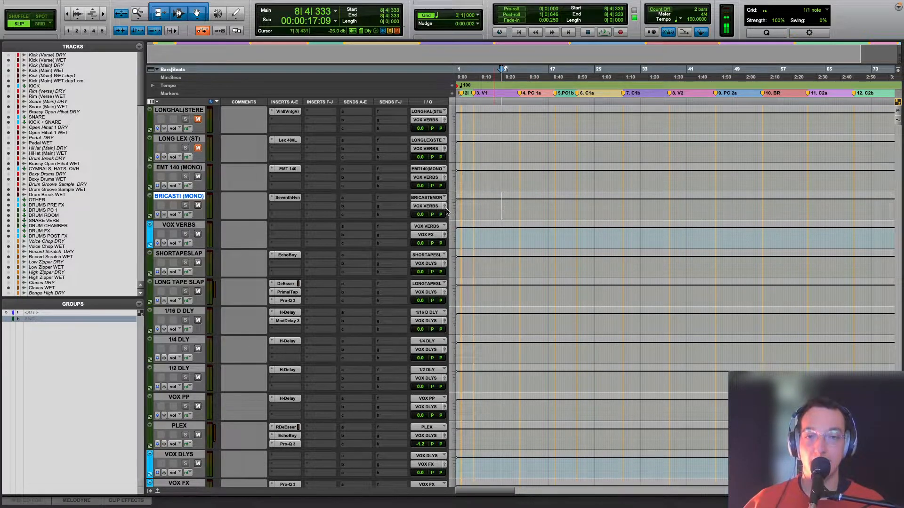
{"action": "left_click", "coordinate": [289, 169]}
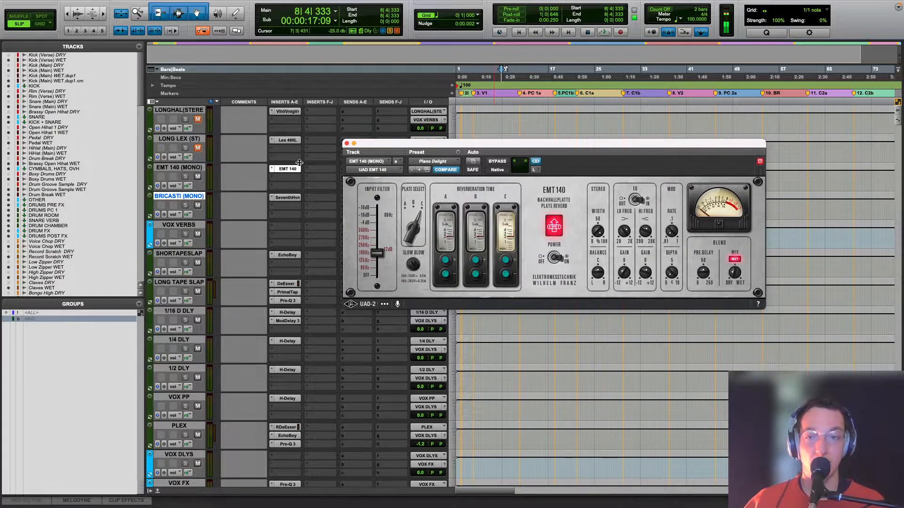
{"action": "left_click", "coordinate": [288, 197]}
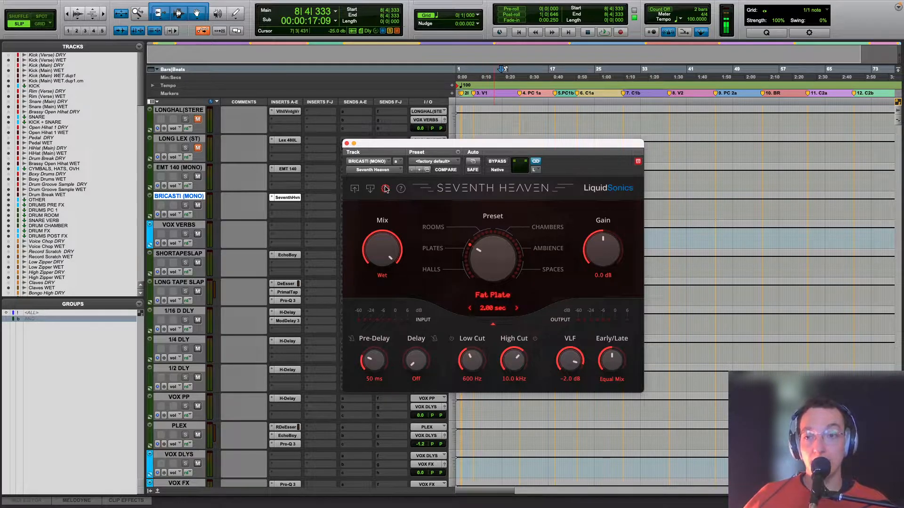
Step: Play BRICASTI (MONO)'s Seventh Heaven reverb from bar 8, stop, and unmute the remaining vocal reverb returns
{"action": "key", "text": "space"}
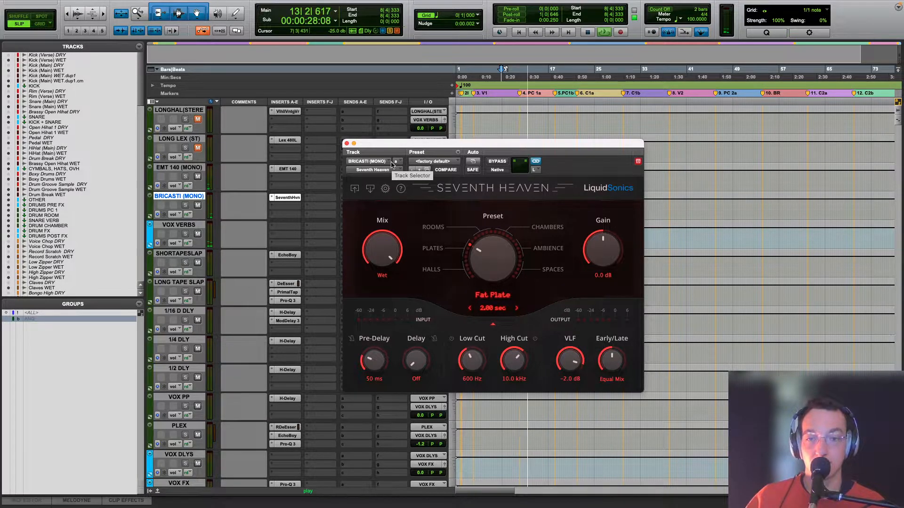
{"action": "key", "text": "space"}
{"action": "scroll", "coordinate": [163, 191], "scroll_direction": "up", "scroll_amount": 8}
{"action": "left_click", "coordinate": [198, 206]}
{"action": "left_click", "coordinate": [200, 254]}
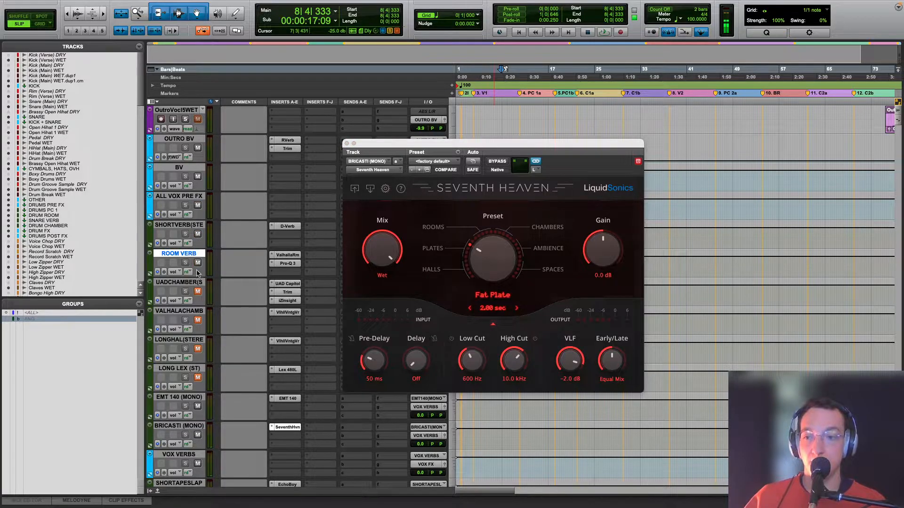
{"action": "left_click", "coordinate": [197, 321]}
{"action": "left_click", "coordinate": [198, 377]}
Step: Play all the vocal reverb returns together from bar 8, close Seventh Heaven, and return to the lead vocal tracks
{"action": "key", "text": "space"}
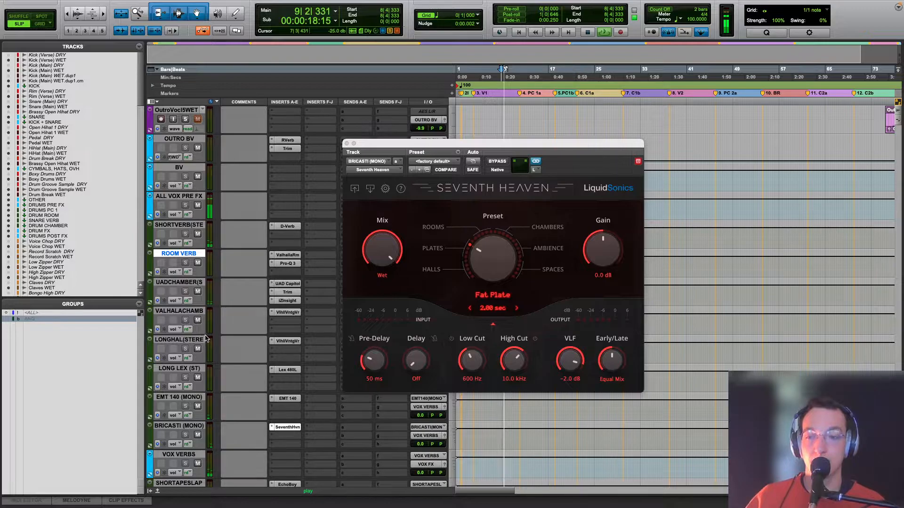
{"action": "left_click", "coordinate": [347, 143]}
{"action": "scroll", "coordinate": [337, 150], "scroll_direction": "up", "scroll_amount": 5}
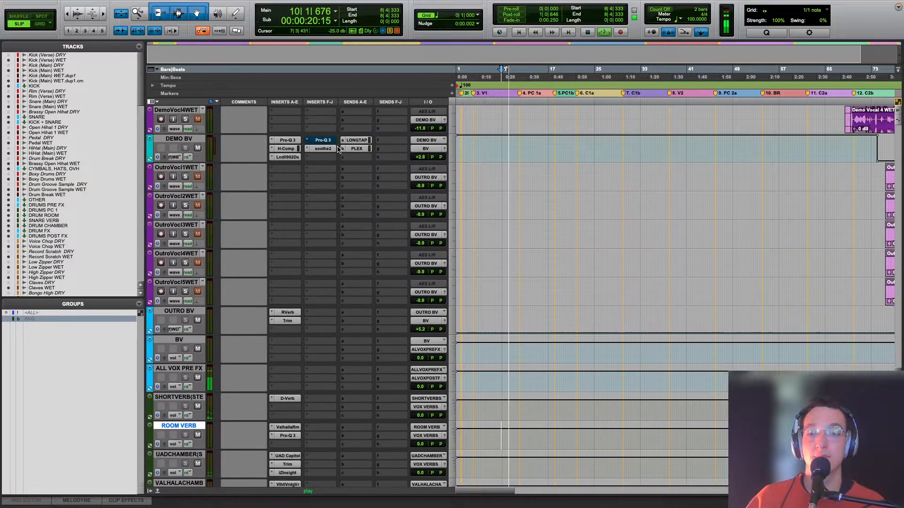
{"action": "scroll", "coordinate": [338, 150], "scroll_direction": "up", "scroll_amount": 5}
{"action": "scroll", "coordinate": [336, 149], "scroll_direction": "up", "scroll_amount": 15}
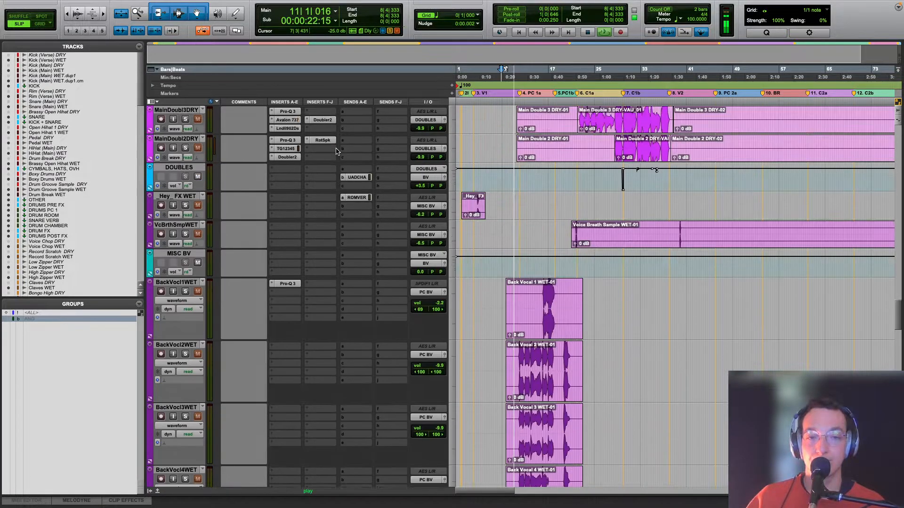
{"action": "key", "text": "space"}
{"action": "scroll", "coordinate": [371, 257], "scroll_direction": "up", "scroll_amount": 15}
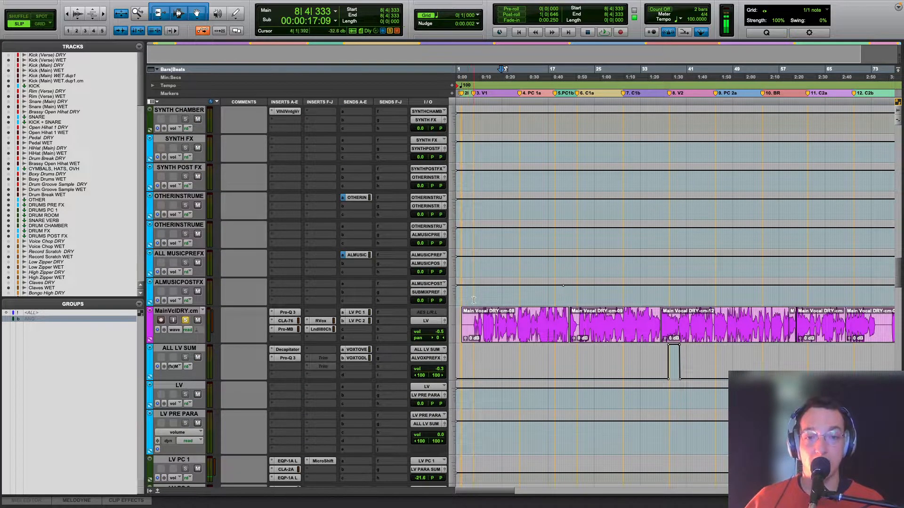
Step: Place the playback position in bar 4, unsolo the MainVclDRY track, and play the lead vocal within the full mix
{"action": "left_click", "coordinate": [474, 300]}
{"action": "left_click", "coordinate": [186, 320]}
{"action": "key", "text": "space"}
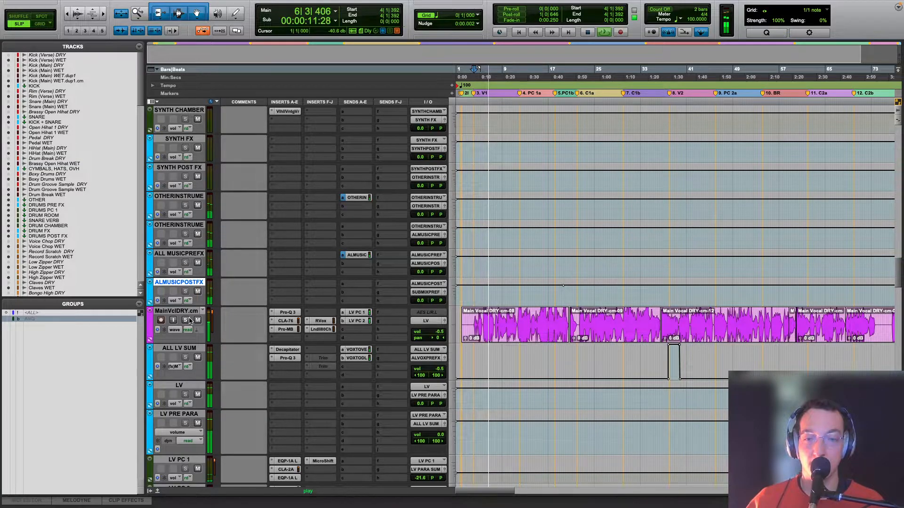
{"action": "scroll", "coordinate": [190, 320], "scroll_direction": "down", "scroll_amount": 20}
{"action": "scroll", "coordinate": [190, 320], "scroll_direction": "up", "scroll_amount": 10}
{"action": "key", "text": "space"}
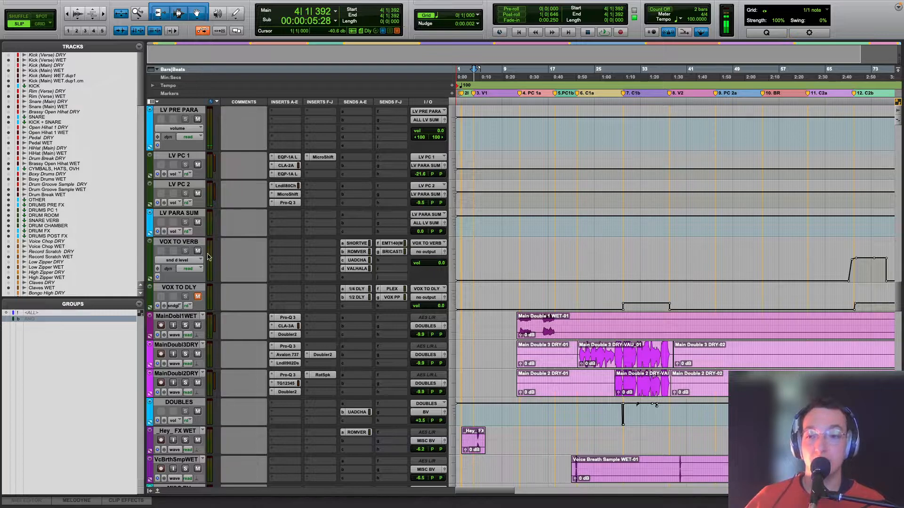
Step: Mute VOX TO VERB, play from bar 4 for comparison, and unmute both VOX TO VERB and VOX TO DLY
{"action": "left_click", "coordinate": [197, 252]}
{"action": "key", "text": "space"}
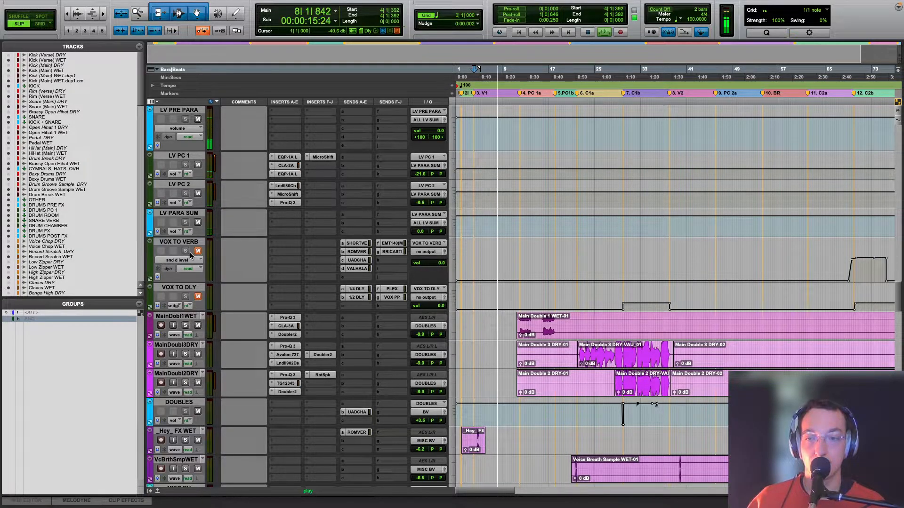
{"action": "key", "text": "space"}
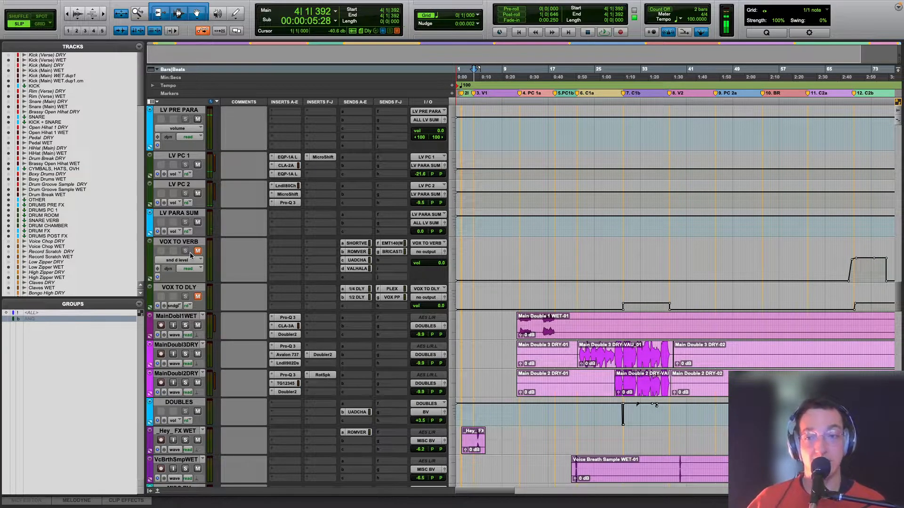
{"action": "left_click", "coordinate": [197, 251]}
{"action": "left_click", "coordinate": [198, 296]}
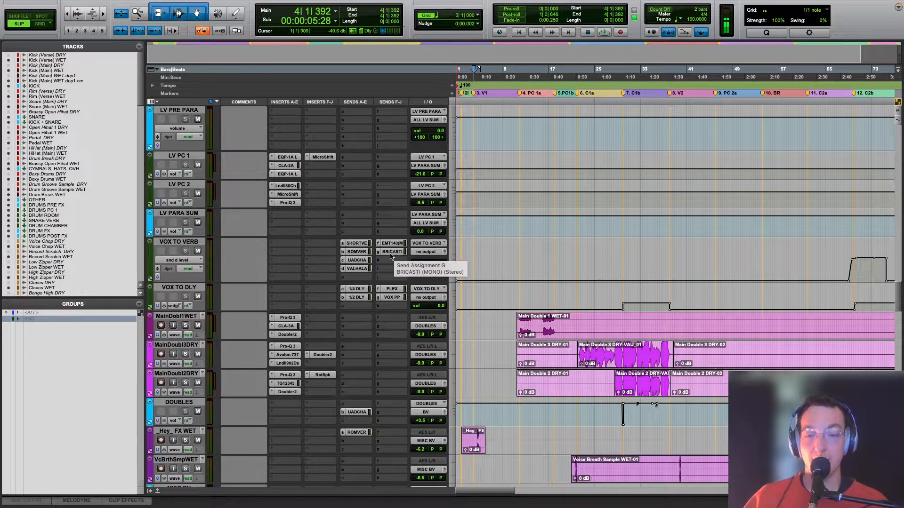
Step: Show the PLEX send level automation on VOX TO DLY and play from bar 54, where the send is raised
{"action": "left_click", "coordinate": [175, 306]}
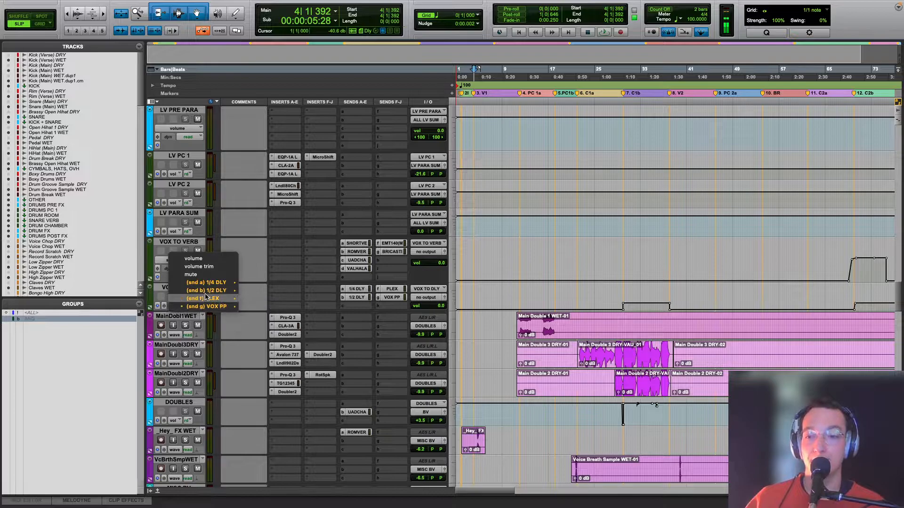
{"action": "mouse_move", "coordinate": [220, 299]}
{"action": "left_click", "coordinate": [249, 300]}
{"action": "key", "text": "r"}
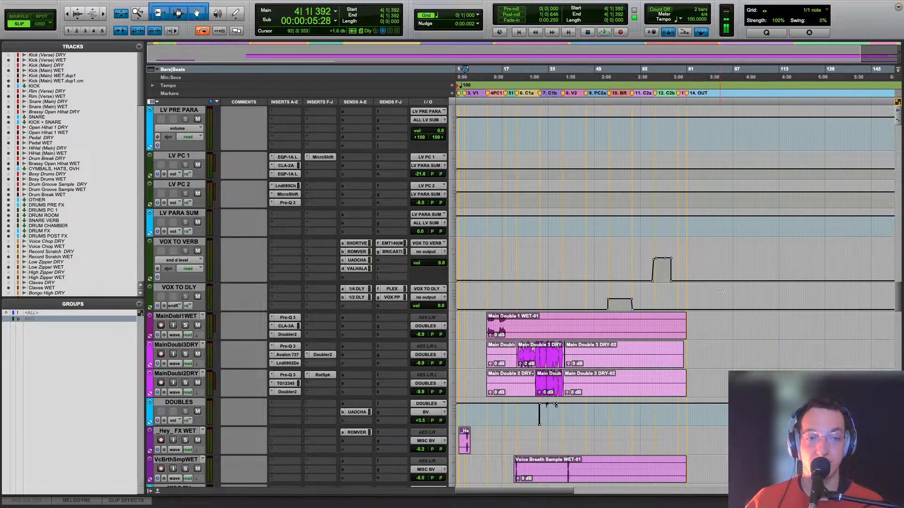
{"action": "left_click", "coordinate": [609, 307]}
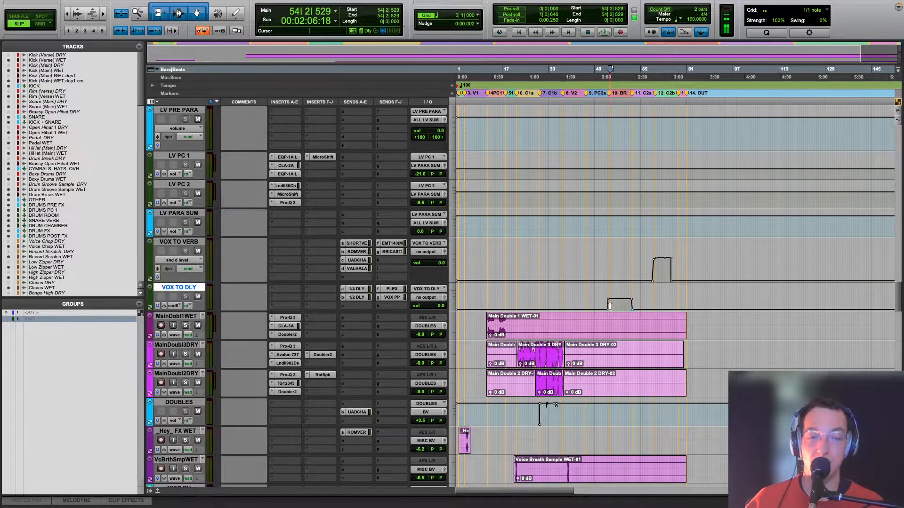
{"action": "key", "text": "t"}
{"action": "key", "text": "space"}
Step: Solo the MainVclDRY track during playback of the bridge, stop, and mute LV PRE PARA
{"action": "scroll", "coordinate": [214, 278], "scroll_direction": "up", "scroll_amount": 5}
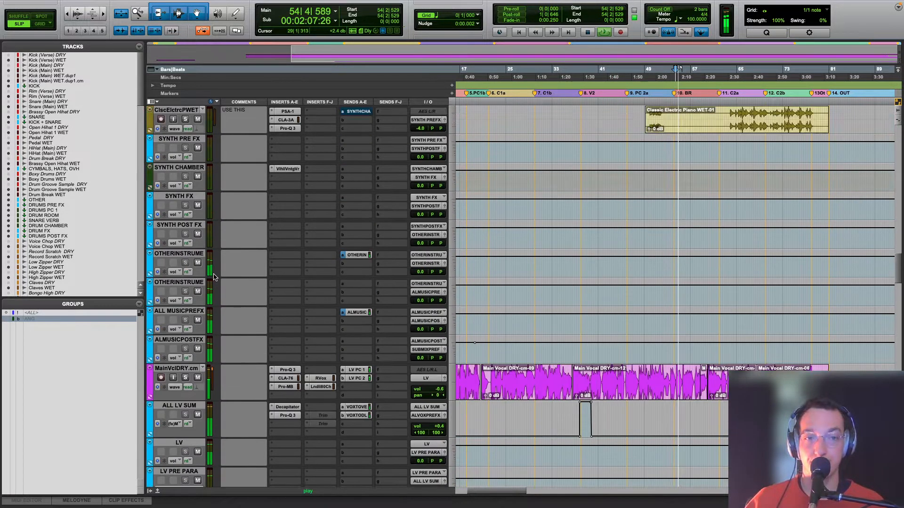
{"action": "scroll", "coordinate": [184, 384], "scroll_direction": "down", "scroll_amount": 6}
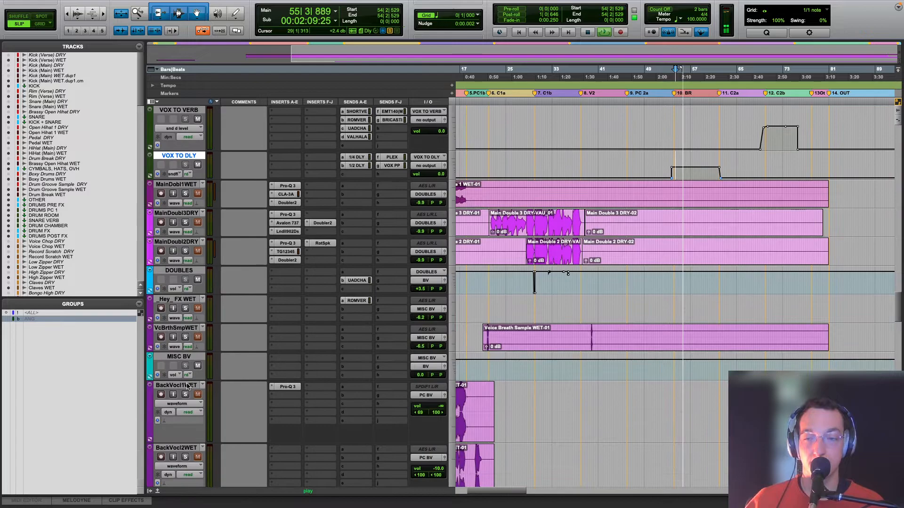
{"action": "scroll", "coordinate": [187, 386], "scroll_direction": "down", "scroll_amount": 4}
{"action": "scroll", "coordinate": [187, 386], "scroll_direction": "up", "scroll_amount": 8}
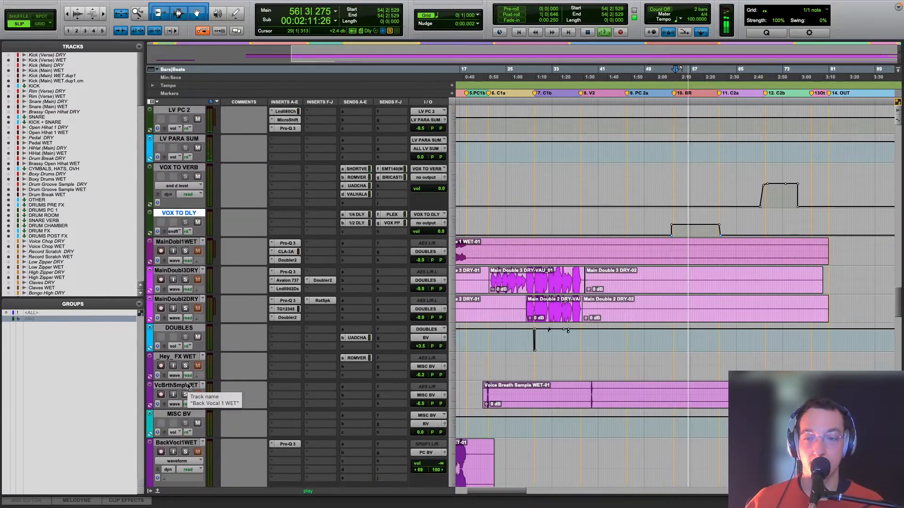
{"action": "scroll", "coordinate": [187, 386], "scroll_direction": "up", "scroll_amount": 8}
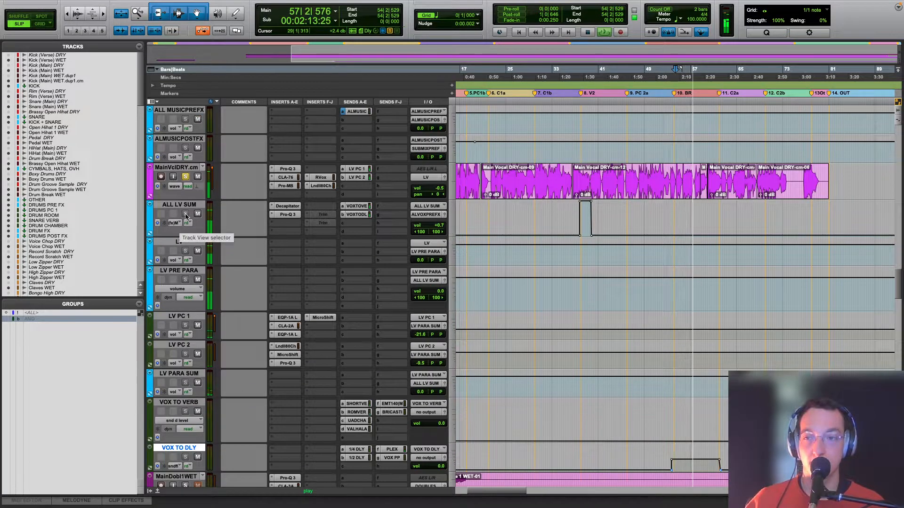
{"action": "scroll", "coordinate": [198, 171], "scroll_direction": "up", "scroll_amount": 2}
{"action": "key", "text": "space"}
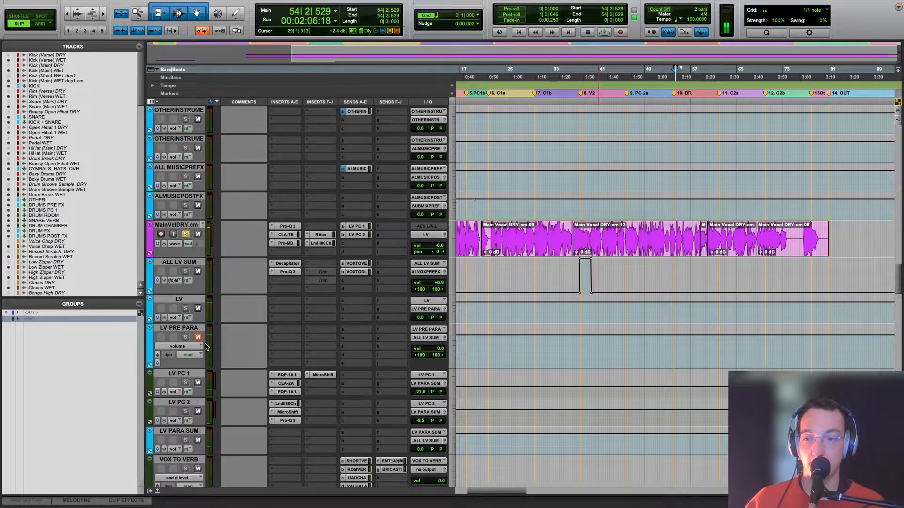
Step: Play from bar 54, mute VOX TO VERB, unmute LV PRE PARA, and stop playback
{"action": "scroll", "coordinate": [205, 346], "scroll_direction": "down", "scroll_amount": 7}
{"action": "key", "text": "space"}
{"action": "left_click", "coordinate": [198, 250]}
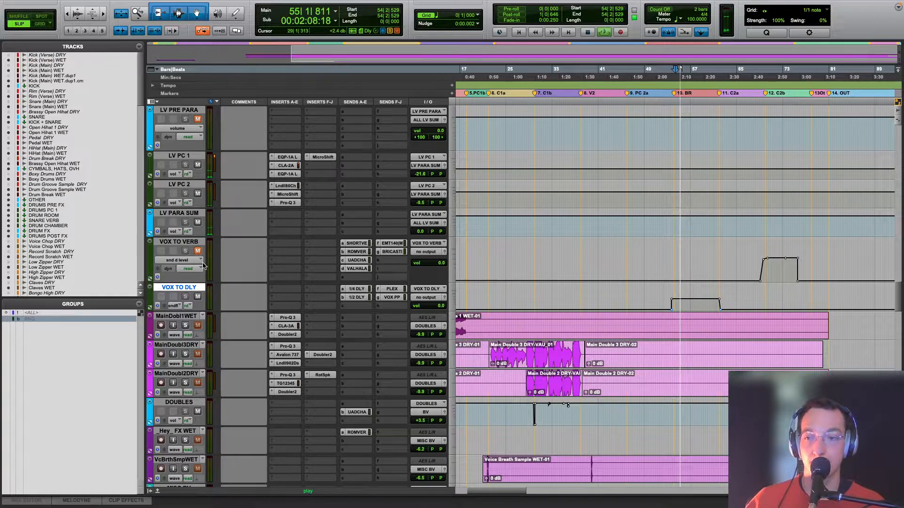
{"action": "scroll", "coordinate": [203, 275], "scroll_direction": "up", "scroll_amount": 6}
{"action": "left_click", "coordinate": [198, 309]}
{"action": "key", "text": "space"}
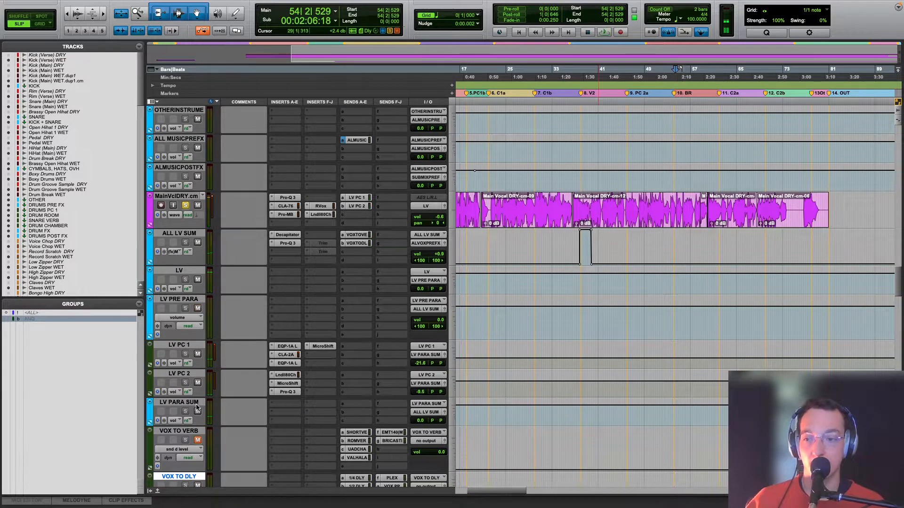
Step: Play from bar 54 with LV PRE PARA, LV PC 1 and LV PC 2 muted, and replay with LV PRE PARA unmuted
{"action": "scroll", "coordinate": [198, 407], "scroll_direction": "down", "scroll_amount": 5}
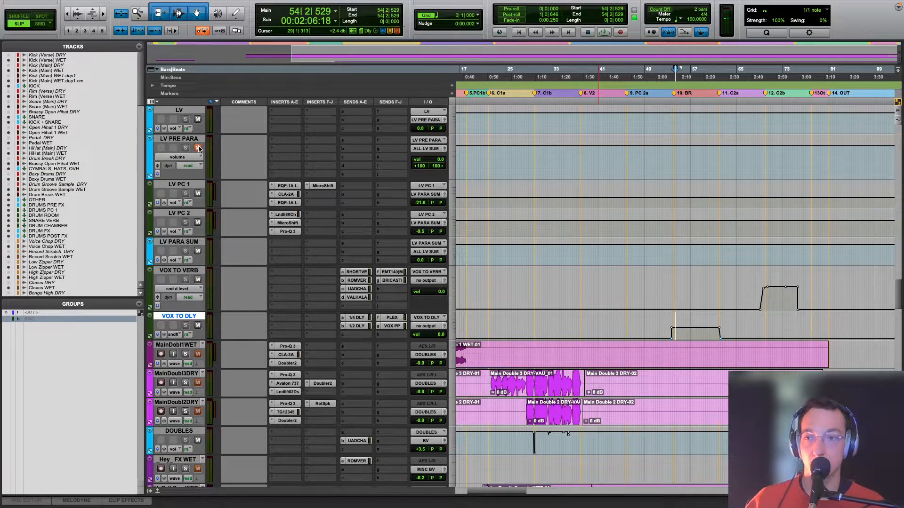
{"action": "key", "text": "space"}
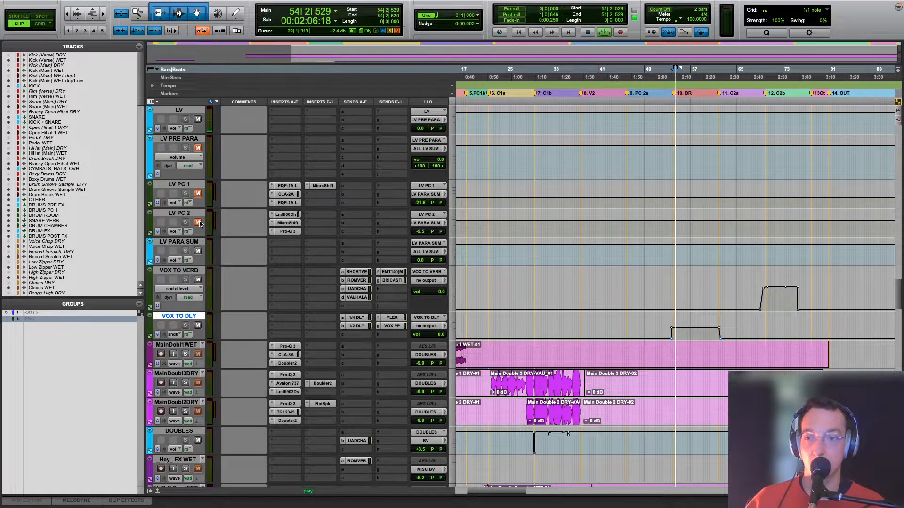
{"action": "scroll", "coordinate": [199, 221], "scroll_direction": "up", "scroll_amount": 2}
{"action": "key", "text": "space"}
{"action": "key", "text": "space"}
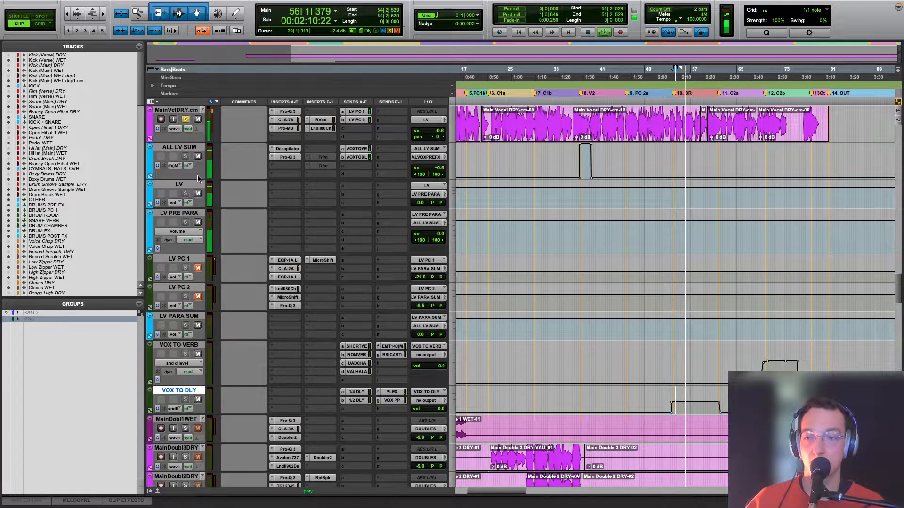
{"action": "key", "text": "space"}
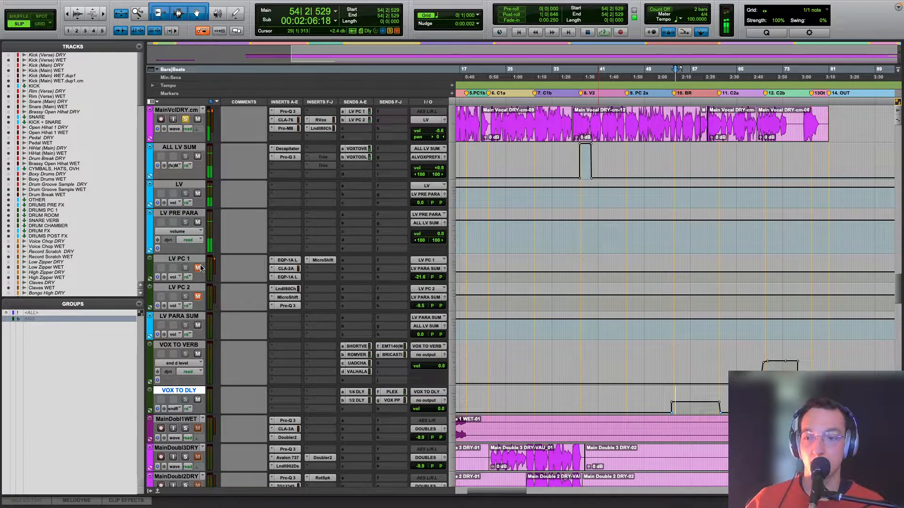
Step: Unmute LV PC 1 and LV PC 2 and play from bar 54 while following the vocal routing down to the reverb returns
{"action": "left_click", "coordinate": [198, 298]}
{"action": "scroll", "coordinate": [198, 298], "scroll_direction": "down", "scroll_amount": 10}
{"action": "scroll", "coordinate": [198, 298], "scroll_direction": "up", "scroll_amount": 12}
{"action": "key", "text": "space"}
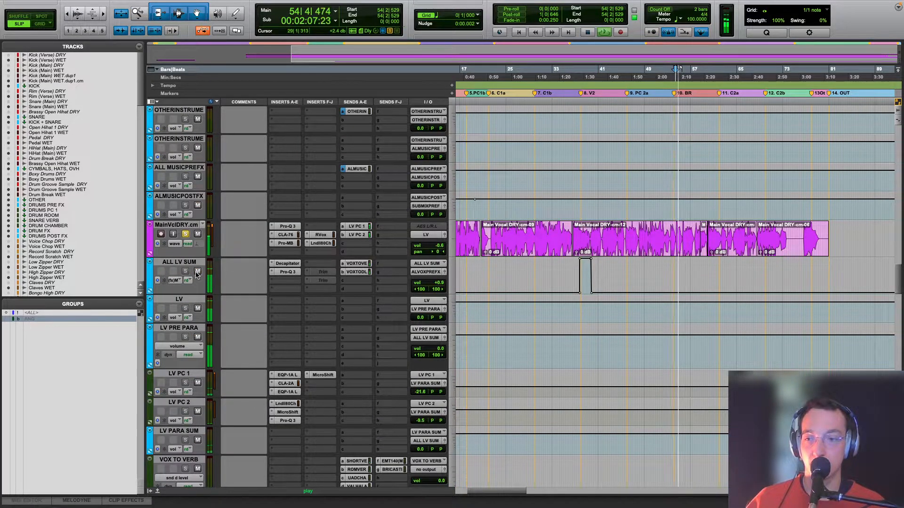
{"action": "scroll", "coordinate": [195, 275], "scroll_direction": "down", "scroll_amount": 5}
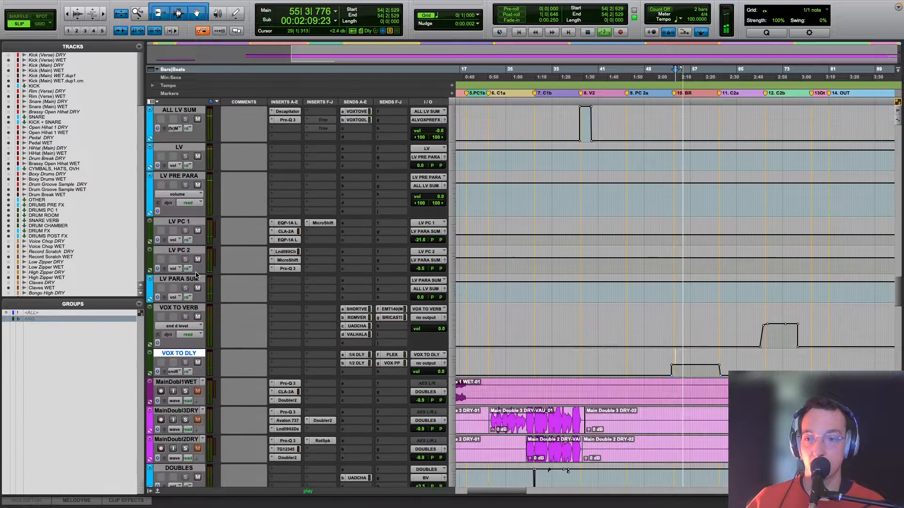
{"action": "scroll", "coordinate": [196, 275], "scroll_direction": "down", "scroll_amount": 12}
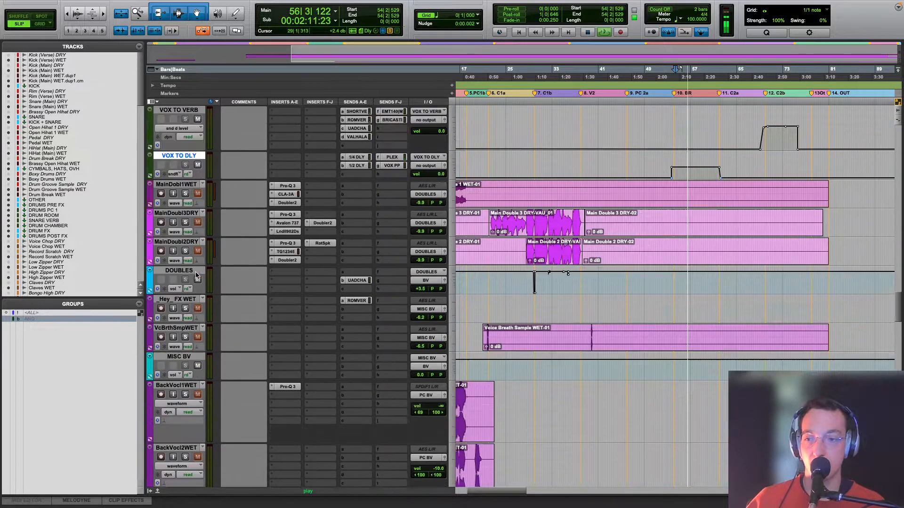
{"action": "scroll", "coordinate": [197, 275], "scroll_direction": "down", "scroll_amount": 15}
{"action": "key", "text": "space"}
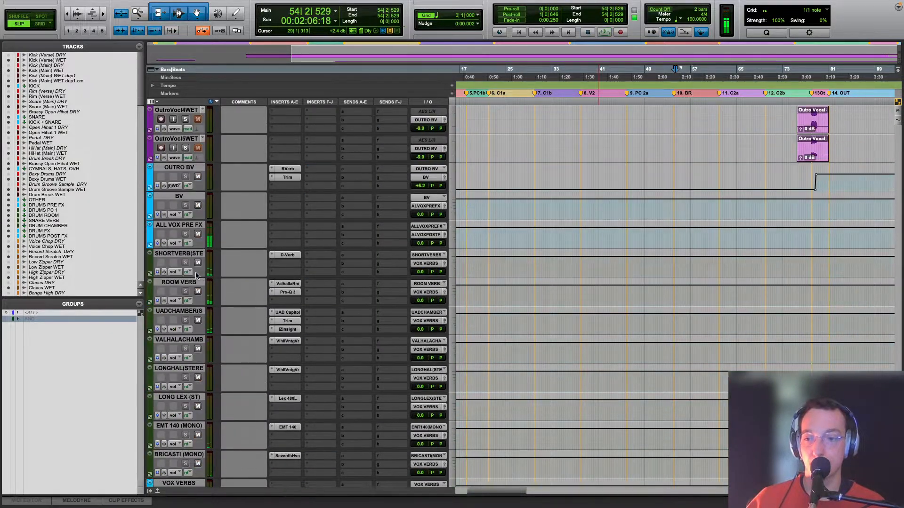
Step: Mute ALL VOX PRE FX and VOX VERBS and play from bar 54 to isolate the vocal delay returns
{"action": "key", "text": "space"}
{"action": "scroll", "coordinate": [198, 306], "scroll_direction": "down", "scroll_amount": 11}
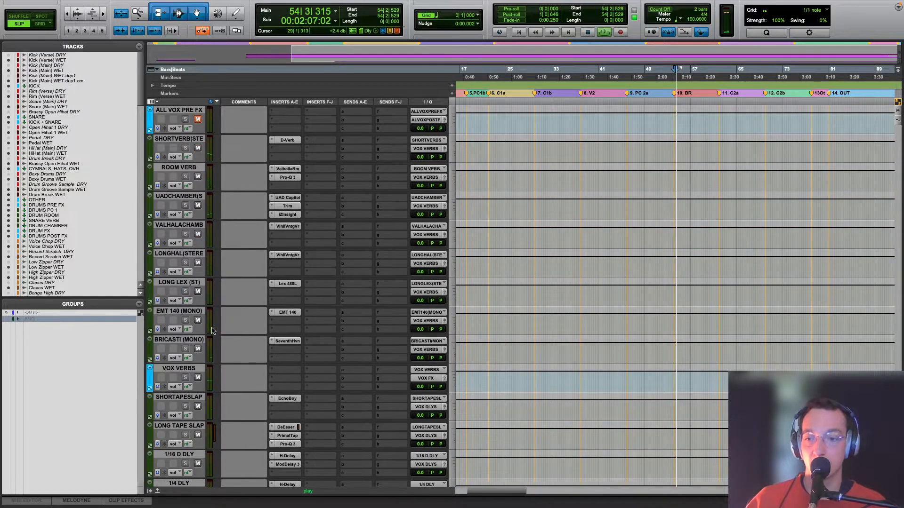
{"action": "scroll", "coordinate": [198, 381], "scroll_direction": "down", "scroll_amount": 2}
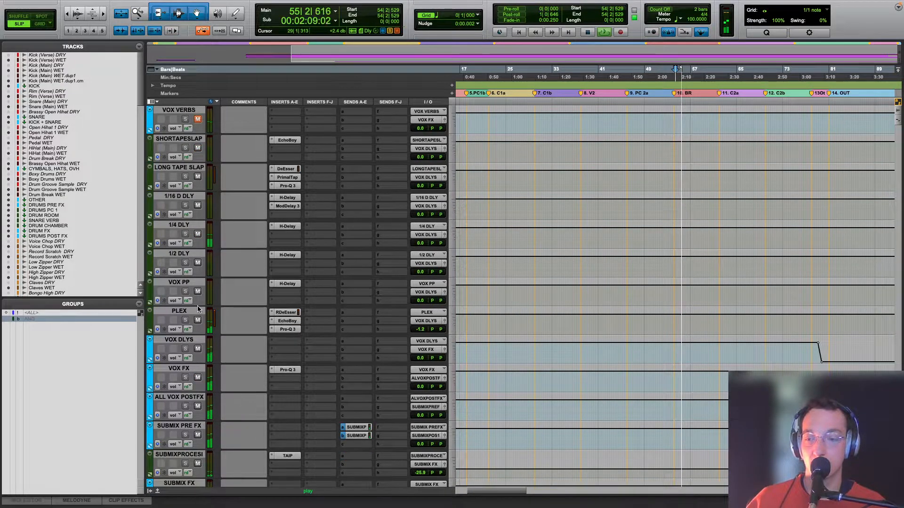
{"action": "key", "text": "space"}
Step: Mute the delay returns from SHORTAPESLAP through VOX PP and play only the PLEX delay from bar 54
{"action": "left_click", "coordinate": [191, 284]}
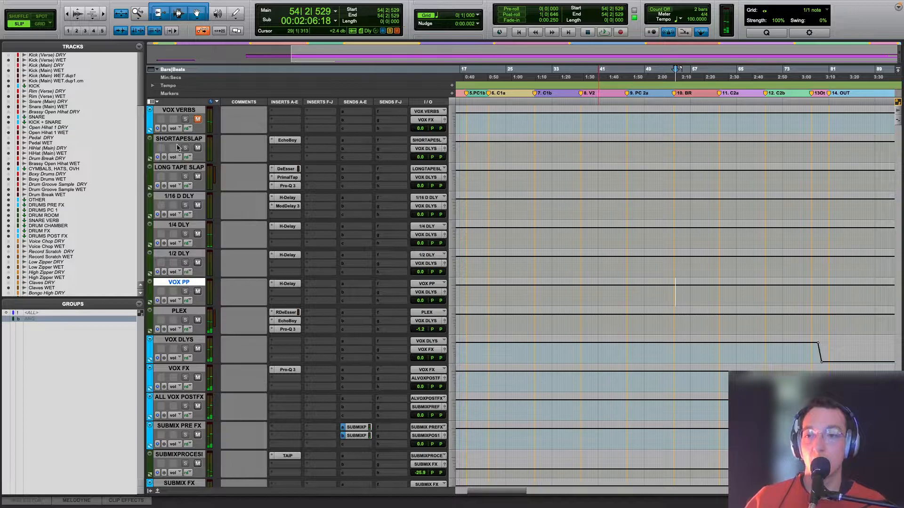
{"action": "left_click", "coordinate": [179, 139], "text": "shift"}
{"action": "left_click", "coordinate": [197, 148], "text": "alt+shift"}
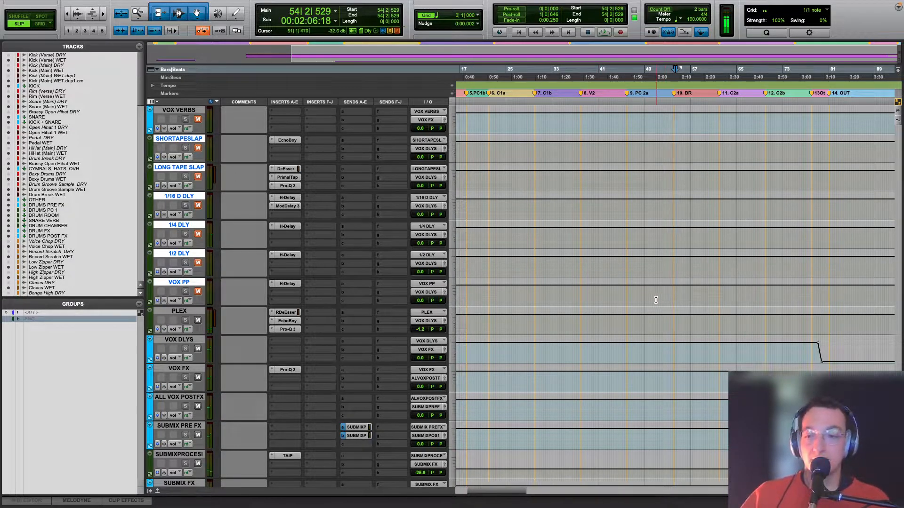
{"action": "key", "text": "space"}
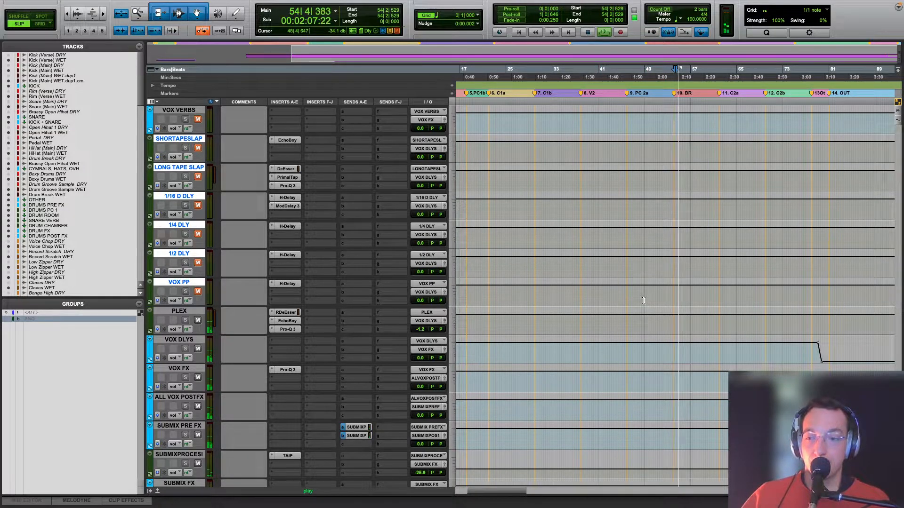
Step: Access EchoBoy on the PLEX track, open its RDeEsser insert, and play from bar 54 to examine the de-essing
{"action": "left_click", "coordinate": [294, 321]}
{"action": "key", "text": "space"}
{"action": "left_click", "coordinate": [285, 312]}
{"action": "key", "text": "space"}
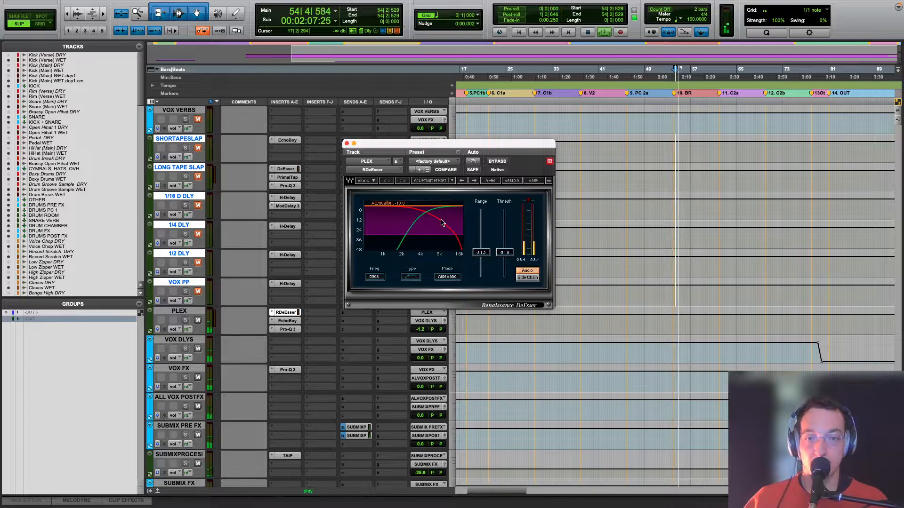
Step: Open EchoBoy on the PLEX track, check its available echo styles, and play from bar 54 to hear the delay
{"action": "key", "text": "space"}
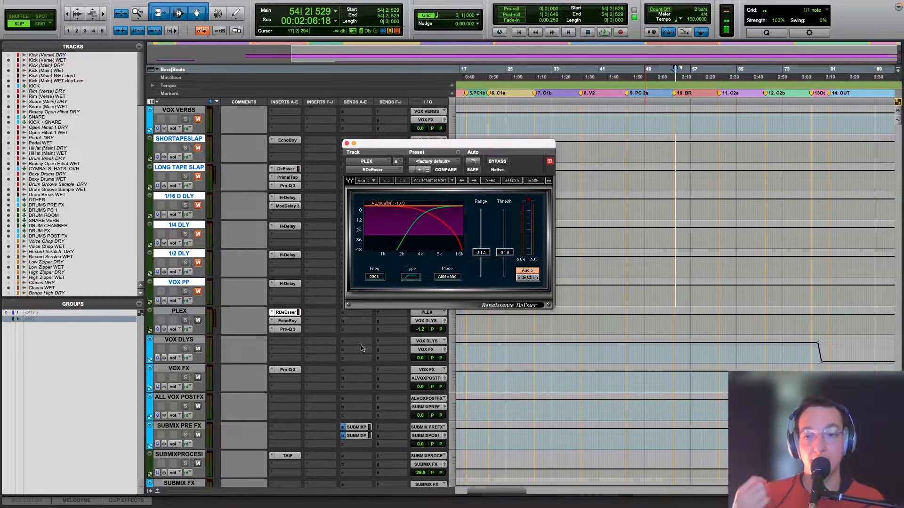
{"action": "left_click", "coordinate": [291, 322]}
{"action": "key", "text": "space"}
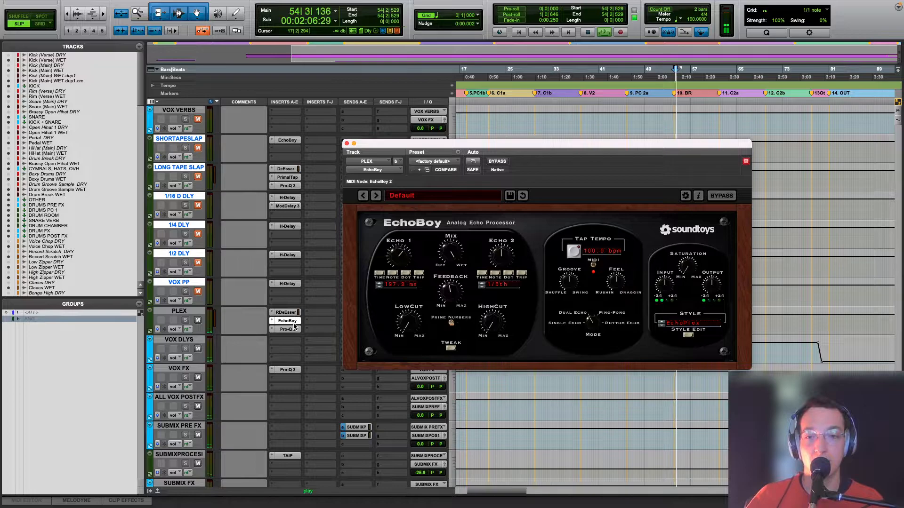
{"action": "key", "text": "space"}
{"action": "left_click", "coordinate": [685, 325]}
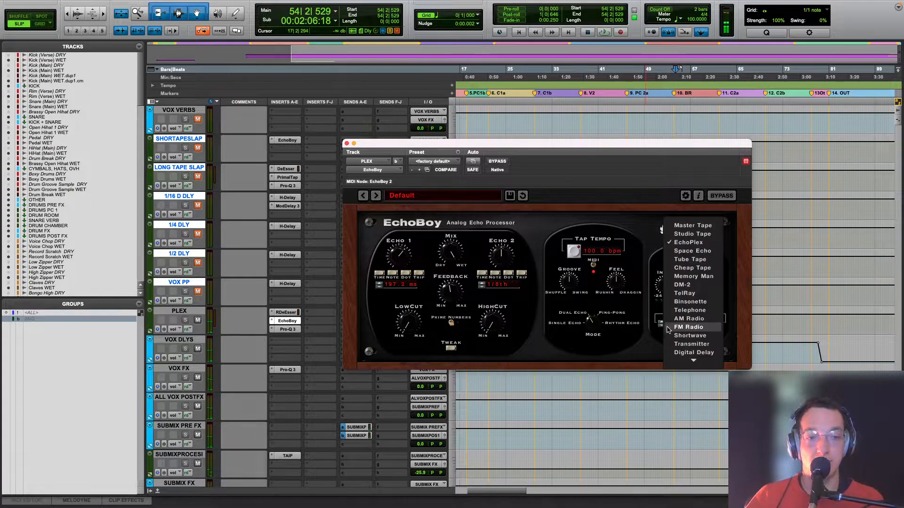
{"action": "left_click", "coordinate": [546, 363]}
{"action": "key", "text": "space"}
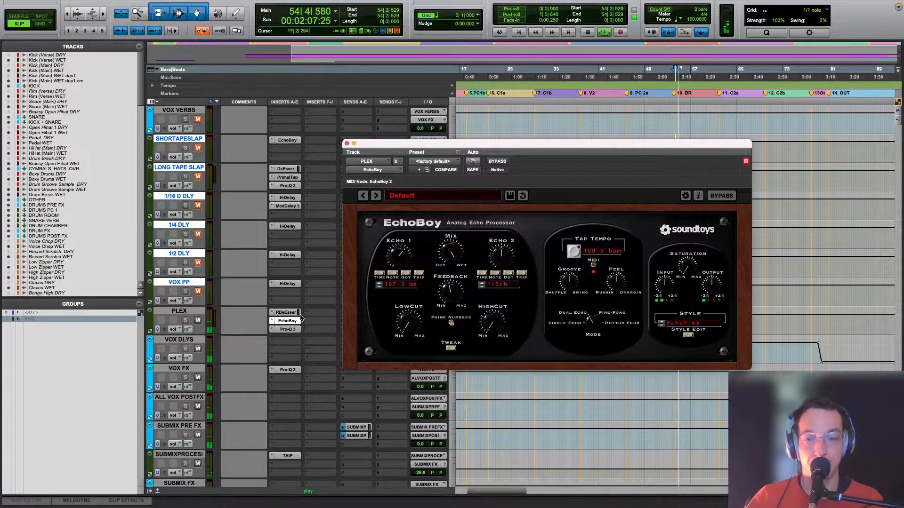
Step: Open Pro-Q 3 on the PLEX track, examine its high-frequency EQ band during playback, and close the plug-in
{"action": "left_click", "coordinate": [287, 329]}
{"action": "left_click", "coordinate": [690, 333]}
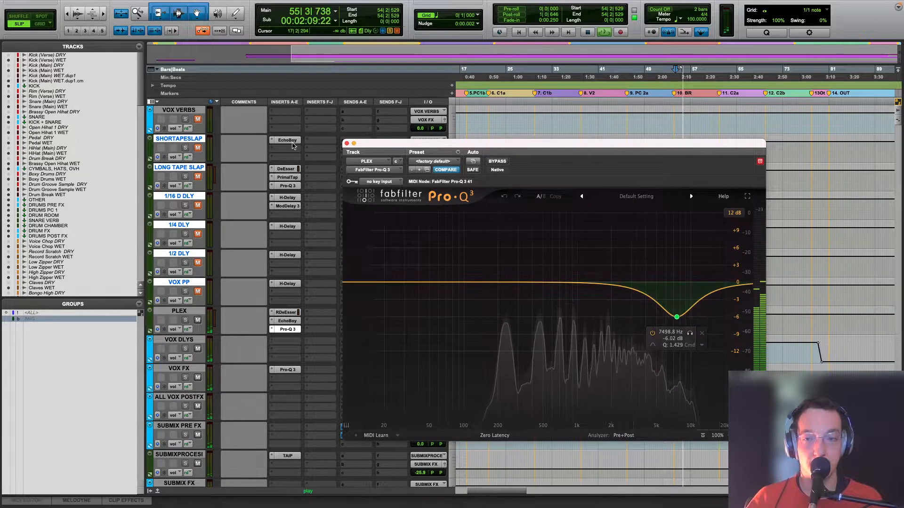
{"action": "left_click", "coordinate": [346, 144]}
Step: Mute PLEX, unmute VOX PP, and play from bar 54 to check the ping-pong delay
{"action": "left_click", "coordinate": [198, 320]}
{"action": "key", "text": "space"}
{"action": "left_click", "coordinate": [198, 291]}
{"action": "key", "text": "space"}
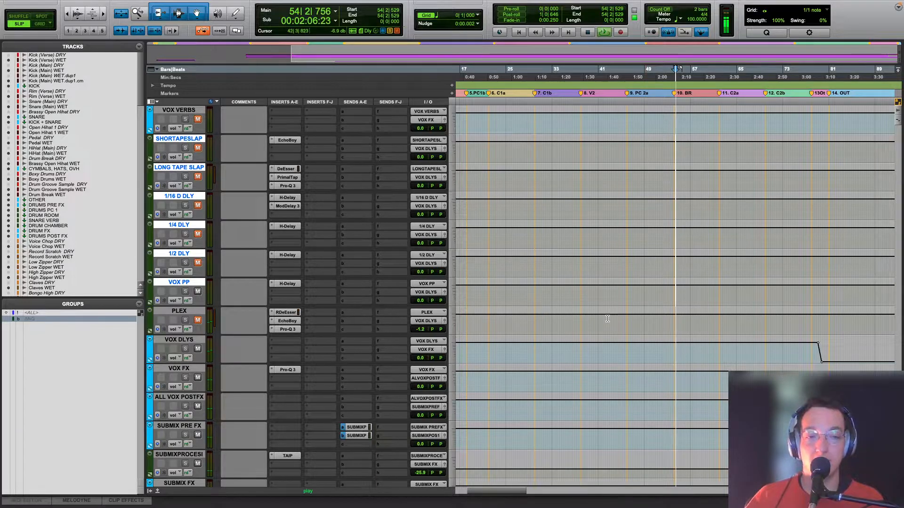
{"action": "scroll", "coordinate": [608, 318], "scroll_direction": "up", "scroll_amount": 15}
{"action": "scroll", "coordinate": [608, 318], "scroll_direction": "up", "scroll_amount": 10}
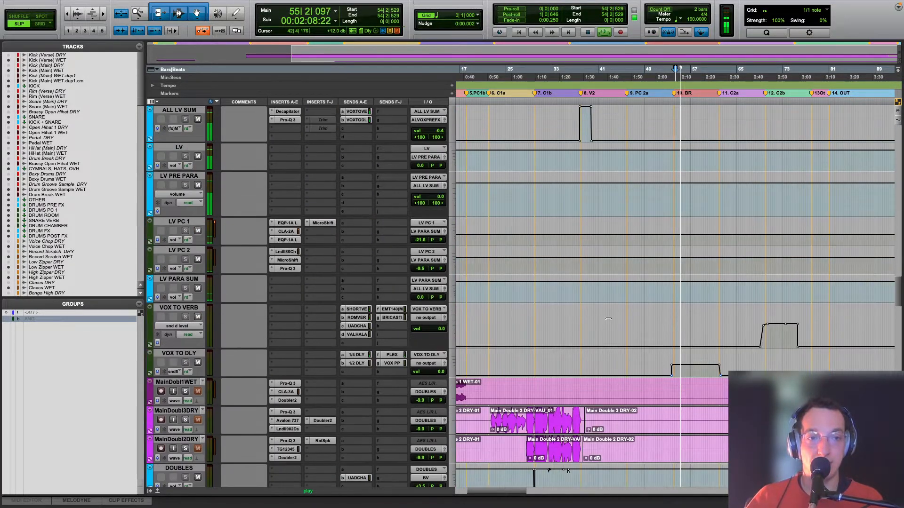
{"action": "key", "text": "space"}
Step: Show the VOX PP send level automation on VOX TO DLY and play the delay from bar 32 in chorus C1b
{"action": "left_click", "coordinate": [174, 372]}
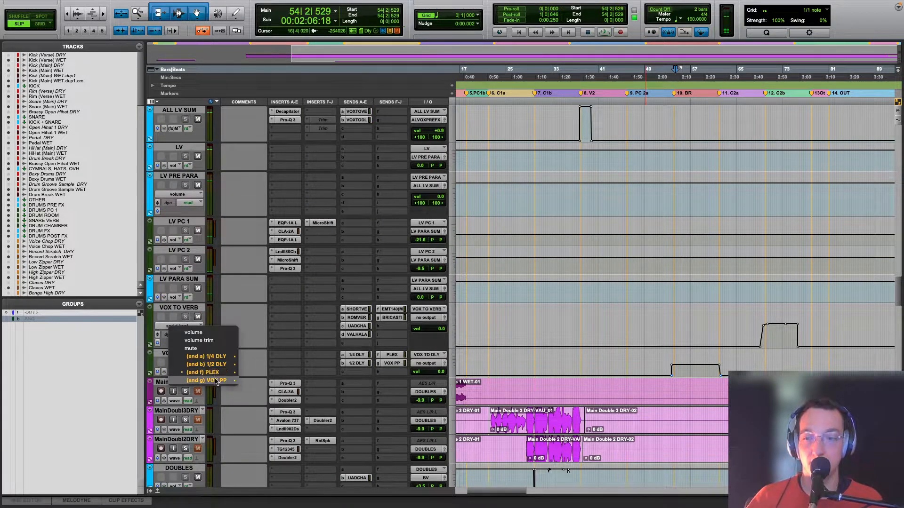
{"action": "left_click", "coordinate": [252, 381]}
{"action": "left_click", "coordinate": [547, 371]}
{"action": "key", "text": "space"}
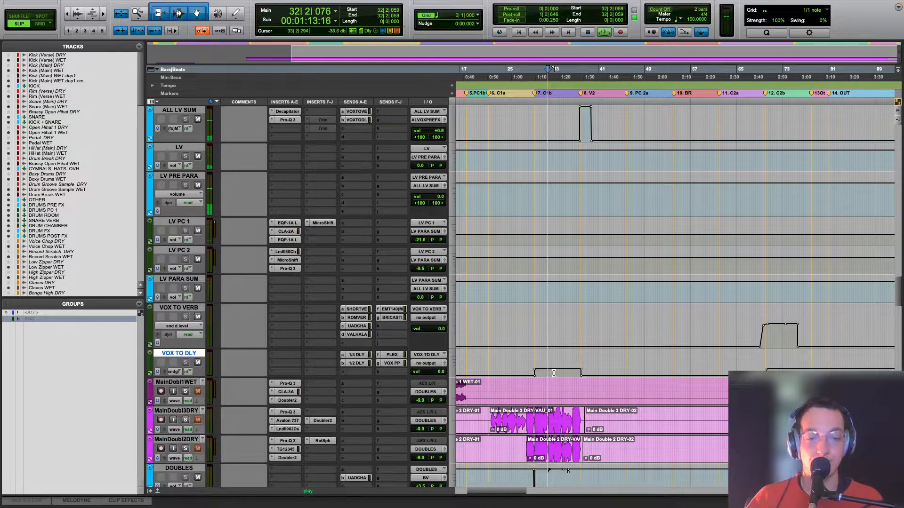
{"action": "scroll", "coordinate": [551, 373], "scroll_direction": "down", "scroll_amount": 15}
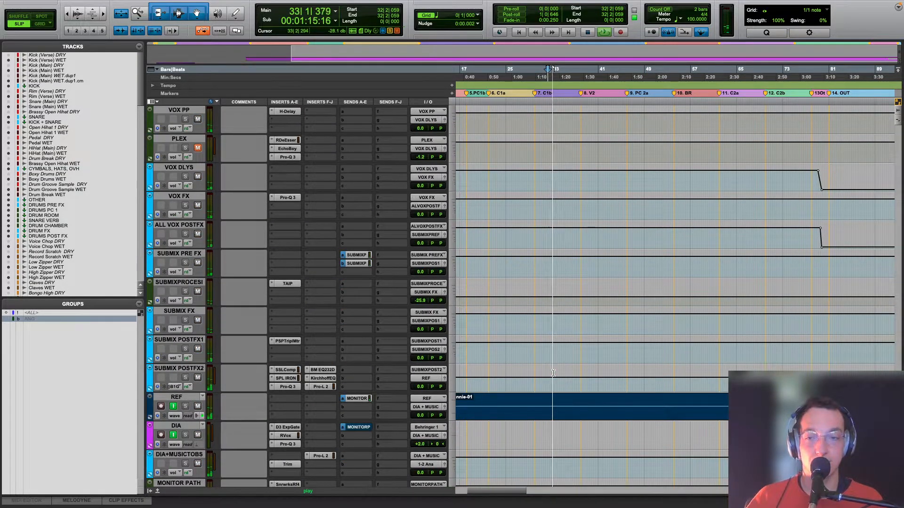
{"action": "scroll", "coordinate": [553, 373], "scroll_direction": "up", "scroll_amount": 5}
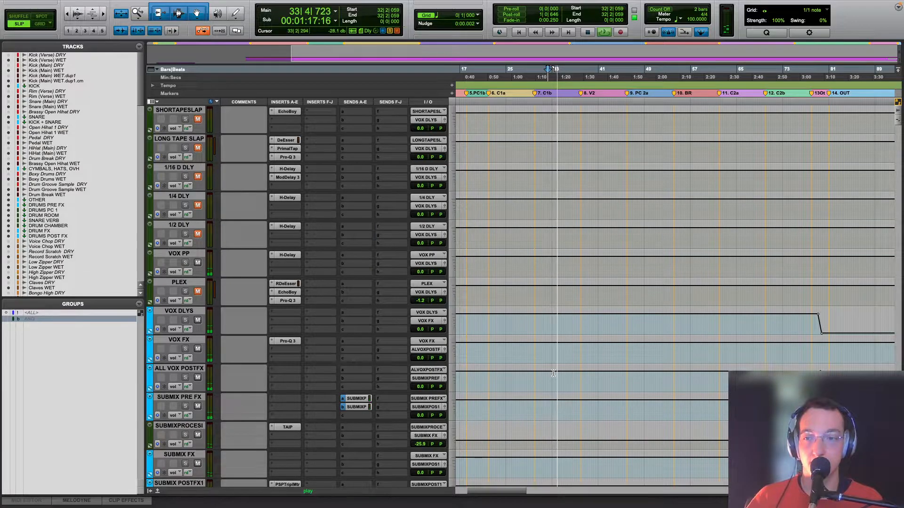
{"action": "key", "text": "space"}
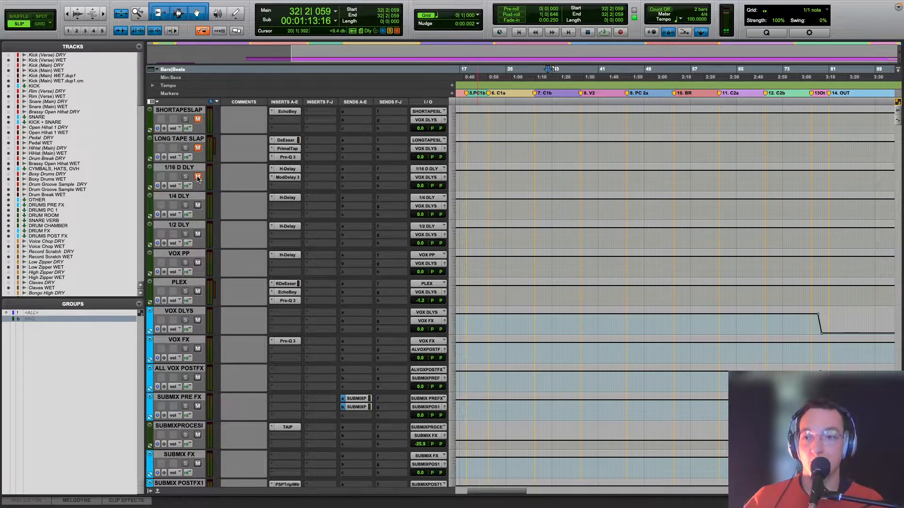
Step: Unmute the remaining vocal delay returns and VOX VERBS, and return to the lead vocal tracks
{"action": "scroll", "coordinate": [222, 161], "scroll_direction": "up", "scroll_amount": 2}
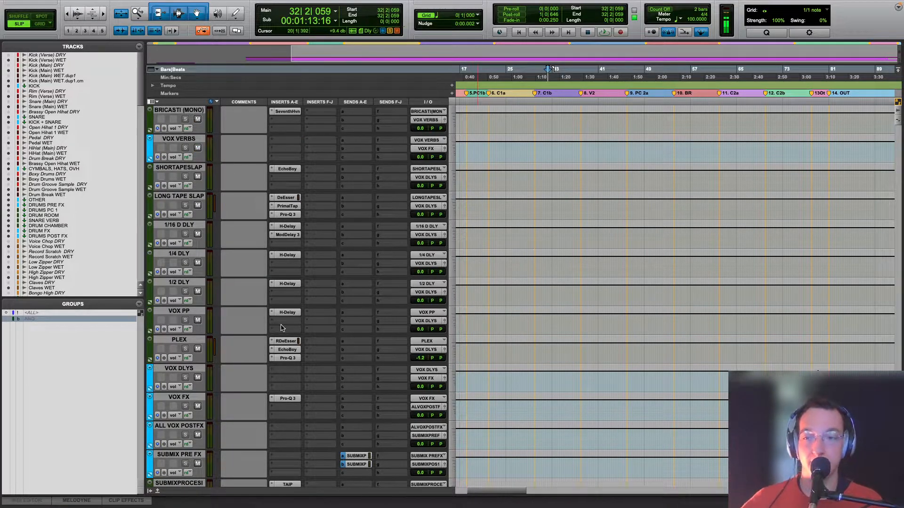
{"action": "scroll", "coordinate": [281, 328], "scroll_direction": "up", "scroll_amount": 10}
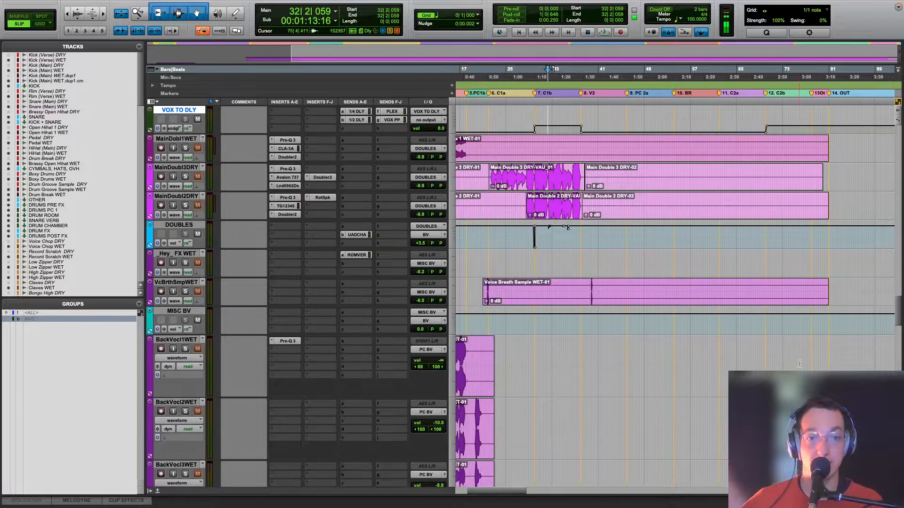
{"action": "scroll", "coordinate": [799, 364], "scroll_direction": "down", "scroll_amount": 10}
{"action": "scroll", "coordinate": [782, 369], "scroll_direction": "down", "scroll_amount": 10}
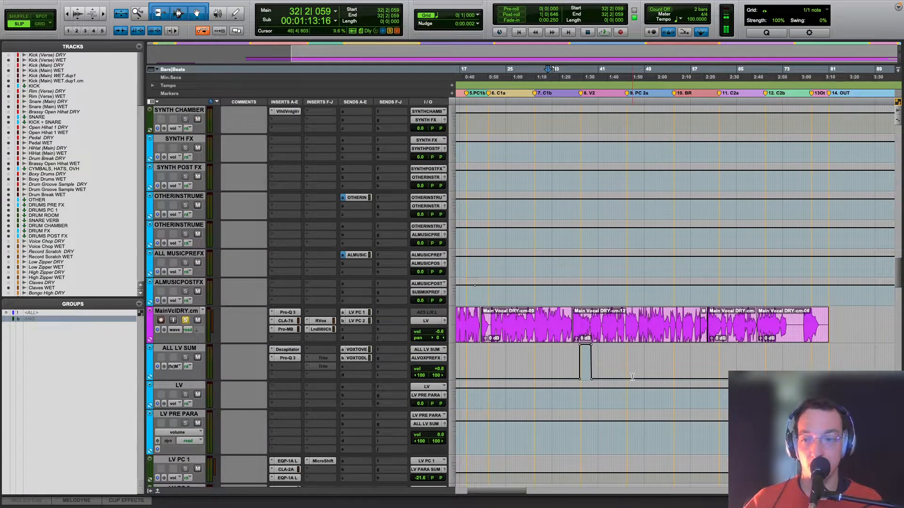
Step: Play from bar 32 and unmute ALL VOX PRE FX to hear the vocal together with its effects
{"action": "key", "text": "space"}
{"action": "scroll", "coordinate": [189, 328], "scroll_direction": "down", "scroll_amount": 15}
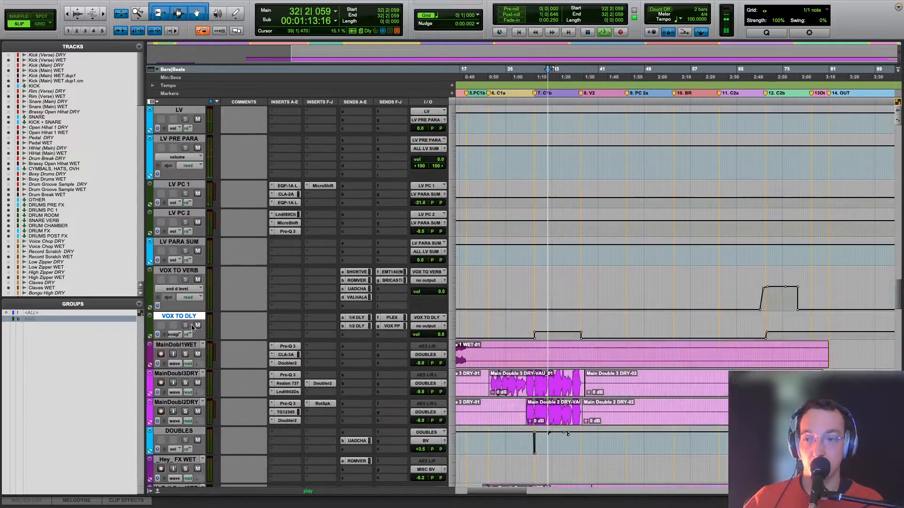
{"action": "scroll", "coordinate": [192, 331], "scroll_direction": "down", "scroll_amount": 3}
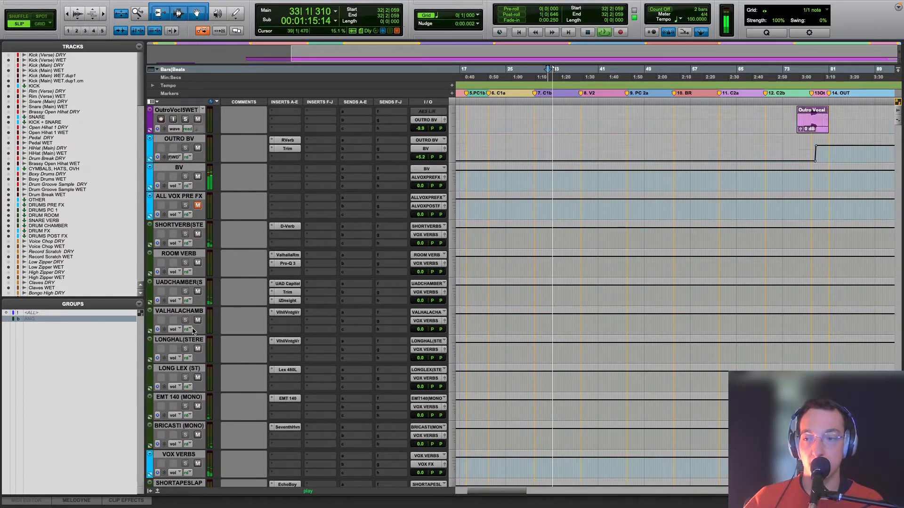
{"action": "scroll", "coordinate": [209, 330], "scroll_direction": "up", "scroll_amount": 20}
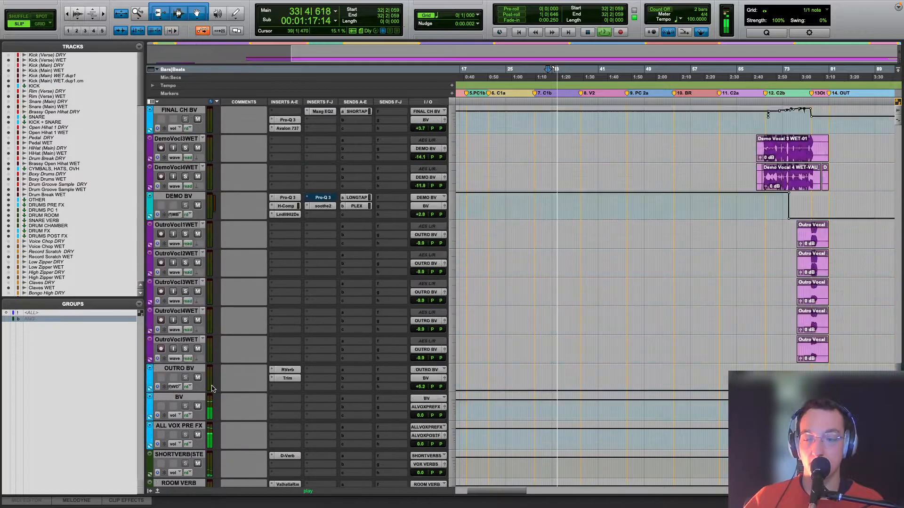
{"action": "scroll", "coordinate": [211, 388], "scroll_direction": "up", "scroll_amount": 5}
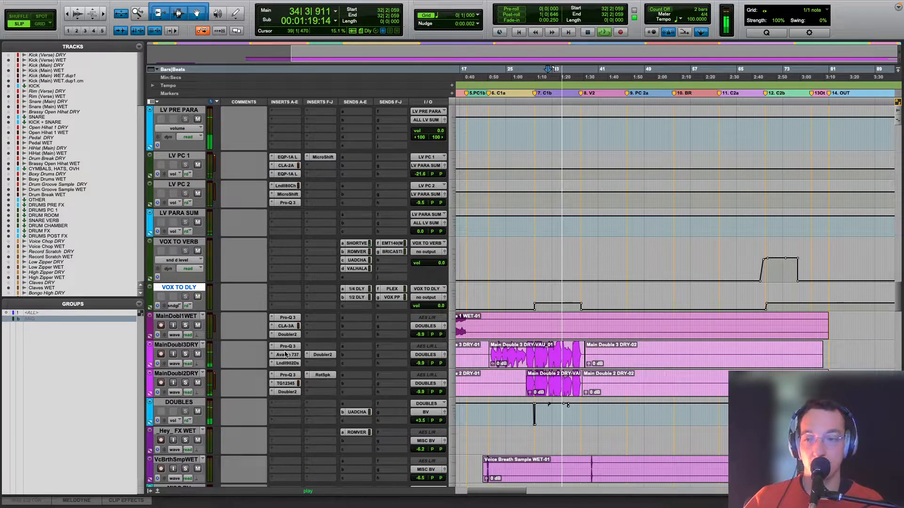
{"action": "scroll", "coordinate": [275, 352], "scroll_direction": "up", "scroll_amount": 5}
{"action": "key", "text": "space"}
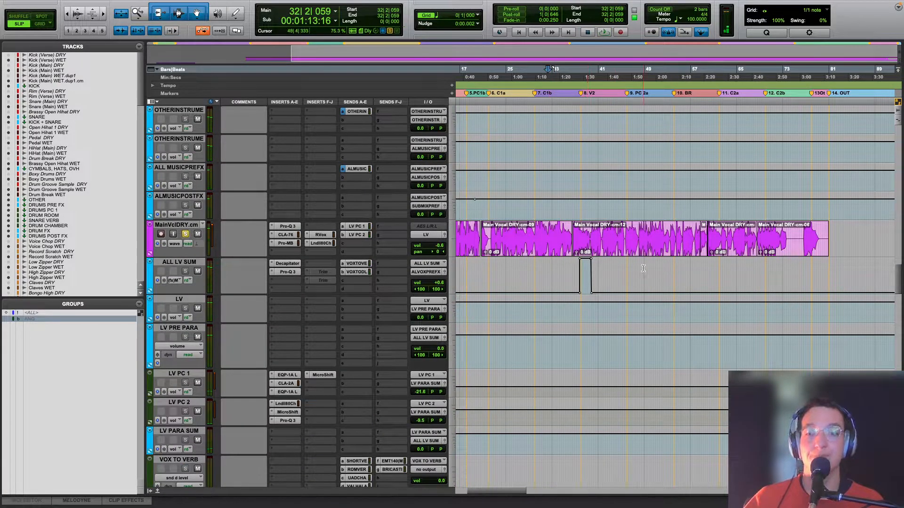
Step: Show the 1/4 DLY send level automation on VOX TO DLY and play its throws from bar 53 into the bridge
{"action": "key", "text": "t"}
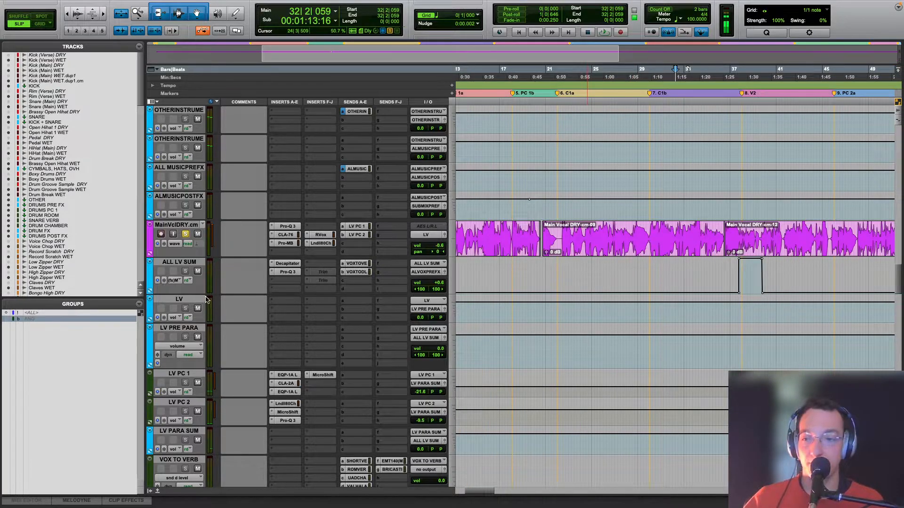
{"action": "scroll", "coordinate": [221, 354], "scroll_direction": "down", "scroll_amount": 5}
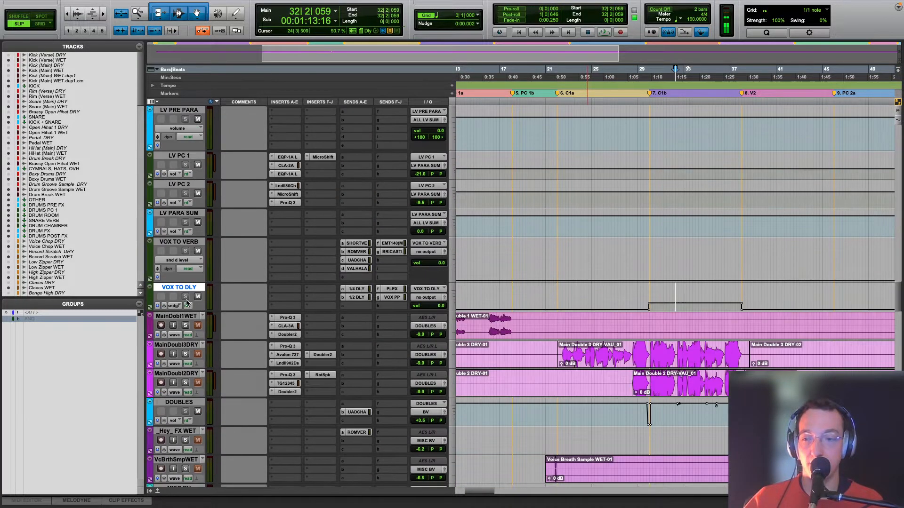
{"action": "left_click", "coordinate": [180, 306]}
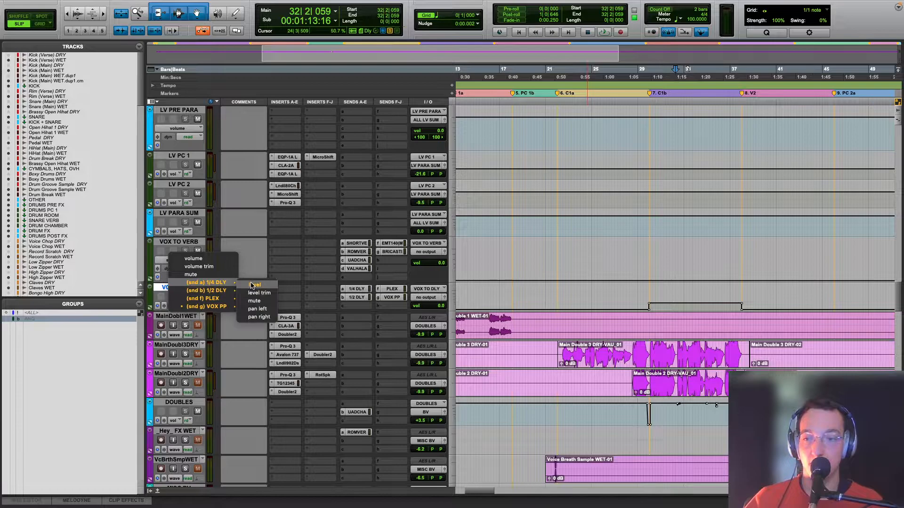
{"action": "left_click", "coordinate": [257, 289]}
{"action": "key", "text": "r"}
{"action": "scroll", "coordinate": [607, 302], "scroll_direction": "up", "scroll_amount": 3}
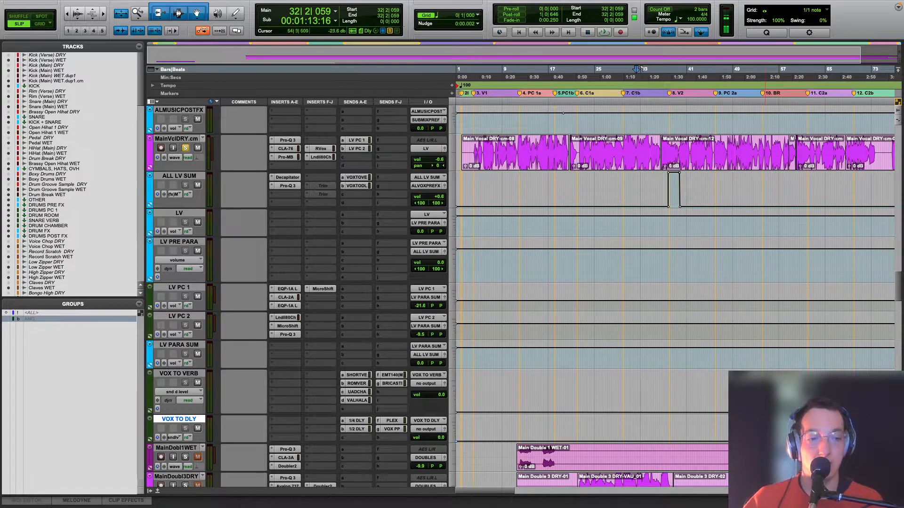
{"action": "left_click", "coordinate": [762, 434]}
{"action": "key", "text": "t"}
{"action": "key", "text": "t"}
{"action": "key", "text": "space"}
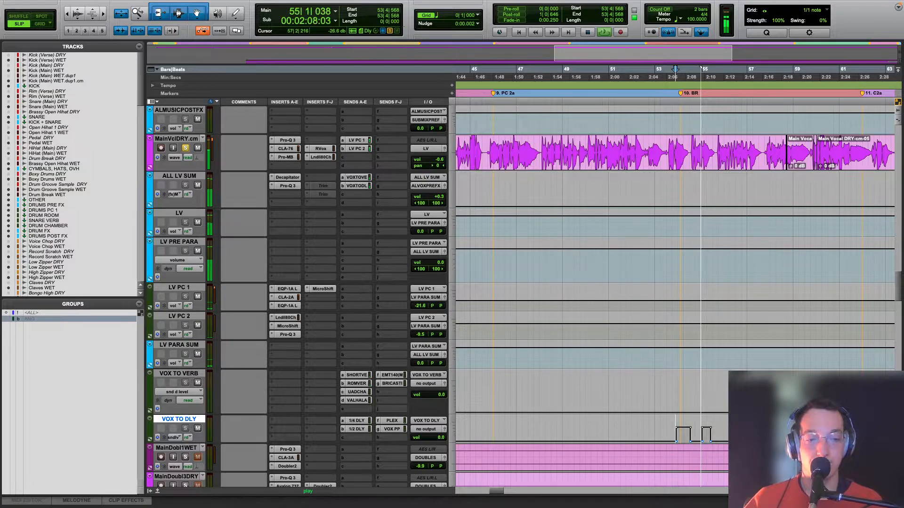
{"action": "key", "text": "space"}
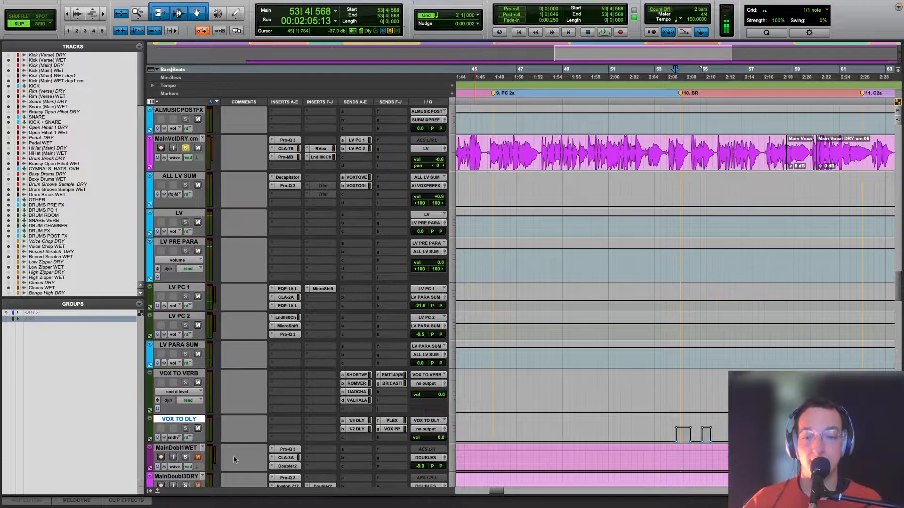
Step: Show the 1/2 DLY send level automation on VOX TO DLY and play its throw from bar 38 in verse 2
{"action": "left_click", "coordinate": [180, 432]}
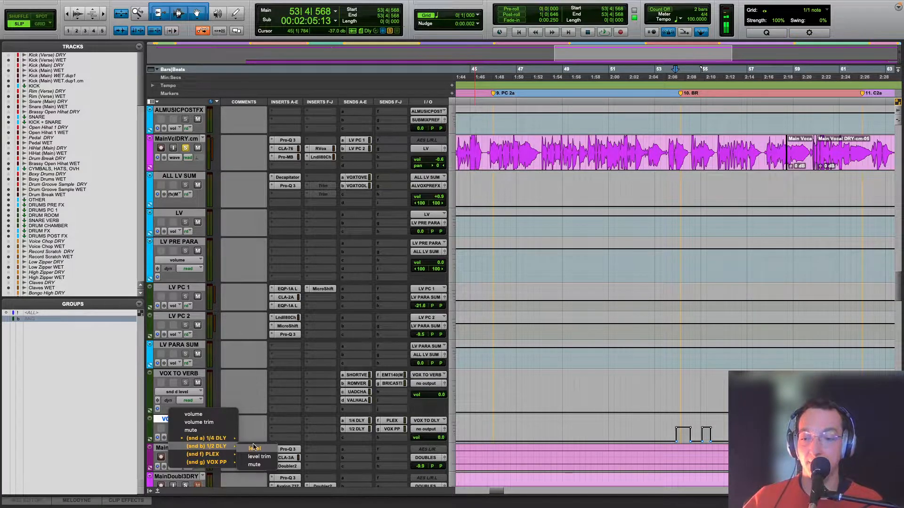
{"action": "left_click", "coordinate": [257, 448]}
{"action": "key", "text": "r"}
{"action": "key", "text": "r"}
{"action": "left_click", "coordinate": [584, 435]}
{"action": "key", "text": "t"}
{"action": "key", "text": "t"}
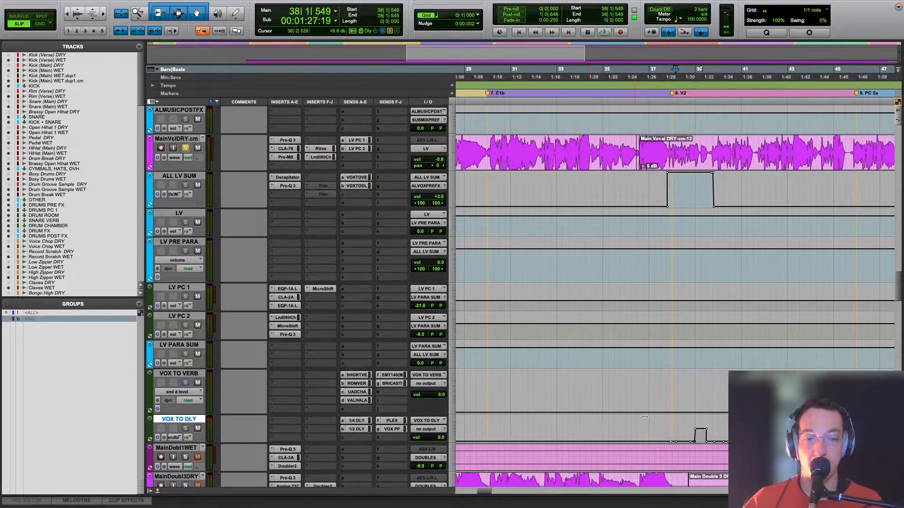
{"action": "key", "text": "space"}
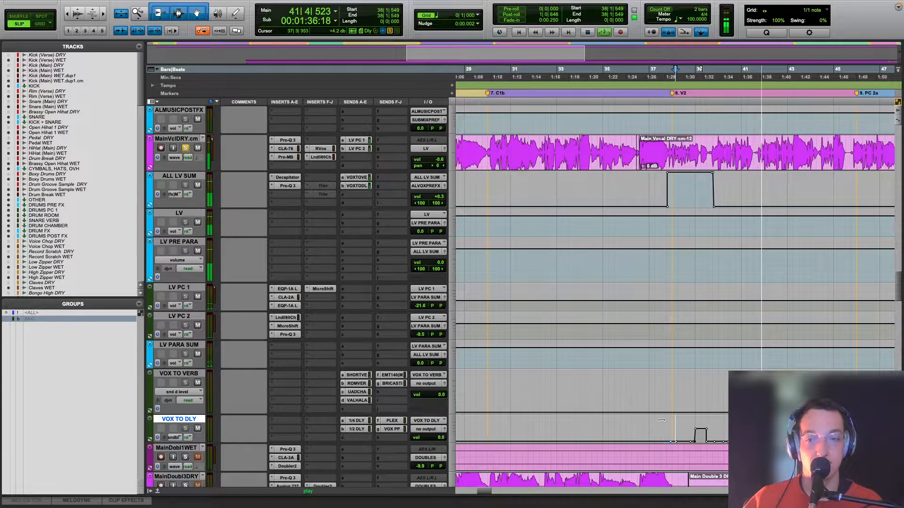
{"action": "key", "text": "space"}
Step: Open the H-Delay plug-ins of 1/2 DLY and 1/4 DLY side by side, compare their settings, and close both
{"action": "scroll", "coordinate": [632, 417], "scroll_direction": "down", "scroll_amount": 20}
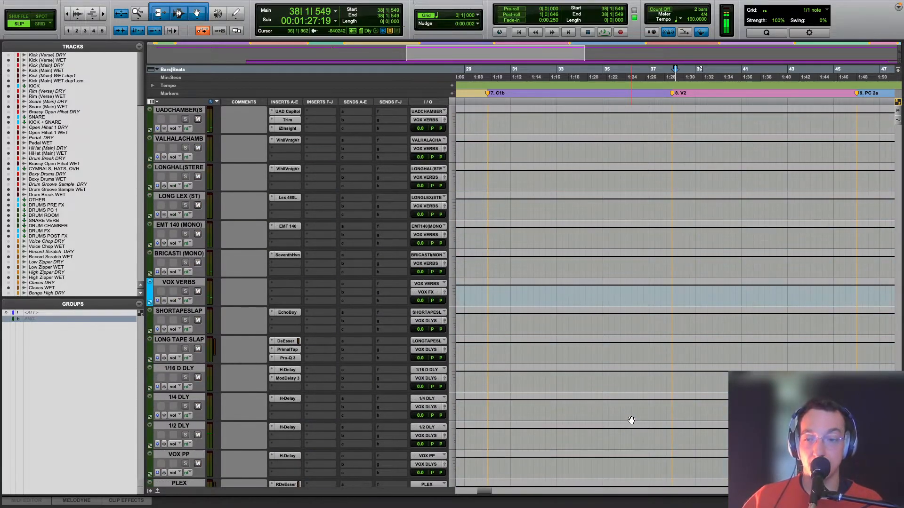
{"action": "left_click", "coordinate": [286, 427]}
{"action": "left_click", "coordinate": [287, 398]}
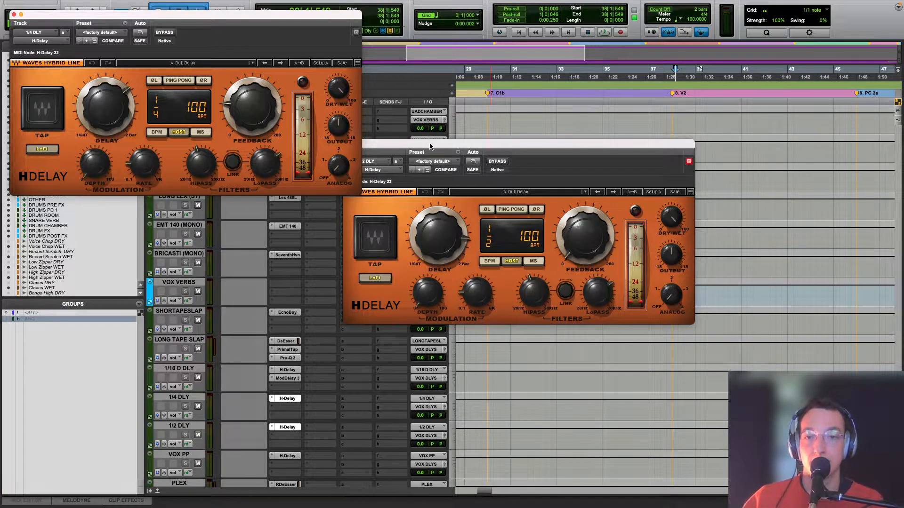
{"action": "left_click_drag", "start_coordinate": [430, 146], "coordinate": [593, 171]}
{"action": "left_click", "coordinate": [510, 167]}
{"action": "left_click", "coordinate": [9, 12]}
{"action": "left_click", "coordinate": [12, 15]}
Step: Select the drum and percussion tracks starting at the verse kick and solo them together
{"action": "scroll", "coordinate": [539, 316], "scroll_direction": "up", "scroll_amount": 10}
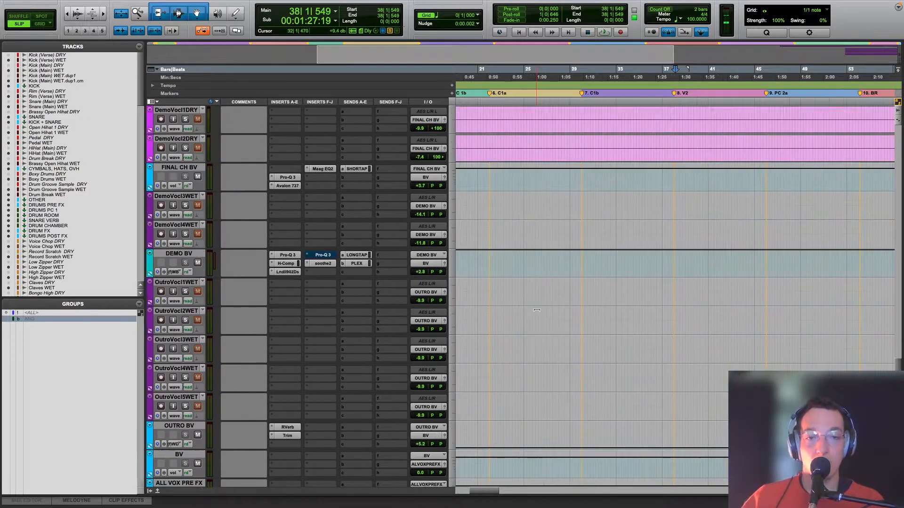
{"action": "scroll", "coordinate": [539, 316], "scroll_direction": "down", "scroll_amount": 1}
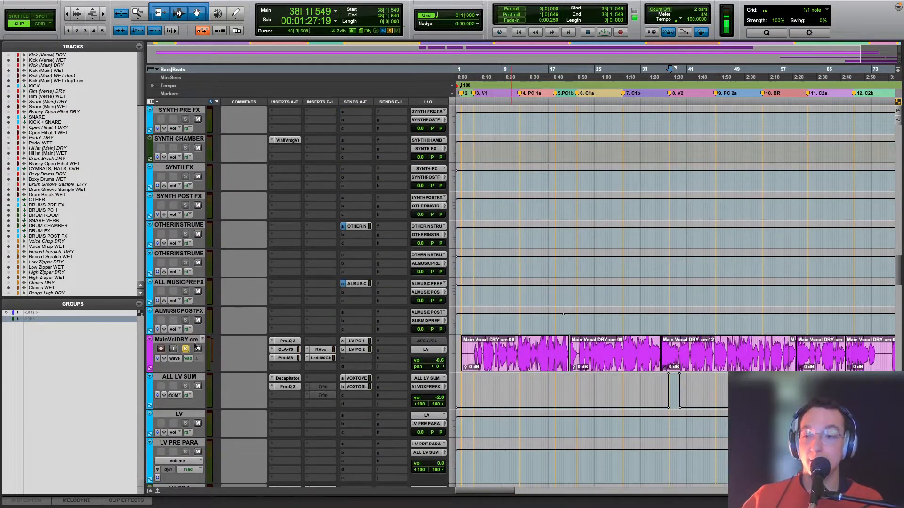
{"action": "scroll", "coordinate": [186, 348], "scroll_direction": "up", "scroll_amount": 15}
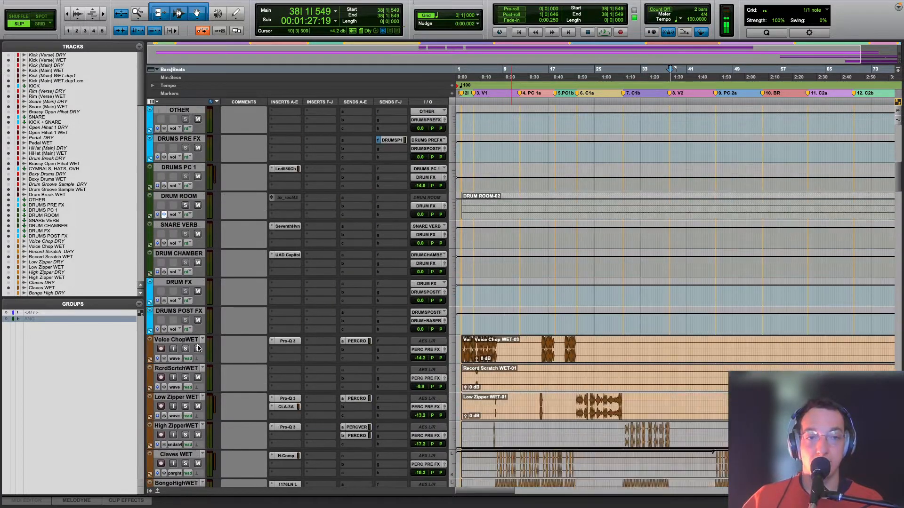
{"action": "left_click", "coordinate": [190, 110], "text": "alt"}
{"action": "left_click", "coordinate": [187, 118], "text": "alt+shift"}
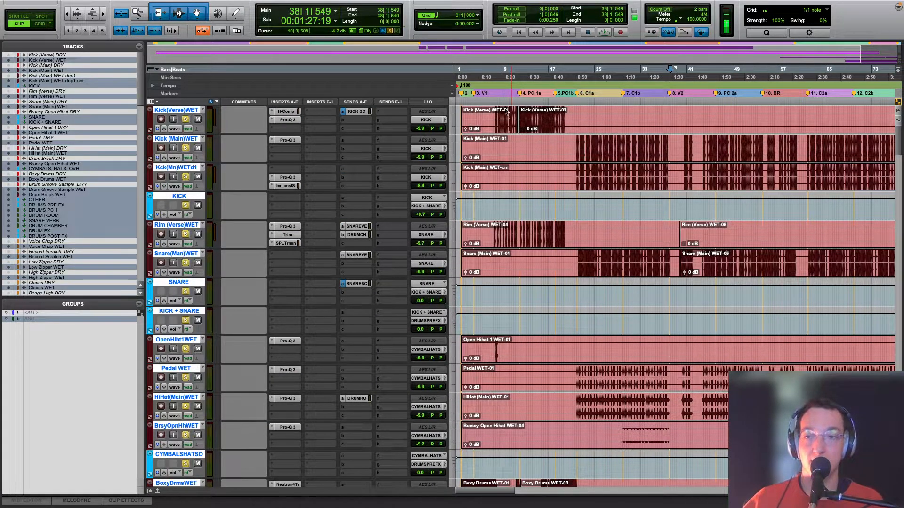
Step: Play the soloed drums and lead vocal from the start of chorus 1 at bar 22 to hear the vocal effects in context
{"action": "left_click", "coordinate": [578, 116]}
{"action": "key", "text": "space"}
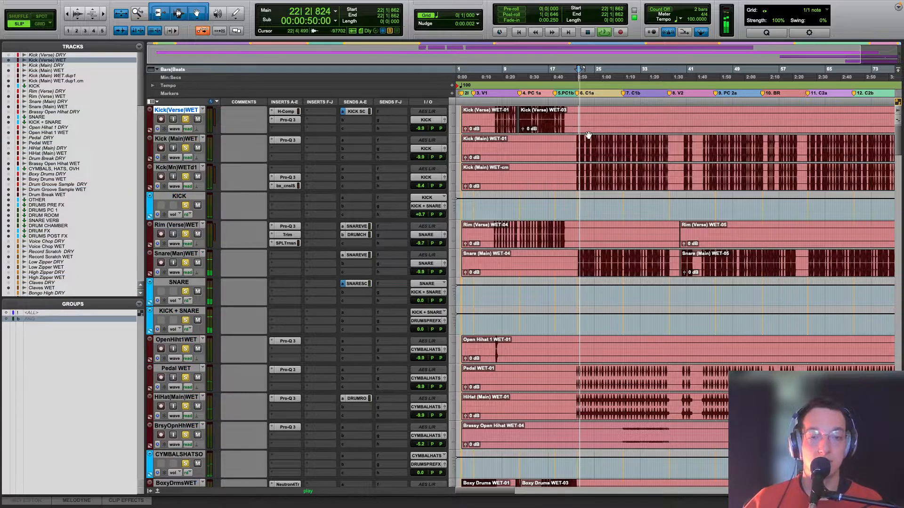
{"action": "scroll", "coordinate": [609, 174], "scroll_direction": "down", "scroll_amount": 15}
{"action": "scroll", "coordinate": [609, 174], "scroll_direction": "down", "scroll_amount": 20}
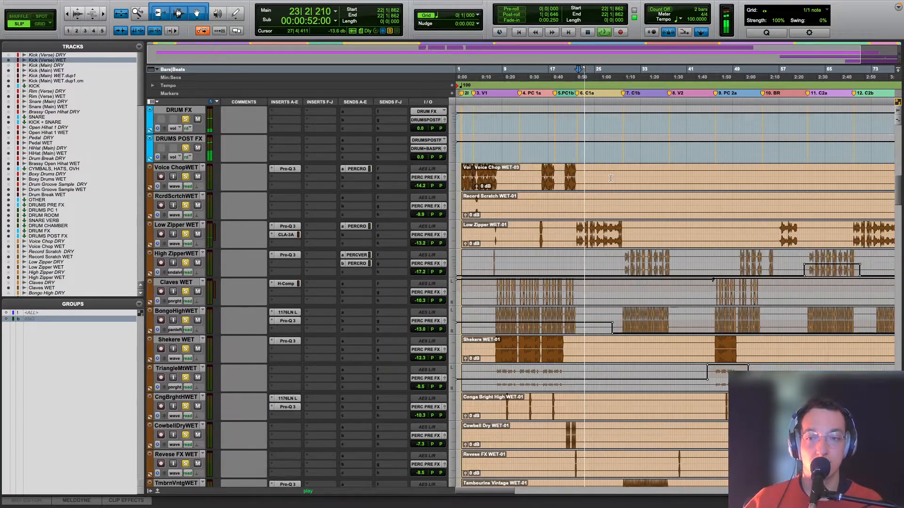
{"action": "scroll", "coordinate": [611, 180], "scroll_direction": "down", "scroll_amount": 15}
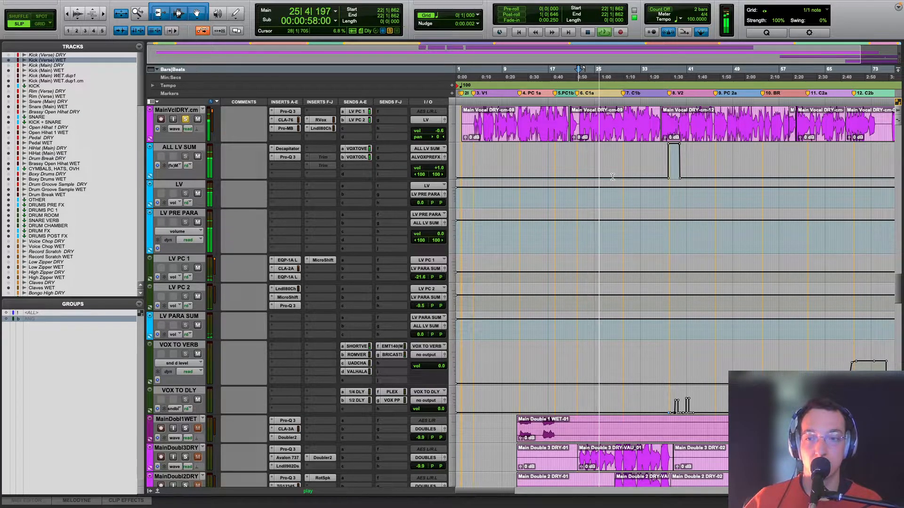
{"action": "mouse_move", "coordinate": [538, 4]}
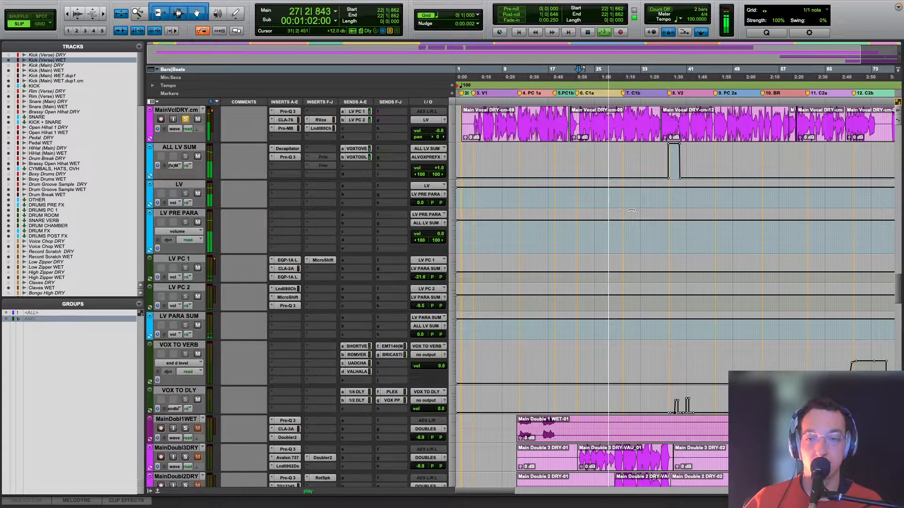
{"action": "scroll", "coordinate": [631, 210], "scroll_direction": "down", "scroll_amount": 8}
{"action": "scroll", "coordinate": [639, 239], "scroll_direction": "up", "scroll_amount": 7}
{"action": "scroll", "coordinate": [639, 239], "scroll_direction": "down", "scroll_amount": 7}
{"action": "scroll", "coordinate": [639, 239], "scroll_direction": "up", "scroll_amount": 7}
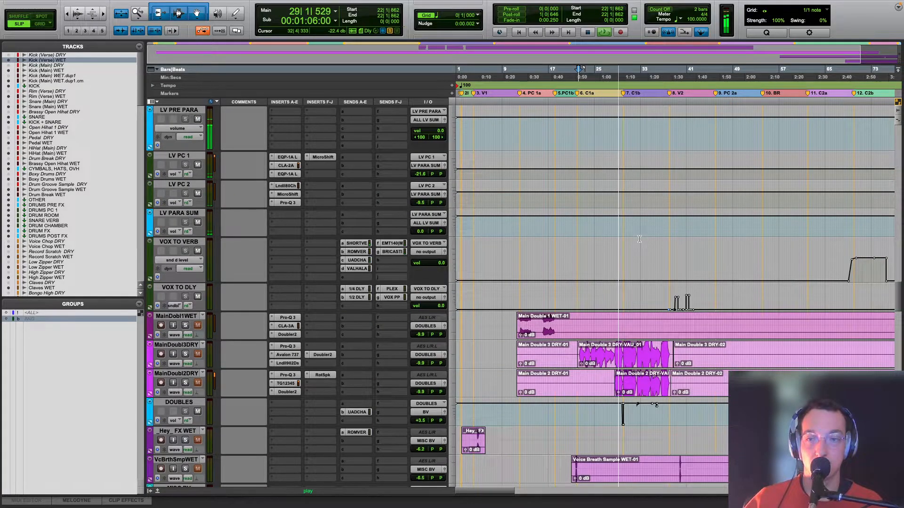
{"action": "key", "text": "space"}
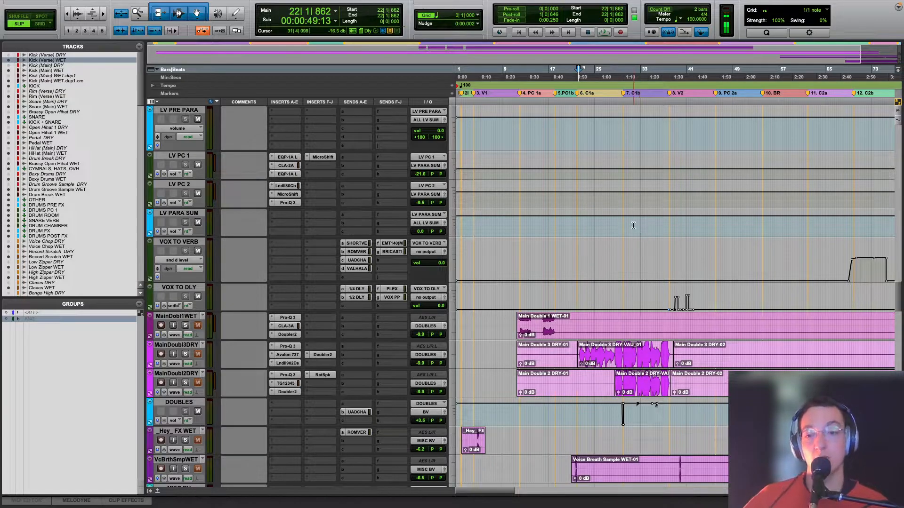
Step: Solo Main Double 1 WET, play it from bar 12 in the first pre-chorus, and inspect its Pro-Q 3 EQ
{"action": "scroll", "coordinate": [589, 248], "scroll_direction": "down", "scroll_amount": 5}
{"action": "scroll", "coordinate": [589, 248], "scroll_direction": "up", "scroll_amount": 3}
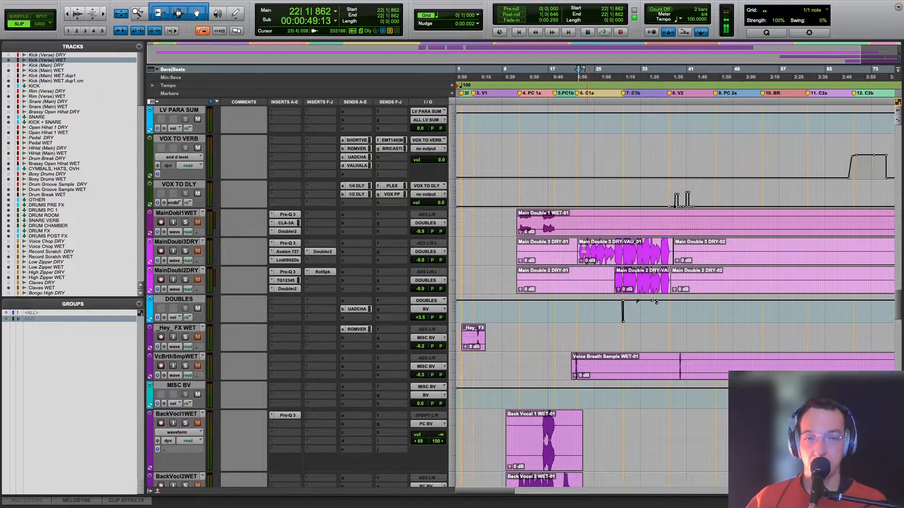
{"action": "left_click", "coordinate": [521, 194]}
{"action": "left_click", "coordinate": [186, 222]}
{"action": "key", "text": "space"}
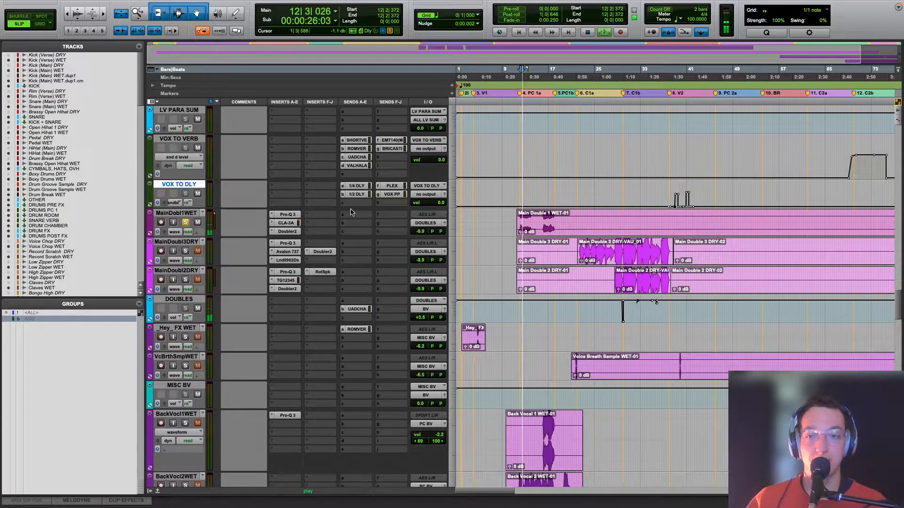
{"action": "left_click", "coordinate": [286, 215]}
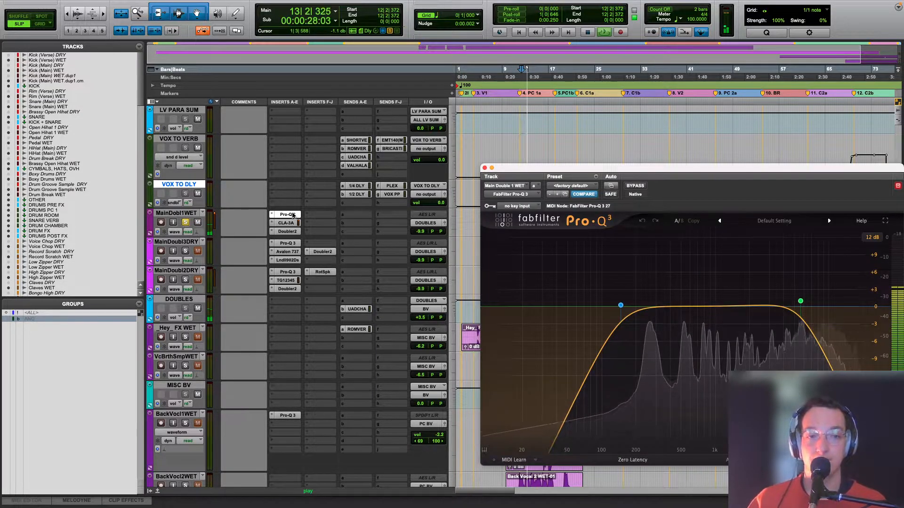
{"action": "key", "text": "space"}
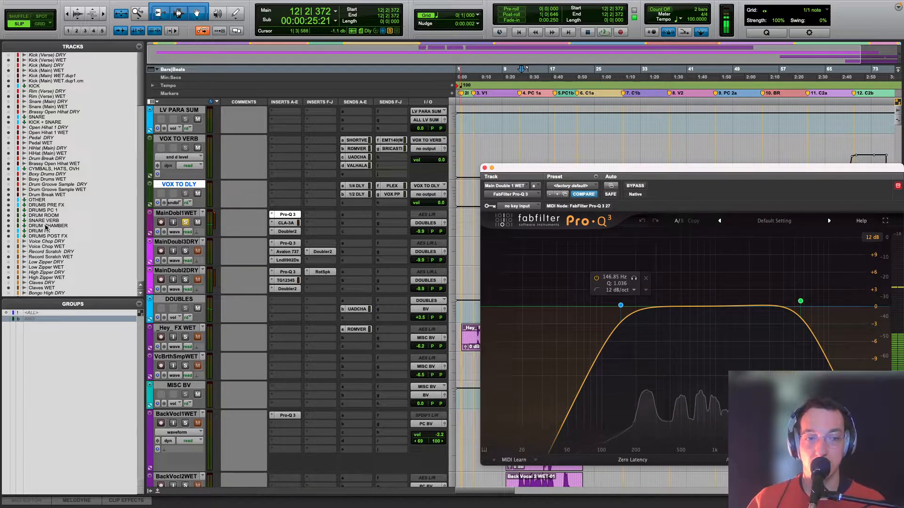
Step: Audition Main Double 1 WET with its CLA-3A compressor on display, and show the settings of its Doubler2 plug-in
{"action": "left_click", "coordinate": [288, 224]}
{"action": "key", "text": "space"}
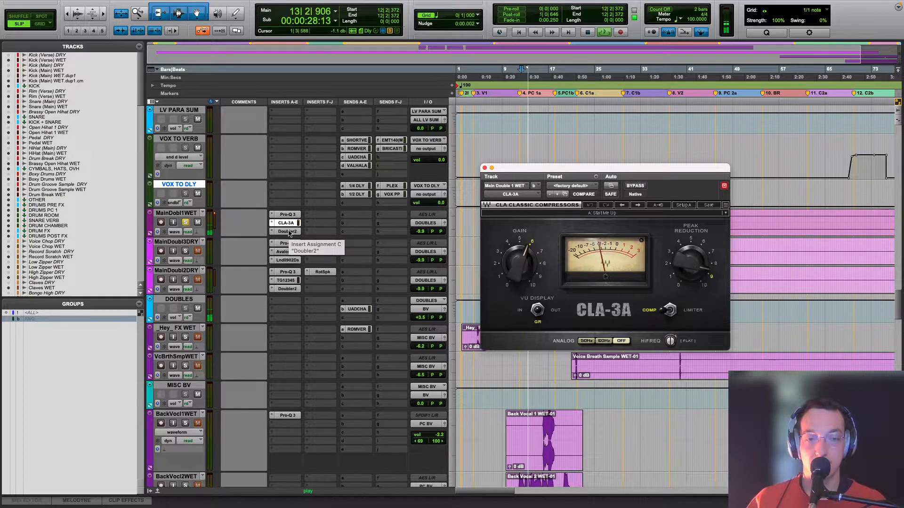
{"action": "key", "text": "space"}
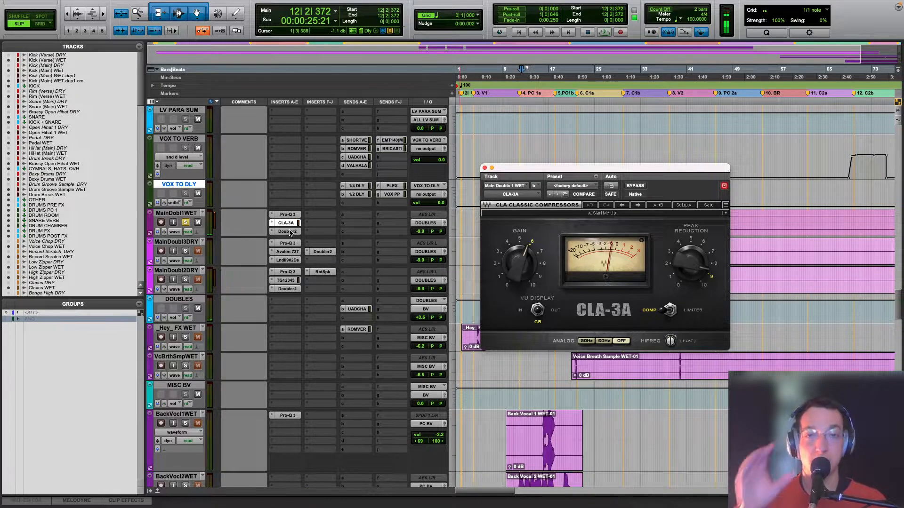
{"action": "left_click", "coordinate": [288, 232]}
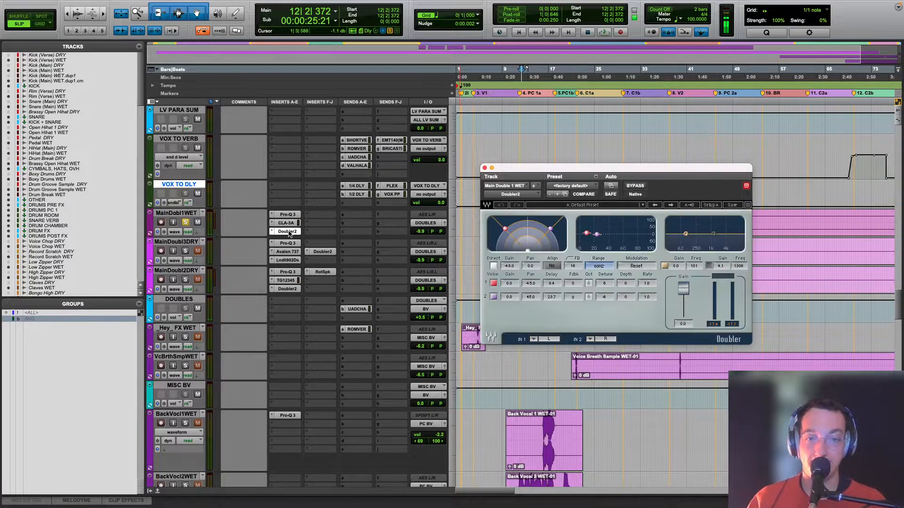
{"action": "left_click_drag", "start_coordinate": [508, 169], "coordinate": [528, 336]}
{"action": "scroll", "coordinate": [517, 297], "scroll_direction": "up", "scroll_amount": 8}
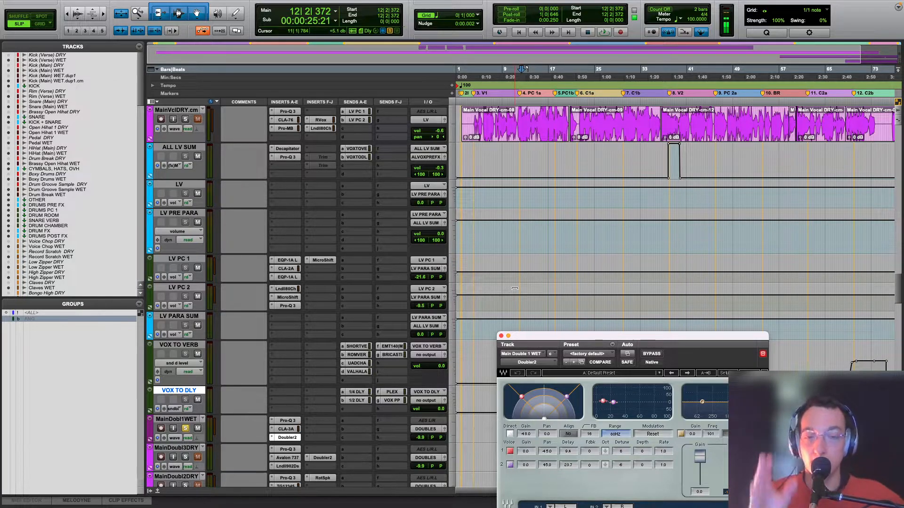
{"action": "scroll", "coordinate": [515, 289], "scroll_direction": "down", "scroll_amount": 10}
{"action": "scroll", "coordinate": [496, 289], "scroll_direction": "up", "scroll_amount": 10}
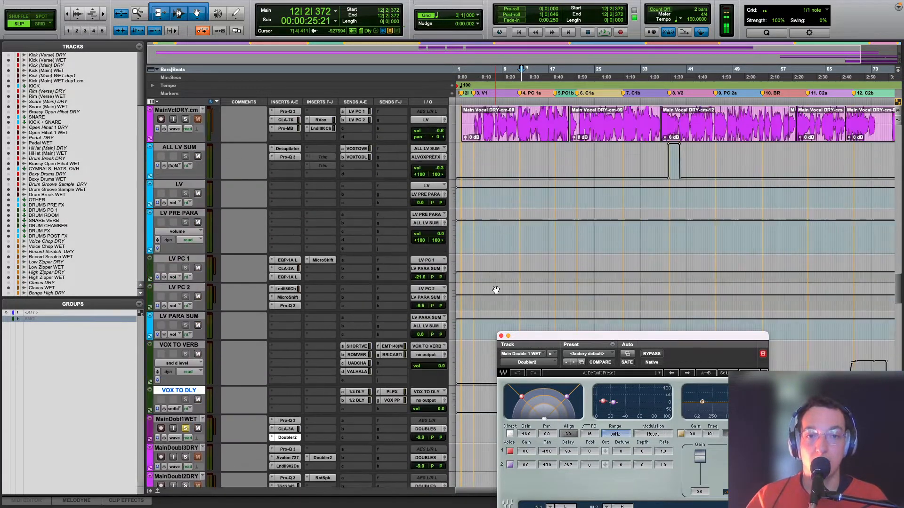
Step: Solo Main Double 3 DRY, play it from bar 22 in chorus 1, and inspect its Pro-Q 3 EQ curve
{"action": "scroll", "coordinate": [496, 290], "scroll_direction": "down", "scroll_amount": 10}
{"action": "left_click", "coordinate": [579, 245]}
{"action": "left_click", "coordinate": [203, 239]}
{"action": "left_click", "coordinate": [186, 222]}
{"action": "key", "text": "space"}
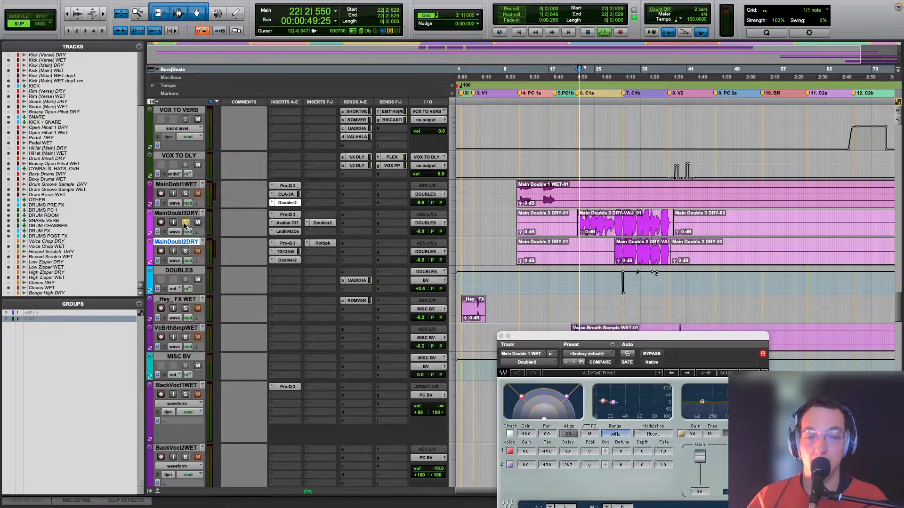
{"action": "left_click", "coordinate": [293, 215]}
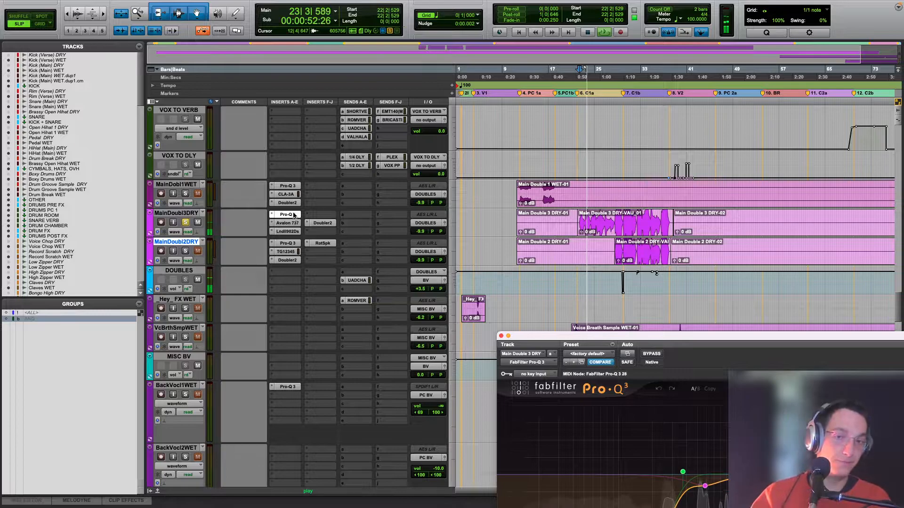
{"action": "left_click_drag", "start_coordinate": [659, 336], "coordinate": [618, 179]}
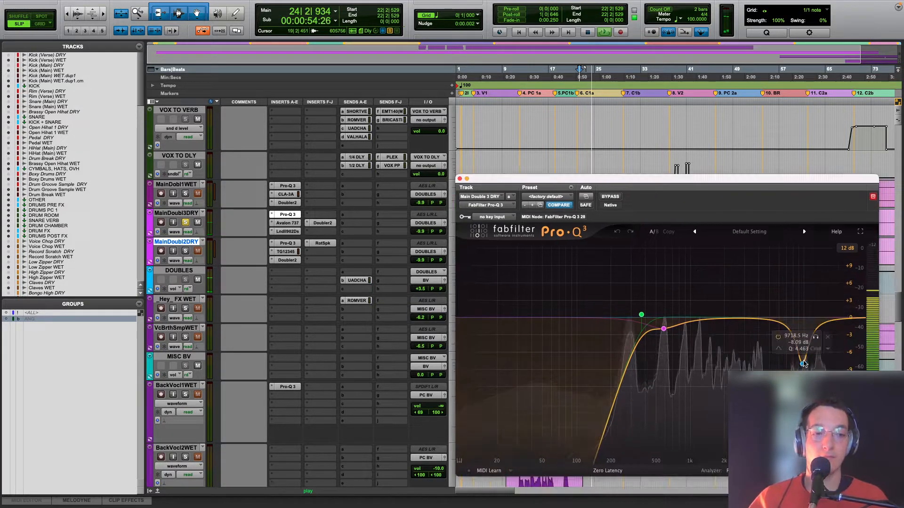
{"action": "key", "text": "space"}
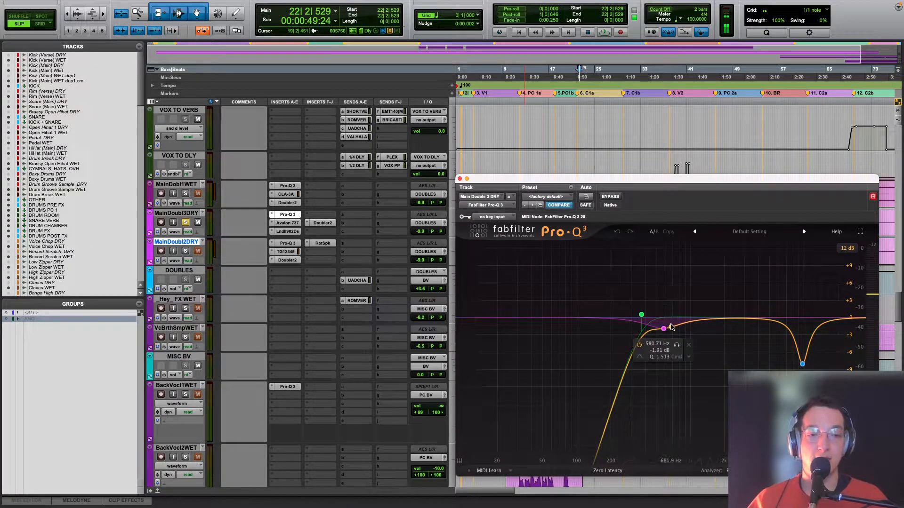
Step: Open the Avalon VT-737 on Main Double 3 DRY and compare the vocal with the plug-in bypassed and active during playback
{"action": "left_click", "coordinate": [292, 225]}
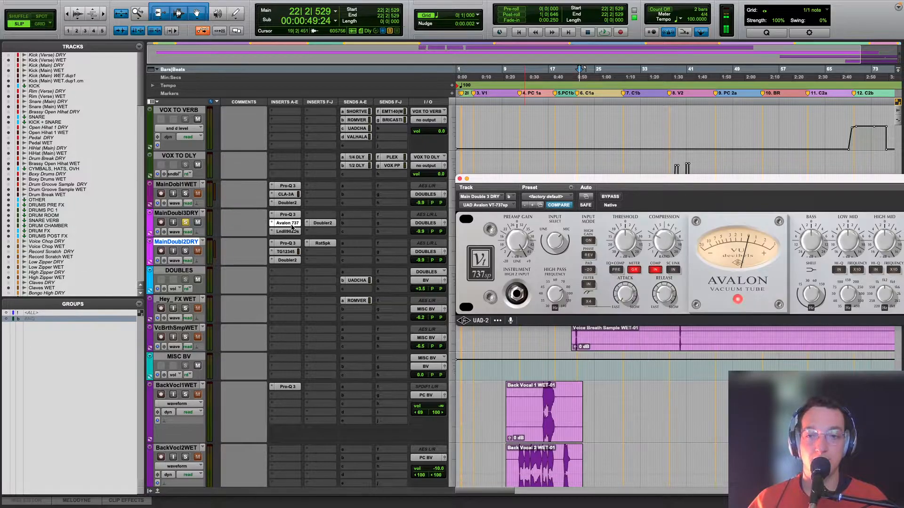
{"action": "left_click_drag", "start_coordinate": [529, 182], "coordinate": [344, 286]}
{"action": "scroll", "coordinate": [524, 297], "scroll_direction": "down", "scroll_amount": 3}
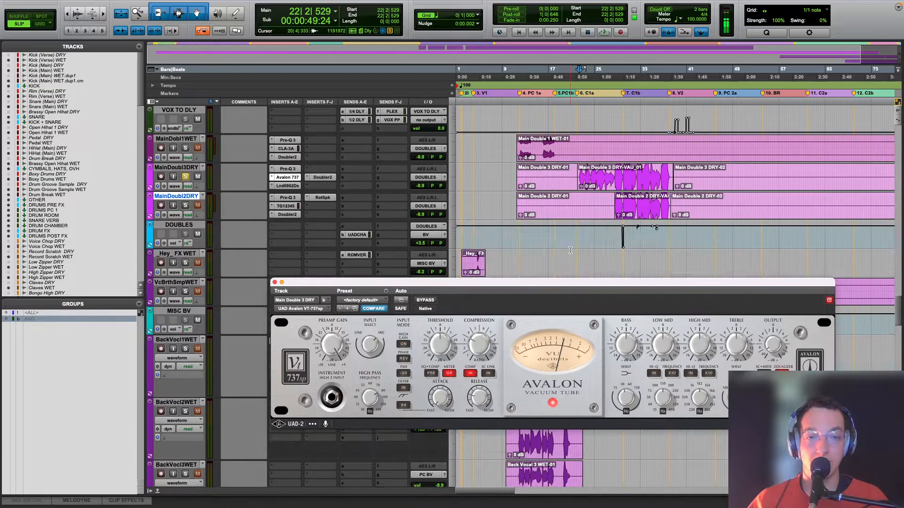
{"action": "left_click_drag", "start_coordinate": [509, 285], "coordinate": [520, 246]}
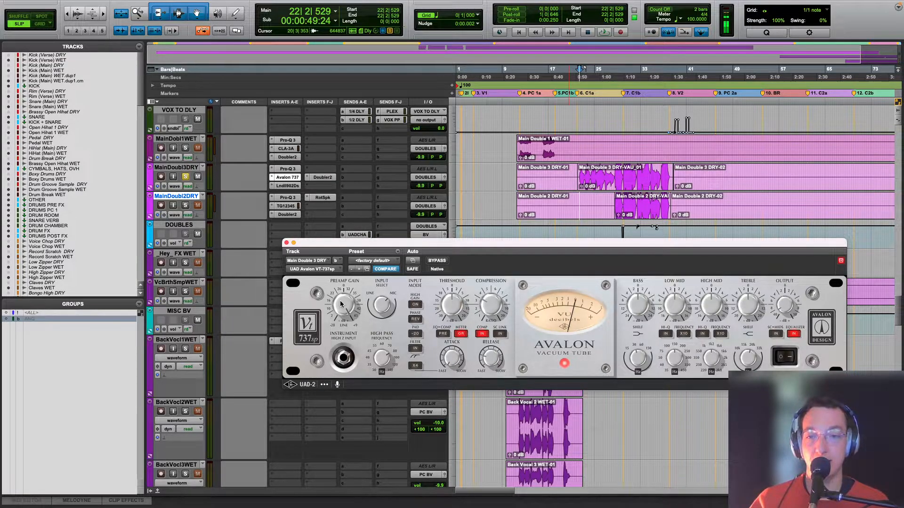
{"action": "key", "text": "space"}
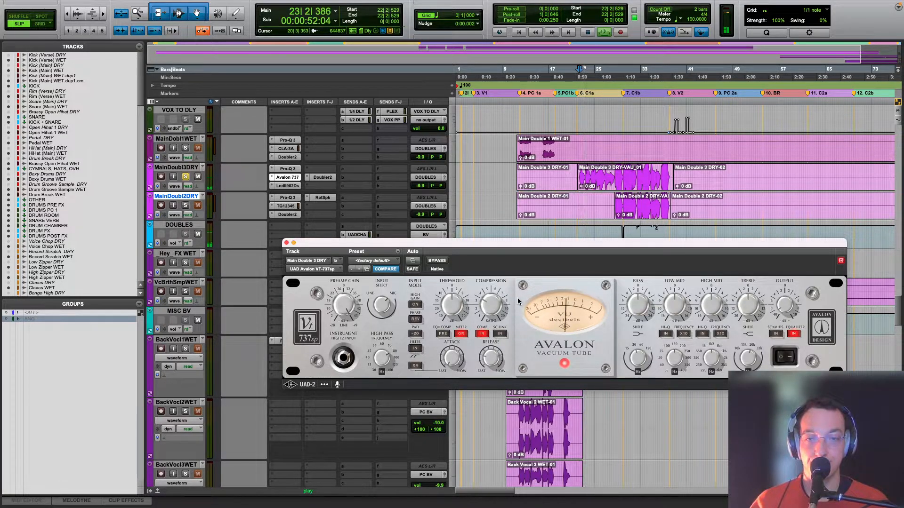
{"action": "left_click", "coordinate": [429, 260]}
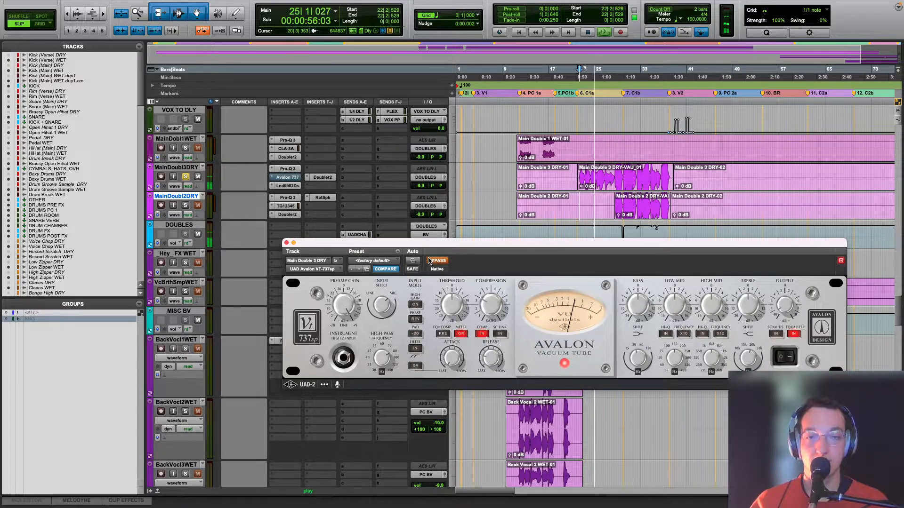
{"action": "left_click", "coordinate": [429, 261]}
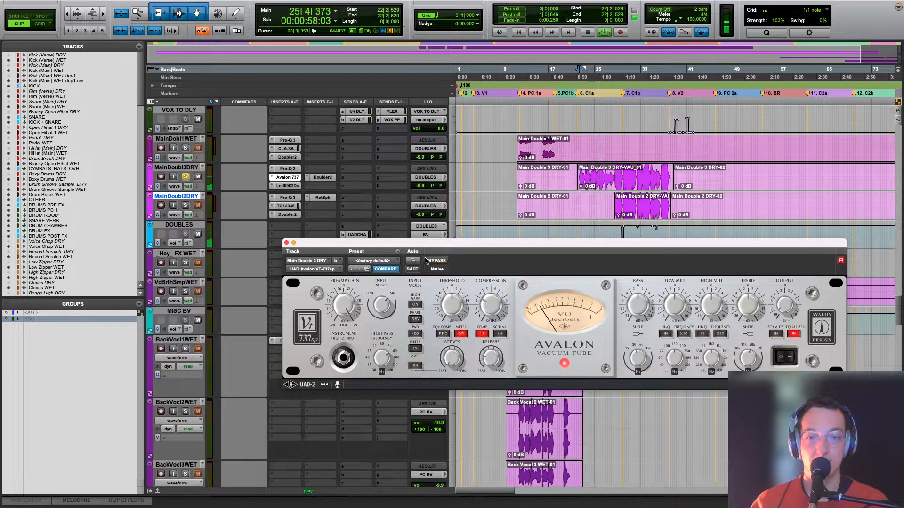
{"action": "key", "text": "space"}
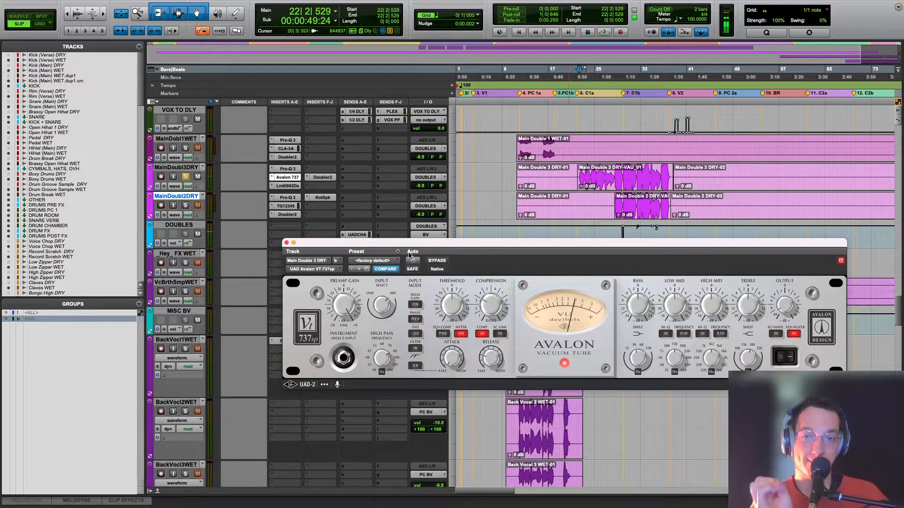
Step: Audition Main Double 3 DRY with its Lindell 902 De-esser on display, and view its Doubler2 settings before closing the plug-in window
{"action": "left_click", "coordinate": [287, 186]}
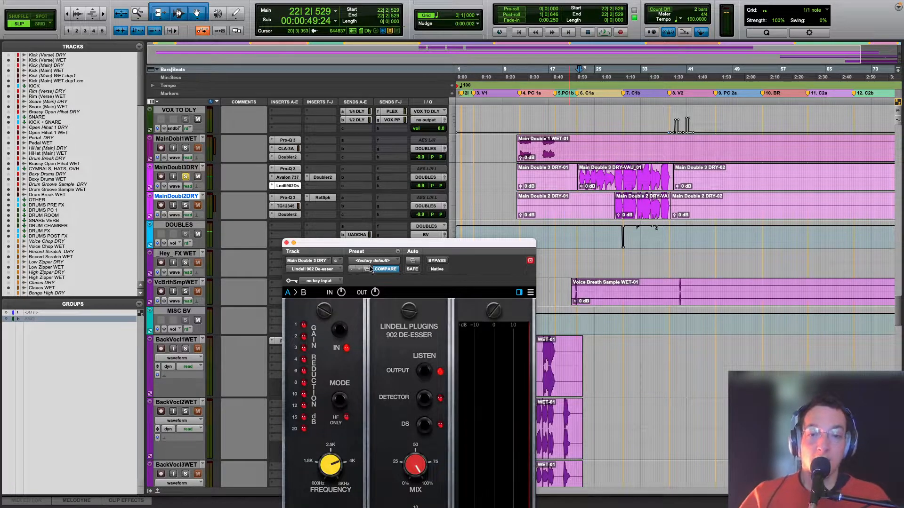
{"action": "left_click_drag", "start_coordinate": [356, 247], "coordinate": [498, 117]}
{"action": "key", "text": "space"}
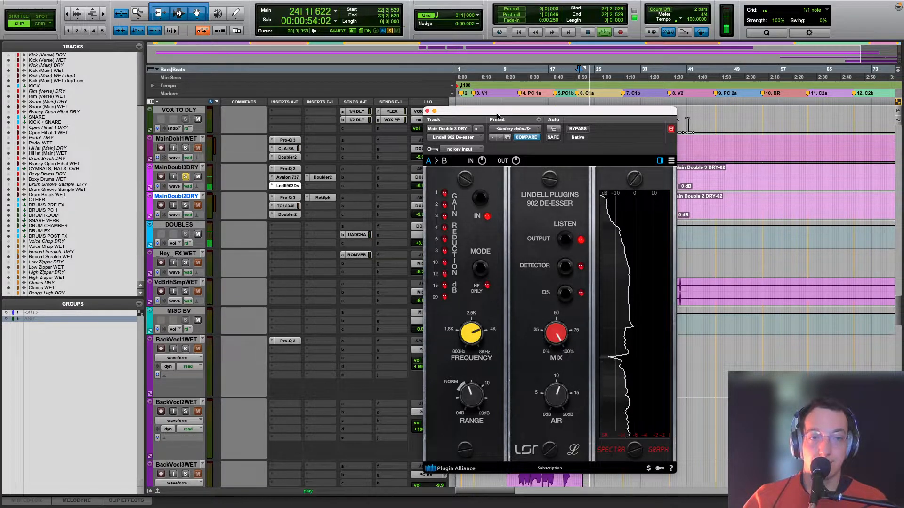
{"action": "key", "text": "space"}
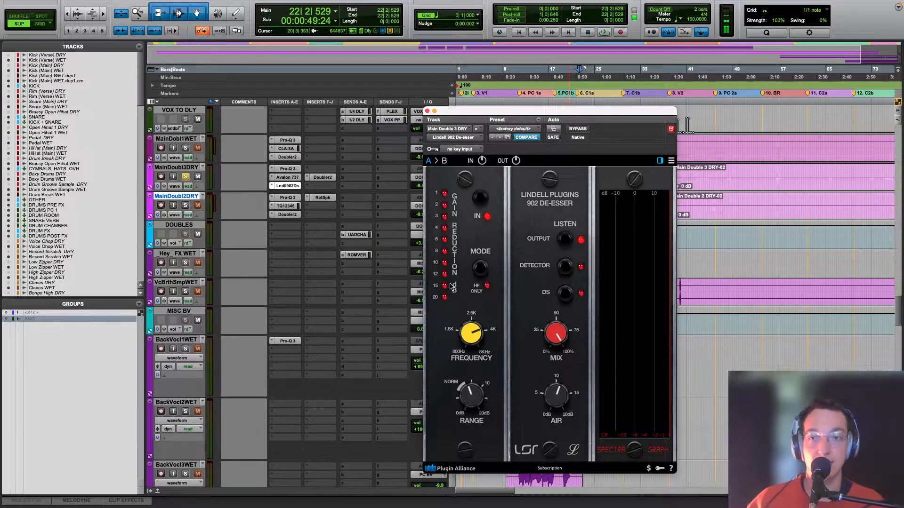
{"action": "left_click", "coordinate": [330, 177]}
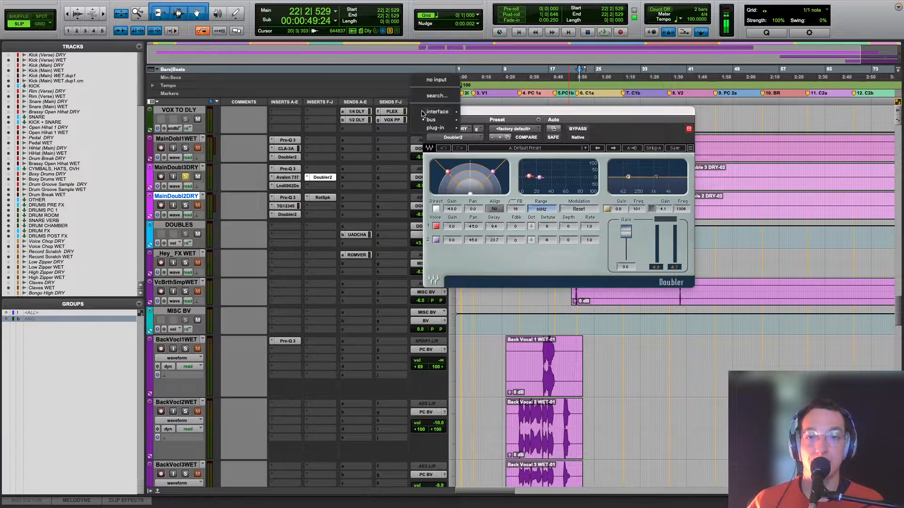
{"action": "left_click", "coordinate": [427, 112]}
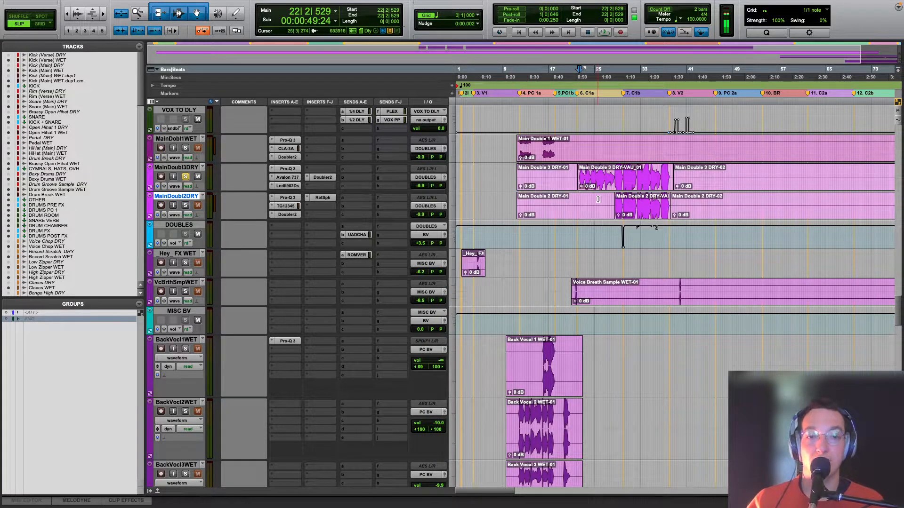
Step: Solo Main Double 2 DRY, play it from bar 28 just before chorus 1b, and inspect its Pro-Q 3 EQ curve
{"action": "left_click", "coordinate": [616, 240]}
{"action": "key", "text": "t"}
{"action": "left_click", "coordinate": [185, 205]}
{"action": "key", "text": "space"}
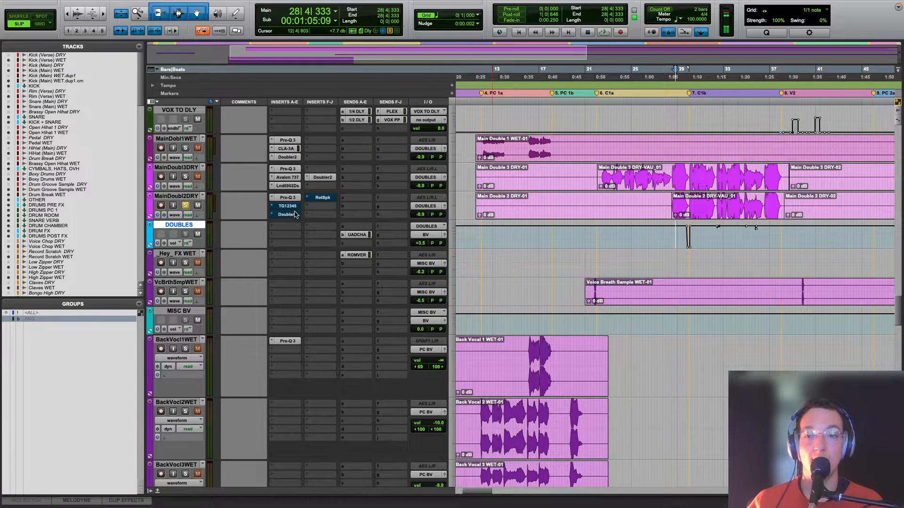
{"action": "left_click", "coordinate": [296, 199]}
{"action": "mouse_move", "coordinate": [590, 268]}
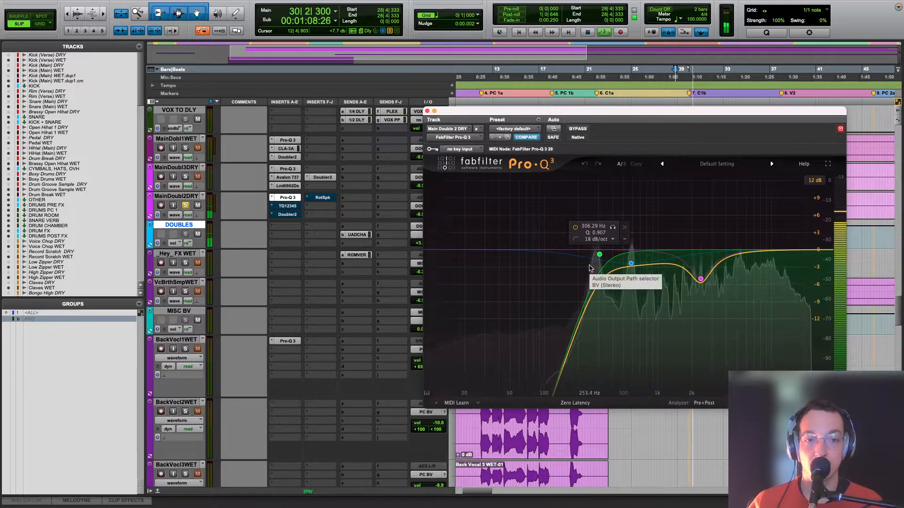
{"action": "key", "text": "space"}
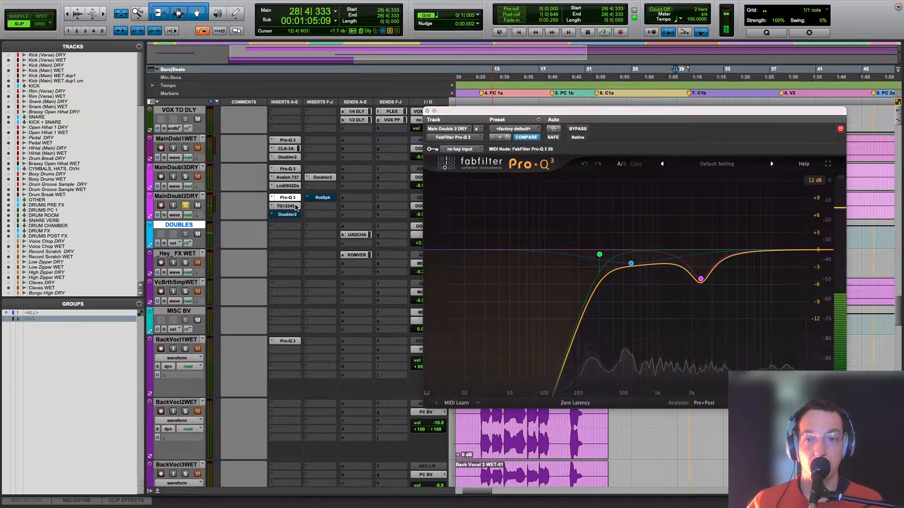
Step: Open the TG12345 on the soloed Main Double 2 DRY and audition the vocal from bar 29 at chorus 1b
{"action": "left_click", "coordinate": [298, 208]}
{"action": "key", "text": "space"}
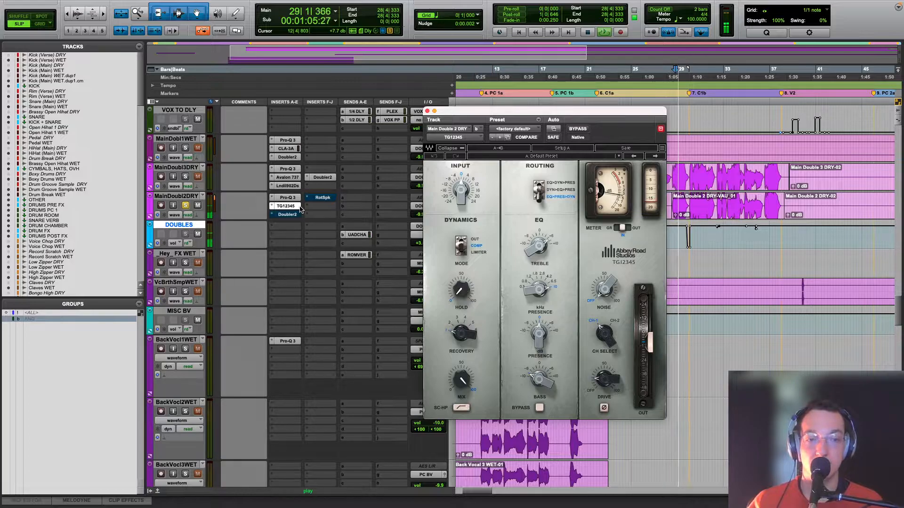
{"action": "key", "text": "space"}
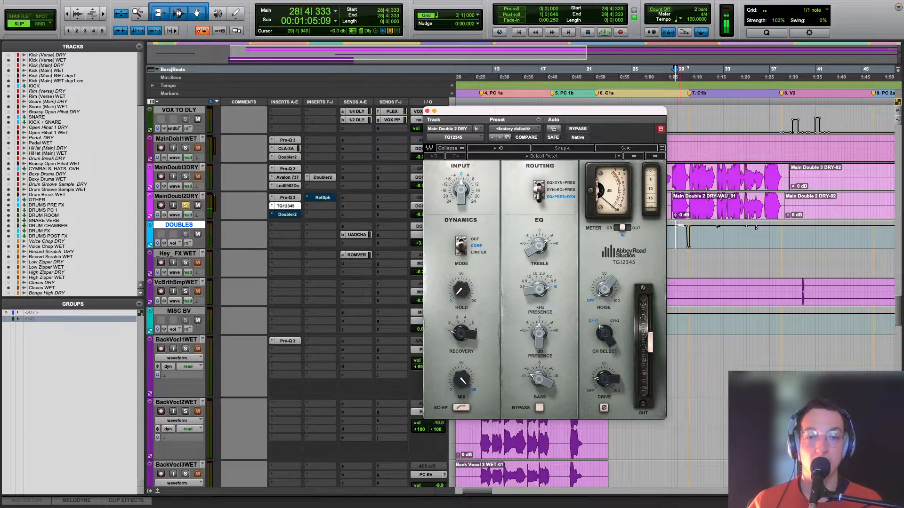
{"action": "left_click", "coordinate": [692, 267]}
{"action": "left_click", "coordinate": [688, 259]}
{"action": "key", "text": "space"}
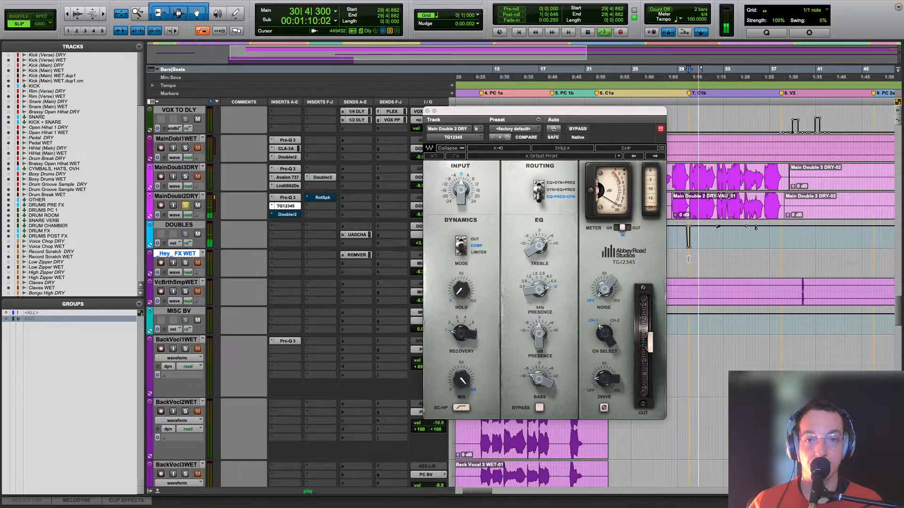
{"action": "key", "text": "space"}
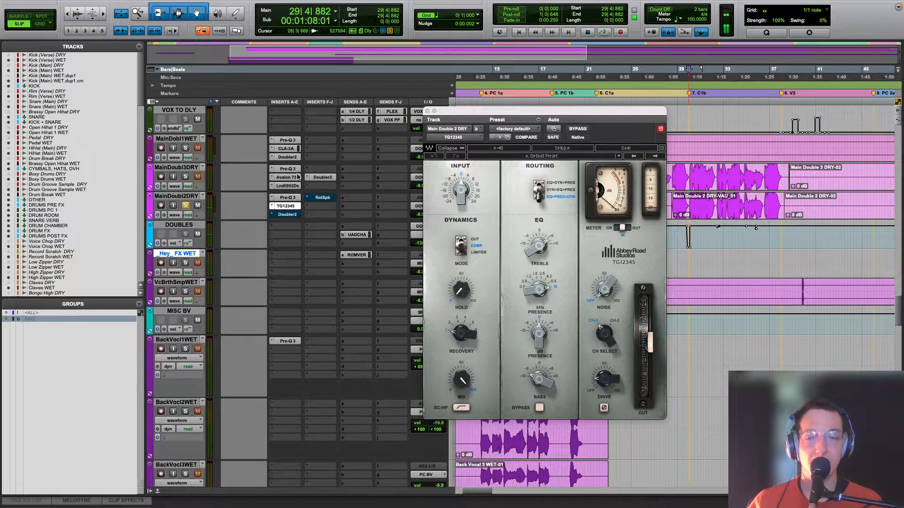
Step: Activate the bypassed Doubler2 on Main Double 2 DRY and audition it in solo from bar 29 with its settings displayed
{"action": "scroll", "coordinate": [292, 208], "scroll_direction": "down", "scroll_amount": 1}
{"action": "left_click", "coordinate": [288, 187]}
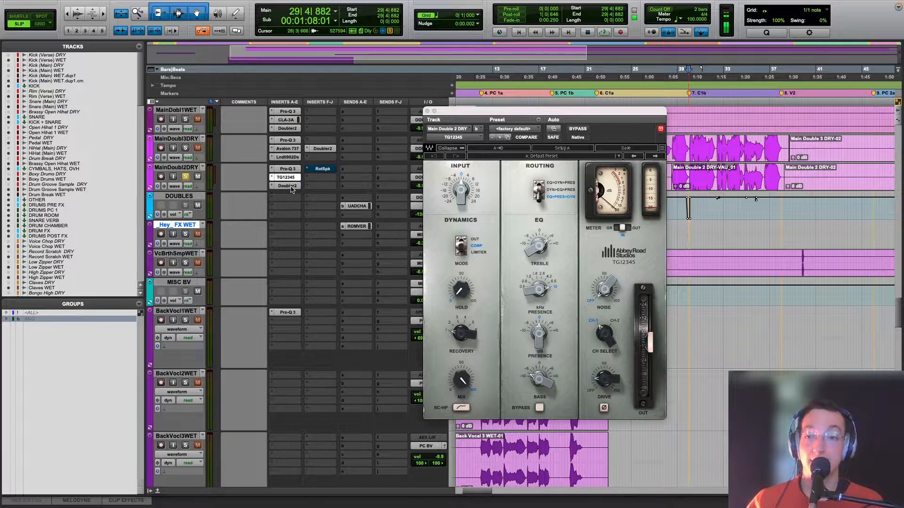
{"action": "scroll", "coordinate": [291, 190], "scroll_direction": "down", "scroll_amount": 1}
{"action": "key", "text": "space"}
{"action": "scroll", "coordinate": [310, 212], "scroll_direction": "up", "scroll_amount": 3}
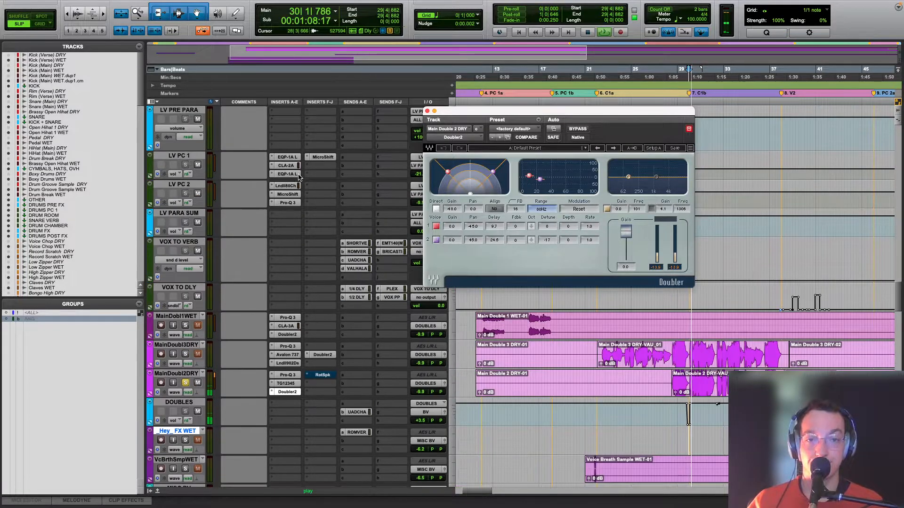
{"action": "key", "text": "space"}
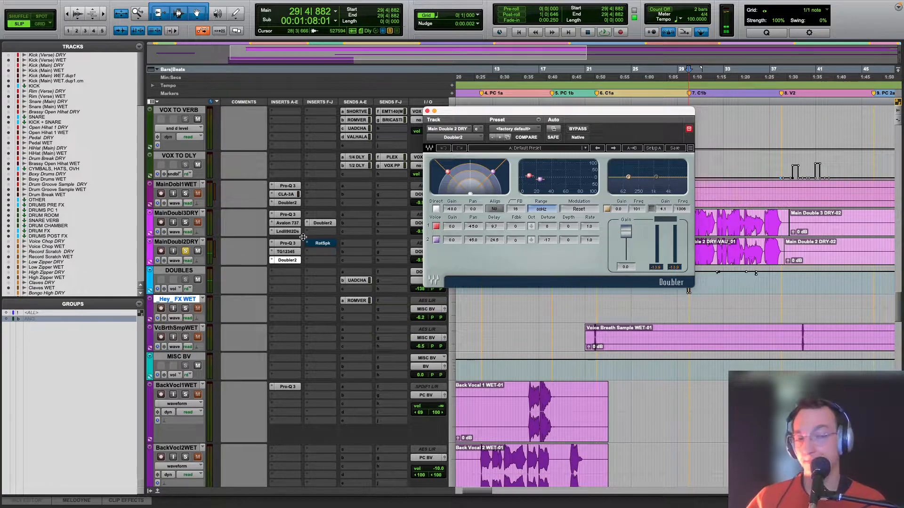
Step: Activate the bypassed Roto Speaker on Main Double 2 DRY and audition its effect in solo from bar 29
{"action": "left_click_drag", "start_coordinate": [482, 104], "coordinate": [543, 300]}
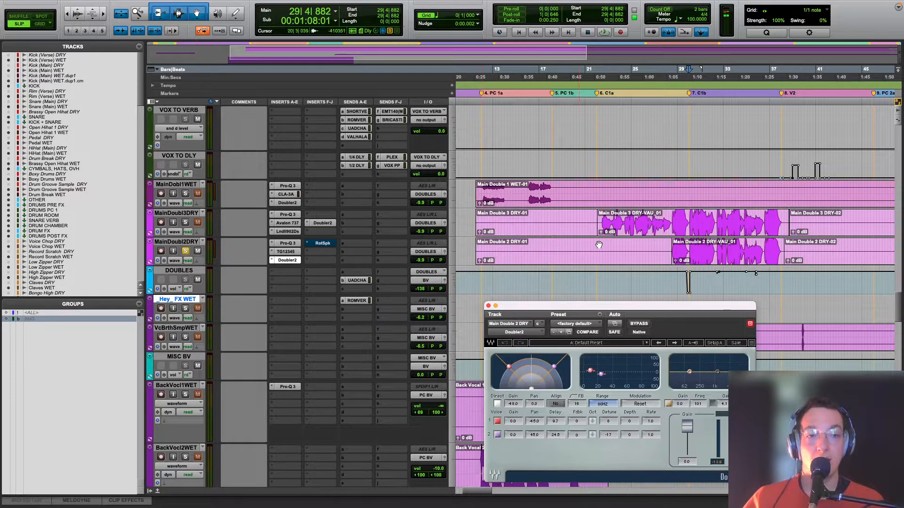
{"action": "scroll", "coordinate": [611, 241], "scroll_direction": "right", "scroll_amount": 1}
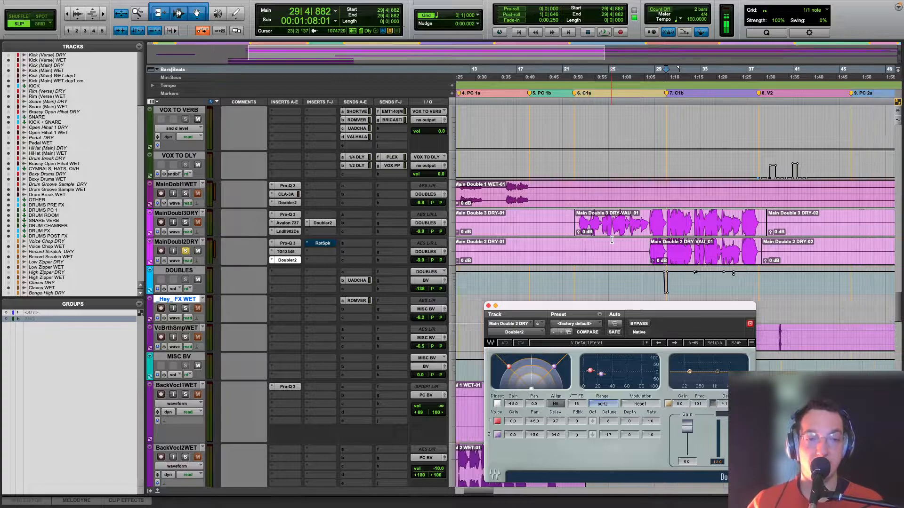
{"action": "scroll", "coordinate": [610, 240], "scroll_direction": "down", "scroll_amount": 3}
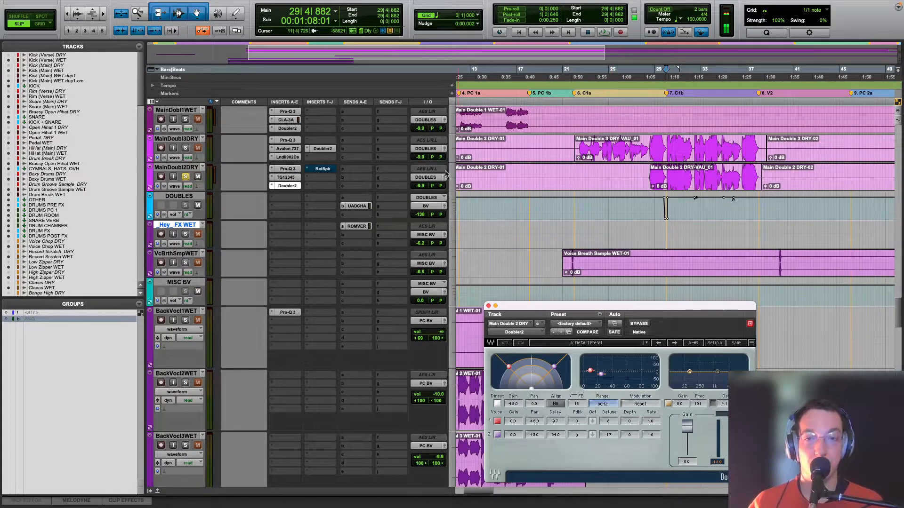
{"action": "left_click", "coordinate": [323, 168]}
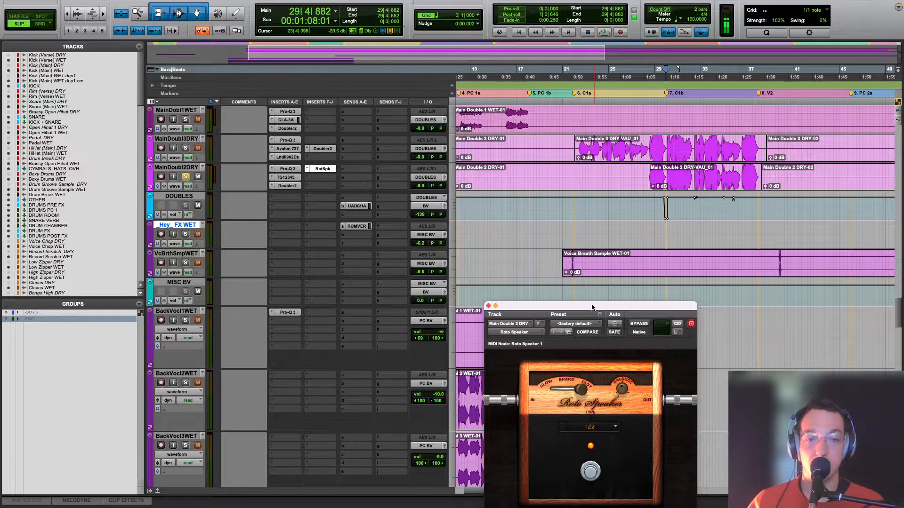
{"action": "left_click_drag", "start_coordinate": [591, 307], "coordinate": [501, 148]}
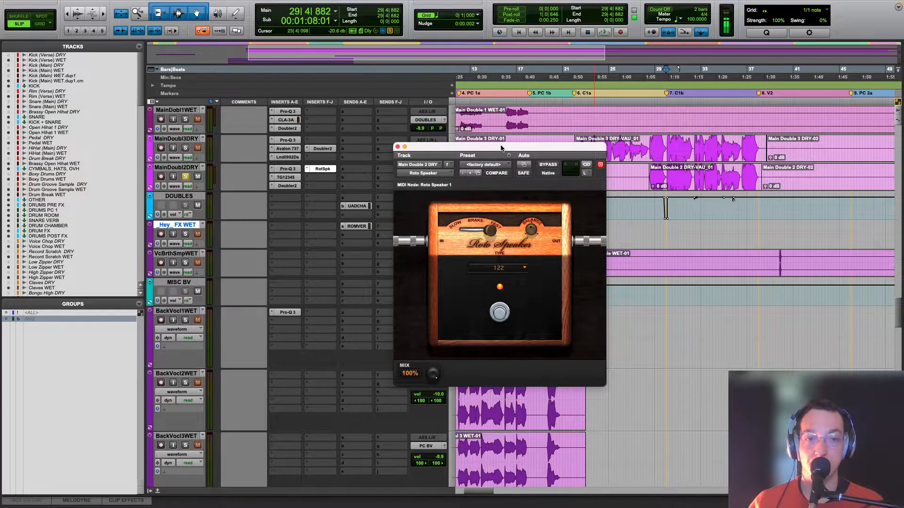
{"action": "key", "text": "space"}
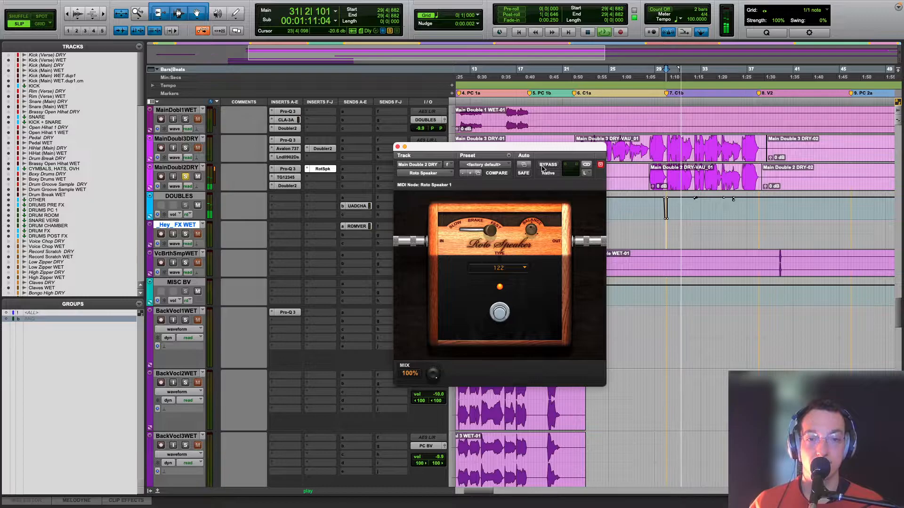
{"action": "key", "text": "space"}
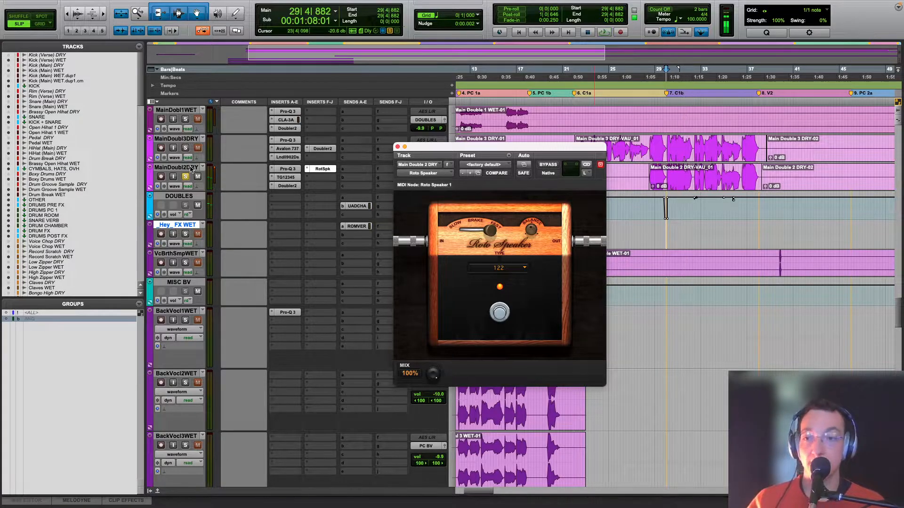
Step: Unsolo Main Double 2 DRY, play the vocal doubles together from bar 29, and close the Roto Speaker window
{"action": "left_click", "coordinate": [186, 176]}
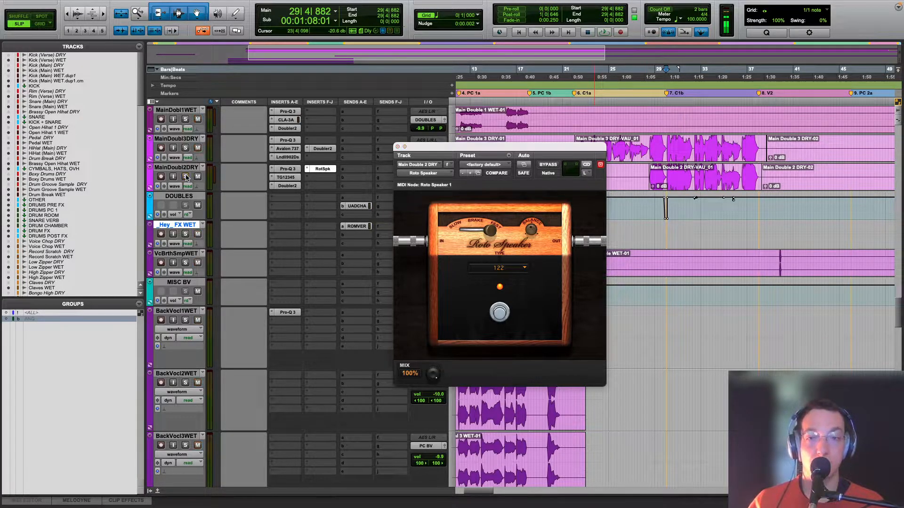
{"action": "key", "text": "space"}
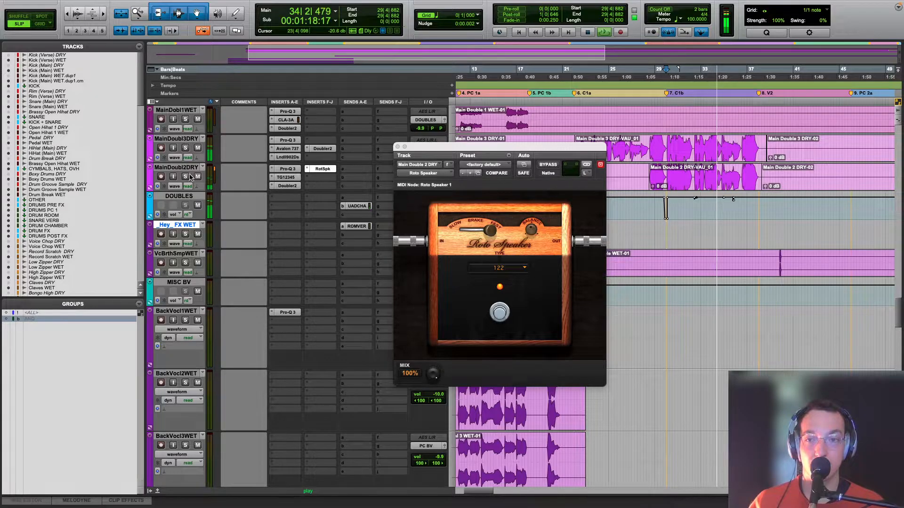
{"action": "key", "text": "space"}
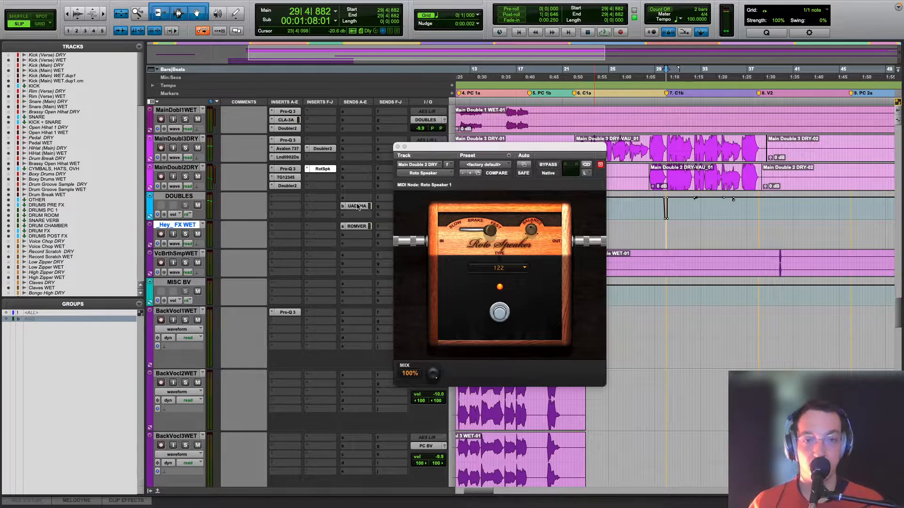
{"action": "left_click", "coordinate": [397, 147]}
Step: Check the UAD chamber send on the DOUBLES bus, then close the send window and show more of the song
{"action": "left_click", "coordinate": [356, 206]}
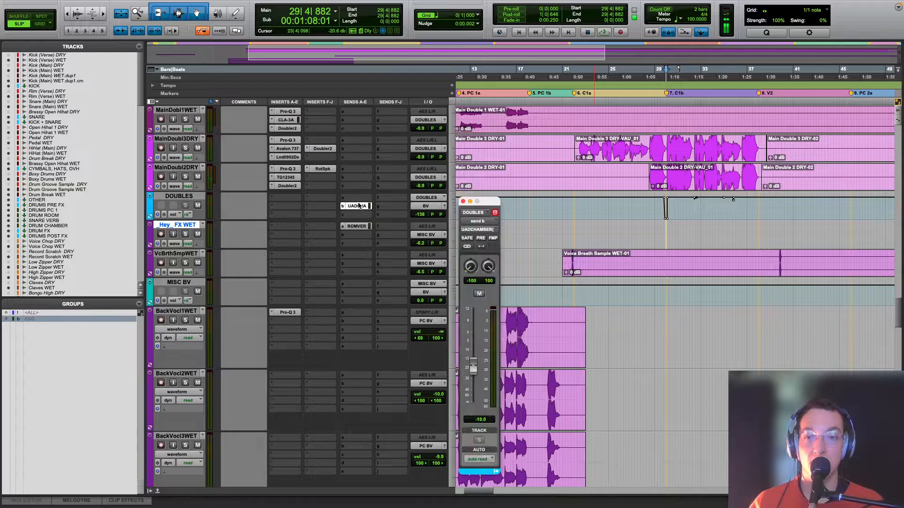
{"action": "scroll", "coordinate": [388, 233], "scroll_direction": "up", "scroll_amount": 5}
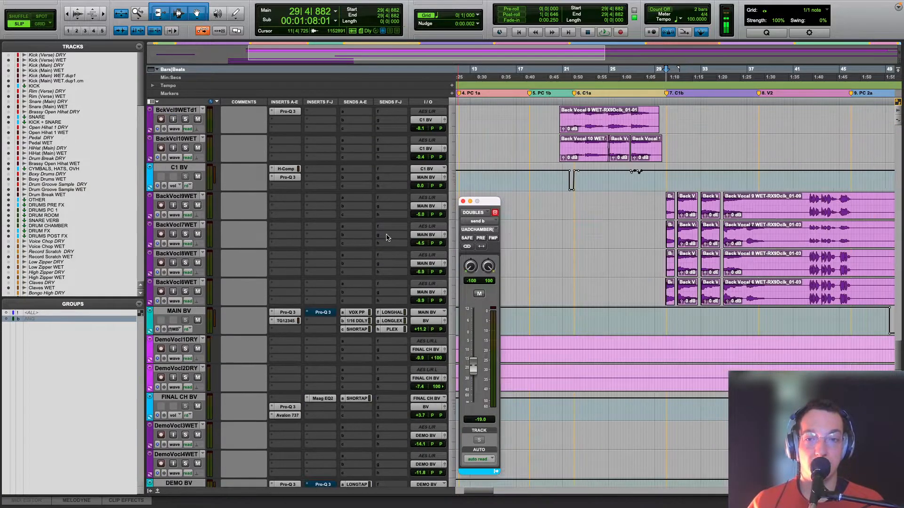
{"action": "scroll", "coordinate": [387, 239], "scroll_direction": "down", "scroll_amount": 3}
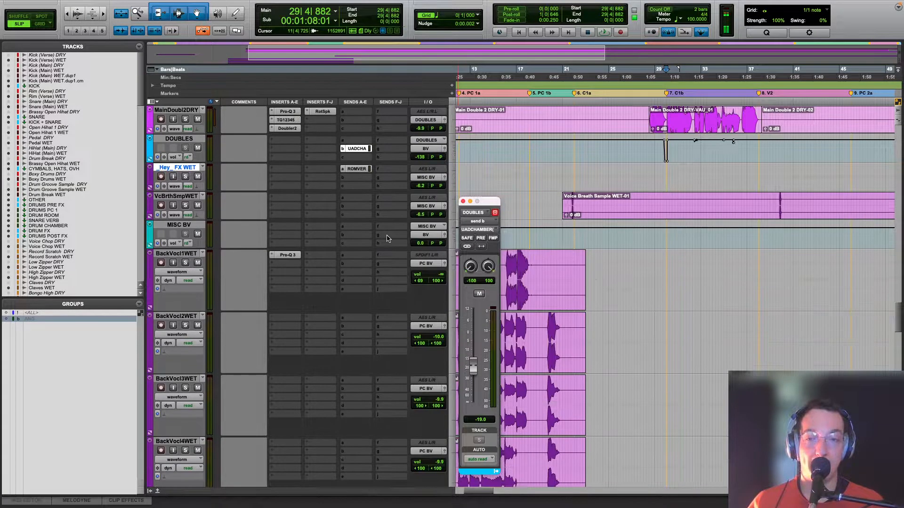
{"action": "key", "text": "r"}
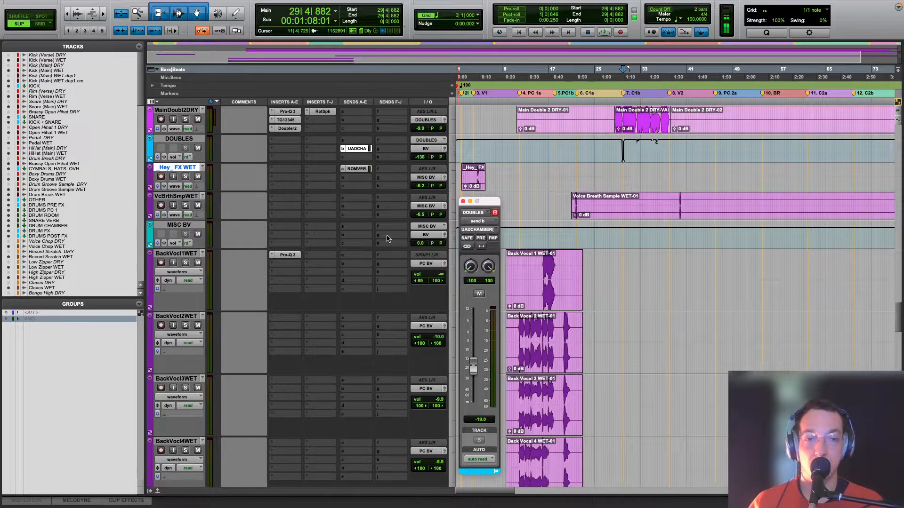
{"action": "left_click", "coordinate": [463, 202]}
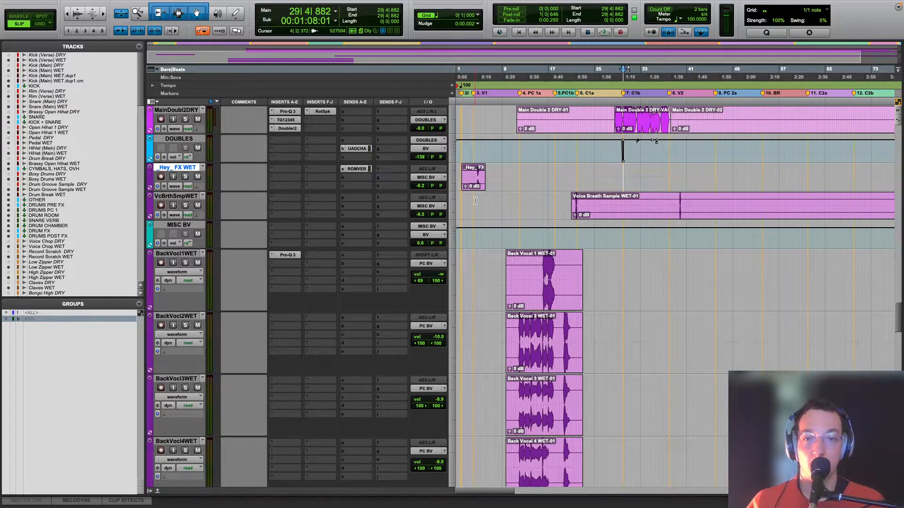
Step: Solo the _Hey_ FX WET track and play its vocal effect from bar 4 in the intro section
{"action": "left_click", "coordinate": [476, 207]}
{"action": "left_click", "coordinate": [185, 177]}
{"action": "key", "text": "t"}
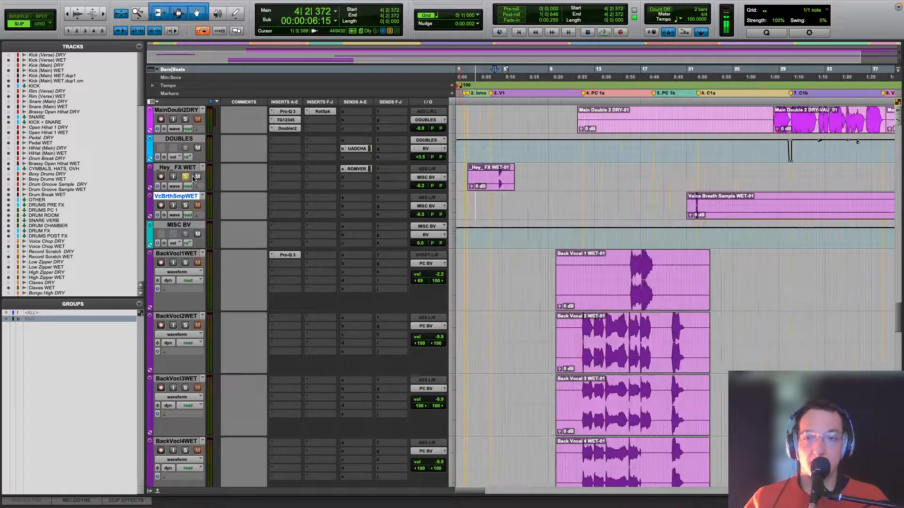
{"action": "key", "text": "space"}
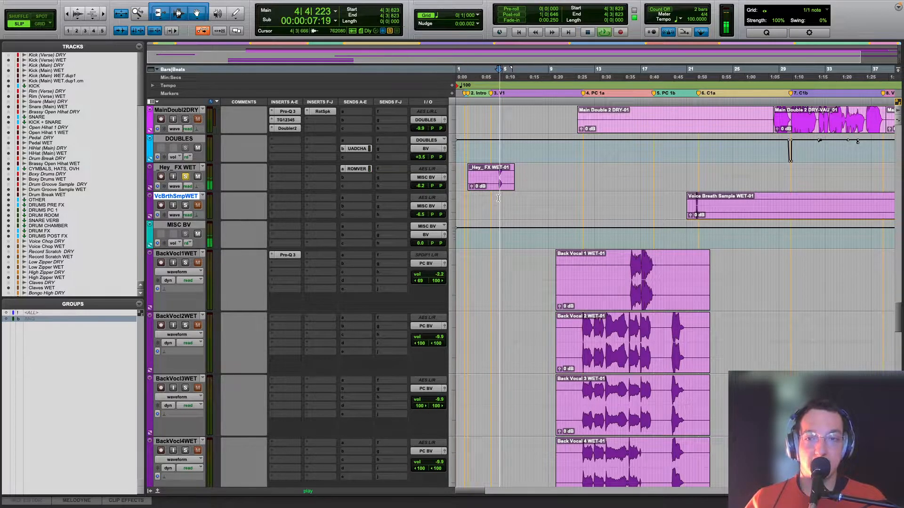
{"action": "key", "text": "space"}
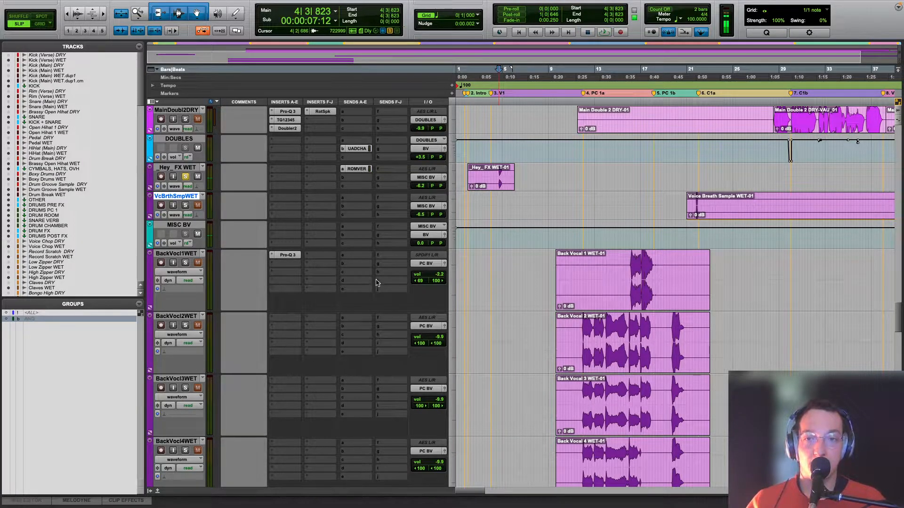
Step: Open ValhallaRoom on the ROOM VERB track and compare the soloed _Hey_ FX vocal with the reverb active and muted
{"action": "scroll", "coordinate": [376, 282], "scroll_direction": "down", "scroll_amount": 15}
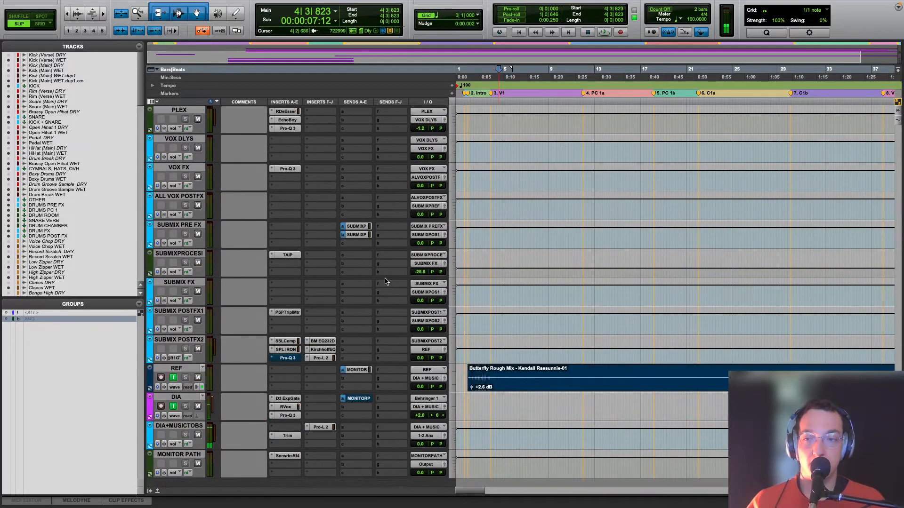
{"action": "scroll", "coordinate": [385, 281], "scroll_direction": "up", "scroll_amount": 5}
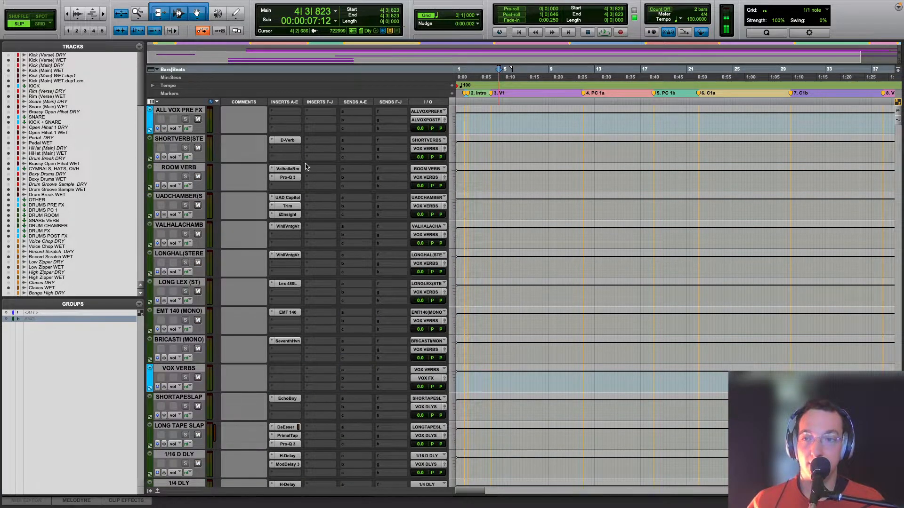
{"action": "left_click", "coordinate": [295, 170]}
{"action": "key", "text": "space"}
{"action": "key", "text": "space"}
{"action": "left_click", "coordinate": [196, 177]}
{"action": "key", "text": "space"}
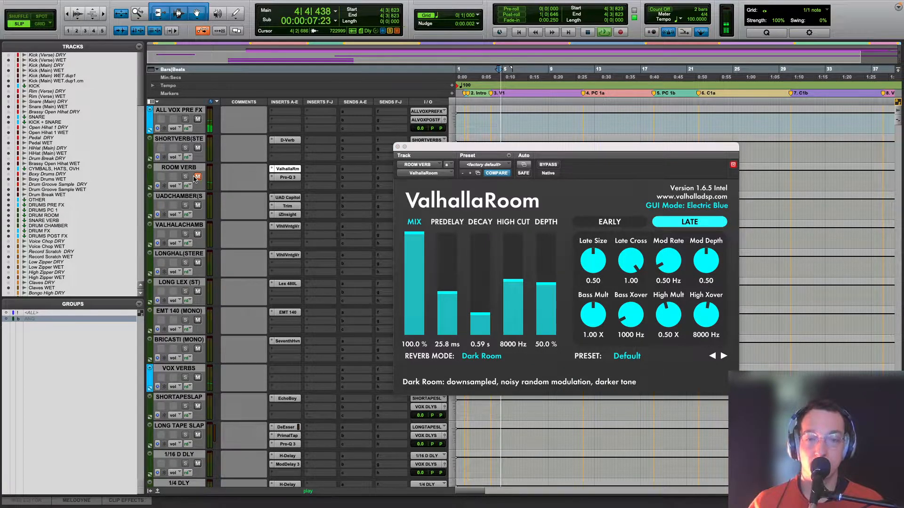
{"action": "key", "text": "space"}
{"action": "key", "text": "space"}
{"action": "key", "text": "space"}
{"action": "left_click", "coordinate": [397, 147]}
Step: Solo the Voice Breath Sample WET track and play its breath sound from bar 21, just before chorus 1a
{"action": "scroll", "coordinate": [422, 212], "scroll_direction": "up", "scroll_amount": 4}
{"action": "scroll", "coordinate": [422, 213], "scroll_direction": "up", "scroll_amount": 10}
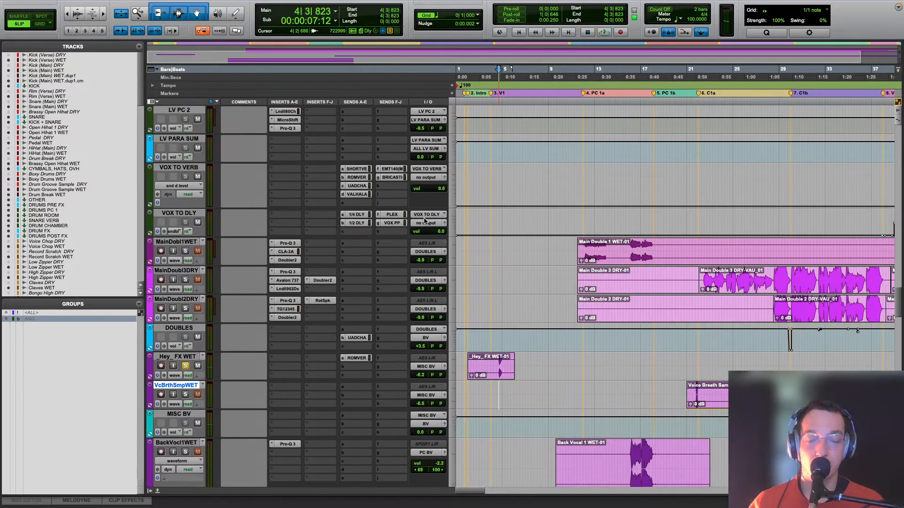
{"action": "key", "text": "r"}
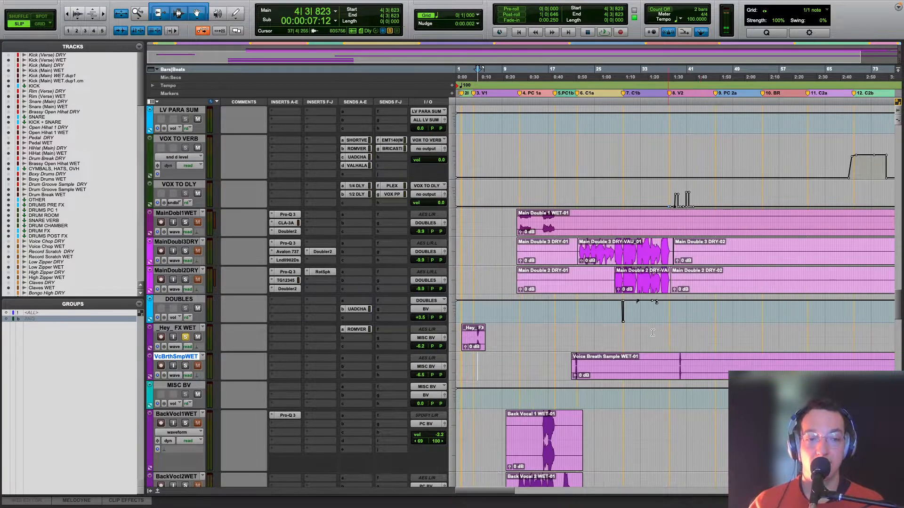
{"action": "left_click", "coordinate": [574, 335]}
{"action": "key", "text": "t"}
{"action": "key", "text": "t"}
{"action": "left_click", "coordinate": [186, 365]}
{"action": "key", "text": "space"}
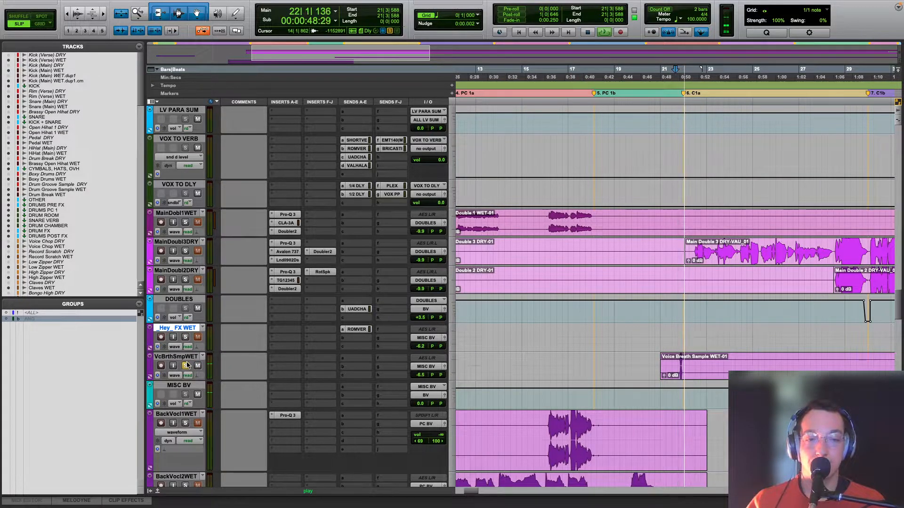
{"action": "key", "text": "space"}
Step: Return to the _Hey_ FX WET clip, solo its track, and play it again from bar 4
{"action": "key", "text": "r"}
{"action": "key", "text": "r"}
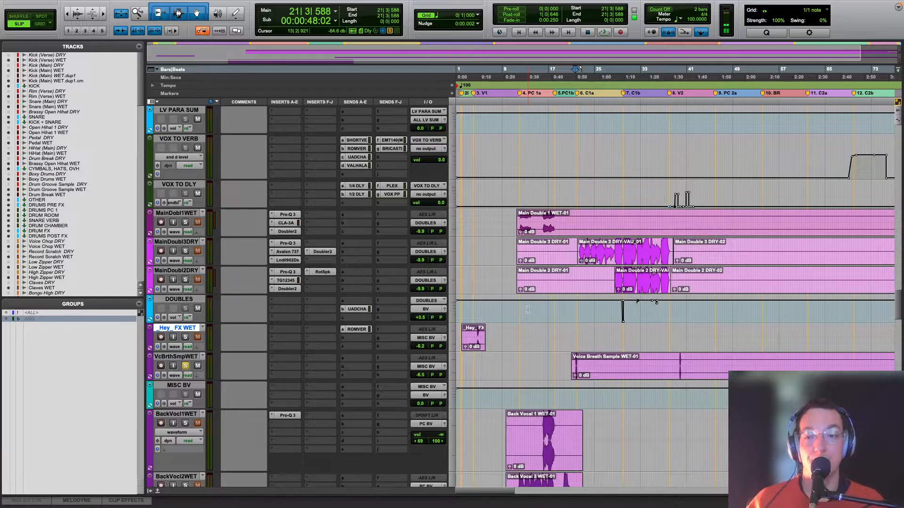
{"action": "scroll", "coordinate": [621, 325], "scroll_direction": "down", "scroll_amount": 6}
{"action": "scroll", "coordinate": [621, 325], "scroll_direction": "up", "scroll_amount": 6}
{"action": "key", "text": "t"}
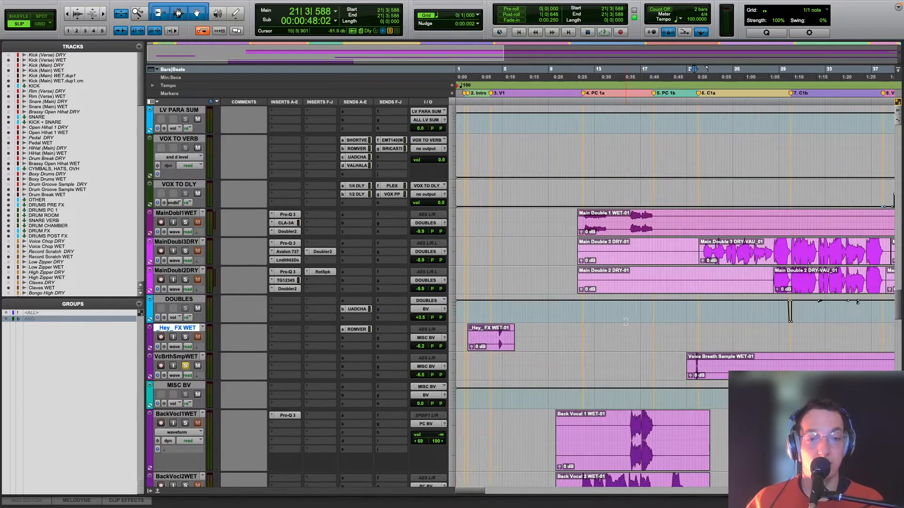
{"action": "left_click", "coordinate": [498, 355]}
{"action": "left_click", "coordinate": [186, 337]}
{"action": "key", "text": "space"}
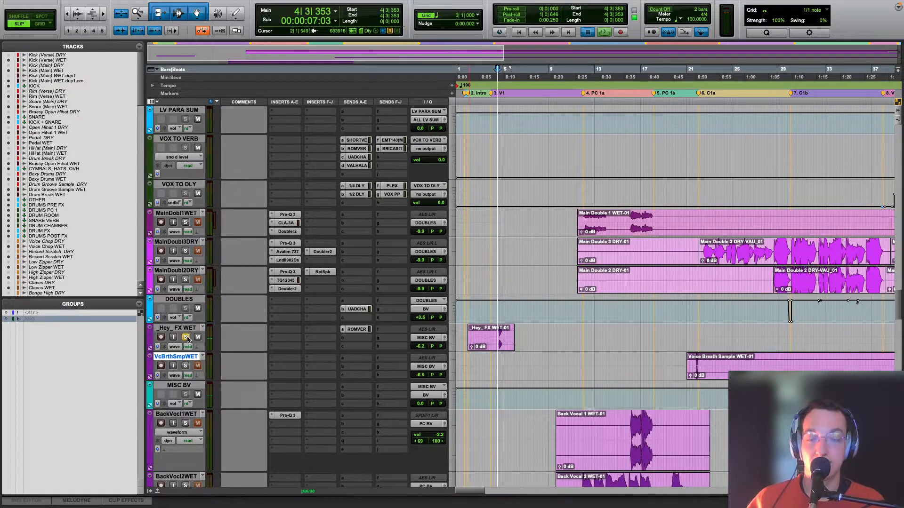
{"action": "key", "text": "space"}
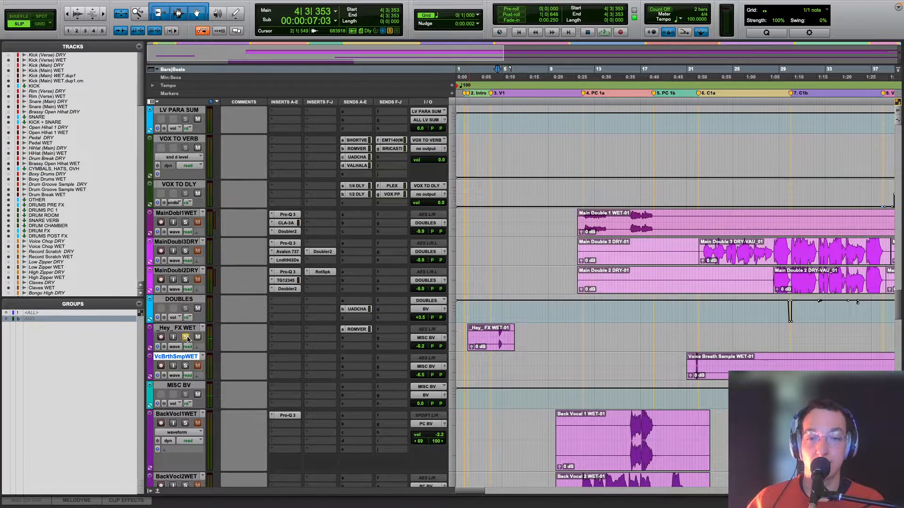
Step: Play the soloed _Hey_ FX vocal from bar 4 with its ROOM VERB send muted
{"action": "key", "text": "space"}
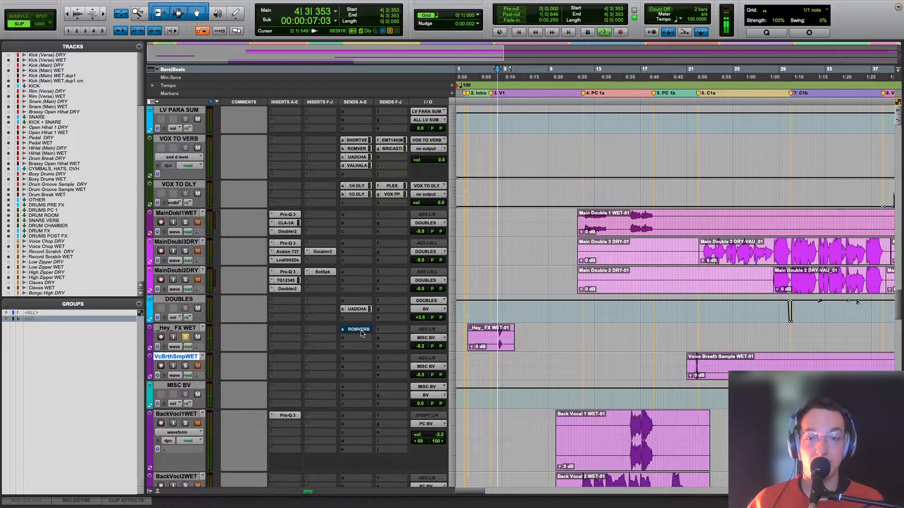
{"action": "key", "text": "space"}
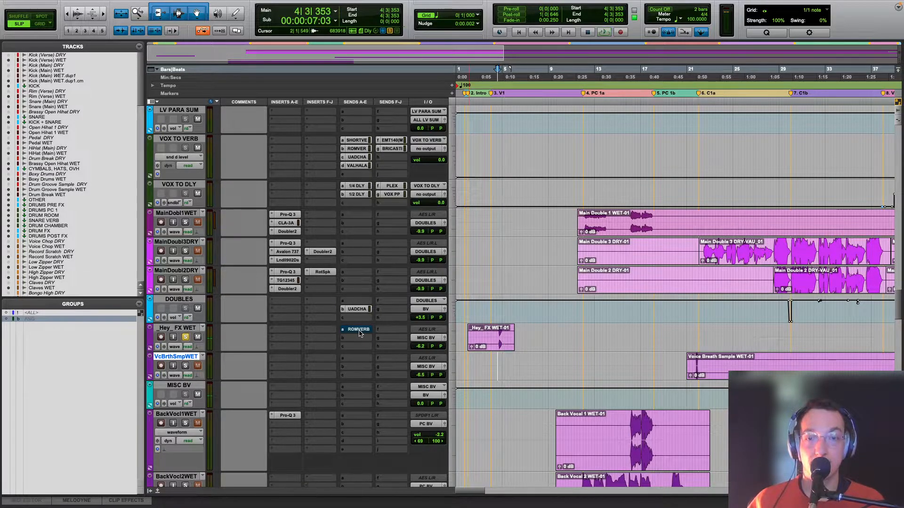
Step: Zoom out the timeline to show more of the song and give the doubles and backing vocal tracks one uniform, reduced height
{"action": "key", "text": "r"}
{"action": "key", "text": "r"}
{"action": "scroll", "coordinate": [653, 354], "scroll_direction": "down", "scroll_amount": 5}
{"action": "key", "text": "t"}
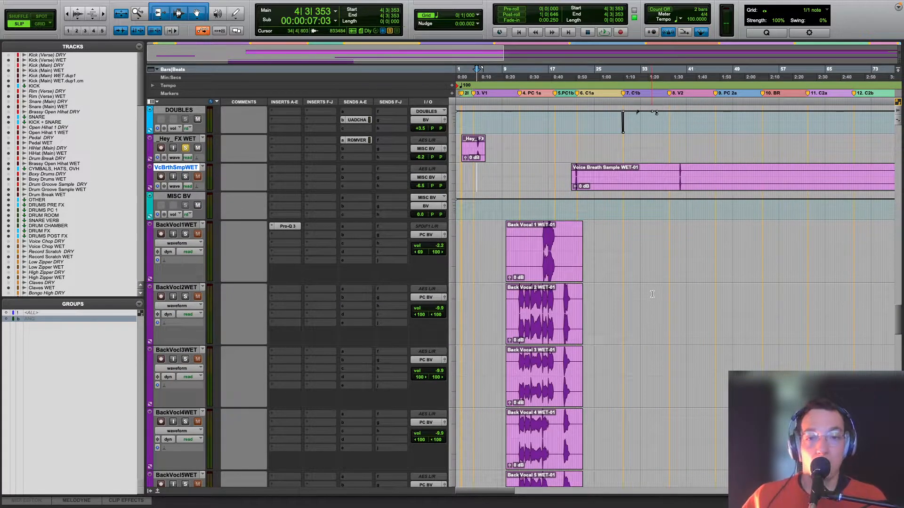
{"action": "key", "text": "r"}
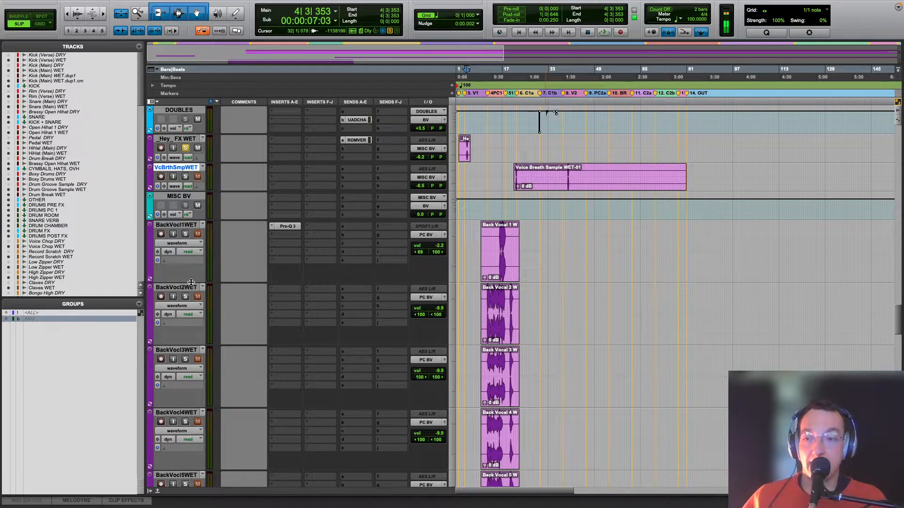
{"action": "left_click_drag", "start_coordinate": [191, 283], "coordinate": [193, 275], "text": "alt"}
{"action": "key", "text": "t"}
{"action": "scroll", "coordinate": [193, 277], "scroll_direction": "up", "scroll_amount": 9}
{"action": "scroll", "coordinate": [197, 273], "scroll_direction": "down", "scroll_amount": 8}
{"action": "left_click_drag", "start_coordinate": [193, 270], "coordinate": [194, 253], "text": "alt"}
{"action": "scroll", "coordinate": [215, 247], "scroll_direction": "up", "scroll_amount": 9}
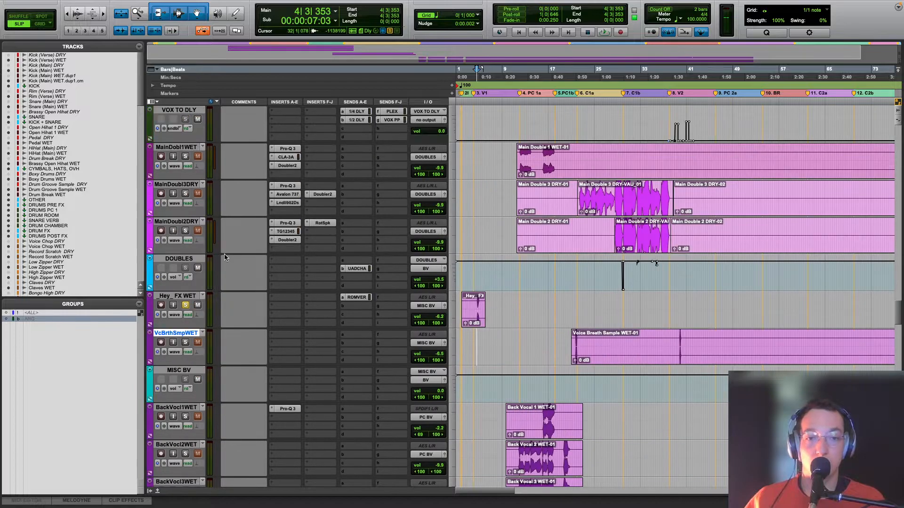
{"action": "scroll", "coordinate": [215, 247], "scroll_direction": "down", "scroll_amount": 6}
Step: Solo backing vocal tracks BackVocl1WET through BackVocl5WET and place the playback cursor at the start of pre-chorus 1a
{"action": "left_click", "coordinate": [174, 186]}
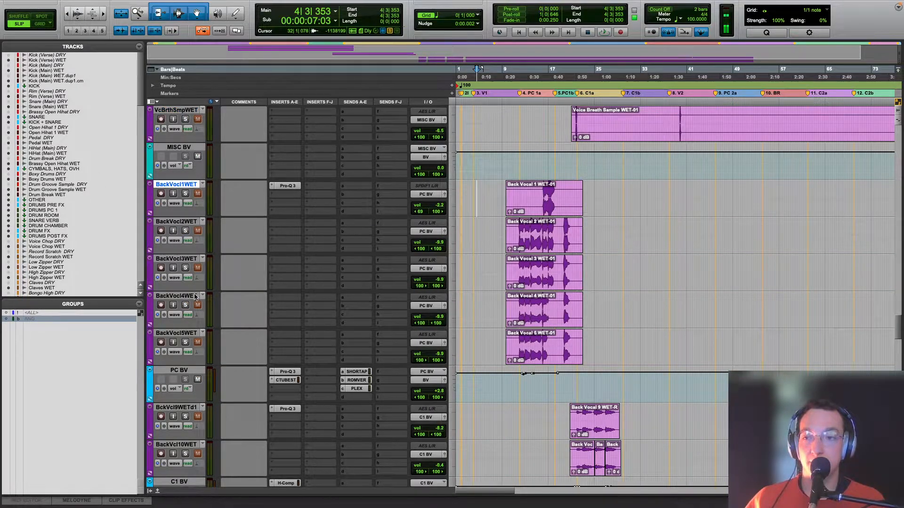
{"action": "left_click", "coordinate": [176, 333], "text": "shift"}
{"action": "left_click", "coordinate": [186, 342], "text": "alt+shift"}
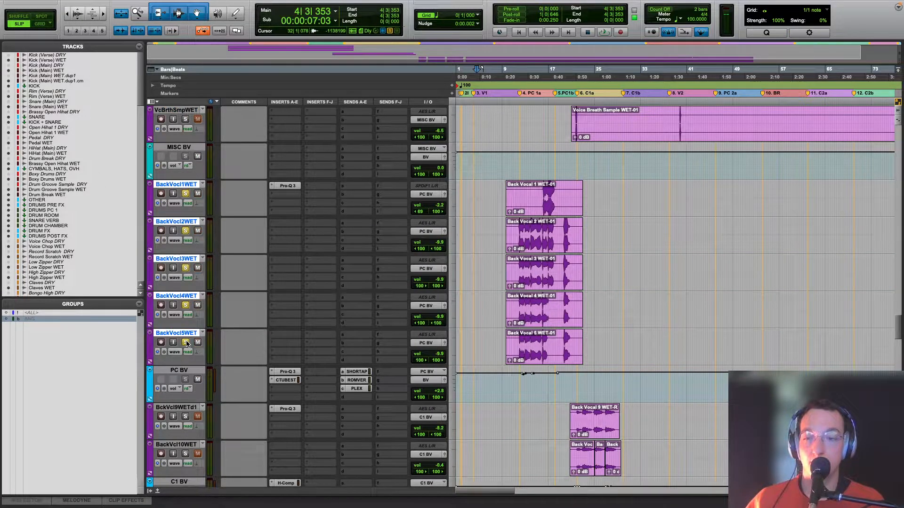
{"action": "left_click", "coordinate": [520, 390]}
{"action": "key", "text": "space"}
{"action": "left_click", "coordinate": [518, 390]}
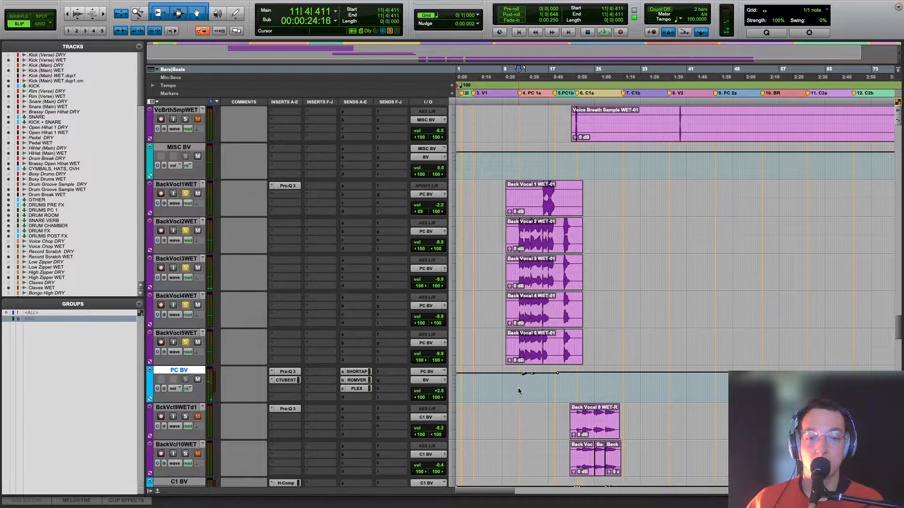
Step: Open the Pro-Q 3 on PC BV and audition its 4514.7 Hz band in isolation during playback
{"action": "left_click", "coordinate": [287, 372]}
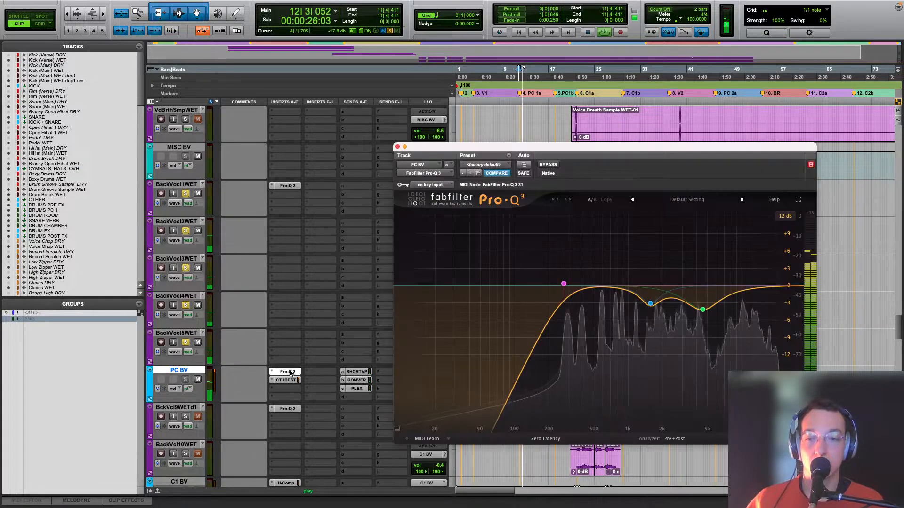
{"action": "key", "text": "space"}
{"action": "left_click", "coordinate": [715, 324]}
{"action": "key", "text": "space"}
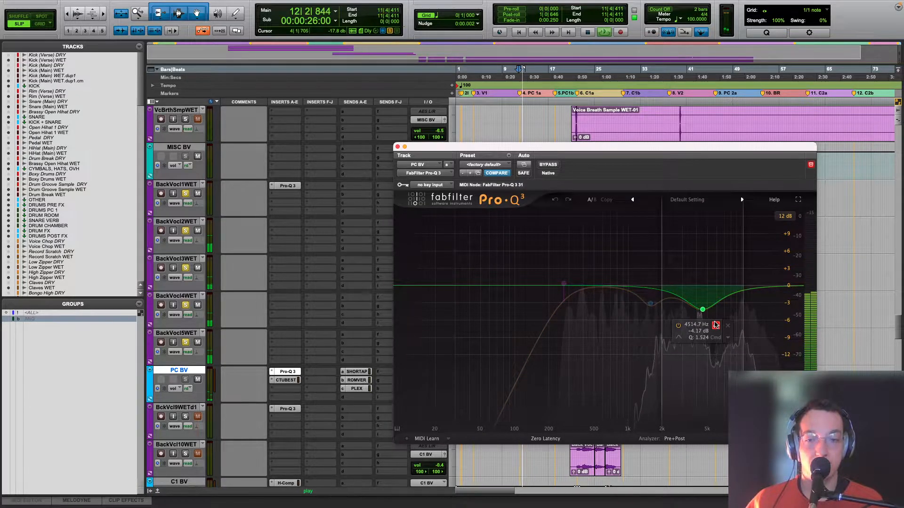
{"action": "left_click", "coordinate": [715, 325]}
{"action": "key", "text": "space"}
Step: Open PC BV's Comp TUBE-STA compressor, show its advanced side-chain controls, and play the backing vocals through it
{"action": "left_click", "coordinate": [274, 380]}
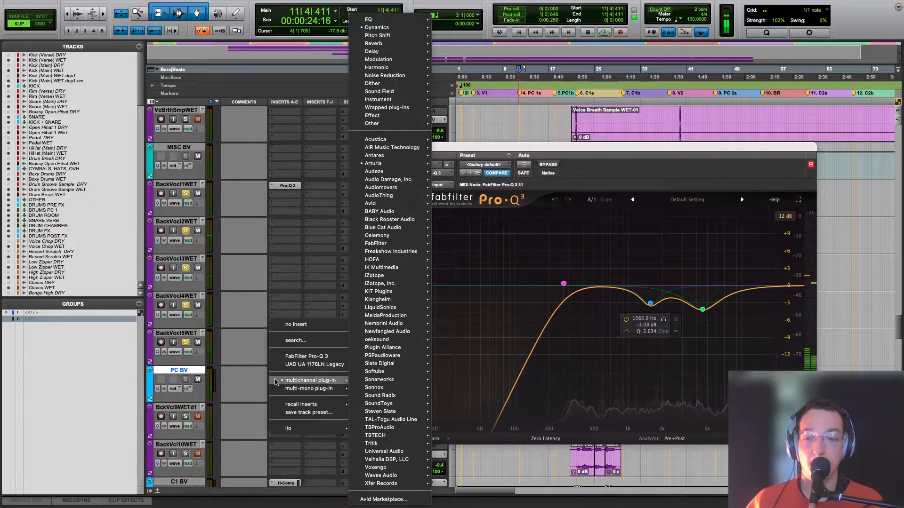
{"action": "left_click", "coordinate": [360, 379]}
{"action": "left_click", "coordinate": [286, 380]}
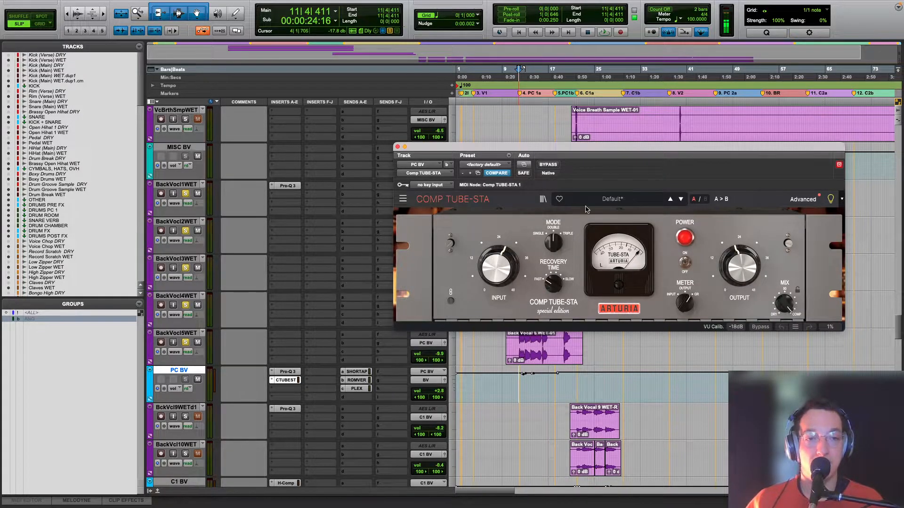
{"action": "left_click", "coordinate": [795, 202]}
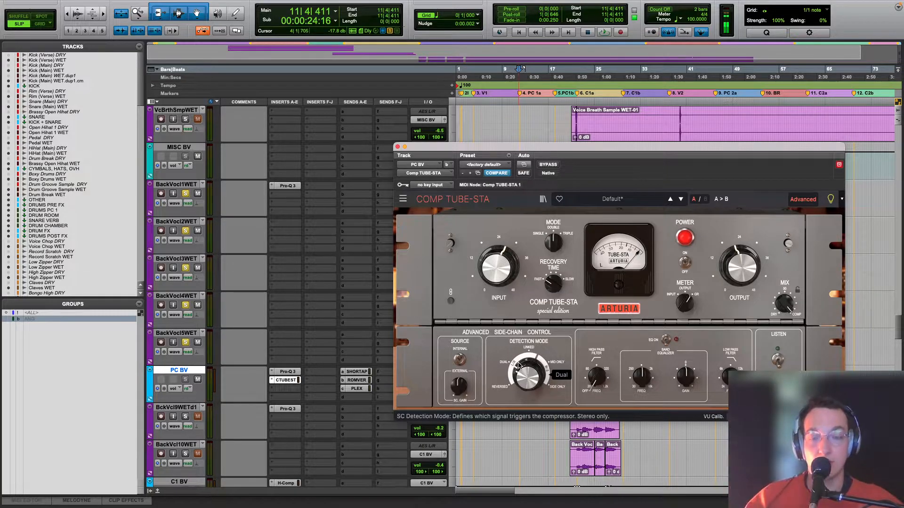
{"action": "key", "text": "space"}
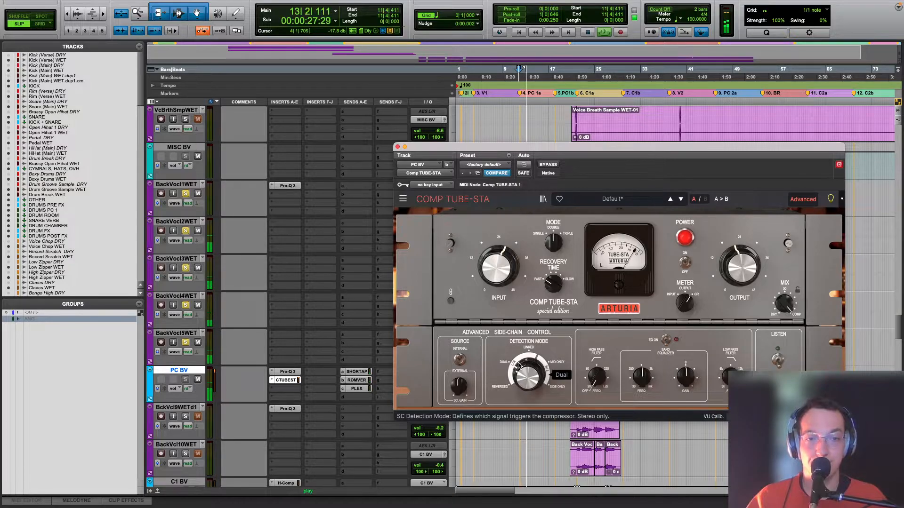
{"action": "key", "text": "space"}
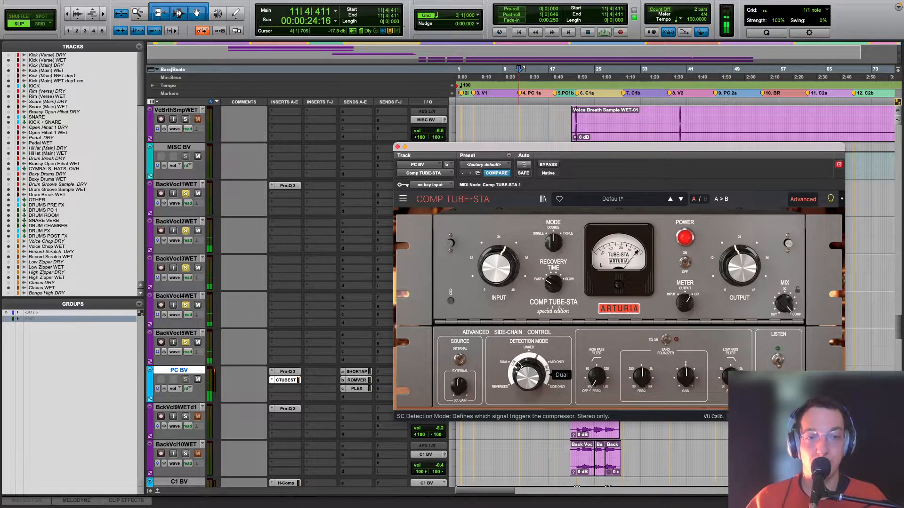
{"action": "left_click", "coordinate": [397, 146]}
Step: Open PC BV's short tape slap send and the EchoBoy on the SHORT TAPE SLAP return, and play the backing vocals
{"action": "scroll", "coordinate": [400, 297], "scroll_direction": "down", "scroll_amount": 4}
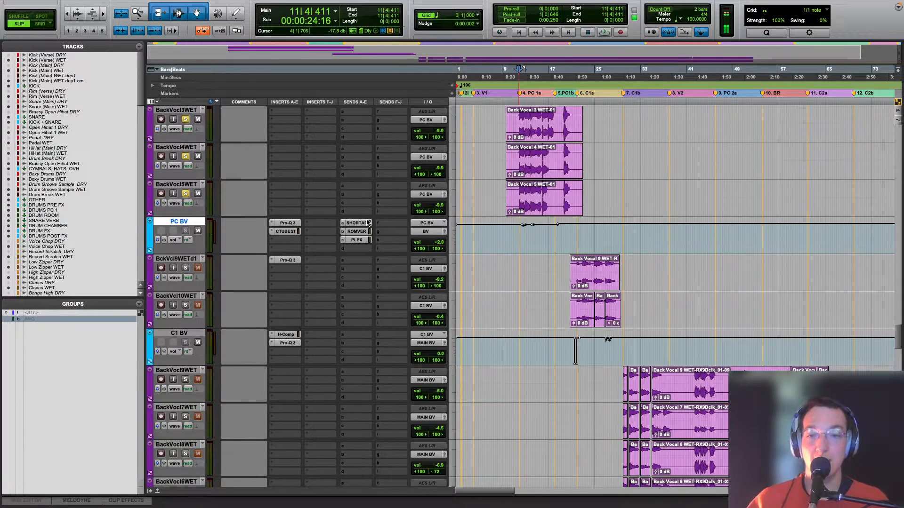
{"action": "left_click", "coordinate": [366, 222]}
{"action": "scroll", "coordinate": [331, 289], "scroll_direction": "down", "scroll_amount": 10}
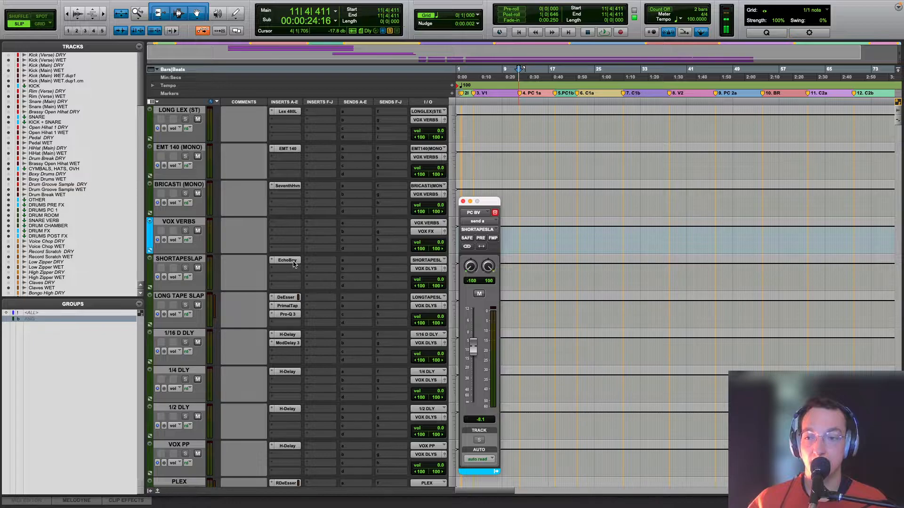
{"action": "left_click", "coordinate": [293, 264]}
{"action": "key", "text": "space"}
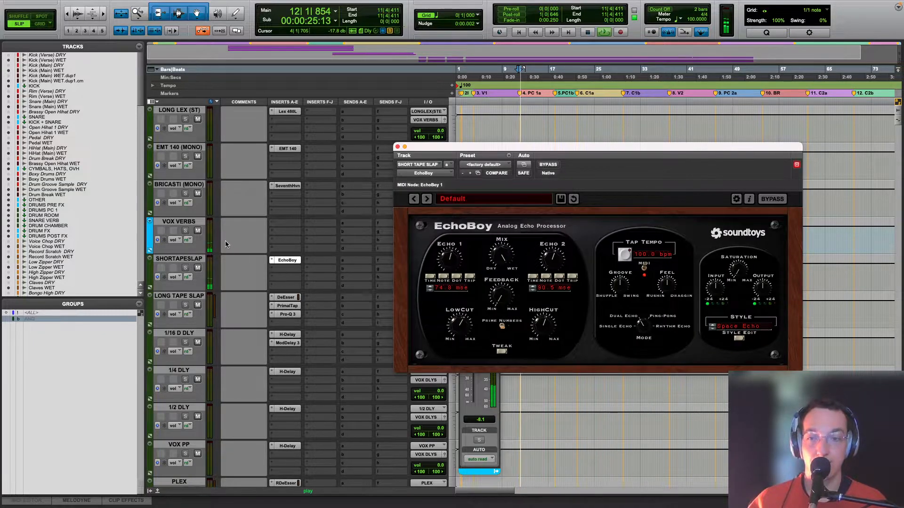
{"action": "scroll", "coordinate": [227, 252], "scroll_direction": "up", "scroll_amount": 6}
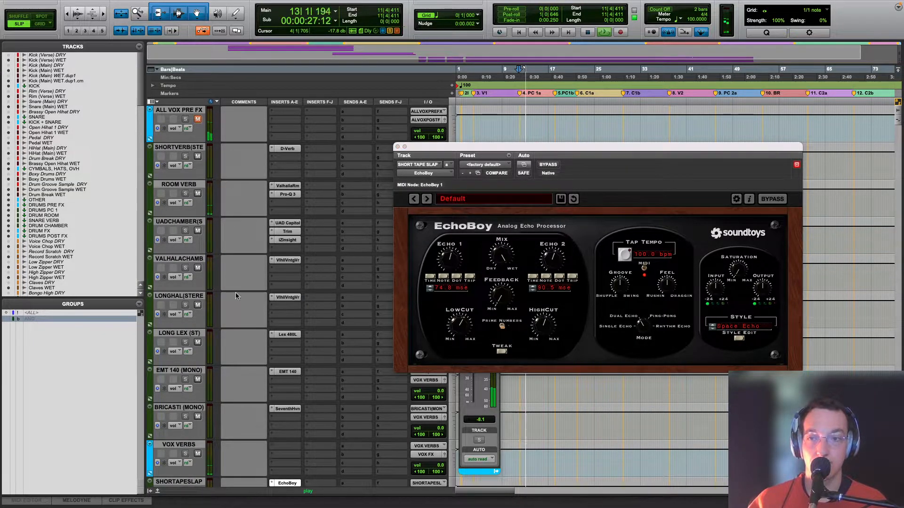
{"action": "scroll", "coordinate": [181, 253], "scroll_direction": "down", "scroll_amount": 7}
{"action": "key", "text": "space"}
Step: Mute VOX VERBS and the other vocal delay returns, and play the short tape slap on its own
{"action": "left_click", "coordinate": [180, 259]}
{"action": "scroll", "coordinate": [191, 316], "scroll_direction": "down", "scroll_amount": 5}
{"action": "left_click", "coordinate": [178, 260], "text": "shift"}
{"action": "left_click", "coordinate": [197, 268], "text": "alt+shift"}
{"action": "key", "text": "space"}
{"action": "scroll", "coordinate": [299, 320], "scroll_direction": "up", "scroll_amount": 9}
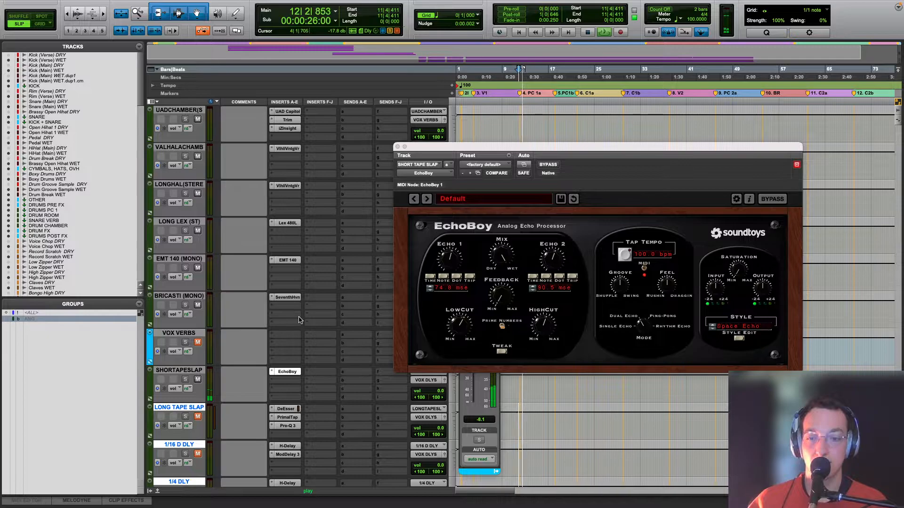
{"action": "scroll", "coordinate": [298, 320], "scroll_direction": "down", "scroll_amount": 12}
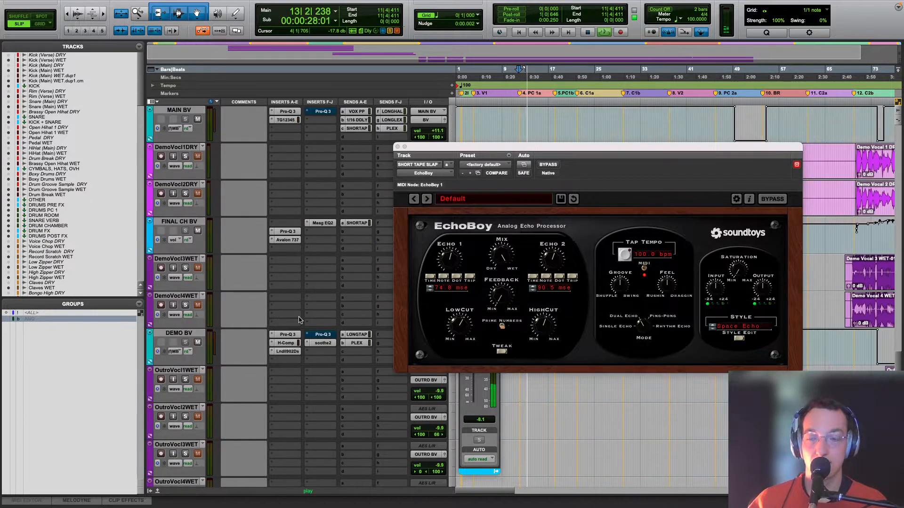
{"action": "scroll", "coordinate": [298, 320], "scroll_direction": "up", "scroll_amount": 17}
{"action": "key", "text": "space"}
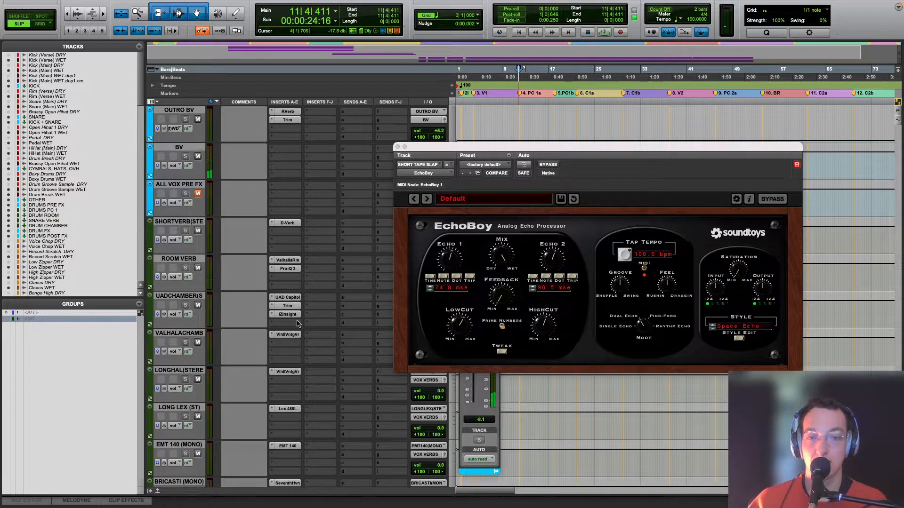
Step: Move the EchoBoy window aside and view PC BV's sends to ROOM VERB and PLEX
{"action": "scroll", "coordinate": [316, 317], "scroll_direction": "down", "scroll_amount": 3}
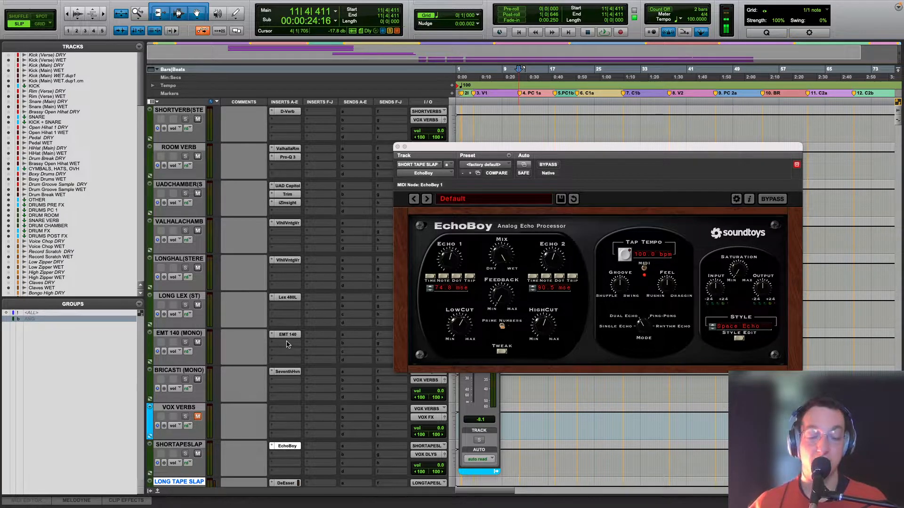
{"action": "scroll", "coordinate": [310, 212], "scroll_direction": "down", "scroll_amount": 10}
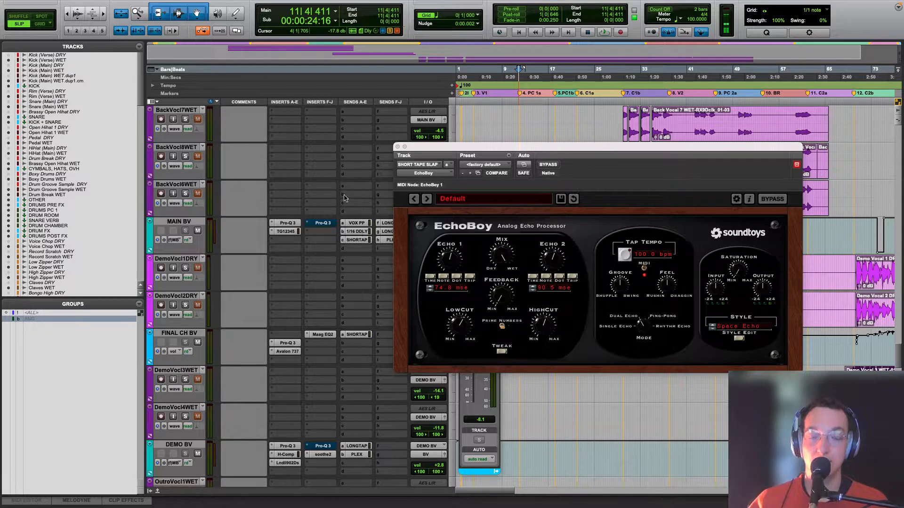
{"action": "left_click_drag", "start_coordinate": [447, 146], "coordinate": [623, 242]}
{"action": "scroll", "coordinate": [423, 287], "scroll_direction": "up", "scroll_amount": 8}
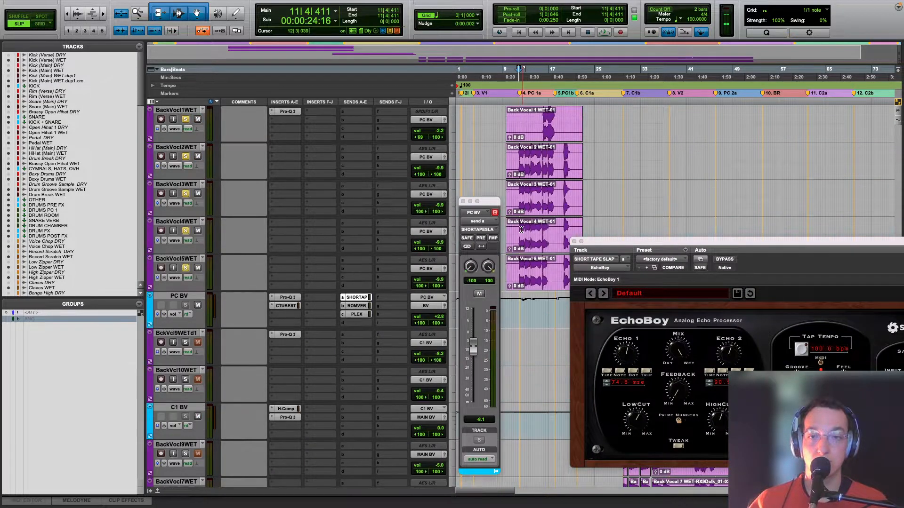
{"action": "left_click", "coordinate": [349, 307]}
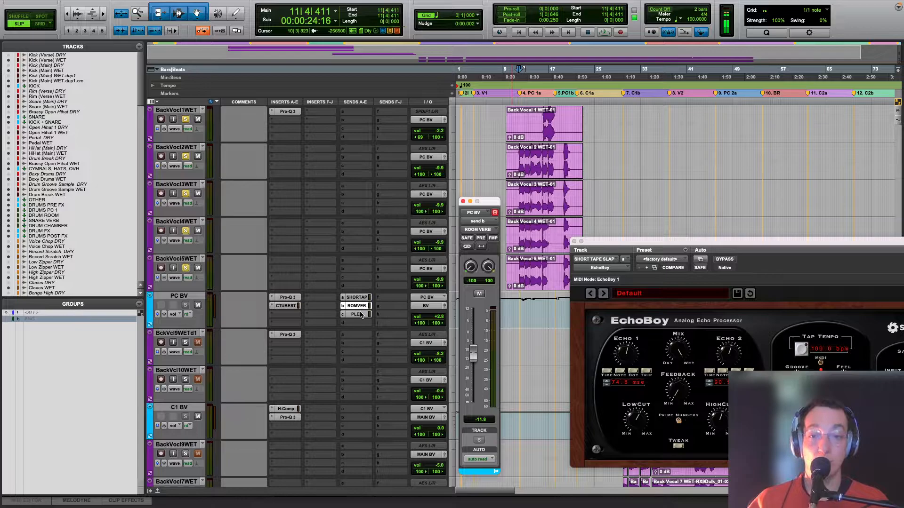
{"action": "left_click", "coordinate": [356, 315]}
Step: Locate the PLEX return among the vocal delays, and close the EchoBoy and PC BV send windows
{"action": "scroll", "coordinate": [357, 324], "scroll_direction": "down", "scroll_amount": 10}
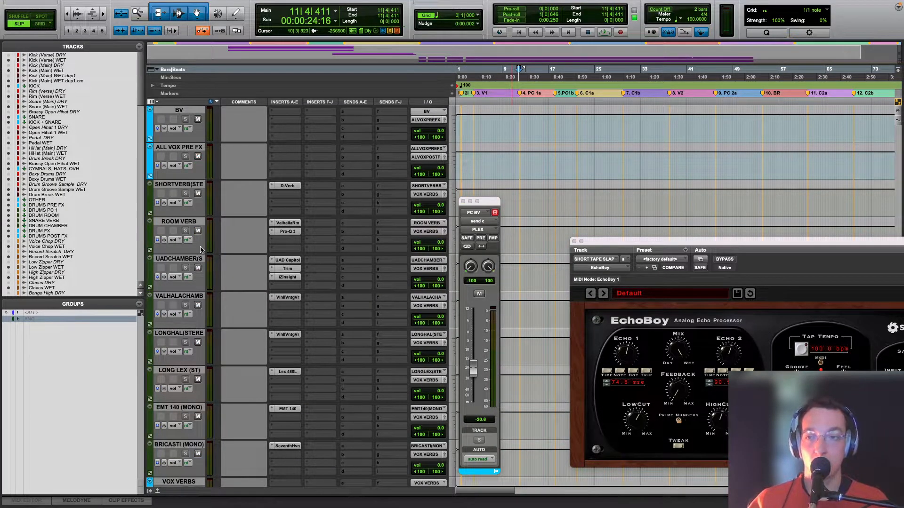
{"action": "scroll", "coordinate": [195, 197], "scroll_direction": "down", "scroll_amount": 9}
{"action": "scroll", "coordinate": [226, 245], "scroll_direction": "up", "scroll_amount": 12}
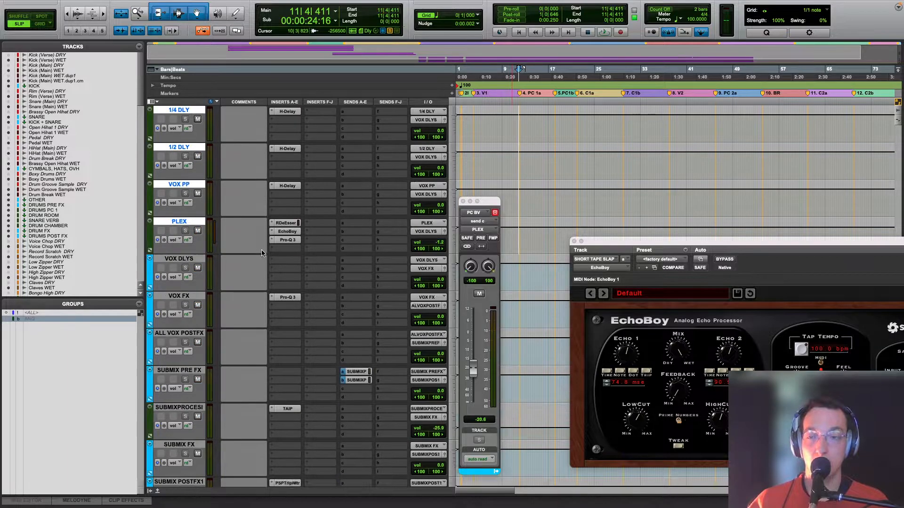
{"action": "scroll", "coordinate": [262, 254], "scroll_direction": "up", "scroll_amount": 10}
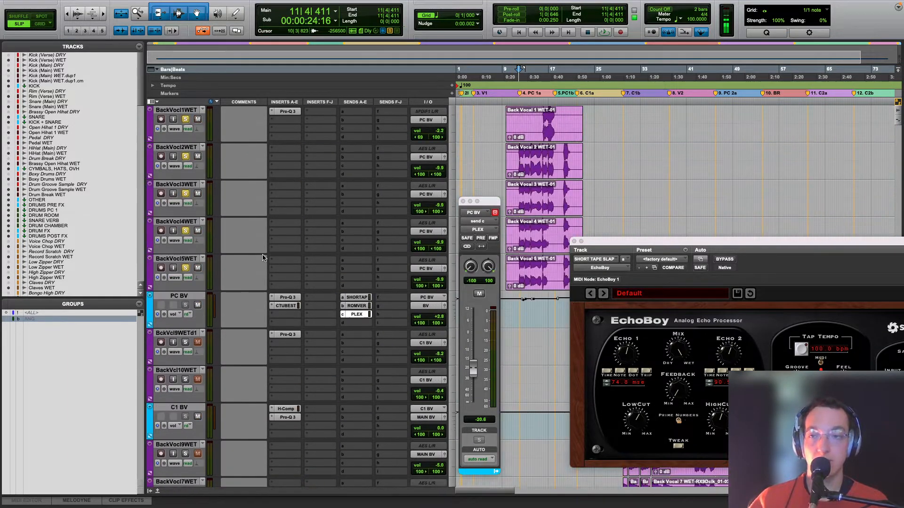
{"action": "left_click", "coordinate": [574, 241]}
{"action": "left_click", "coordinate": [462, 201]}
Step: Unsolo the pre-chorus backing vocals and play soloed tracks BckVcl9WETd1 and BackVcl10WET from bar 21 into chorus 1a
{"action": "left_click", "coordinate": [185, 231]}
{"action": "left_click", "coordinate": [576, 278]}
{"action": "key", "text": "space"}
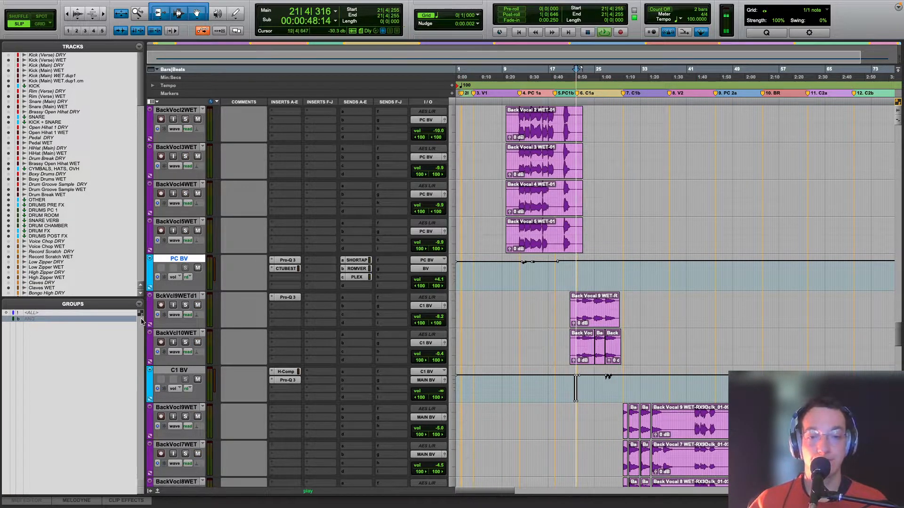
{"action": "left_click", "coordinate": [183, 296]}
{"action": "left_click", "coordinate": [178, 333], "text": "shift"}
{"action": "left_click", "coordinate": [185, 342], "text": "alt+shift"}
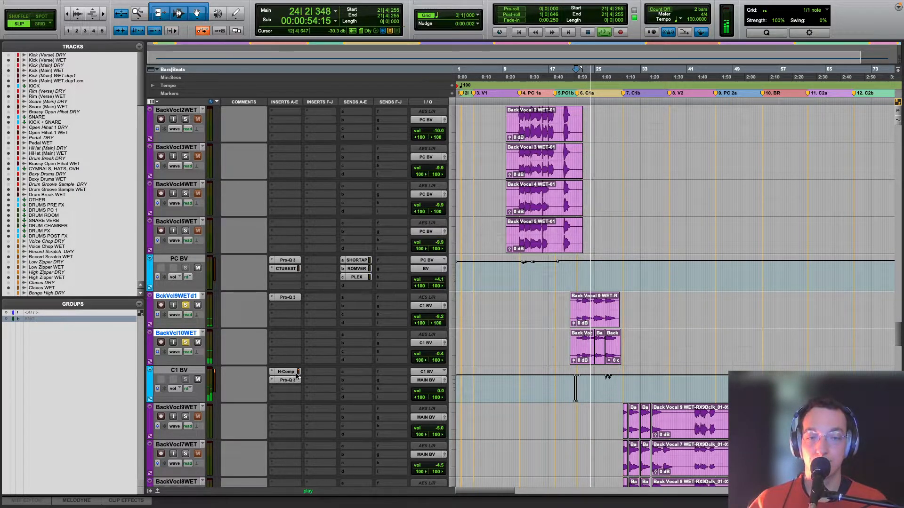
{"action": "key", "text": "space"}
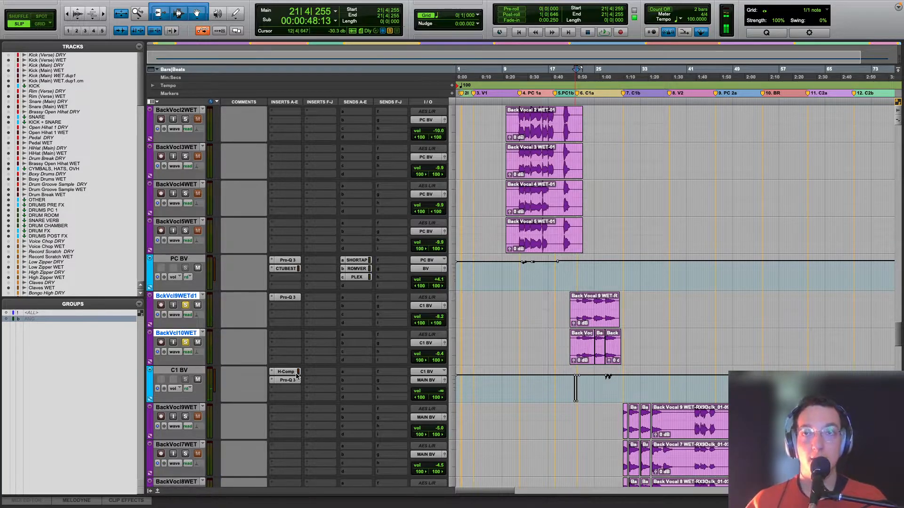
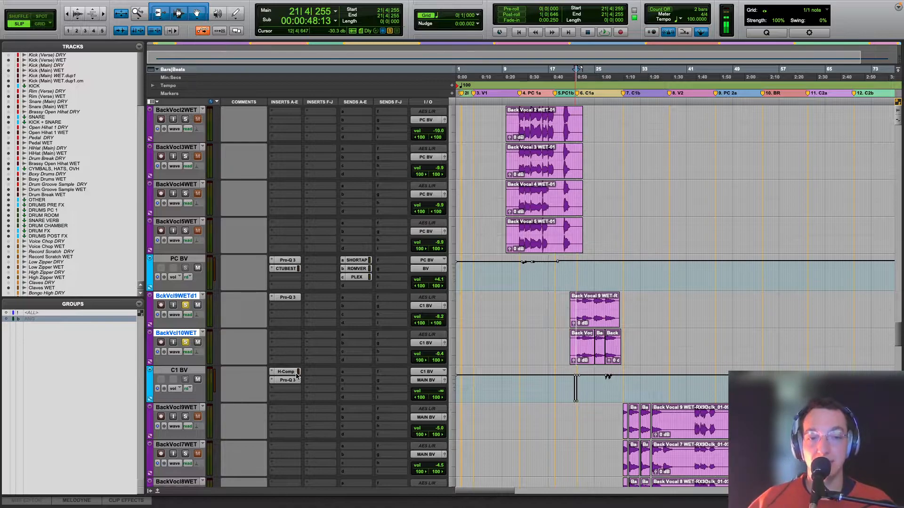
Step: Check the output panning of BckVcl9WETd1 and BackVcl10WET, and close the output window
{"action": "left_click", "coordinate": [444, 306]}
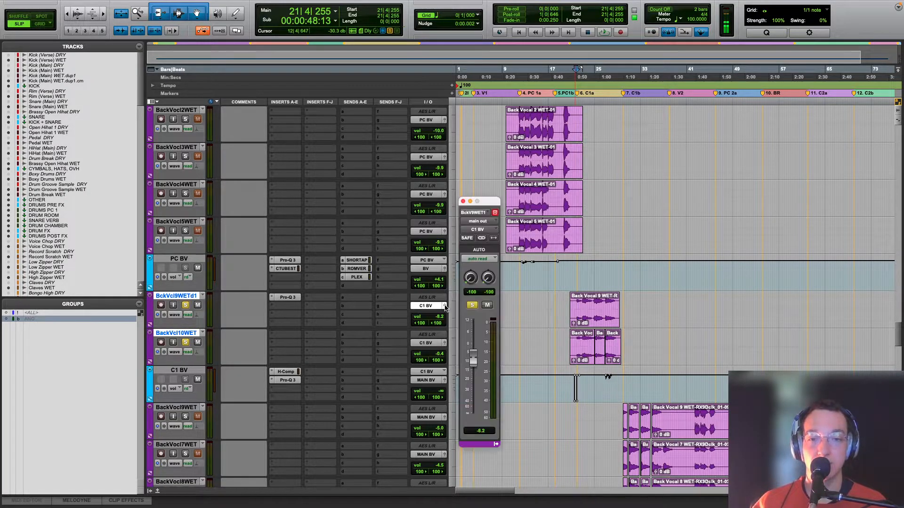
{"action": "left_click", "coordinate": [444, 343]}
{"action": "left_click", "coordinate": [462, 201]}
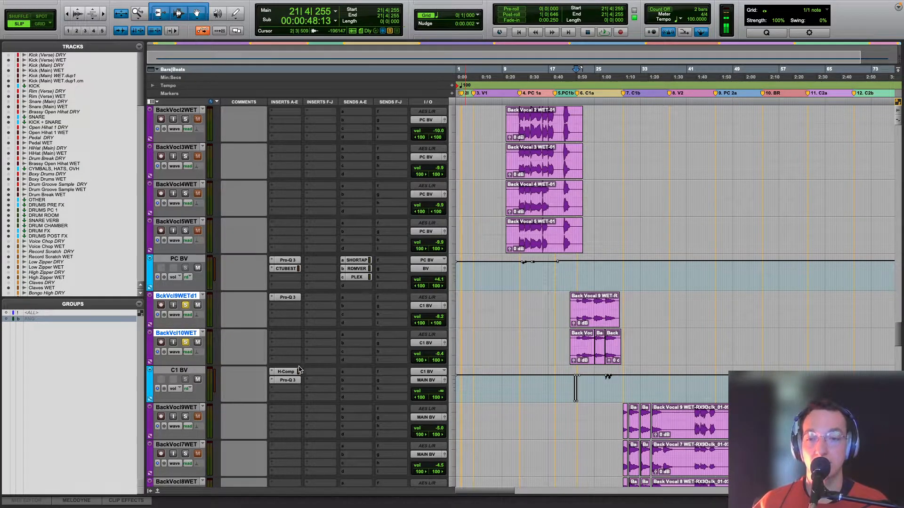
Step: Open H-Comp on C1 BV and play the two soloed chorus backing vocals through it
{"action": "left_click", "coordinate": [294, 372]}
{"action": "key", "text": "space"}
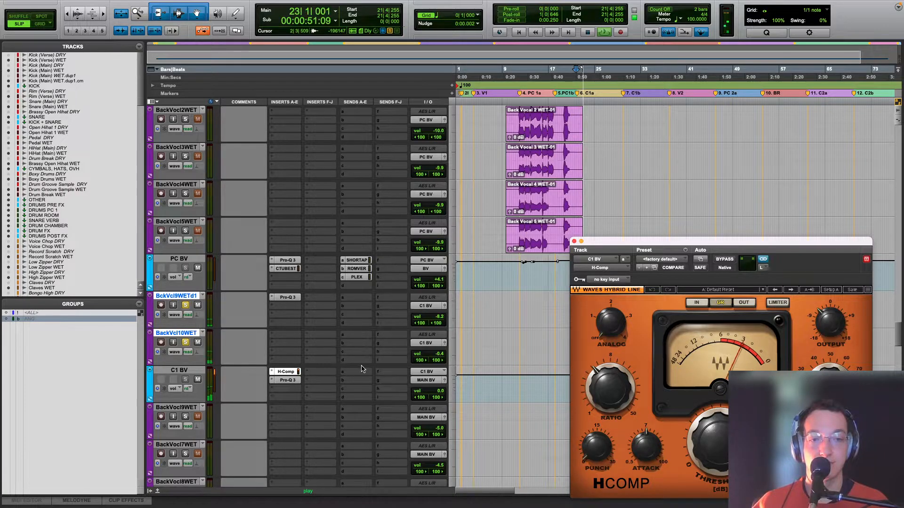
{"action": "left_click_drag", "start_coordinate": [608, 244], "coordinate": [606, 99]}
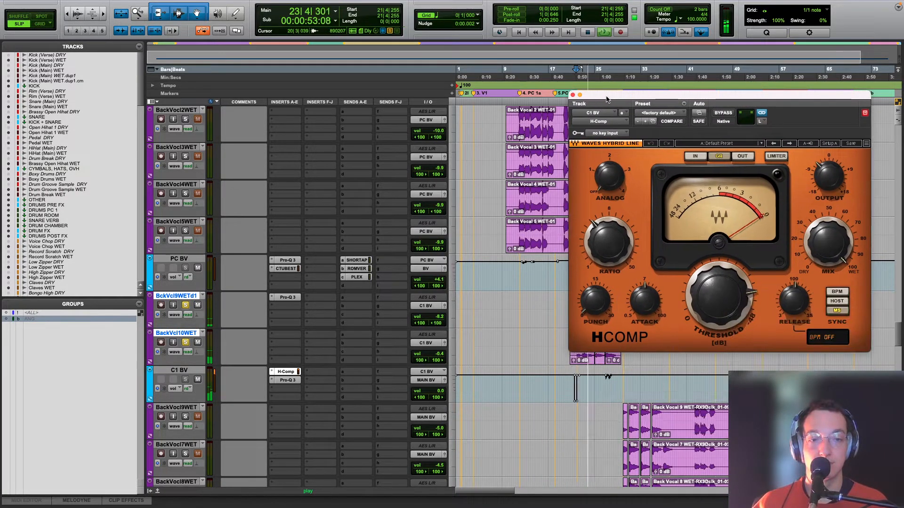
Step: Open C1 BV's Pro-Q 3, play the backing vocals while inspecting its high-cut band, and close the plug-in
{"action": "left_click", "coordinate": [287, 380]}
{"action": "key", "text": "space"}
{"action": "left_click_drag", "start_coordinate": [696, 94], "coordinate": [497, 76]}
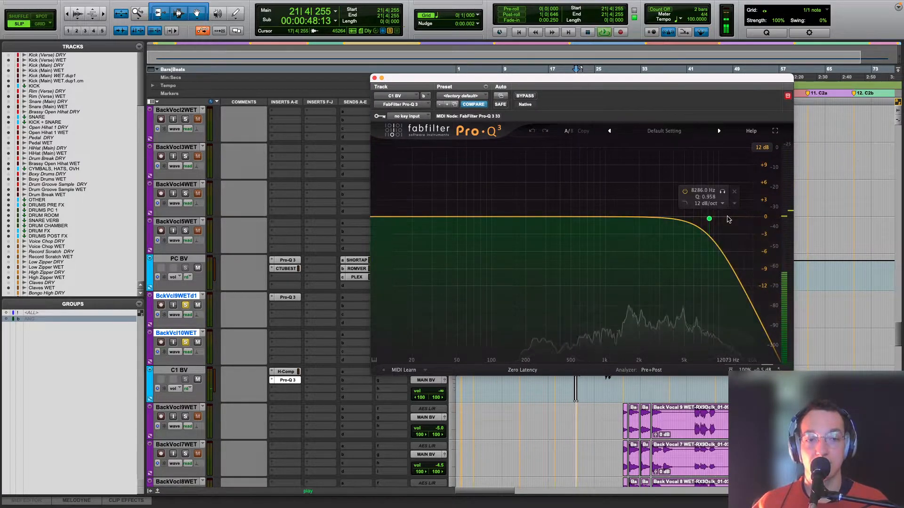
{"action": "key", "text": "space"}
{"action": "key", "text": "space"}
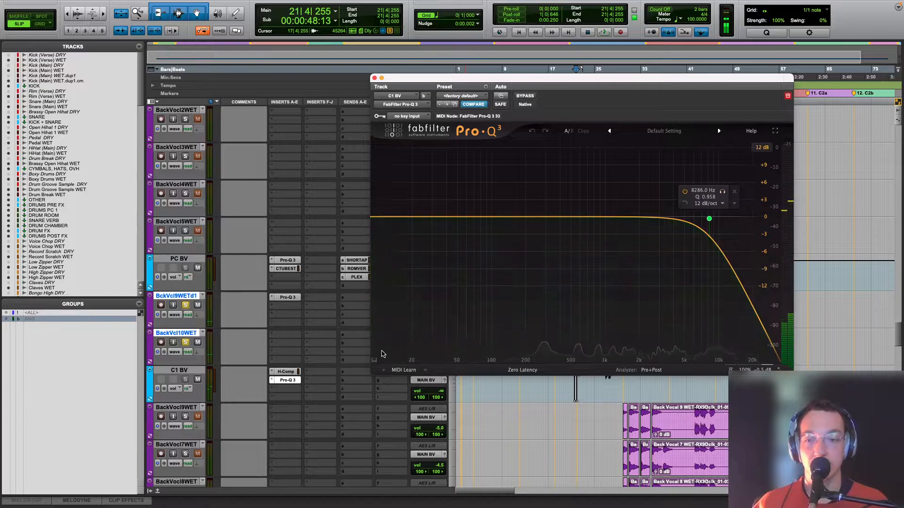
{"action": "left_click", "coordinate": [374, 78]}
Step: Unsolo BckVcl9WETd1 and BackVcl10WET and play chorus 1a with the full mix
{"action": "key", "text": "r"}
{"action": "key", "text": "r"}
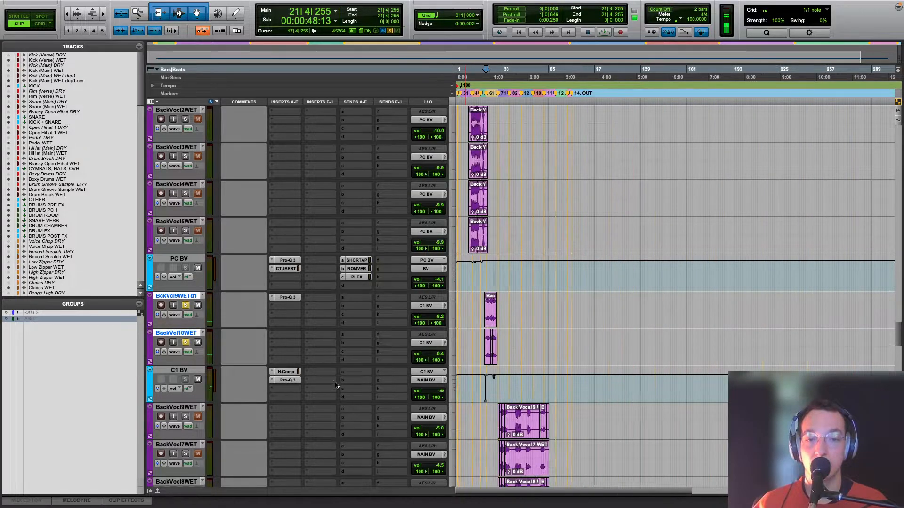
{"action": "key", "text": "r"}
{"action": "left_click", "coordinate": [187, 343], "text": "alt+shift"}
{"action": "key", "text": "space"}
{"action": "key", "text": "t"}
{"action": "key", "text": "t"}
{"action": "key", "text": "t"}
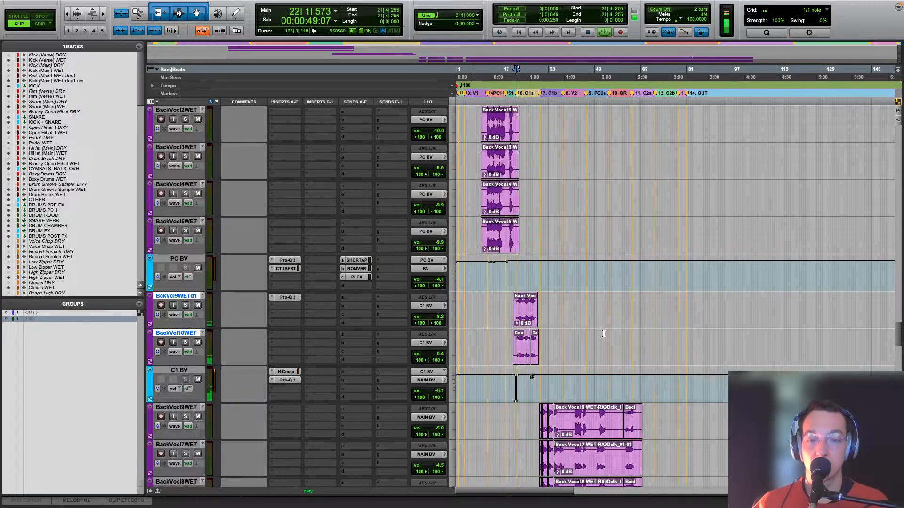
Step: Check BackVcl10WET's output panning while chorus 1a plays, close its output window, and stop playback
{"action": "scroll", "coordinate": [604, 335], "scroll_direction": "down", "scroll_amount": 10}
{"action": "scroll", "coordinate": [605, 339], "scroll_direction": "up", "scroll_amount": 7}
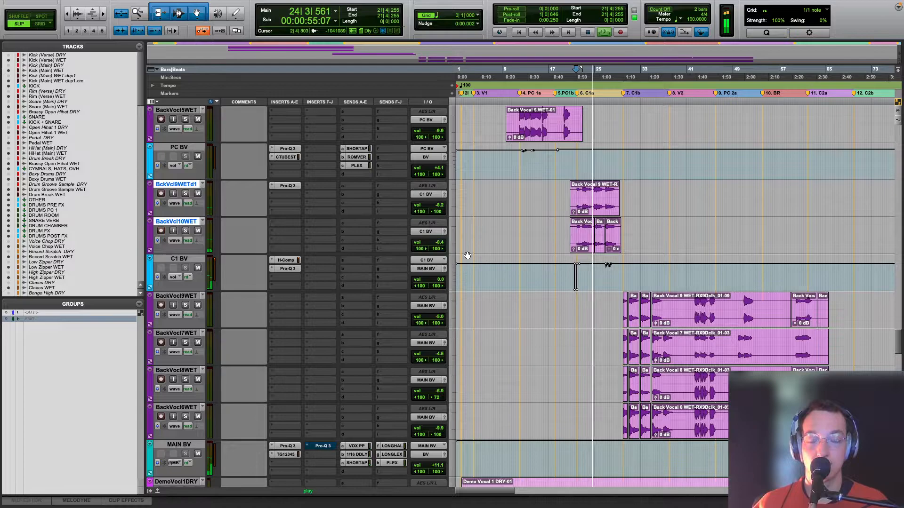
{"action": "left_click", "coordinate": [445, 231]}
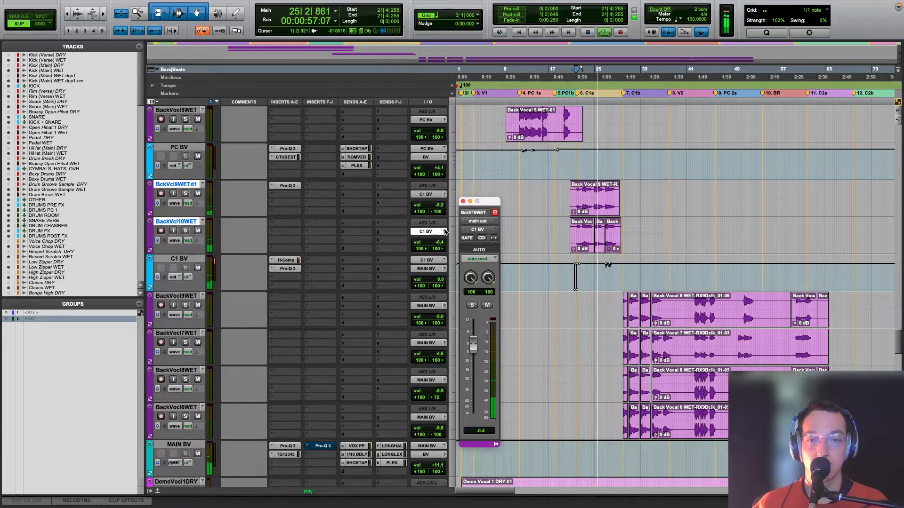
{"action": "left_click", "coordinate": [462, 201]}
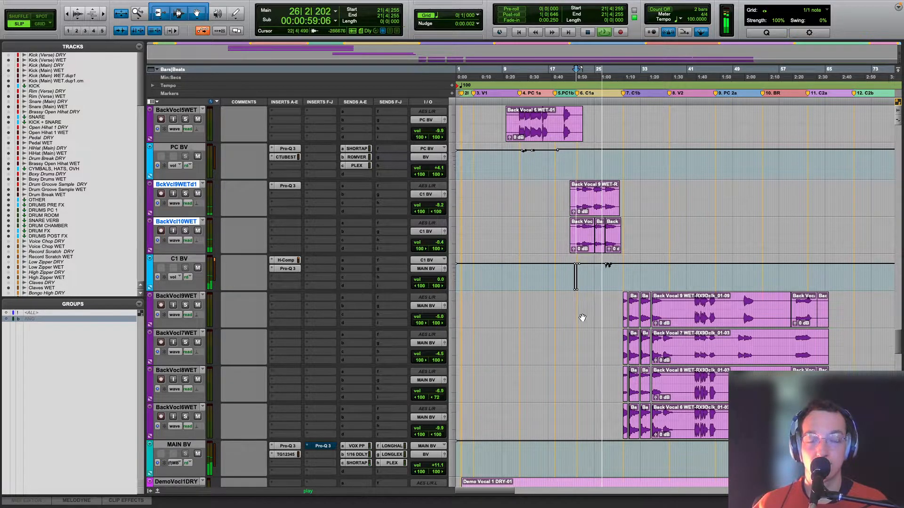
{"action": "scroll", "coordinate": [620, 279], "scroll_direction": "down", "scroll_amount": 2}
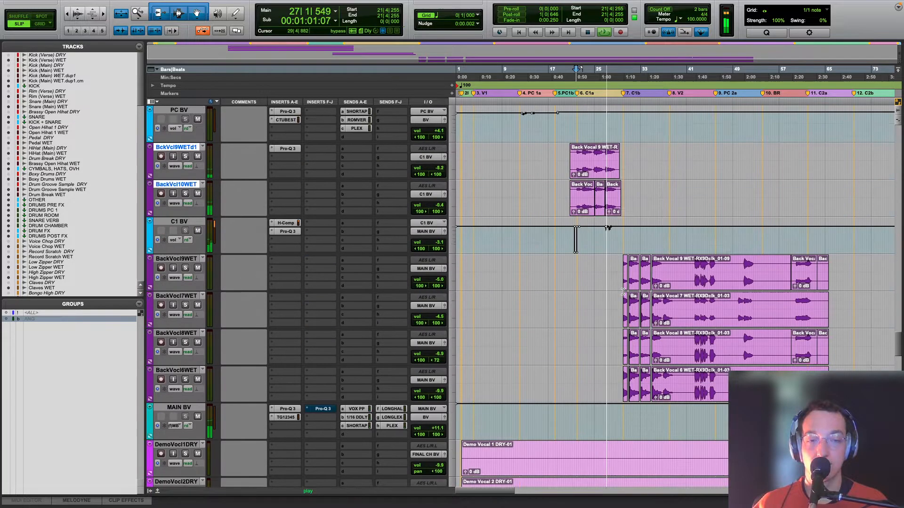
{"action": "key", "text": "space"}
Step: Solo the four backing vocal tracks from BackVocl9WET to BackVocl6WET and play them from the start of chorus 1b
{"action": "left_click", "coordinate": [623, 247]}
{"action": "key", "text": "r"}
{"action": "key", "text": "r"}
{"action": "scroll", "coordinate": [622, 265], "scroll_direction": "down", "scroll_amount": 5}
{"action": "scroll", "coordinate": [622, 265], "scroll_direction": "up", "scroll_amount": 2}
{"action": "key", "text": "t"}
{"action": "key", "text": "t"}
{"action": "left_click", "coordinate": [191, 222]}
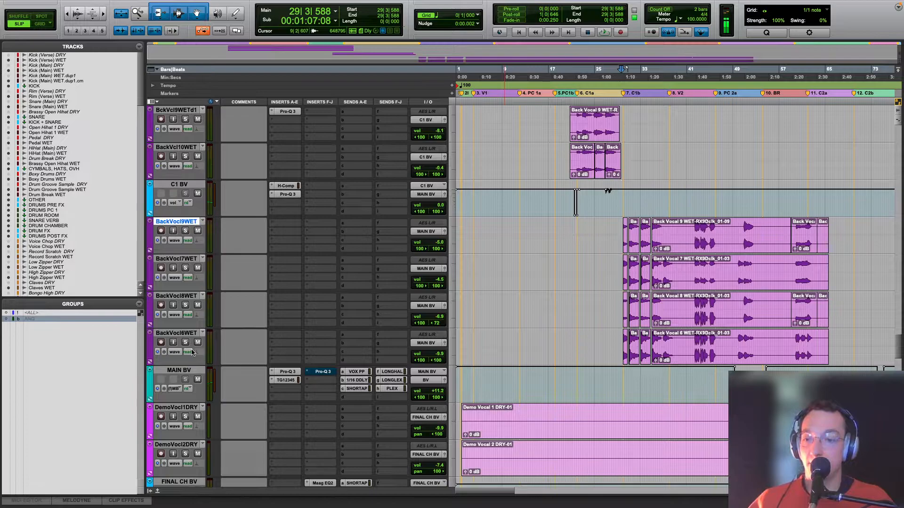
{"action": "left_click", "coordinate": [176, 333], "text": "shift"}
{"action": "left_click", "coordinate": [185, 342], "text": "alt+shift"}
{"action": "key", "text": "space"}
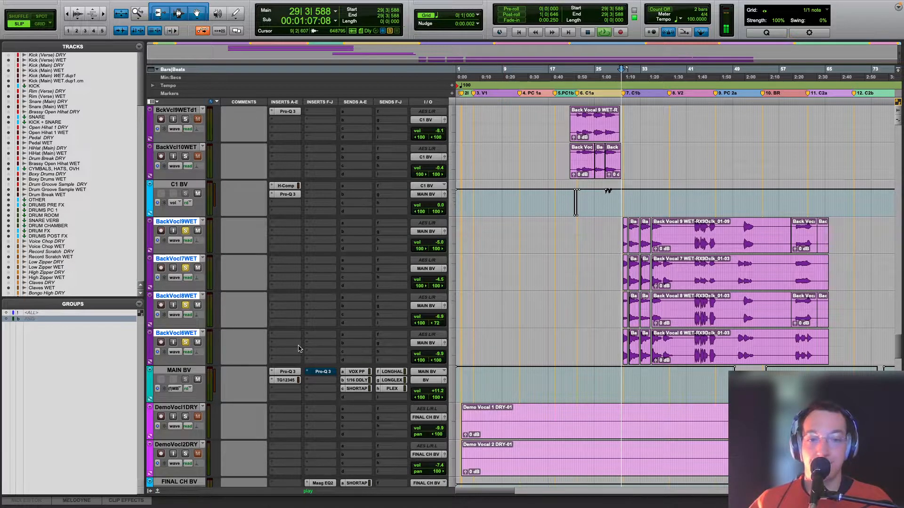
Step: Open the first Pro-Q 3 on MAIN BV, audition its 10107 Hz band alone during playback, and close the plug-in
{"action": "left_click", "coordinate": [287, 371]}
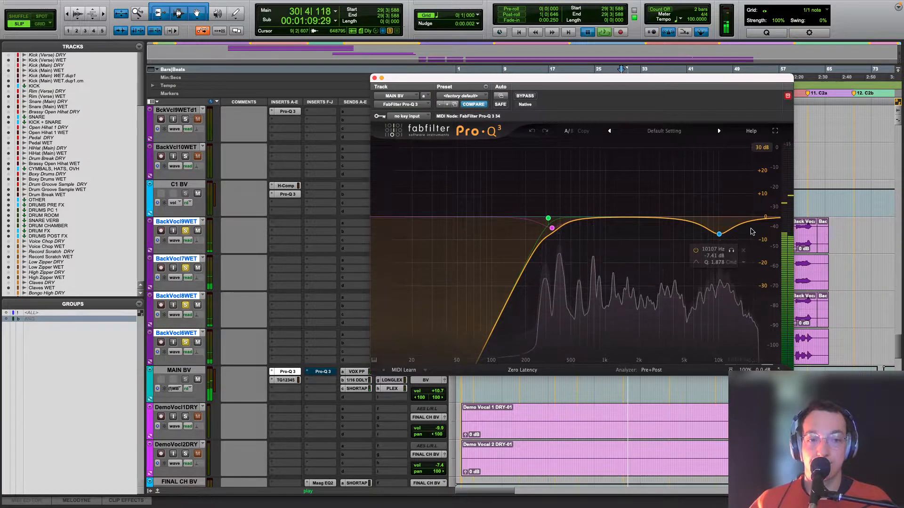
{"action": "left_click", "coordinate": [732, 251]}
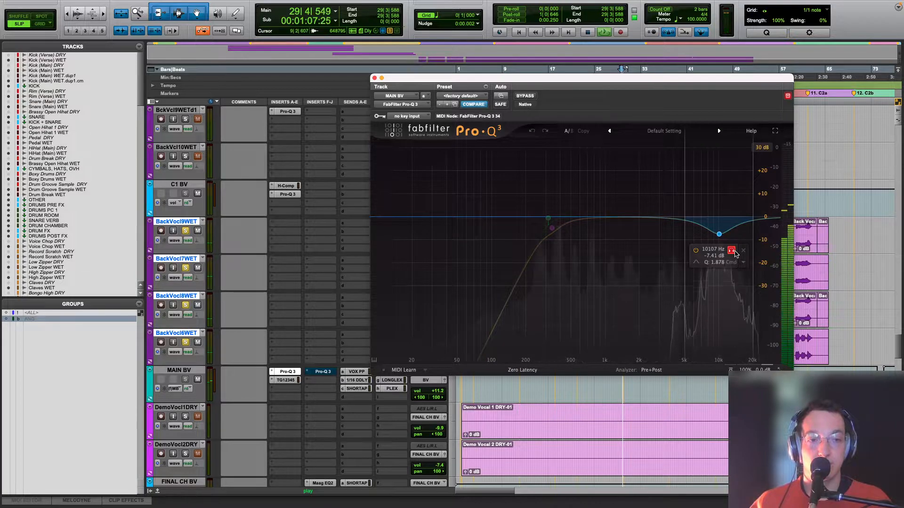
{"action": "left_click", "coordinate": [732, 251]}
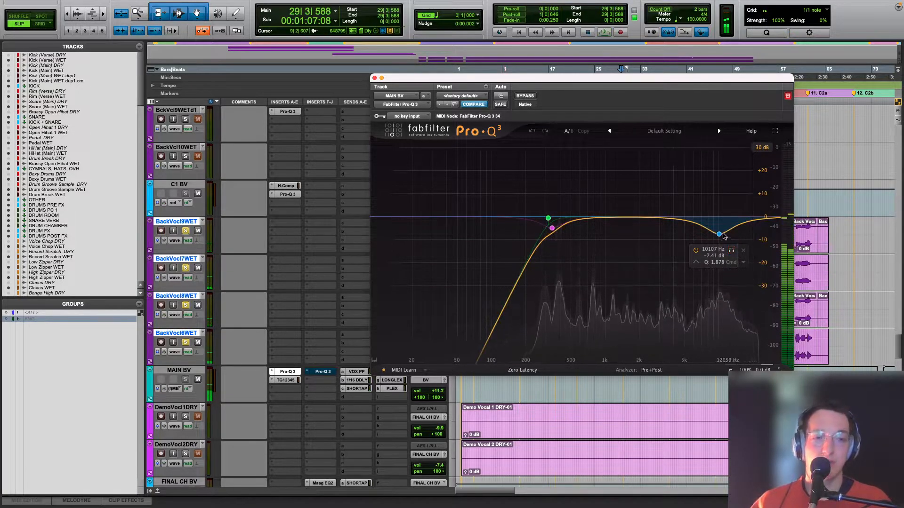
{"action": "left_click", "coordinate": [374, 79]}
{"action": "left_click", "coordinate": [288, 371]}
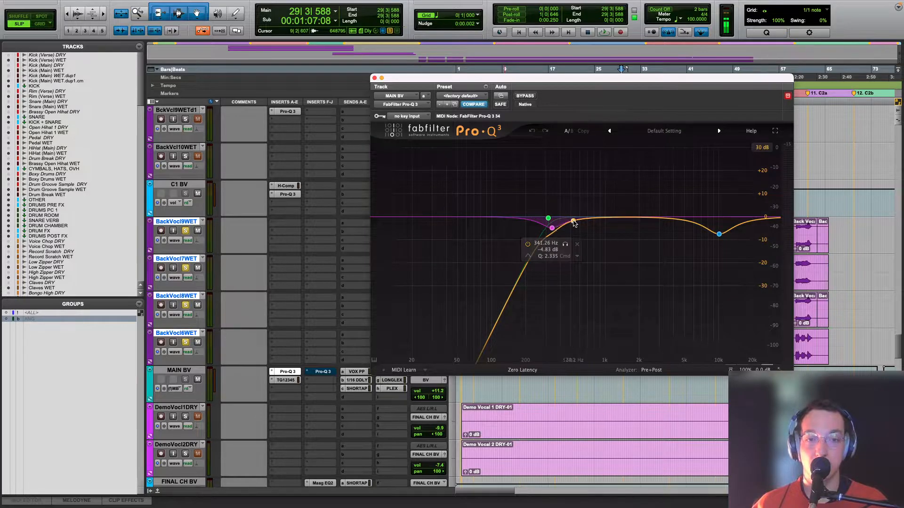
{"action": "left_click", "coordinate": [375, 78]}
Step: Open the TG12345 on MAIN BV and briefly play the soloed backing vocals through it
{"action": "left_click", "coordinate": [285, 380]}
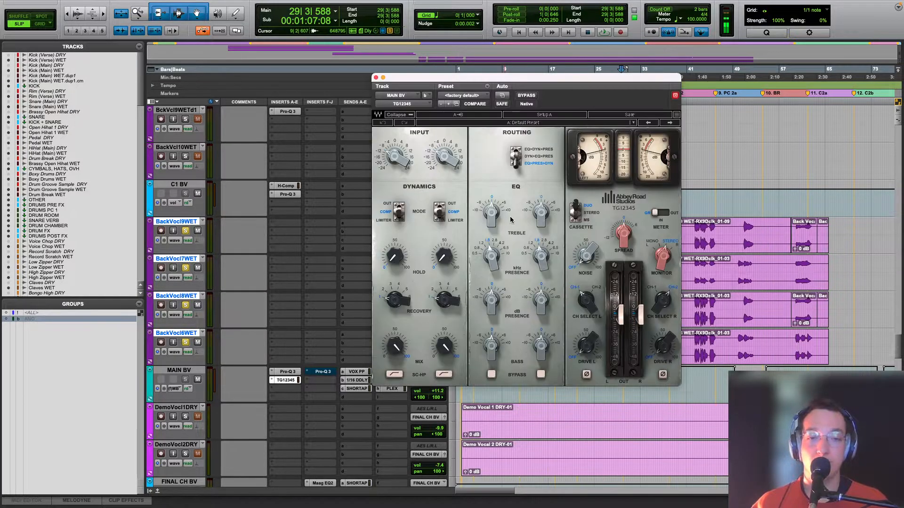
{"action": "key", "text": "space"}
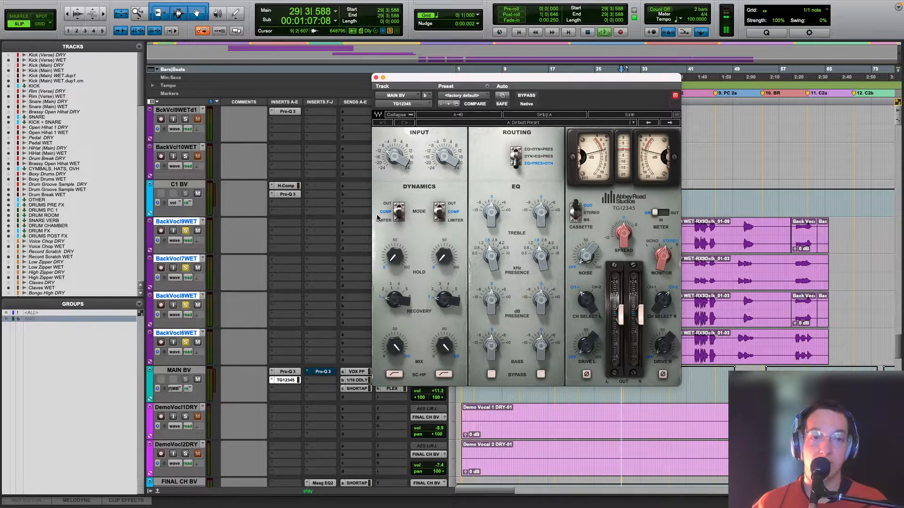
{"action": "key", "text": "space"}
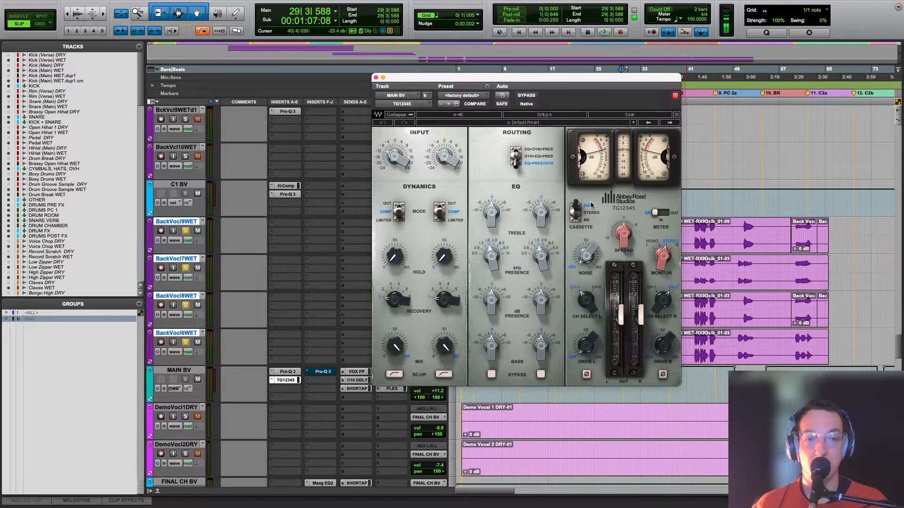
Step: Try lowering the TG12345's left output fader in Duo mode, and undo the move
{"action": "left_click", "coordinate": [617, 313]}
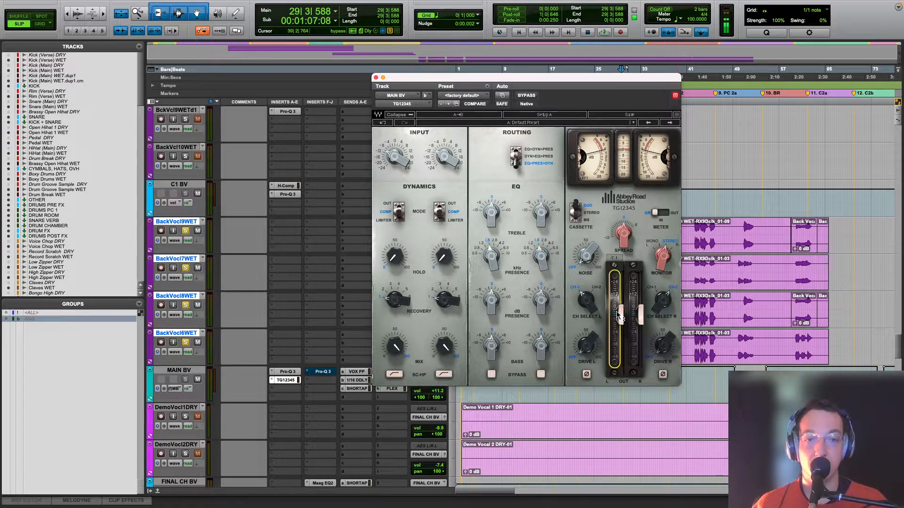
{"action": "mouse_move", "coordinate": [622, 314]}
{"action": "left_mouse_down"}
{"action": "mouse_move", "coordinate": [621, 329]}
{"action": "mouse_move", "coordinate": [621, 313]}
{"action": "mouse_move", "coordinate": [620, 321]}
{"action": "left_mouse_up"}
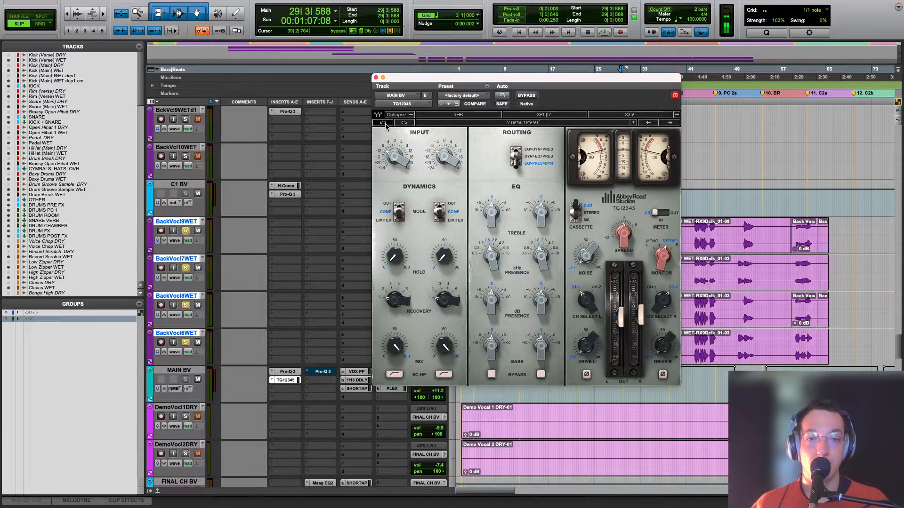
{"action": "left_click", "coordinate": [384, 123]}
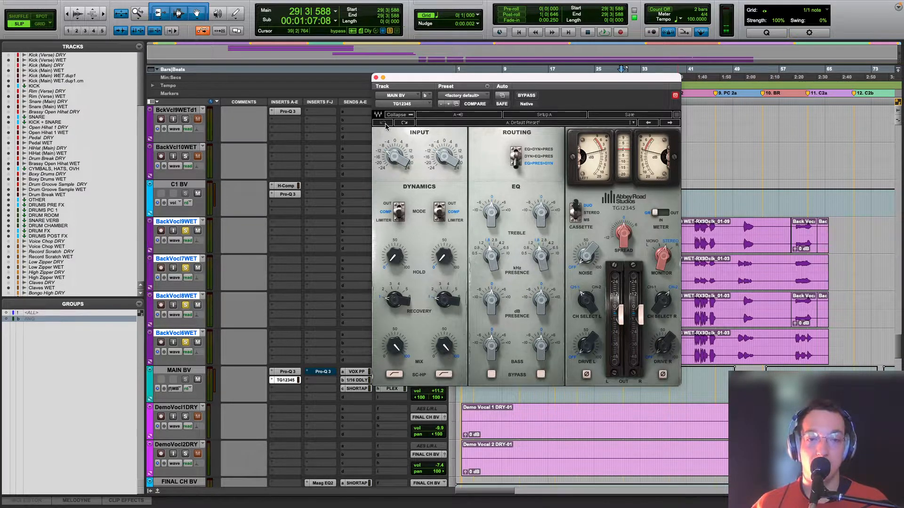
Step: Try the TG12345 in Stereo mode with its output faders, undo the mode change, and close the plug-in
{"action": "left_click", "coordinate": [590, 213]}
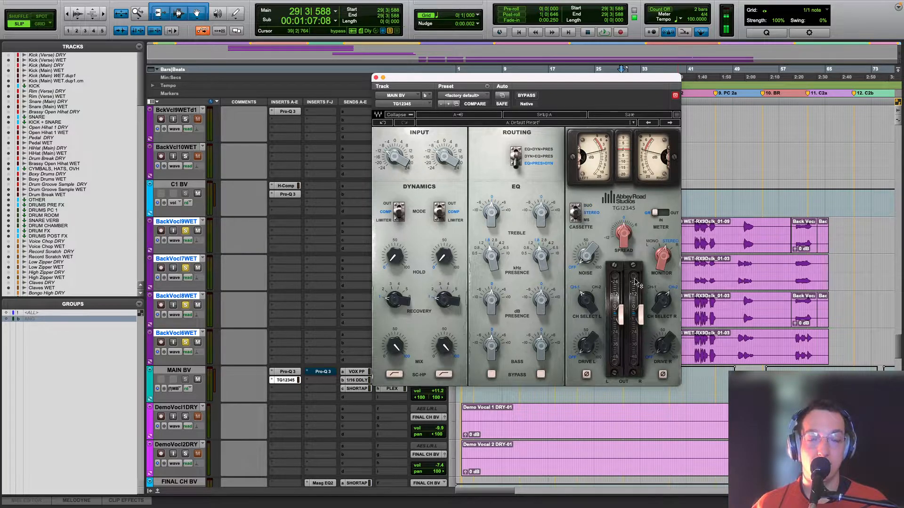
{"action": "mouse_move", "coordinate": [633, 315]}
{"action": "left_mouse_down"}
{"action": "mouse_move", "coordinate": [633, 335]}
{"action": "mouse_move", "coordinate": [624, 300]}
{"action": "left_mouse_up"}
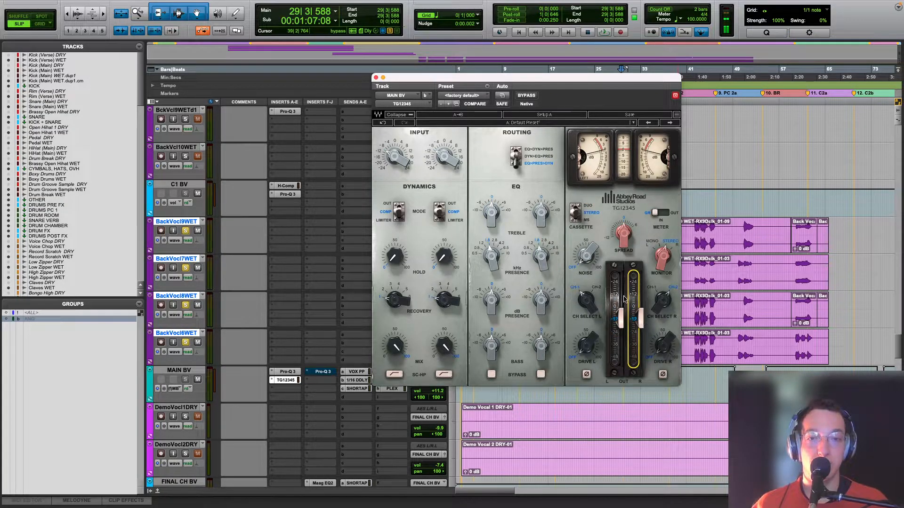
{"action": "left_click", "coordinate": [383, 123]}
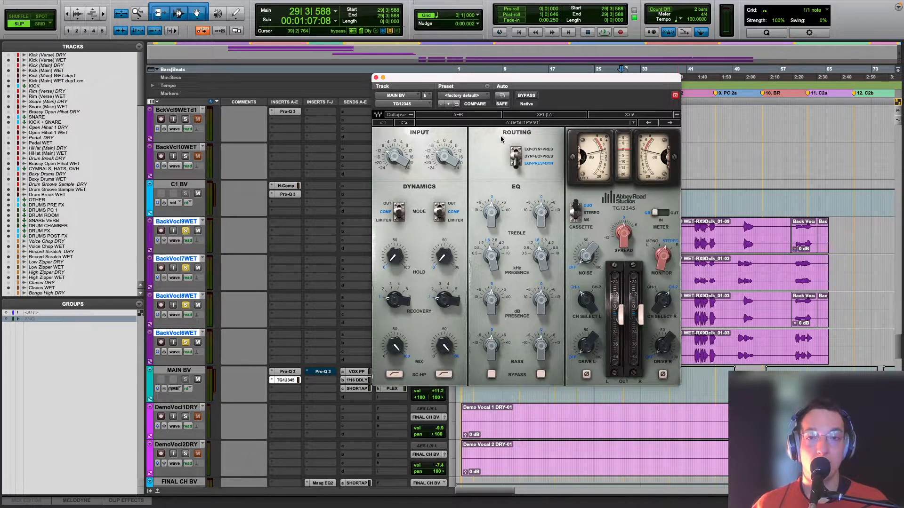
{"action": "left_click", "coordinate": [376, 78]}
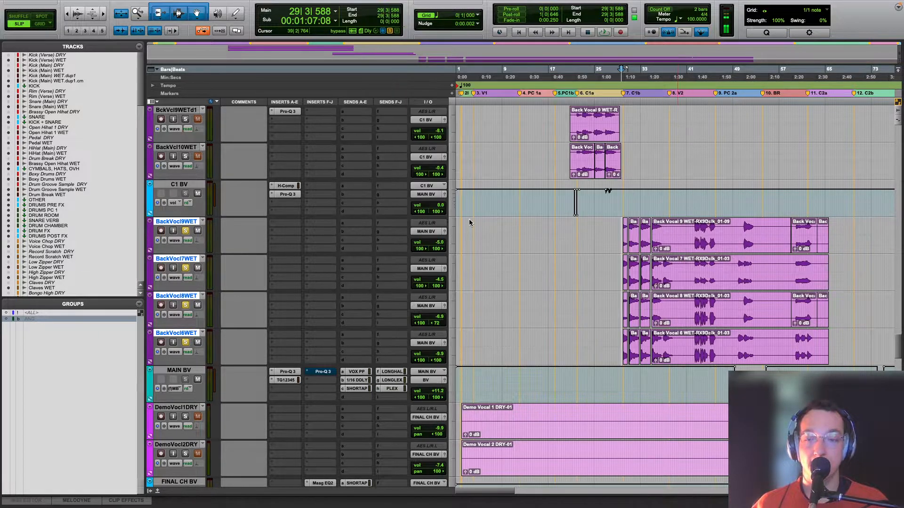
Step: View MAIN BV's automation for the FabFilter Pro-Q 3 on insert f across the song
{"action": "key", "text": "r"}
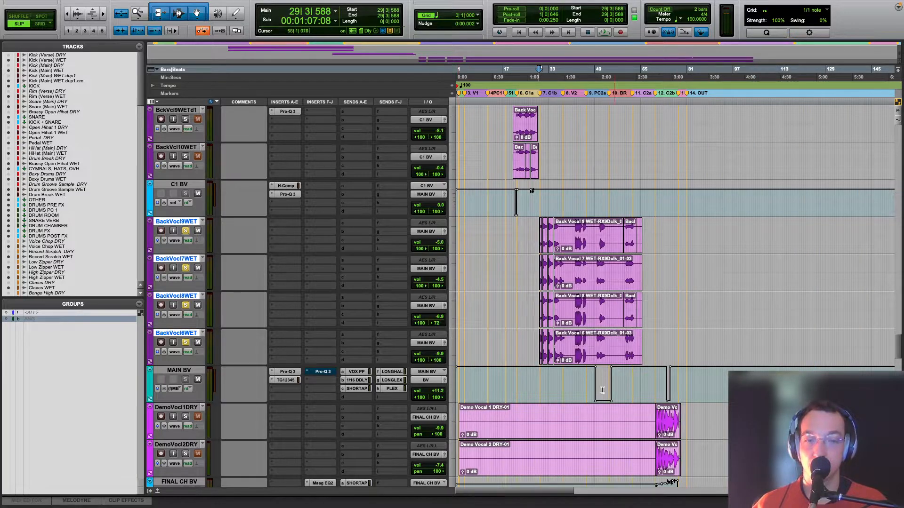
{"action": "left_click", "coordinate": [174, 389]}
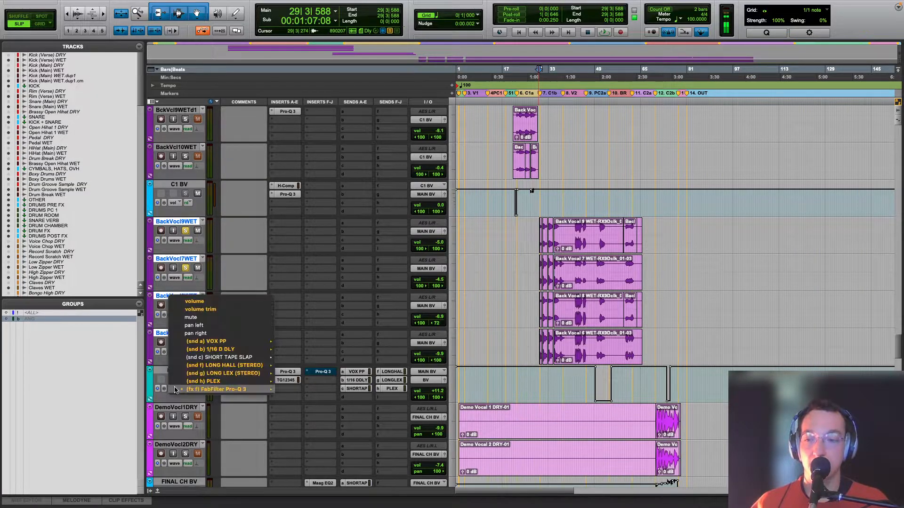
{"action": "mouse_move", "coordinate": [253, 389]}
{"action": "left_click", "coordinate": [293, 390]}
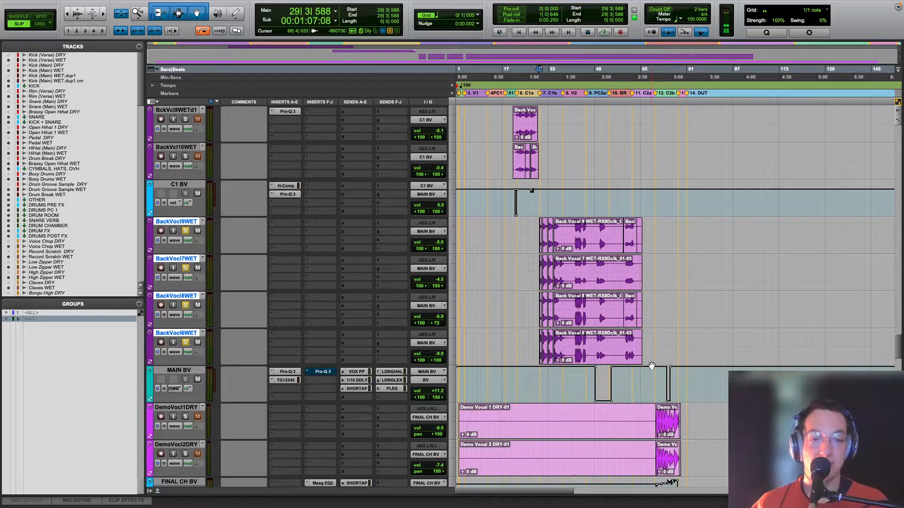
{"action": "left_click", "coordinate": [177, 388]}
{"action": "left_click", "coordinate": [290, 392]}
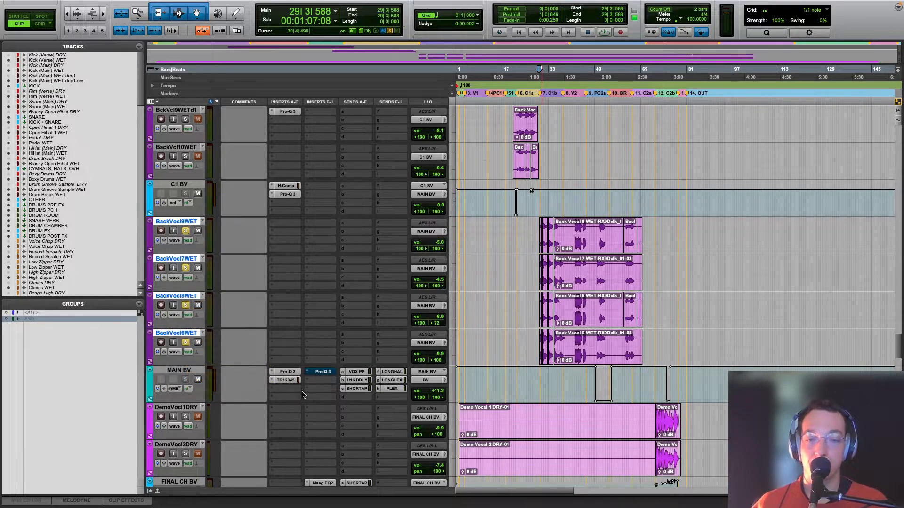
Step: Open MAIN BV's automated second Pro-Q 3, play from bar 49 into its automated section, and move the plug-in window aside
{"action": "left_click", "coordinate": [323, 372]}
{"action": "left_click", "coordinate": [602, 385]}
{"action": "scroll", "coordinate": [602, 385], "scroll_direction": "up", "scroll_amount": 2}
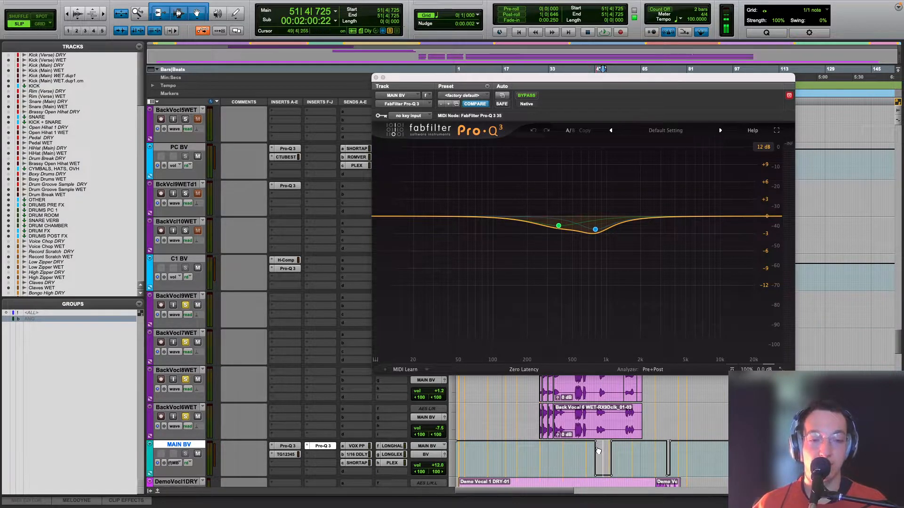
{"action": "left_click", "coordinate": [597, 413]}
{"action": "key", "text": "space"}
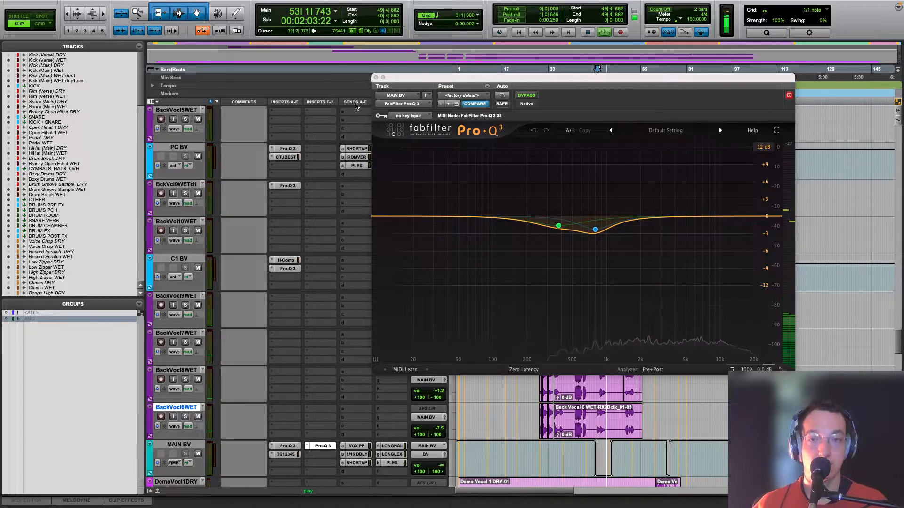
{"action": "left_click_drag", "start_coordinate": [391, 77], "coordinate": [616, 43]}
{"action": "key", "text": "t"}
{"action": "key", "text": "t"}
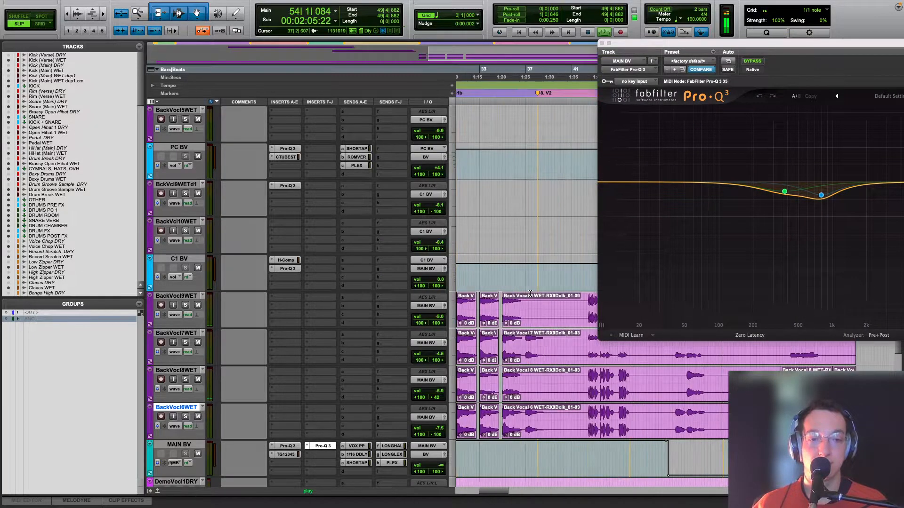
Step: Stop playback and view MAIN BV's level automation for send a, VOX PP, across the song
{"action": "scroll", "coordinate": [522, 288], "scroll_direction": "down", "scroll_amount": 9}
{"action": "scroll", "coordinate": [522, 289], "scroll_direction": "right", "scroll_amount": 3}
{"action": "scroll", "coordinate": [522, 288], "scroll_direction": "up", "scroll_amount": 8}
{"action": "key", "text": "r"}
{"action": "key", "text": "r"}
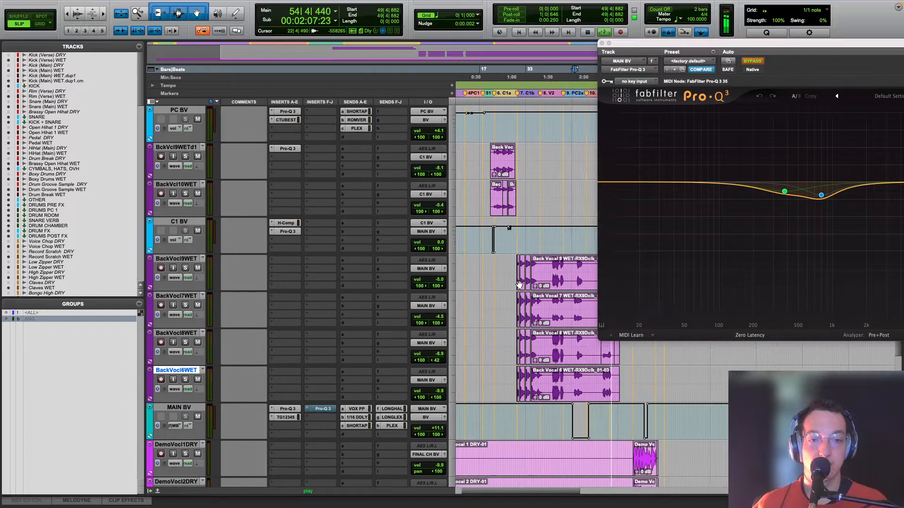
{"action": "key", "text": "space"}
{"action": "left_click", "coordinate": [180, 426]}
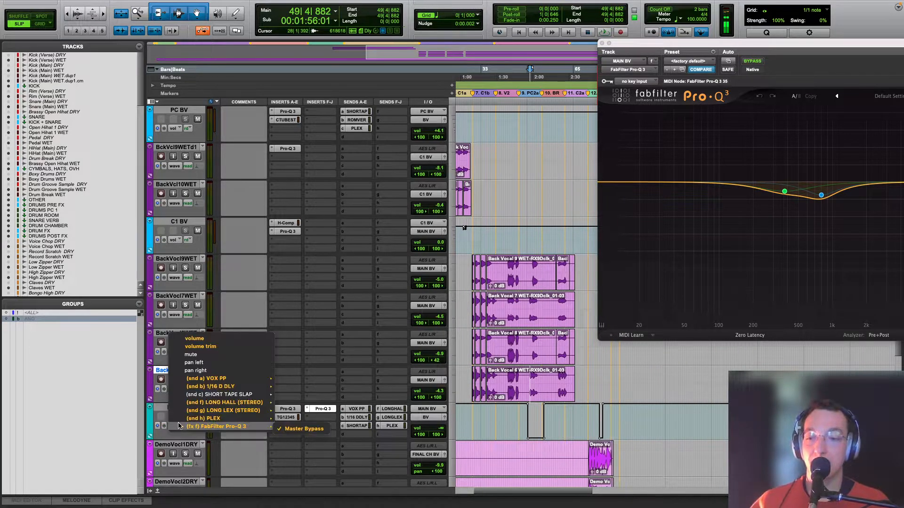
{"action": "mouse_move", "coordinate": [212, 382]}
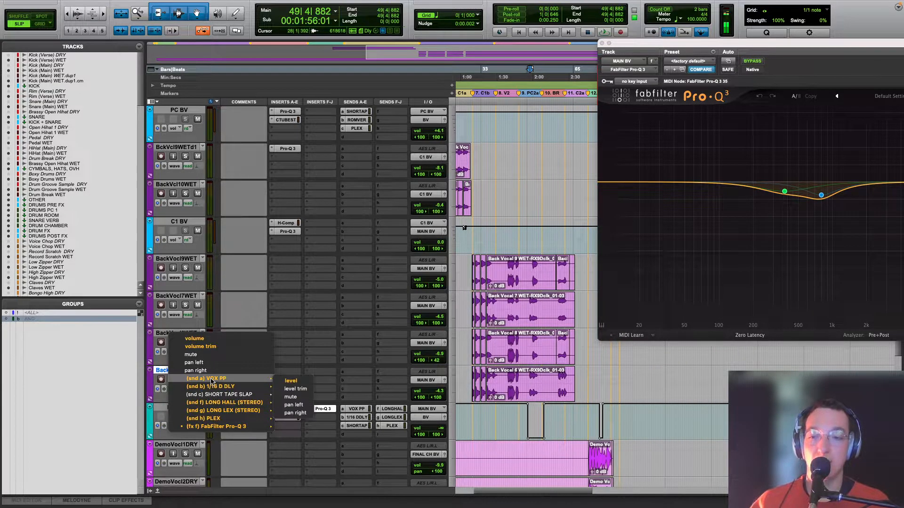
{"action": "left_click", "coordinate": [291, 380]}
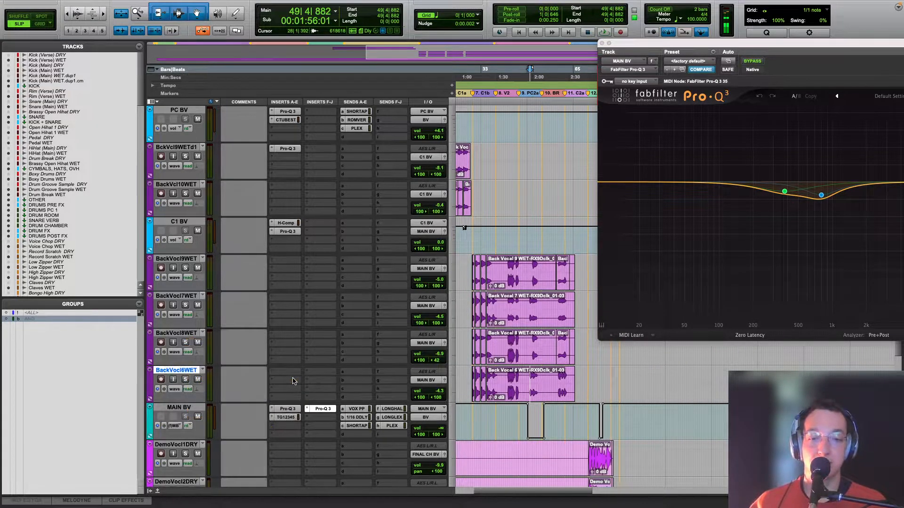
Step: Audition the dip in MAIN BV's VOX PP send automation, playing from bar 43 and again from bar 44
{"action": "left_click", "coordinate": [512, 435]}
{"action": "key", "text": "t"}
{"action": "key", "text": "space"}
{"action": "key", "text": "t"}
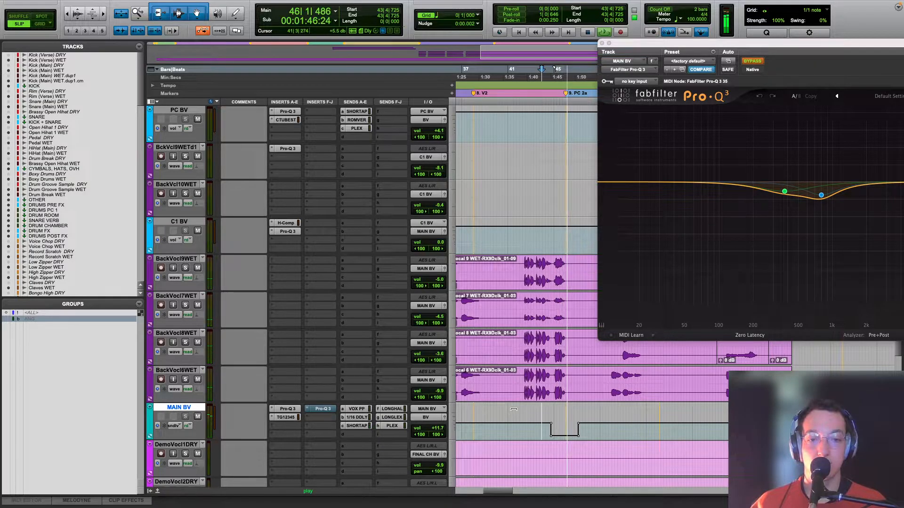
{"action": "key", "text": "space"}
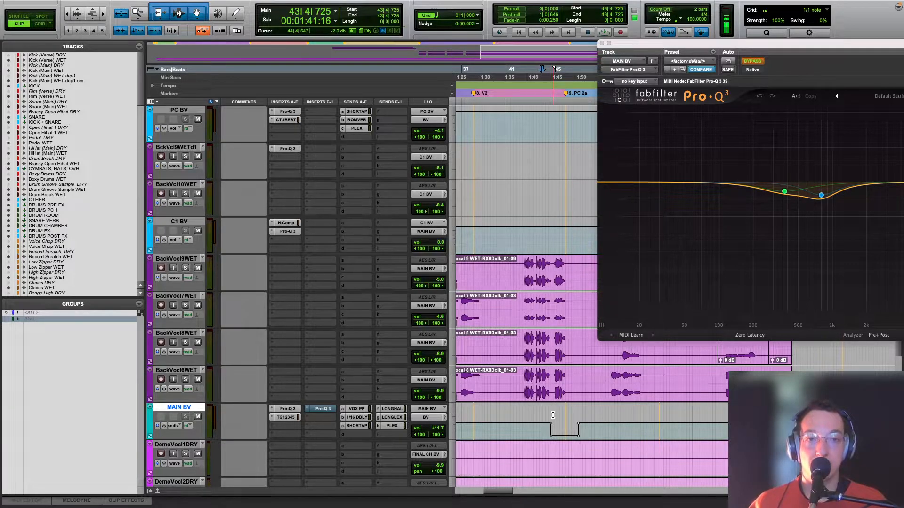
{"action": "key", "text": "space"}
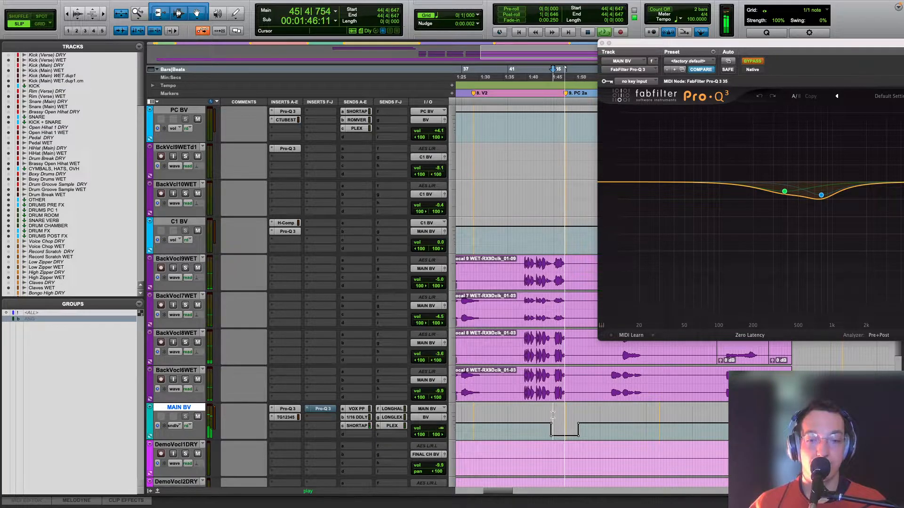
{"action": "key", "text": "space"}
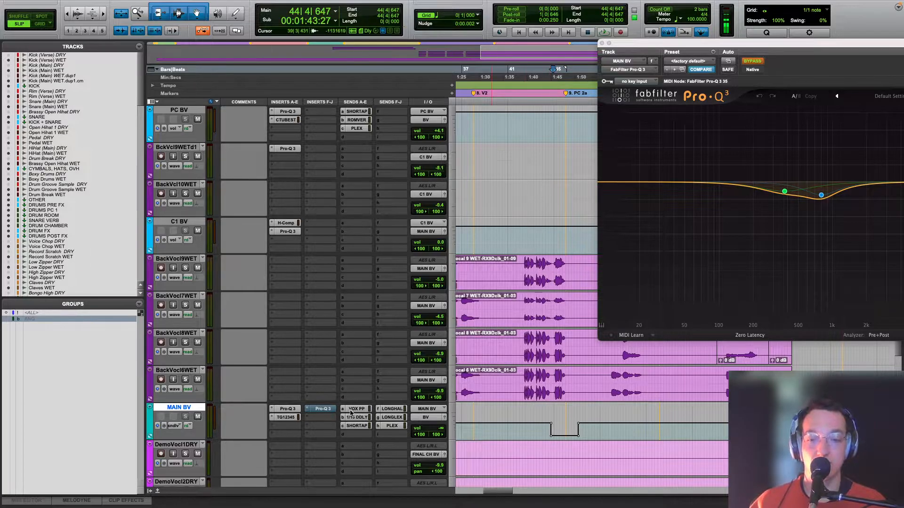
Step: View MAIN BV's level automation for the 1/16 D DLY send, followed by the LONG HALL send across the song
{"action": "left_click", "coordinate": [178, 425]}
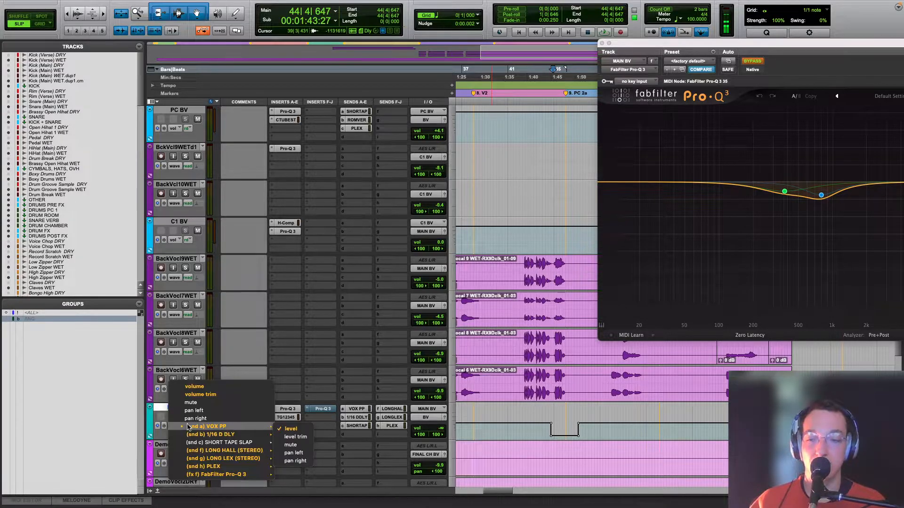
{"action": "left_click", "coordinate": [287, 432]}
{"action": "left_click", "coordinate": [184, 425]}
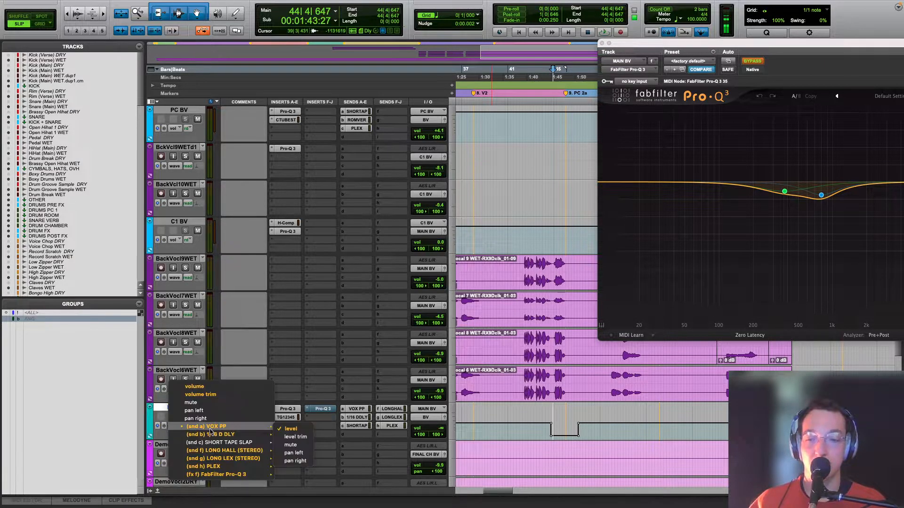
{"action": "left_click", "coordinate": [284, 438]}
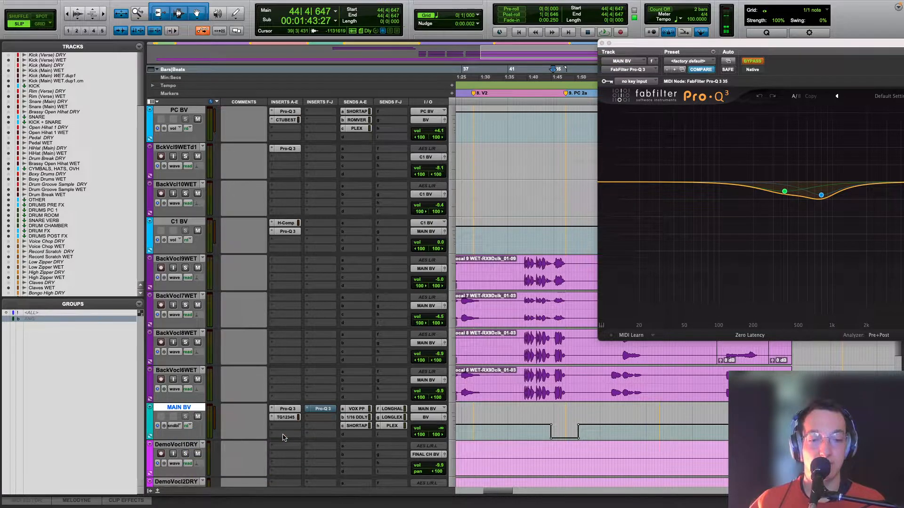
{"action": "left_click", "coordinate": [179, 426]}
{"action": "left_click", "coordinate": [282, 446]}
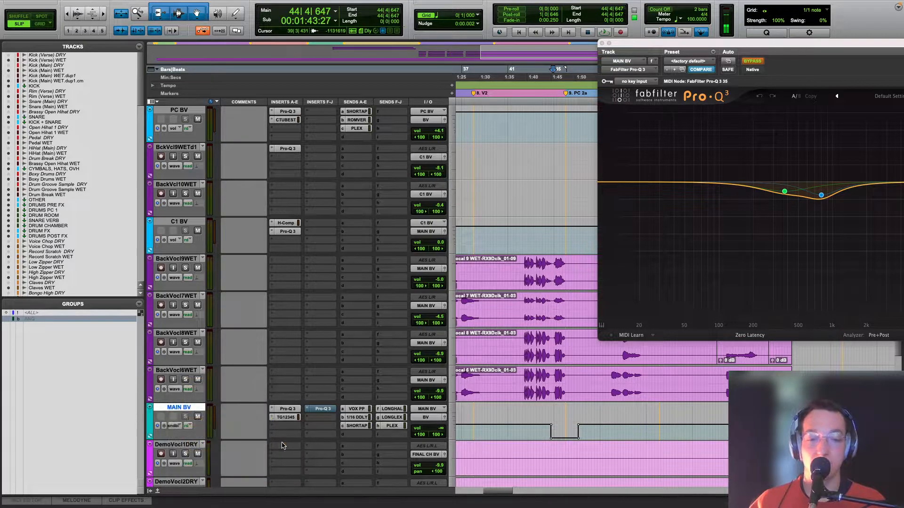
{"action": "key", "text": "r"}
{"action": "key", "text": "r"}
Step: View MAIN BV's LONG LEX (STEREO) send level automation close up around its two ramps
{"action": "left_click", "coordinate": [179, 425]}
{"action": "mouse_move", "coordinate": [252, 437]}
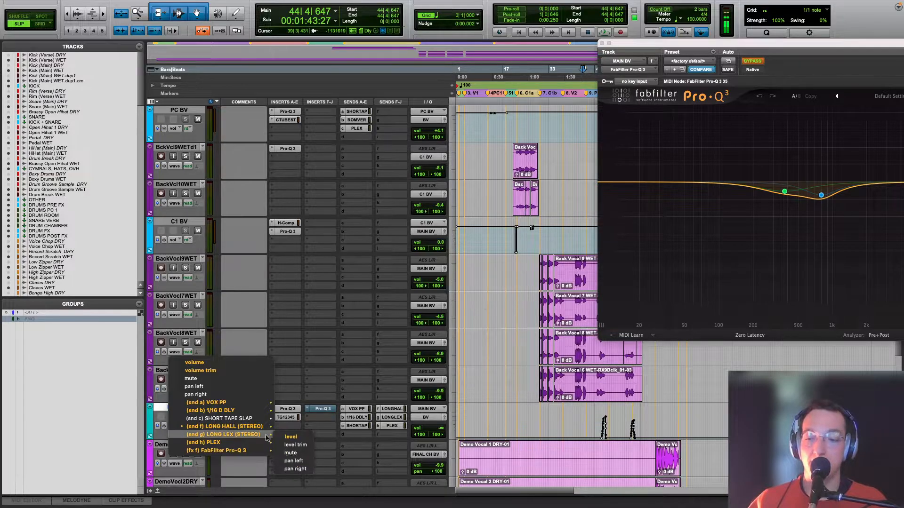
{"action": "left_click", "coordinate": [290, 437]}
{"action": "key", "text": "t"}
{"action": "key", "text": "t"}
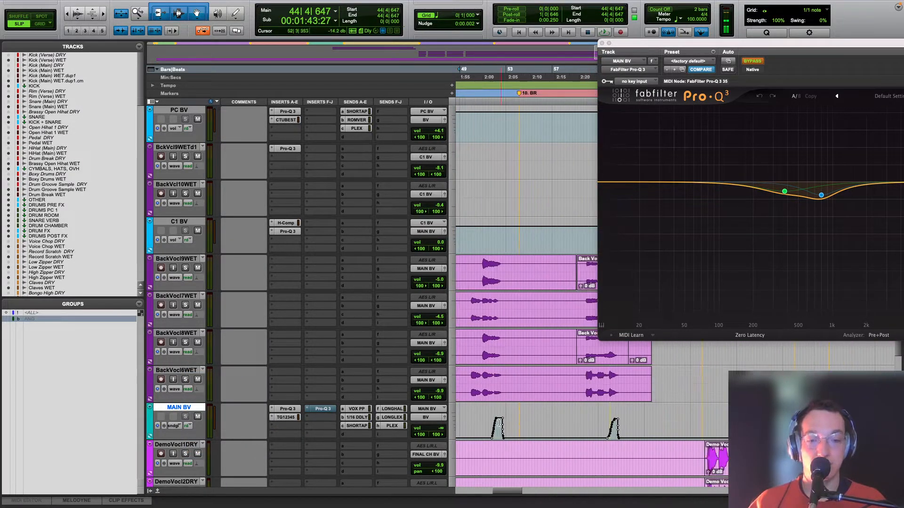
Step: Play from bar 51 through the first ramp of MAIN BV's LONG LEX send automation, and stop
{"action": "left_click", "coordinate": [474, 424]}
{"action": "key", "text": "r"}
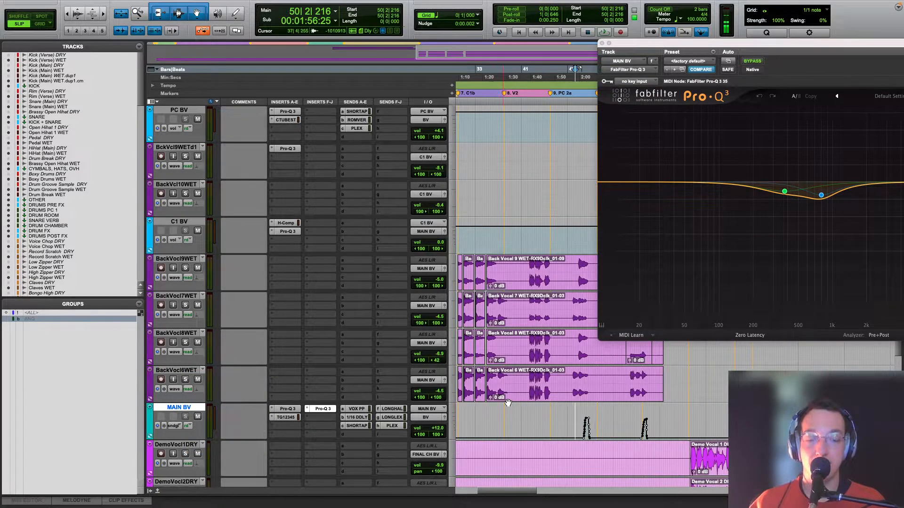
{"action": "scroll", "coordinate": [595, 417], "scroll_direction": "right", "scroll_amount": 3}
{"action": "key", "text": "t"}
{"action": "scroll", "coordinate": [566, 415], "scroll_direction": "right", "scroll_amount": 5}
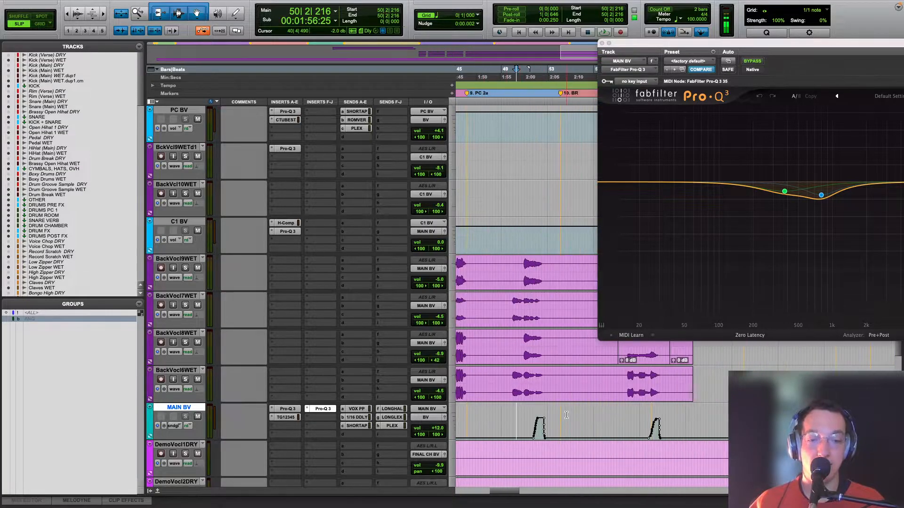
{"action": "left_click", "coordinate": [530, 419]}
{"action": "key", "text": "space"}
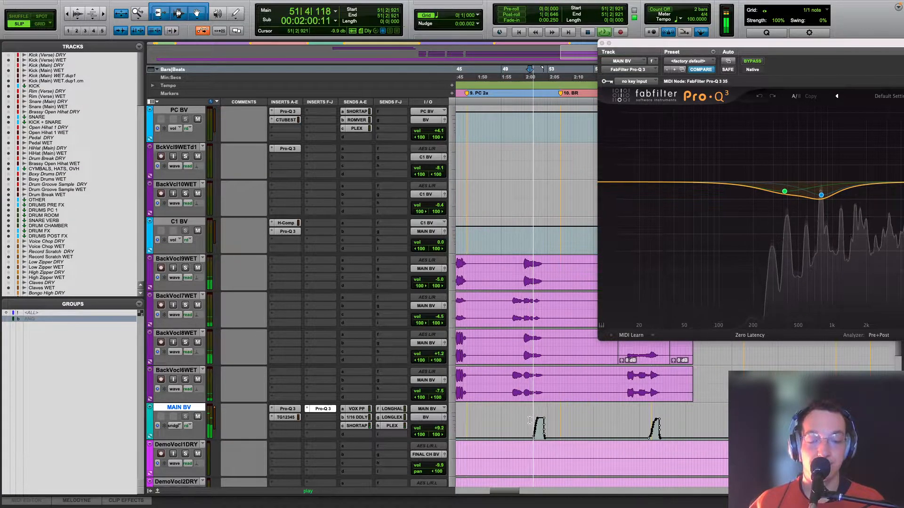
{"action": "key", "text": "space"}
Step: Solo the BackVocl9, 7, 8 and 6 WET tracks and play them from bar 50
{"action": "left_click", "coordinate": [184, 370]}
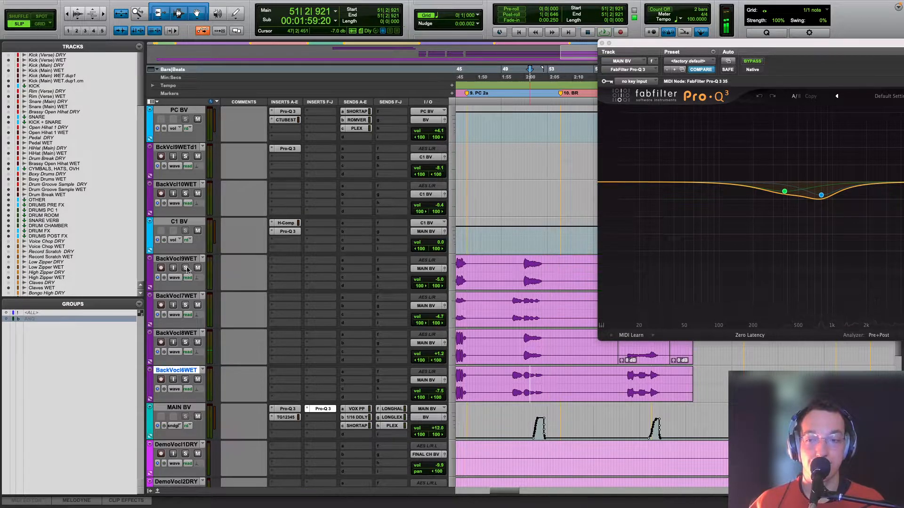
{"action": "left_click", "coordinate": [185, 259], "text": "shift"}
{"action": "left_click", "coordinate": [518, 266]}
{"action": "key", "text": "space"}
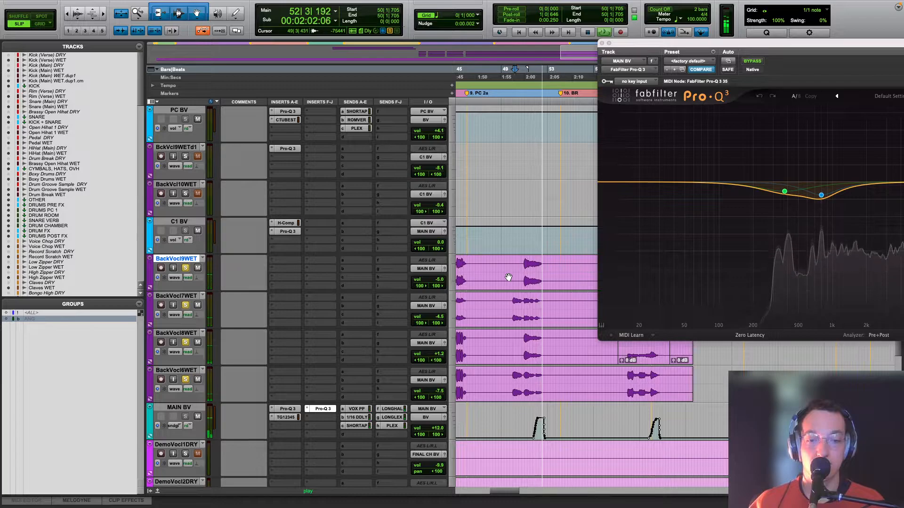
Step: Open MAIN BV's LONG LEX send fader, stop playback, and switch the track's automation view to the LONG HALL send level
{"action": "left_click", "coordinate": [395, 421]}
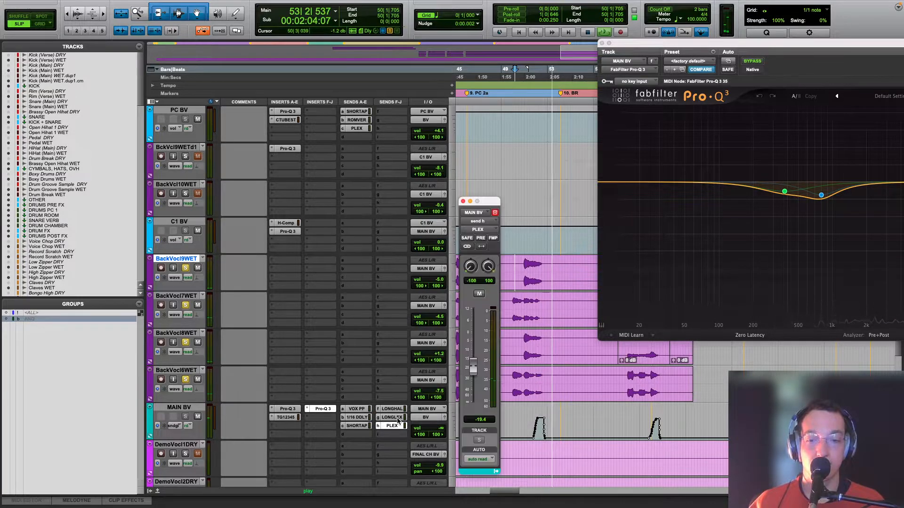
{"action": "key", "text": "space"}
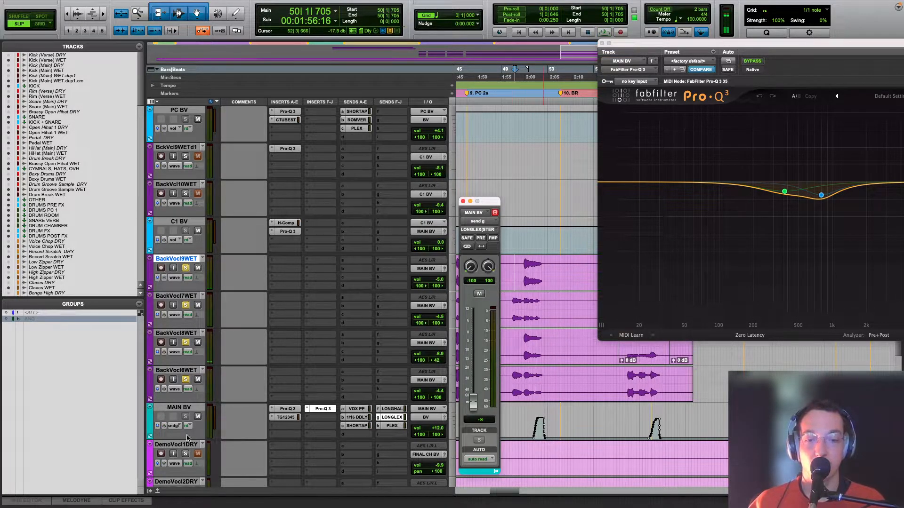
{"action": "left_click", "coordinate": [175, 427]}
{"action": "mouse_move", "coordinate": [238, 417]}
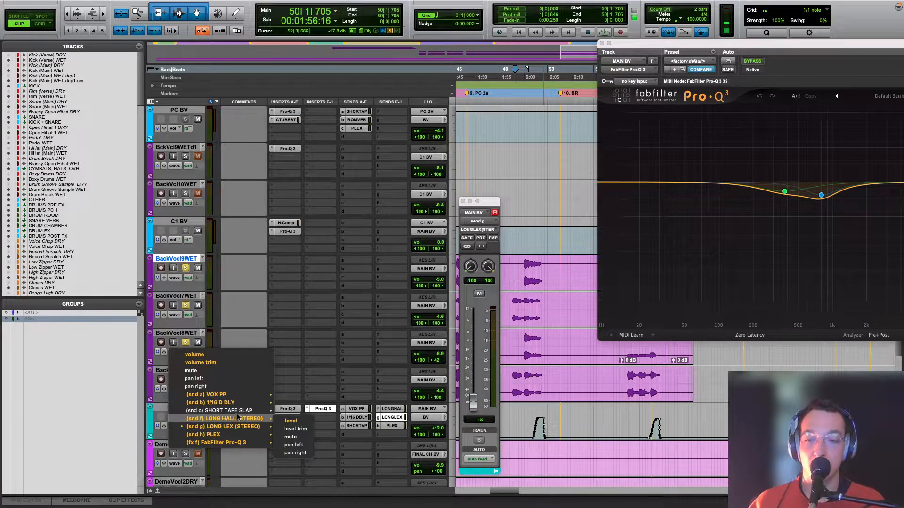
{"action": "left_click", "coordinate": [288, 420]}
Step: Open ValhallaVintageVerb on the LONG HALL (STEREO) return to examine its settings, and move its window clear of the tracks
{"action": "scroll", "coordinate": [303, 434], "scroll_direction": "down", "scroll_amount": 10}
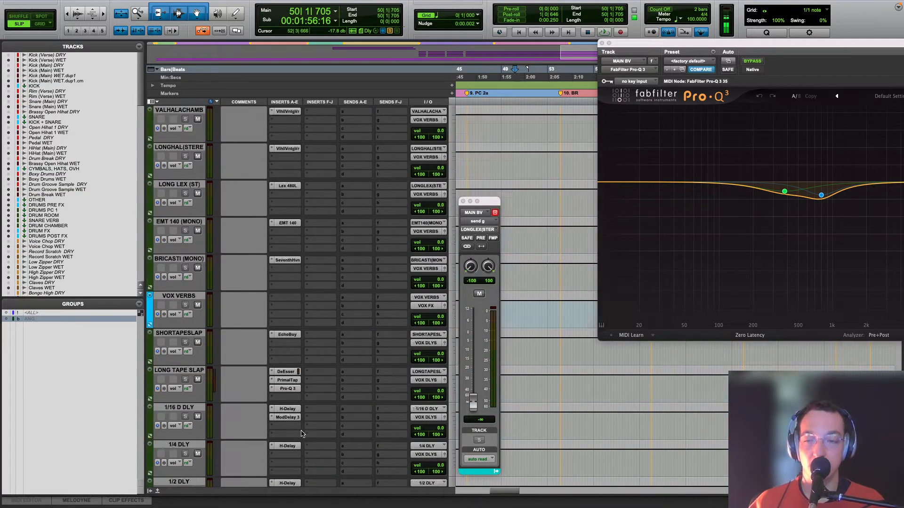
{"action": "scroll", "coordinate": [301, 434], "scroll_direction": "down", "scroll_amount": 3}
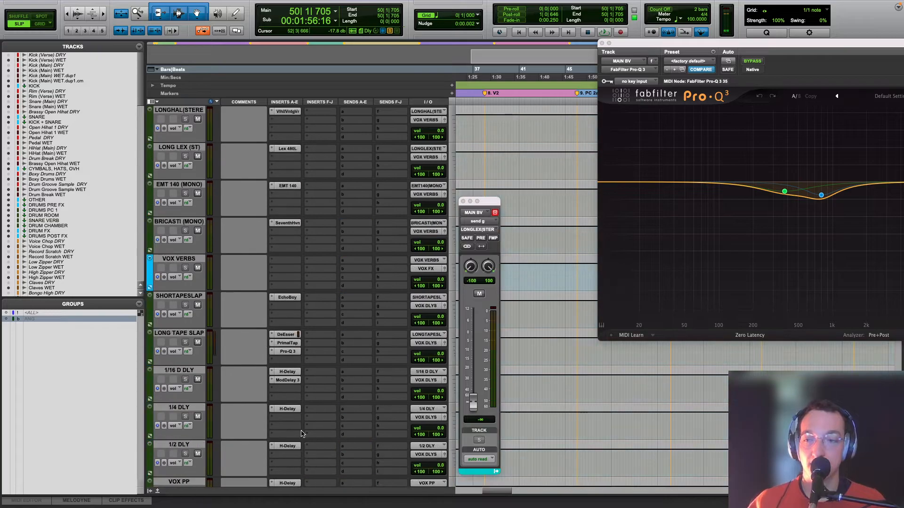
{"action": "scroll", "coordinate": [278, 369], "scroll_direction": "up", "scroll_amount": 4}
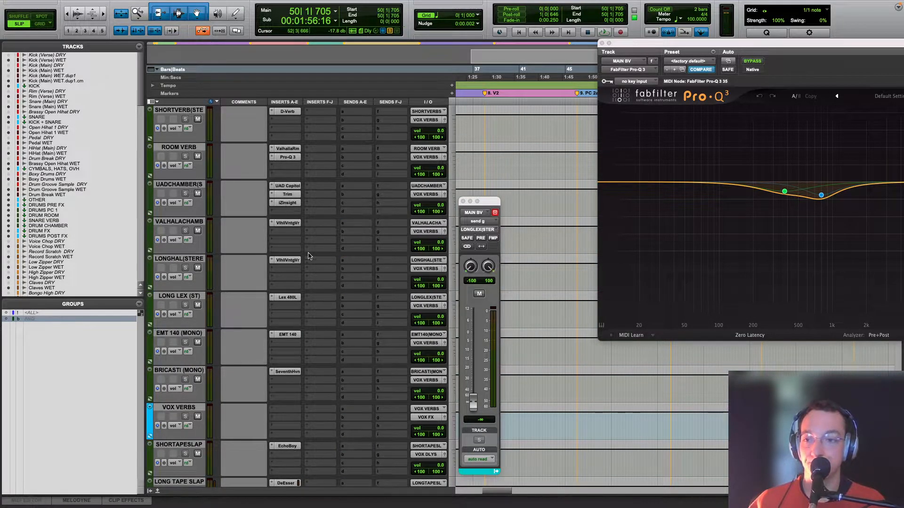
{"action": "left_click", "coordinate": [288, 261]}
{"action": "left_click_drag", "start_coordinate": [664, 45], "coordinate": [199, 217]}
{"action": "scroll", "coordinate": [635, 253], "scroll_direction": "up", "scroll_amount": 10}
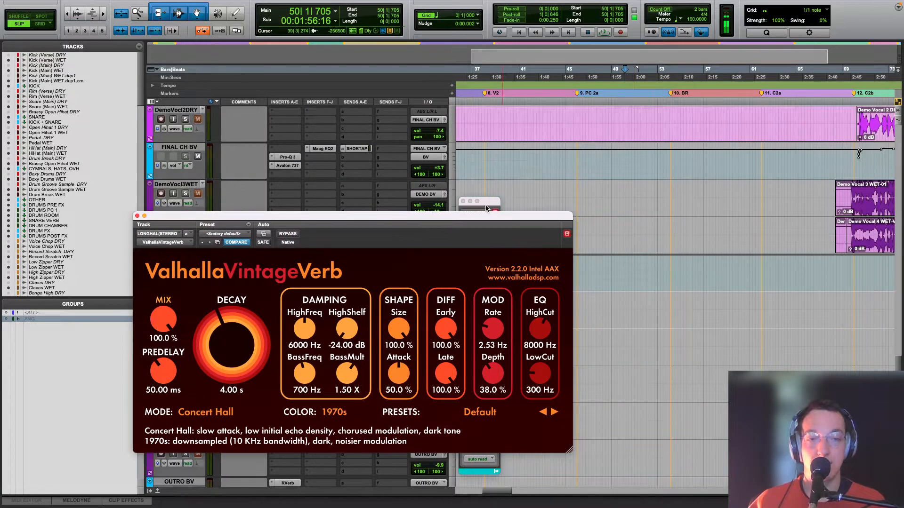
{"action": "left_click_drag", "start_coordinate": [457, 218], "coordinate": [791, 362]}
{"action": "scroll", "coordinate": [566, 251], "scroll_direction": "up", "scroll_amount": 5}
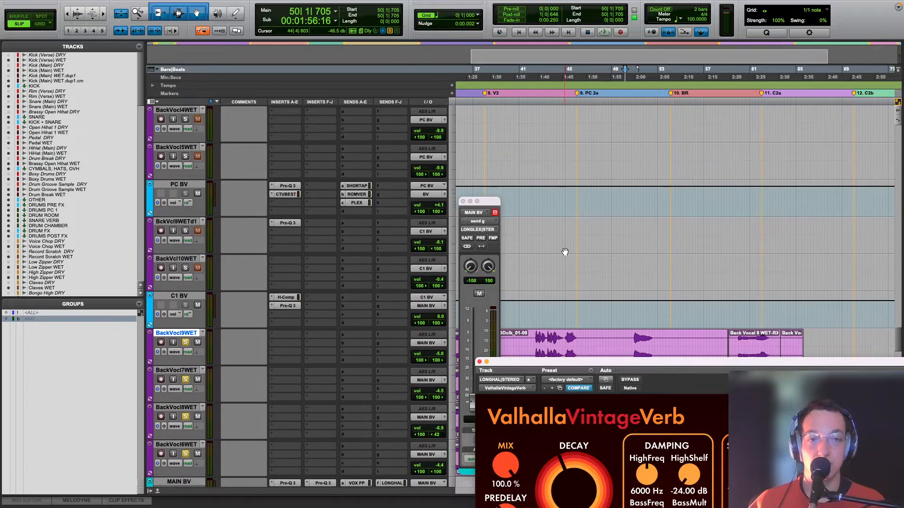
Step: Switch MAIN BV's automation view back to the LONG LEX send level and show more of the song
{"action": "left_click", "coordinate": [181, 241]}
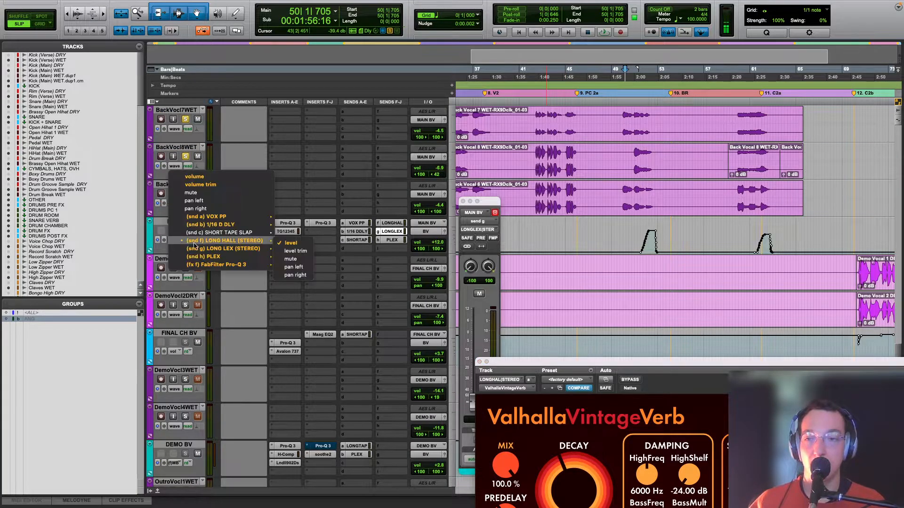
{"action": "left_click", "coordinate": [282, 254]}
{"action": "key", "text": "r"}
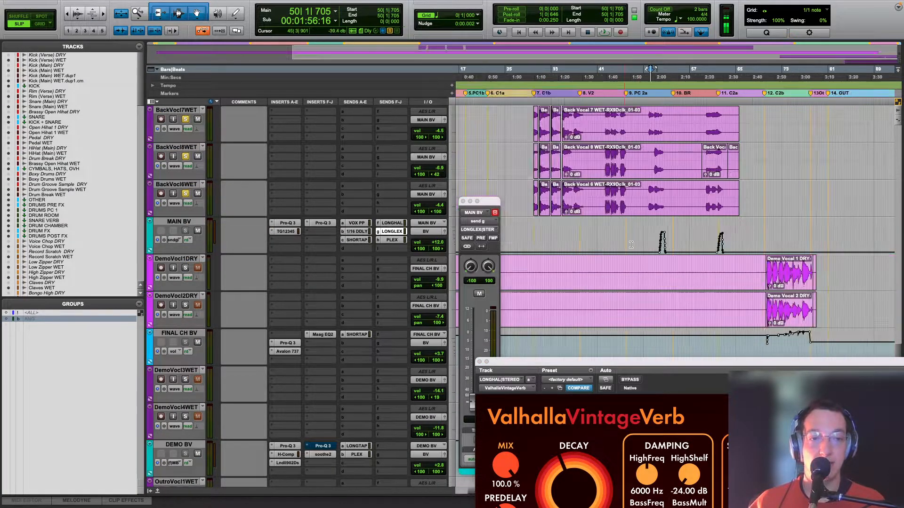
Step: Open the UAD Lexicon 480L on the LONG LEX (ST) return, examine its program and fader settings, and close it
{"action": "scroll", "coordinate": [563, 289], "scroll_direction": "down", "scroll_amount": 10}
{"action": "scroll", "coordinate": [286, 314], "scroll_direction": "down", "scroll_amount": 9}
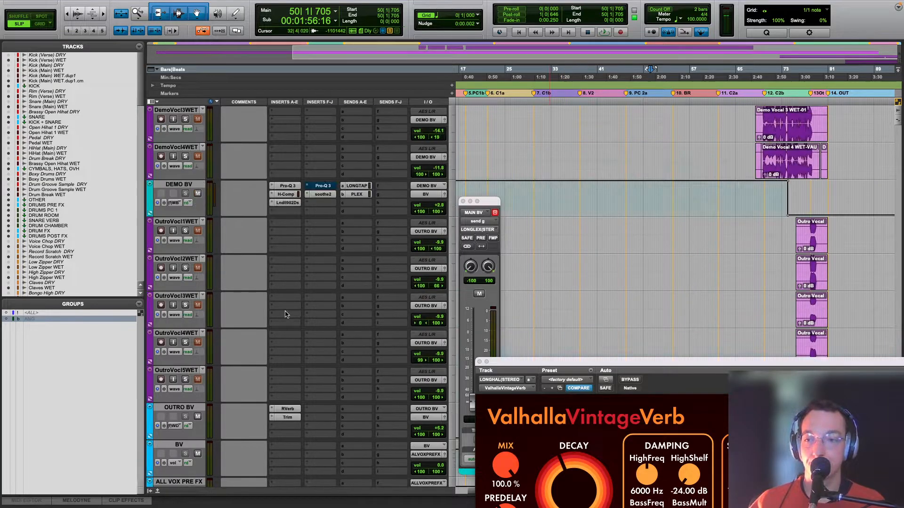
{"action": "left_click", "coordinate": [287, 223]}
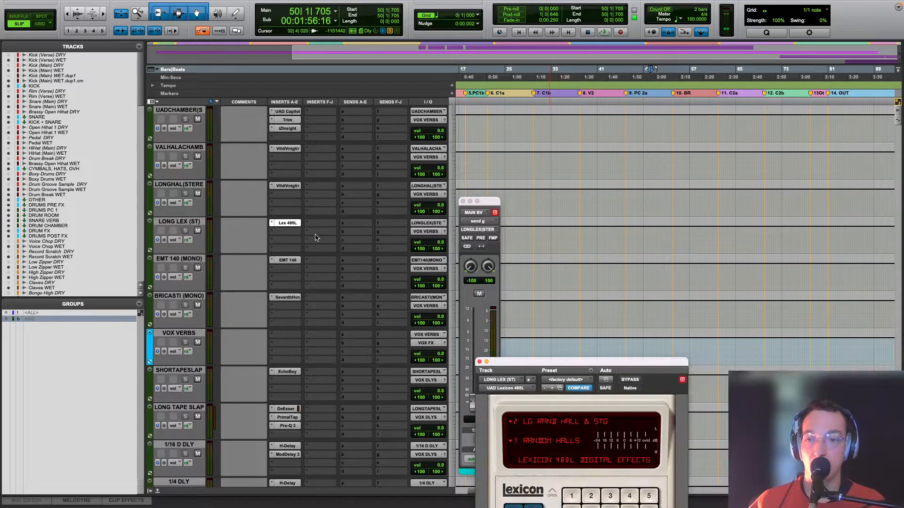
{"action": "left_click_drag", "start_coordinate": [603, 364], "coordinate": [447, 142]}
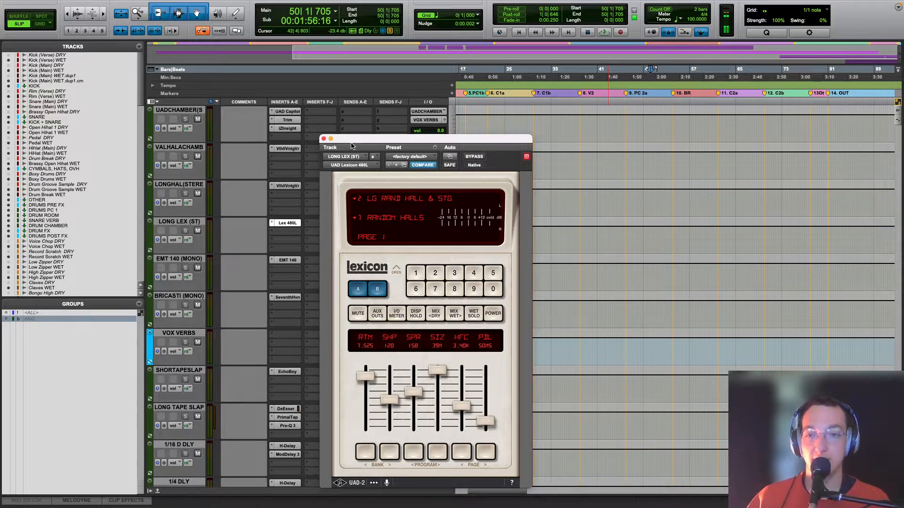
{"action": "left_click", "coordinate": [323, 138]}
Step: Close MAIN BV's LONG LEX send window and return to the MAIN BV tracks with the whole song in view
{"action": "key", "text": "ctrl+bracketleft"}
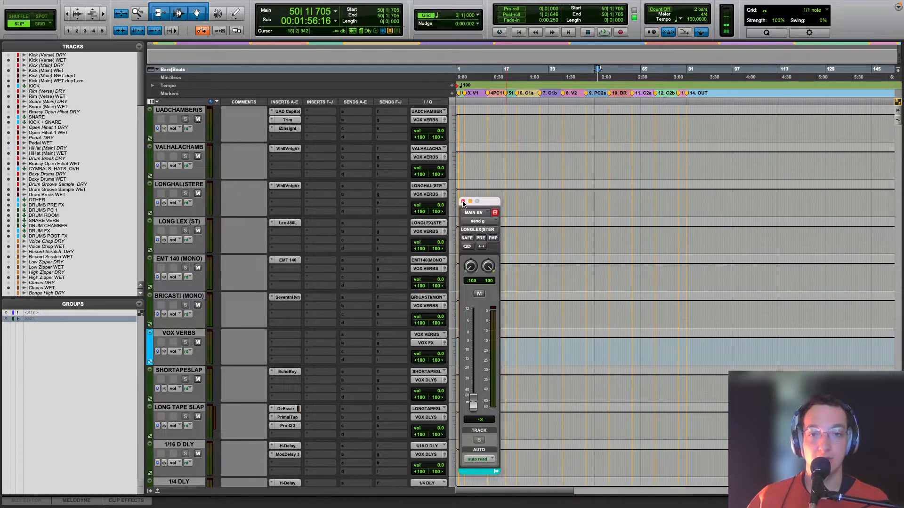
{"action": "left_click", "coordinate": [463, 202]}
{"action": "key", "text": "r"}
{"action": "scroll", "coordinate": [645, 355], "scroll_direction": "up", "scroll_amount": 15}
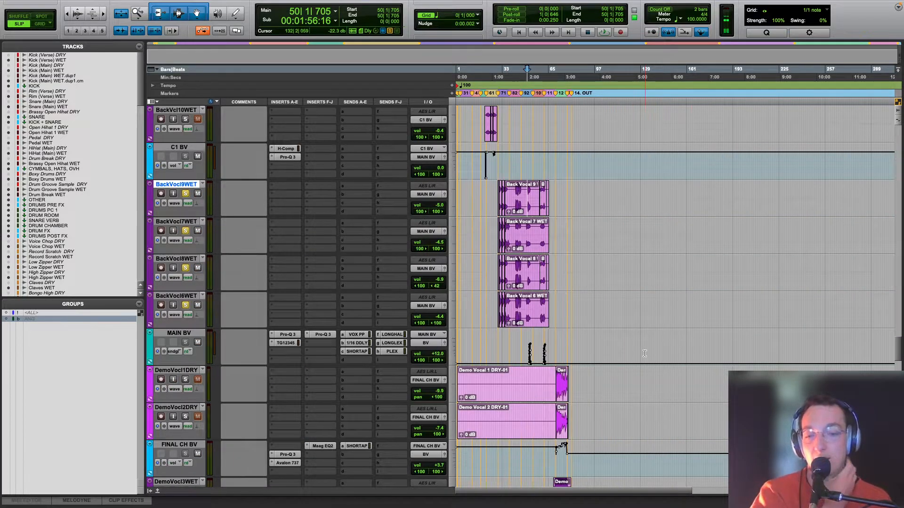
{"action": "scroll", "coordinate": [644, 353], "scroll_direction": "down", "scroll_amount": 1}
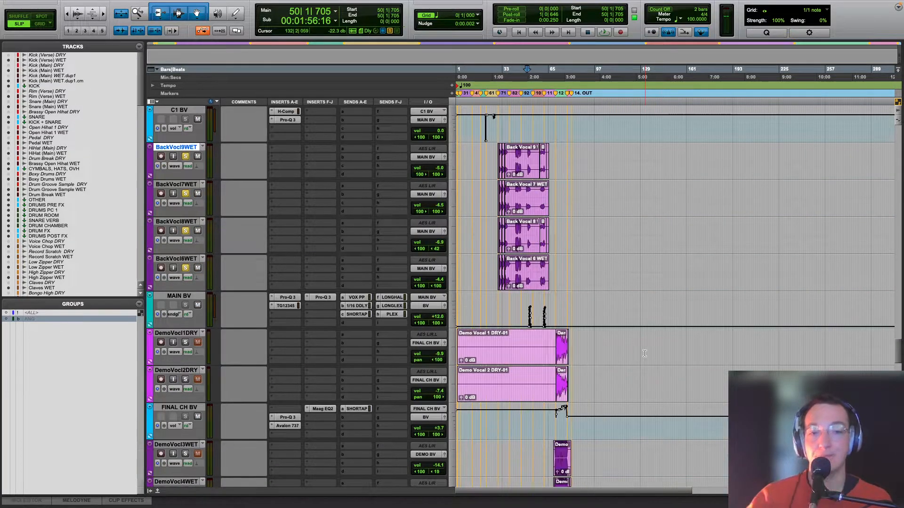
Step: Play the mix from just before section C2b with the demo vocal tracks and the FINAL CH BV automation in view
{"action": "left_click", "coordinate": [561, 307]}
{"action": "scroll", "coordinate": [561, 310], "scroll_direction": "down", "scroll_amount": 10}
{"action": "scroll", "coordinate": [562, 315], "scroll_direction": "up", "scroll_amount": 10}
{"action": "key", "text": "t"}
{"action": "key", "text": "t"}
{"action": "scroll", "coordinate": [561, 315], "scroll_direction": "down", "scroll_amount": 1}
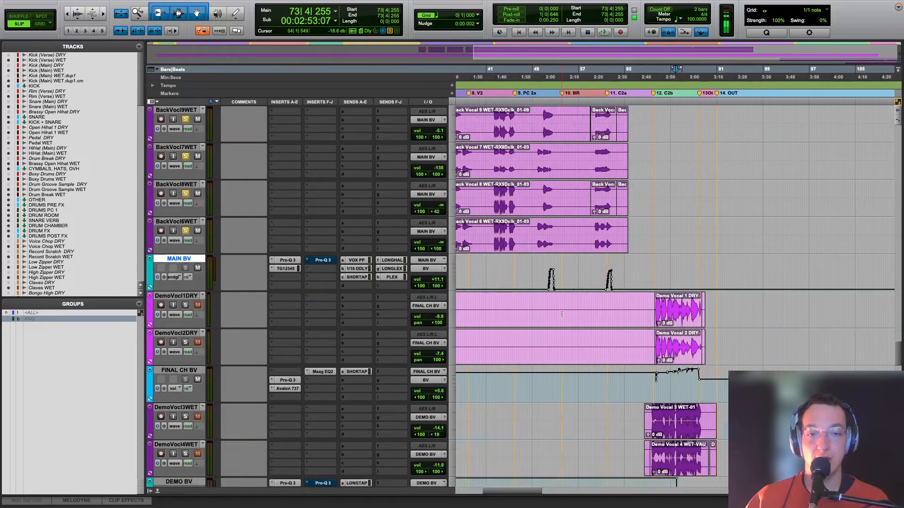
{"action": "key", "text": "t"}
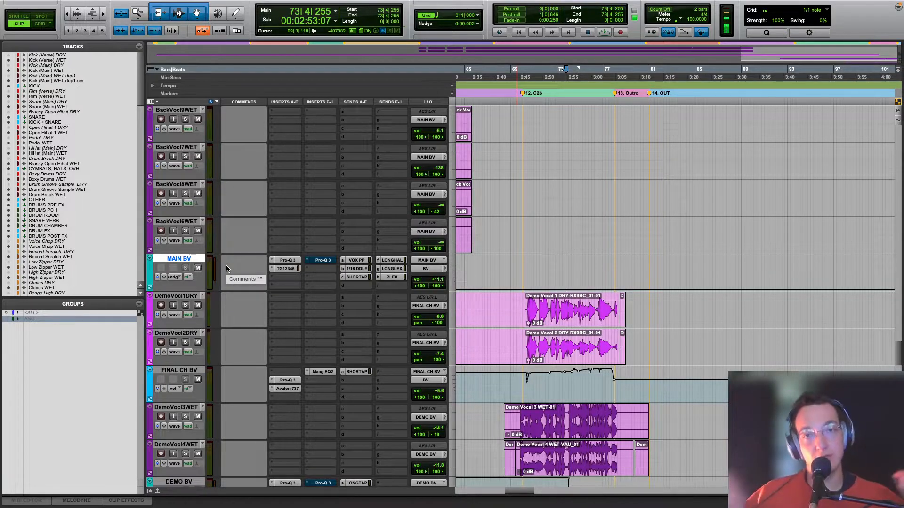
{"action": "left_click", "coordinate": [517, 273]}
{"action": "key", "text": "space"}
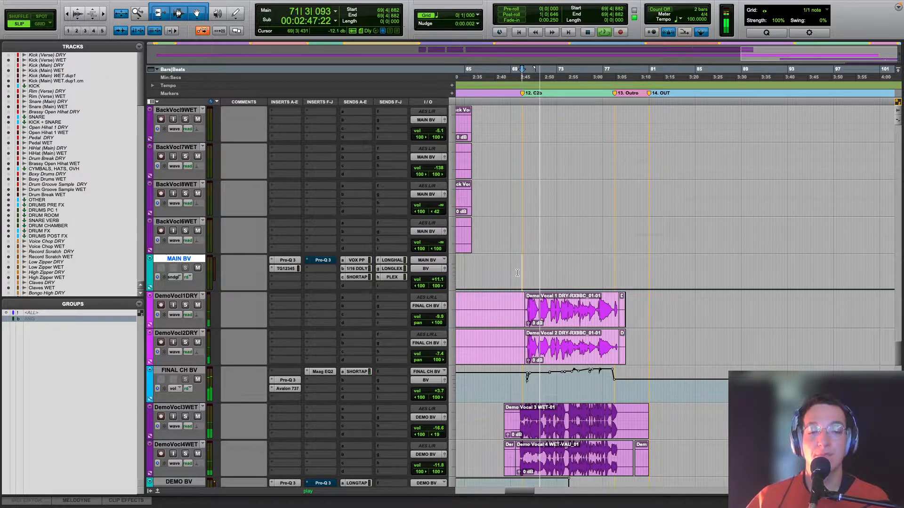
{"action": "scroll", "coordinate": [515, 274], "scroll_direction": "up", "scroll_amount": 10}
{"action": "scroll", "coordinate": [515, 274], "scroll_direction": "down", "scroll_amount": 15}
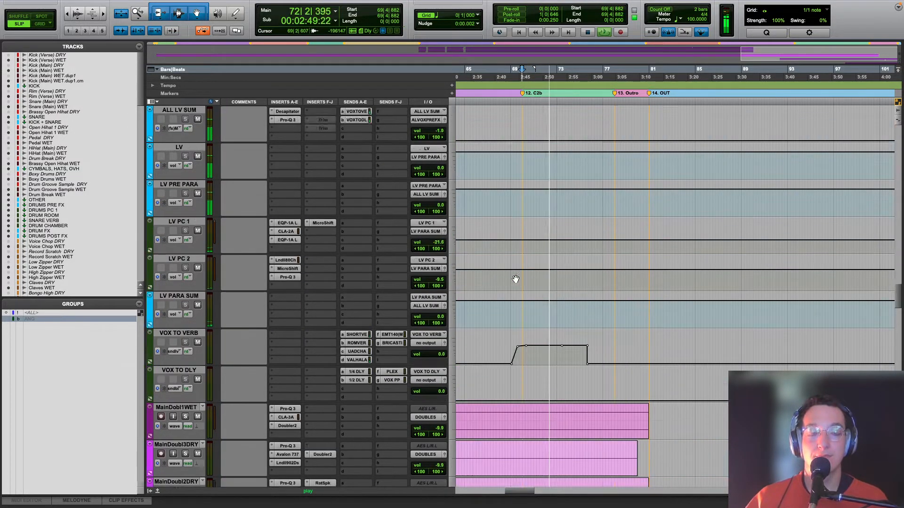
{"action": "scroll", "coordinate": [515, 279], "scroll_direction": "up", "scroll_amount": 5}
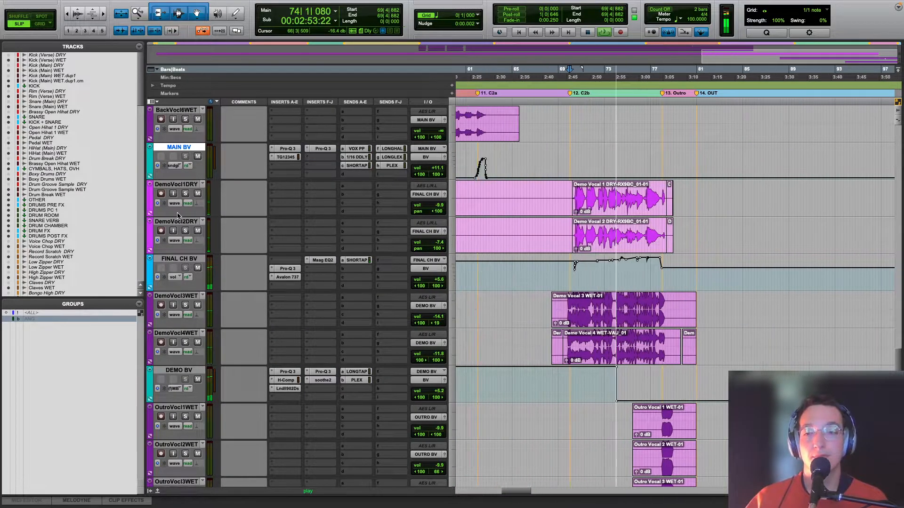
{"action": "key", "text": "space"}
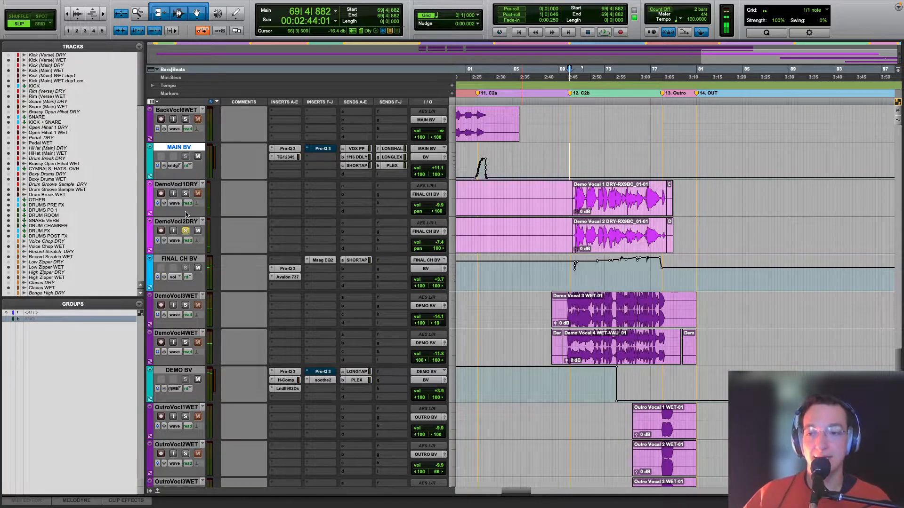
Step: Play the two dry demo vocals, DemoVocl1DRY and DemoVocl2DRY, soloed from just before section C2b
{"action": "key", "text": "space"}
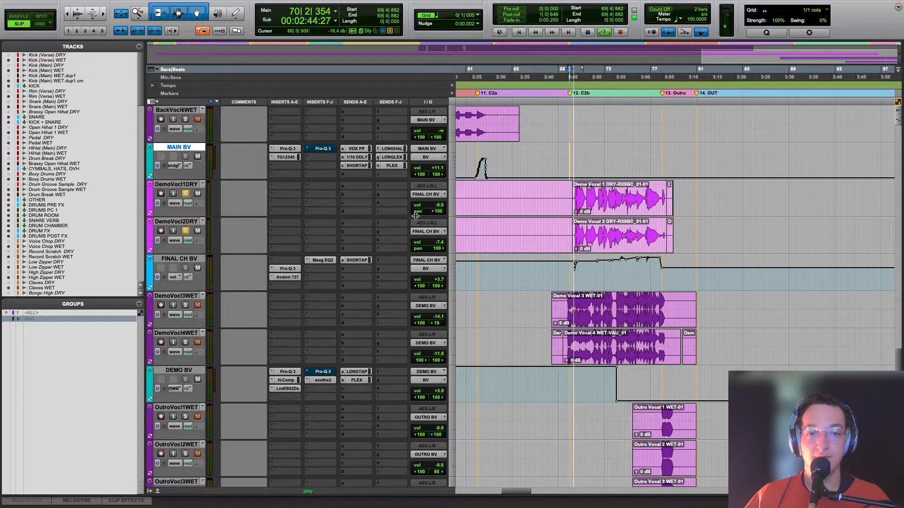
{"action": "key", "text": "t"}
{"action": "key", "text": "t"}
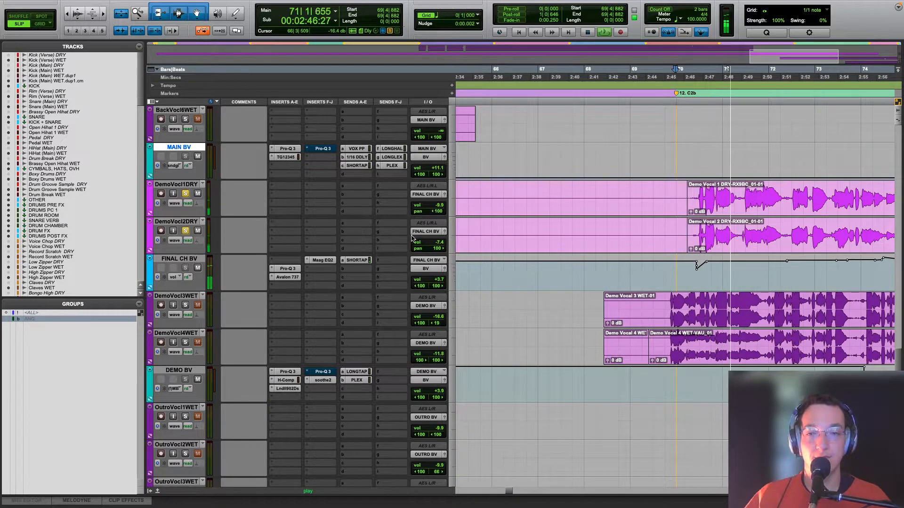
{"action": "key", "text": "space"}
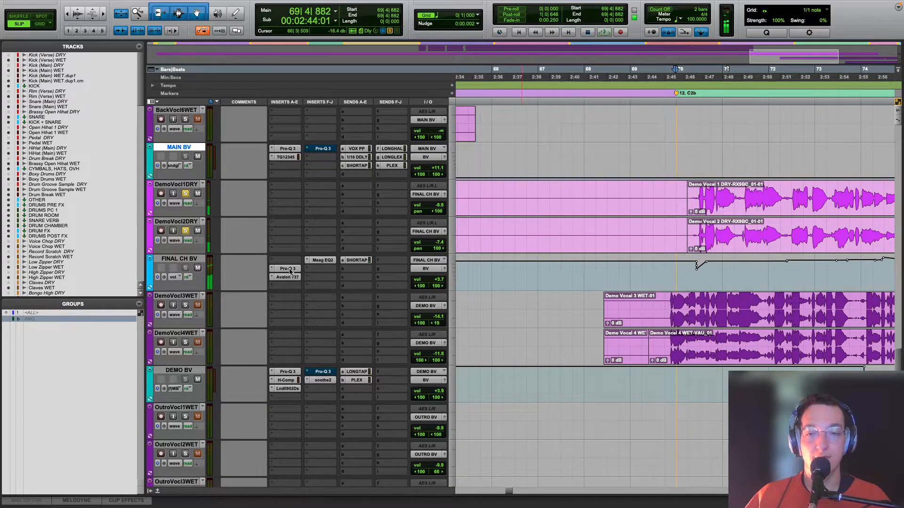
Step: Open the Pro-Q 3 on FINAL CH BV and examine its low-cut and midrange dip bands
{"action": "left_click", "coordinate": [288, 269]}
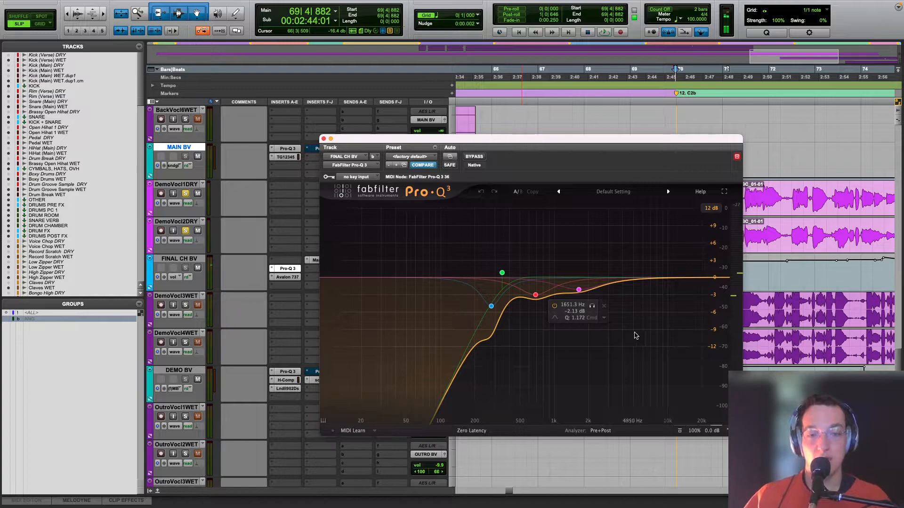
{"action": "left_click_drag", "start_coordinate": [644, 326], "coordinate": [541, 273]}
{"action": "left_click", "coordinate": [535, 295]}
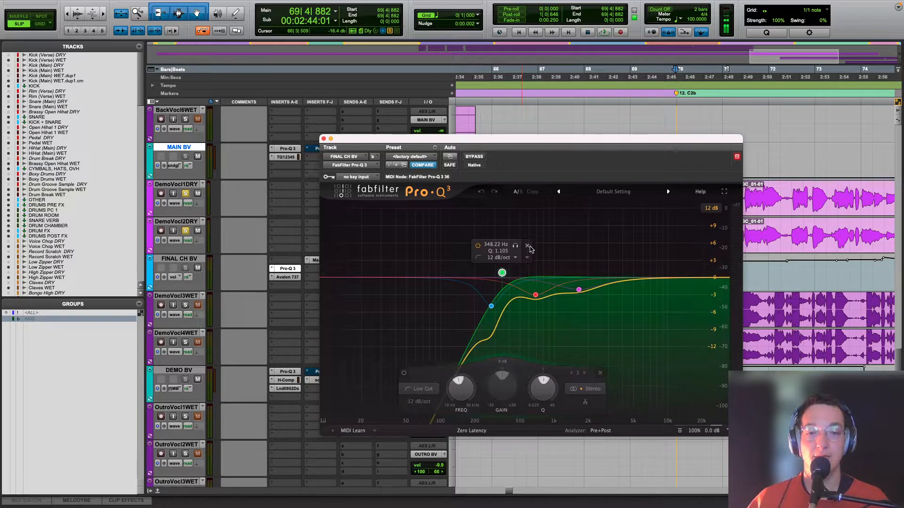
Step: Try removing the 348 Hz low-cut band from FINAL CH BV's Pro-Q 3 and undo the band changes
{"action": "left_click", "coordinate": [527, 246]}
{"action": "left_click", "coordinate": [481, 192]}
{"action": "left_click", "coordinate": [481, 192]}
{"action": "left_click", "coordinate": [480, 191]}
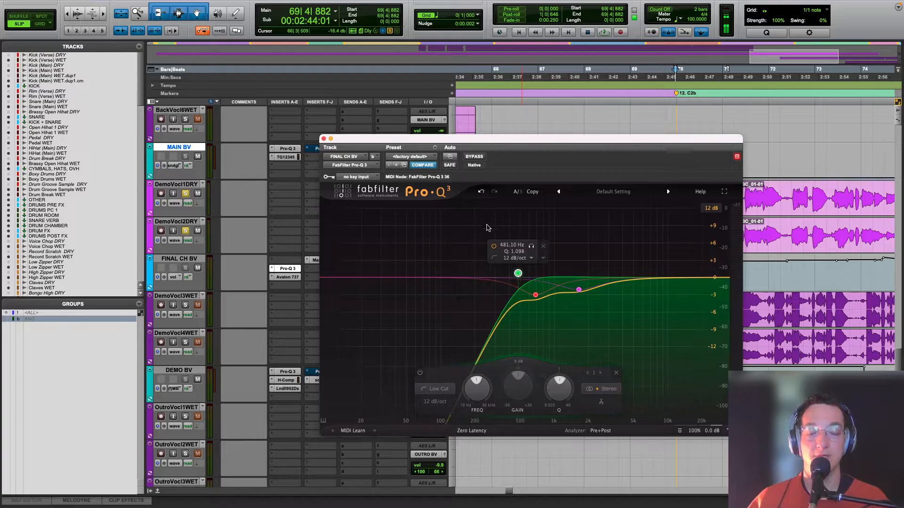
{"action": "left_click", "coordinate": [481, 192]}
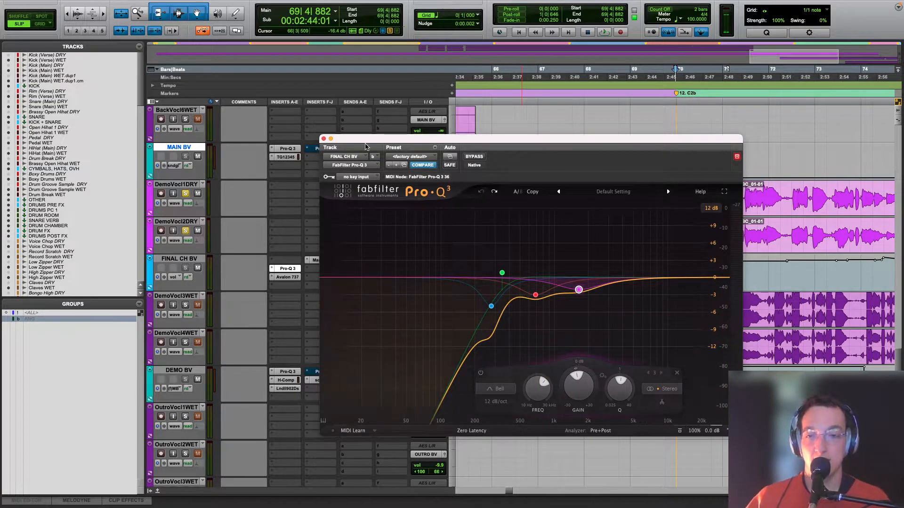
Step: Close the Pro-Q 3 and open the Avalon VT-737sp on FINAL CH BV to check it during playback
{"action": "mouse_move", "coordinate": [501, 271]}
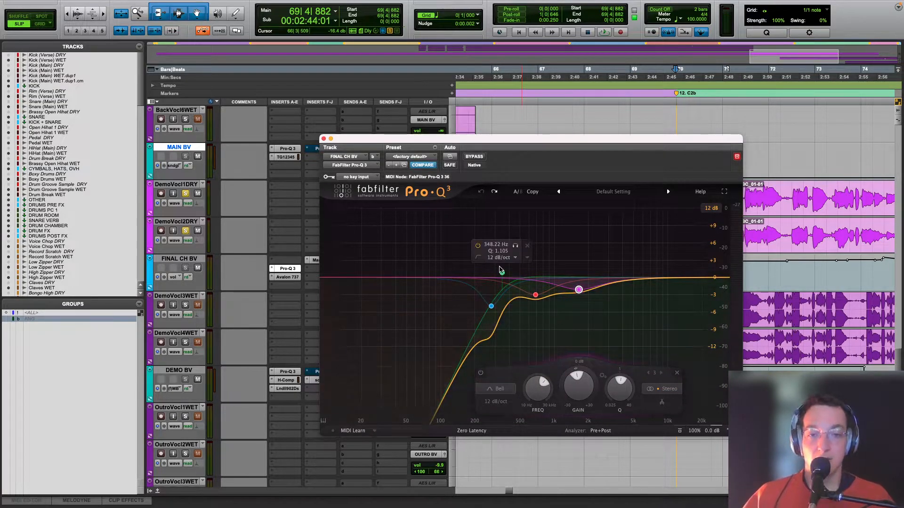
{"action": "left_click", "coordinate": [323, 138]}
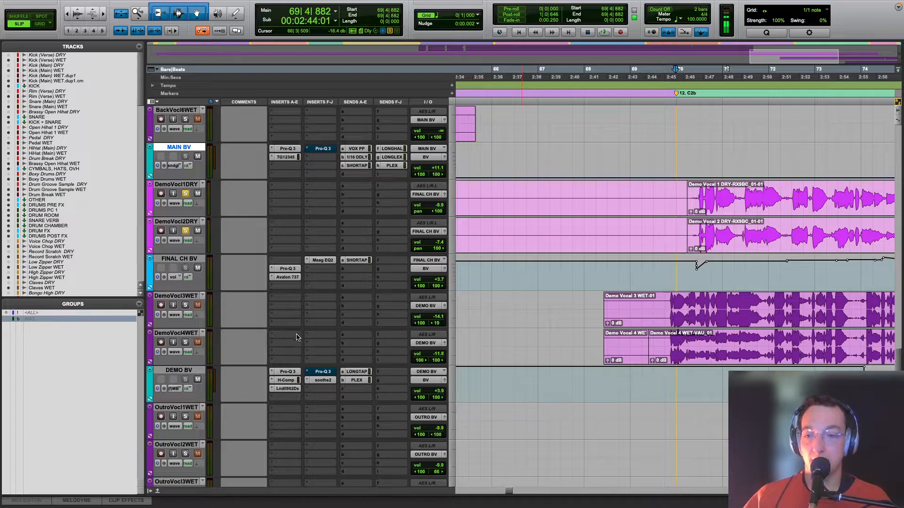
{"action": "left_click", "coordinate": [288, 278]}
{"action": "key", "text": "space"}
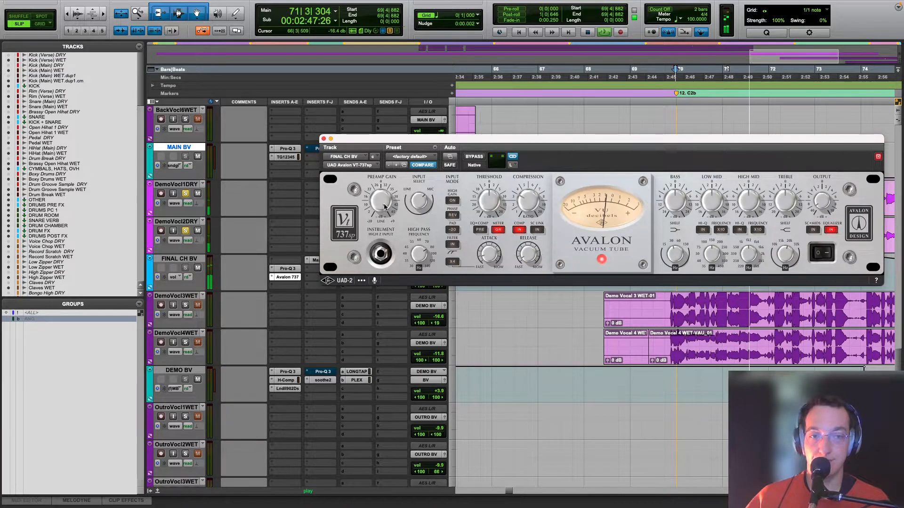
{"action": "key", "text": "space"}
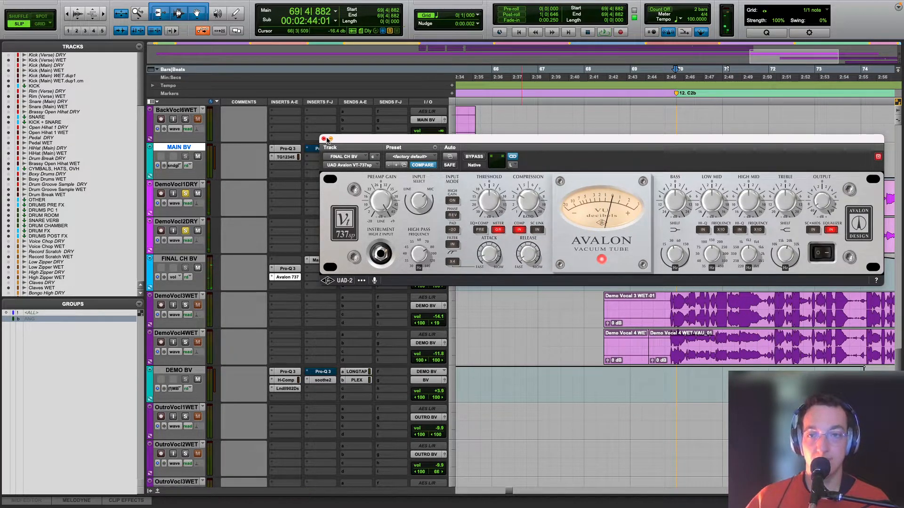
{"action": "left_click", "coordinate": [323, 139]}
Step: Open the Maag EQ2 on FINAL CH BV, move it clear of the track's lane, examine its settings and close it
{"action": "left_click", "coordinate": [323, 260]}
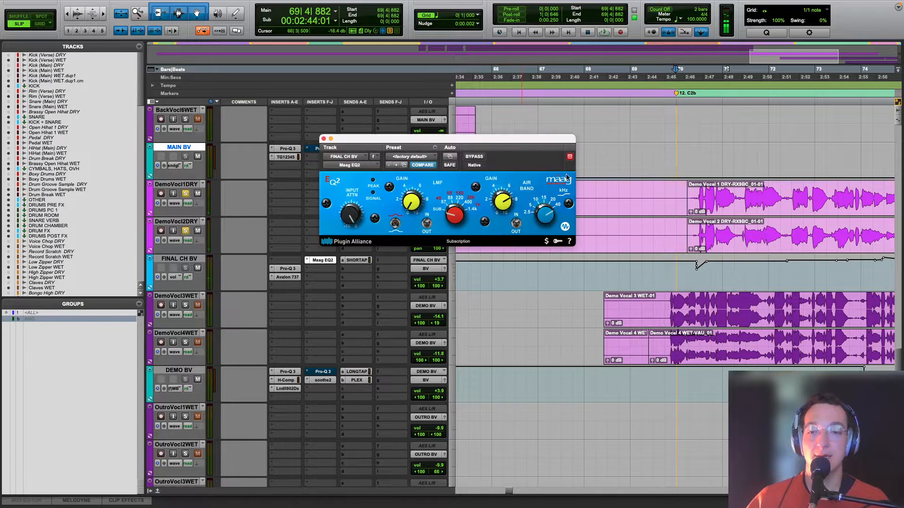
{"action": "left_click_drag", "start_coordinate": [528, 139], "coordinate": [566, 88]}
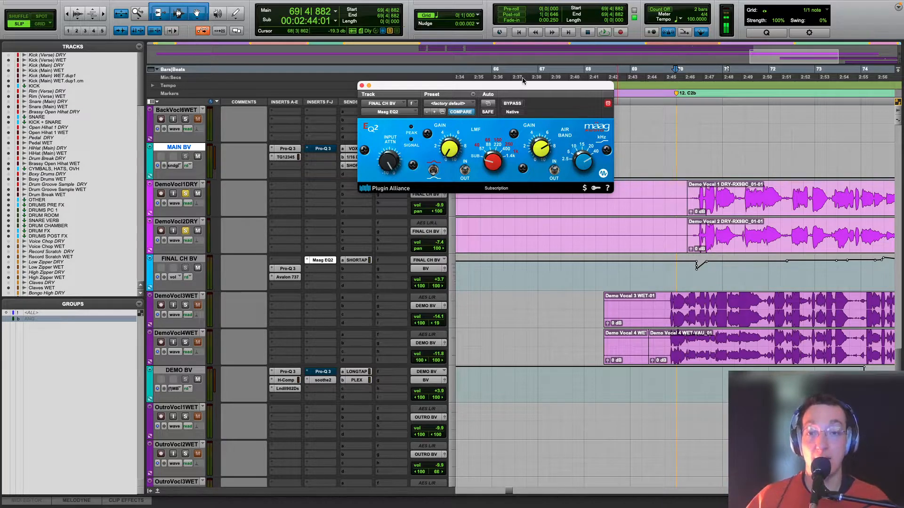
{"action": "left_click", "coordinate": [362, 85]}
Step: Play from the start of section C2b on FINAL CH BV to follow its volume automation
{"action": "key", "text": "r"}
{"action": "key", "text": "r"}
{"action": "key", "text": "r"}
{"action": "key", "text": "t"}
{"action": "left_click", "coordinate": [680, 278]}
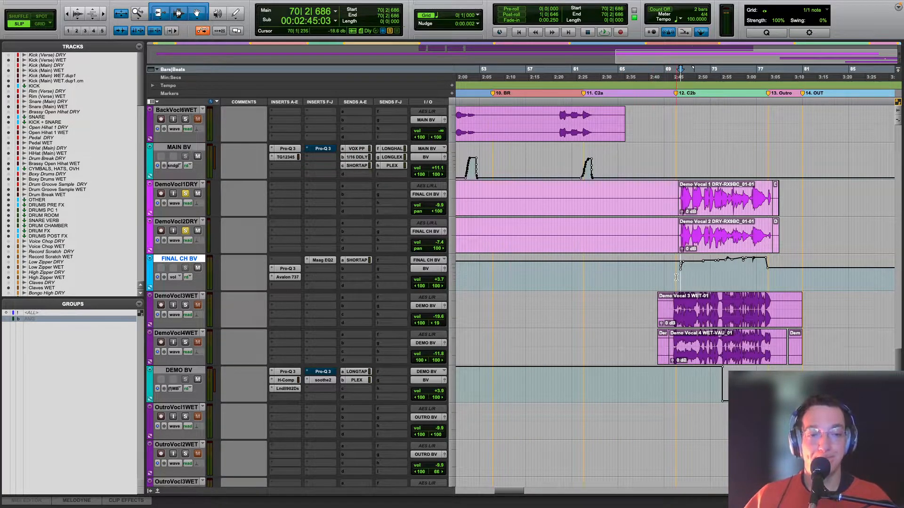
{"action": "key", "text": "space"}
{"action": "key", "text": "t"}
{"action": "key", "text": "space"}
Step: Play DemoVocl3WET and DemoVocl4WET soloed from C2b and examine the bands of DEMO BV's first Pro-Q 3, including its high cut
{"action": "left_click", "coordinate": [669, 277]}
{"action": "key", "text": "space"}
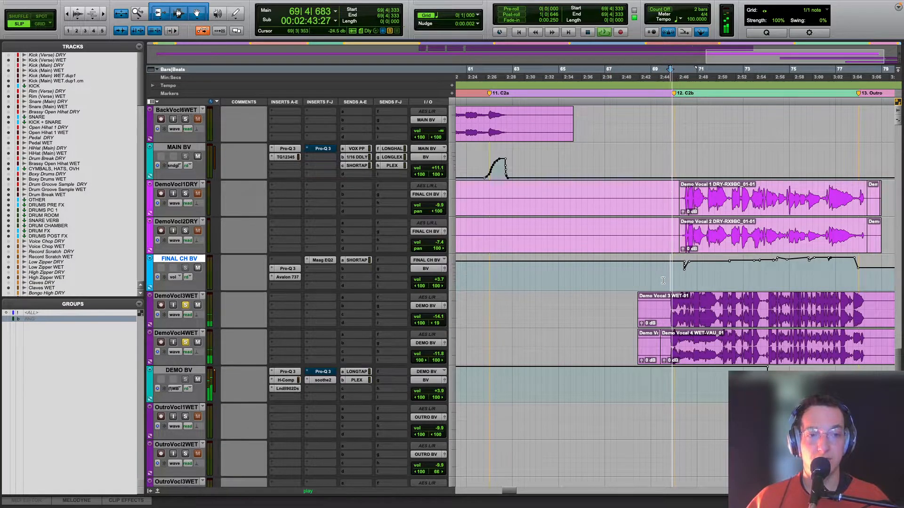
{"action": "left_click", "coordinate": [282, 371]}
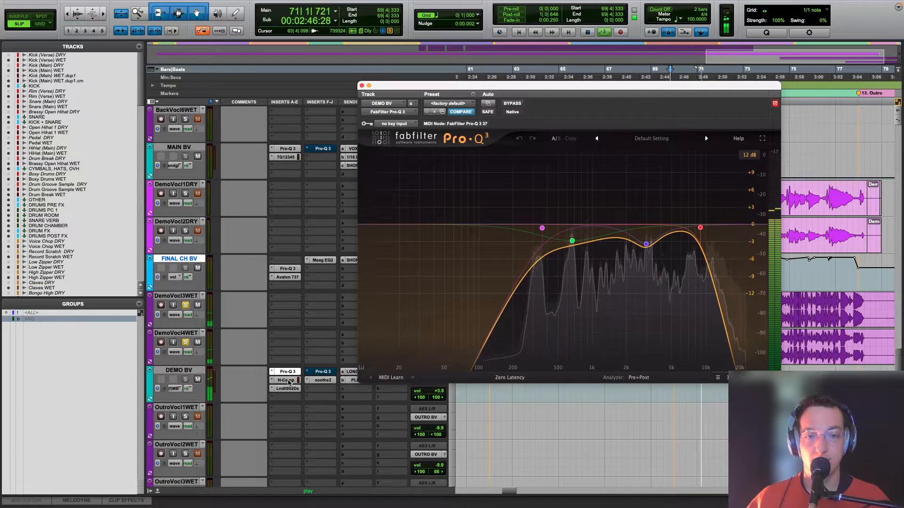
{"action": "key", "text": "space"}
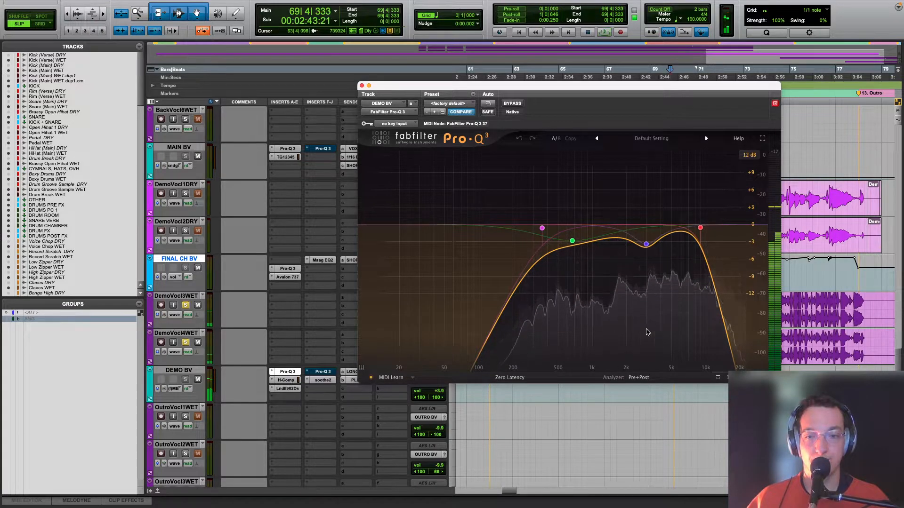
{"action": "mouse_move", "coordinate": [695, 238]}
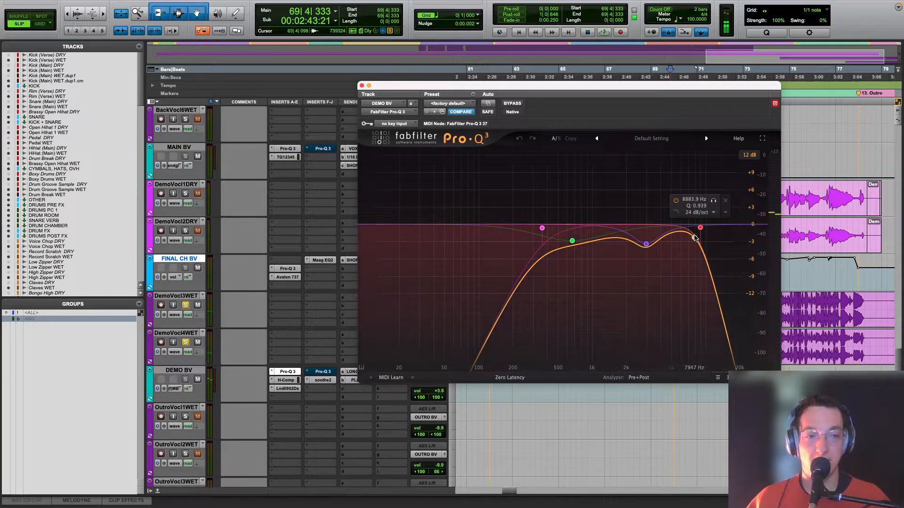
Step: Open the H-Comp on DEMO BV and watch its gain reduction during playback
{"action": "left_click", "coordinate": [280, 382]}
{"action": "key", "text": "space"}
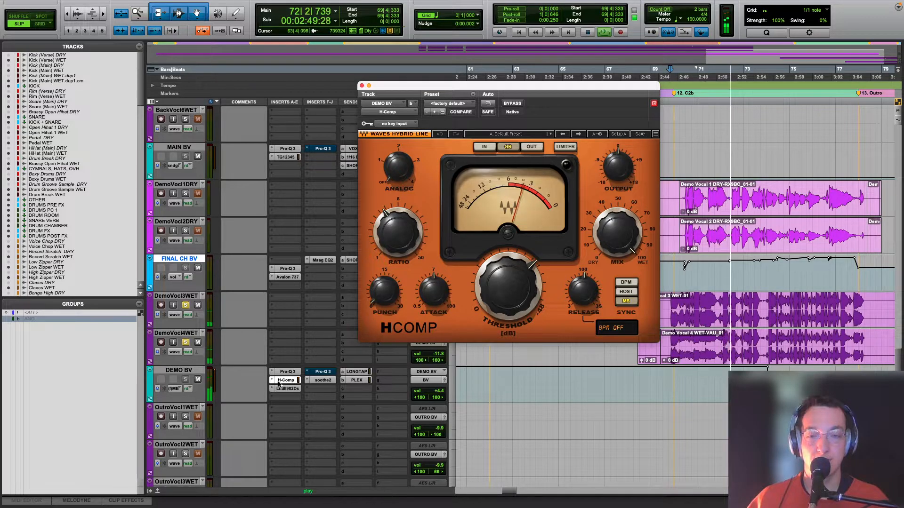
{"action": "key", "text": "space"}
Step: Open the Lindell 902 De-esser on DEMO BV, listen to its detector signal during playback, and close it
{"action": "left_click", "coordinate": [288, 389]}
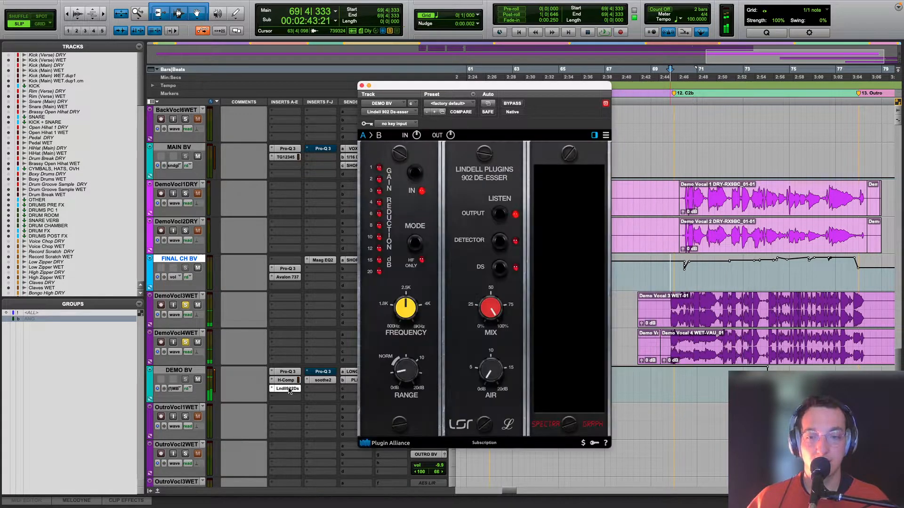
{"action": "key", "text": "space"}
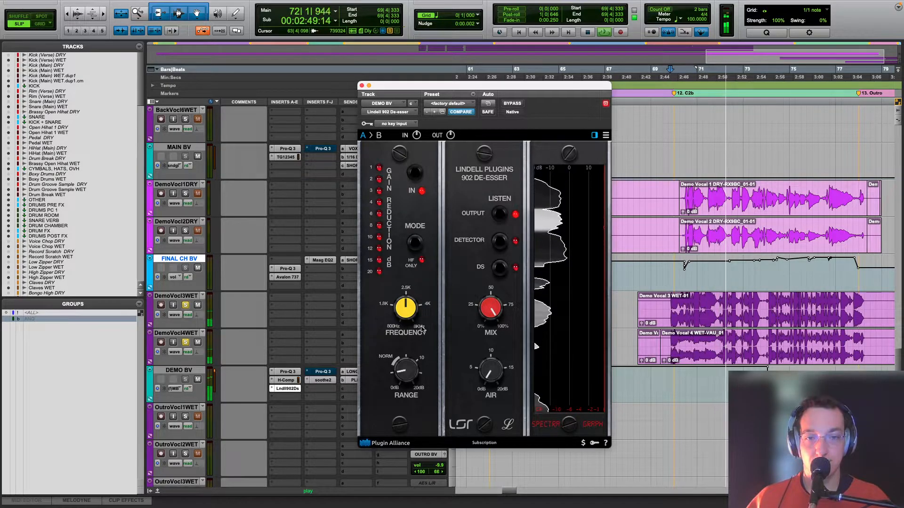
{"action": "left_click", "coordinate": [502, 244]}
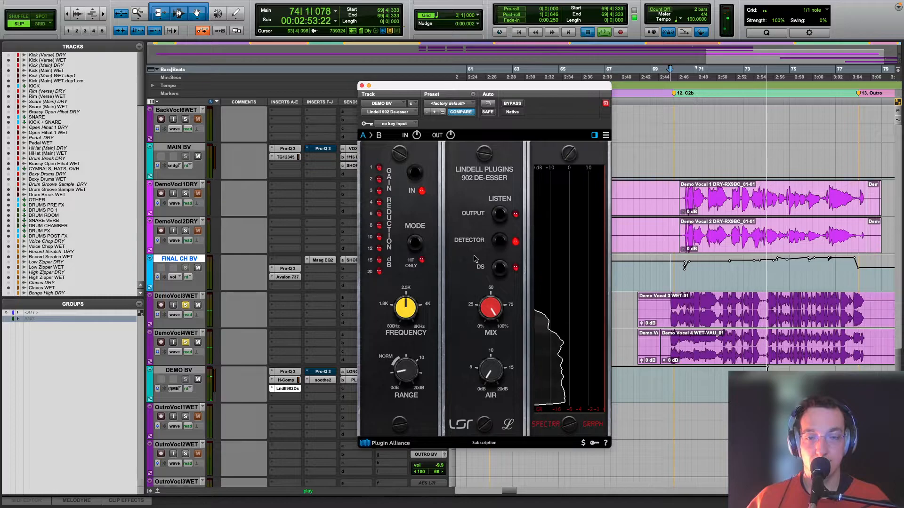
{"action": "key", "text": "space"}
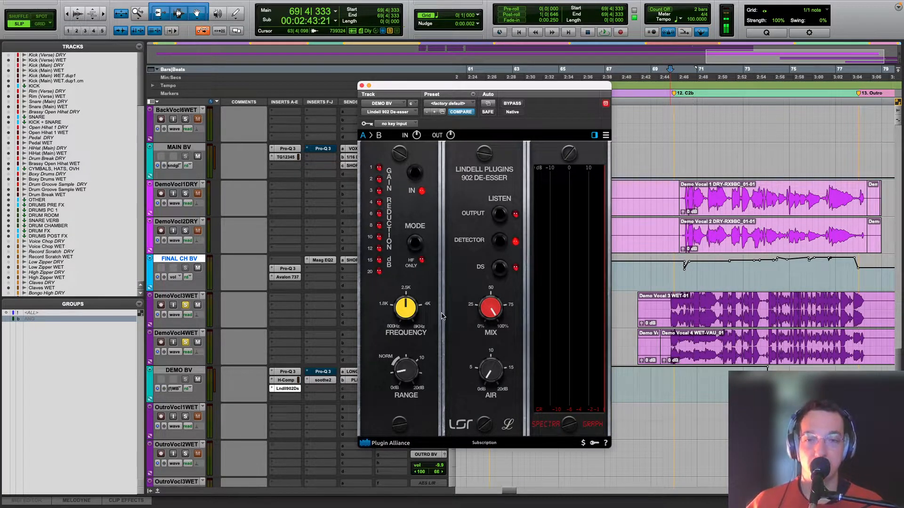
{"action": "left_click", "coordinate": [361, 86]}
Step: Open soothe2 on DEMO BV, compare it bypassed and active during playback, and close it
{"action": "left_click", "coordinate": [324, 381]}
{"action": "key", "text": "space"}
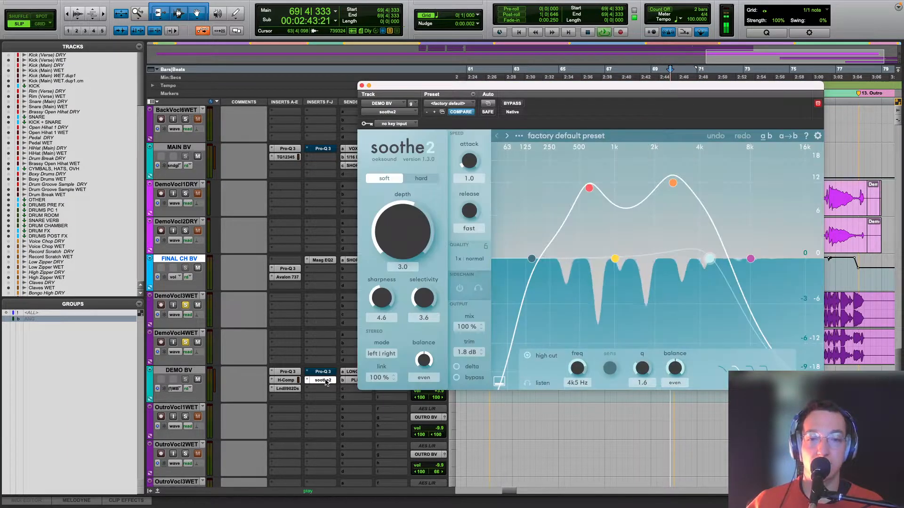
{"action": "left_click", "coordinate": [505, 104]}
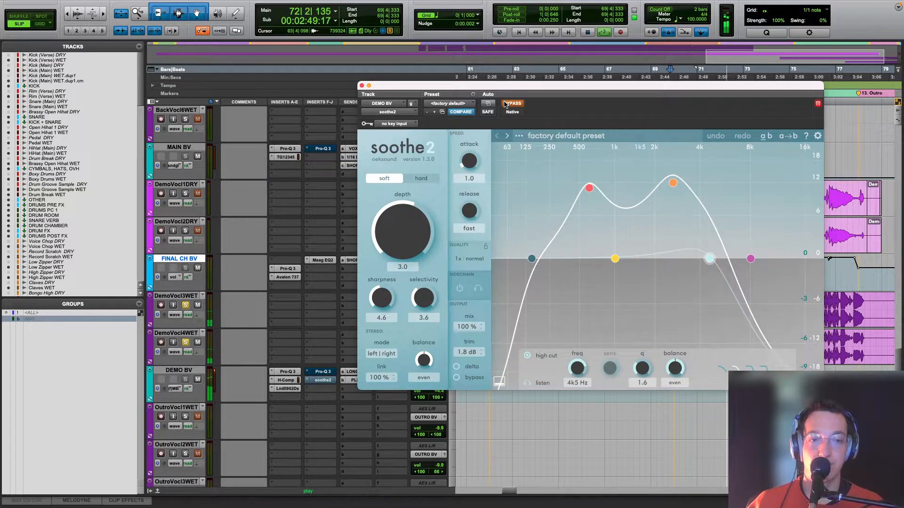
{"action": "left_click", "coordinate": [505, 105]}
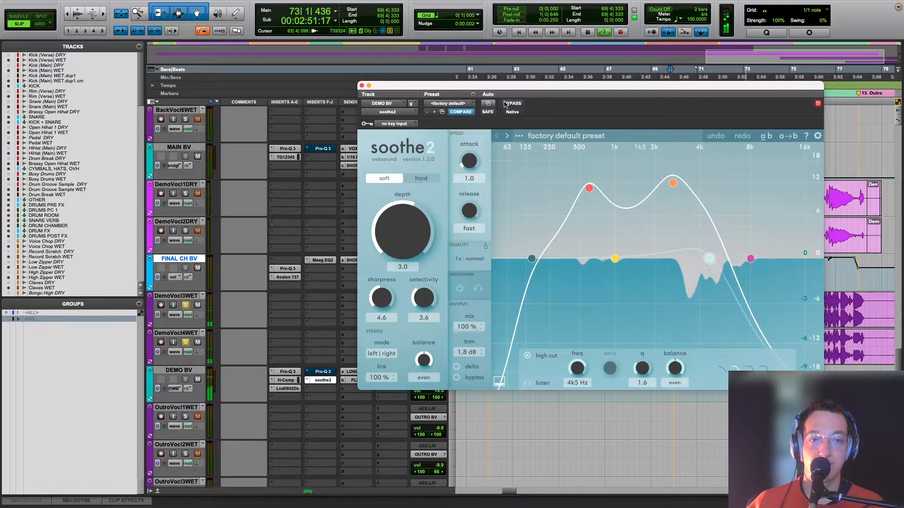
{"action": "left_click", "coordinate": [362, 85]}
{"action": "key", "text": "space"}
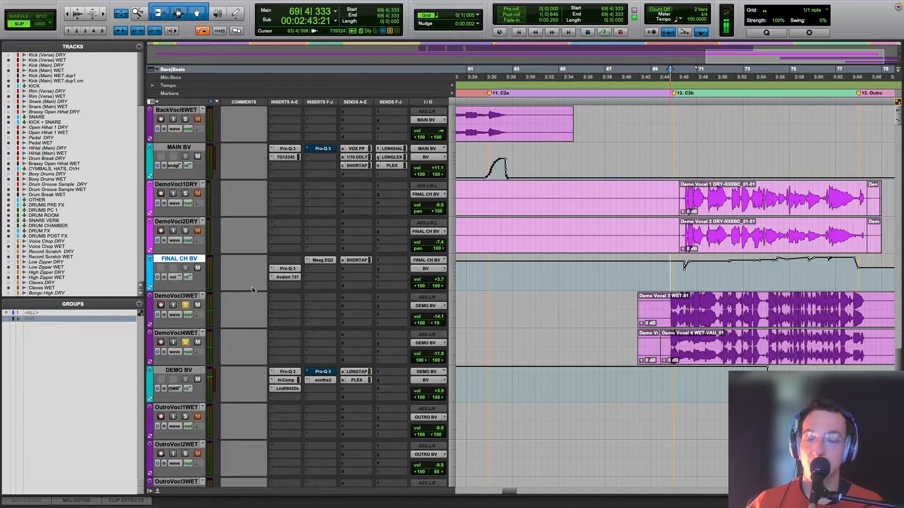
Step: Play the vocals around DEMO BV's bypass automation change near bar 73|4, ending with the demo vocals unsoloed
{"action": "scroll", "coordinate": [245, 308], "scroll_direction": "down", "scroll_amount": 1}
{"action": "key", "text": "r"}
{"action": "key", "text": "r"}
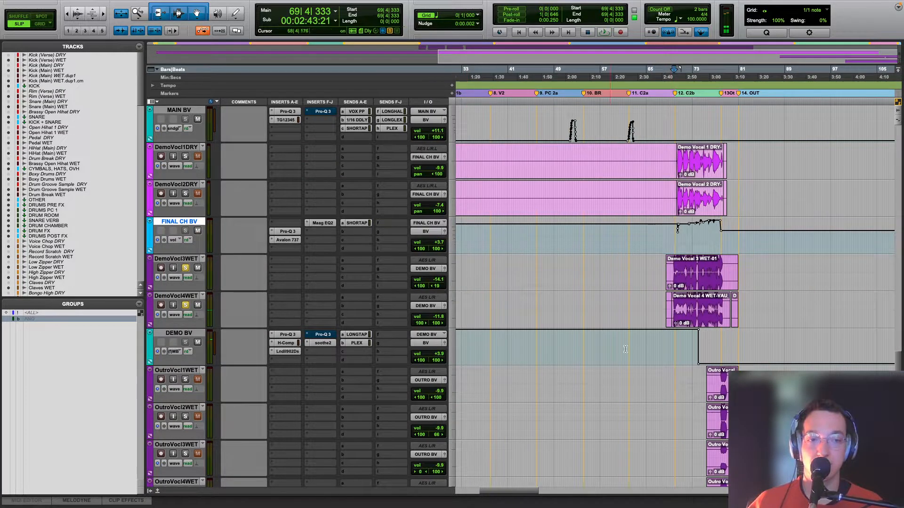
{"action": "left_click", "coordinate": [711, 340]}
{"action": "key", "text": "space"}
{"action": "key", "text": "space"}
{"action": "left_click", "coordinate": [696, 343]}
{"action": "key", "text": "t"}
{"action": "key", "text": "t"}
{"action": "key", "text": "space"}
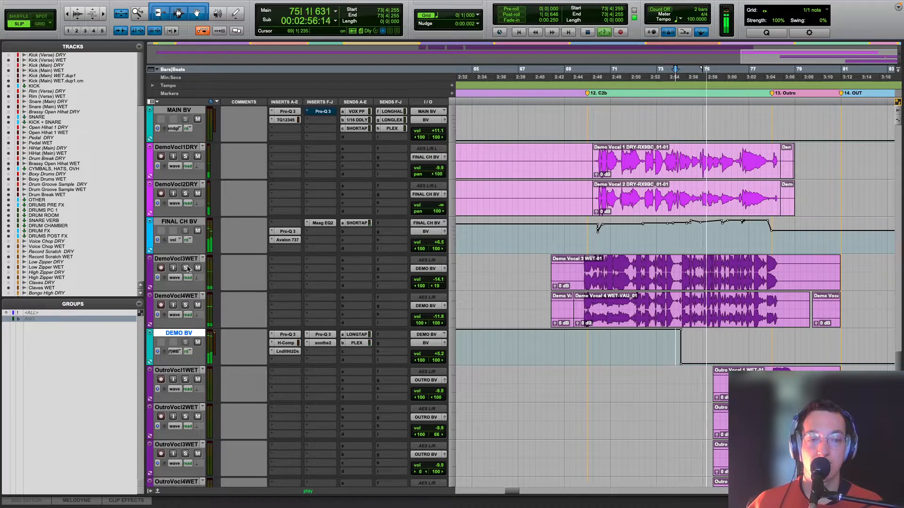
Step: Show DEMO BV's send level automation, including the PLEX level, and play the demo vocals from bar 73|4
{"action": "key", "text": "space"}
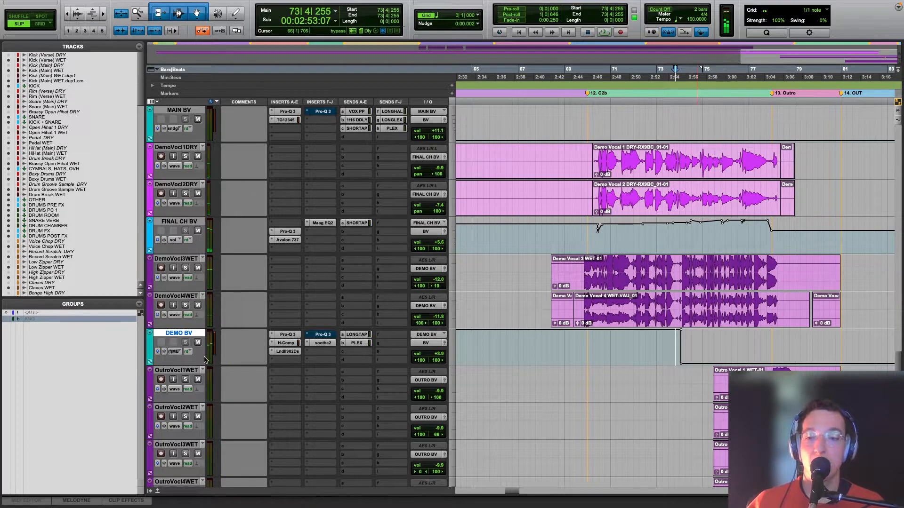
{"action": "left_click", "coordinate": [173, 351]}
{"action": "mouse_move", "coordinate": [211, 344]}
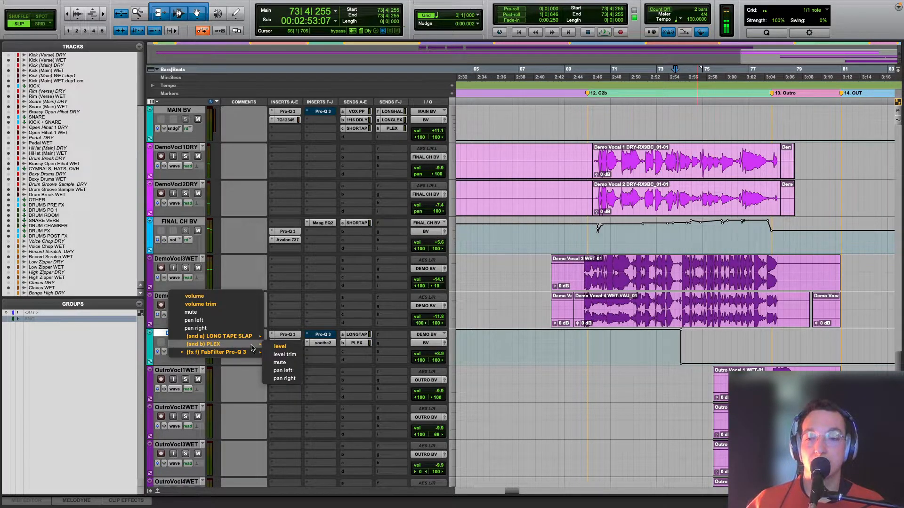
{"action": "left_click", "coordinate": [281, 346]}
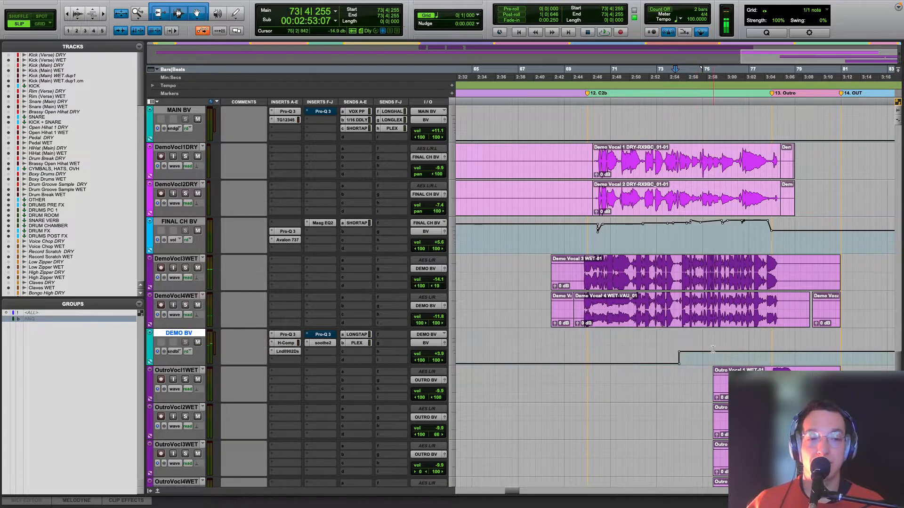
{"action": "left_click", "coordinate": [182, 352]}
{"action": "left_click", "coordinate": [276, 345]}
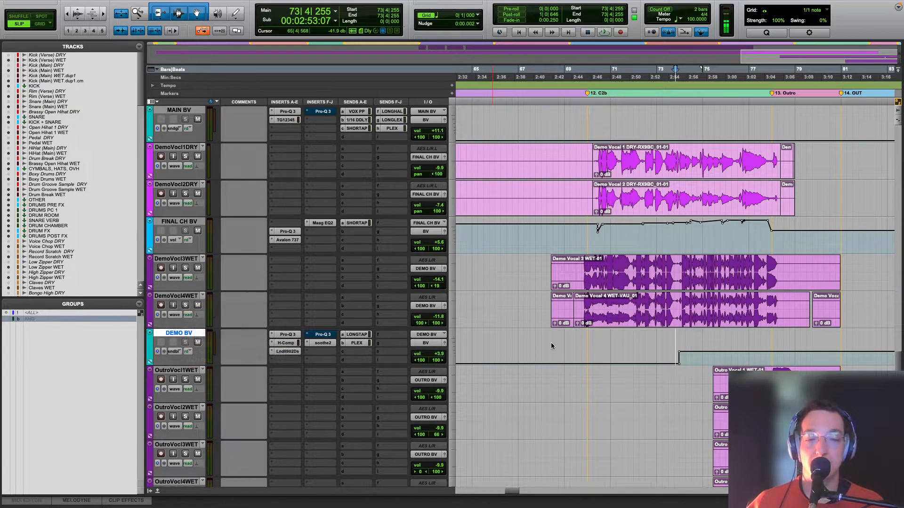
{"action": "key", "text": "space"}
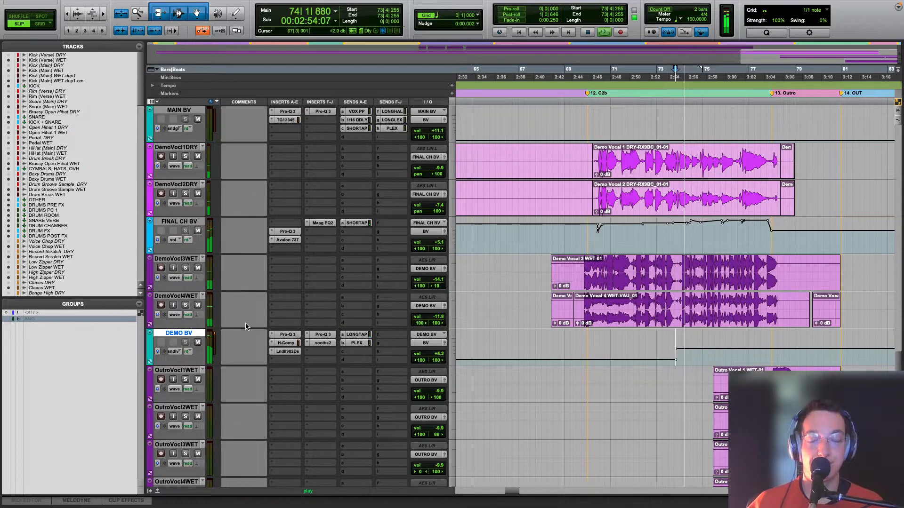
{"action": "left_click", "coordinate": [176, 296]}
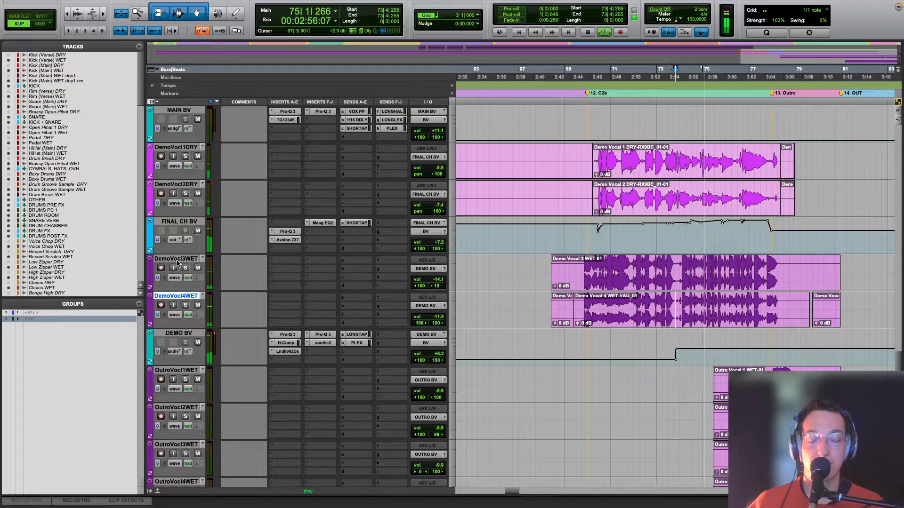
{"action": "key", "text": "r"}
{"action": "key", "text": "r"}
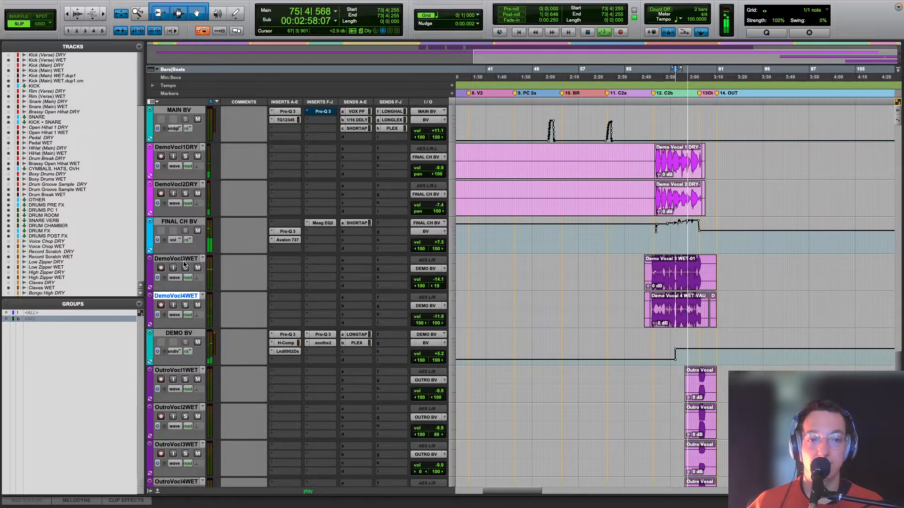
{"action": "key", "text": "space"}
Step: Solo the five outro vocal tracks, OutroVocl1WET to OutroVocl5WET, and play them from bar 77|4
{"action": "left_click", "coordinate": [700, 360]}
{"action": "scroll", "coordinate": [700, 361], "scroll_direction": "down", "scroll_amount": 1}
{"action": "scroll", "coordinate": [700, 361], "scroll_direction": "down", "scroll_amount": 6}
{"action": "scroll", "coordinate": [564, 348], "scroll_direction": "up", "scroll_amount": 4}
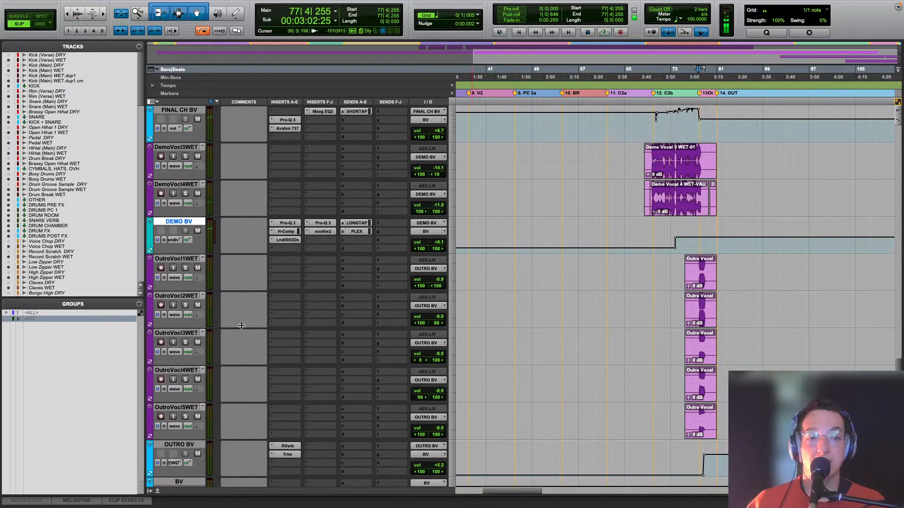
{"action": "left_click", "coordinate": [196, 259]}
{"action": "left_click", "coordinate": [179, 408], "text": "shift"}
{"action": "left_click", "coordinate": [185, 417], "text": "alt+shift"}
{"action": "key", "text": "space"}
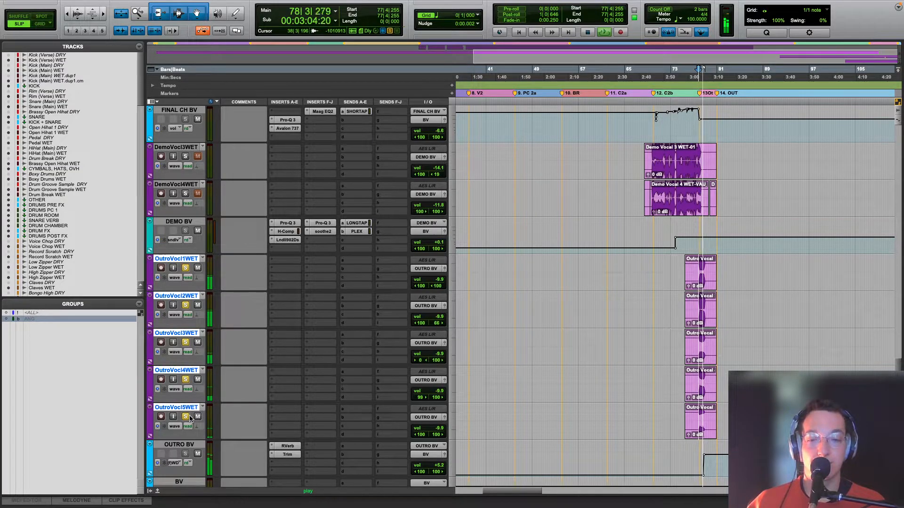
{"action": "key", "text": "t"}
{"action": "key", "text": "t"}
{"action": "key", "text": "t"}
{"action": "key", "text": "space"}
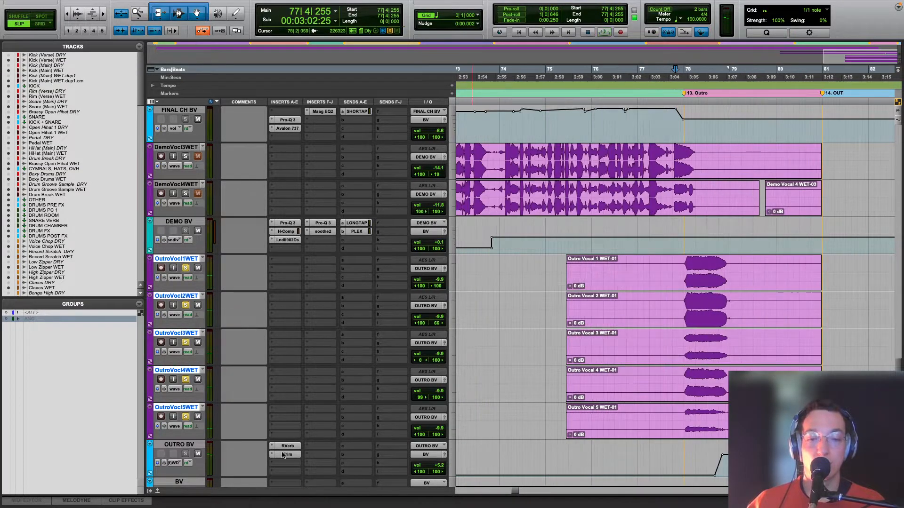
Step: Open the RVerb on OUTRO BV during playback and inspect the Trim that follows it
{"action": "left_click", "coordinate": [287, 446]}
{"action": "key", "text": "space"}
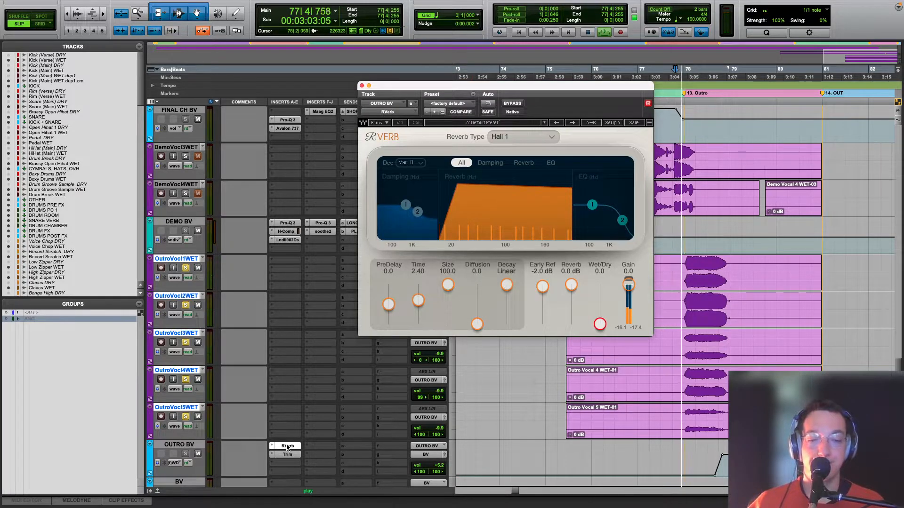
{"action": "left_click", "coordinate": [287, 454]}
{"action": "key", "text": "space"}
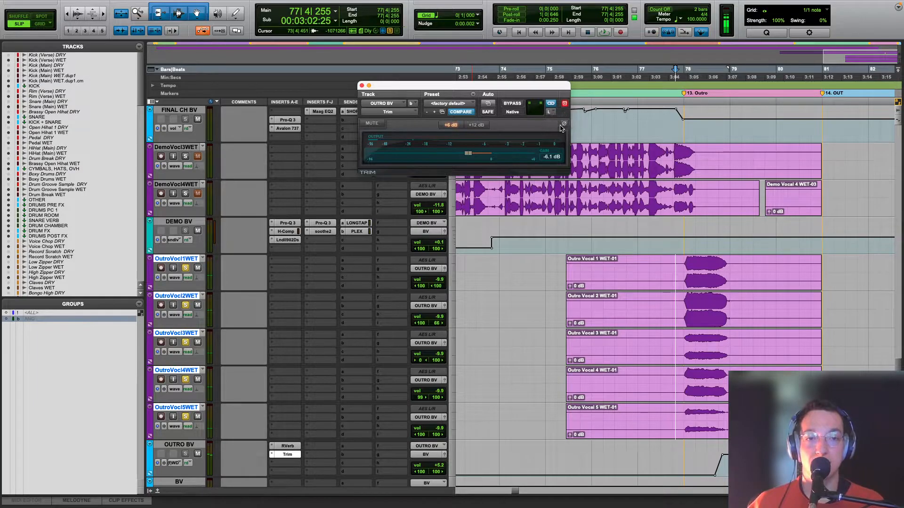
{"action": "left_click", "coordinate": [549, 112]}
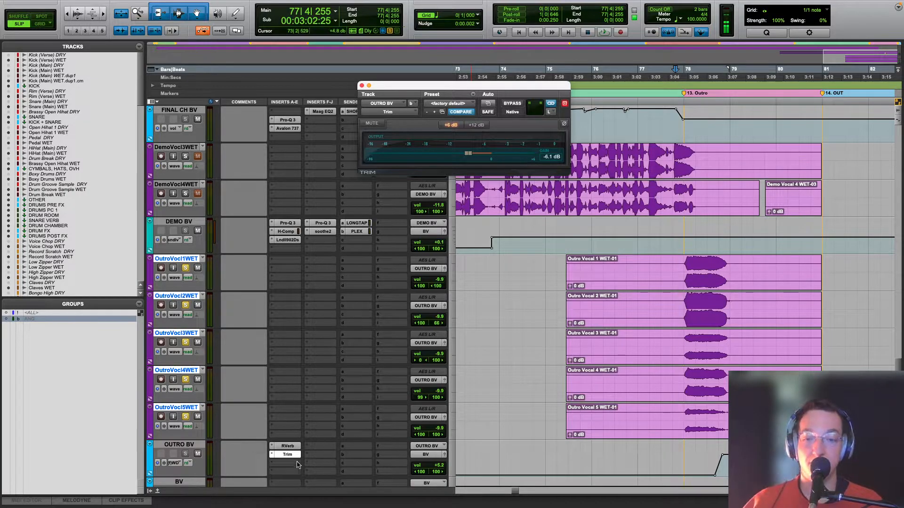
Step: Check OUTRO BV's RVerb Wet/Dry automation, watch the control in the RVerb during playback, and close the plug-in
{"action": "key", "text": "space"}
{"action": "left_click", "coordinate": [176, 464]}
{"action": "mouse_move", "coordinate": [180, 463]}
{"action": "left_click", "coordinate": [240, 466]}
{"action": "key", "text": "space"}
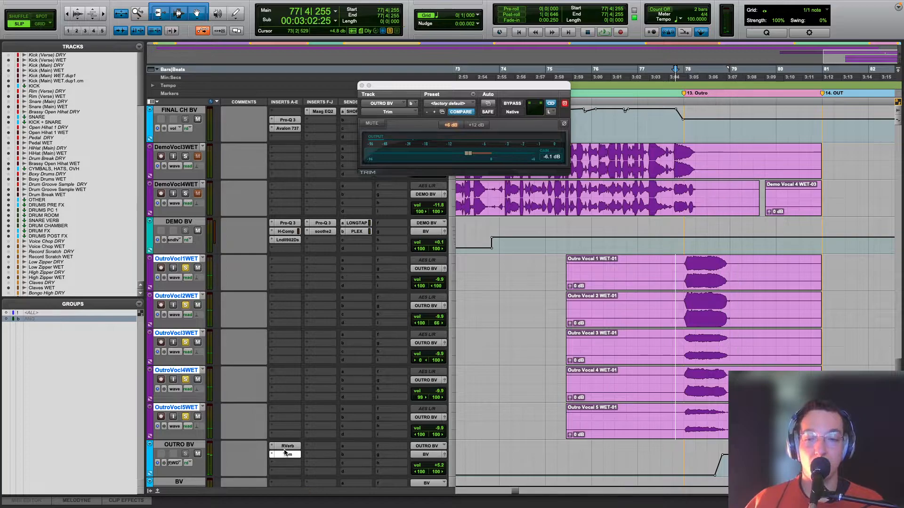
{"action": "left_click", "coordinate": [289, 447]}
{"action": "key", "text": "space"}
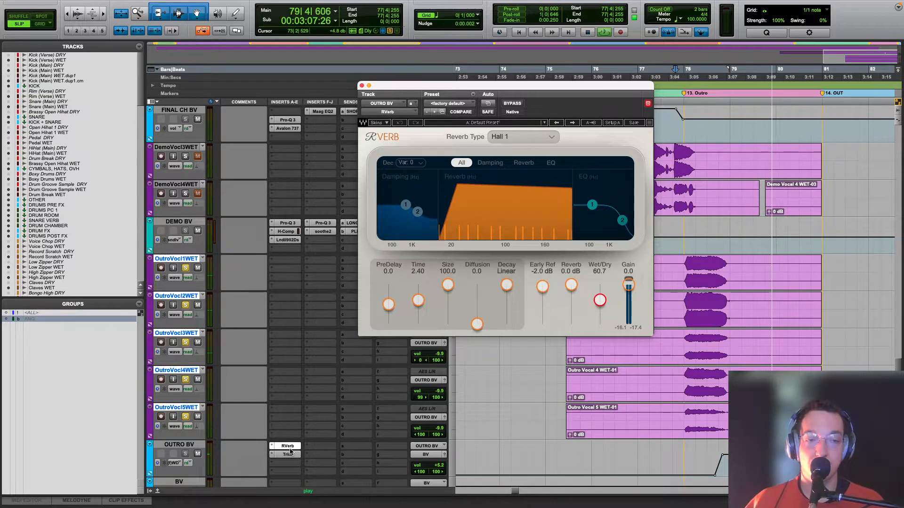
{"action": "key", "text": "space"}
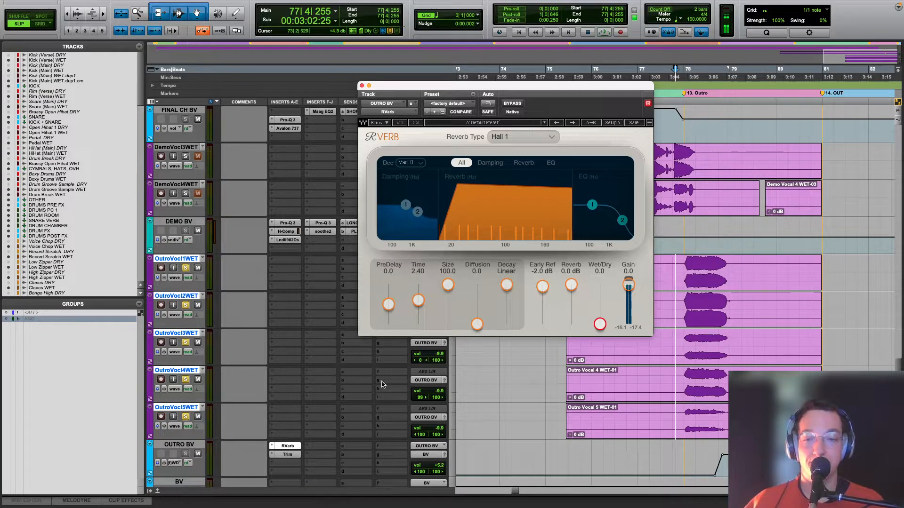
{"action": "left_click", "coordinate": [361, 86]}
Step: Play the outro from bar 77|4 with the outro vocals unsoloed, showing the whole song's timeline
{"action": "key", "text": "space"}
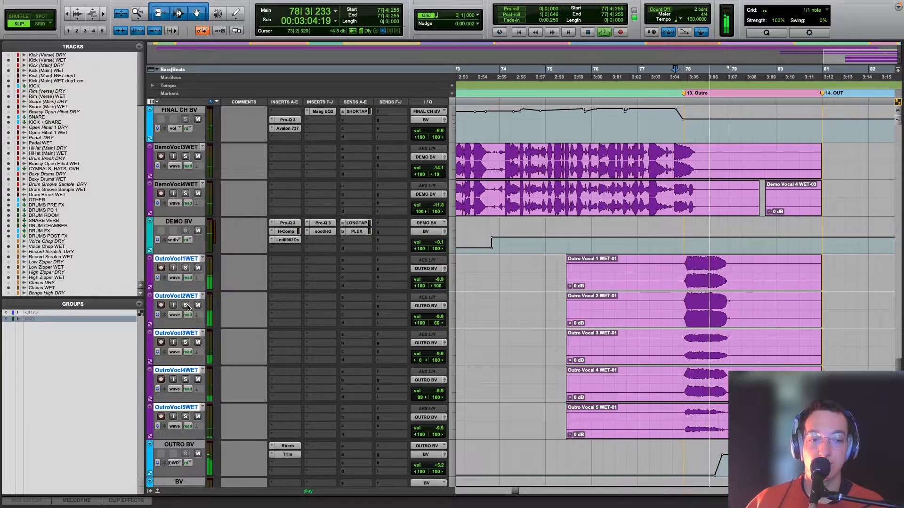
{"action": "key", "text": "r"}
{"action": "key", "text": "r"}
{"action": "key", "text": "r"}
{"action": "key", "text": "r"}
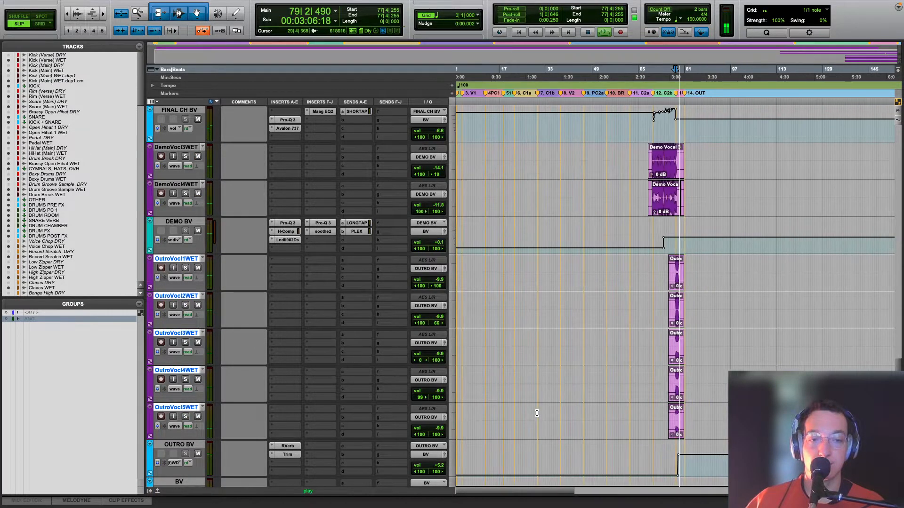
{"action": "scroll", "coordinate": [533, 415], "scroll_direction": "up", "scroll_amount": 20}
{"action": "key", "text": "space"}
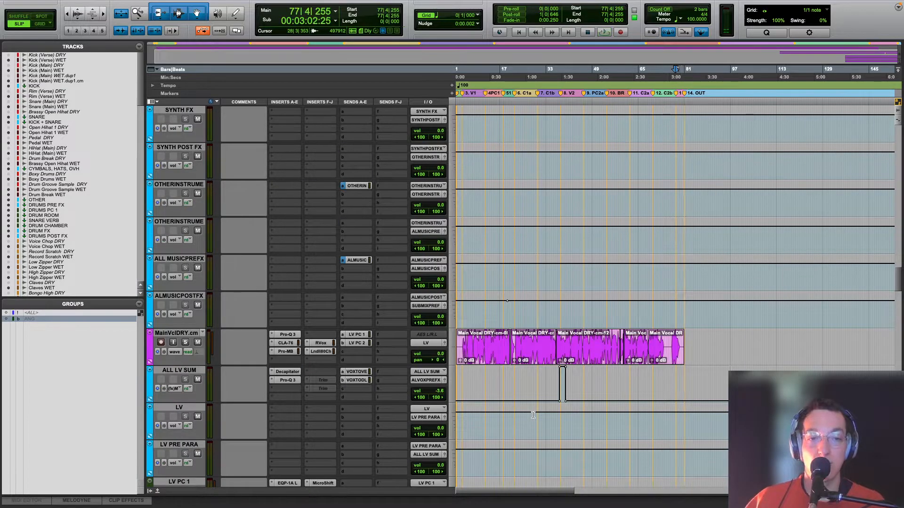
Step: Audition the TAIP on the submix processing track from bar 7|3 with SUBMIX PRE FX muted, then unmute it and close TAIP
{"action": "scroll", "coordinate": [532, 415], "scroll_direction": "up", "scroll_amount": 15}
{"action": "scroll", "coordinate": [533, 415], "scroll_direction": "up", "scroll_amount": 10}
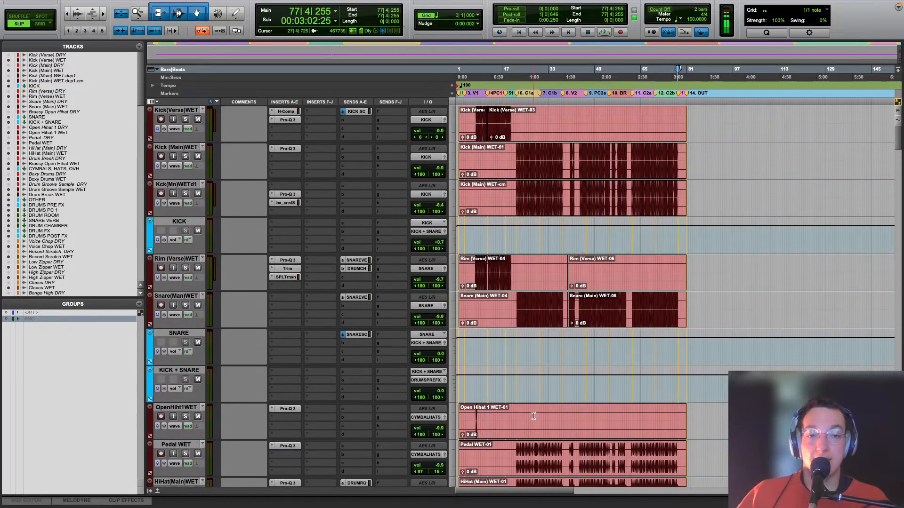
{"action": "scroll", "coordinate": [532, 413], "scroll_direction": "down", "scroll_amount": 20}
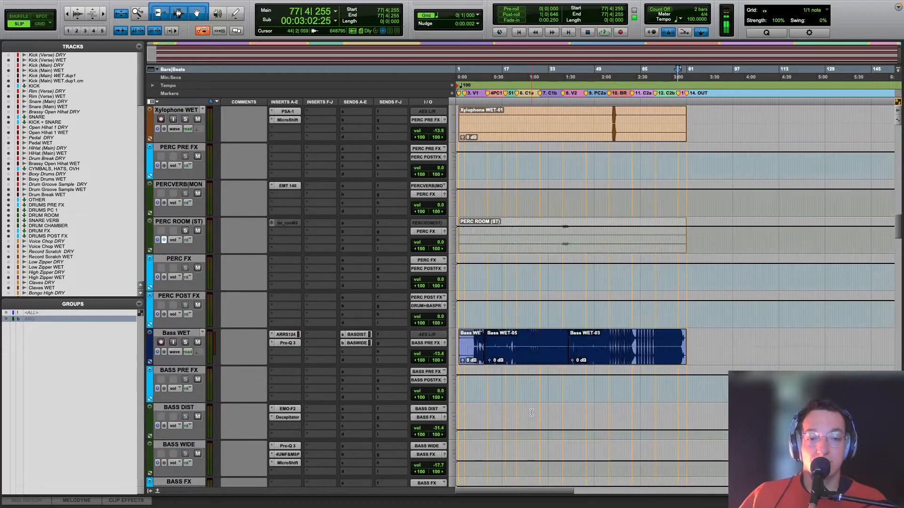
{"action": "scroll", "coordinate": [531, 413], "scroll_direction": "down", "scroll_amount": 8}
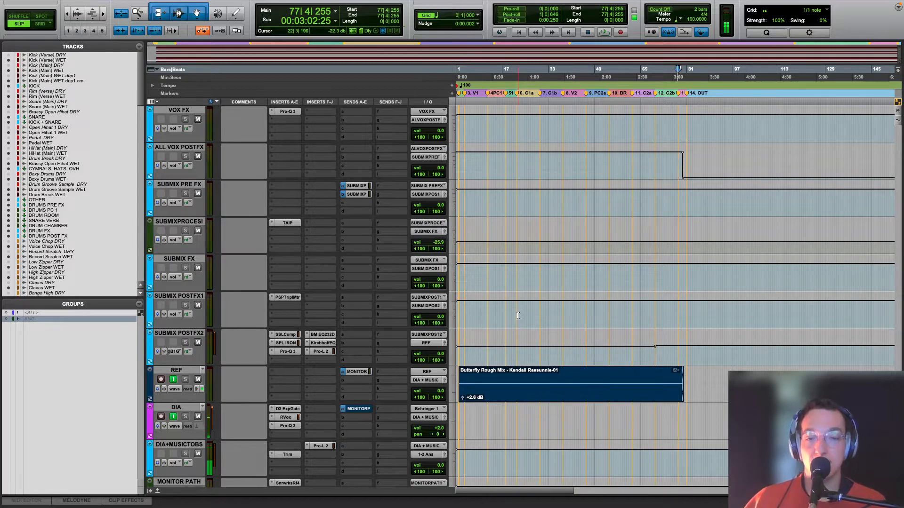
{"action": "left_click", "coordinate": [474, 240]}
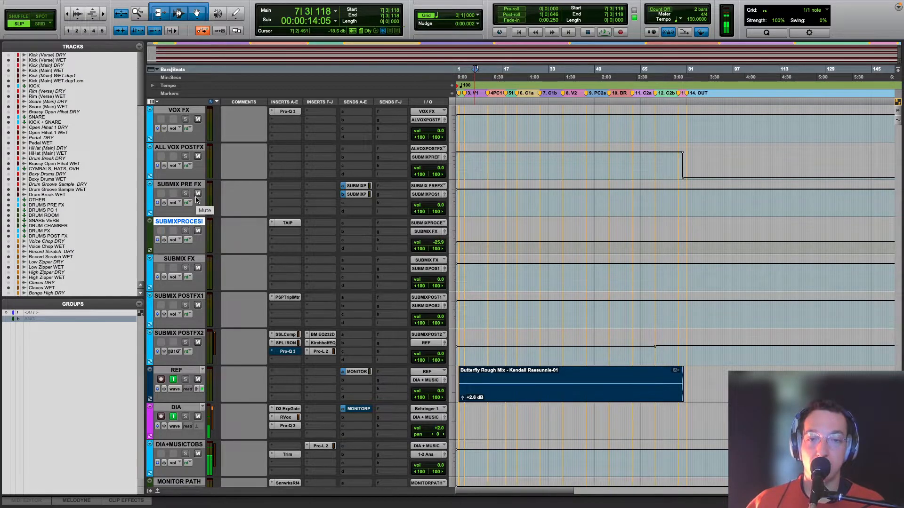
{"action": "left_click", "coordinate": [285, 223]}
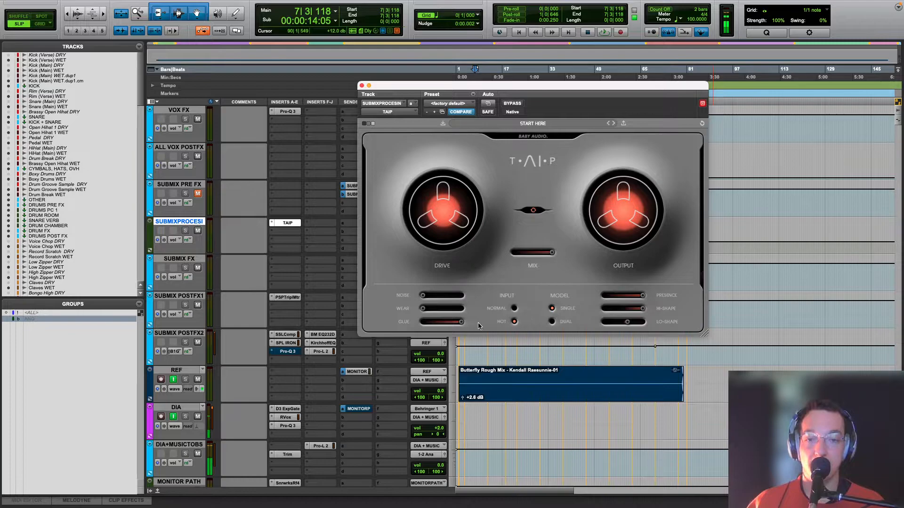
{"action": "key", "text": "space"}
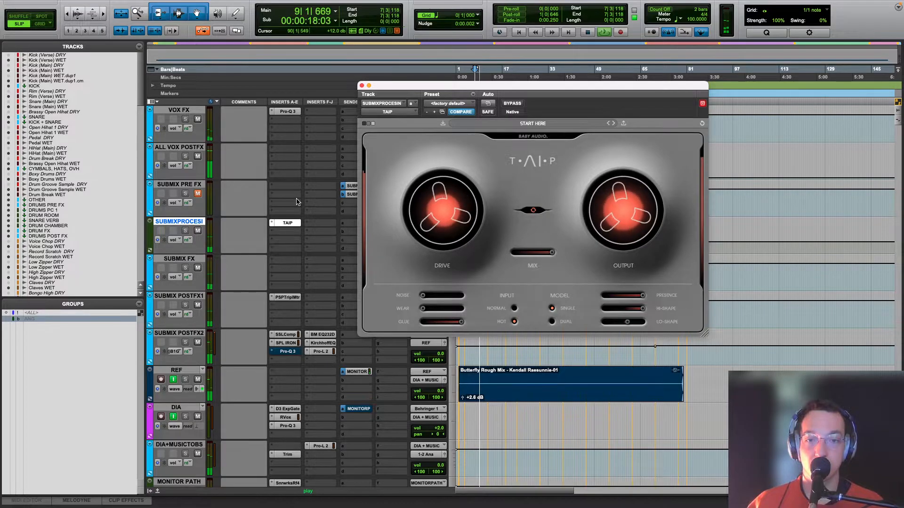
{"action": "key", "text": "space"}
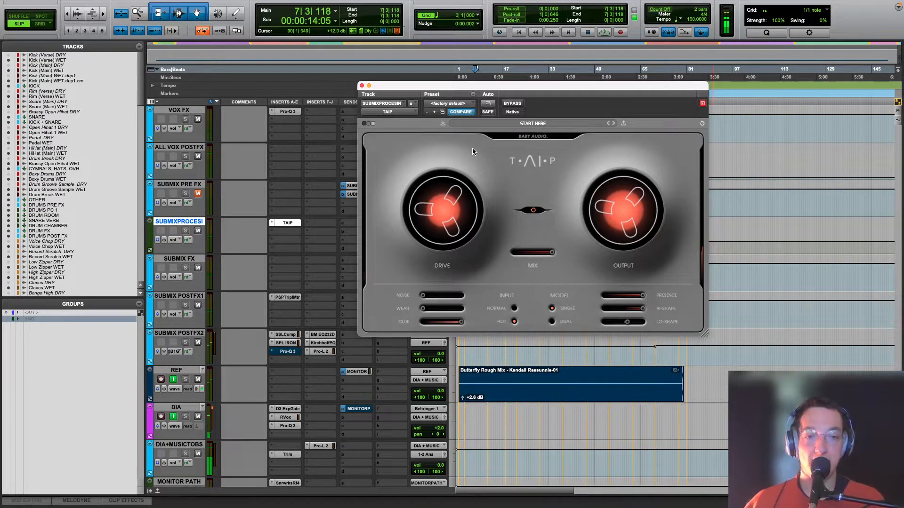
{"action": "left_click", "coordinate": [197, 194]}
{"action": "left_click", "coordinate": [361, 86]}
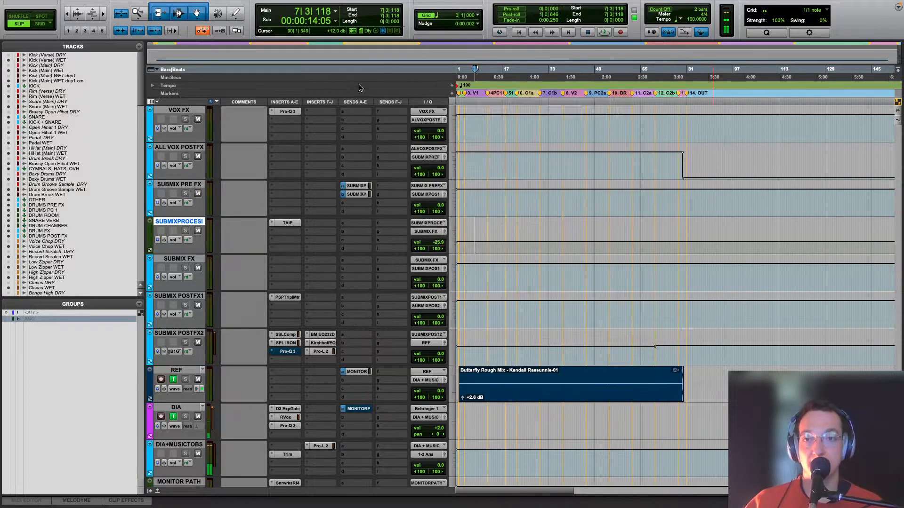
Step: Open the SSLComp on SUBMIX POST FX 2 and compare it active and bypassed from bar 7|3
{"action": "left_click", "coordinate": [287, 335]}
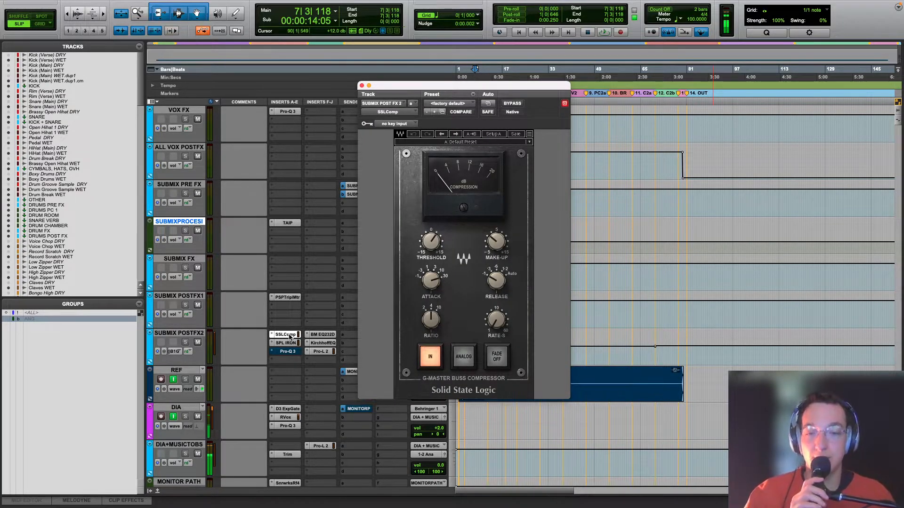
{"action": "key", "text": "space"}
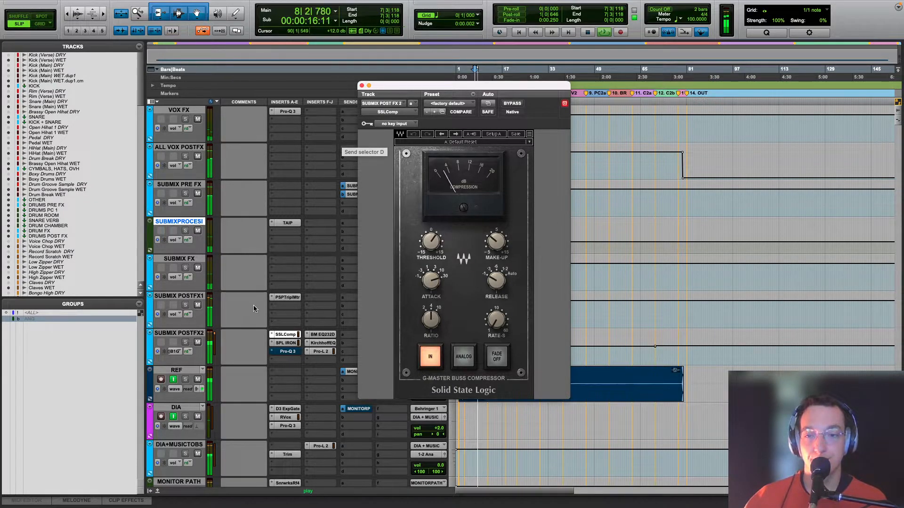
{"action": "key", "text": "space"}
{"action": "key", "text": "space"}
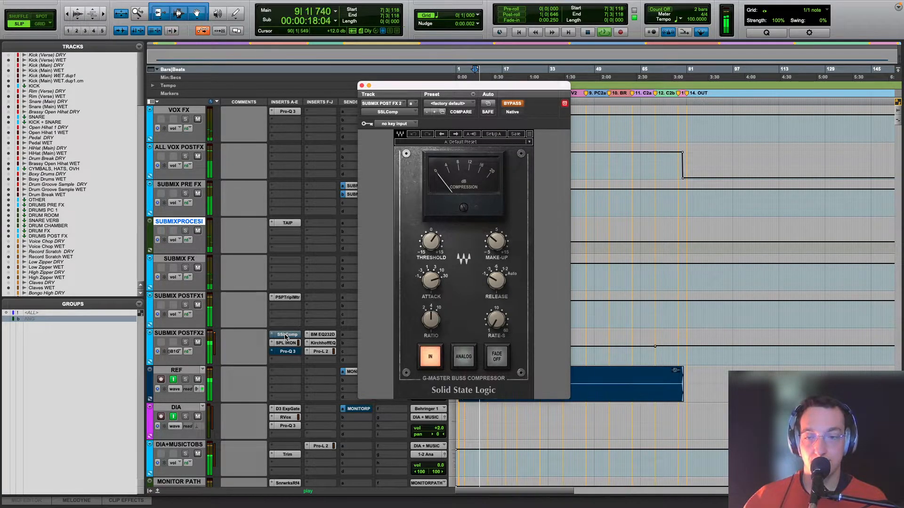
{"action": "key", "text": "space"}
Step: Compare the SSLComp bypassed and active from bar 22|1 in the first chorus, leaving it active with the track inserts uncovered
{"action": "left_click_drag", "start_coordinate": [426, 96], "coordinate": [253, 81]}
{"action": "left_click", "coordinate": [516, 122]}
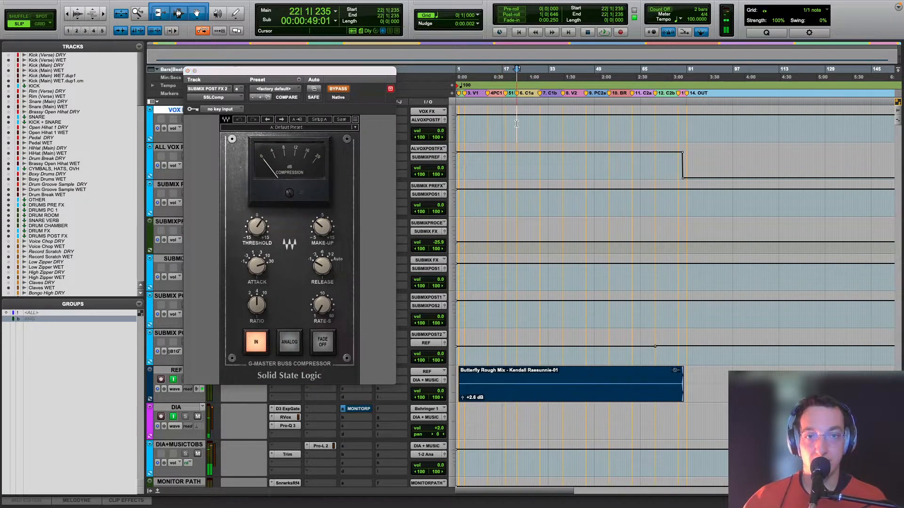
{"action": "key", "text": "space"}
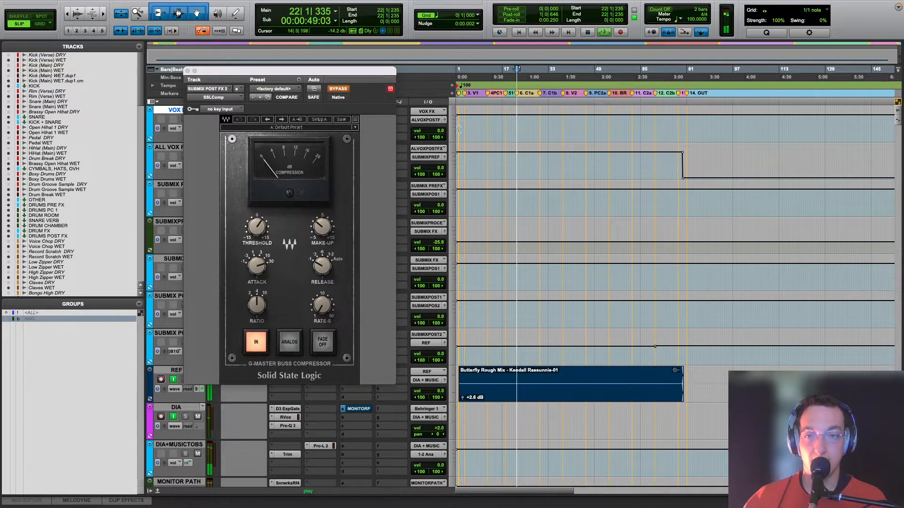
{"action": "left_click", "coordinate": [338, 89]}
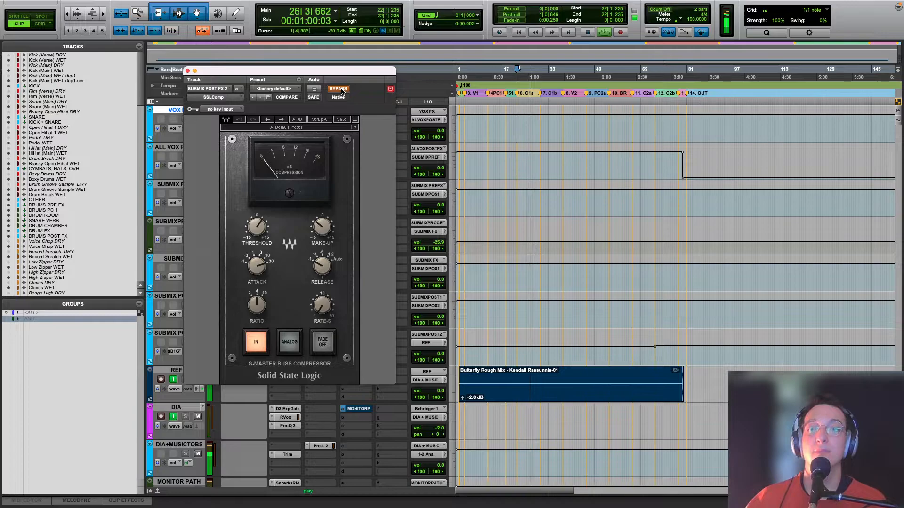
{"action": "key", "text": "space"}
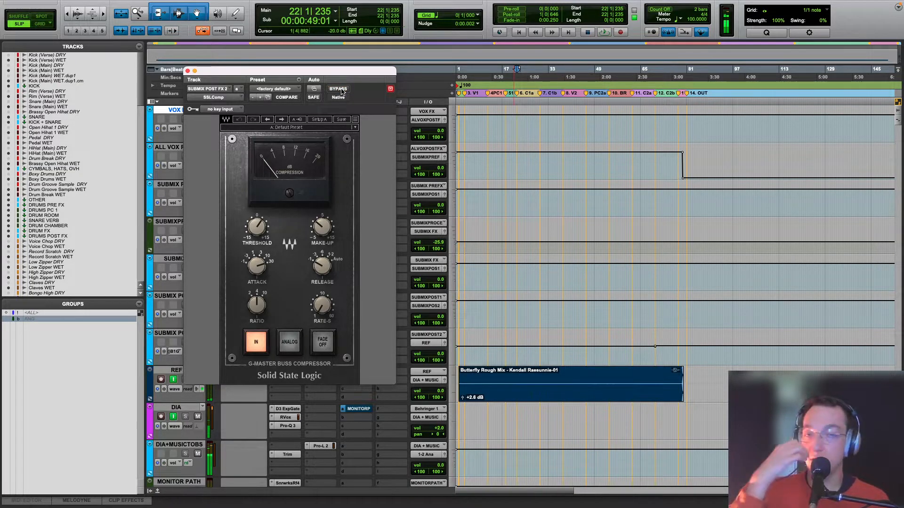
{"action": "left_click_drag", "start_coordinate": [231, 73], "coordinate": [526, 41]}
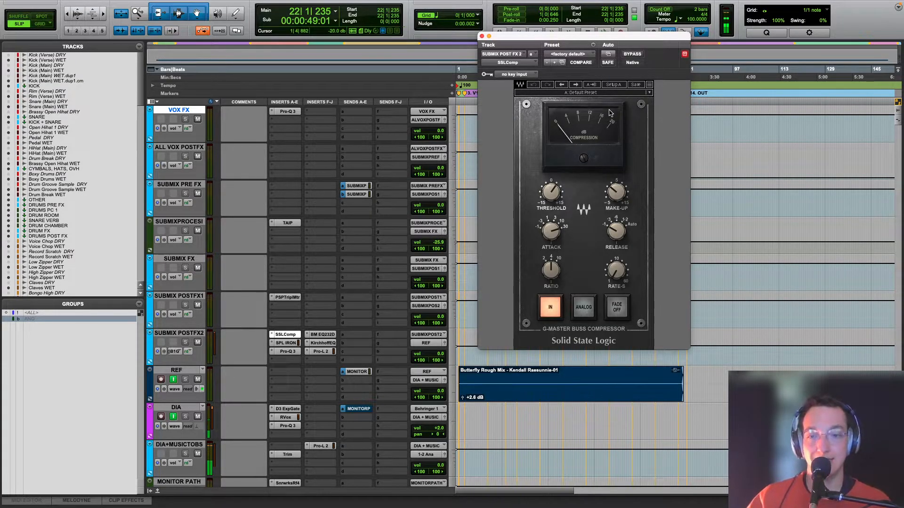
Step: Open the SPL IRON on SUBMIX POST FX 2, compare it bypassed and active from bar 22|1, and close it
{"action": "left_click", "coordinate": [296, 343]}
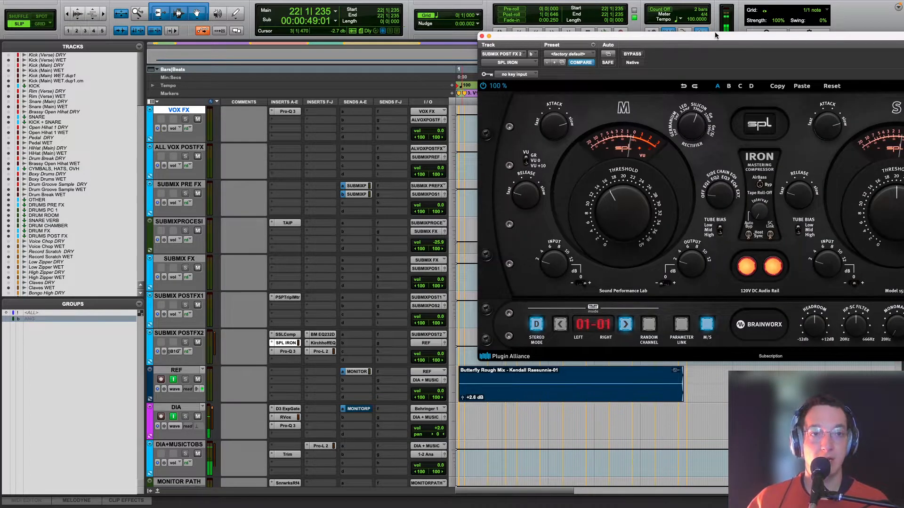
{"action": "left_click_drag", "start_coordinate": [714, 36], "coordinate": [470, 17]}
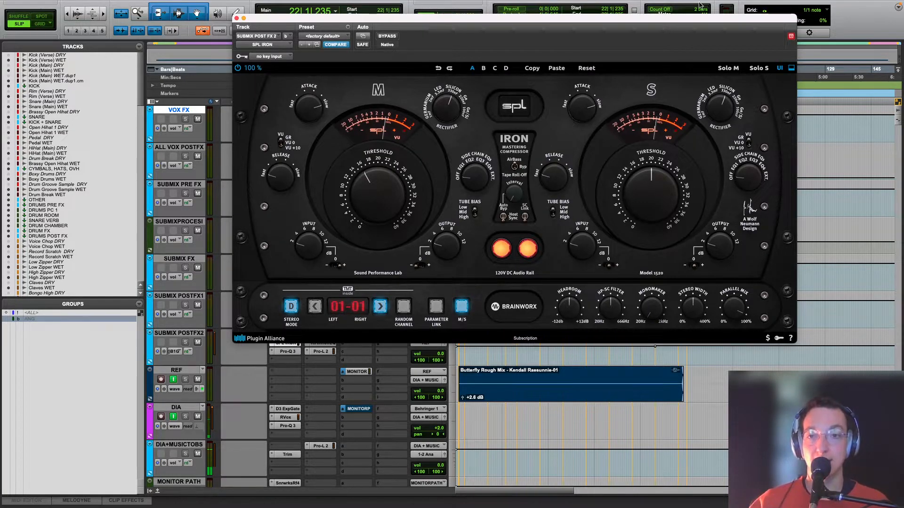
{"action": "left_click", "coordinate": [386, 36]}
{"action": "key", "text": "space"}
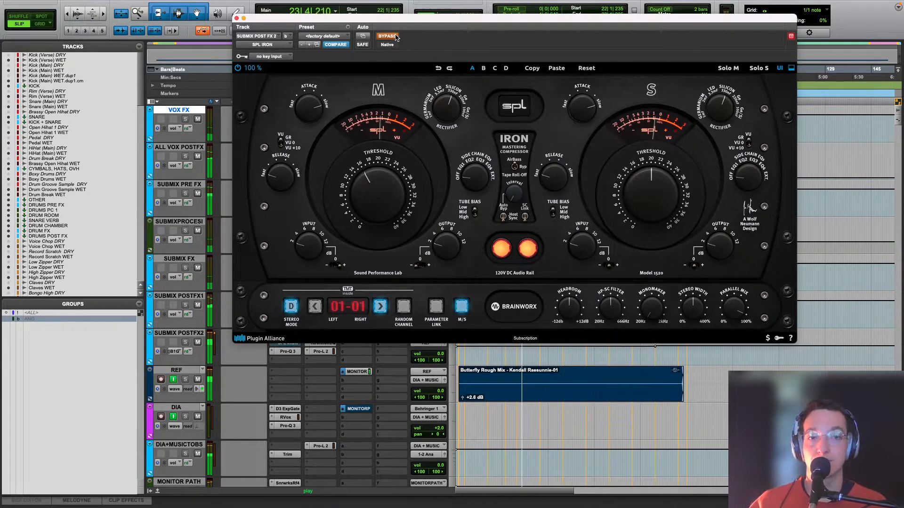
{"action": "left_click", "coordinate": [395, 36]}
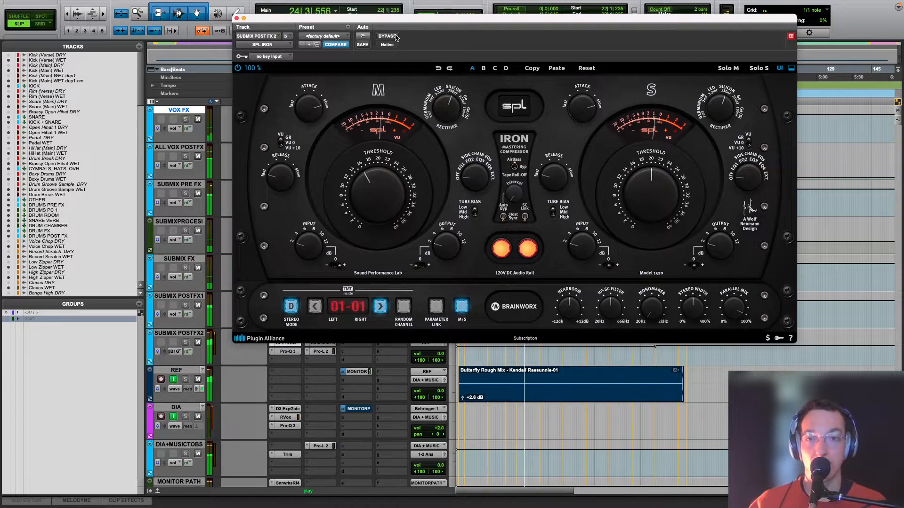
{"action": "left_click", "coordinate": [238, 18]}
{"action": "key", "text": "space"}
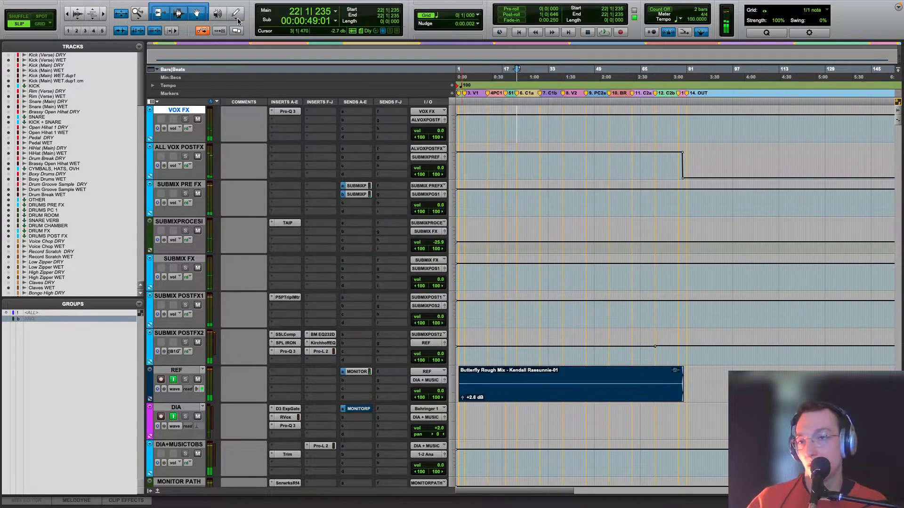
Step: Open the Pro-Q 3 on SUBMIX POST FX 2 and show its bypass automation on the track
{"action": "scroll", "coordinate": [335, 278], "scroll_direction": "down", "scroll_amount": 3}
{"action": "key", "text": "super+bracketright"}
{"action": "key", "text": "super+bracketleft"}
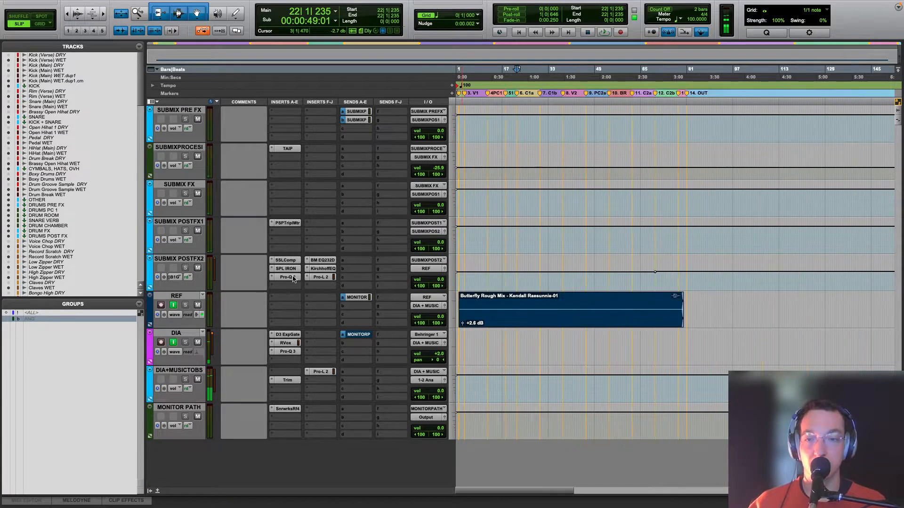
{"action": "left_click", "coordinate": [286, 277]}
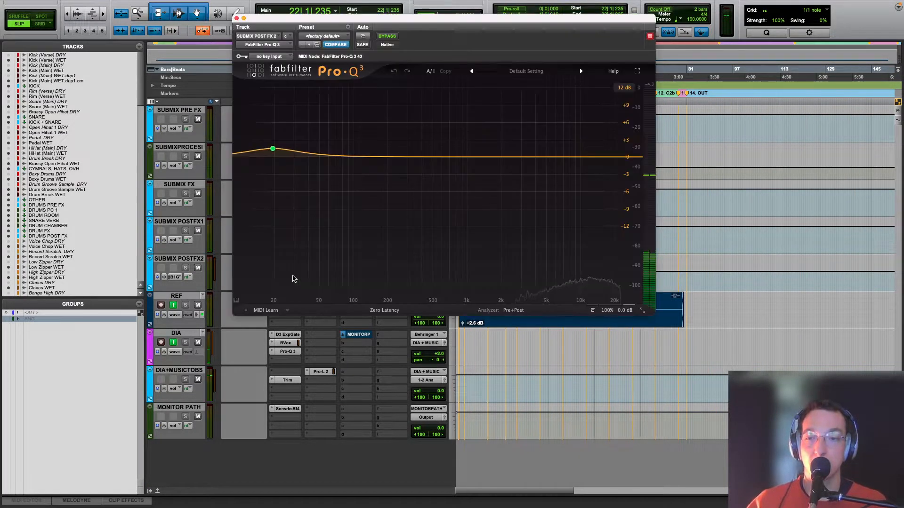
{"action": "scroll", "coordinate": [621, 377], "scroll_direction": "up", "scroll_amount": 3}
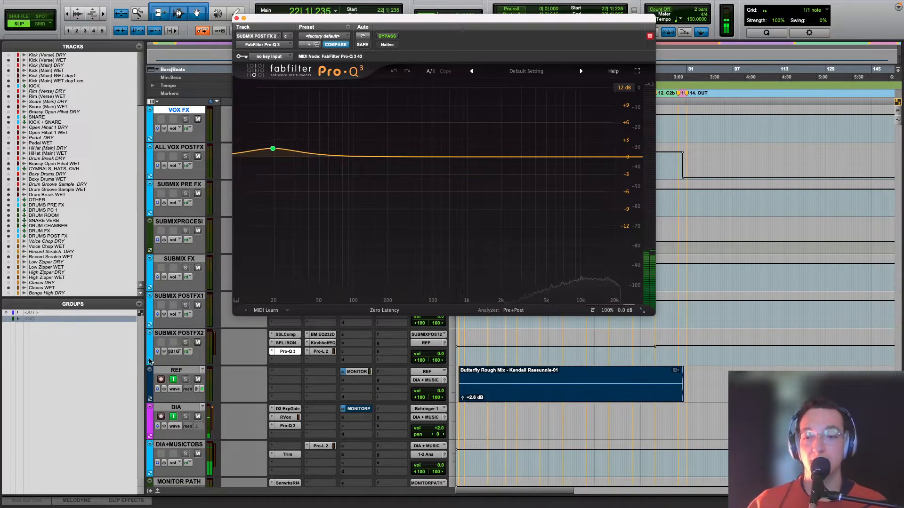
{"action": "left_click", "coordinate": [175, 352]}
{"action": "mouse_move", "coordinate": [245, 344]}
{"action": "left_click", "coordinate": [277, 347]}
{"action": "key", "text": "r"}
{"action": "scroll", "coordinate": [565, 357], "scroll_direction": "up", "scroll_amount": 4}
{"action": "scroll", "coordinate": [502, 390], "scroll_direction": "down", "scroll_amount": 3}
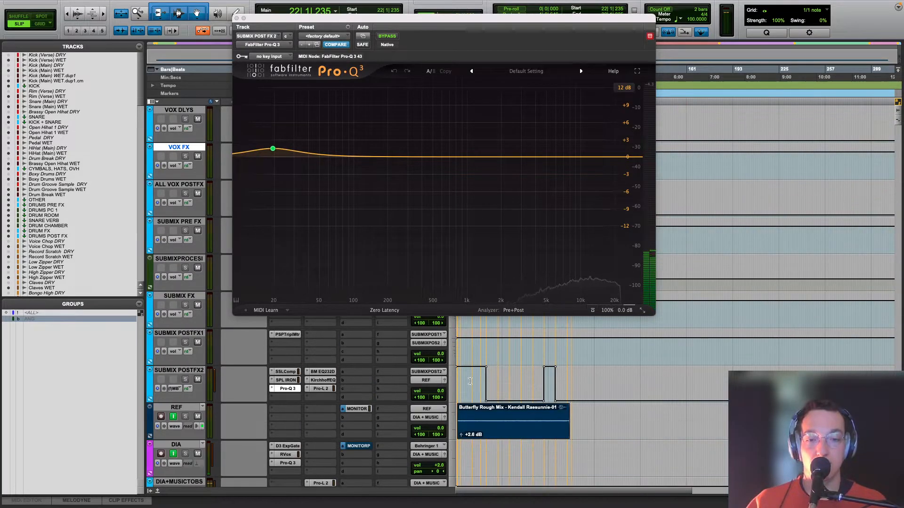
Step: Check the Pro-Q 3 bypass state at bar 10|4, then play from bar 22|1 with the plug-in uncovering the track inserts
{"action": "left_click", "coordinate": [469, 381]}
{"action": "left_click_drag", "start_coordinate": [373, 20], "coordinate": [723, 6]}
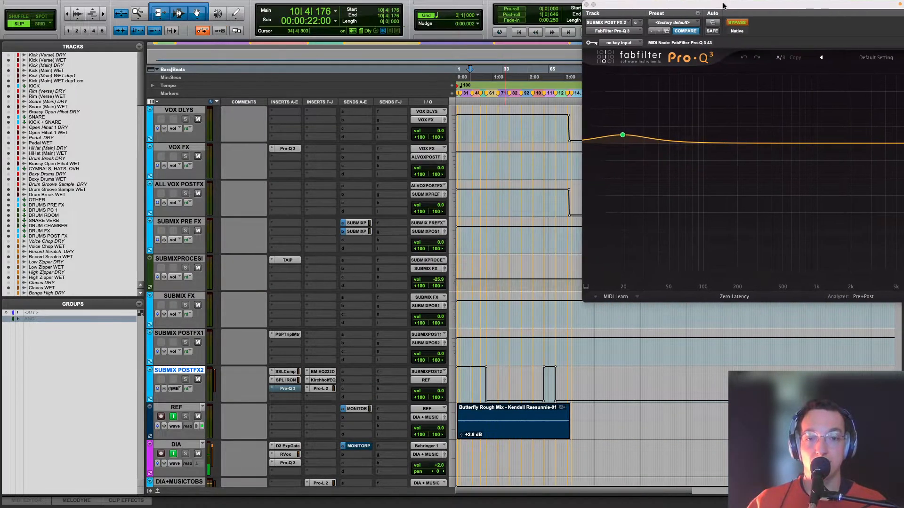
{"action": "key", "text": "t"}
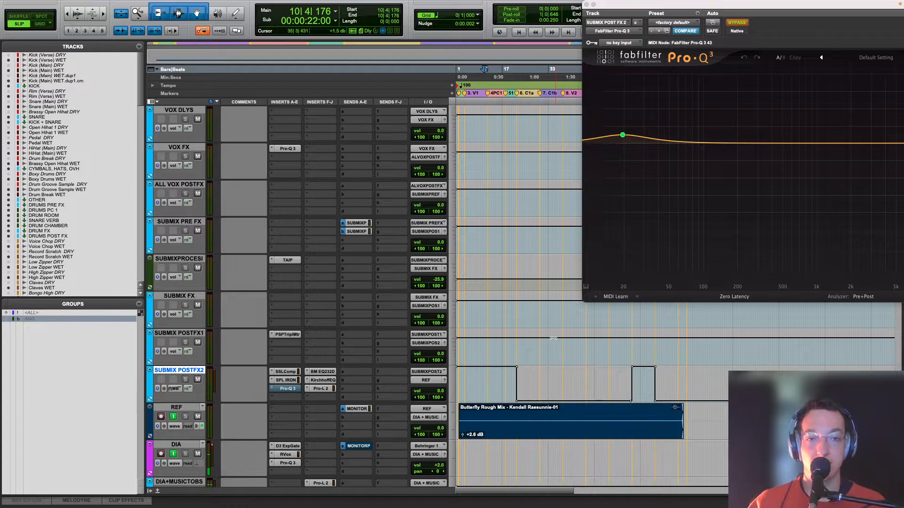
{"action": "left_click", "coordinate": [516, 351]}
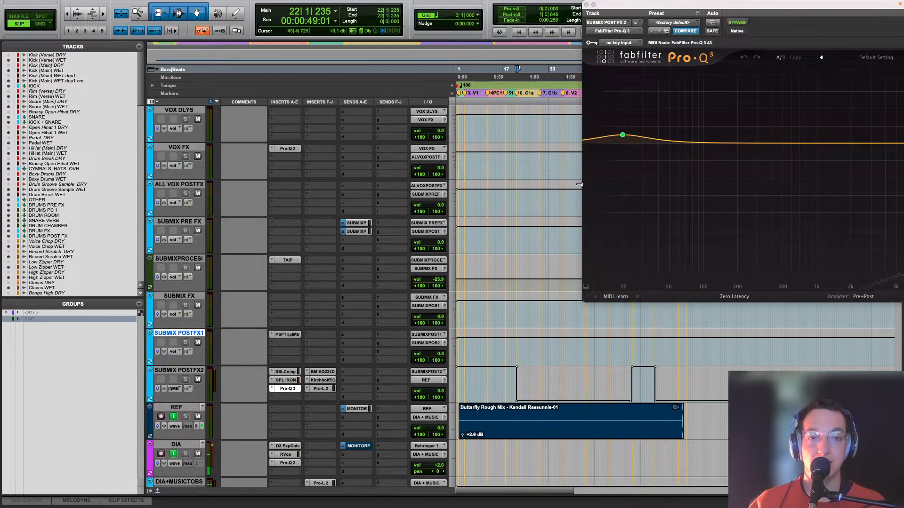
{"action": "key", "text": "space"}
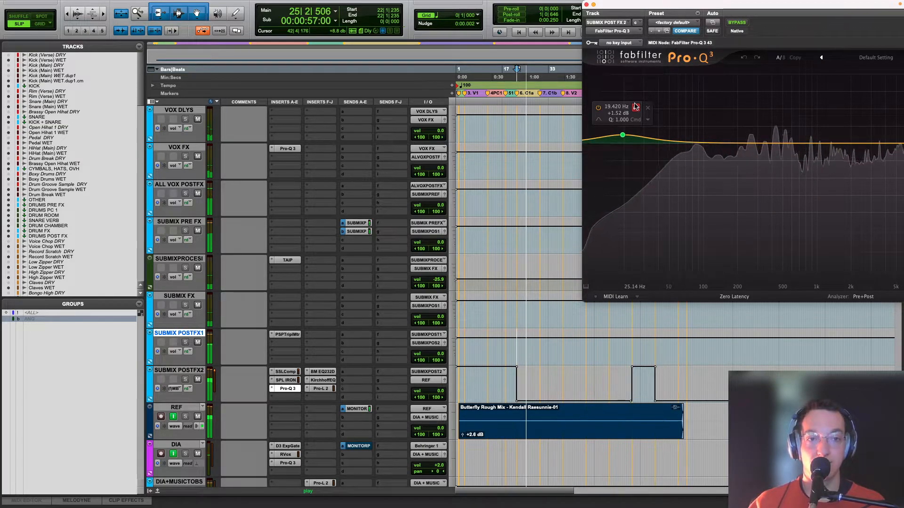
{"action": "key", "text": "space"}
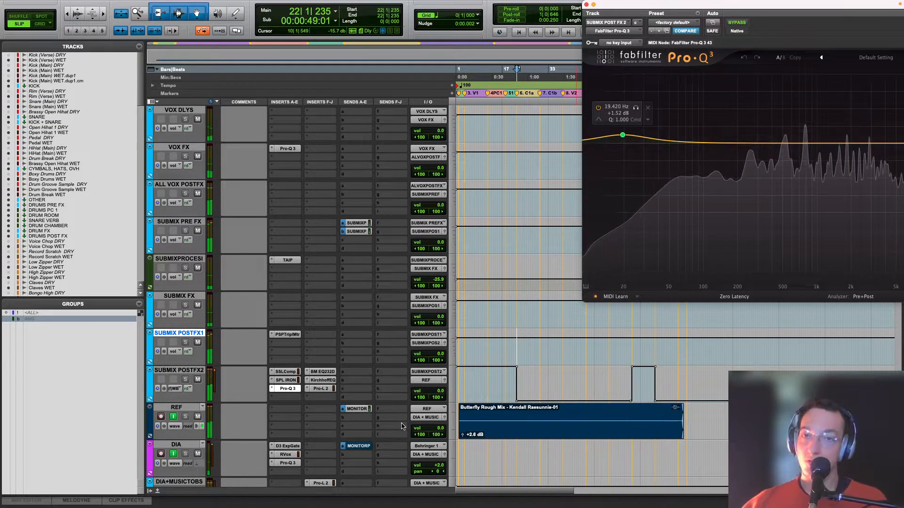
Step: Open the Kirchhoff-EQ on SUBMIX POST FX 2, show its band gain automation, and check the curve before and after the change near bar 72|2
{"action": "left_click", "coordinate": [325, 380]}
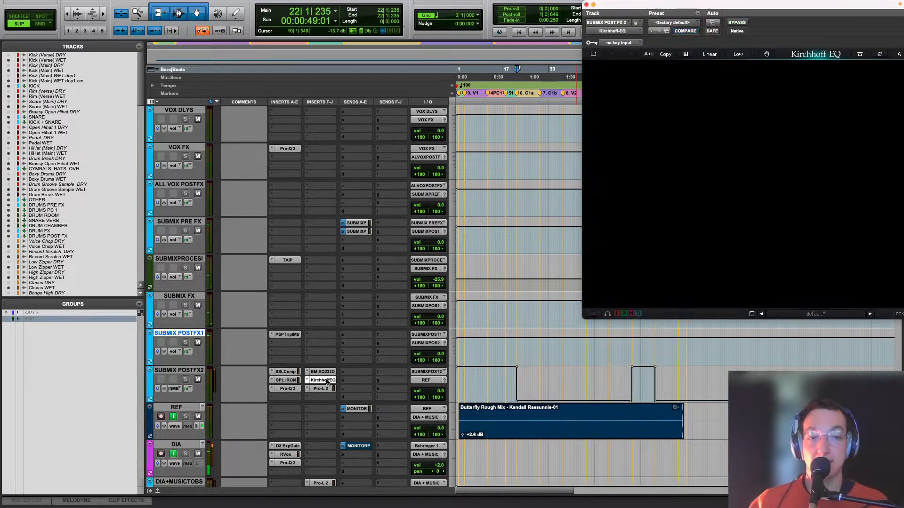
{"action": "left_click", "coordinate": [174, 389]}
{"action": "mouse_move", "coordinate": [221, 397]}
{"action": "left_click", "coordinate": [284, 400]}
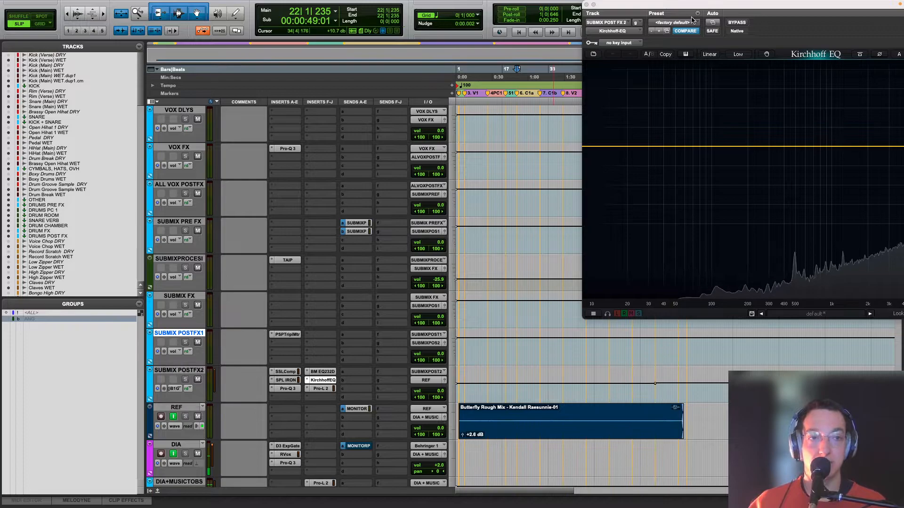
{"action": "left_click_drag", "start_coordinate": [687, 5], "coordinate": [268, 5]}
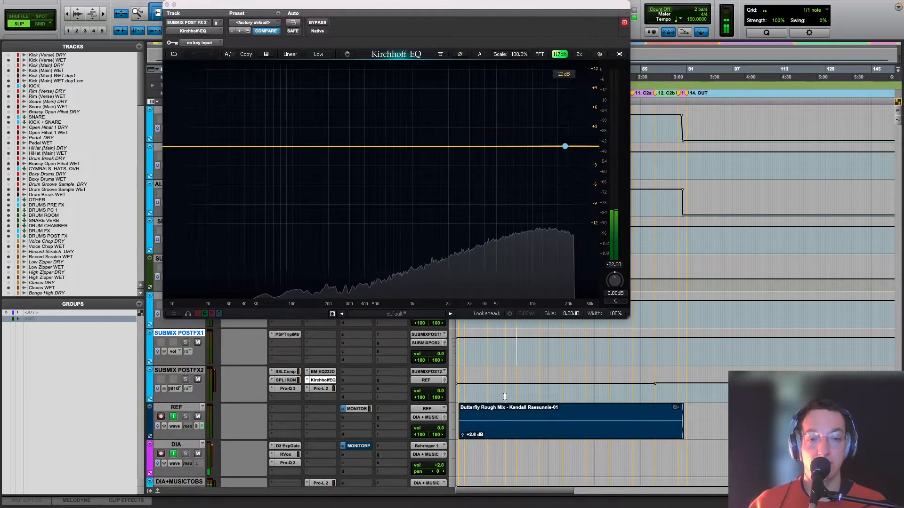
{"action": "left_click", "coordinate": [552, 388]}
{"action": "left_click", "coordinate": [630, 388]}
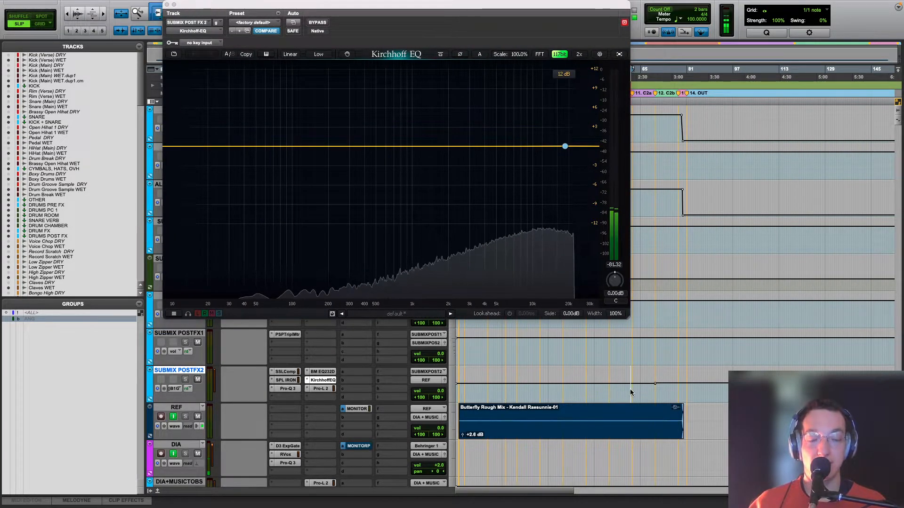
{"action": "left_click", "coordinate": [661, 391]}
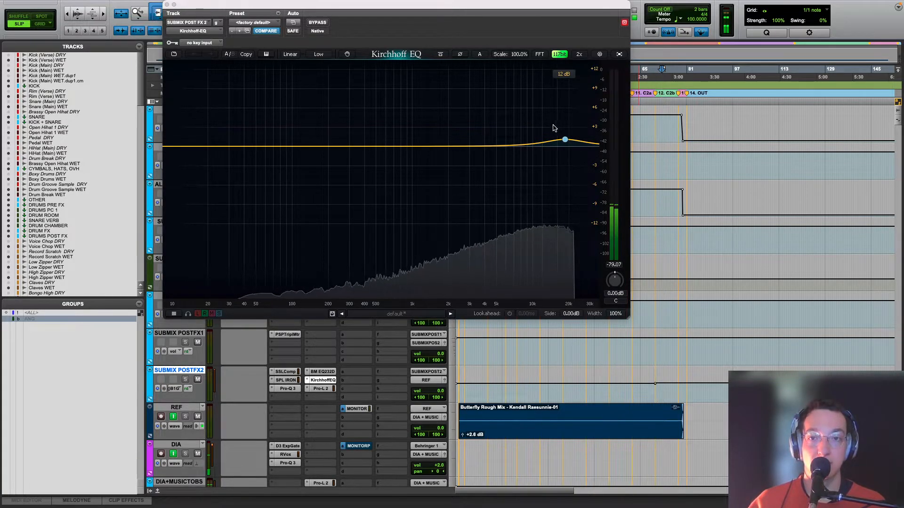
{"action": "key", "text": "space"}
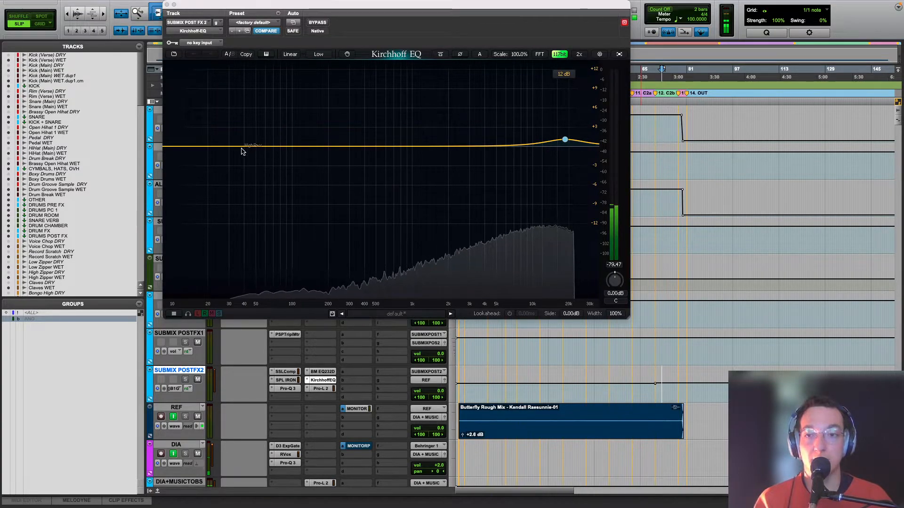
Step: Add a low shelf band at about 37.6 Hz with +0.79 dB gain in Kirchhoff-EQ and disable that band
{"action": "double_click", "coordinate": [233, 125]}
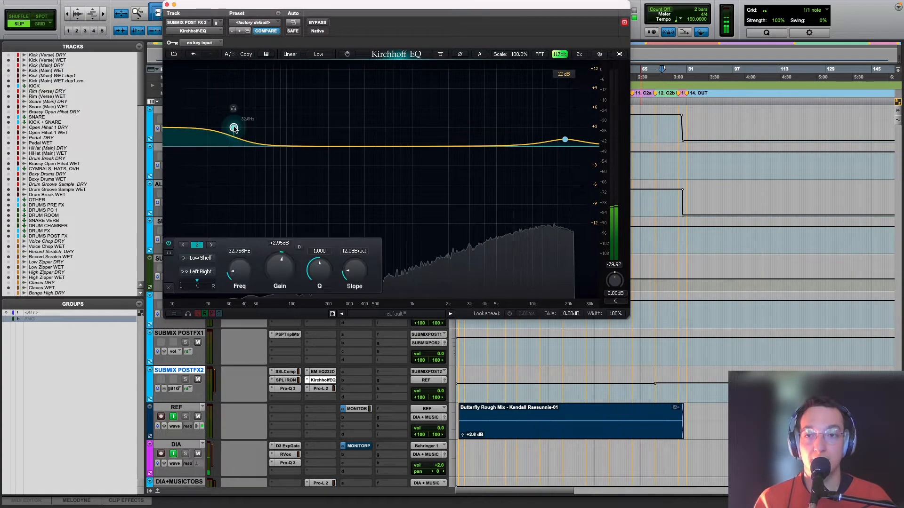
{"action": "left_click", "coordinate": [193, 54]}
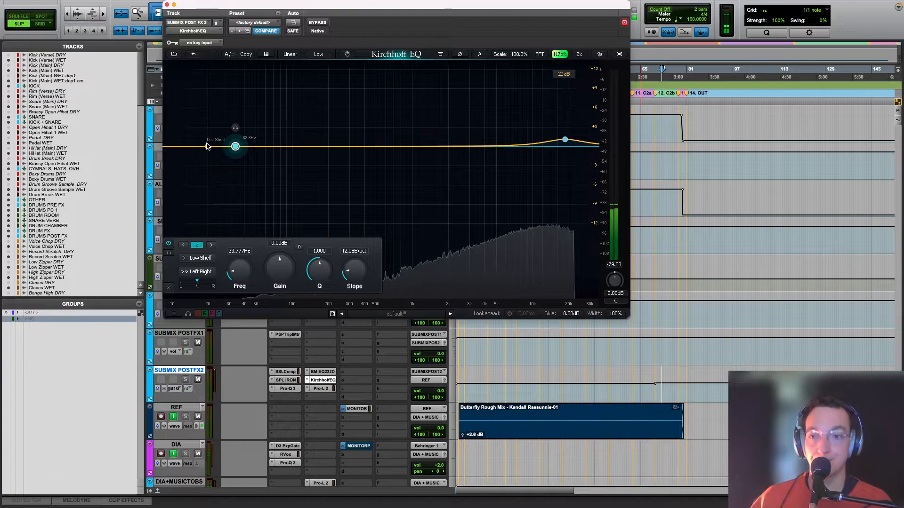
{"action": "mouse_move", "coordinate": [235, 147]}
{"action": "left_mouse_down"}
{"action": "mouse_move", "coordinate": [245, 161]}
{"action": "mouse_move", "coordinate": [241, 141]}
{"action": "left_mouse_up"}
{"action": "right_click", "coordinate": [246, 161]}
{"action": "left_click", "coordinate": [251, 116]}
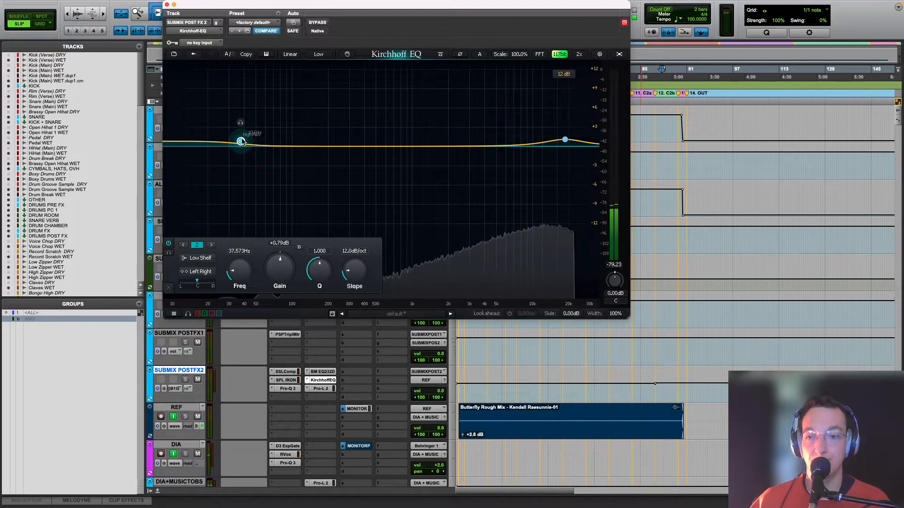
{"action": "left_click", "coordinate": [168, 243]}
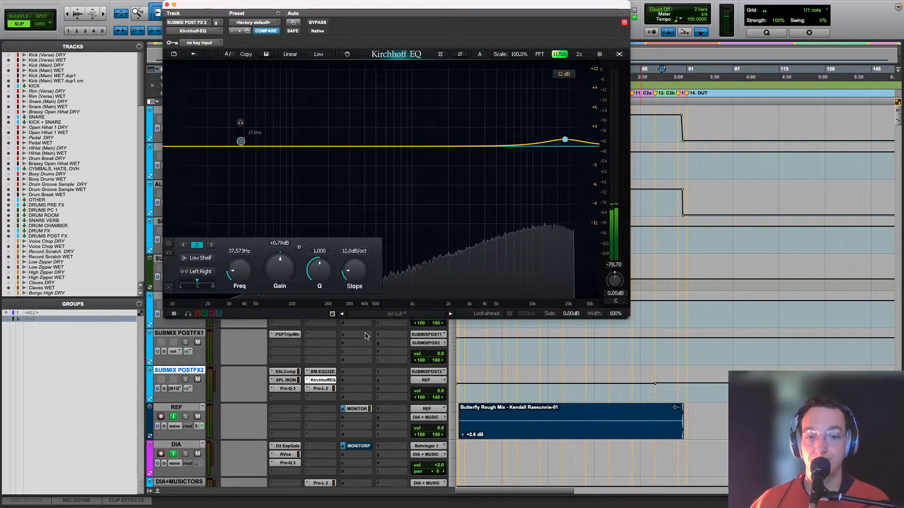
Step: Look back at the Pro-Q 3, then try the Mix phase mode in Kirchhoff-EQ and return it to Linear
{"action": "left_click", "coordinate": [291, 390]}
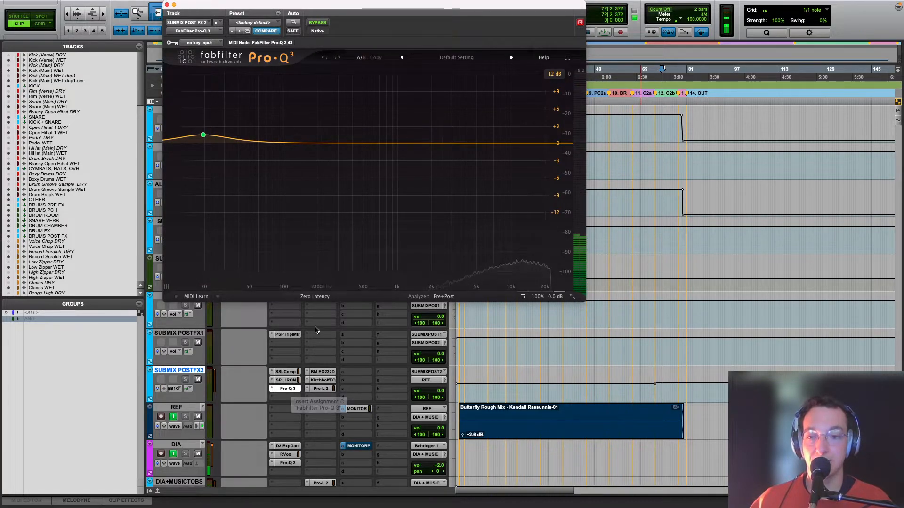
{"action": "left_click", "coordinate": [318, 381]}
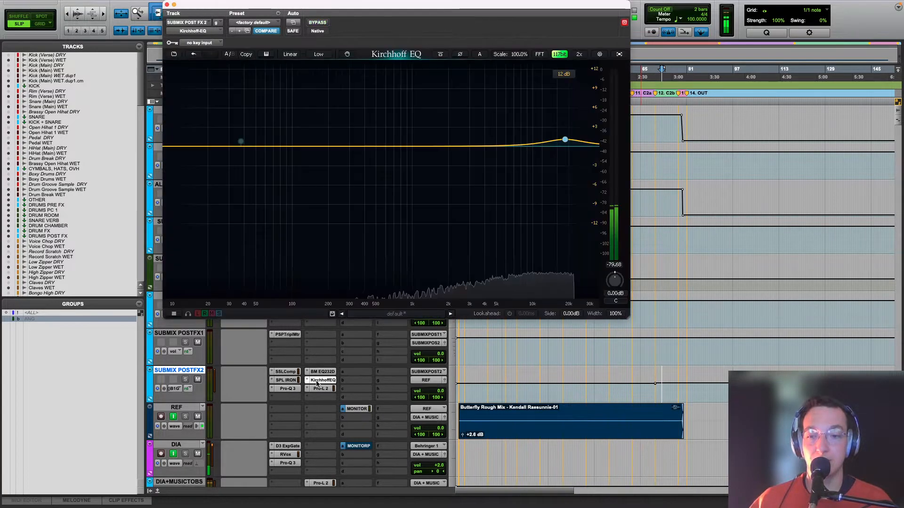
{"action": "left_click", "coordinate": [298, 55]}
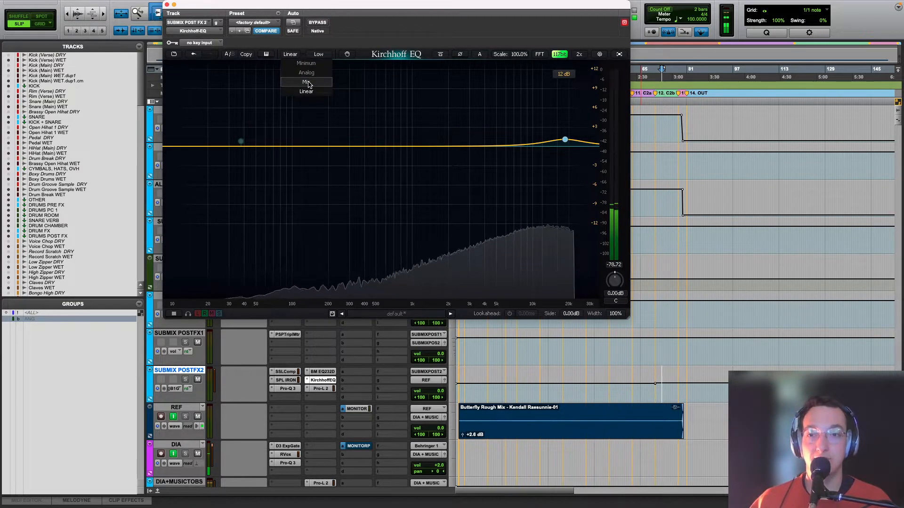
{"action": "left_click", "coordinate": [315, 83]}
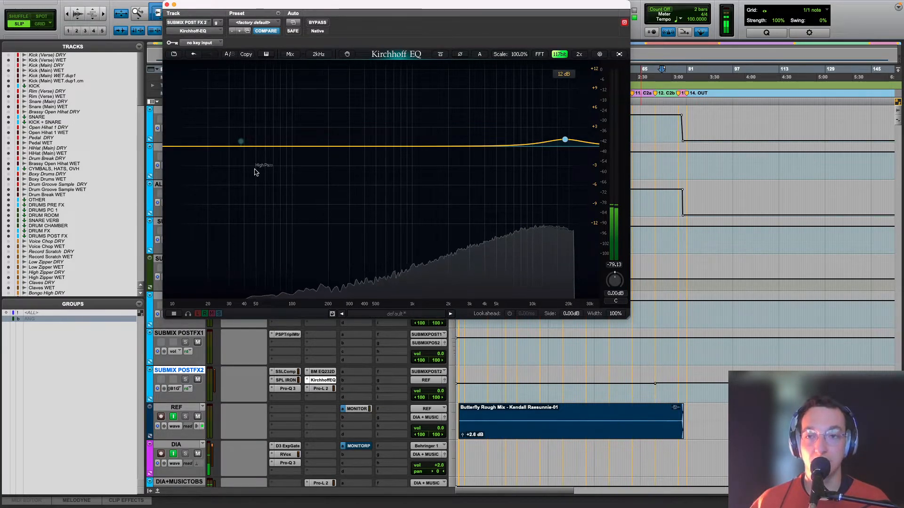
{"action": "left_click", "coordinate": [290, 54]}
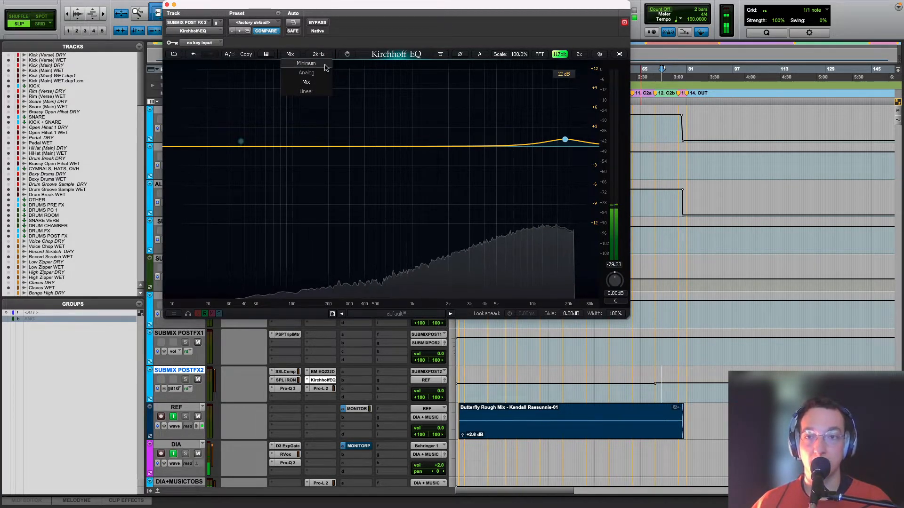
{"action": "left_click", "coordinate": [315, 90]}
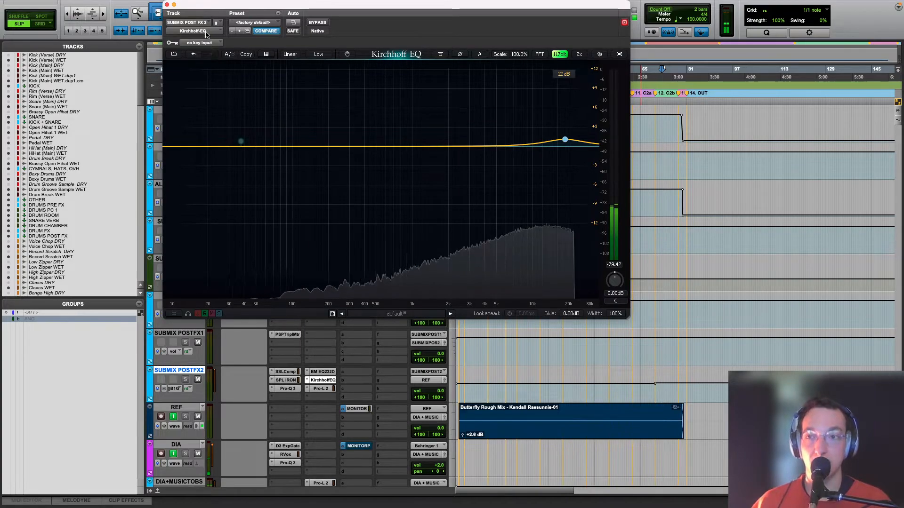
Step: Close Kirchhoff-EQ, open the Bettermaker EQ232D on SUBMIX POST FX 2, and play a passage in the first pre-chorus
{"action": "left_click", "coordinate": [167, 4]}
{"action": "left_click", "coordinate": [322, 371]}
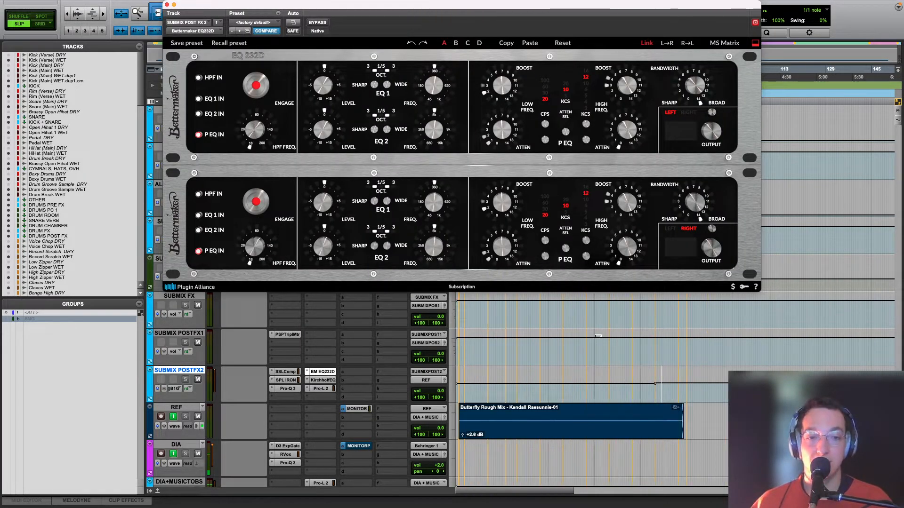
{"action": "mouse_move", "coordinate": [362, 6]}
{"action": "left_mouse_down"}
{"action": "mouse_move", "coordinate": [364, 32]}
{"action": "mouse_move", "coordinate": [353, 10]}
{"action": "left_mouse_up"}
{"action": "left_click", "coordinate": [500, 396]}
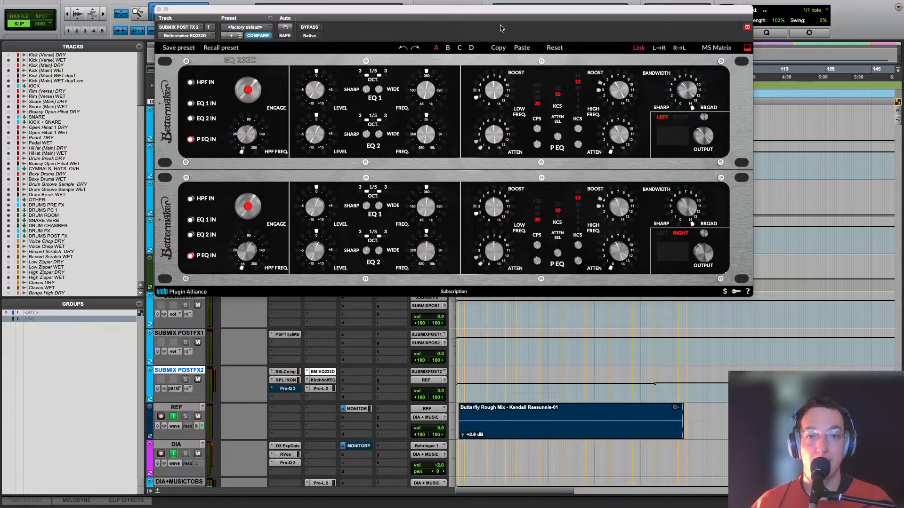
{"action": "mouse_move", "coordinate": [513, 105]}
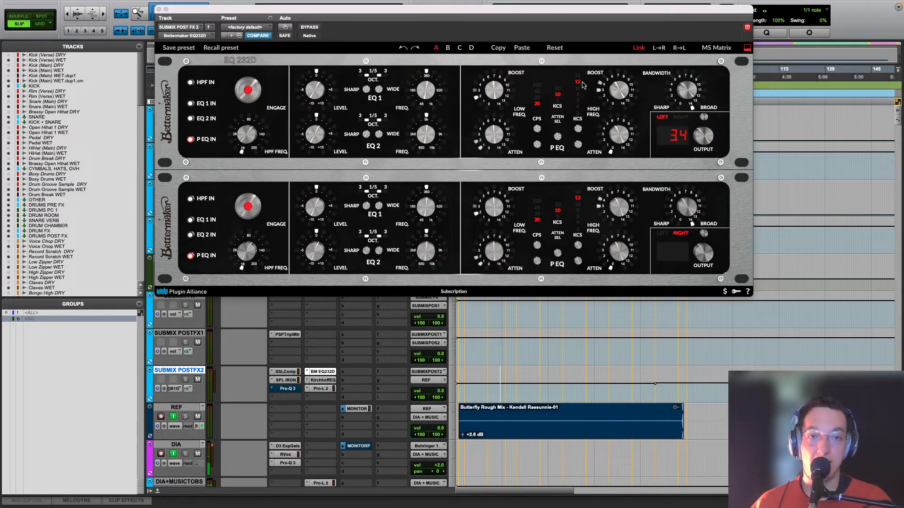
{"action": "mouse_move", "coordinate": [685, 88]}
{"action": "key", "text": "space"}
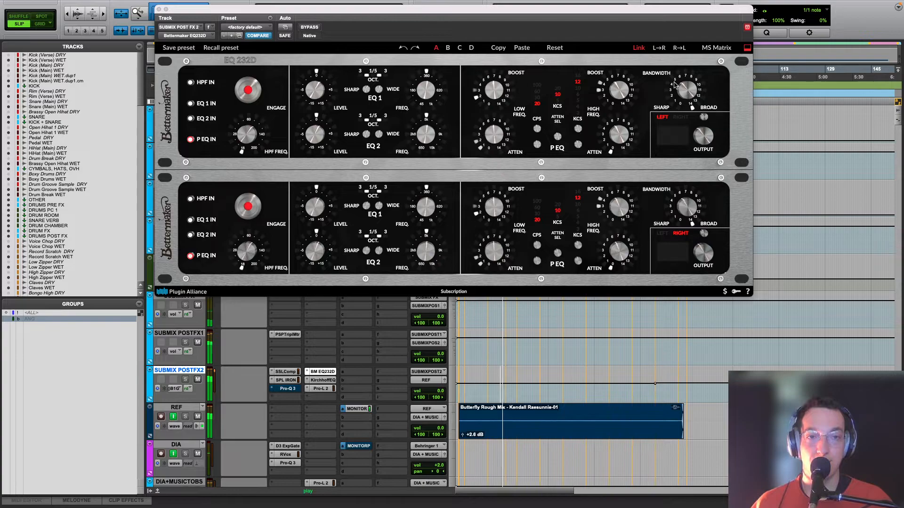
{"action": "key", "text": "space"}
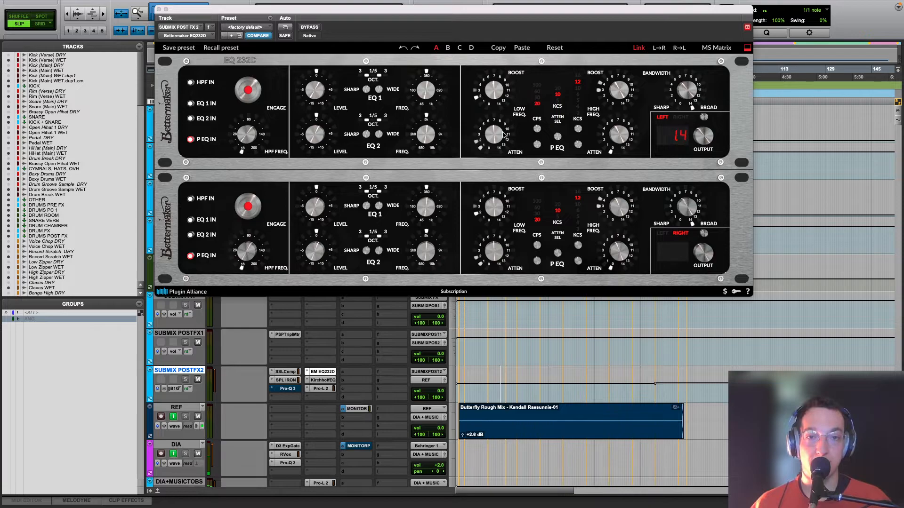
Step: Sketch a low-frequency boost followed by a dip near 50 Hz in a temporary Pro-Q 3 on SUBMIX POST FX 2, and remove that plug-in
{"action": "left_click", "coordinate": [318, 396]}
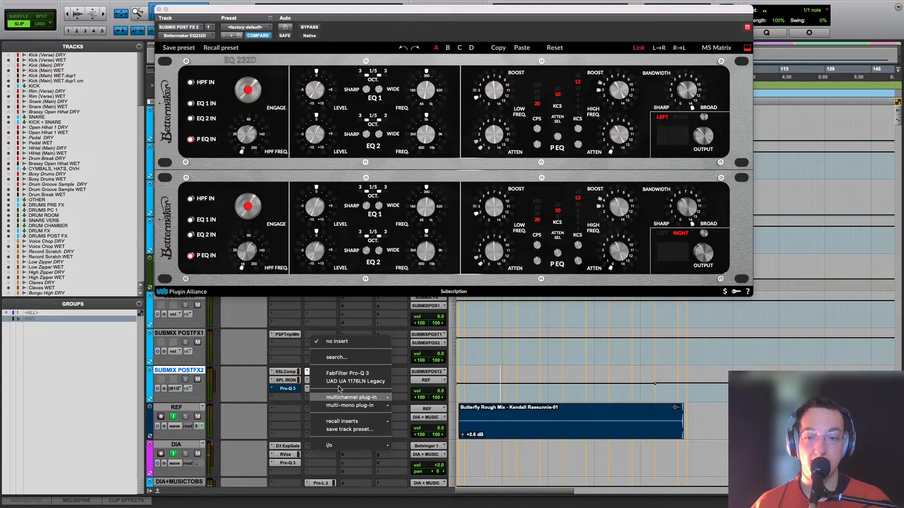
{"action": "left_click", "coordinate": [347, 371]}
{"action": "left_click_drag", "start_coordinate": [240, 149], "coordinate": [239, 170]}
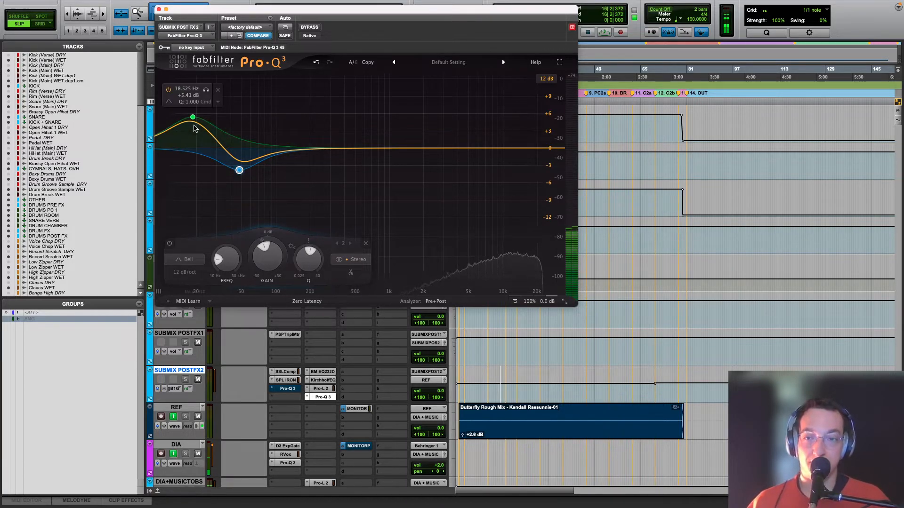
{"action": "left_click", "coordinate": [308, 398]}
{"action": "left_click", "coordinate": [335, 344]}
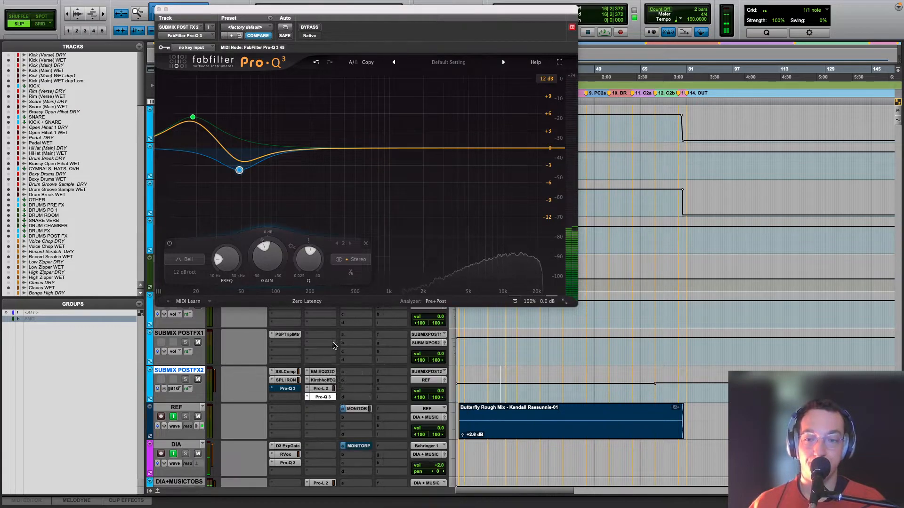
Step: Reopen the Bettermaker EQ232D, compare it bypassed and active during playback from bar 16, and close its window
{"action": "left_click", "coordinate": [324, 374]}
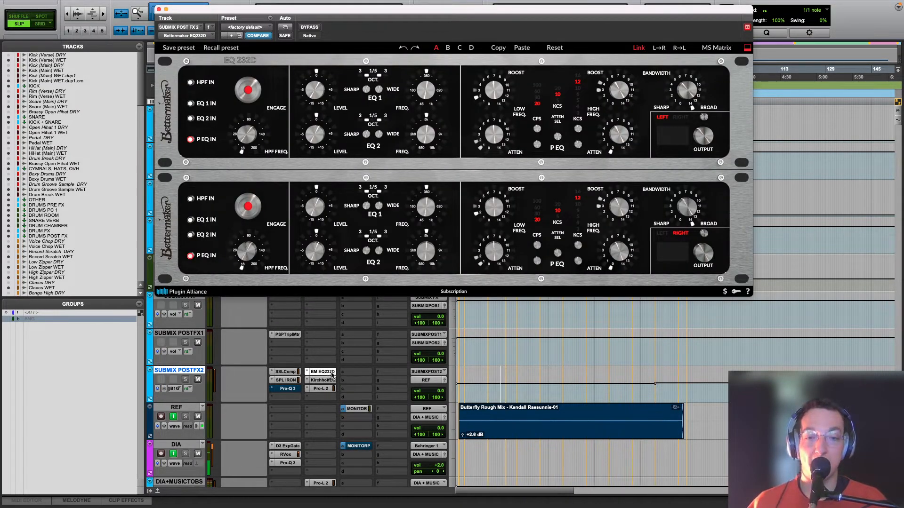
{"action": "left_click", "coordinate": [332, 375], "text": "super"}
{"action": "key", "text": "space"}
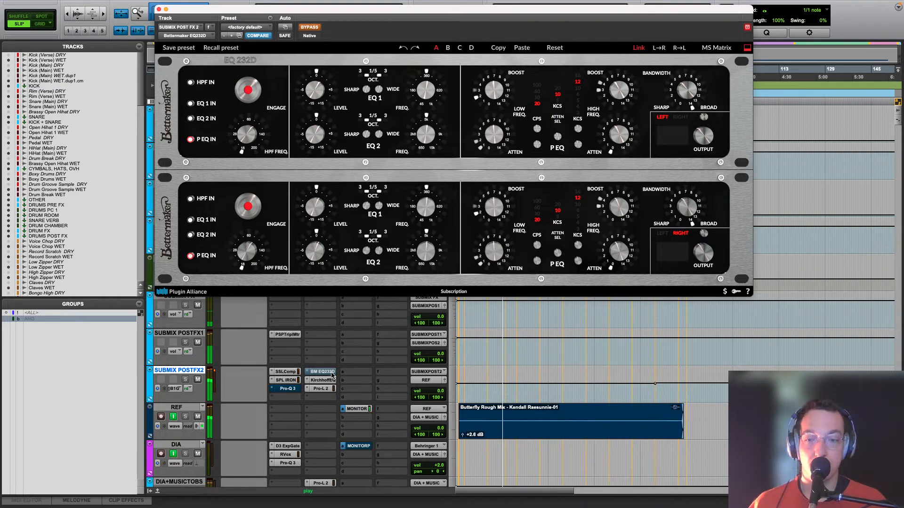
{"action": "left_click", "coordinate": [332, 375], "text": "super"}
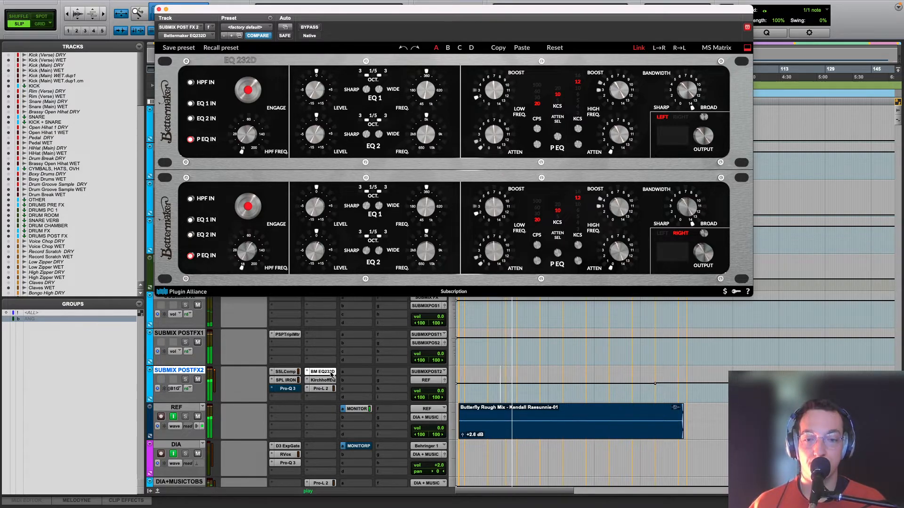
{"action": "key", "text": "space"}
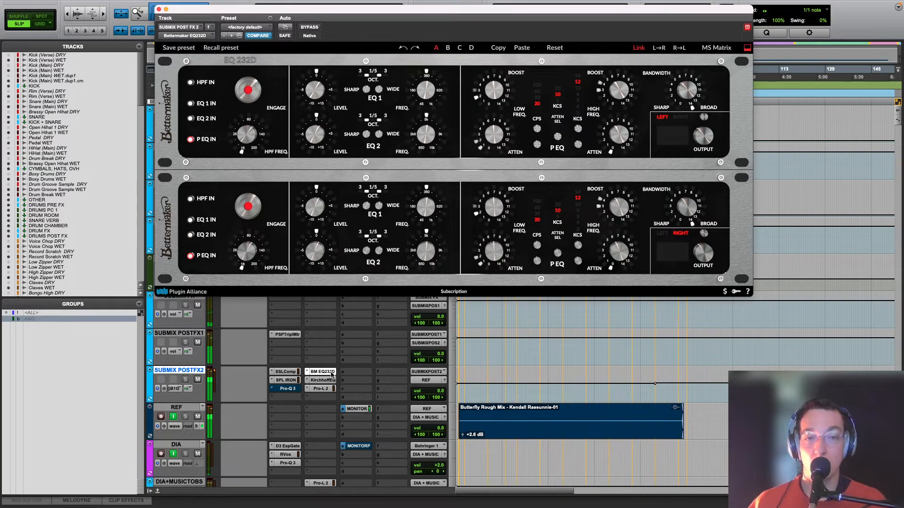
{"action": "left_click", "coordinate": [160, 10]}
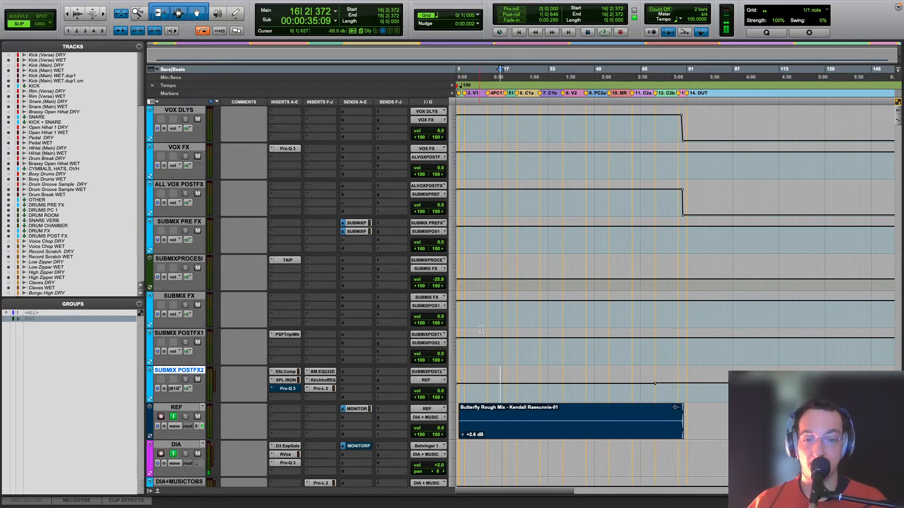
Step: Open the Pro-L 2 limiter on SUBMIX POST FX 2, review its settings, and close its window
{"action": "left_click", "coordinate": [321, 389]}
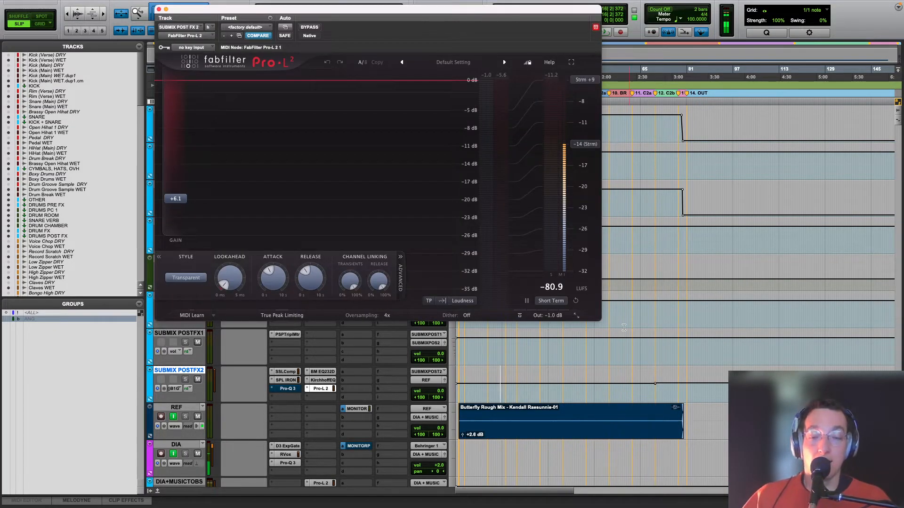
{"action": "left_click", "coordinate": [517, 390]}
{"action": "scroll", "coordinate": [517, 391], "scroll_direction": "down", "scroll_amount": 10}
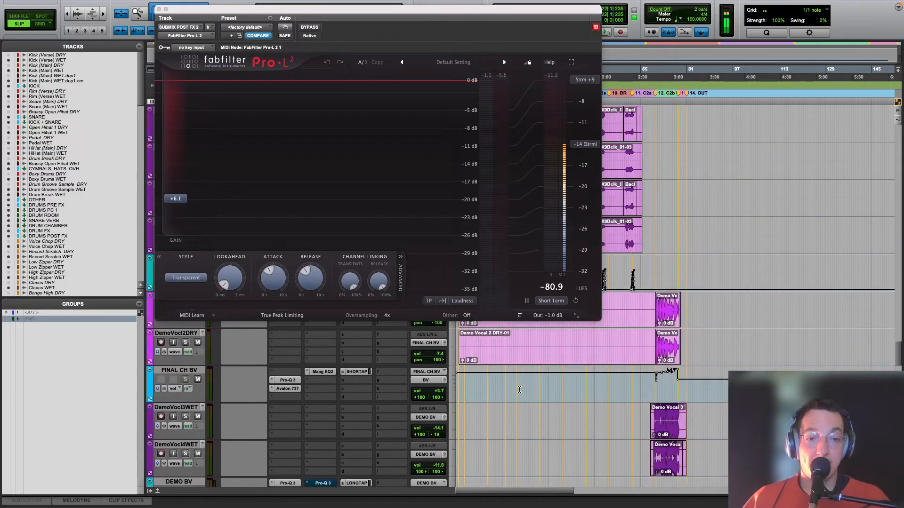
{"action": "scroll", "coordinate": [520, 392], "scroll_direction": "up", "scroll_amount": 5}
{"action": "key", "text": "space"}
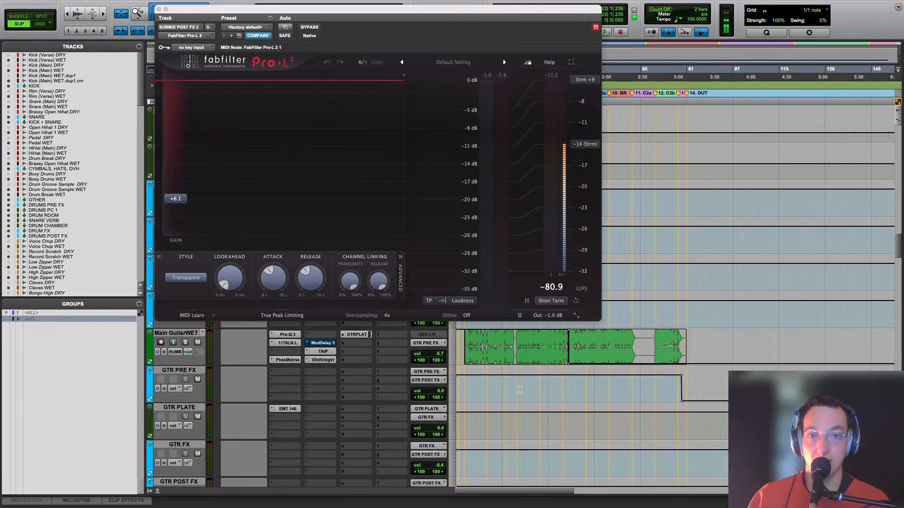
{"action": "left_click_drag", "start_coordinate": [334, 12], "coordinate": [533, 149]}
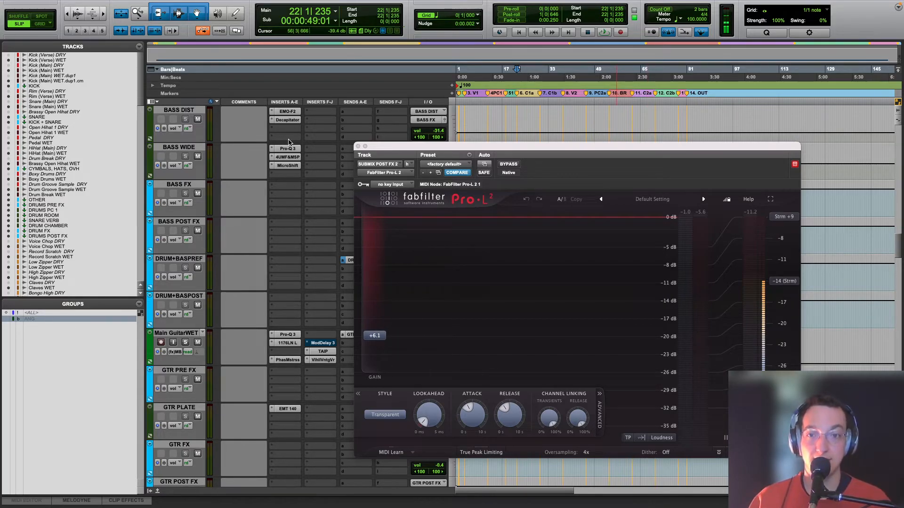
{"action": "left_click", "coordinate": [359, 146]}
Step: Place the playback start at the beginning of V2, turn off input monitoring on the REF track, and play the rough mix
{"action": "scroll", "coordinate": [565, 195], "scroll_direction": "down", "scroll_amount": 15}
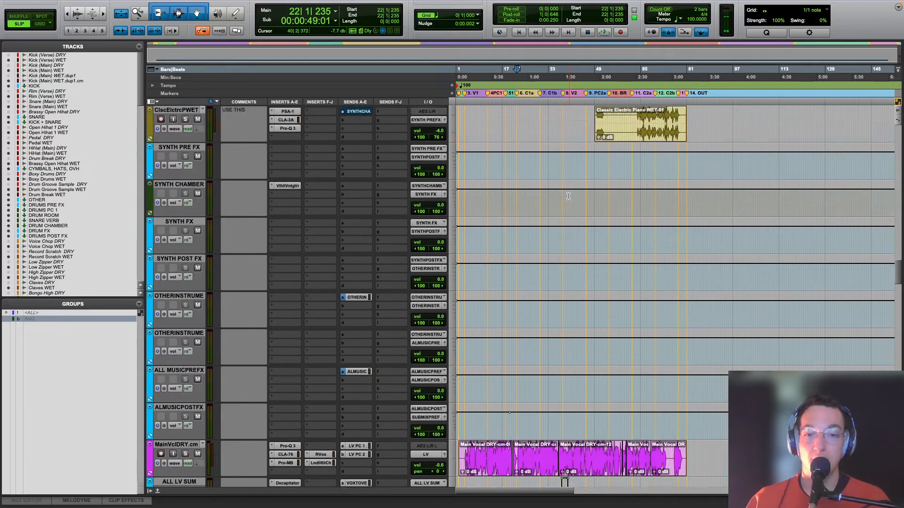
{"action": "scroll", "coordinate": [565, 196], "scroll_direction": "down", "scroll_amount": 20}
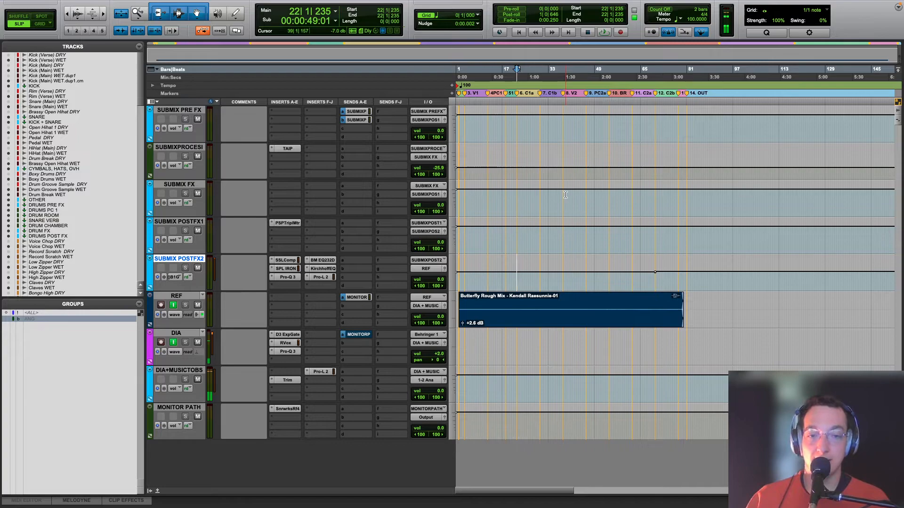
{"action": "key", "text": "t"}
{"action": "key", "text": "r"}
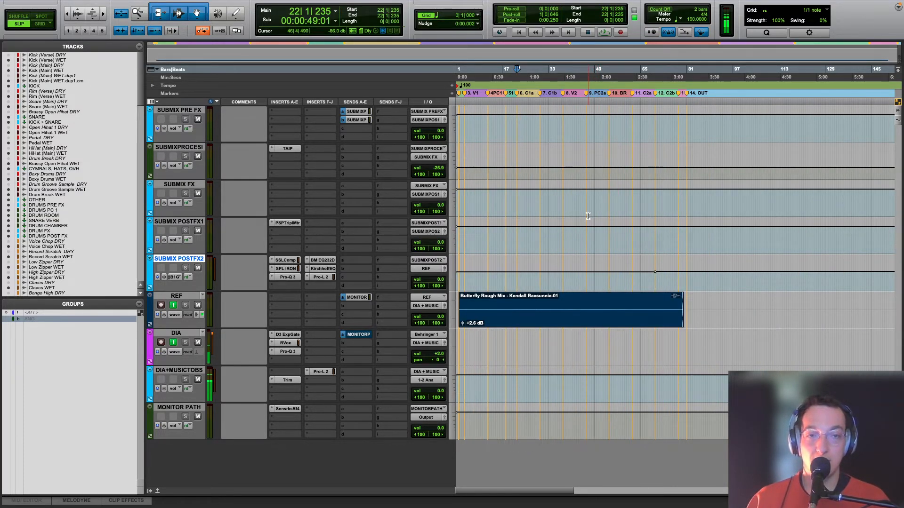
{"action": "left_click", "coordinate": [564, 282]}
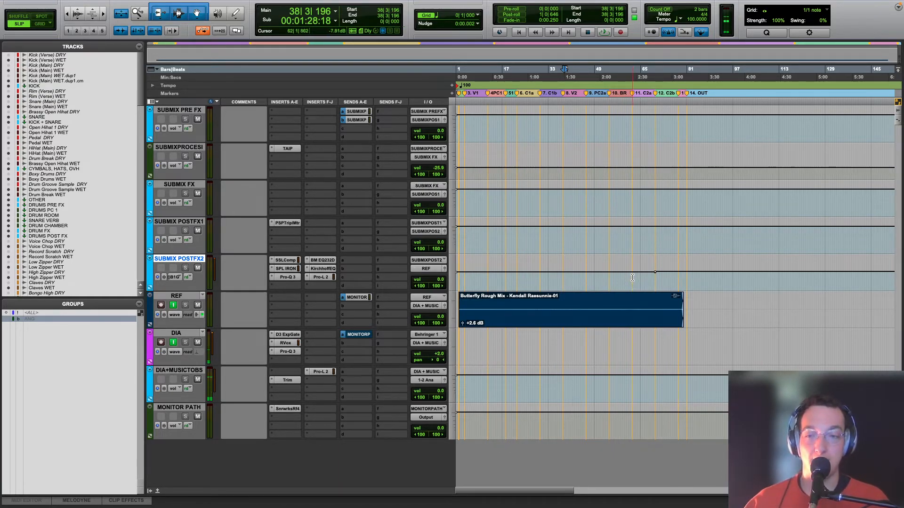
{"action": "left_click", "coordinate": [173, 305]}
{"action": "key", "text": "space"}
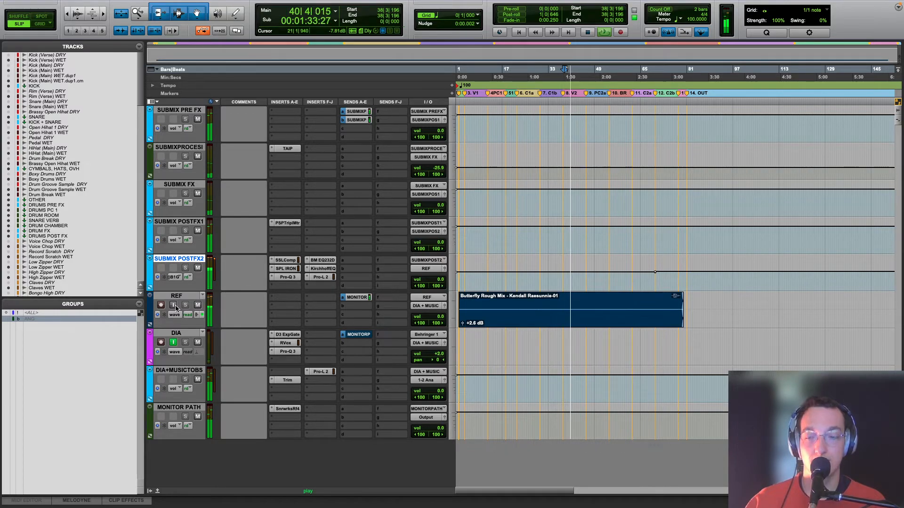
Step: Toggle input monitoring on the REF track during playback to compare the current mix with the rough mix, ending on the current mix
{"action": "left_click", "coordinate": [174, 305]}
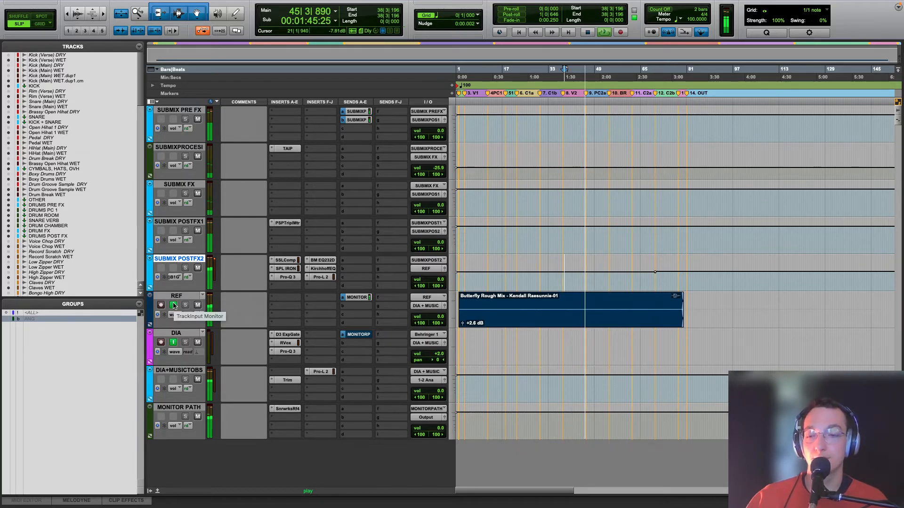
{"action": "left_click", "coordinate": [173, 304]}
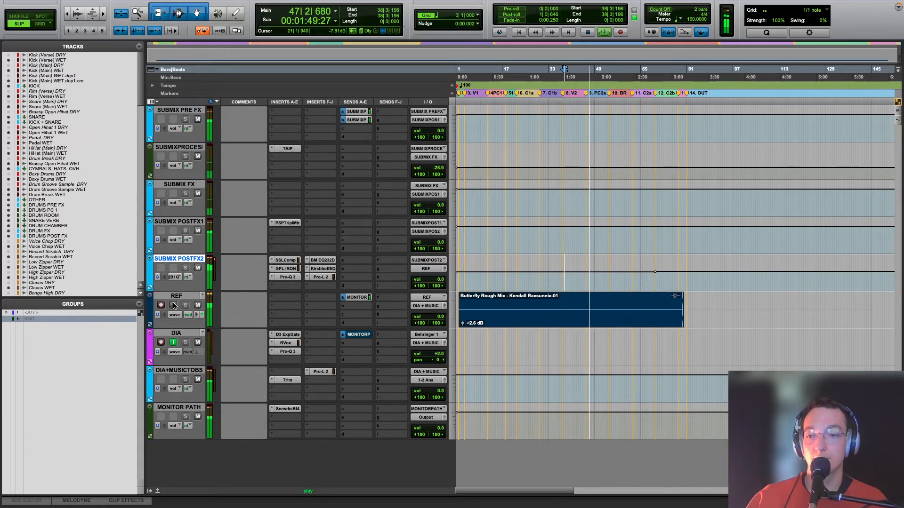
{"action": "left_click", "coordinate": [173, 305]}
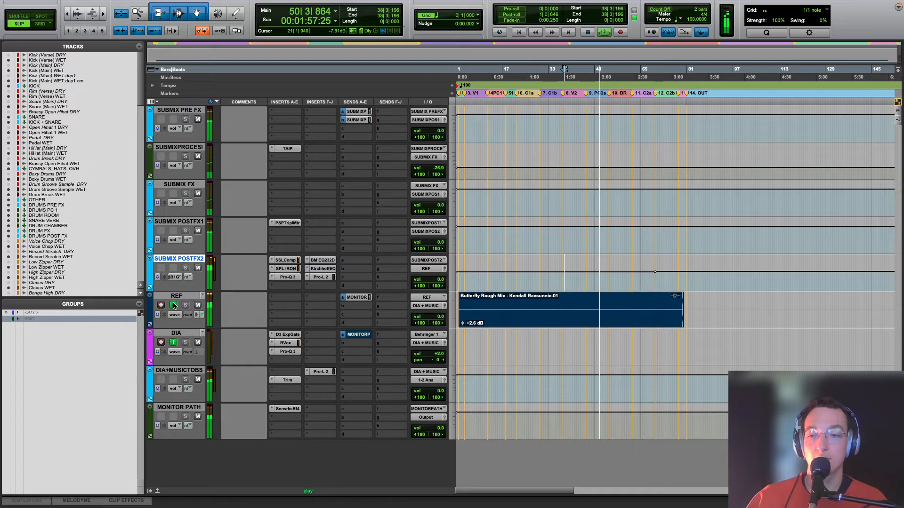
{"action": "left_click", "coordinate": [173, 305]}
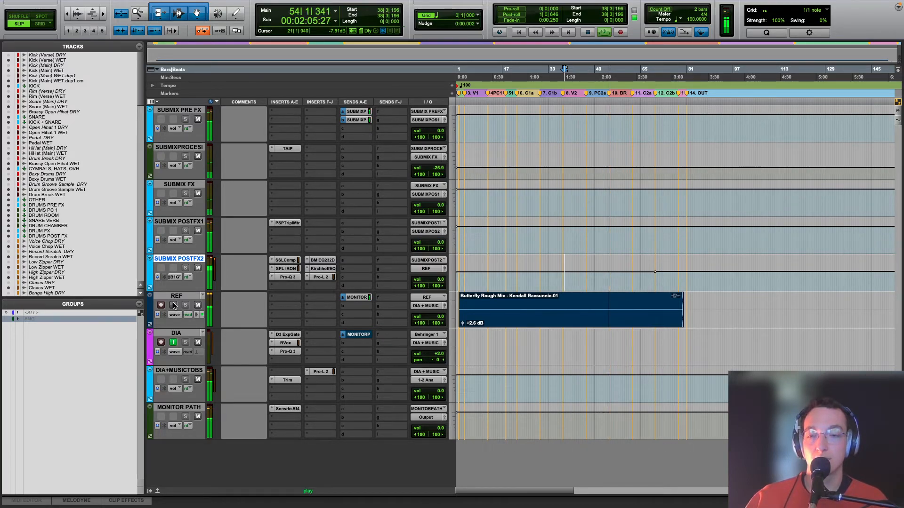
{"action": "left_click", "coordinate": [173, 305]}
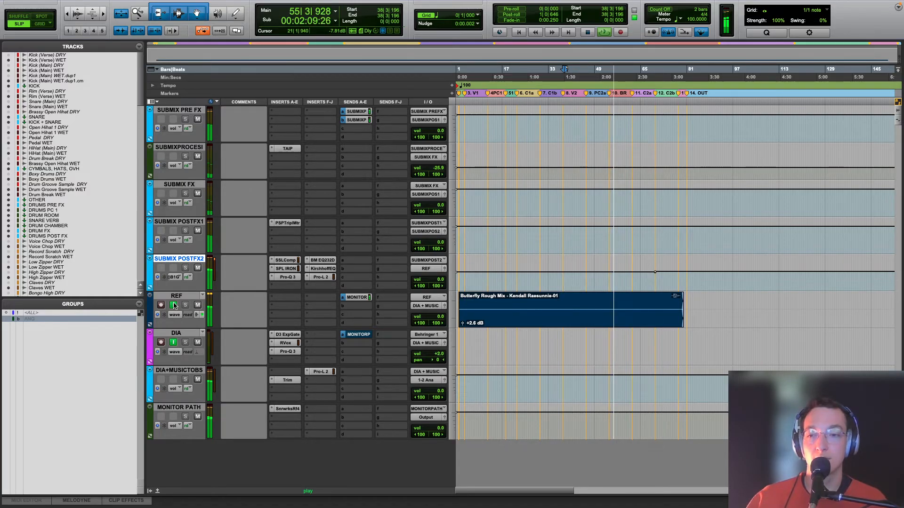
{"action": "left_click", "coordinate": [173, 305]}
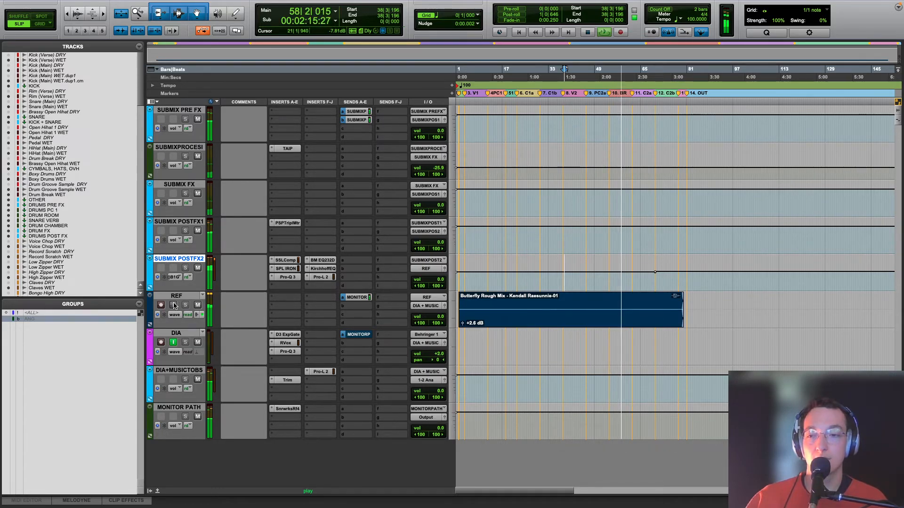
{"action": "left_click", "coordinate": [174, 305]}
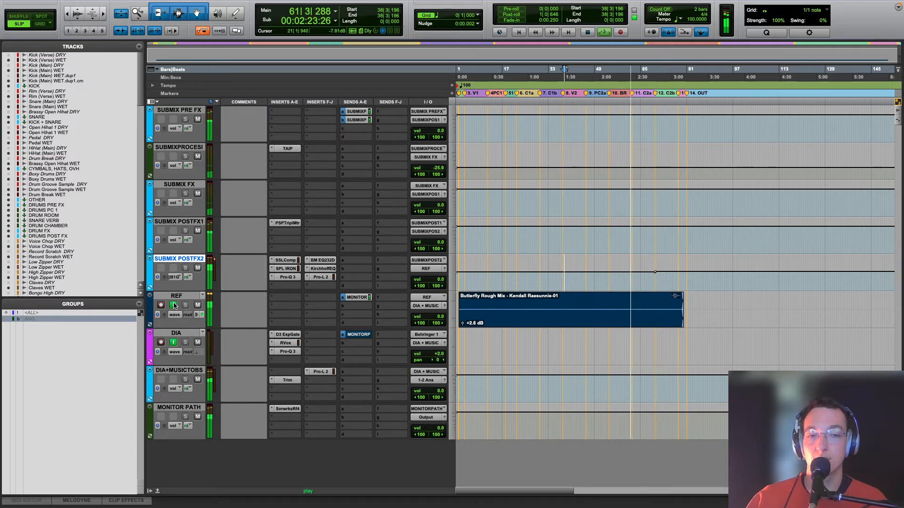
{"action": "left_click", "coordinate": [174, 305]}
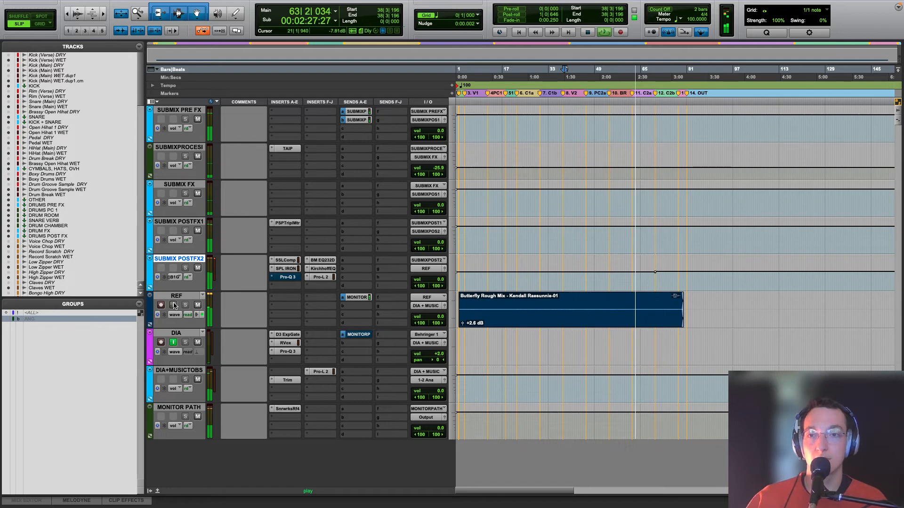
{"action": "left_click", "coordinate": [174, 305]}
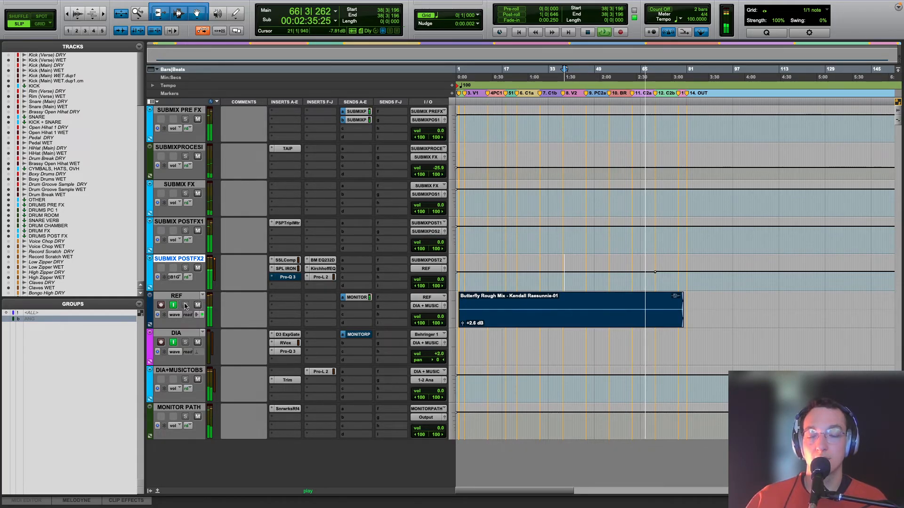
Step: Switch the SUBMIX POST FX 2 track view from the Kirchhoff-EQ automation to volume
{"action": "scroll", "coordinate": [190, 306], "scroll_direction": "up", "scroll_amount": 10}
{"action": "scroll", "coordinate": [192, 309], "scroll_direction": "up", "scroll_amount": 20}
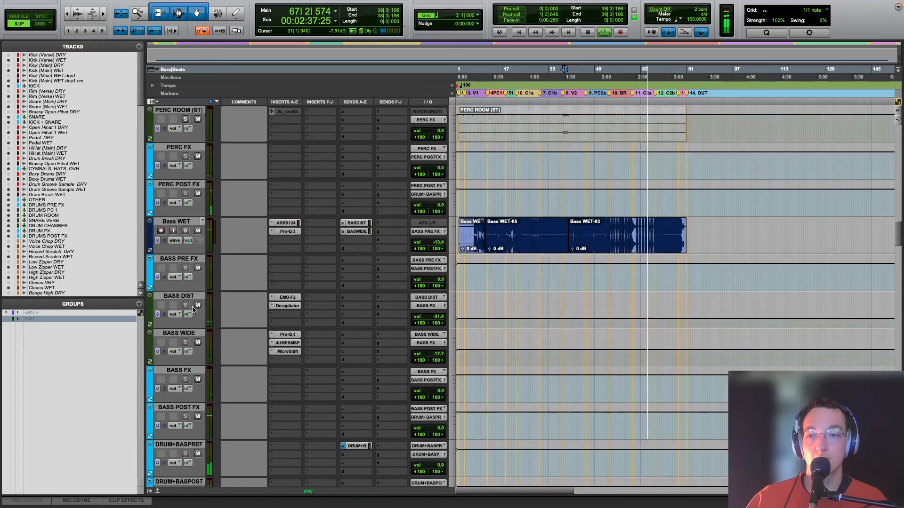
{"action": "scroll", "coordinate": [192, 309], "scroll_direction": "down", "scroll_amount": 20}
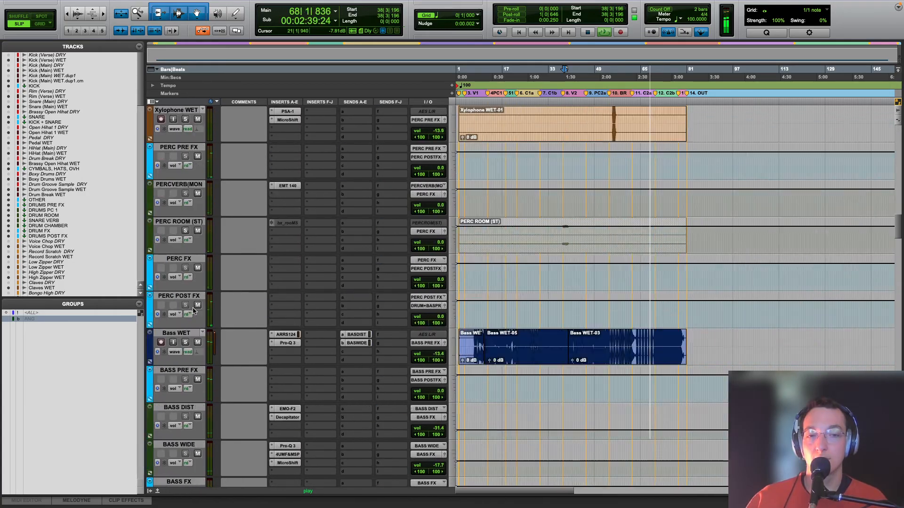
{"action": "scroll", "coordinate": [192, 310], "scroll_direction": "down", "scroll_amount": 15}
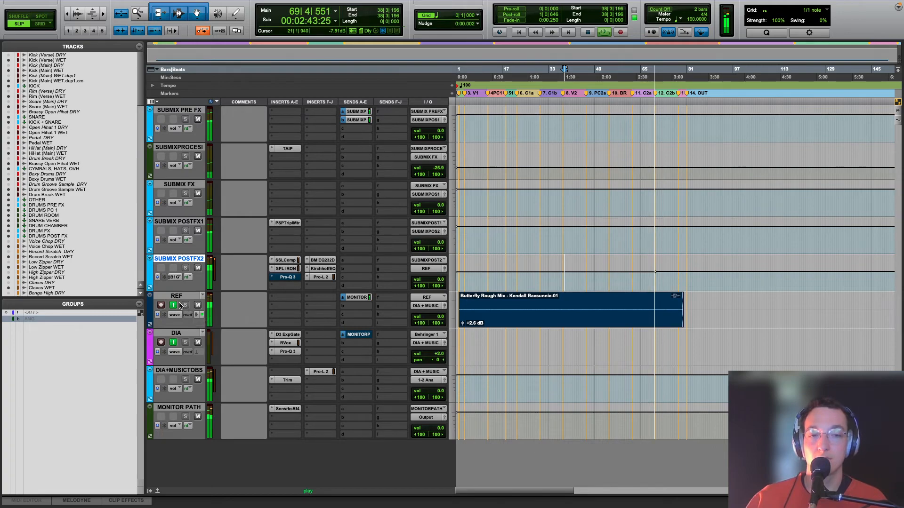
{"action": "left_click", "coordinate": [175, 277]}
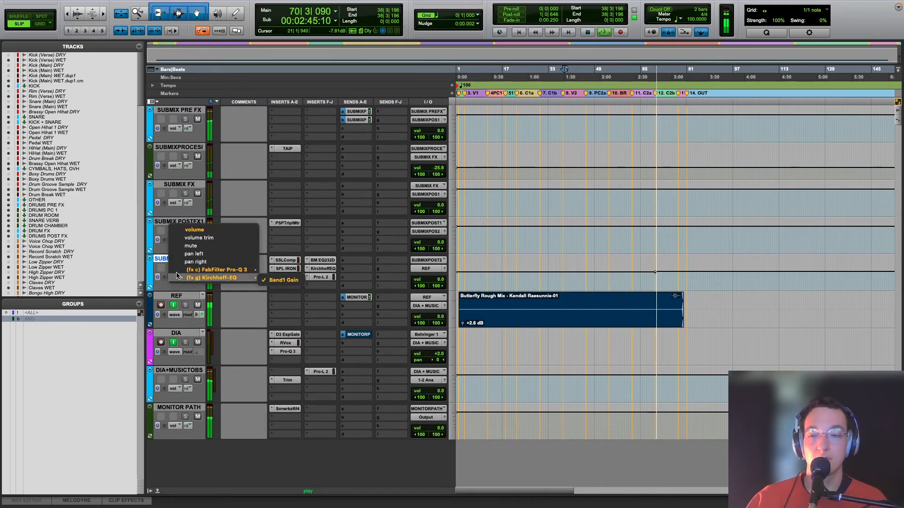
{"action": "left_click", "coordinate": [186, 230]}
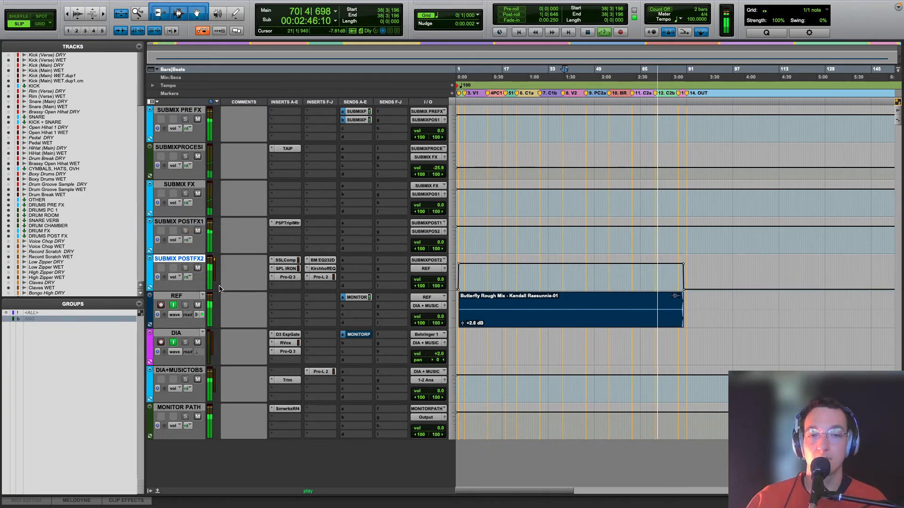
Step: Compare the rough mix with the current mix once more through the REF track in the final chorus, and stop playback
{"action": "left_click", "coordinate": [173, 305]}
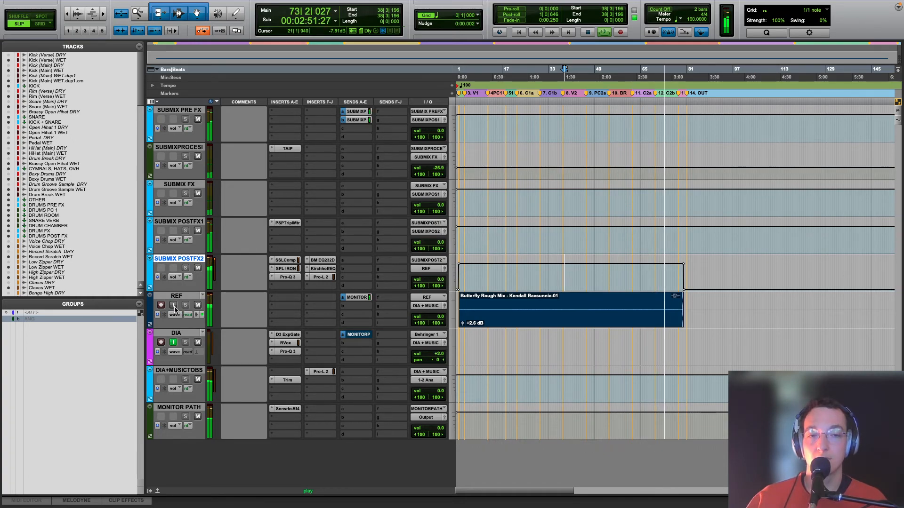
{"action": "left_click", "coordinate": [174, 307]}
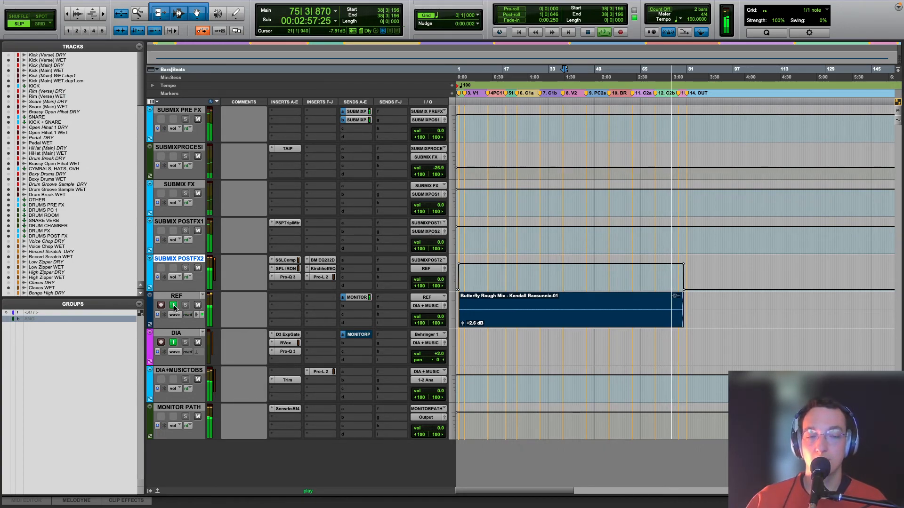
{"action": "key", "text": "space"}
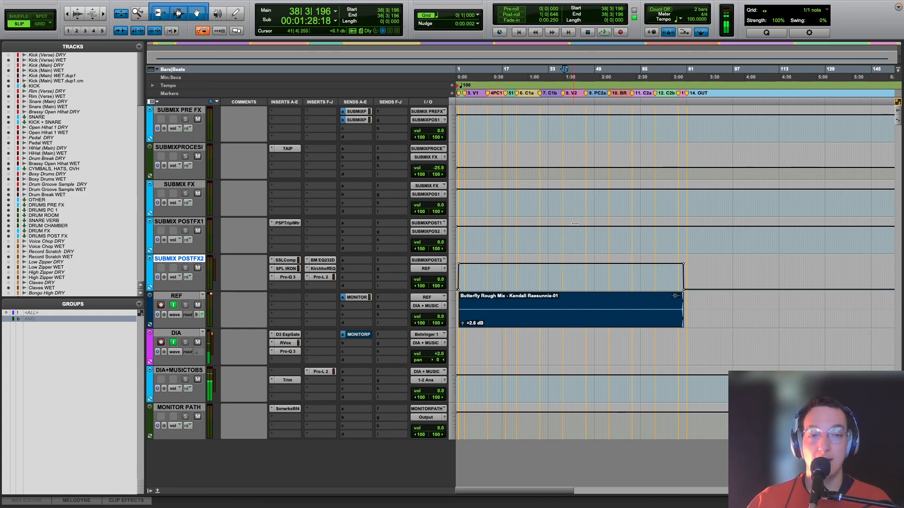
{"action": "left_click", "coordinate": [662, 7]}
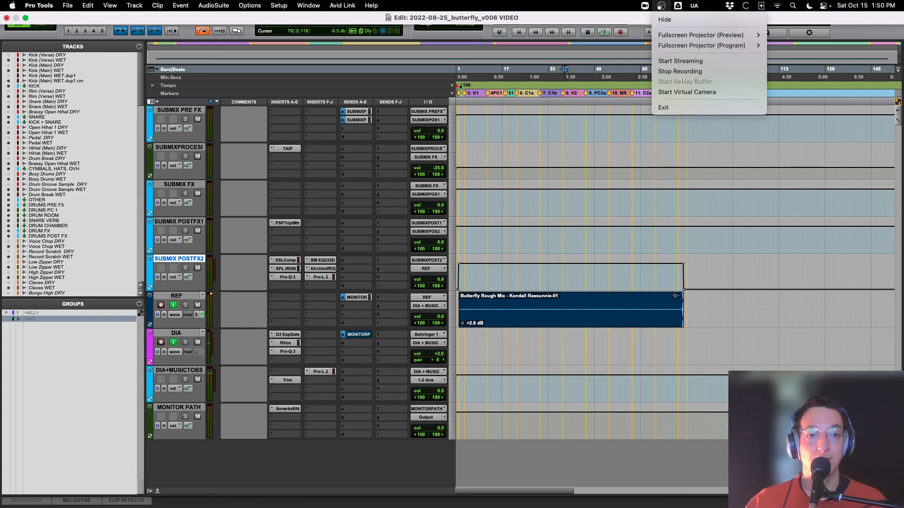